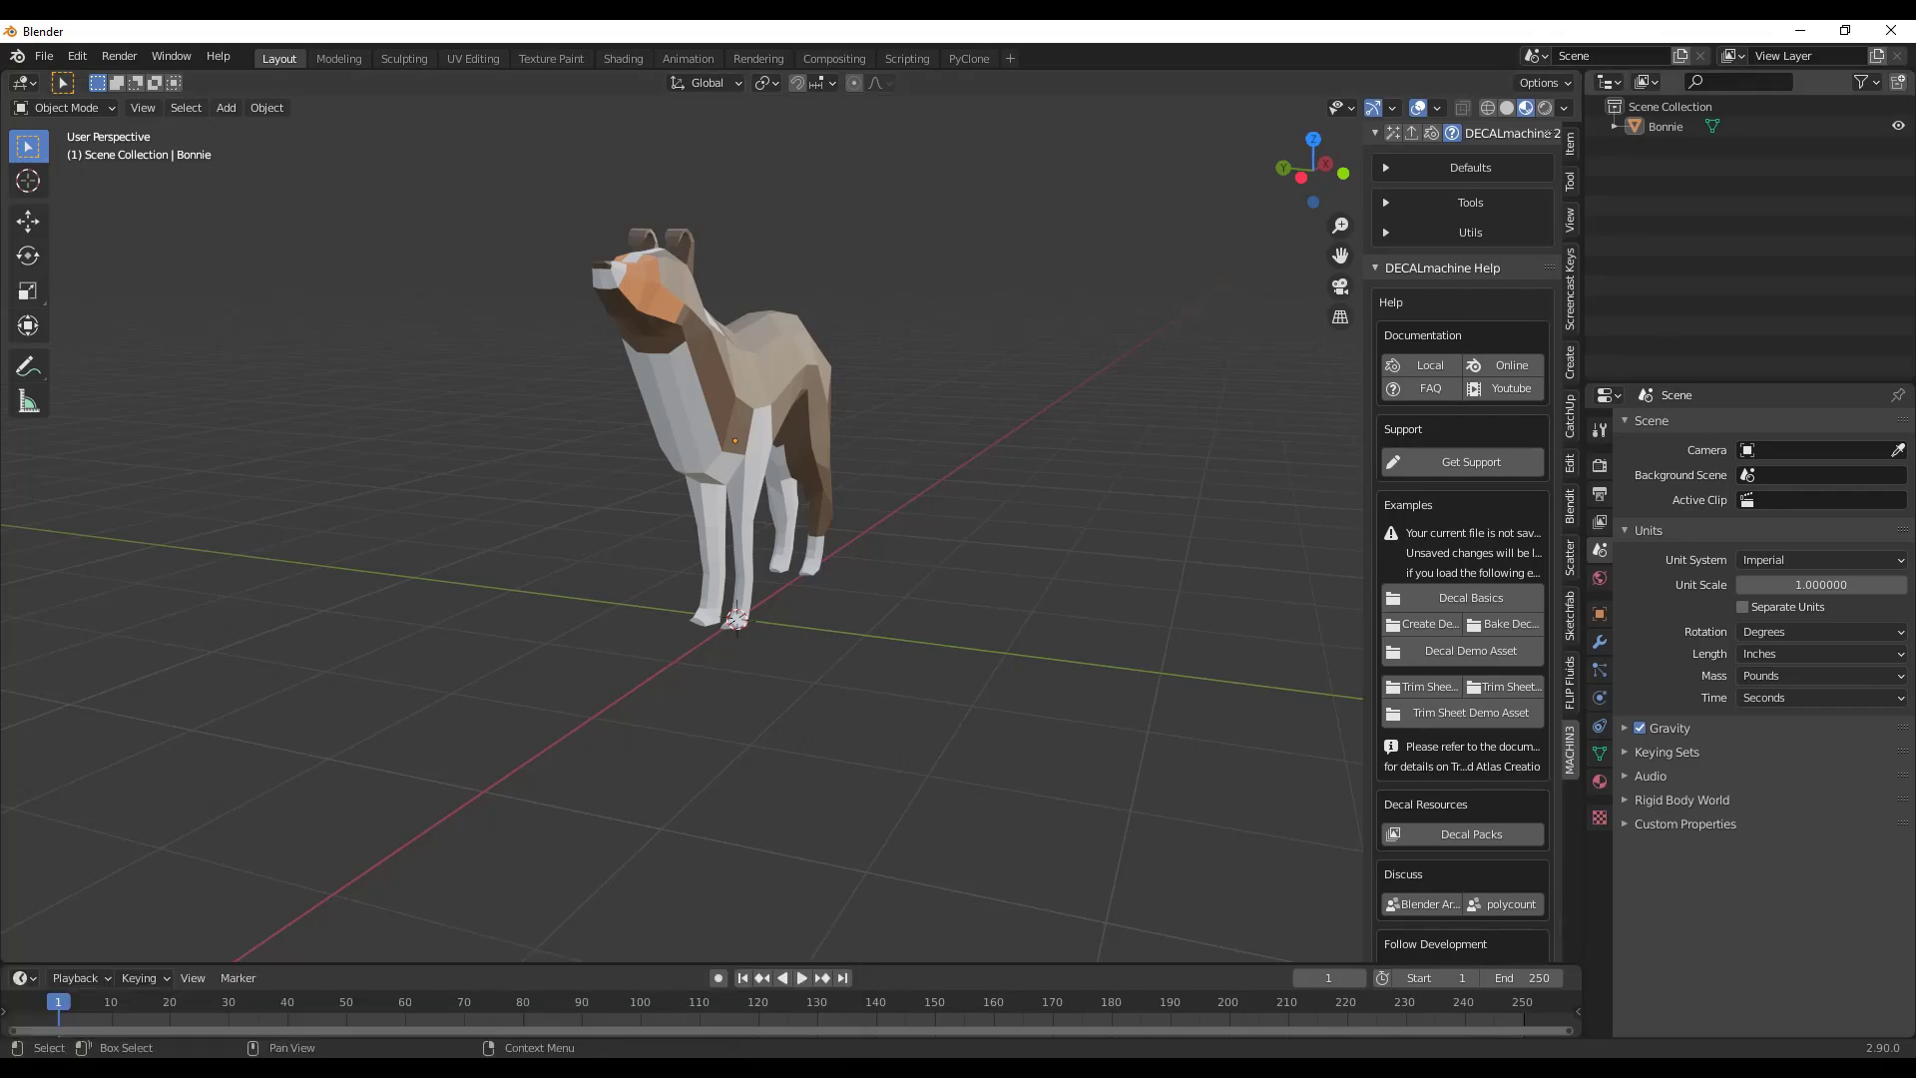
- Look over the DECALmachine FAQ page and the Decal Creation video in the browser, and return to Blender
key(alt+Tab)
scroll(788, 529, up, 10)
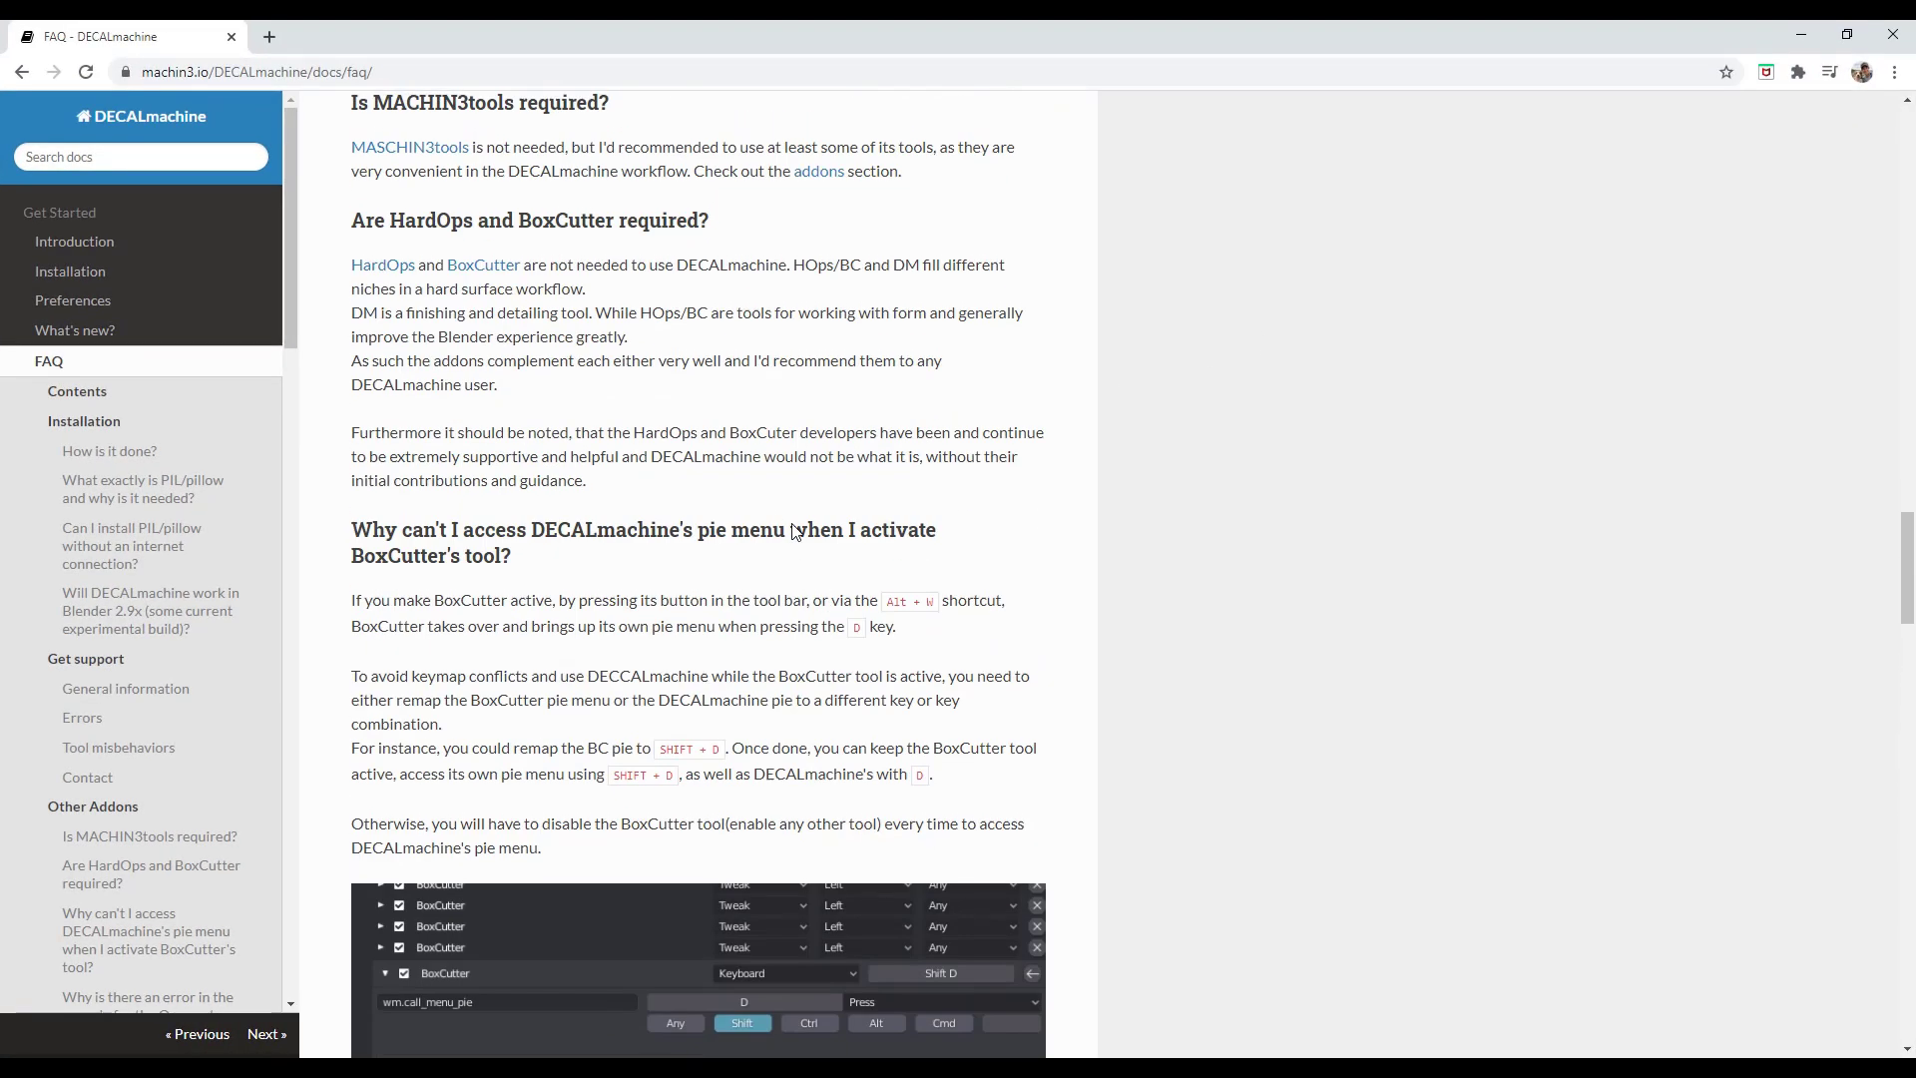
scroll(788, 529, up, 20)
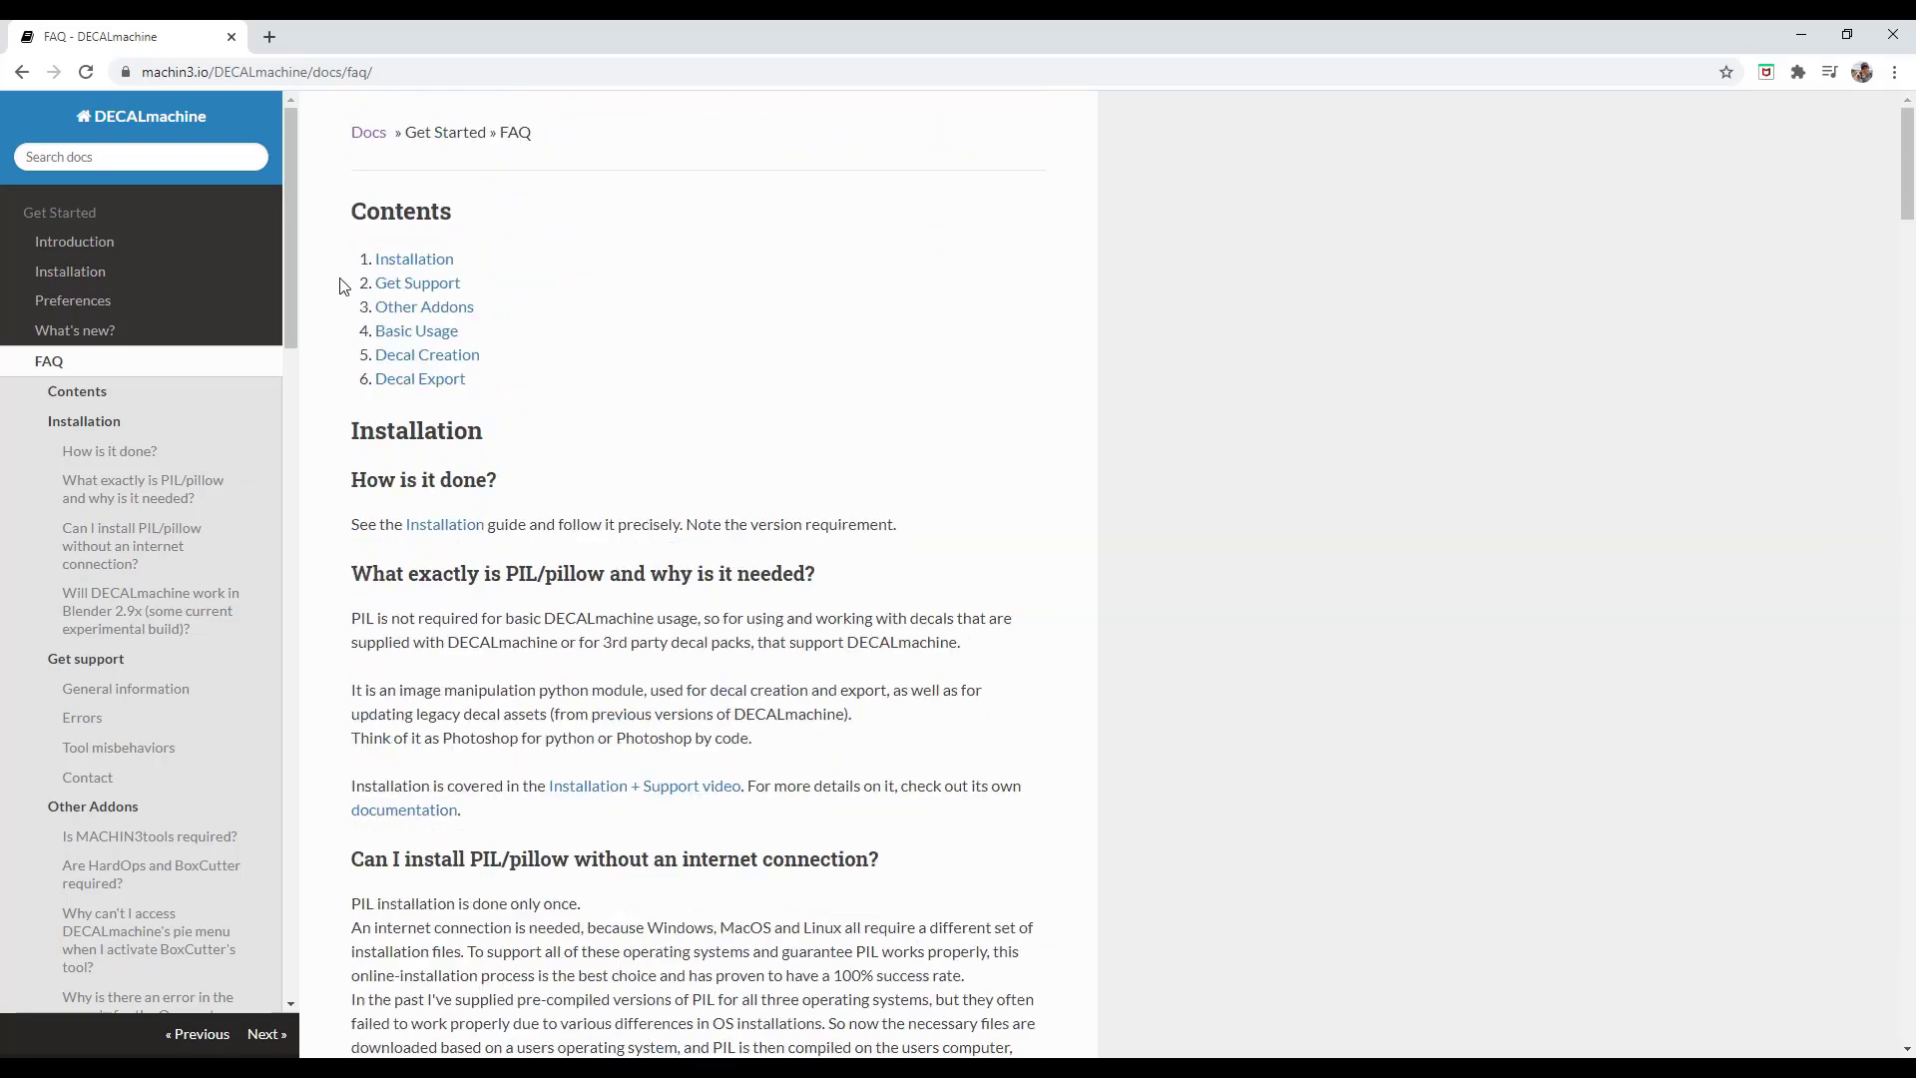
key(alt+Tab)
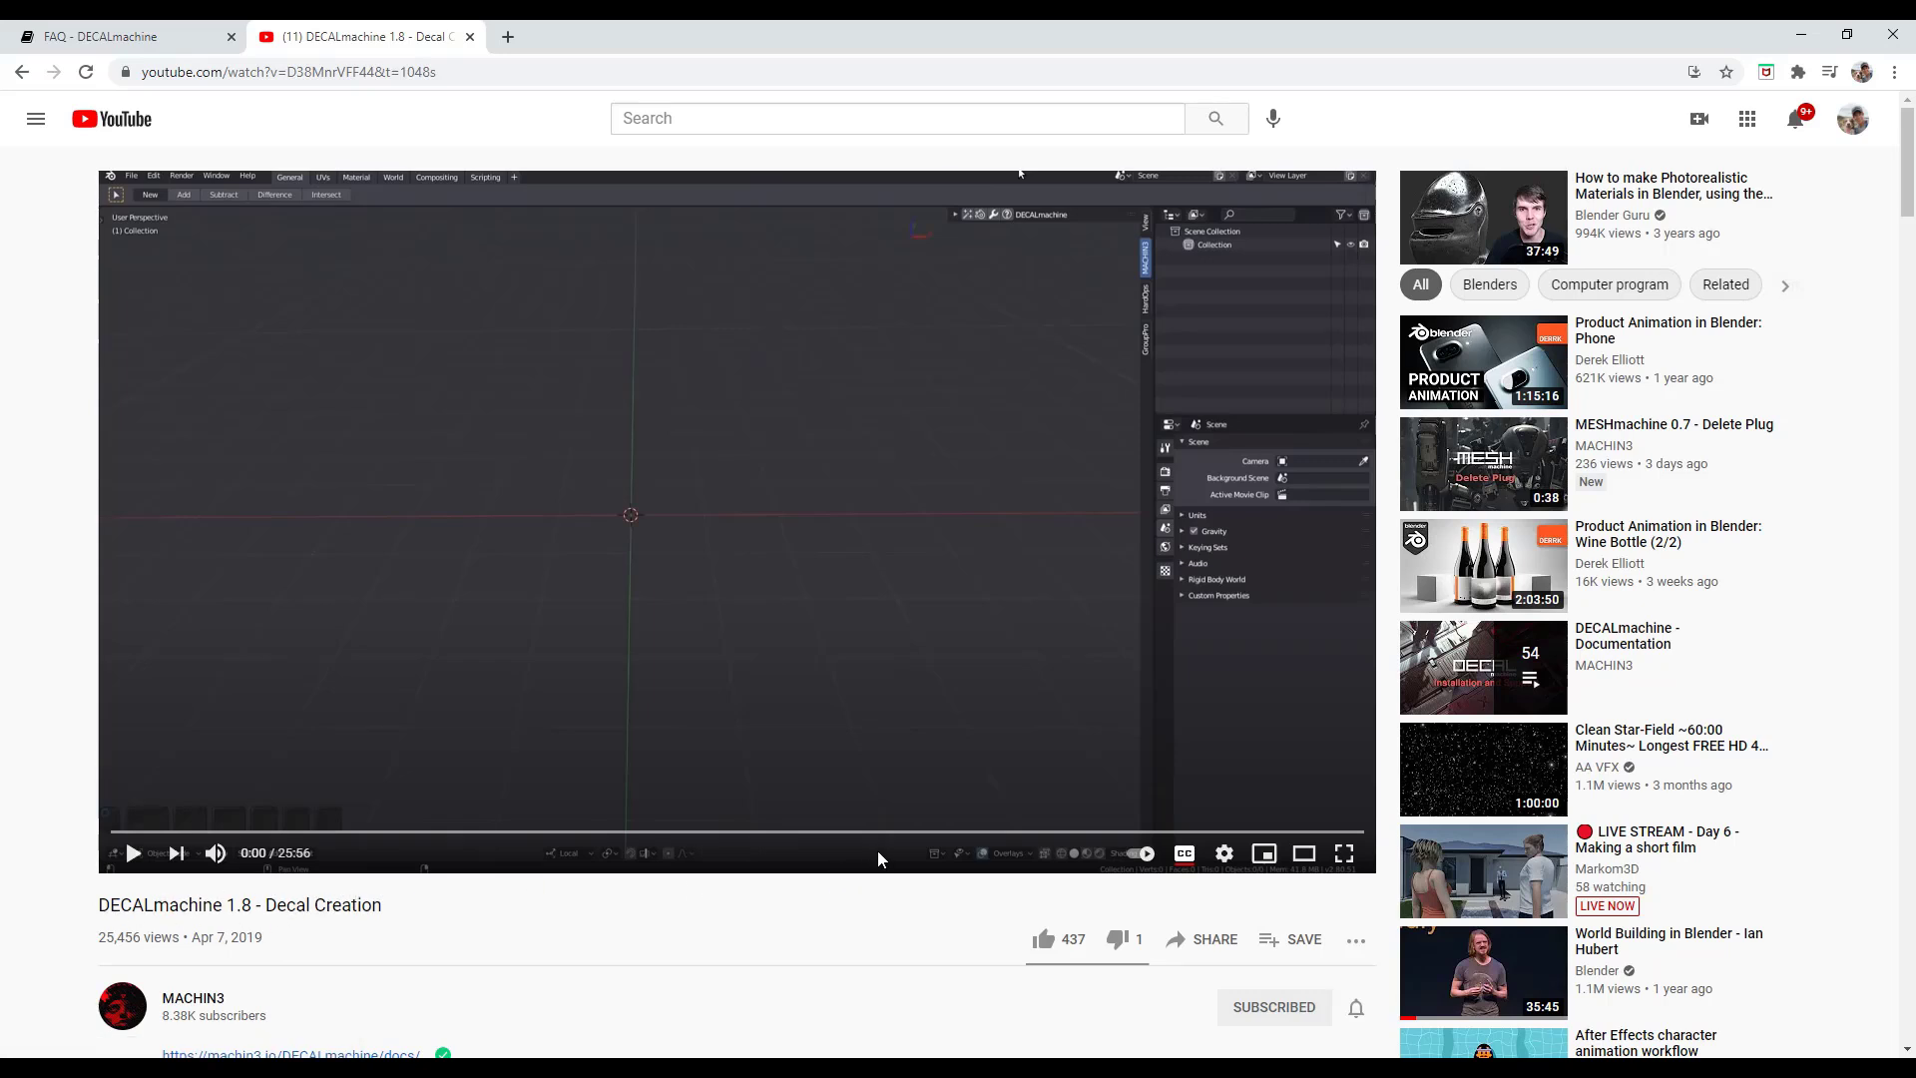
key(alt+Tab)
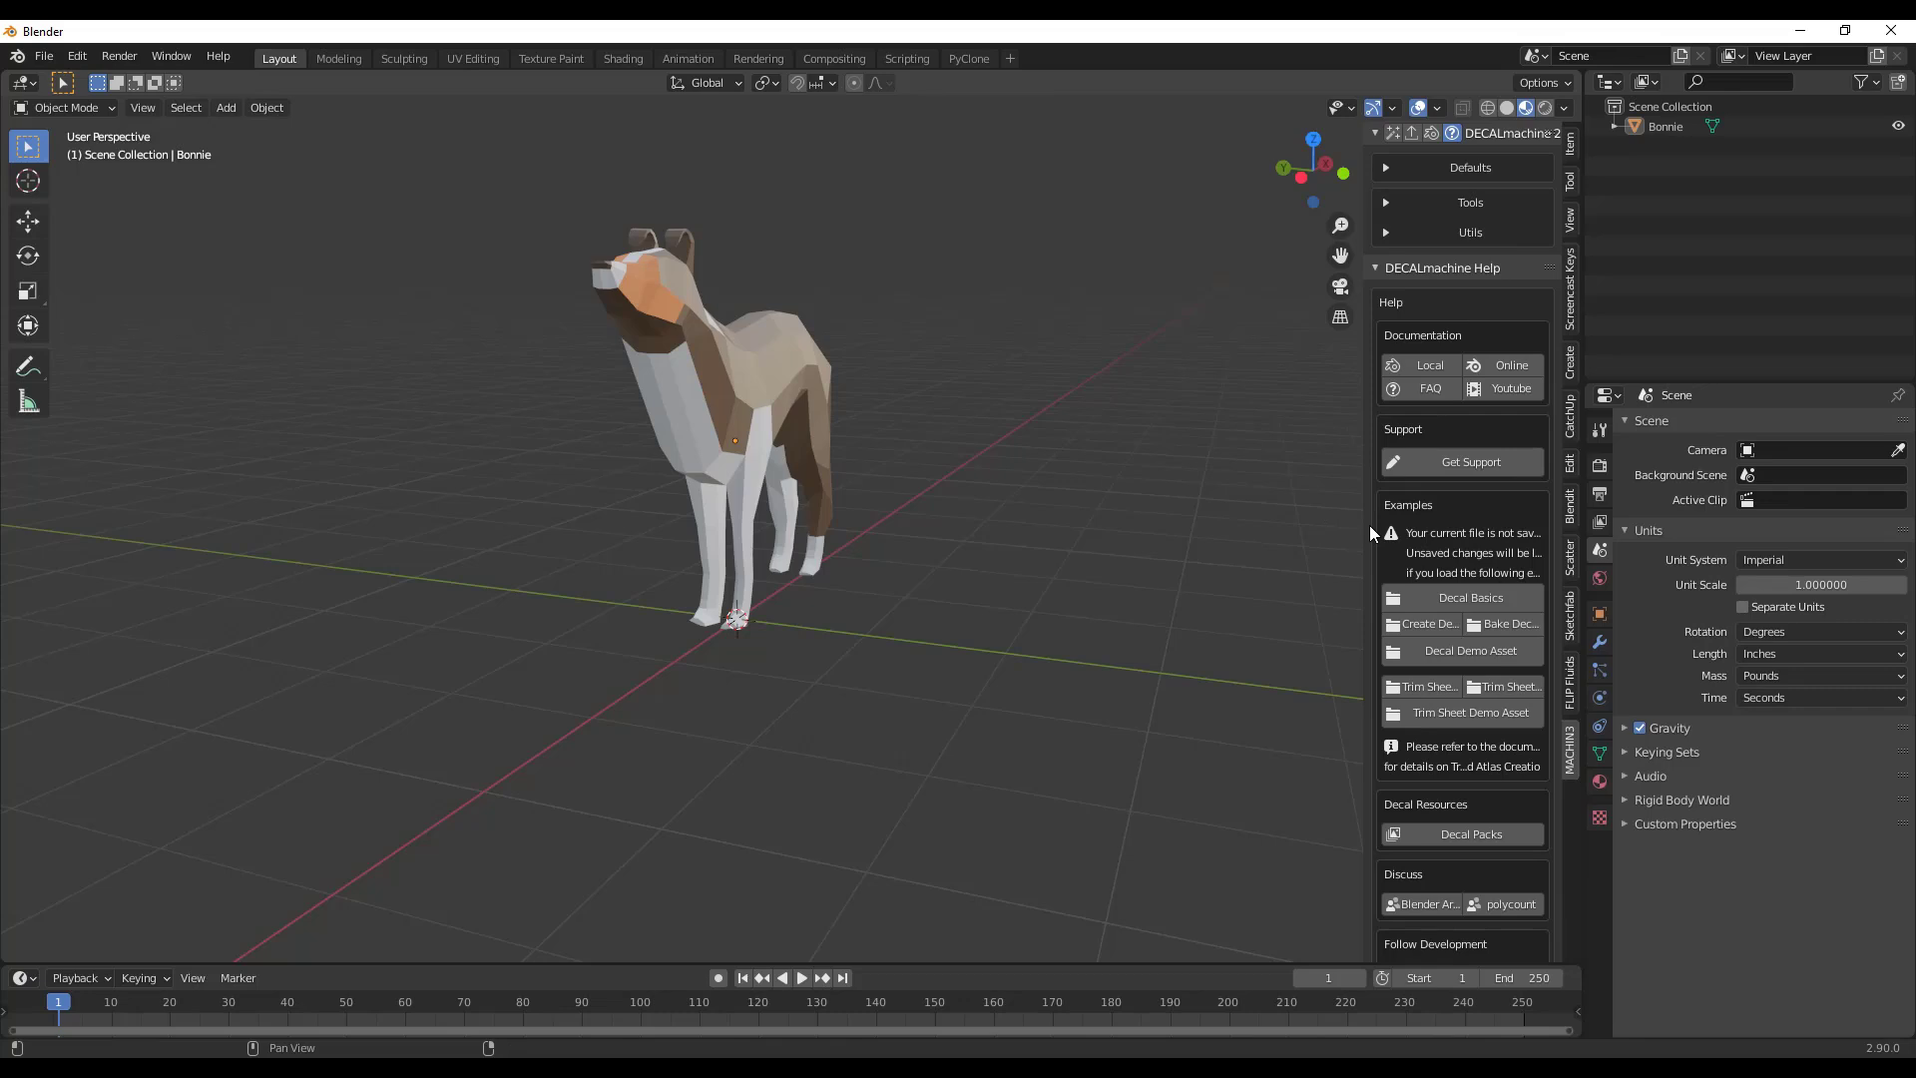
- Widen the DECALmachine sidebar and load the Create Decals example file
drag(1363, 525, 1184, 530)
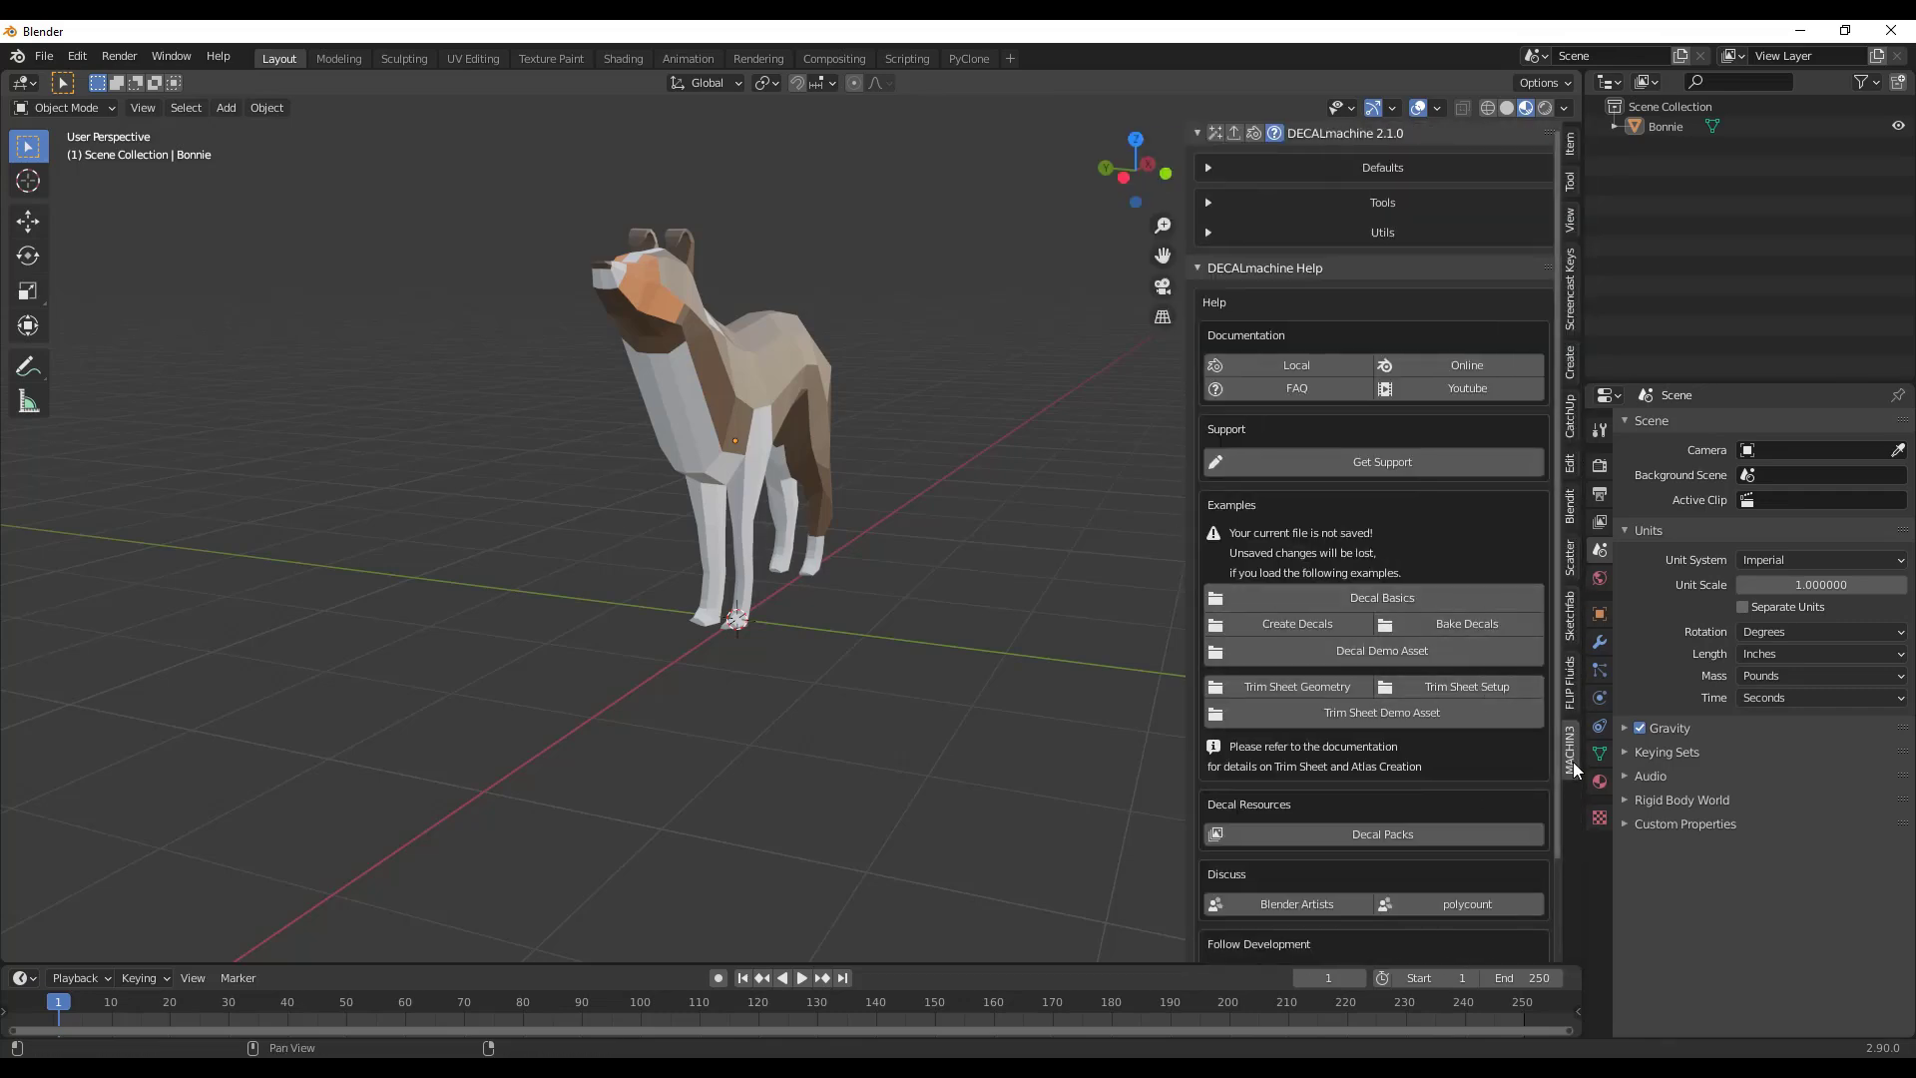
click(1275, 625)
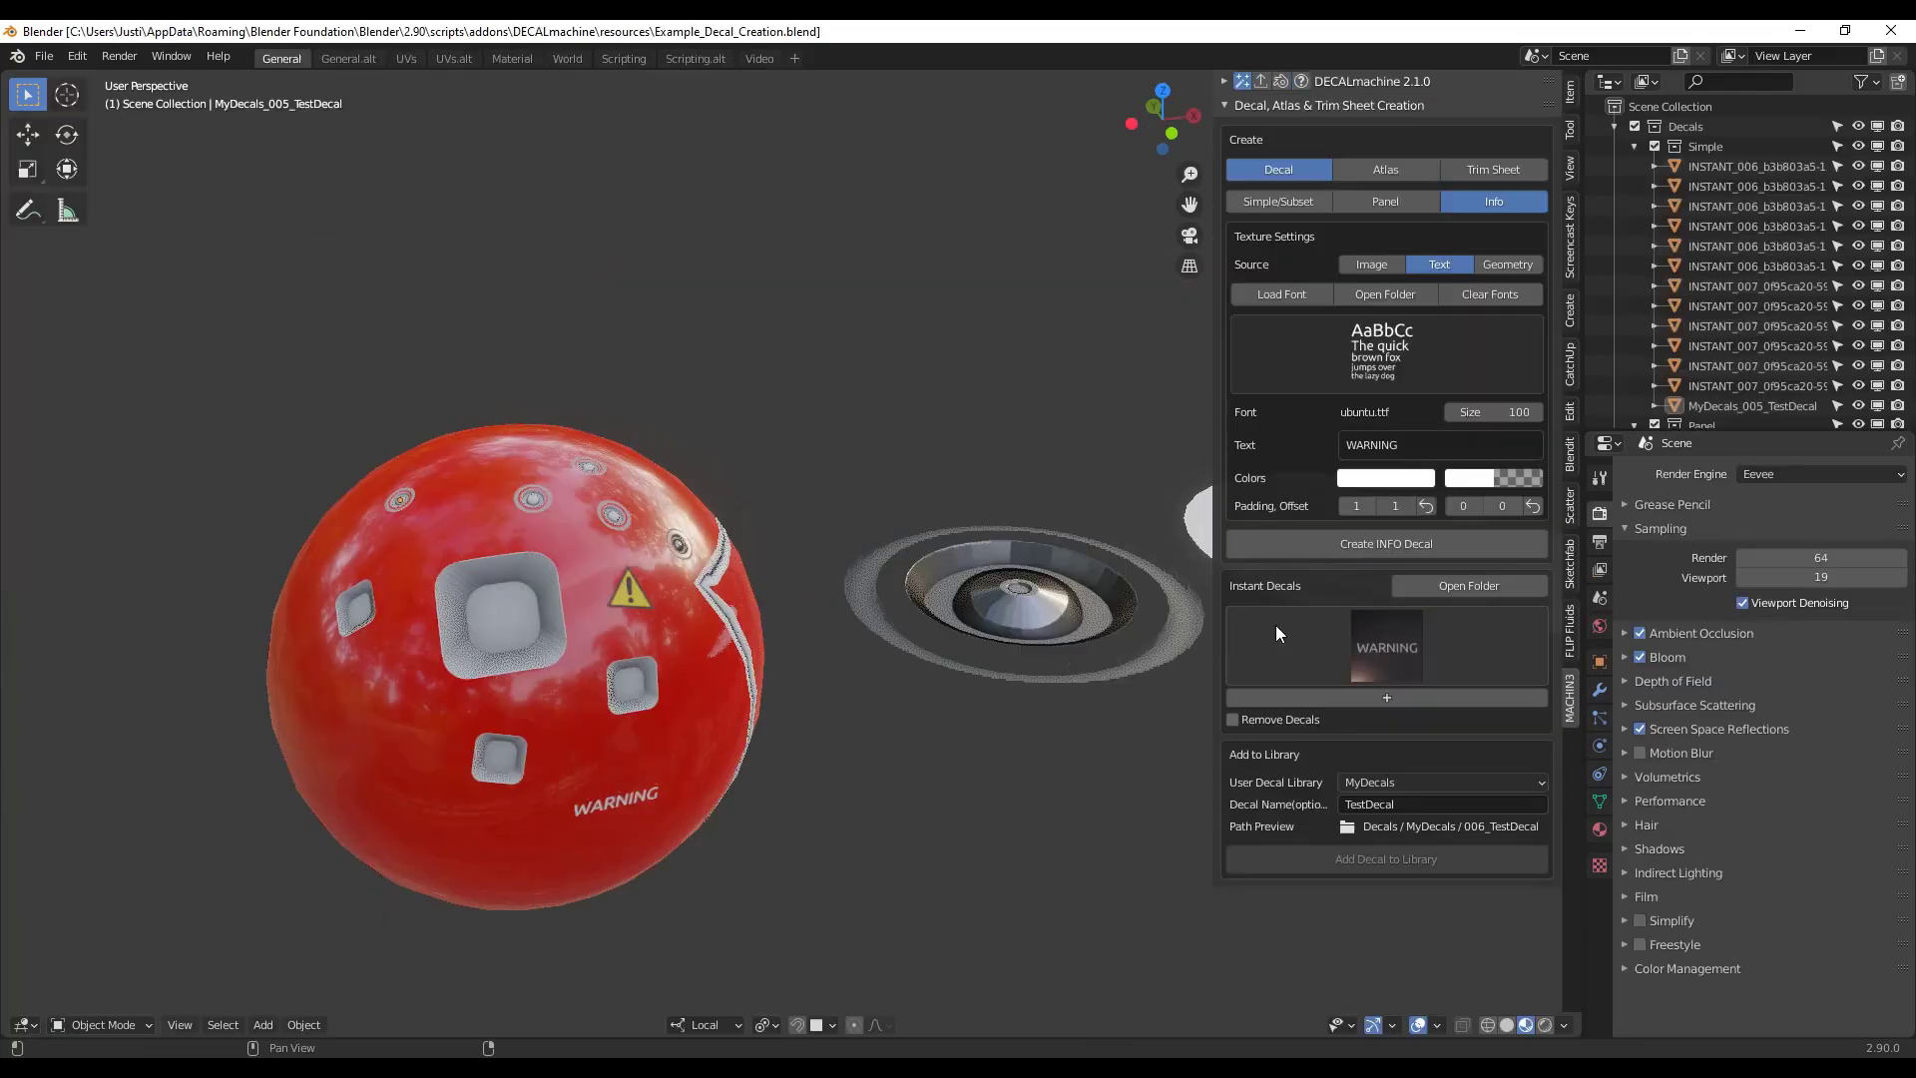
- Set decal creation to Simple/Subset and delete the red sphere and the objects grouped around it beyond the Info Emissive example
scroll(916, 565, down, 8)
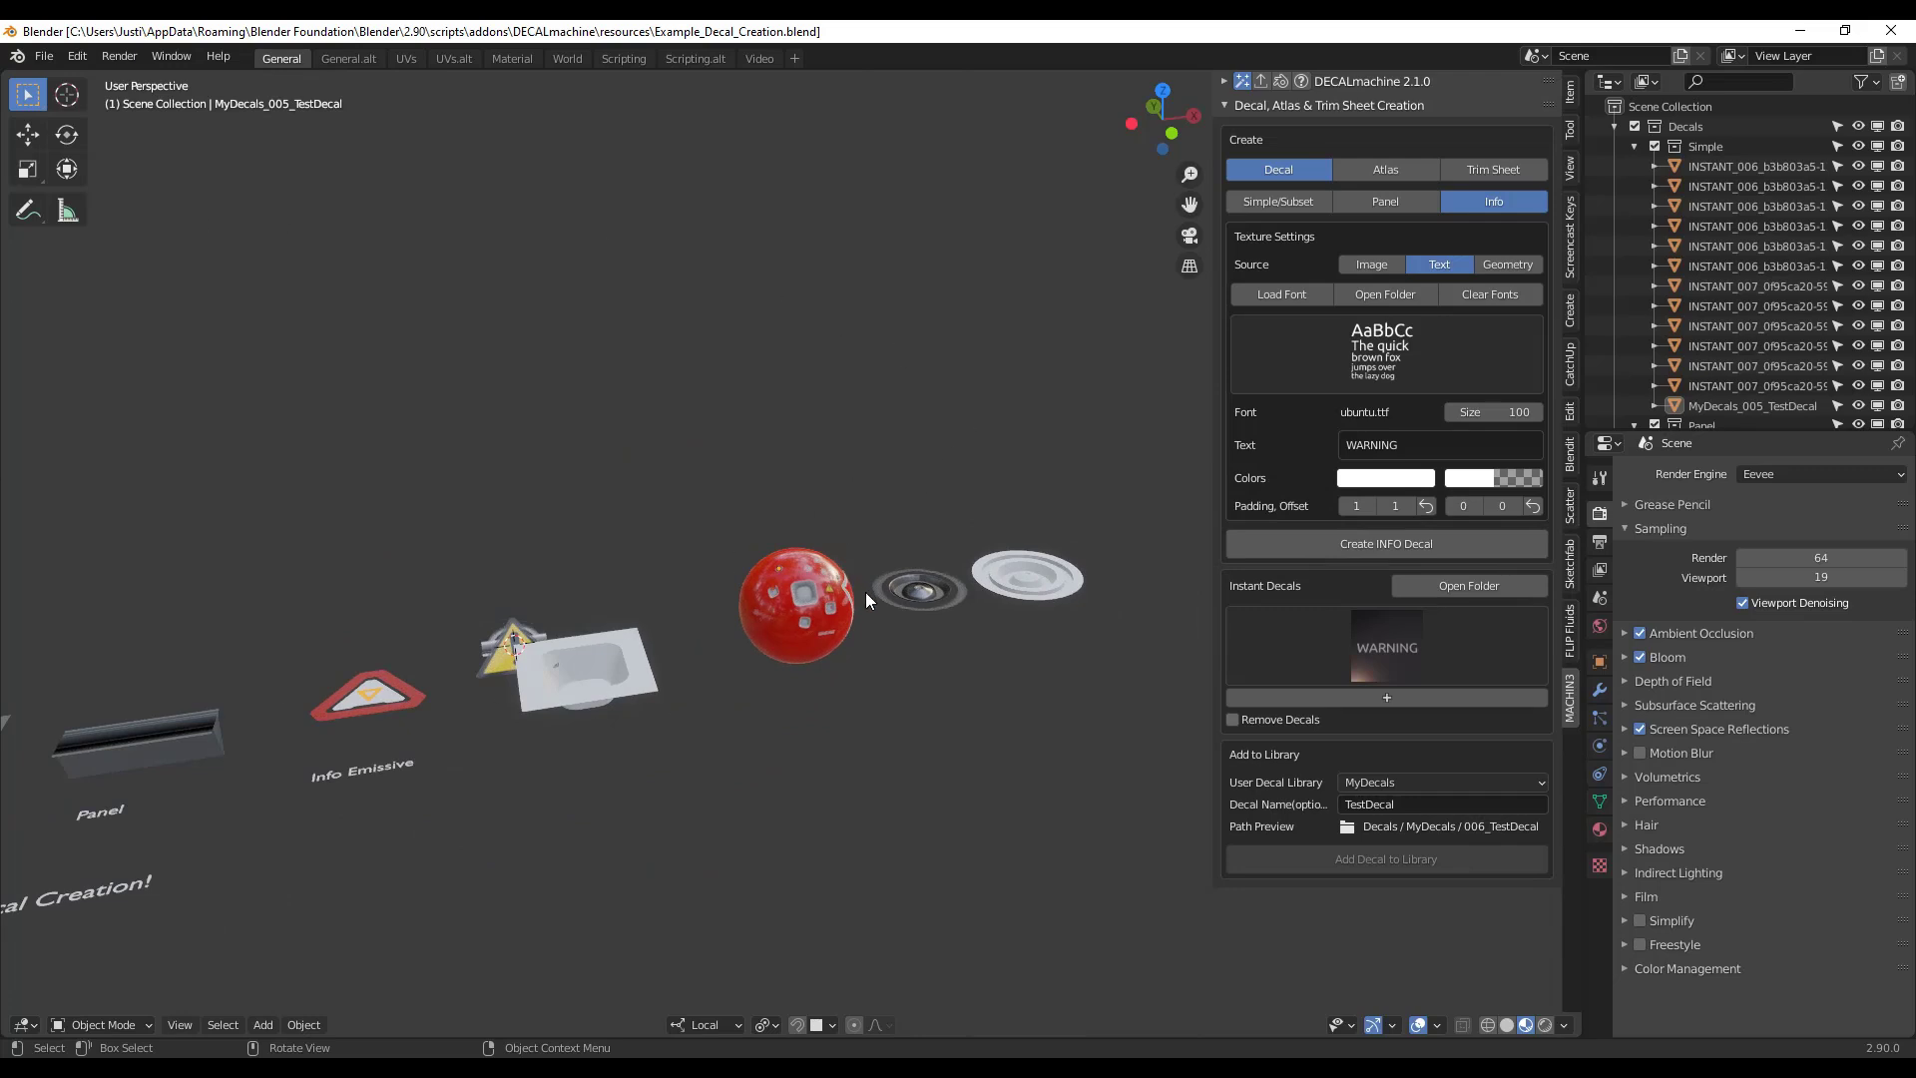
scroll(1075, 548, down, 2)
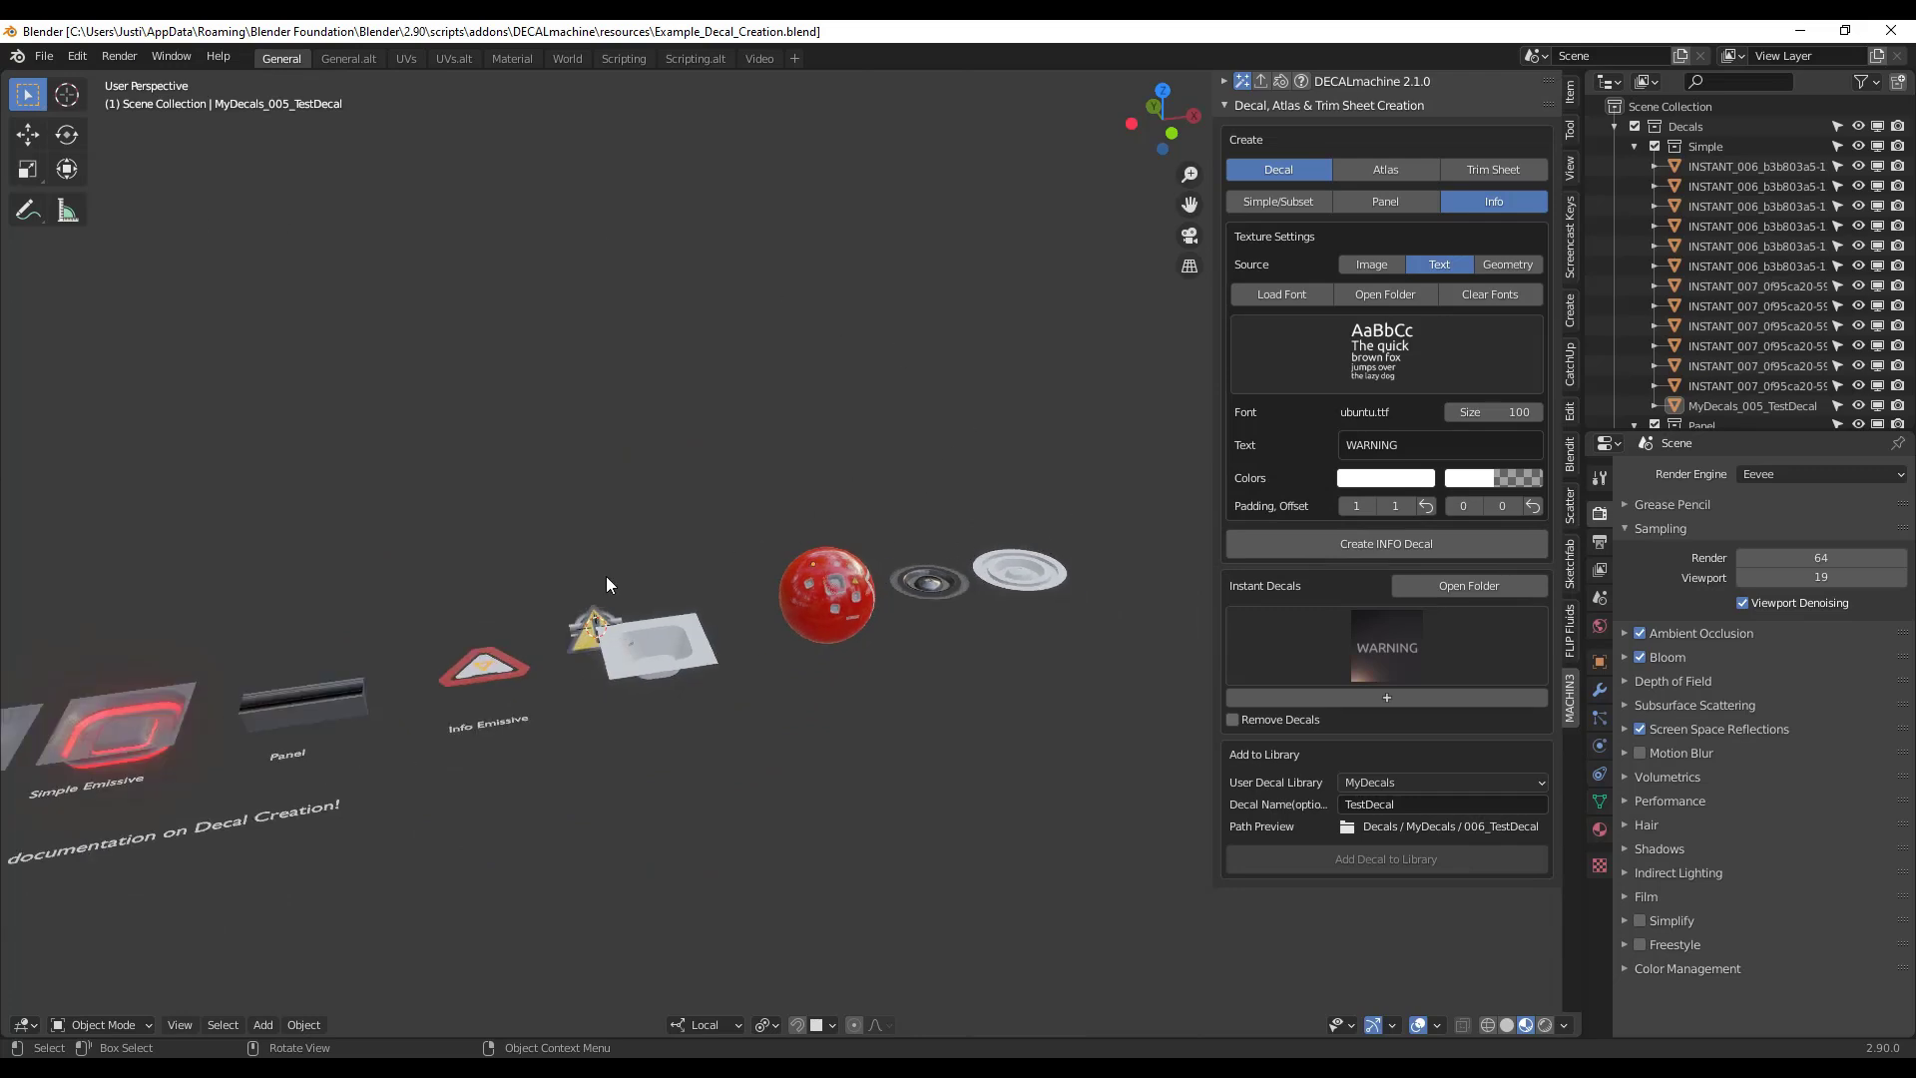
middle_drag(638, 635, 524, 620)
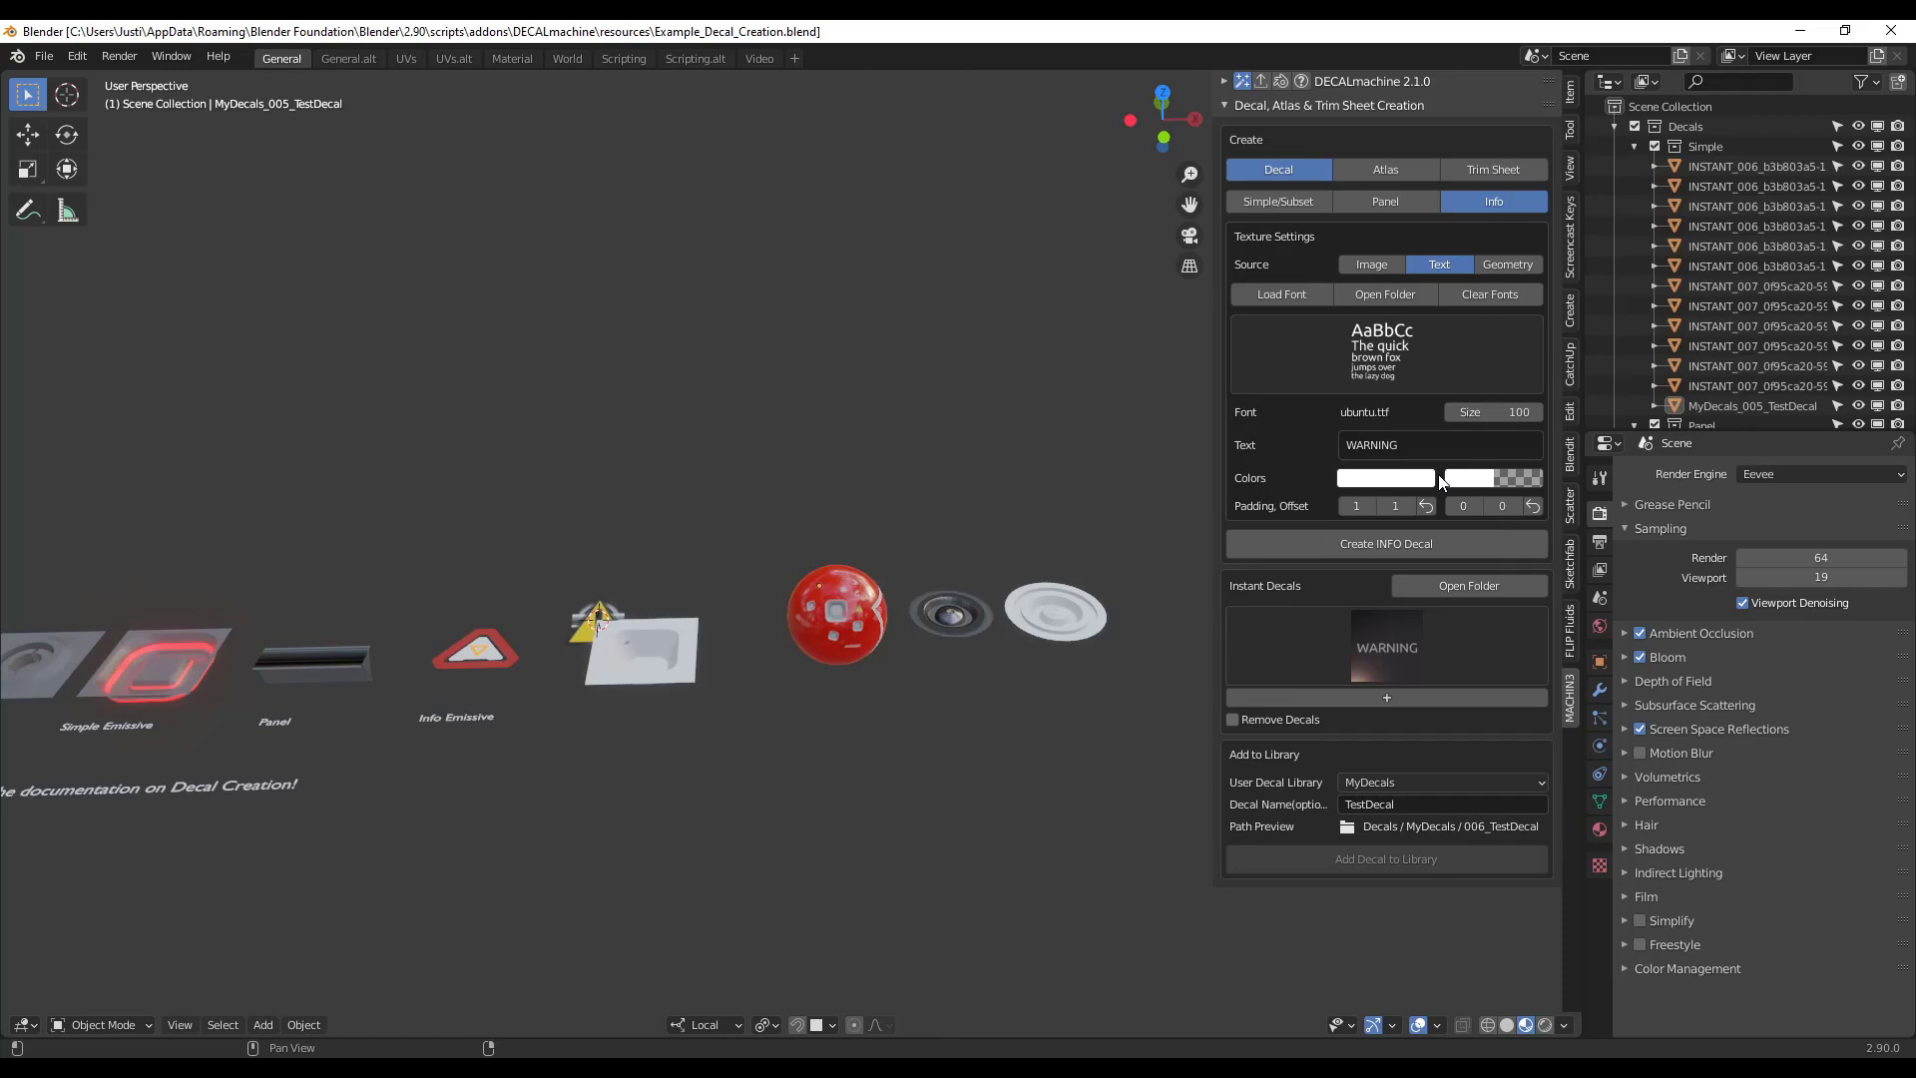
click(1296, 205)
scroll(633, 541, down, 3)
drag(624, 482, 1069, 709)
key(Delete)
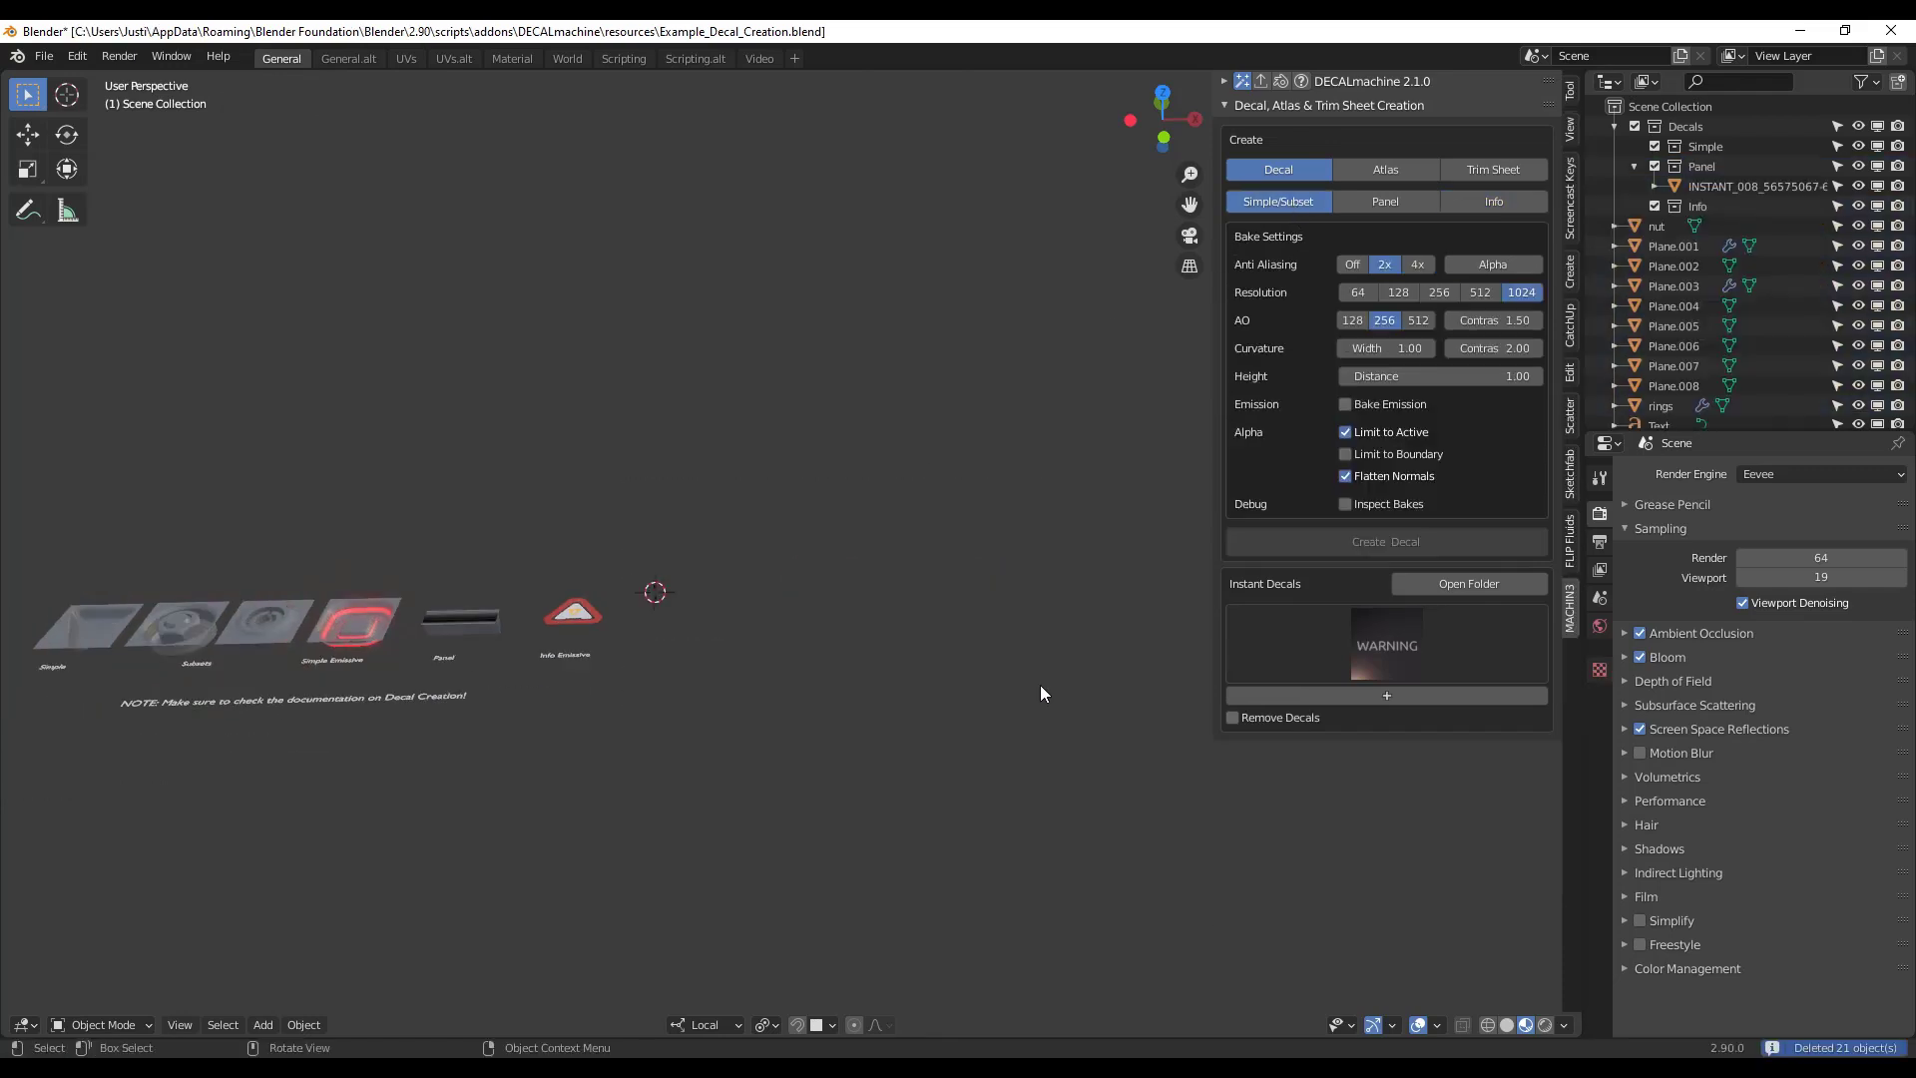
- Delete the small leftover circular decal lying between the two Subsets example planes
scroll(650, 594, up, 2)
middle_drag(944, 605, 918, 654)
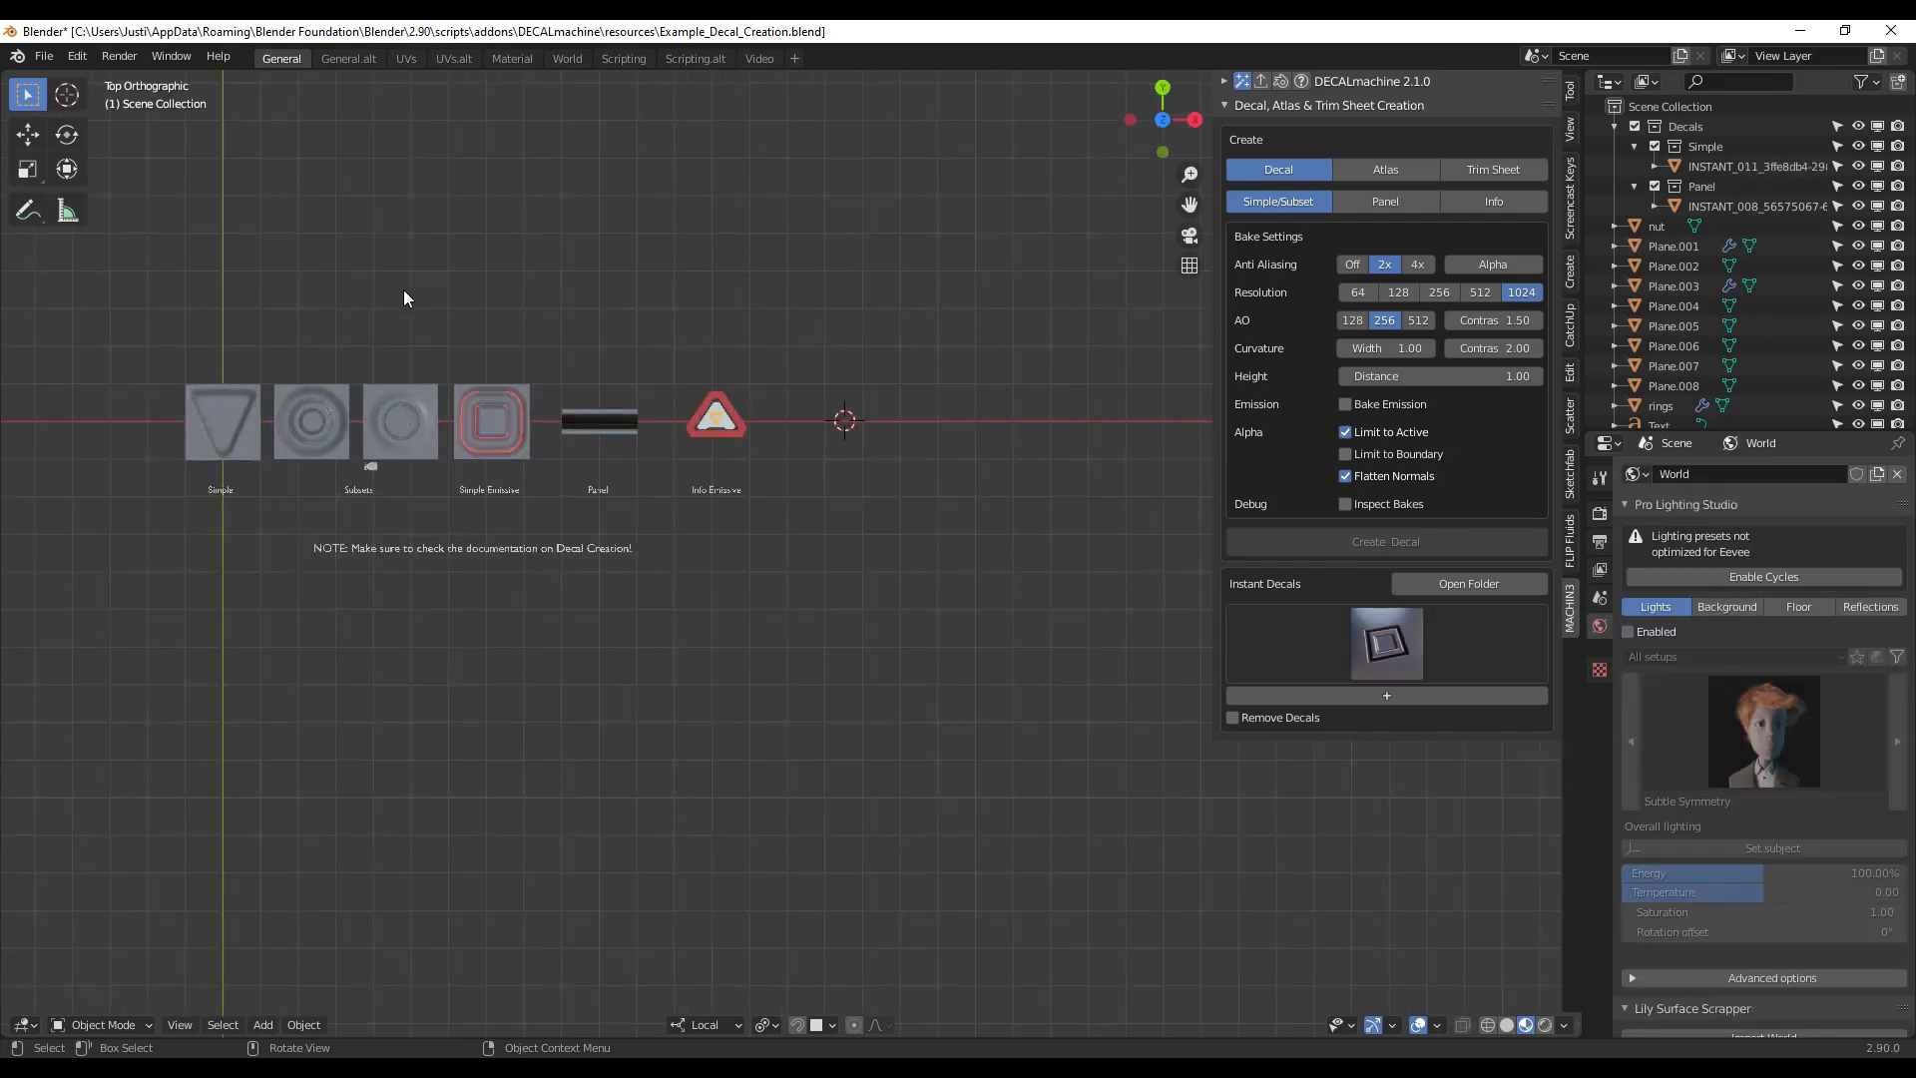
scroll(599, 369, up, 1)
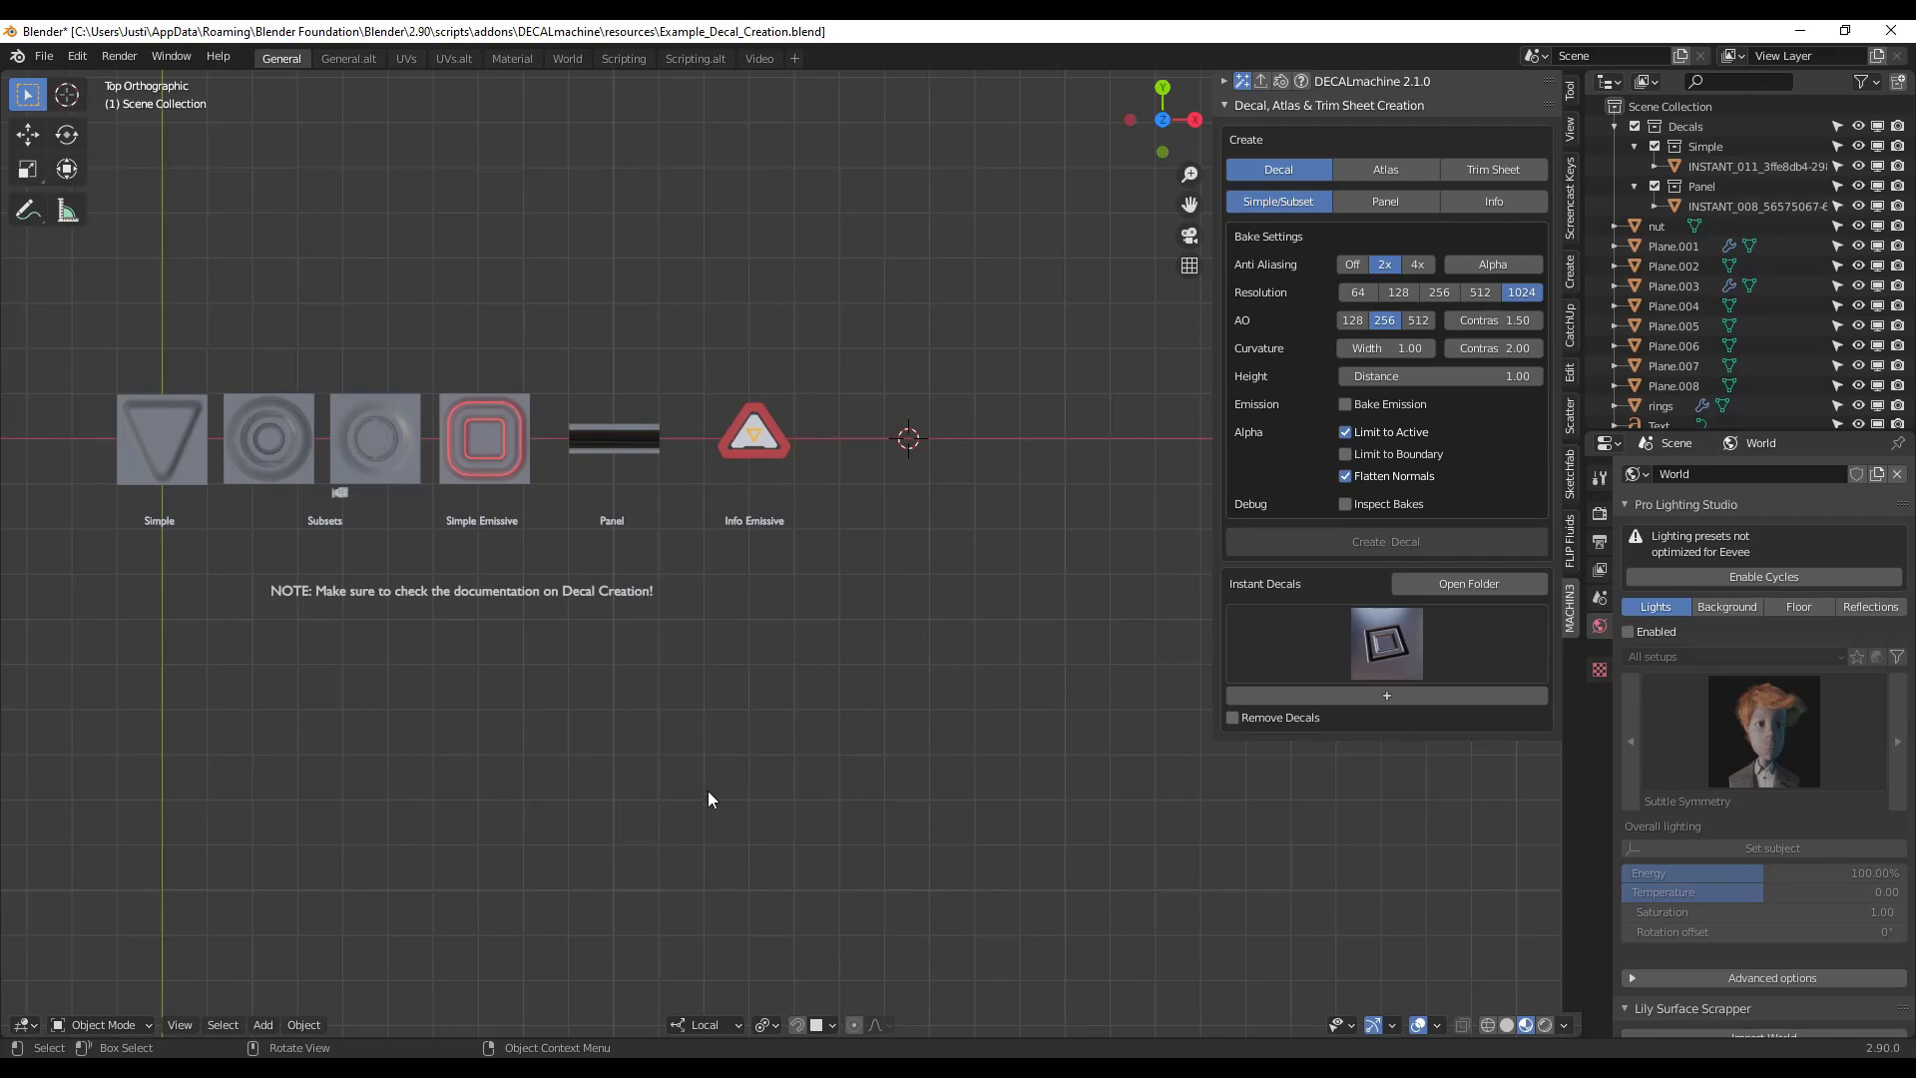
middle_drag(658, 706, 535, 514)
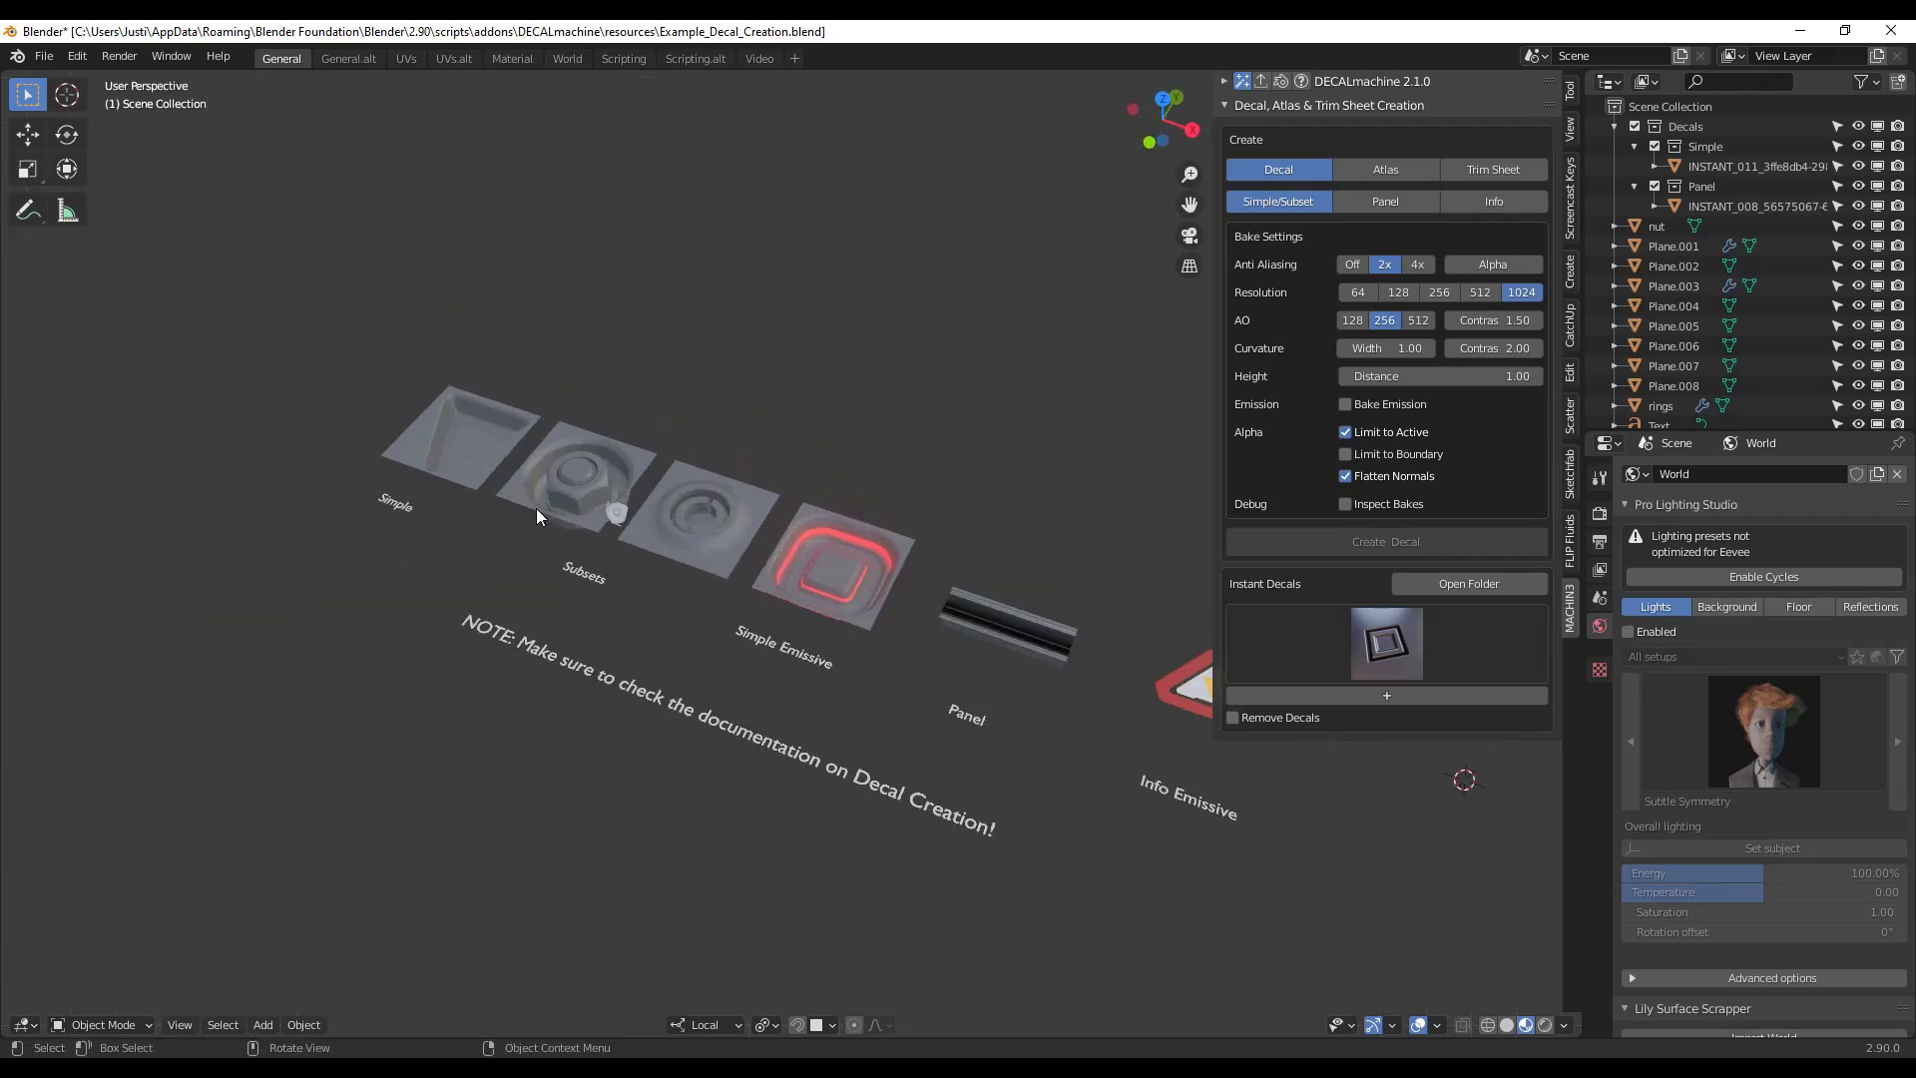
scroll(535, 514, up, 6)
click(930, 505)
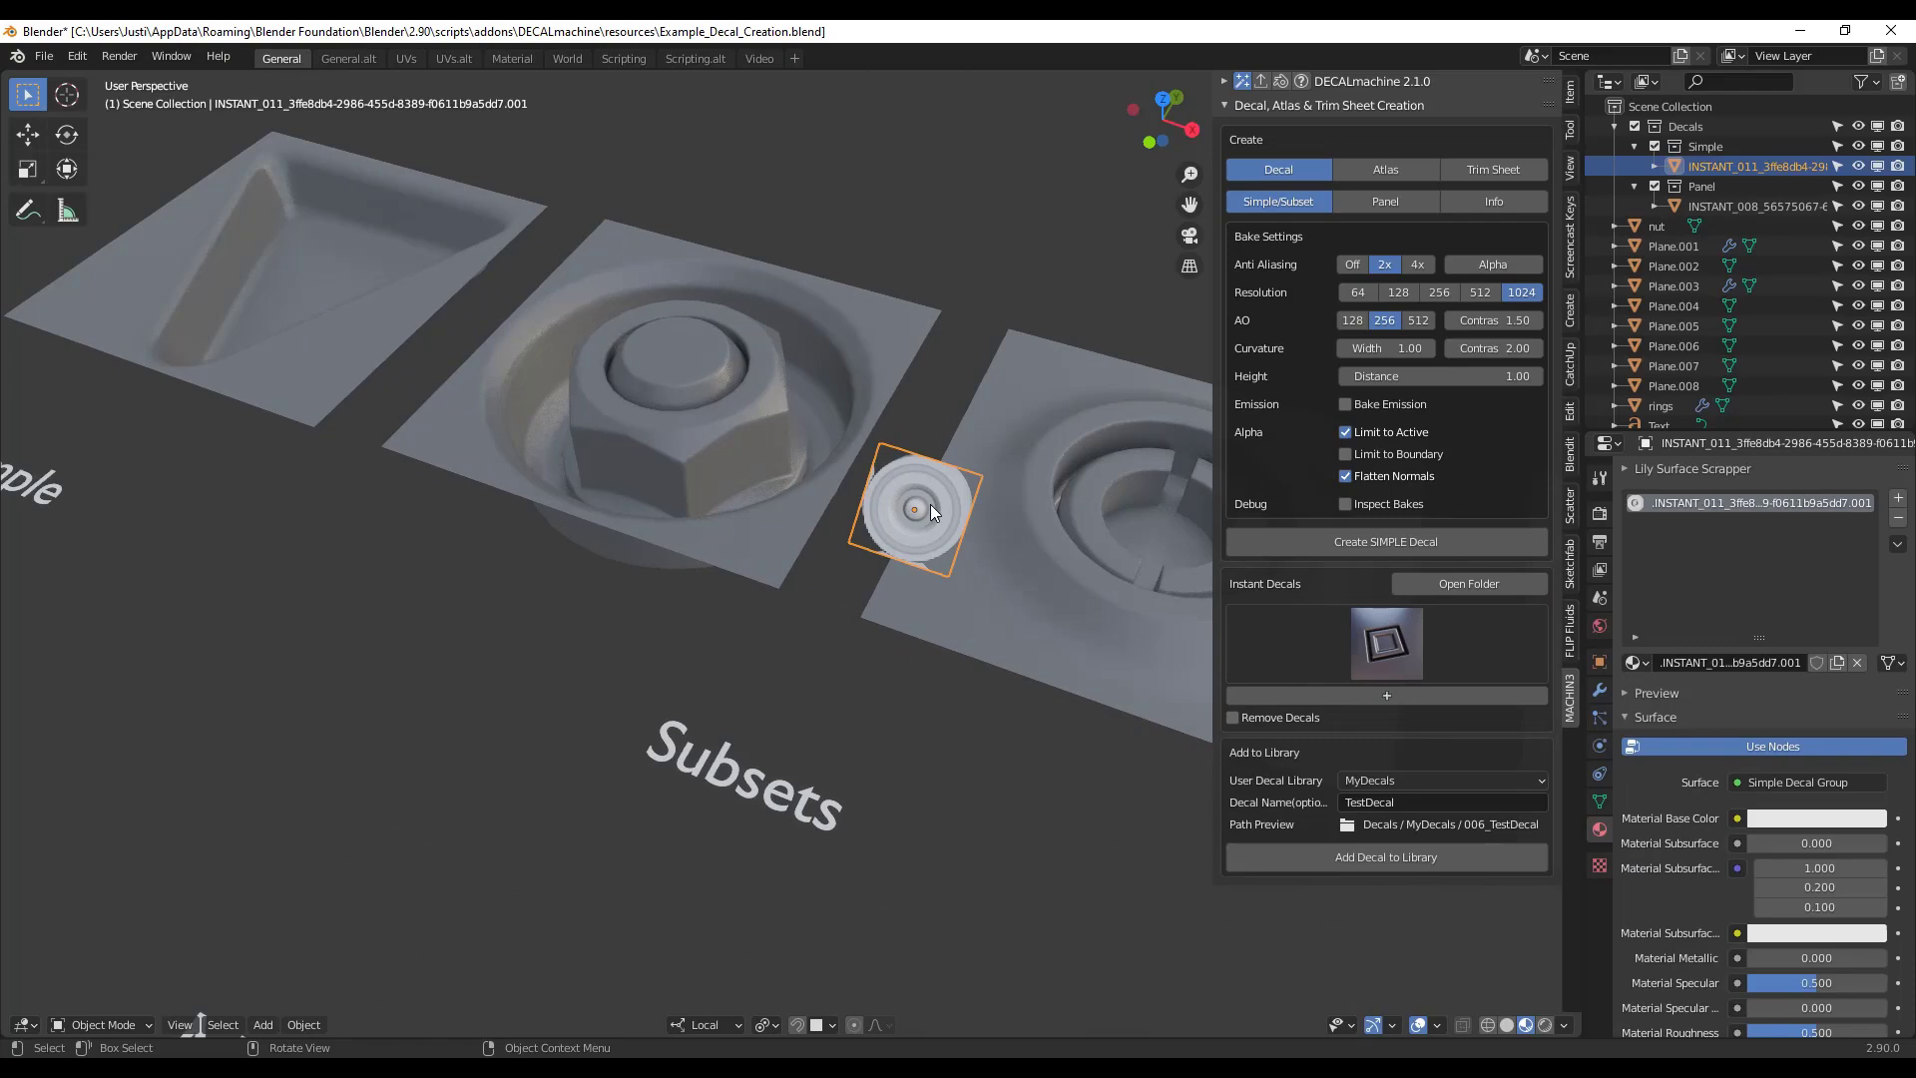
key(Delete)
- Examine the mesh construction of the Simple and Subsets example planes by entering and leaving Edit Mode on each
middle_drag(603, 483, 757, 409)
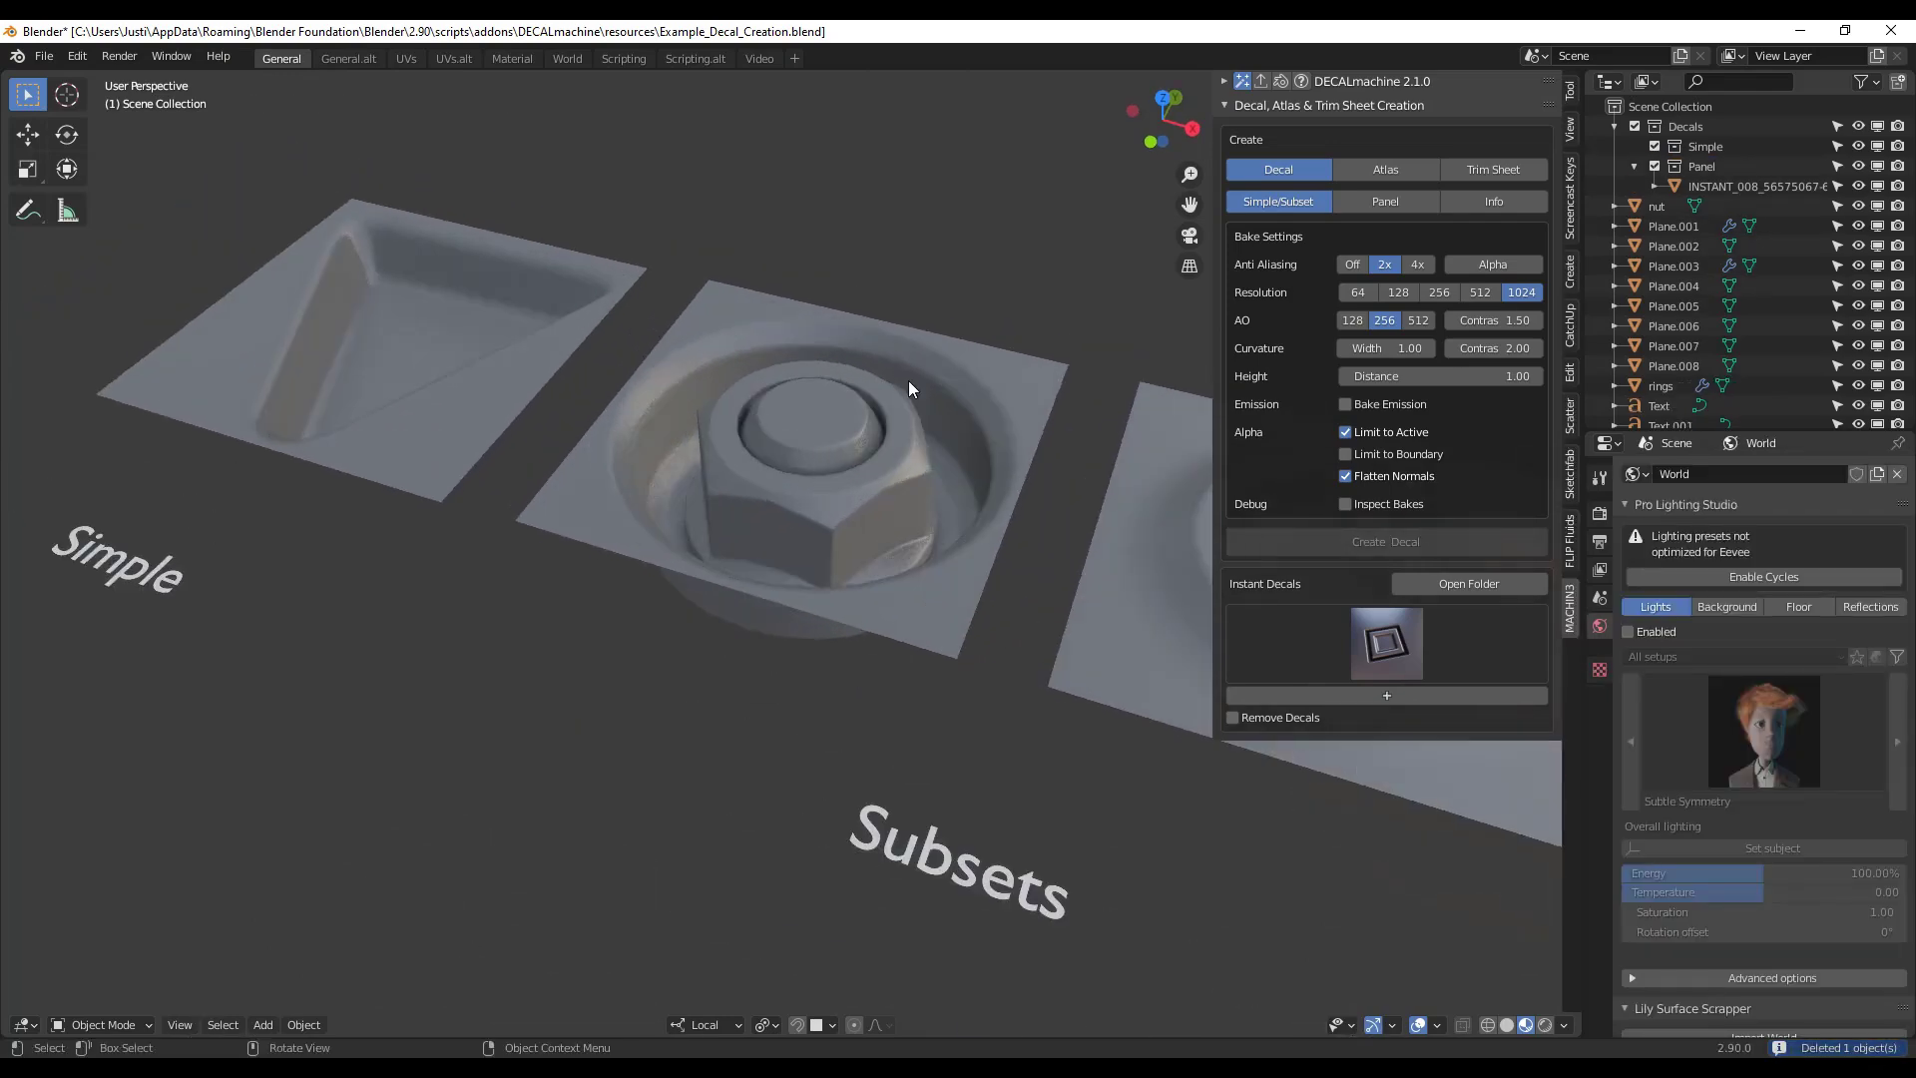
click(508, 384)
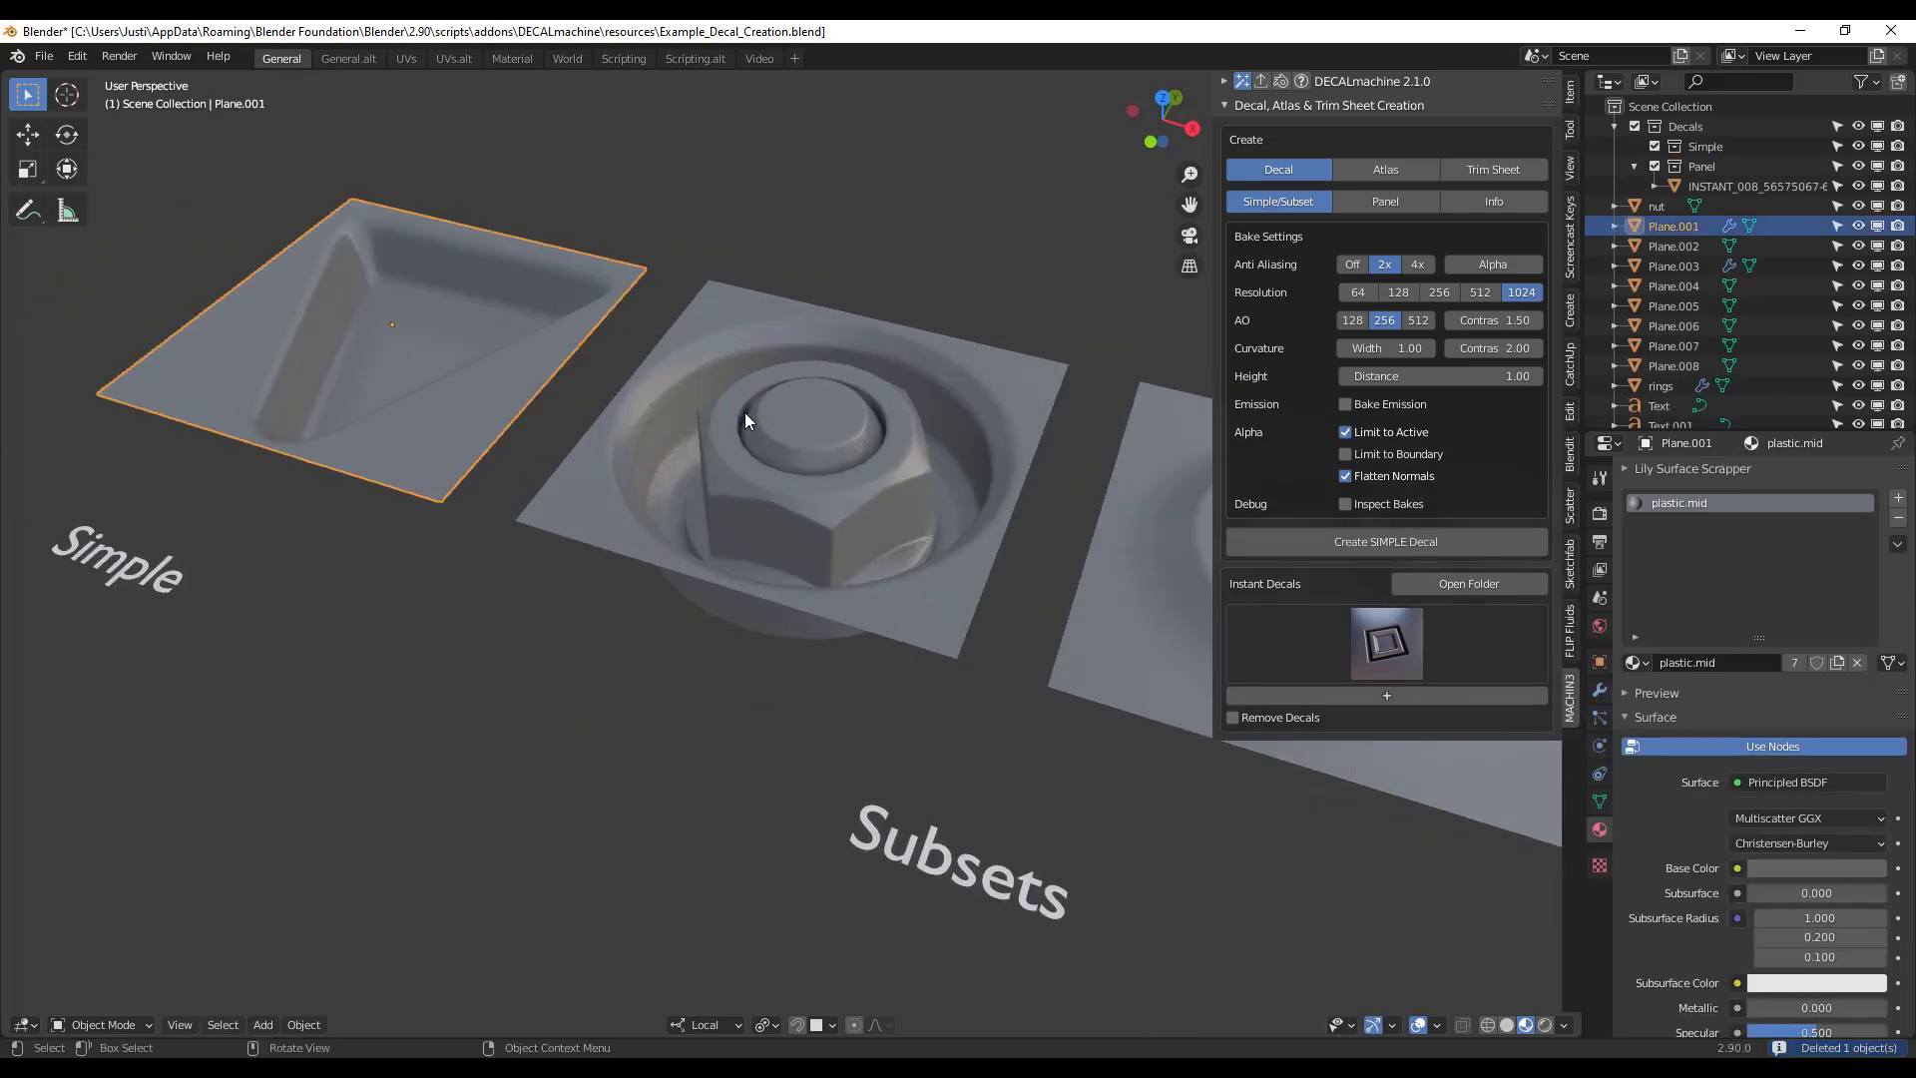
key(Tab)
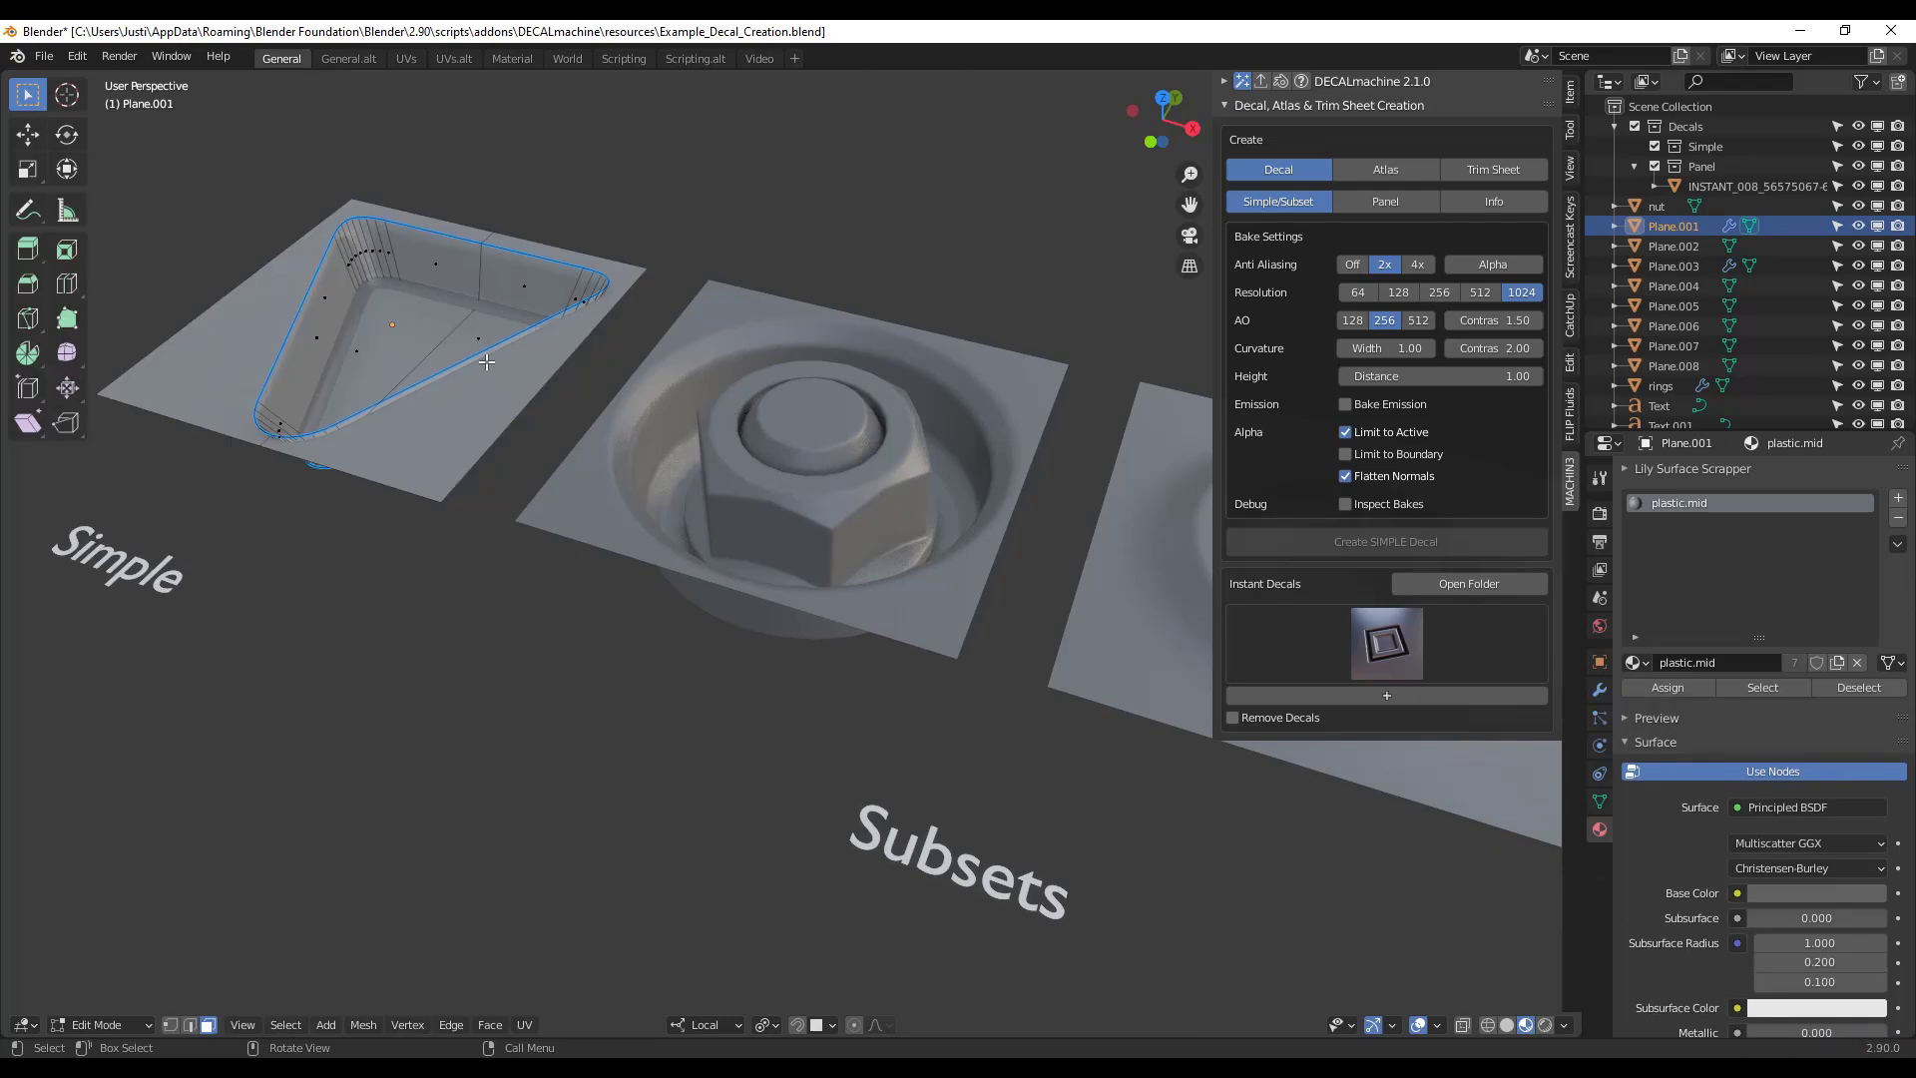
key(Tab)
middle_drag(465, 357, 848, 381)
click(855, 461)
key(Tab)
key(Tab)
scroll(864, 461, up, 4)
click(884, 483)
key(Tab)
key(Tab)
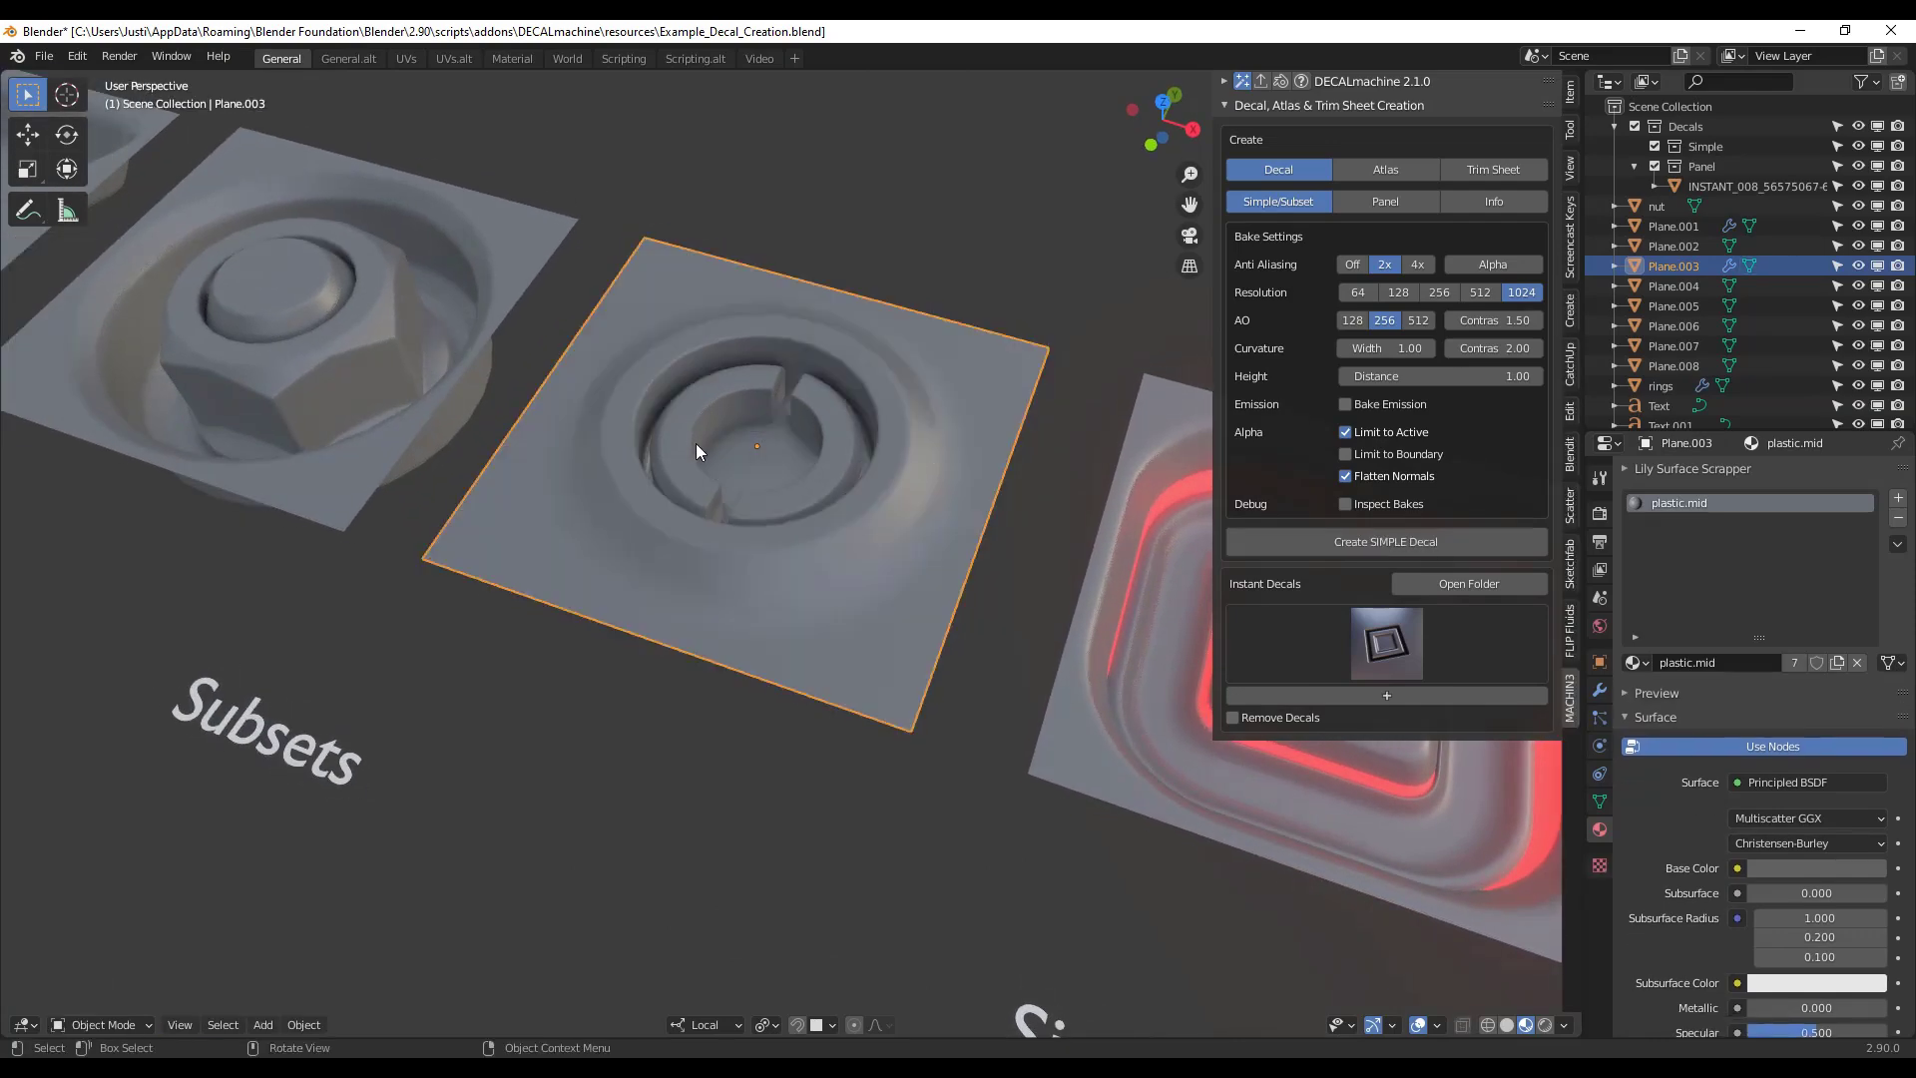
- Add a mesh circle at the 3D cursor and fill it with a face in Edit Mode
scroll(868, 479, down, 8)
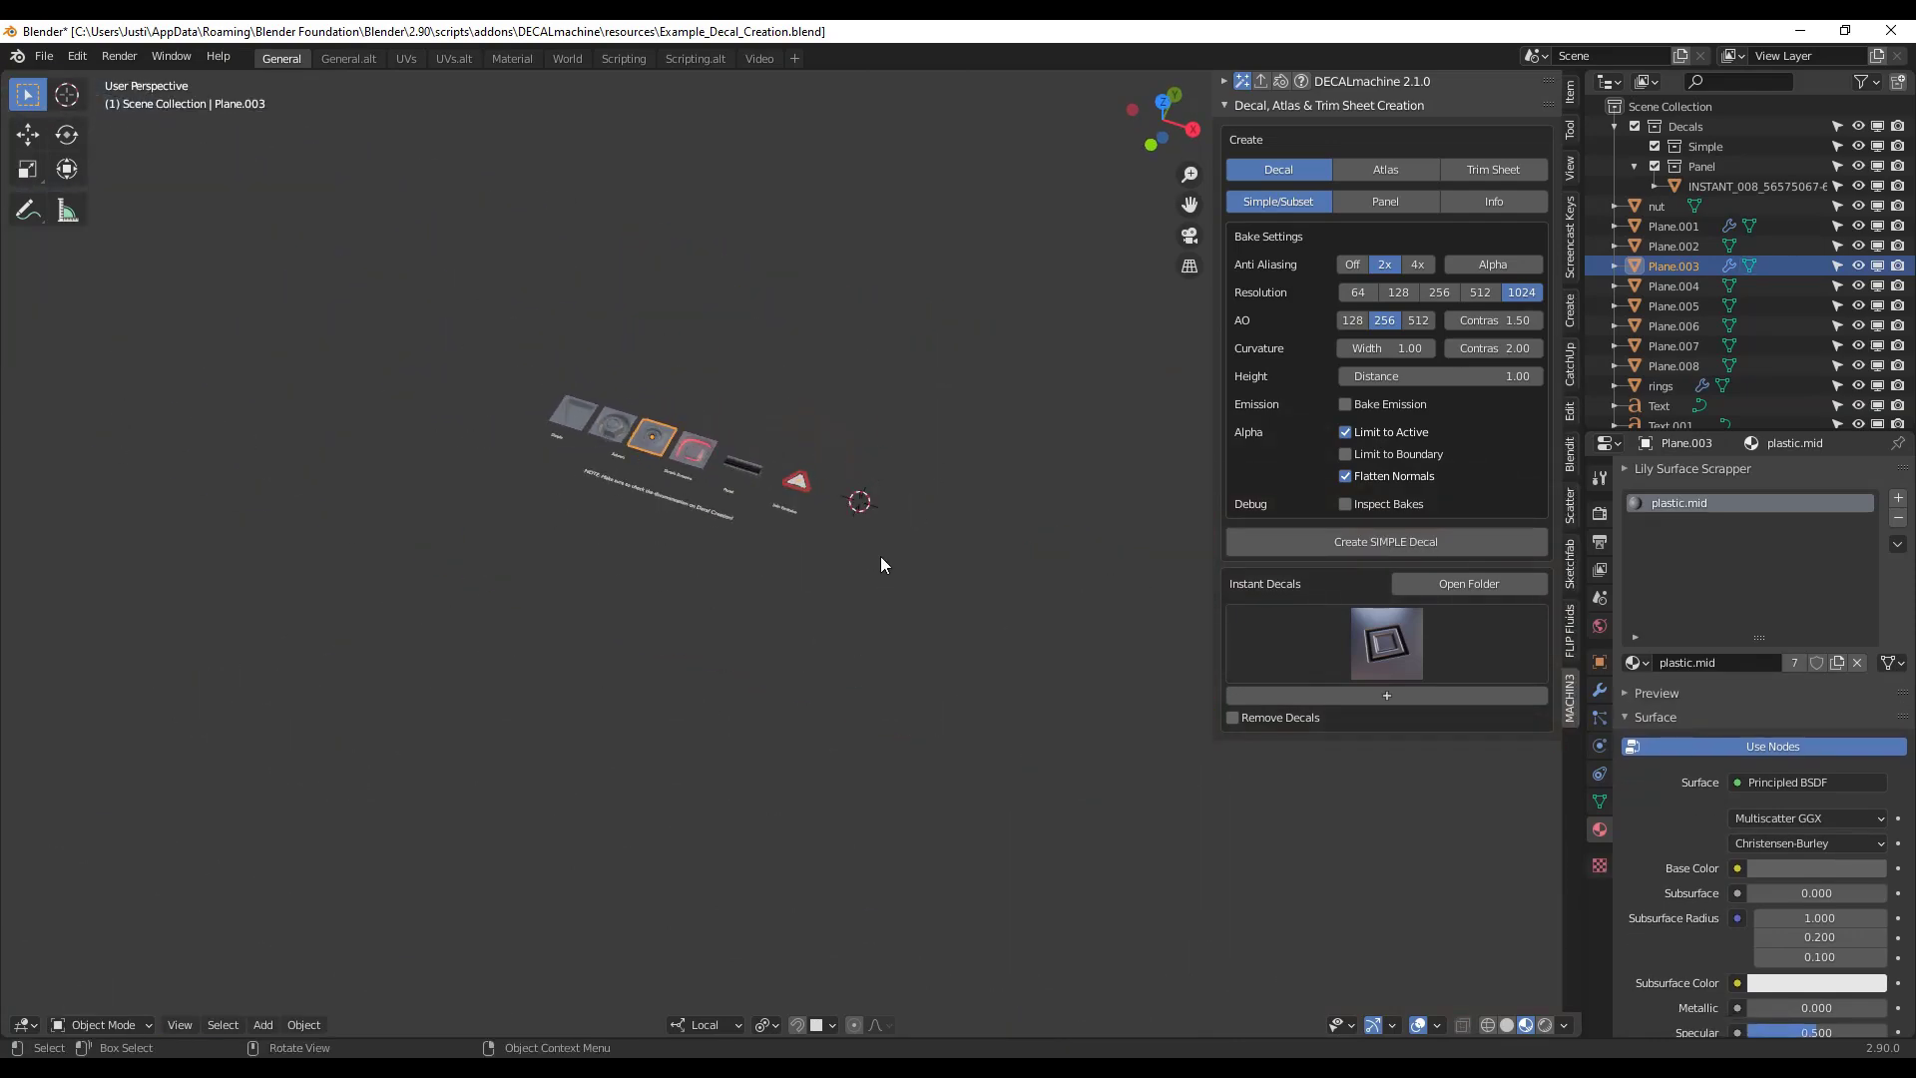
scroll(890, 584, up, 10)
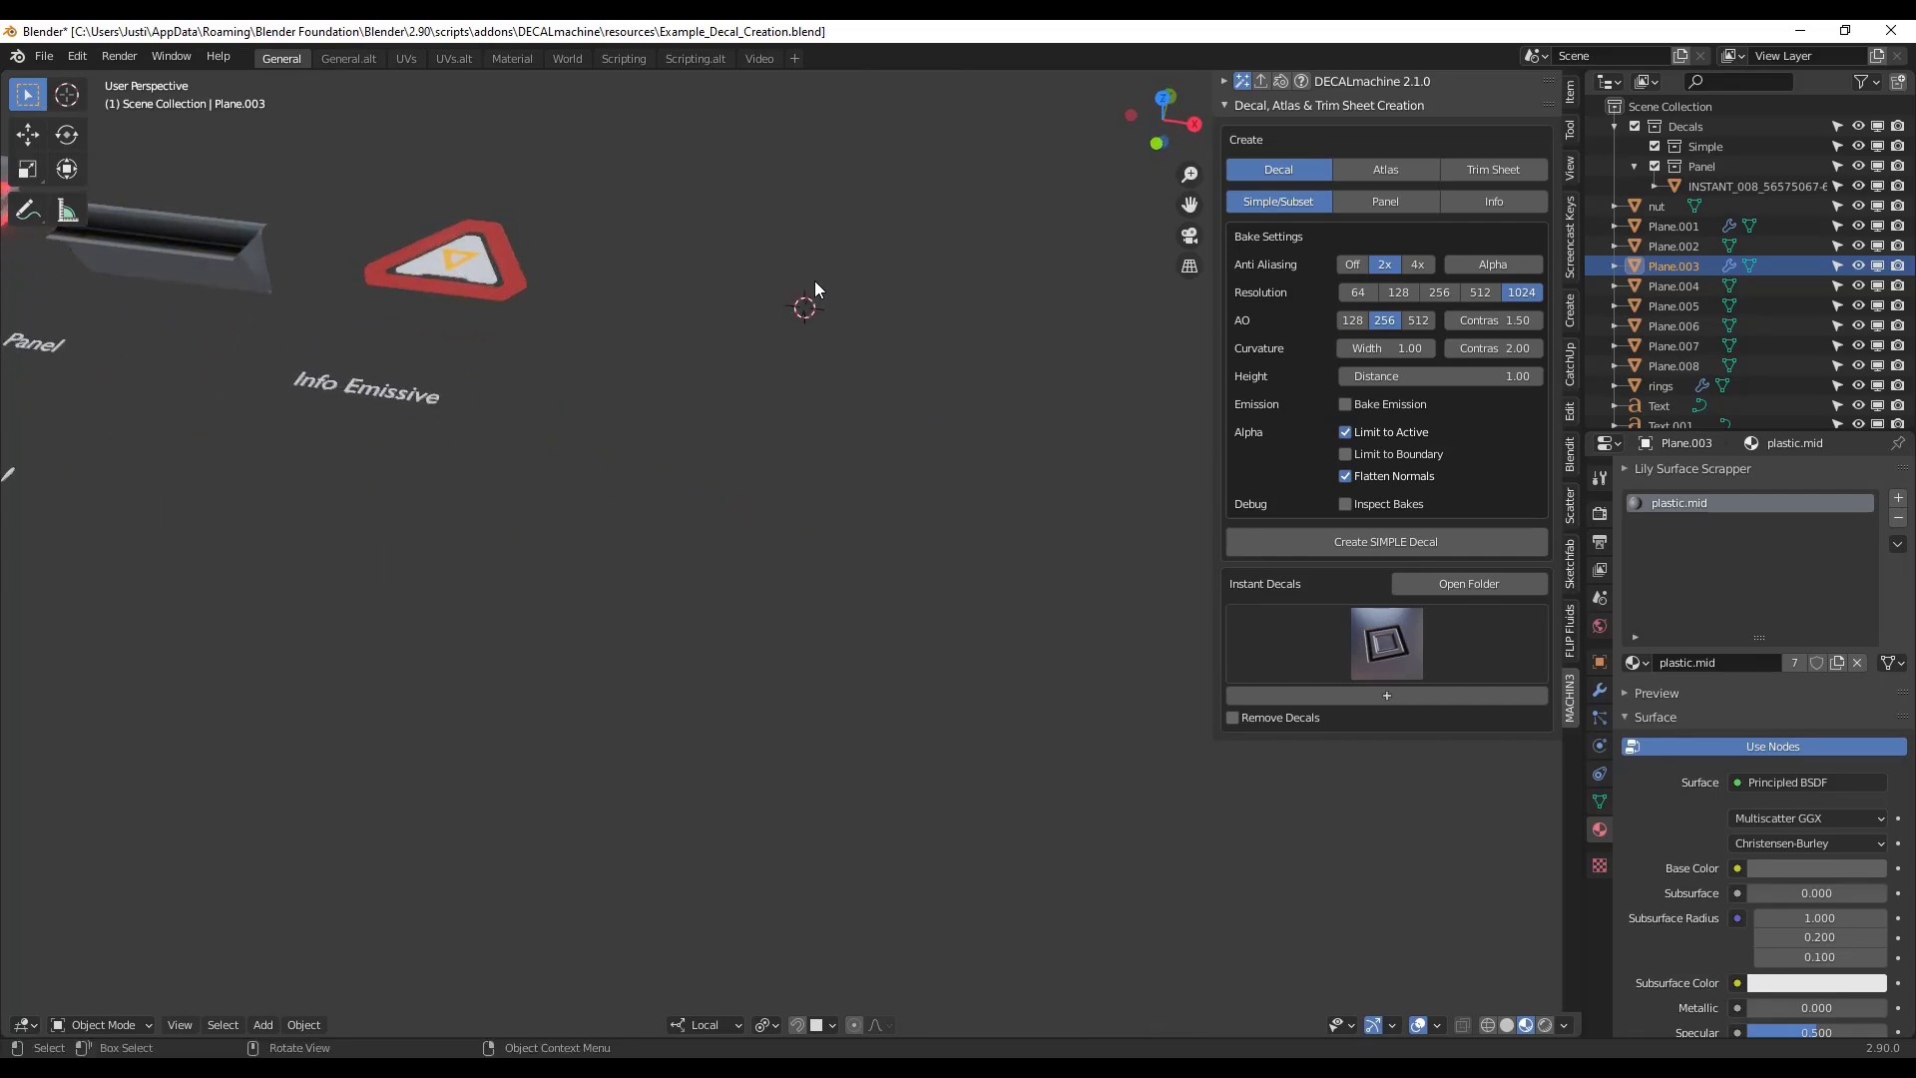
scroll(828, 299, up, 3)
key(shift+a)
mouse_move(846, 332)
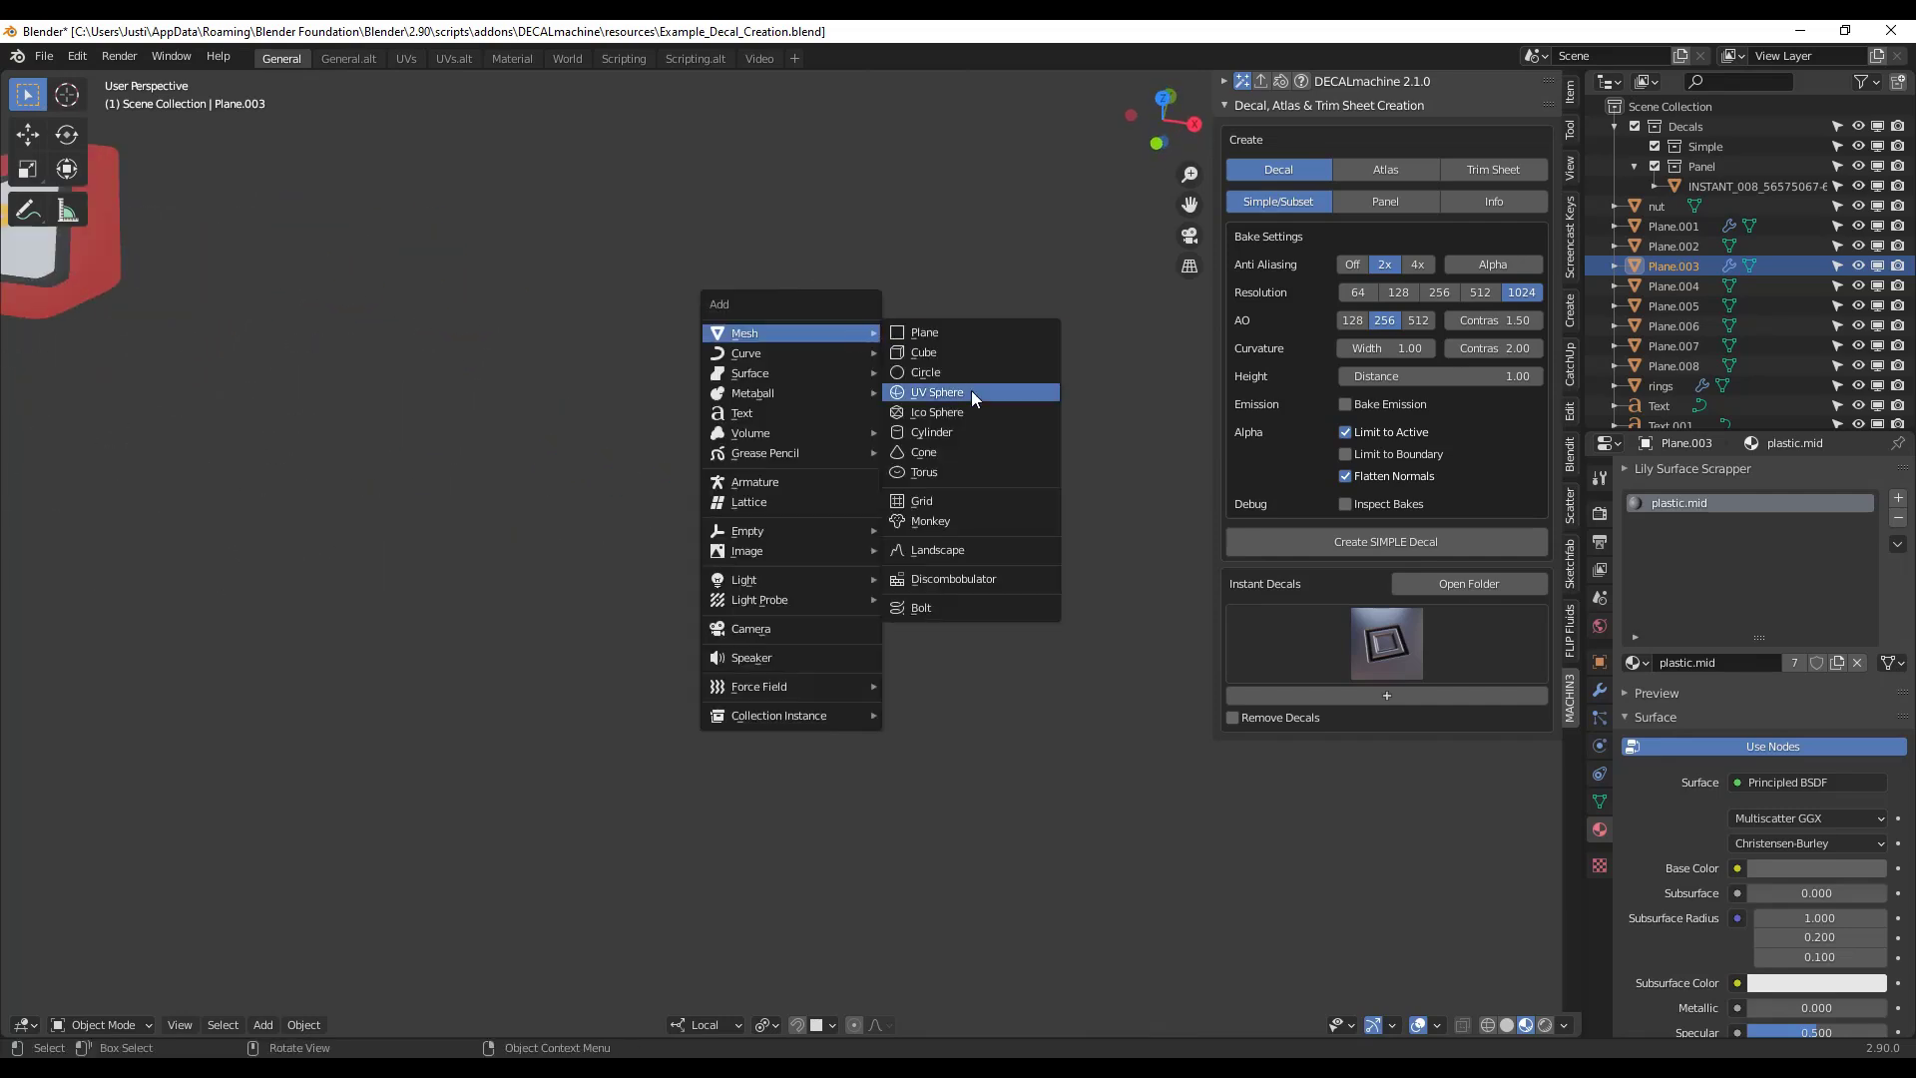
click(949, 373)
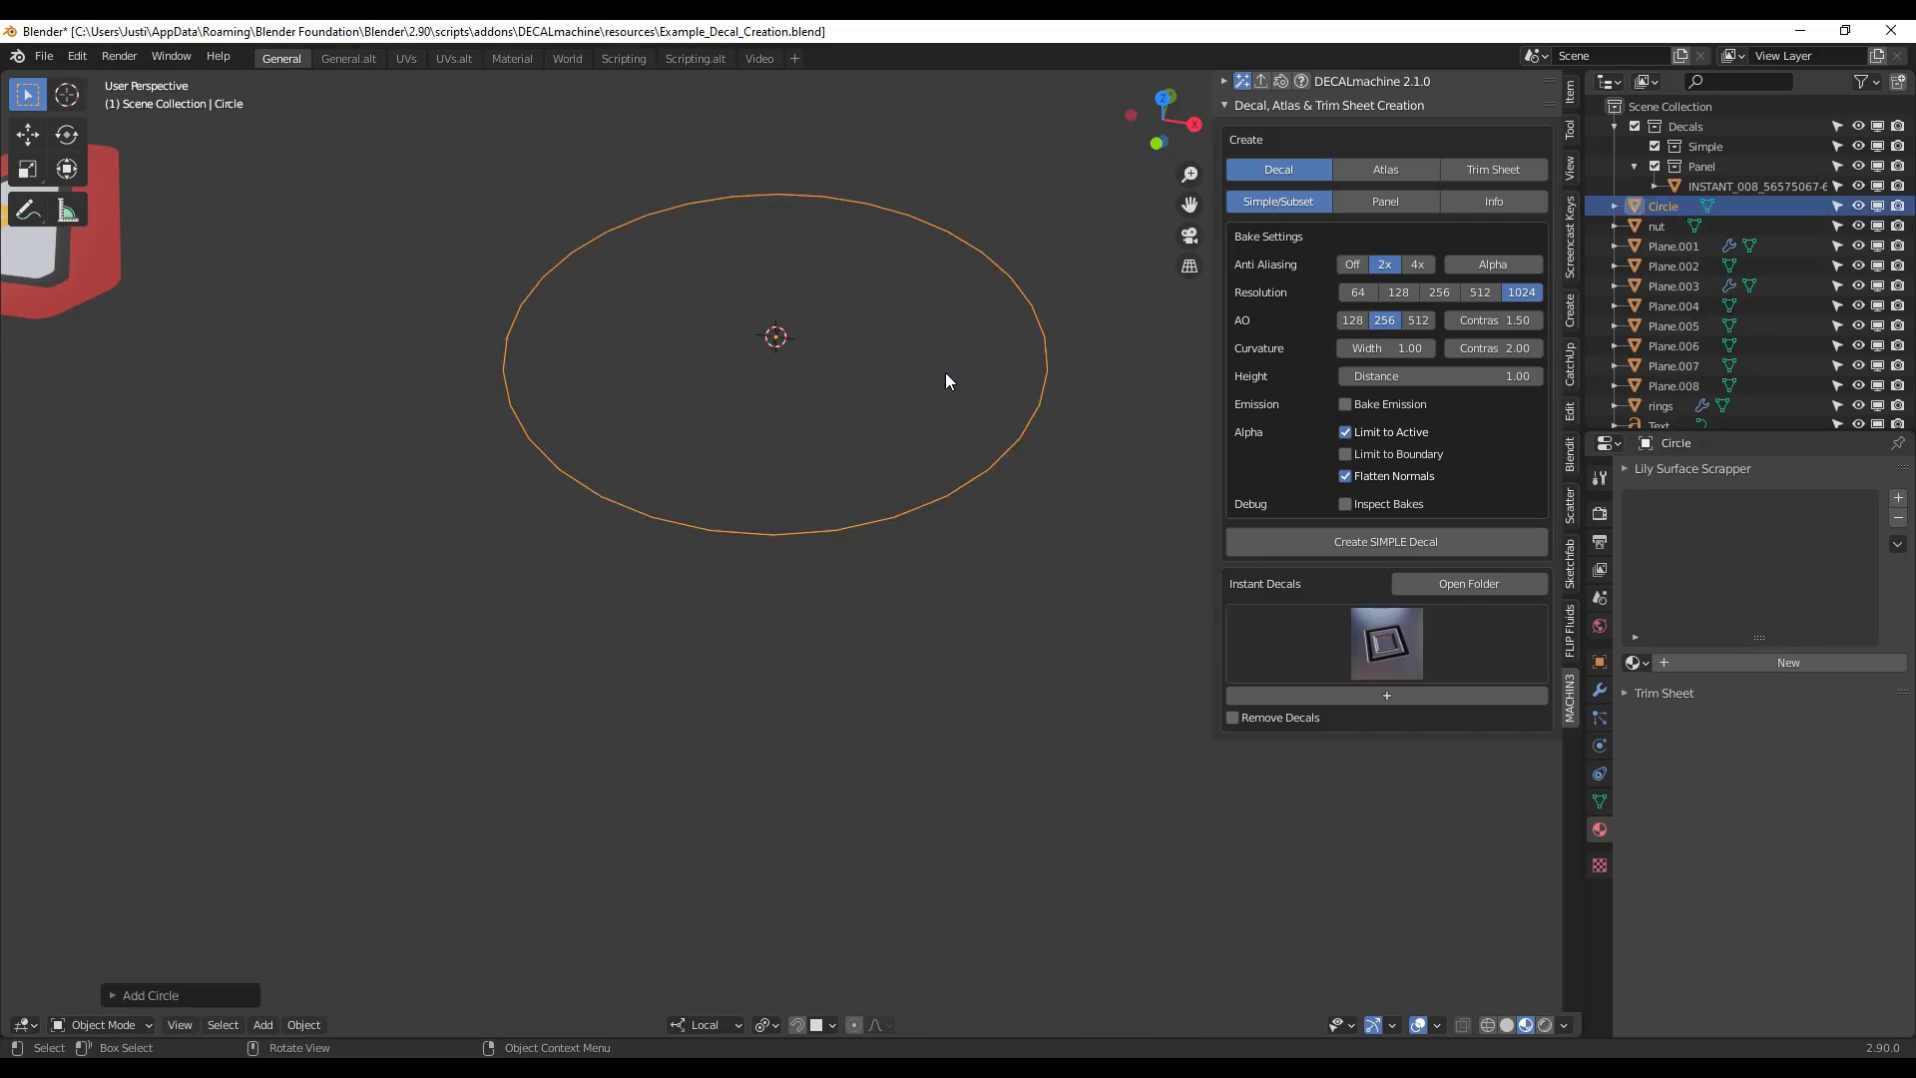
scroll(886, 321, down, 2)
key(Tab)
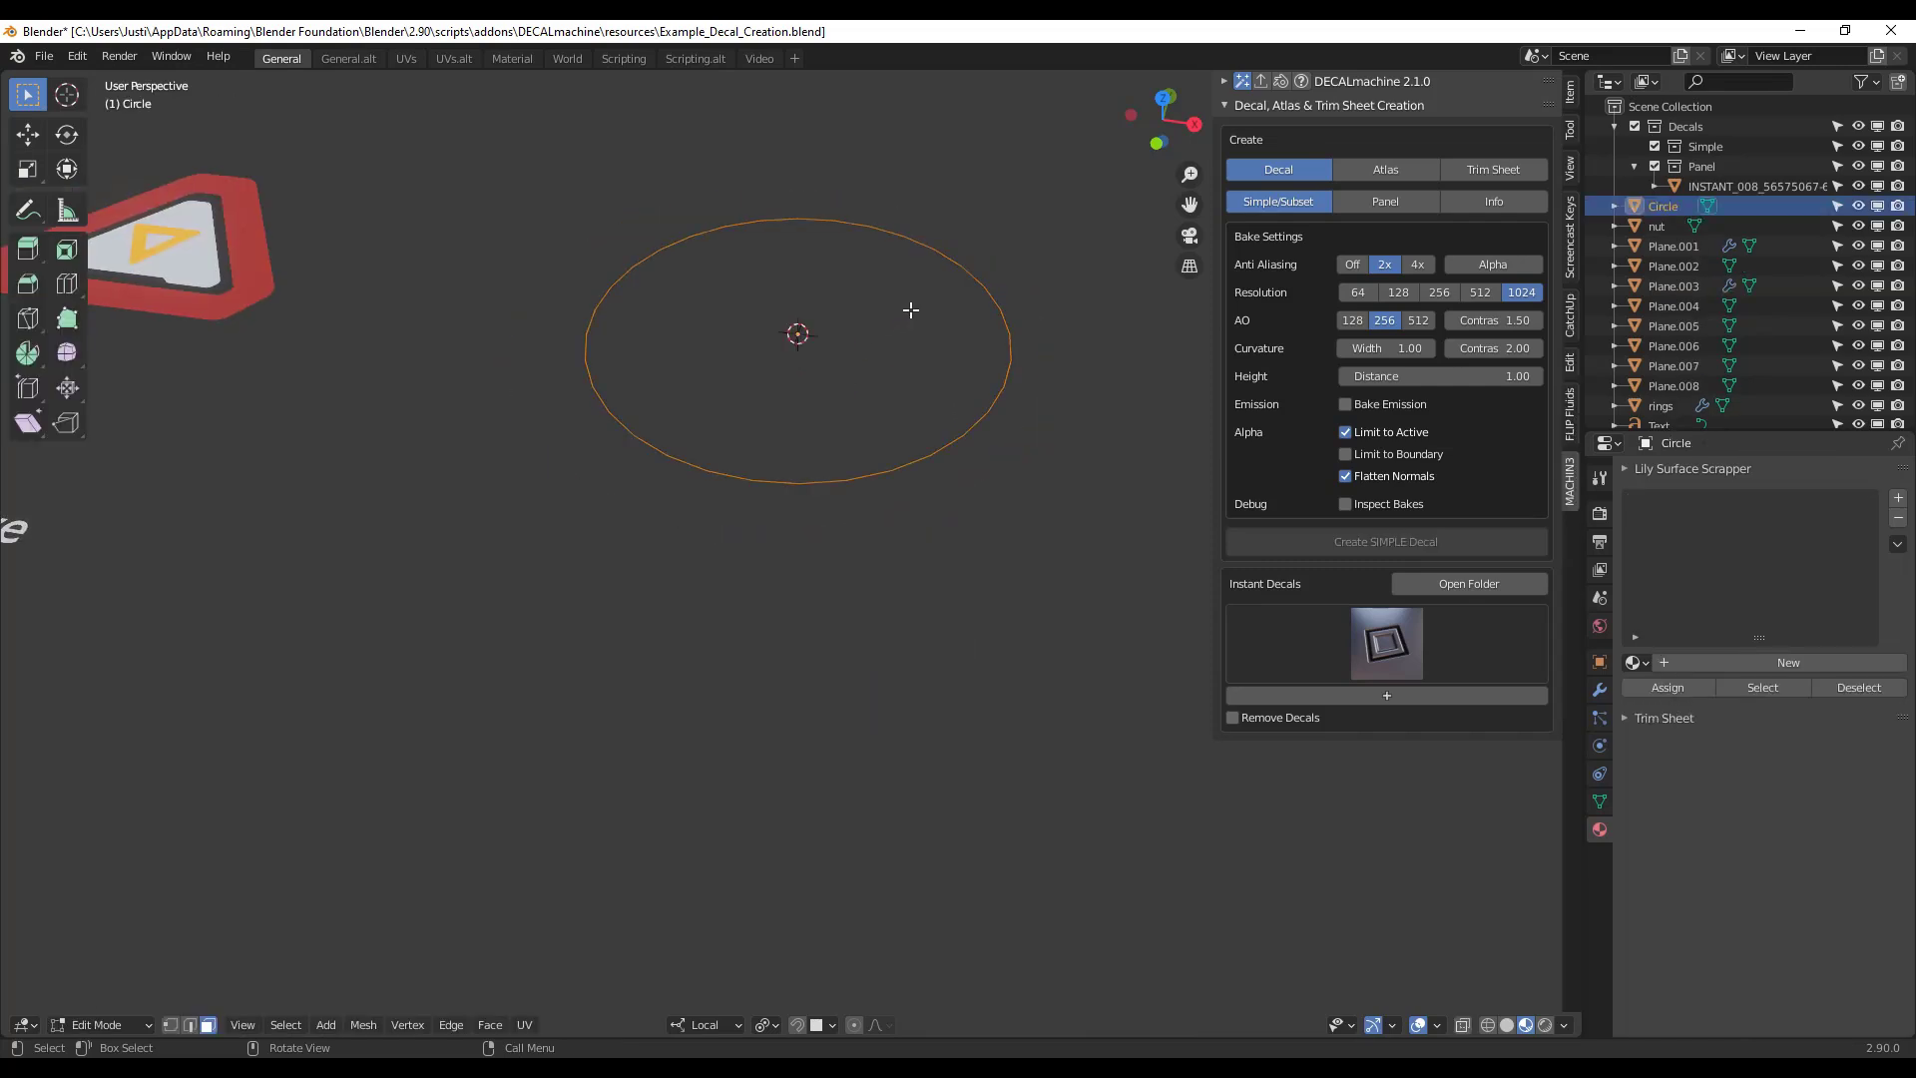
key(f)
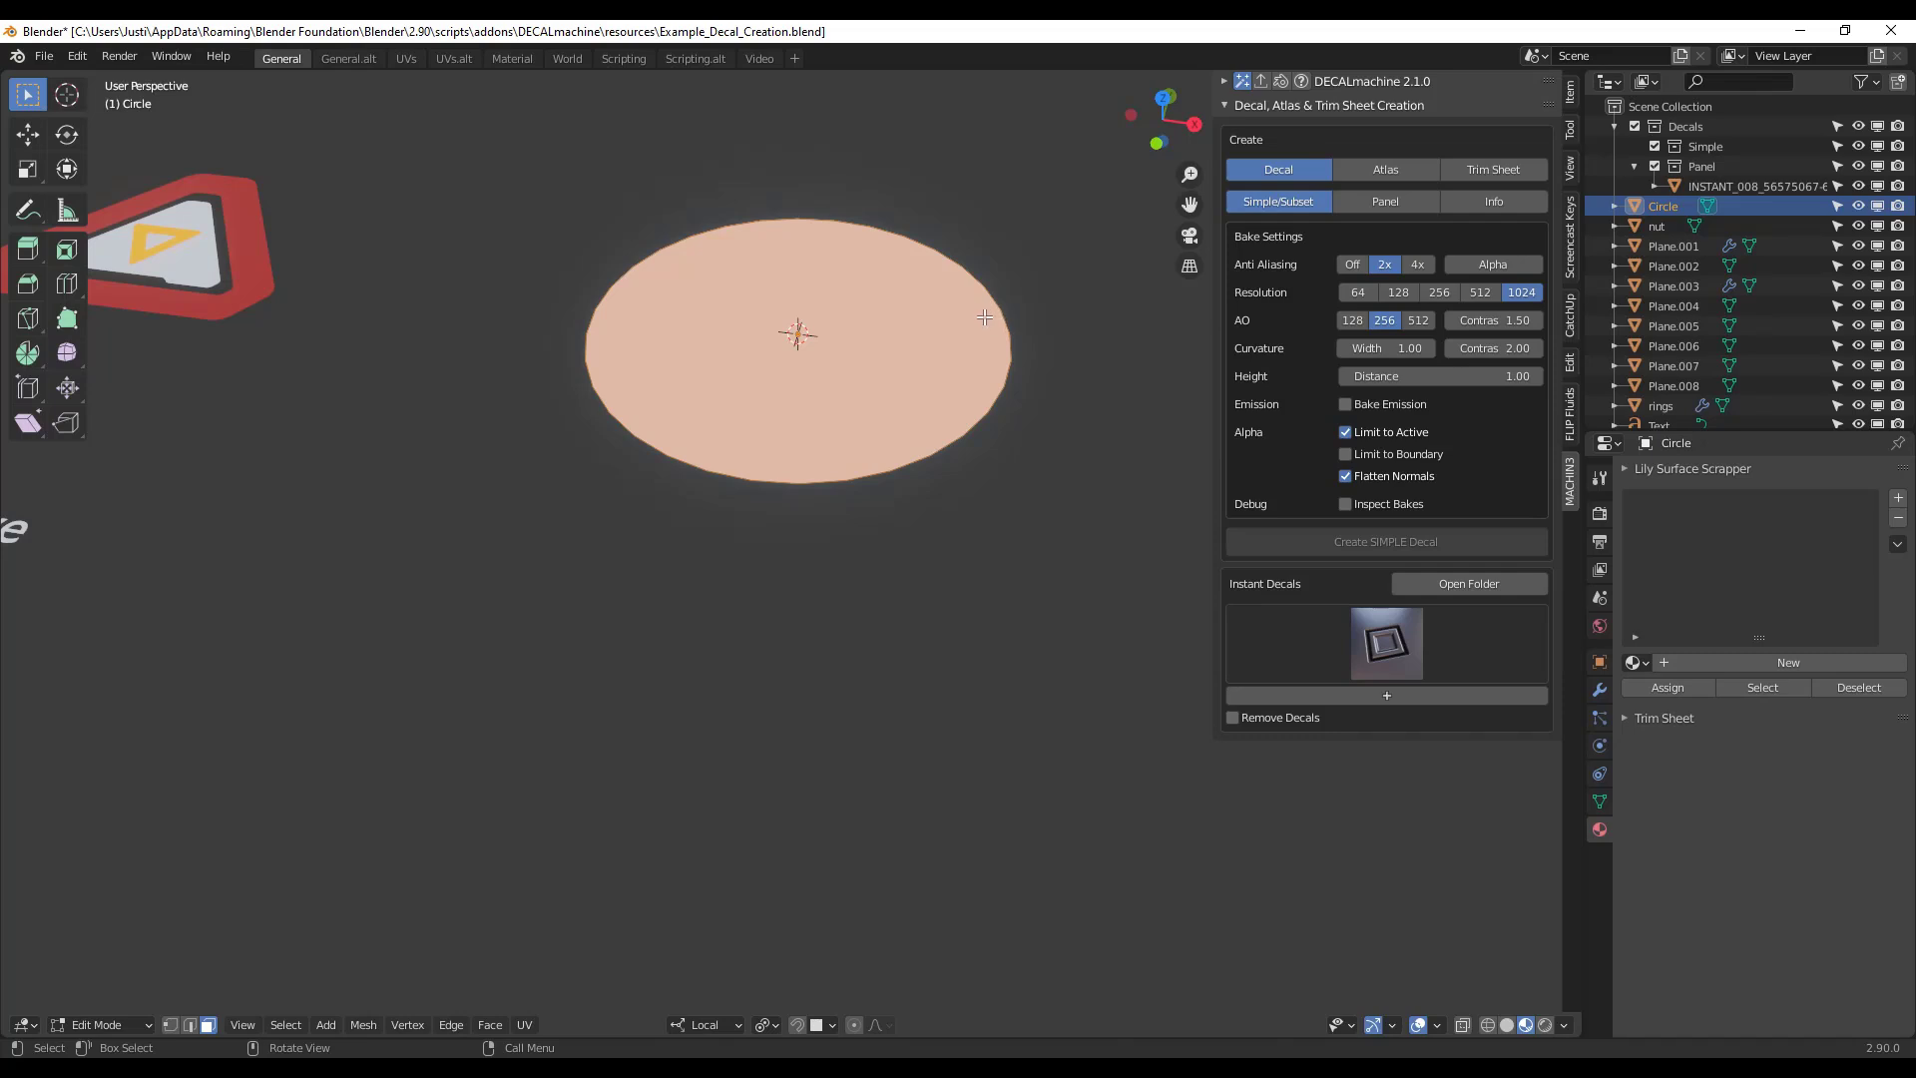
- Inset the circle's face three times to form concentric rings around a smaller central face
key(2)
key(i)
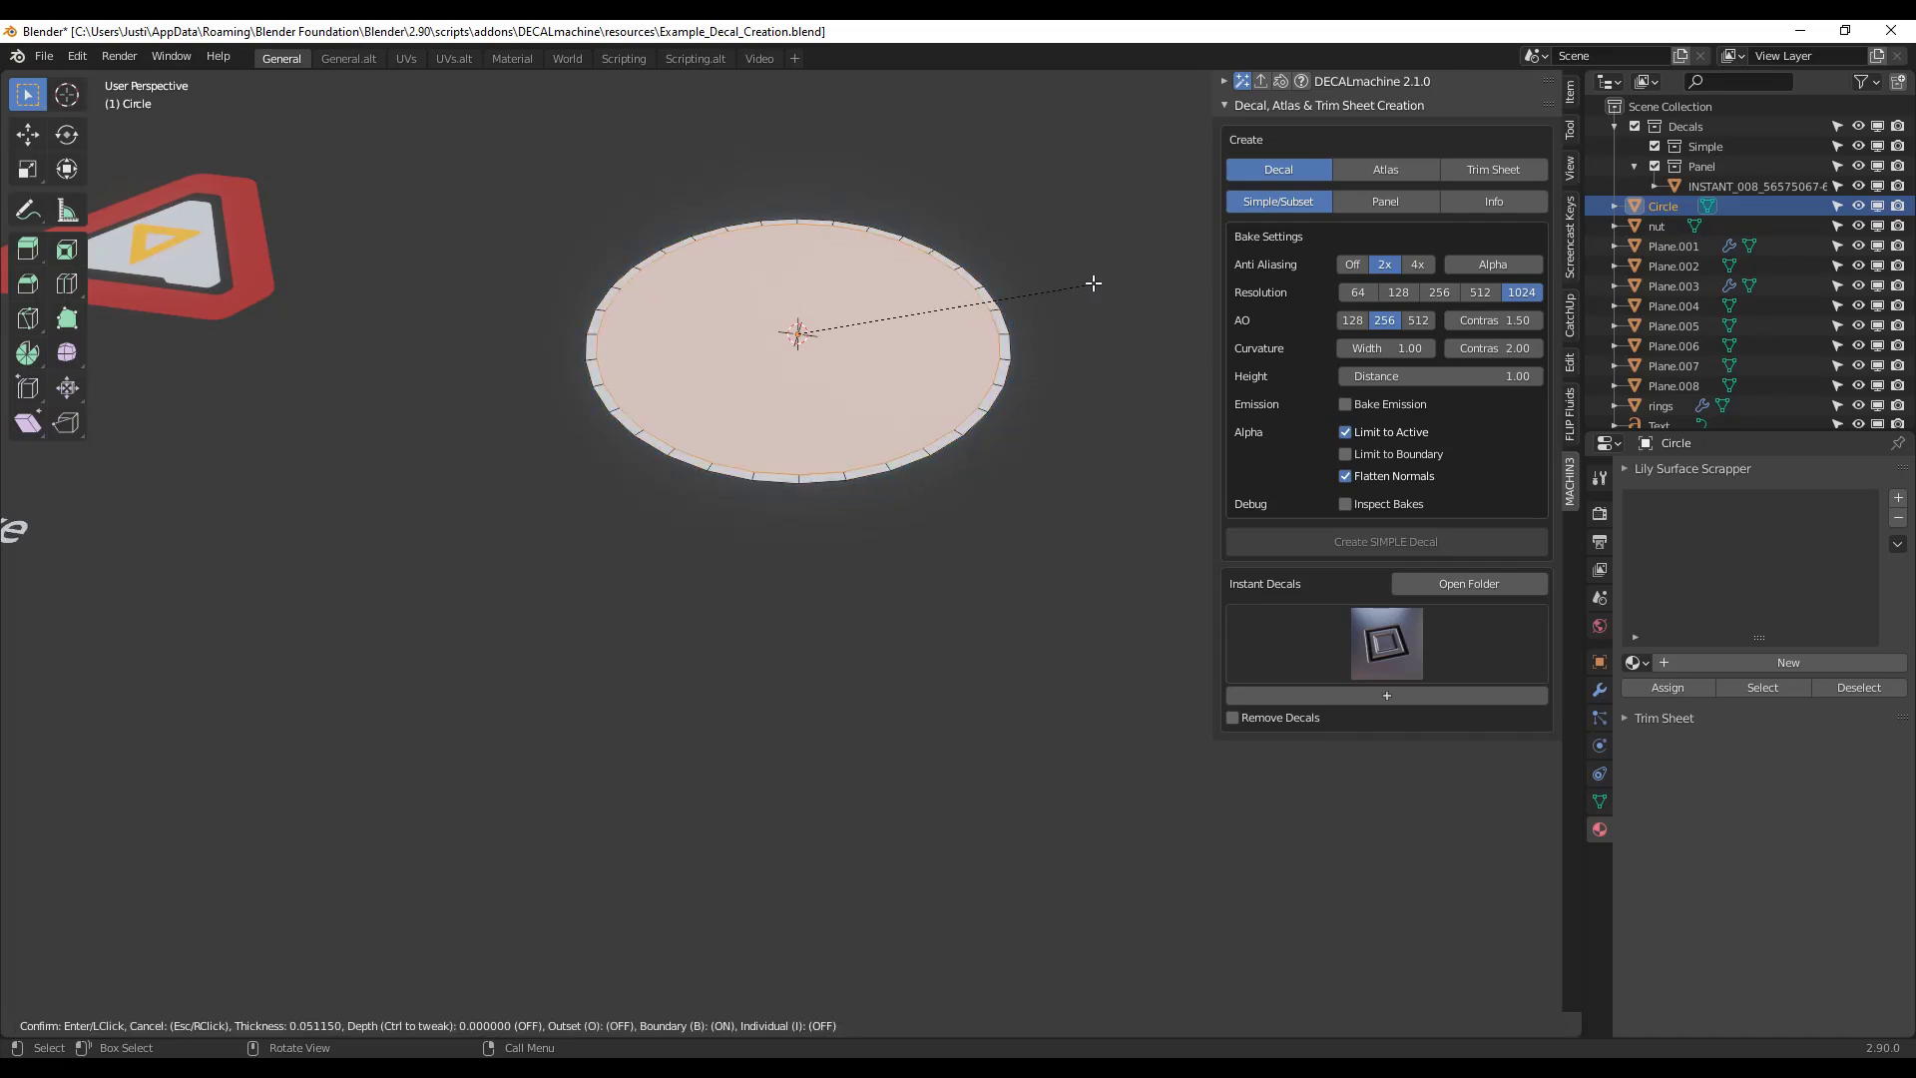
click(1078, 295)
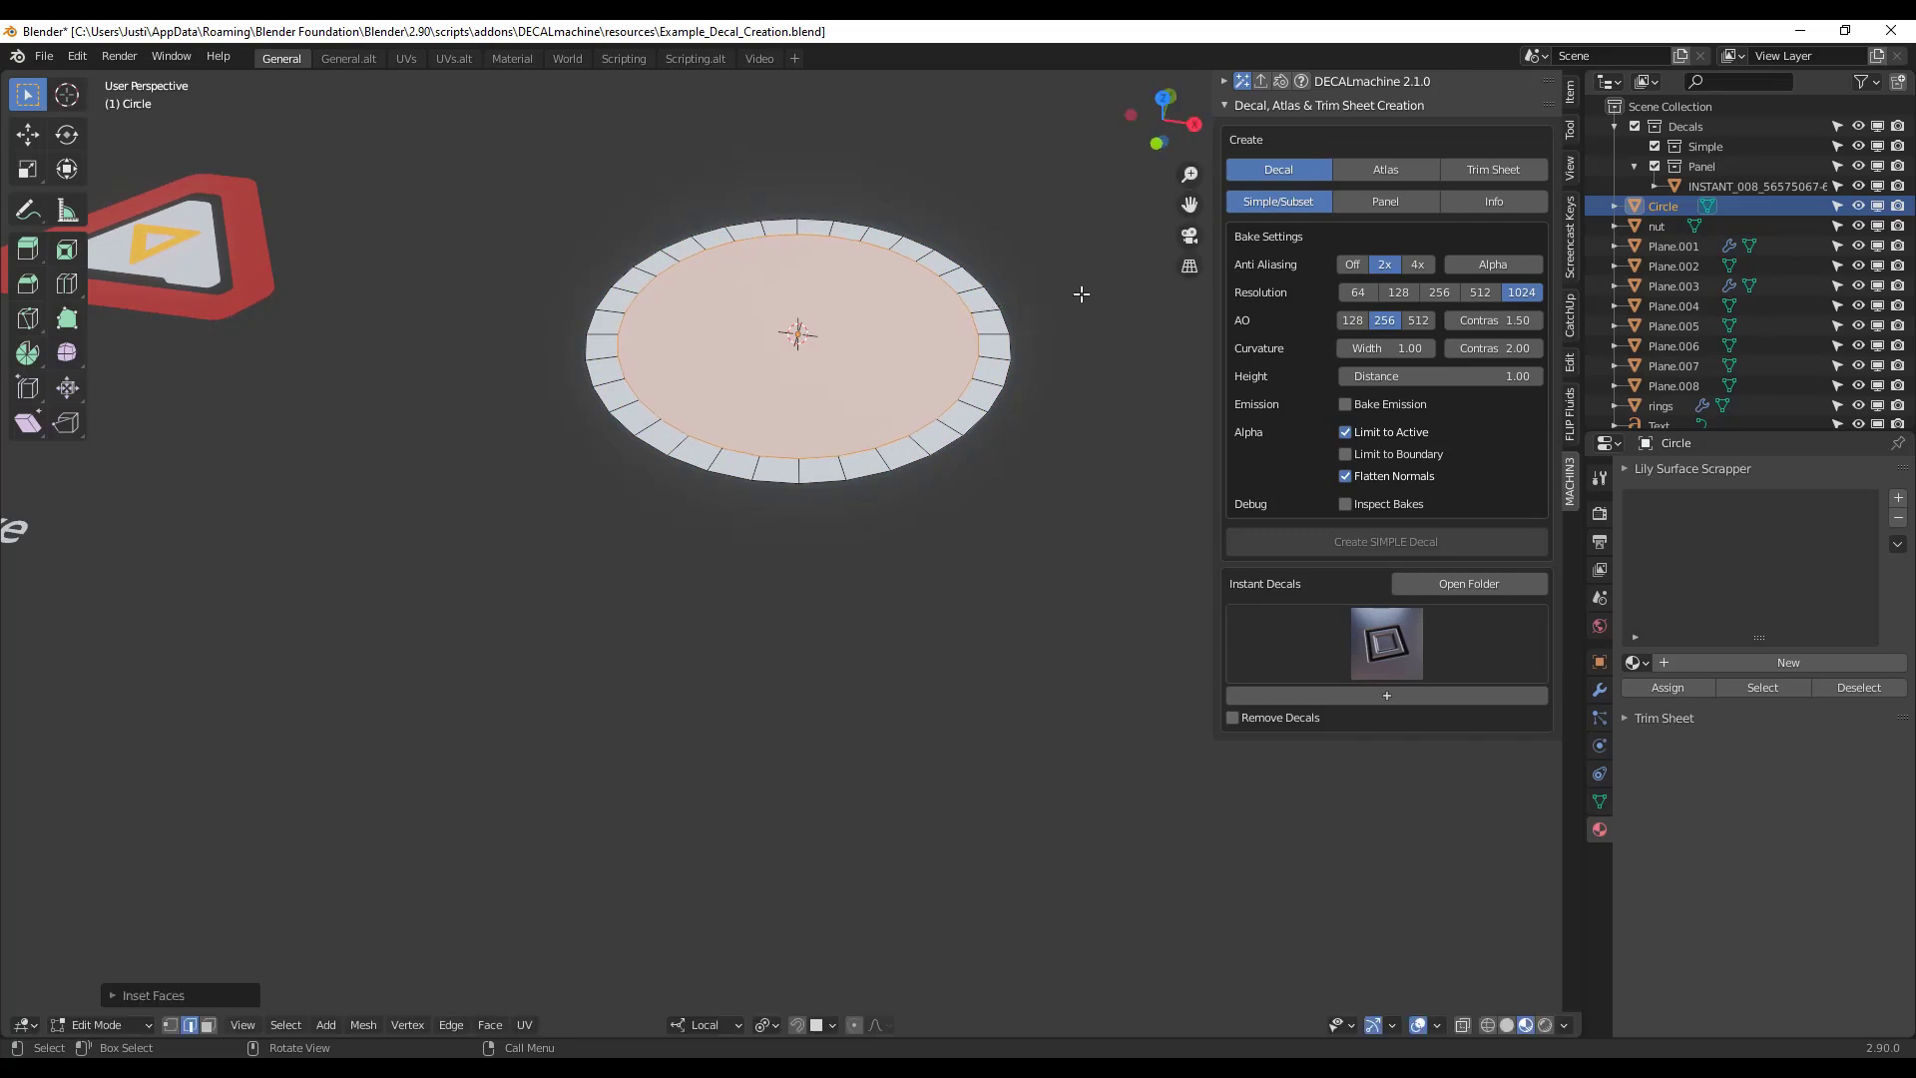
key(i)
click(1048, 295)
key(i)
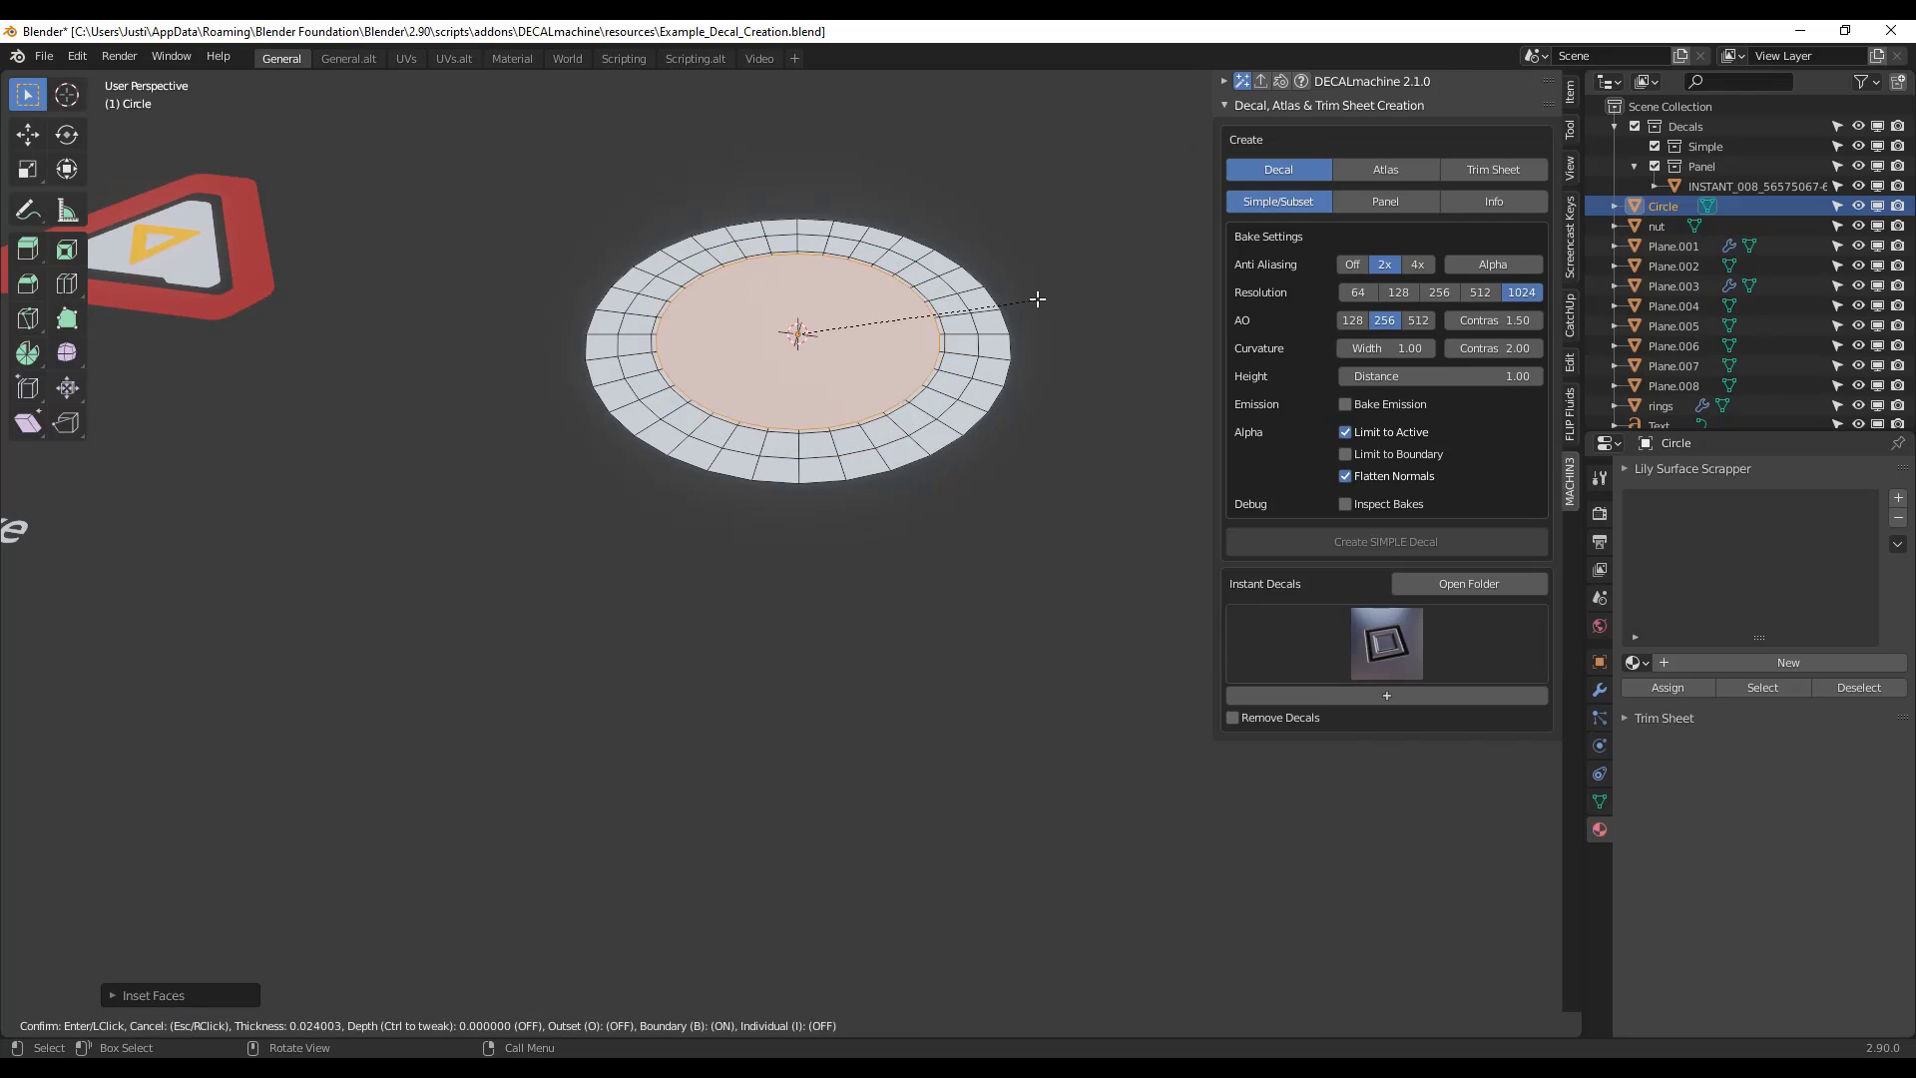
click(1015, 303)
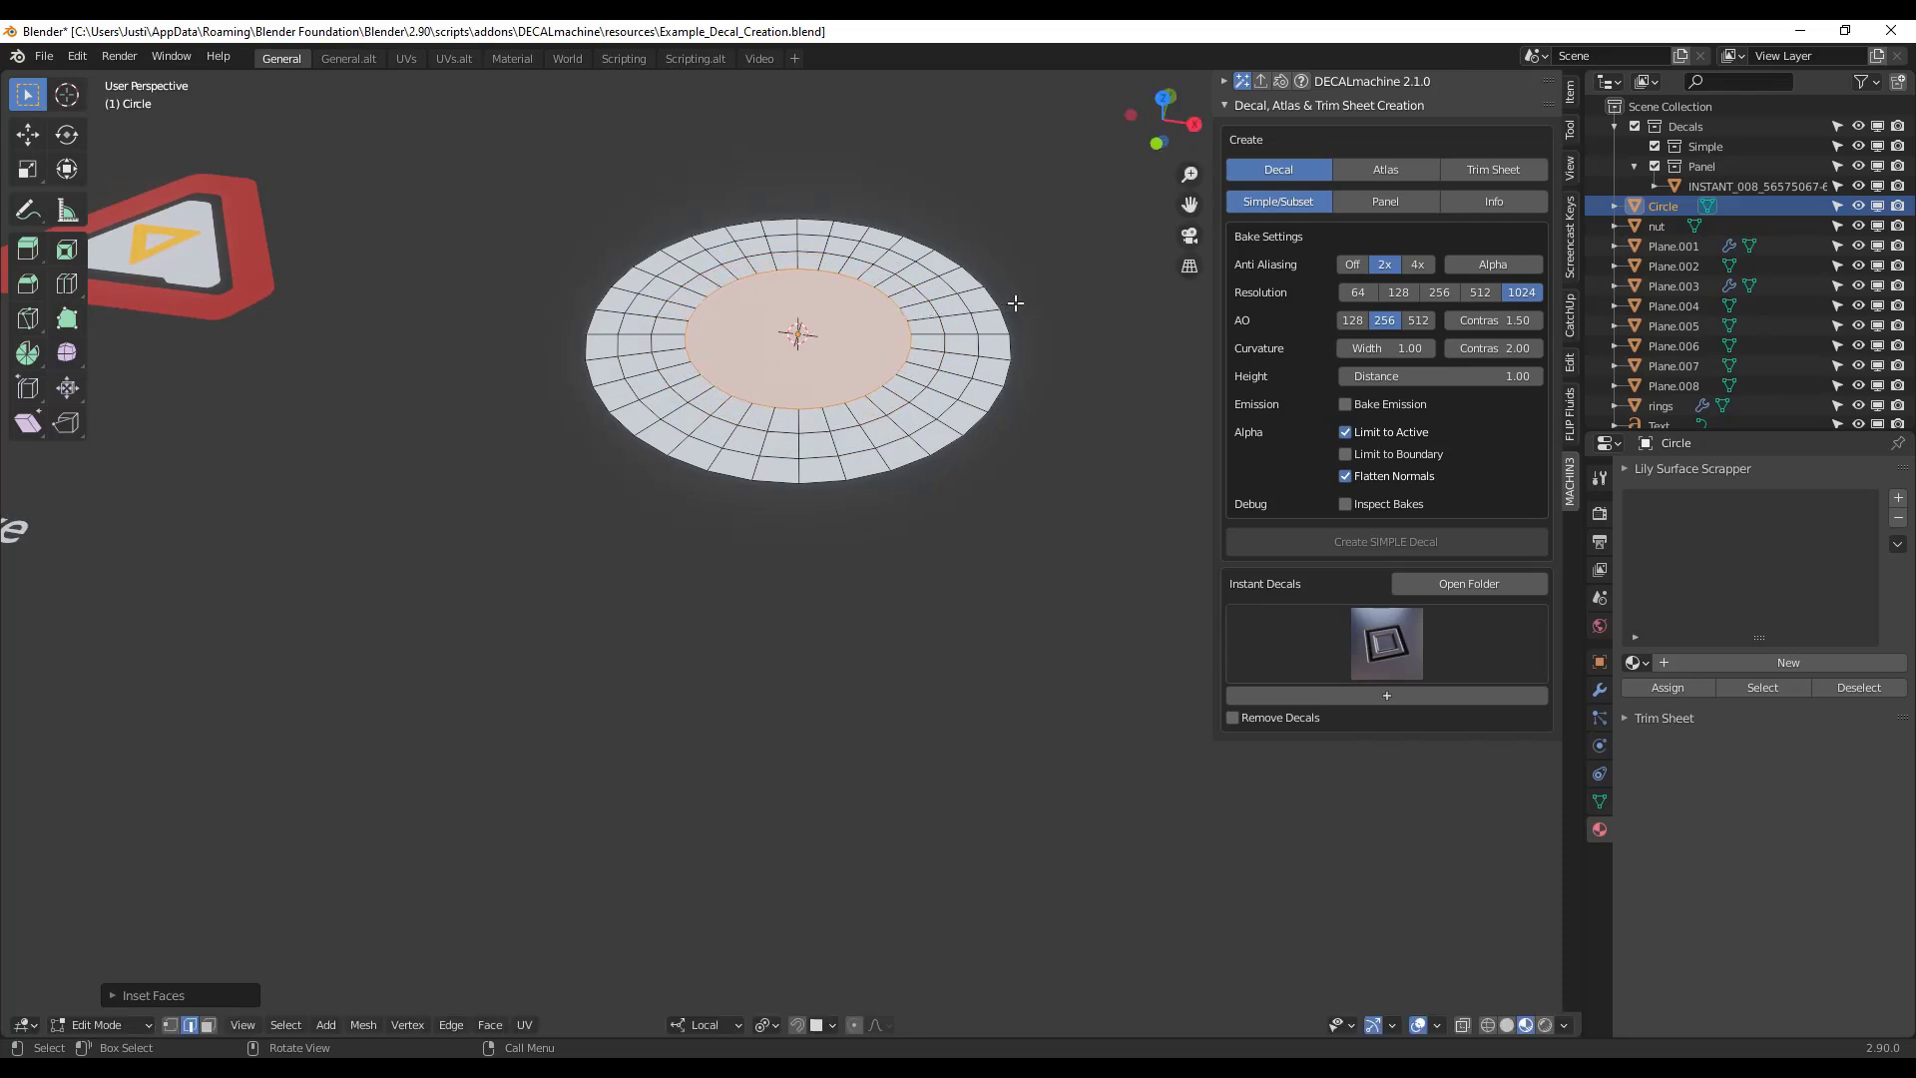
- Extrude the central face downward about 0.17 m and scale it smaller to taper the recess walls
key(e)
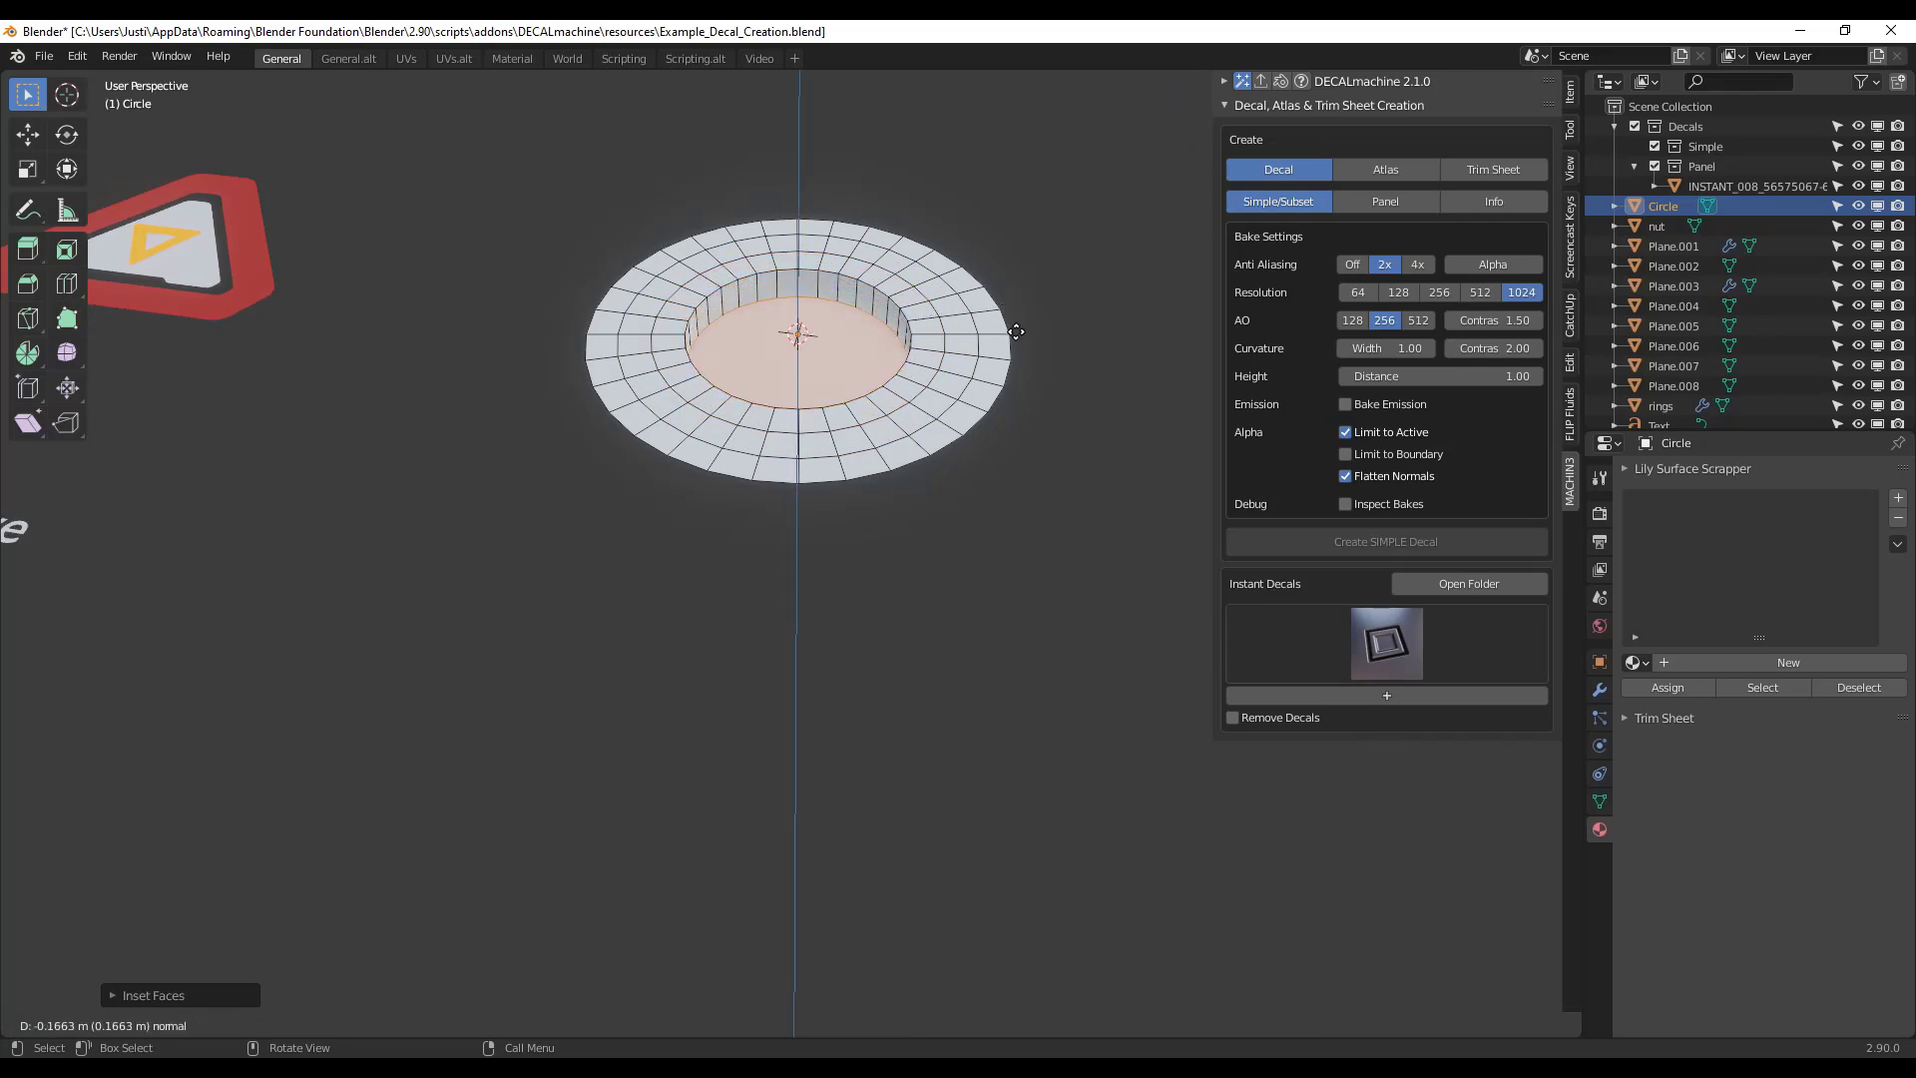
click(1016, 332)
key(s)
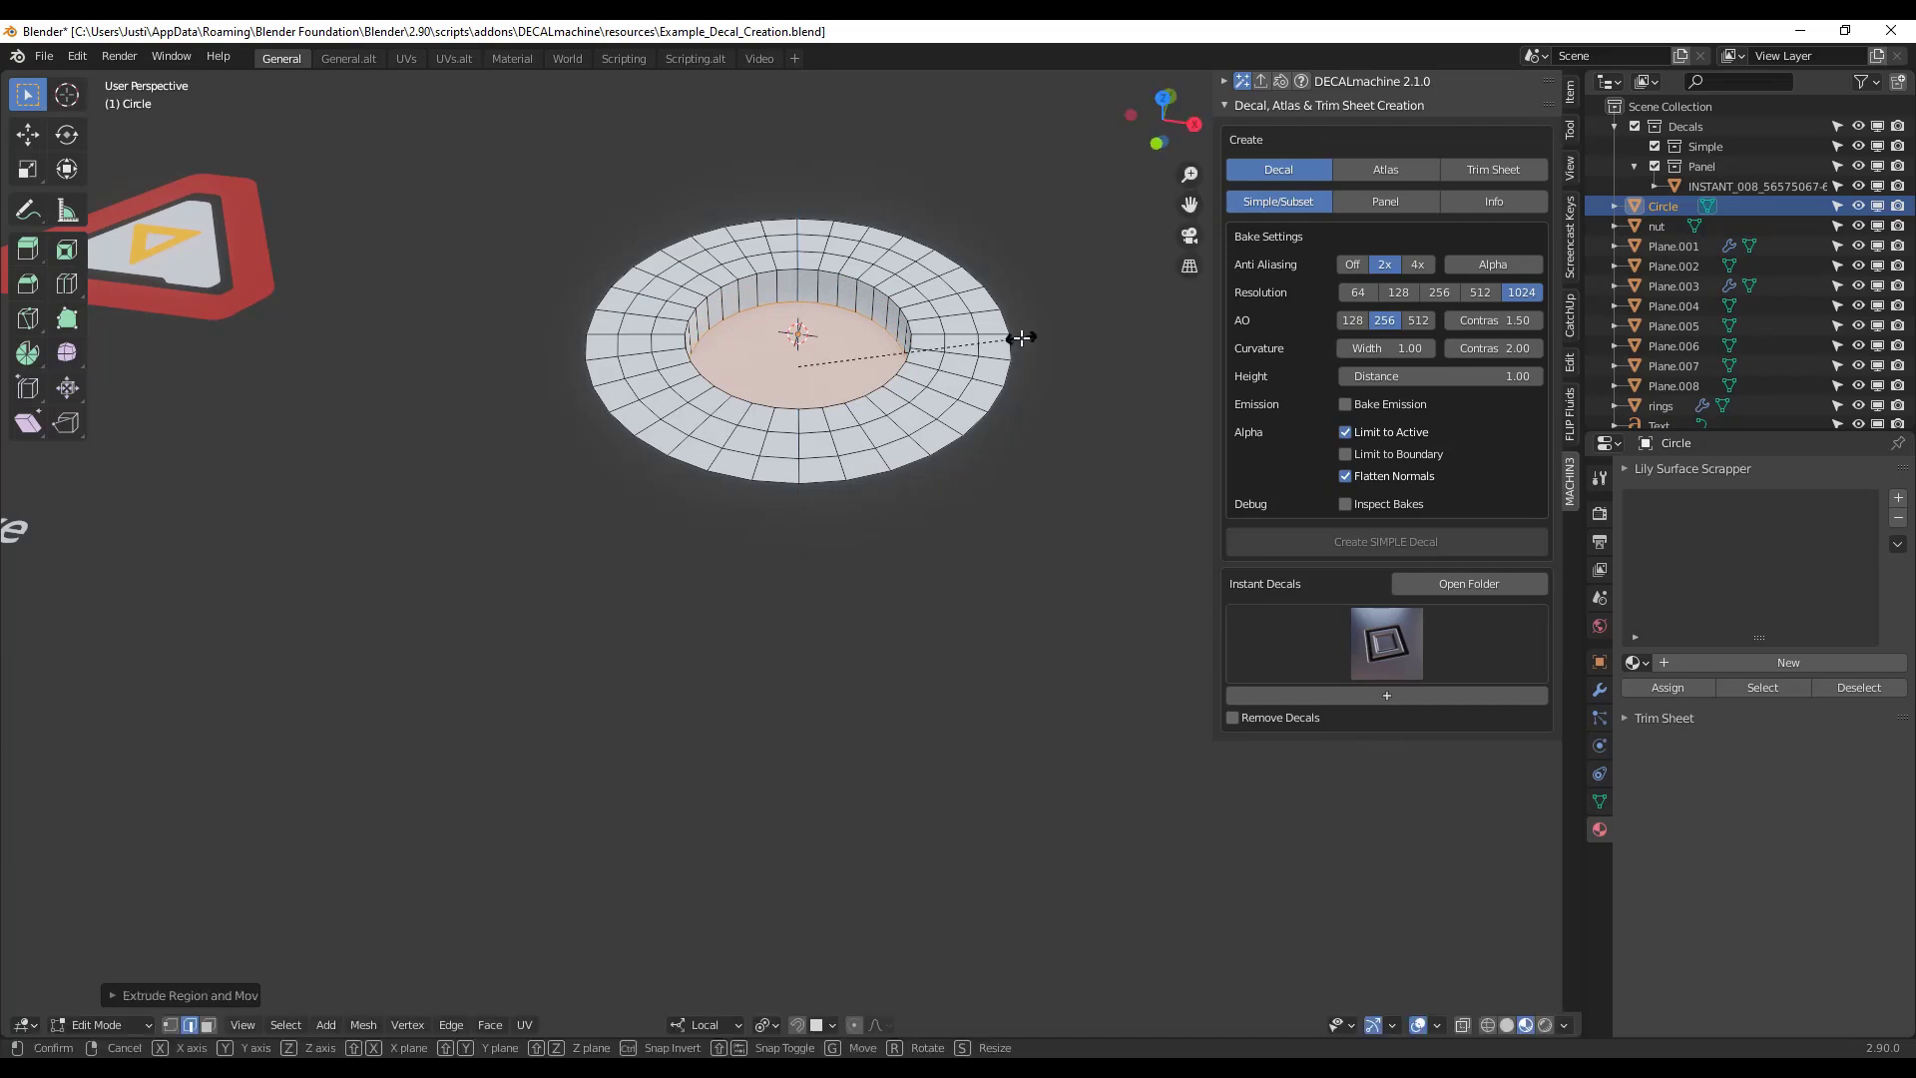
key(z)
key(z)
key(z)
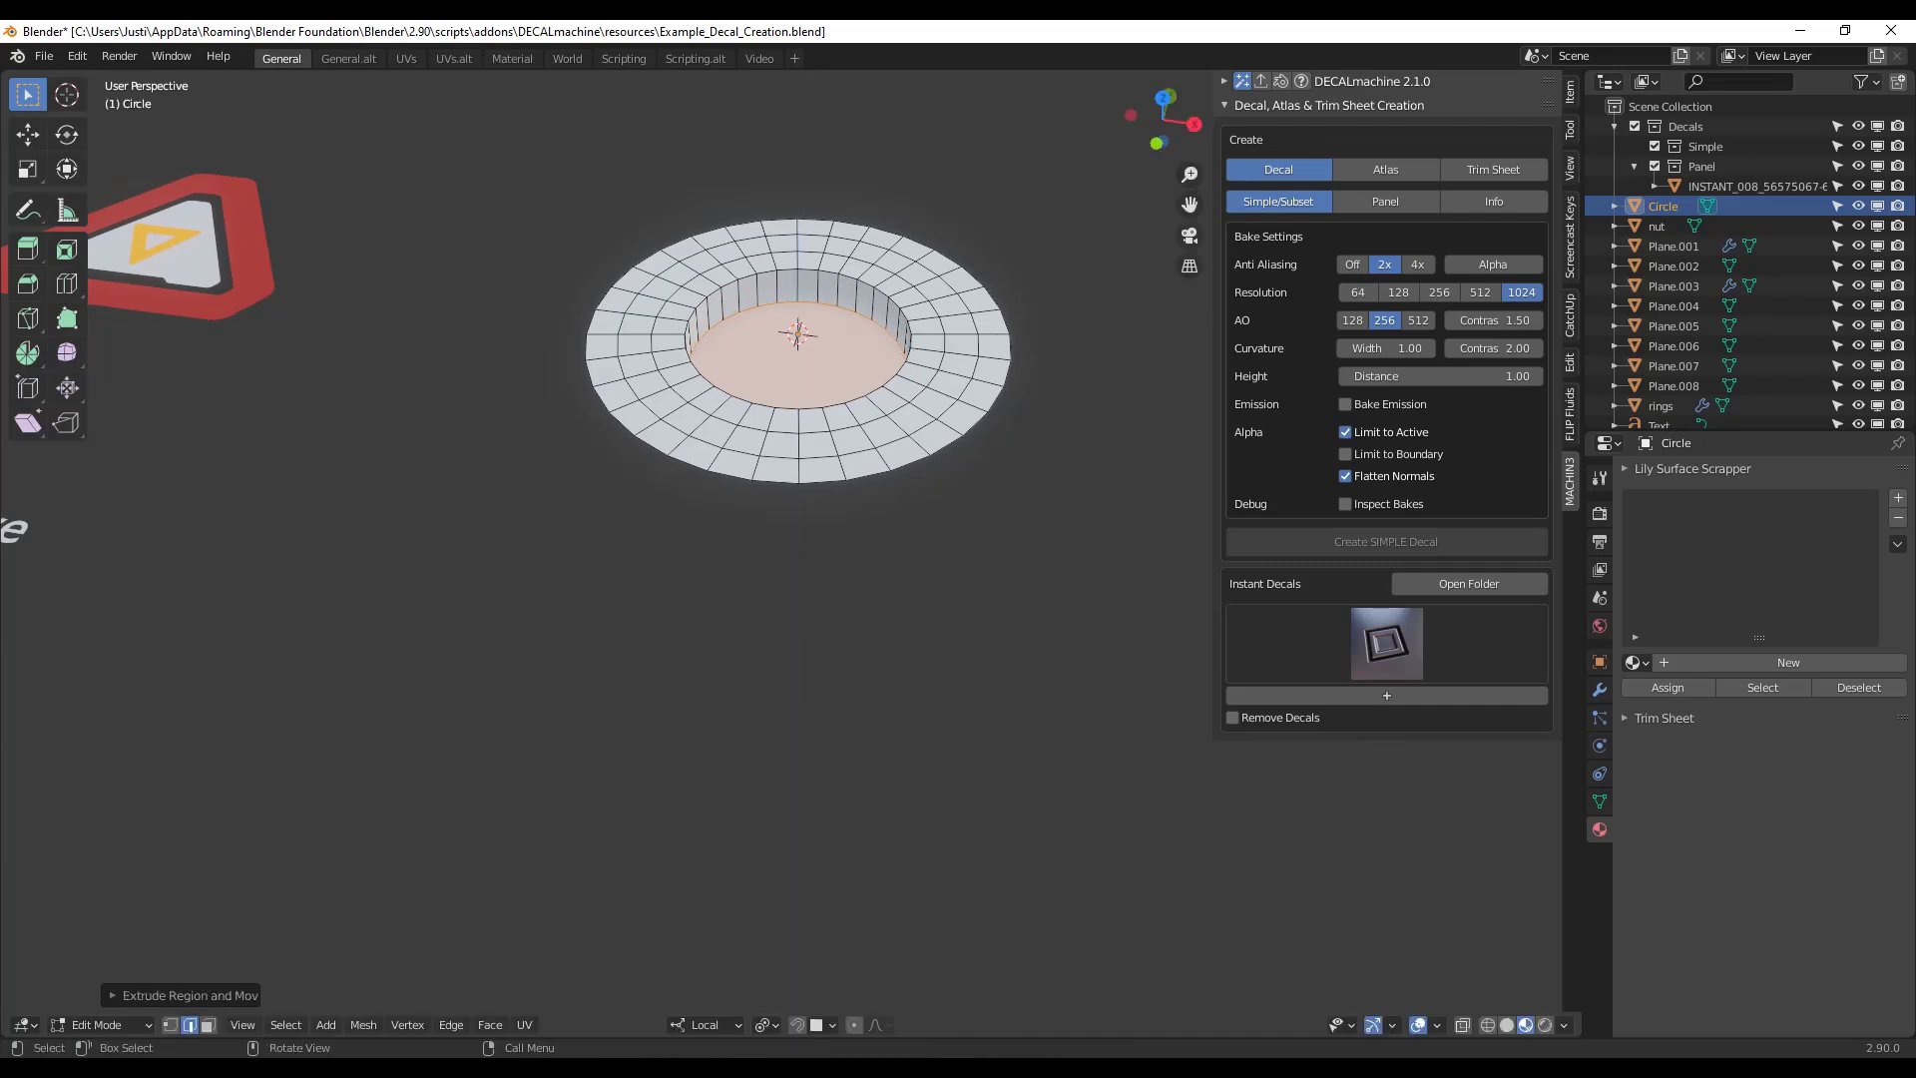
click(948, 350)
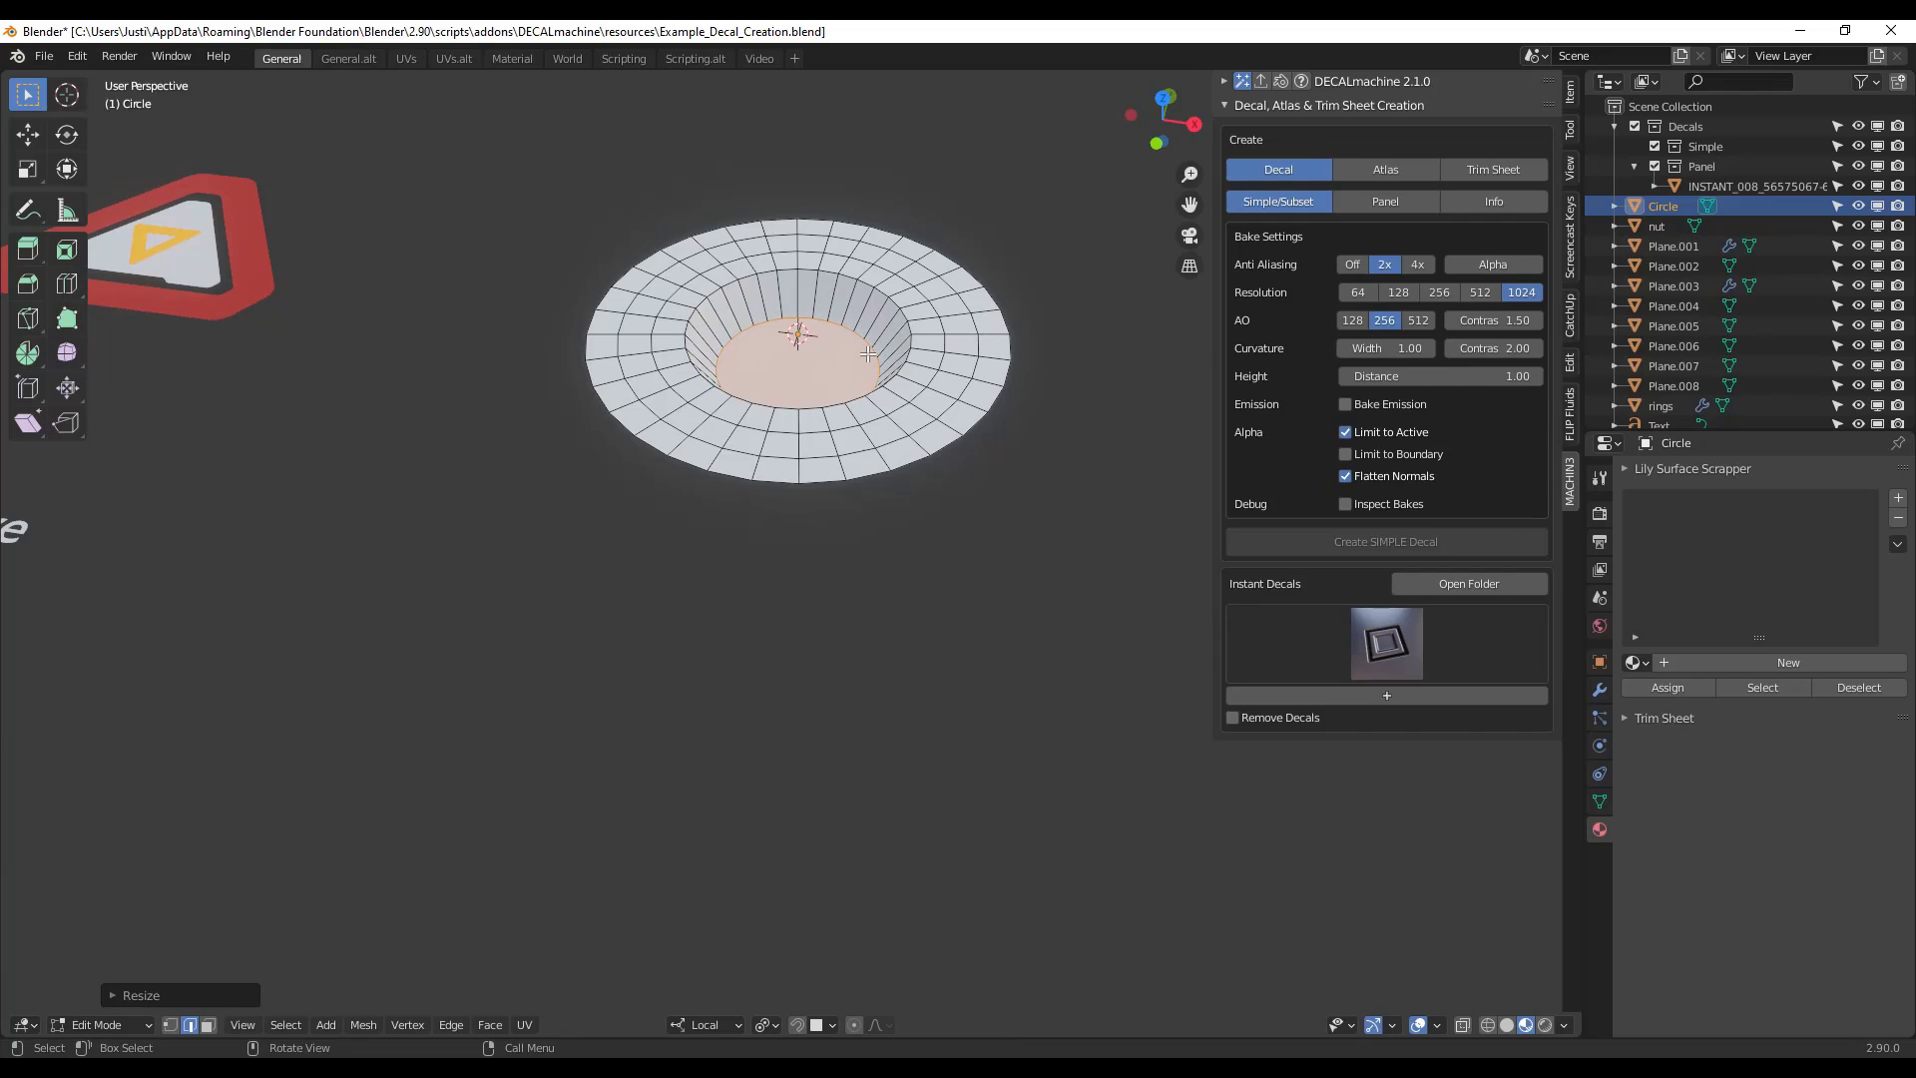
- Extrude the recess floor upward and scale its top face down into a tapered raised centre
scroll(829, 350, up, 3)
key(e)
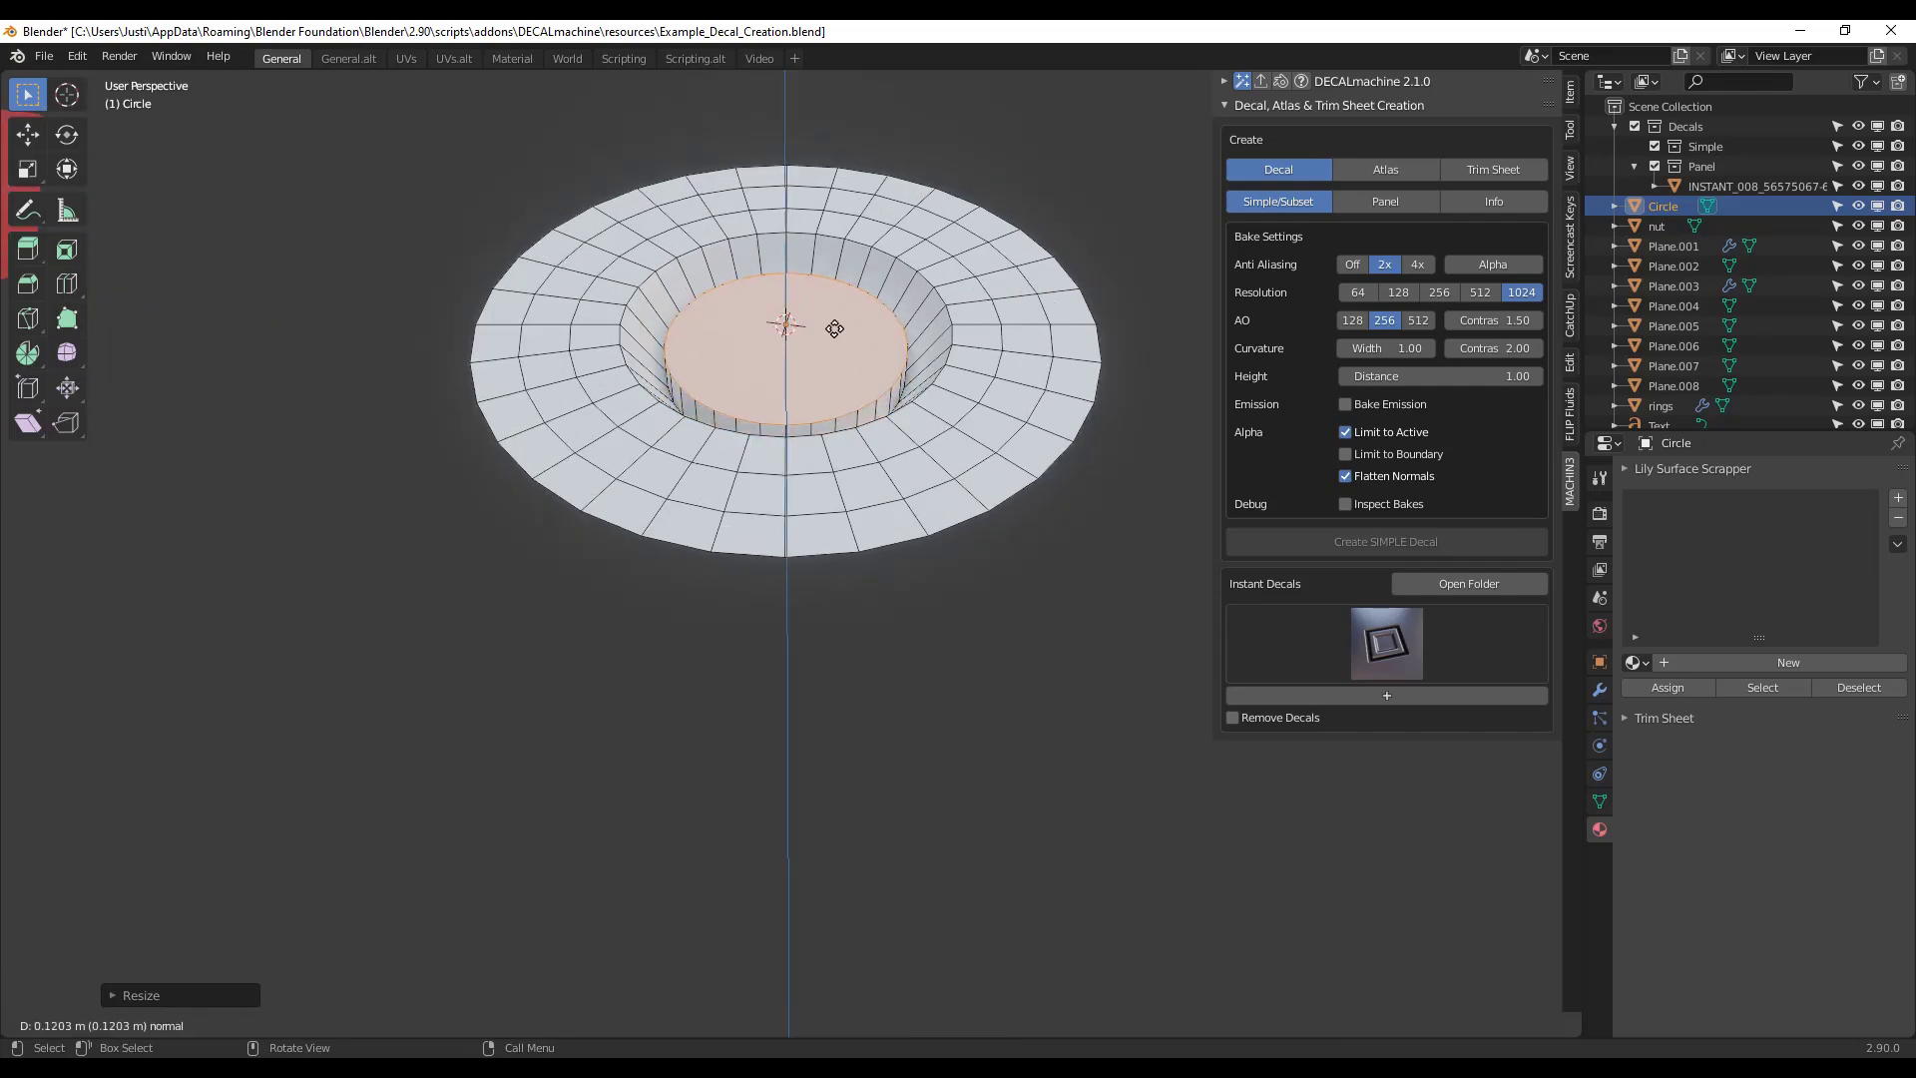
click(837, 340)
key(s)
click(839, 331)
- Extrude the raised centre's top face further, scaling it inward to form a domed cap with a small central face
key(e)
right_click(842, 320)
key(s)
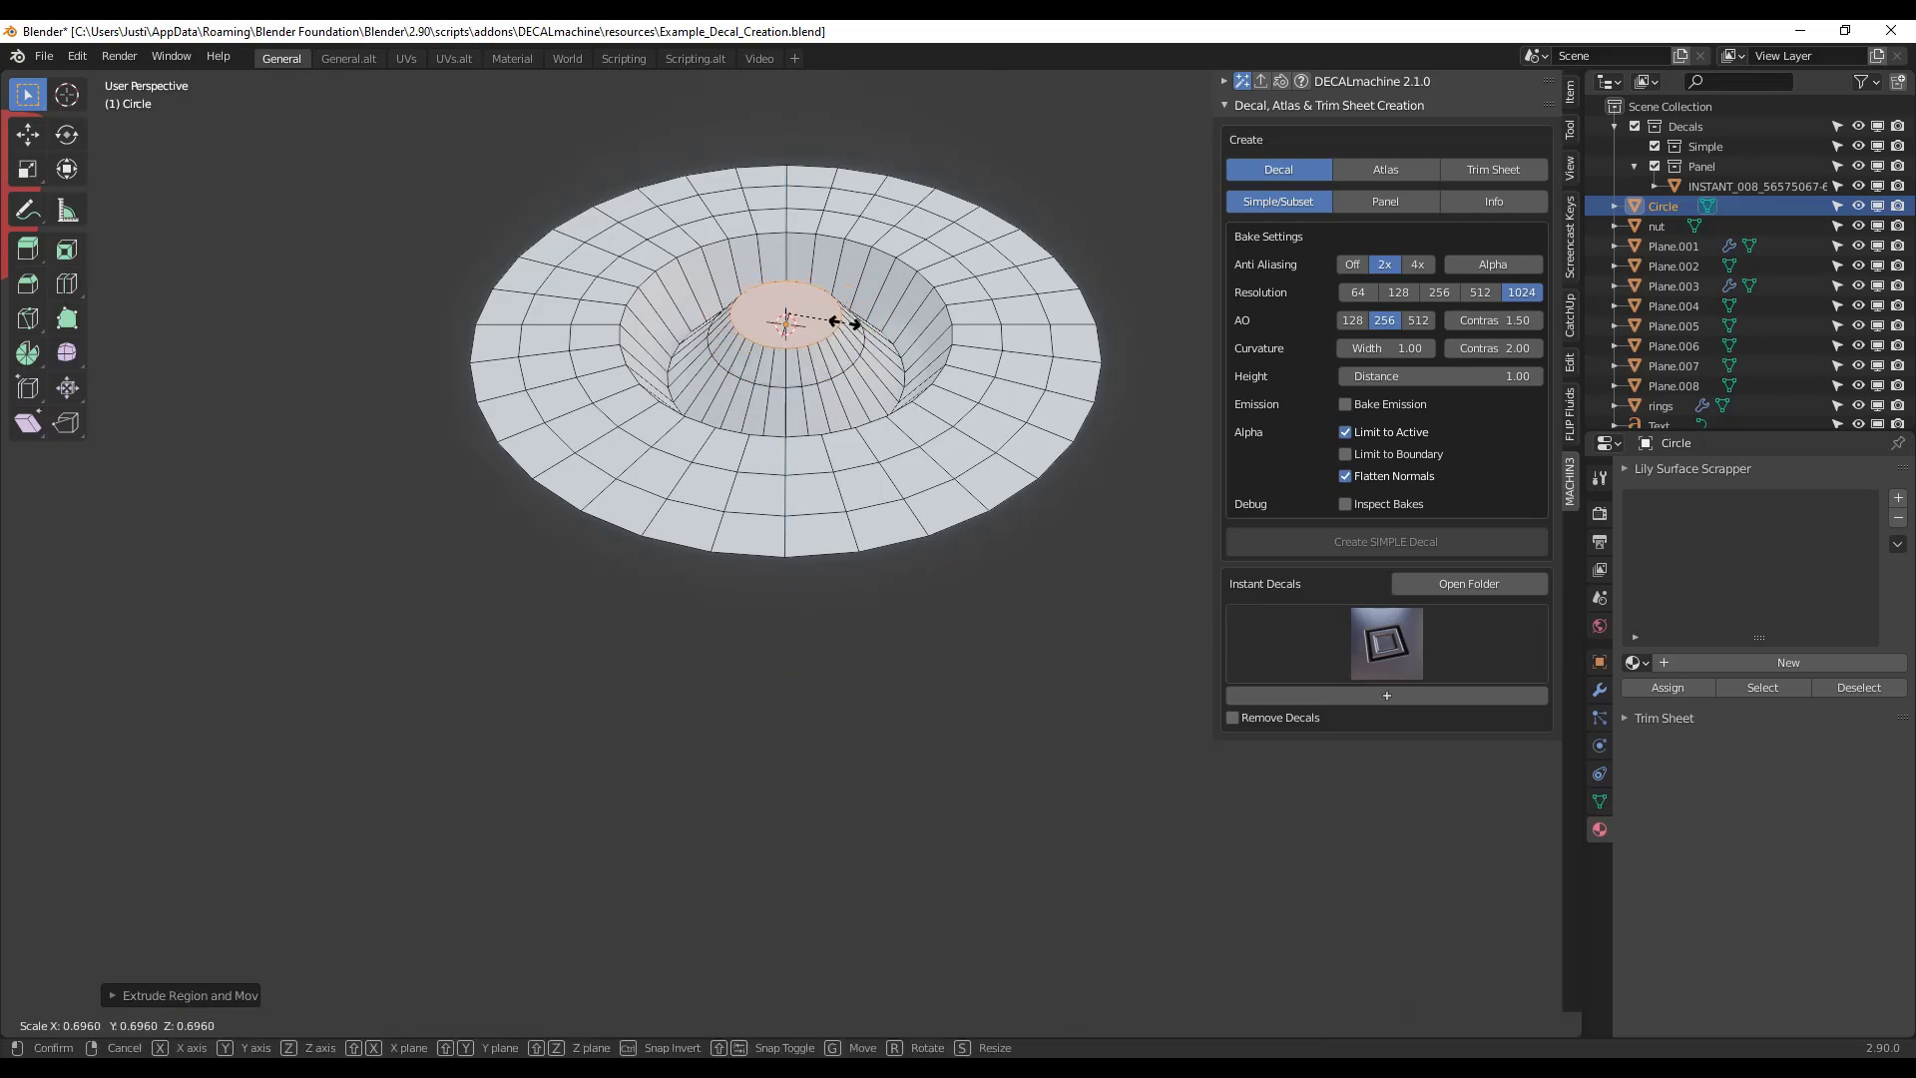
click(822, 315)
key(e)
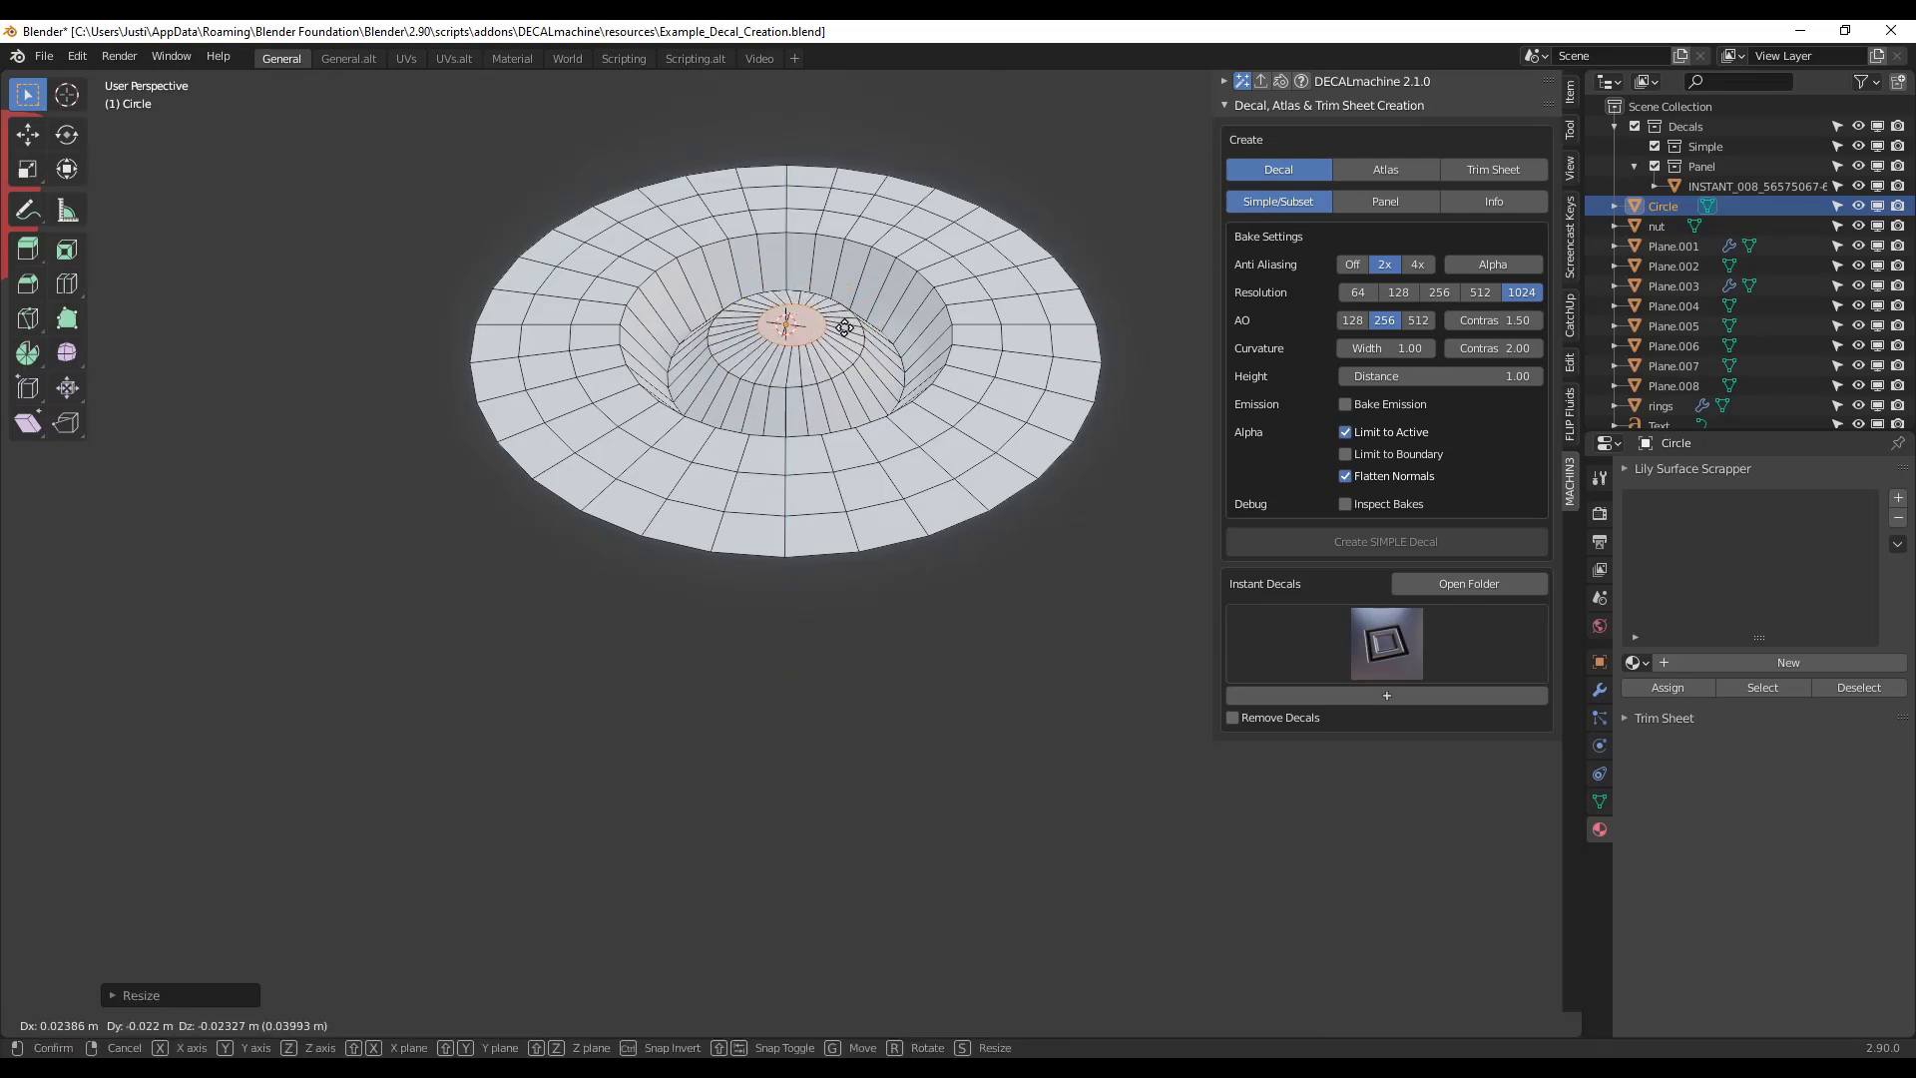
click(836, 326)
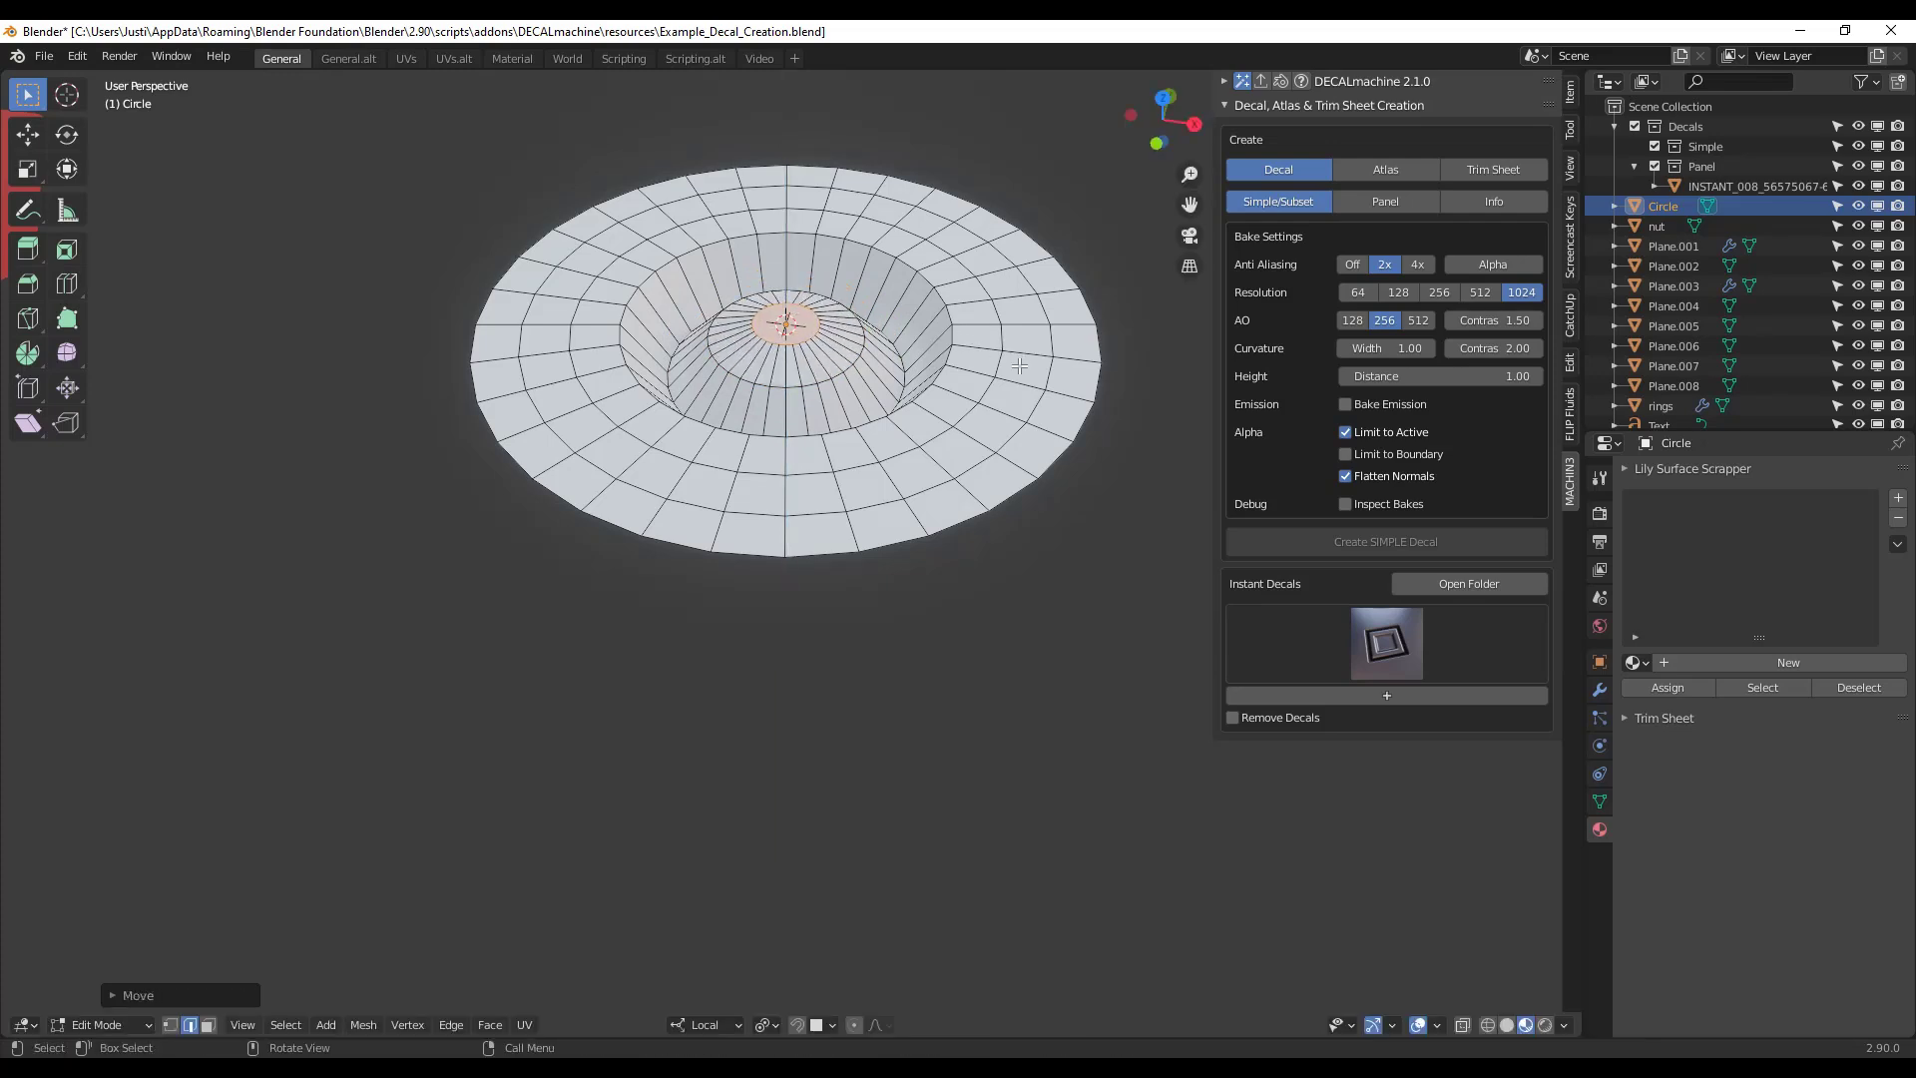
- Extrude the middle ring of faces on the outer rim downward about 0.08 m as a groove and return to Object Mode
alt+click(1031, 353)
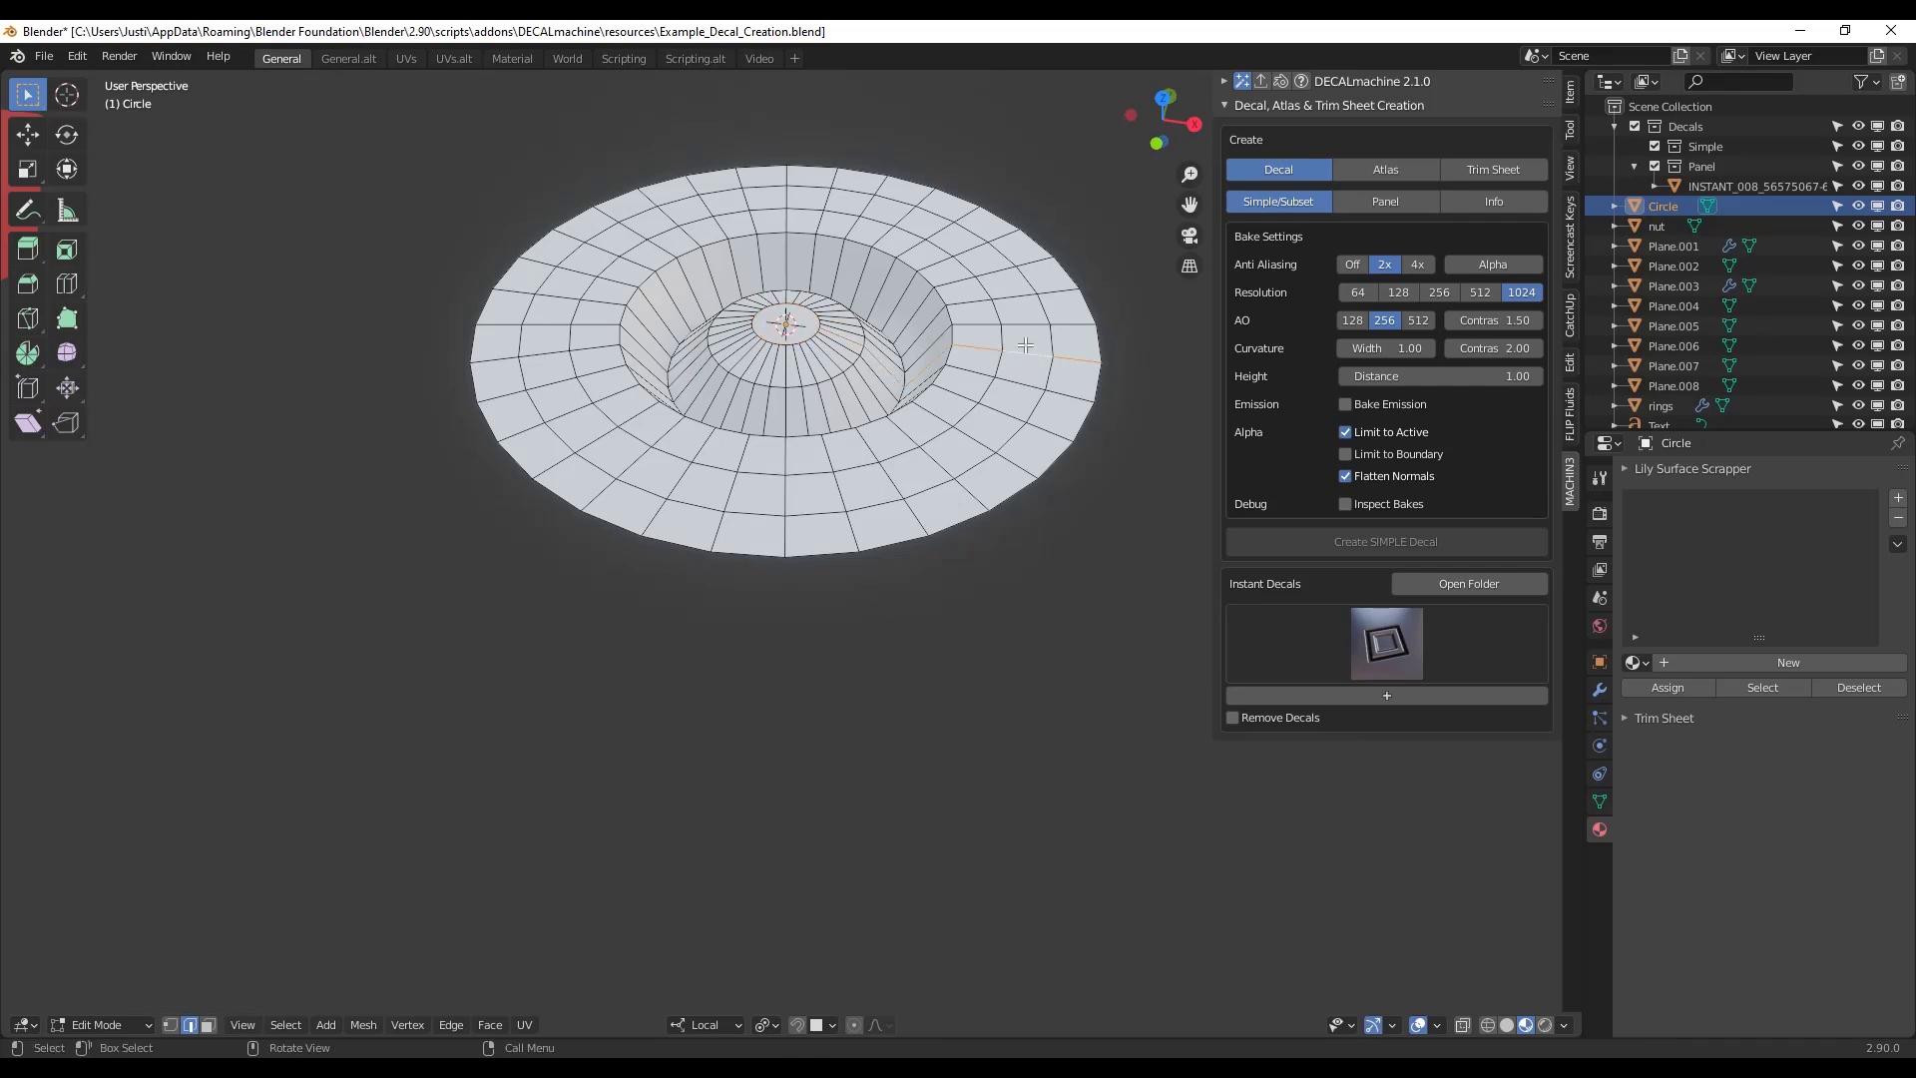
key(3)
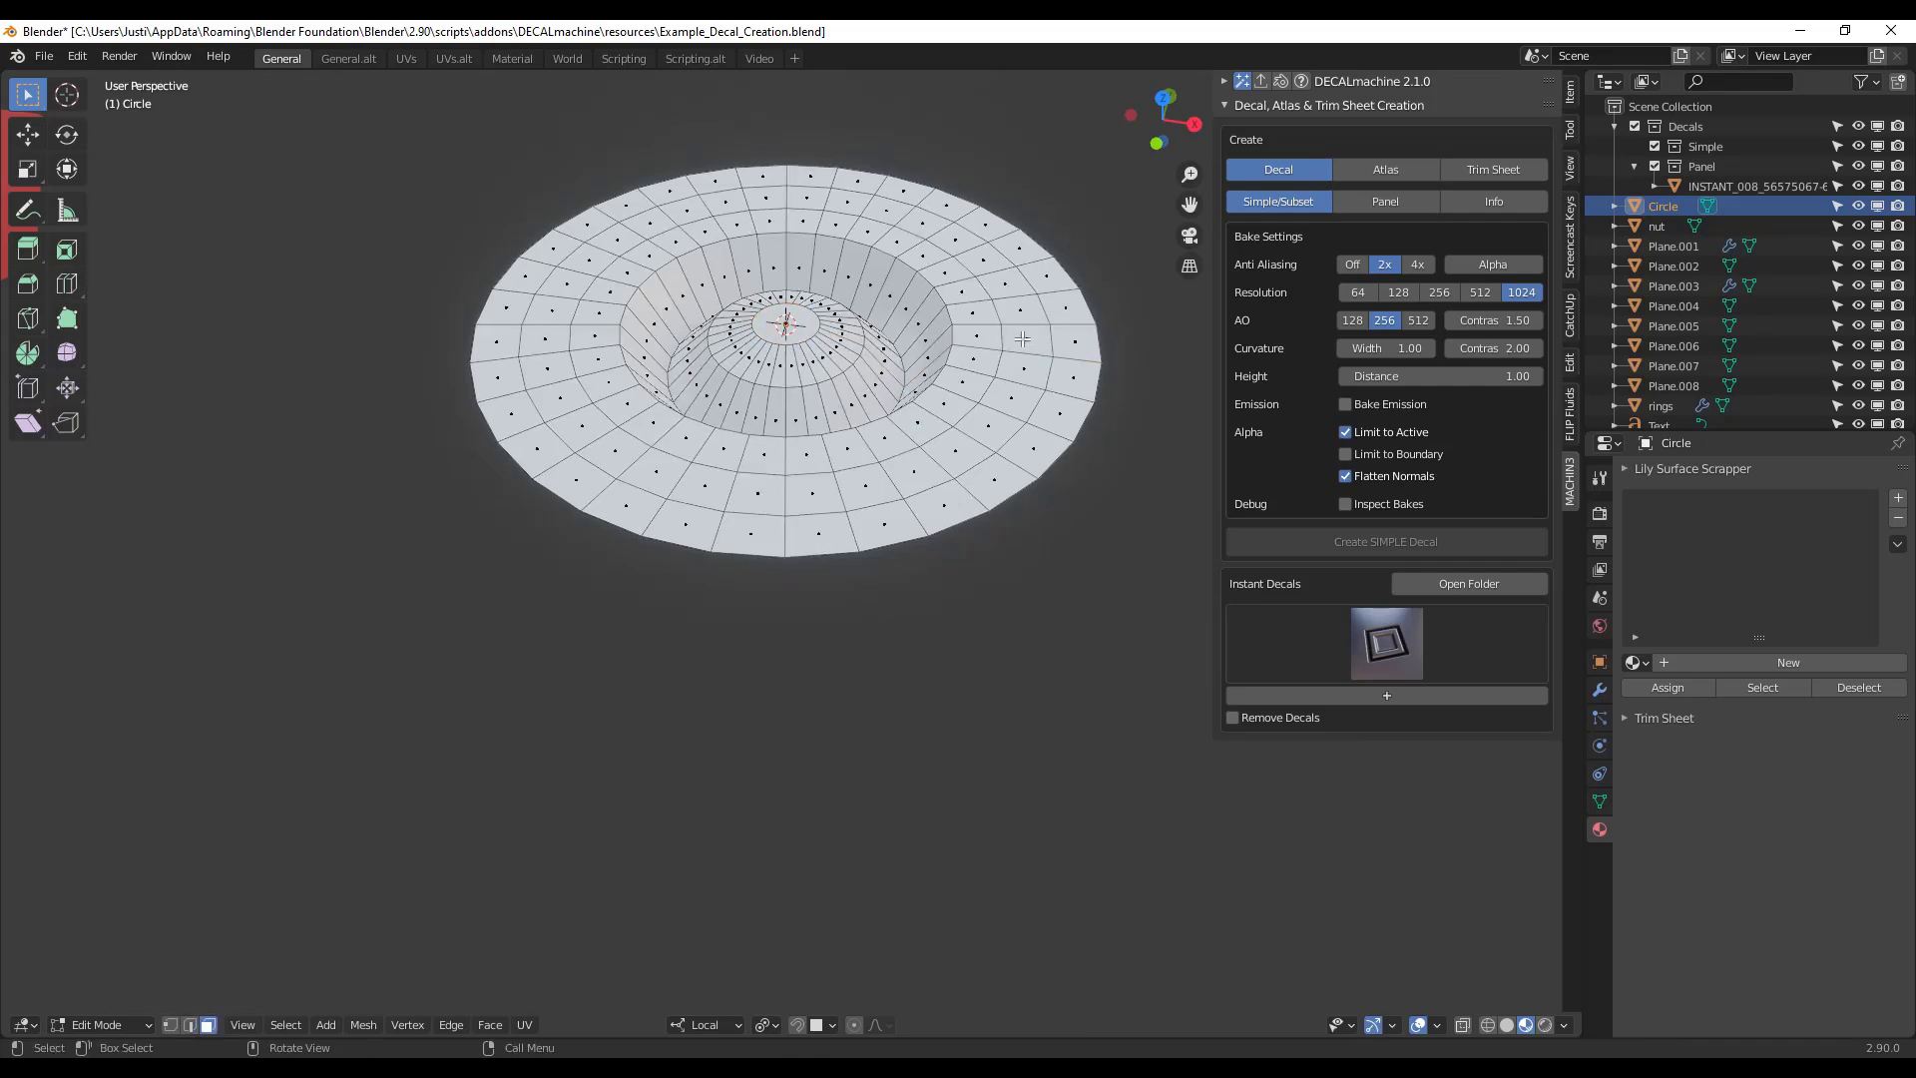
alt+click(1024, 325)
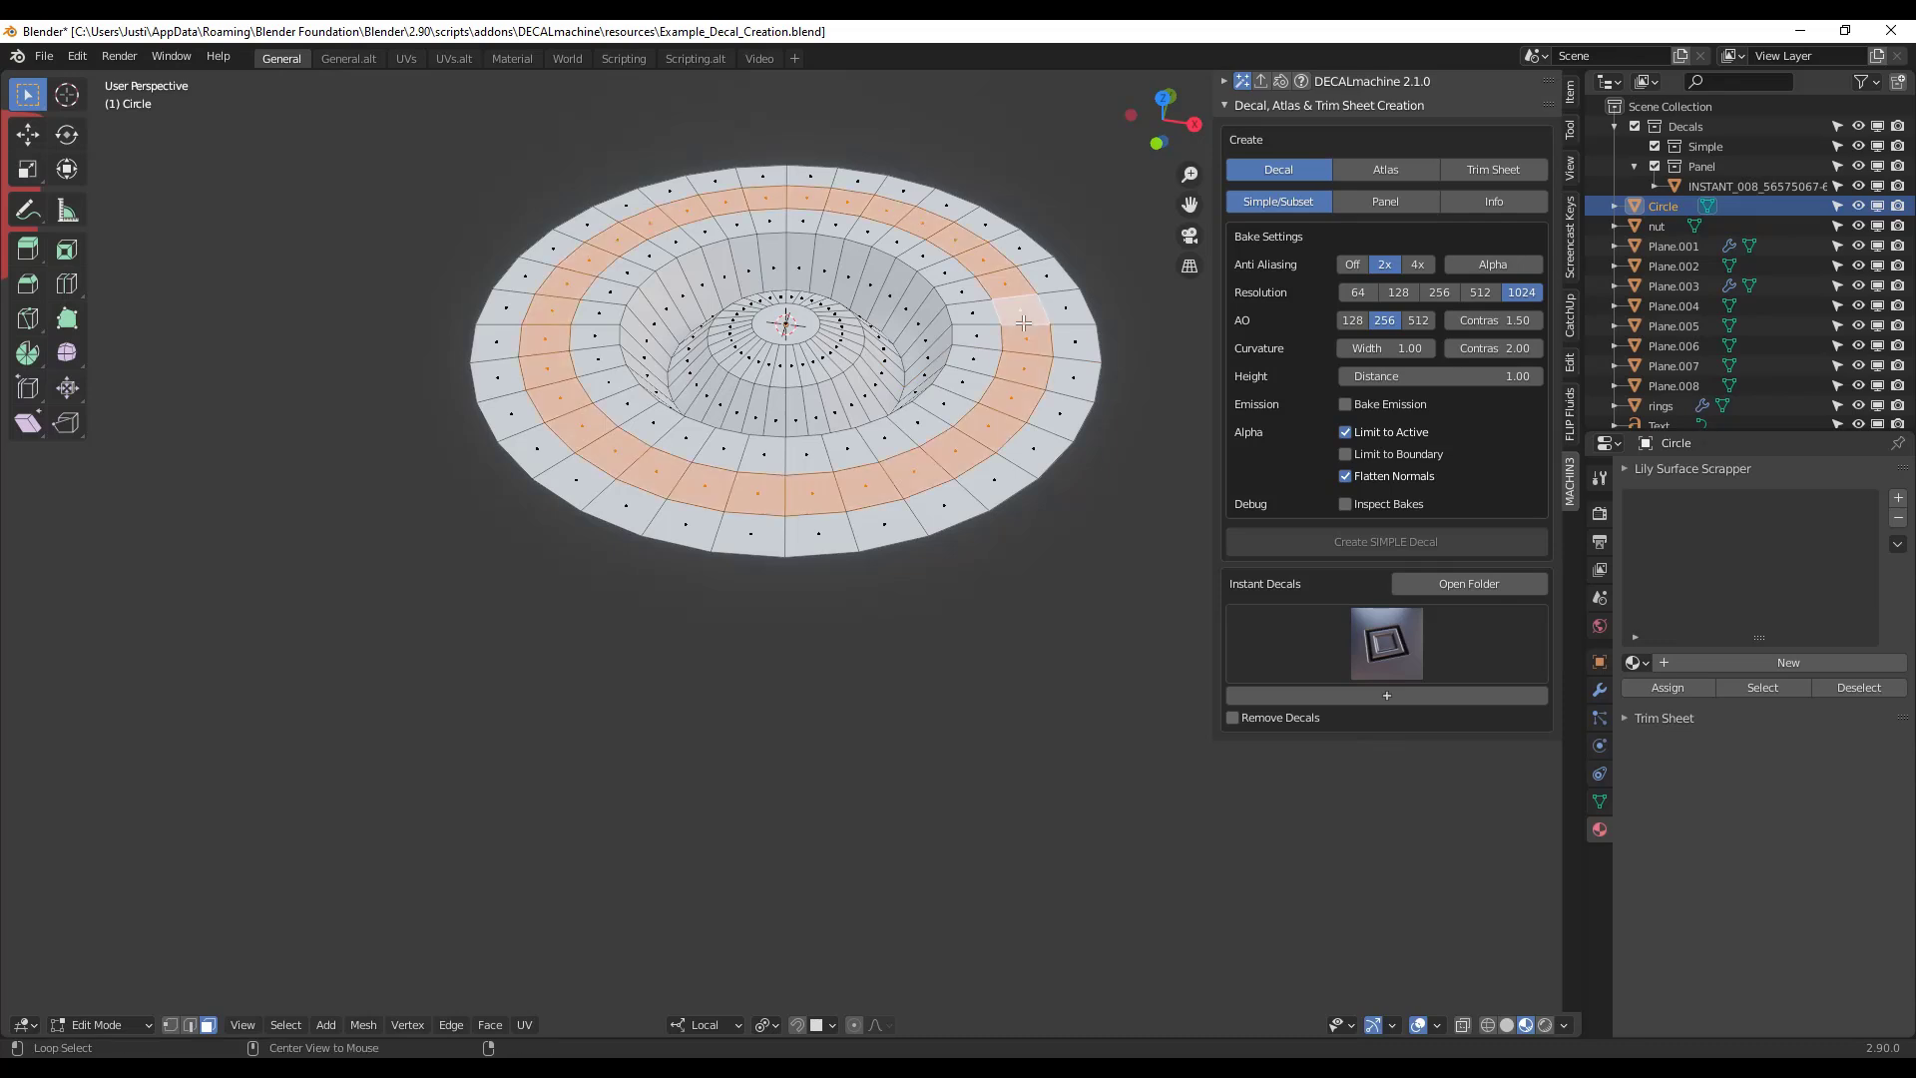
key(e)
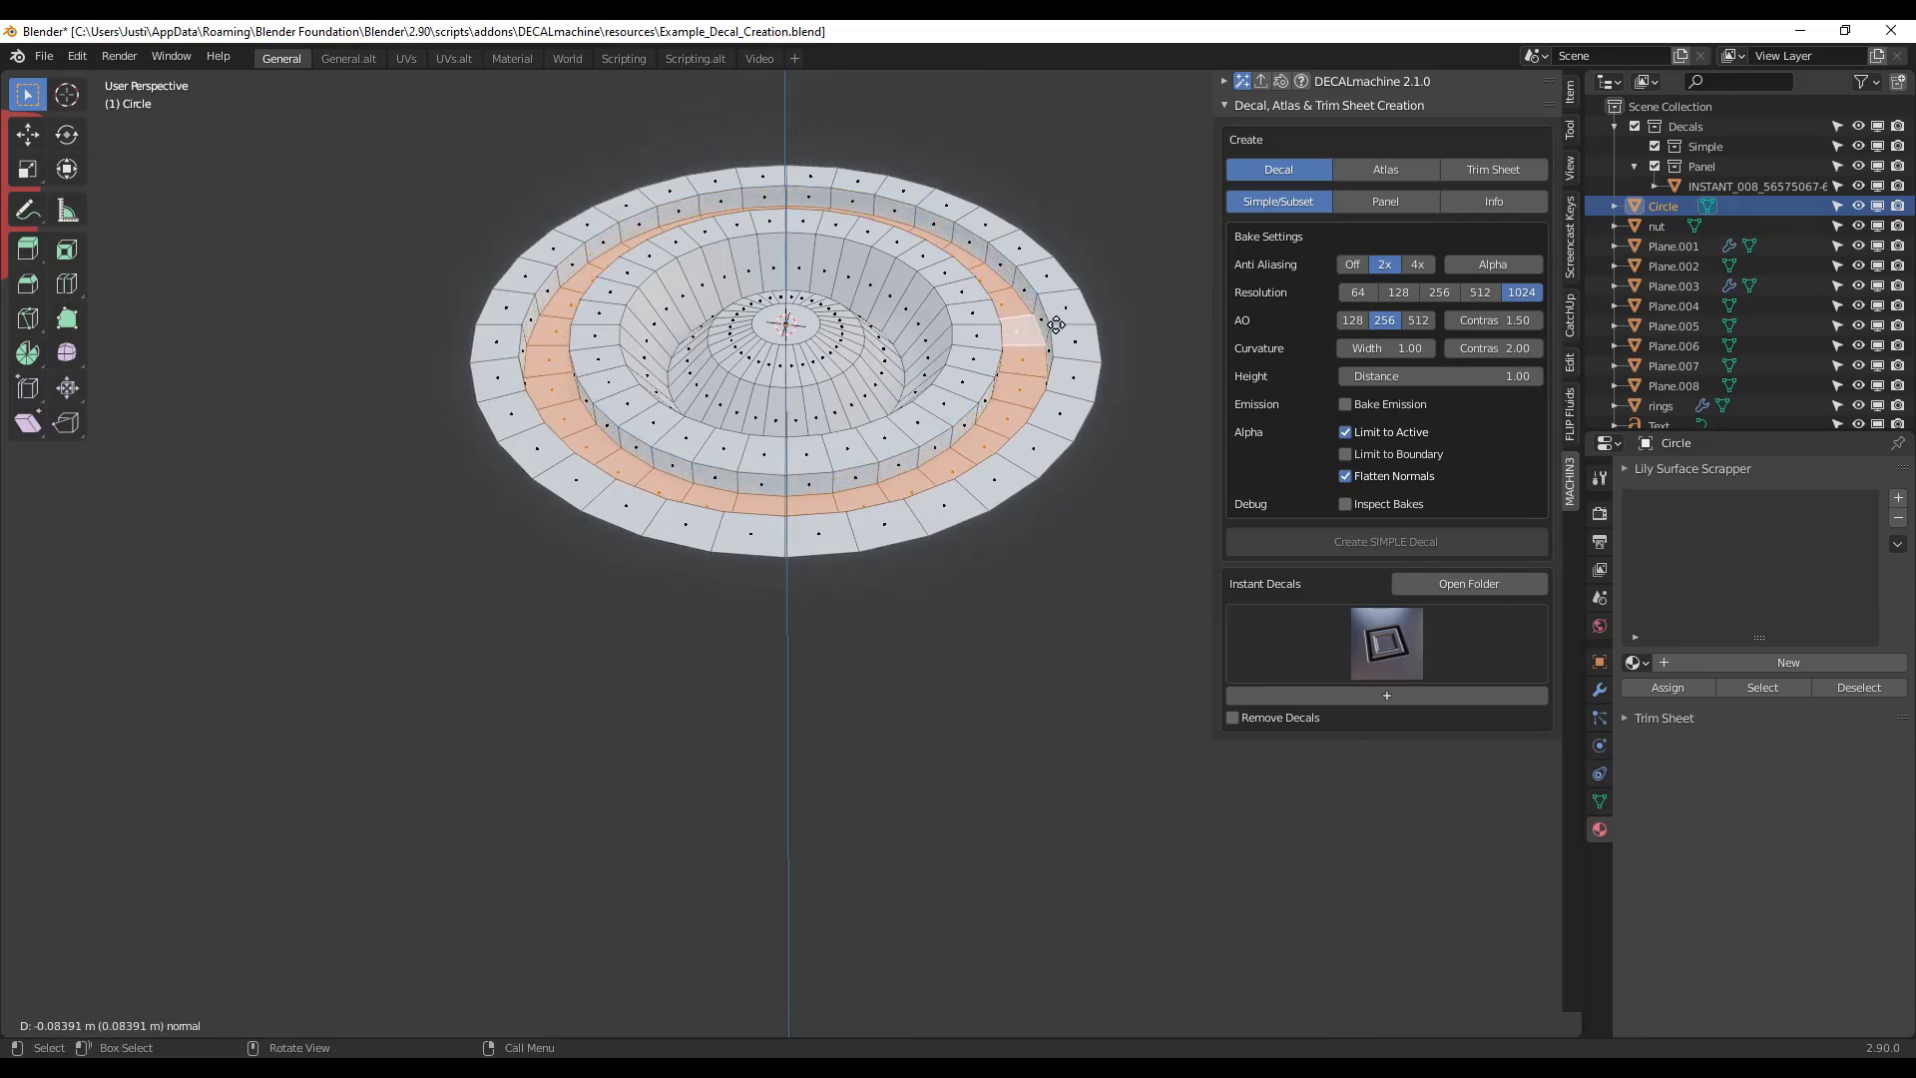
click(1048, 321)
key(Tab)
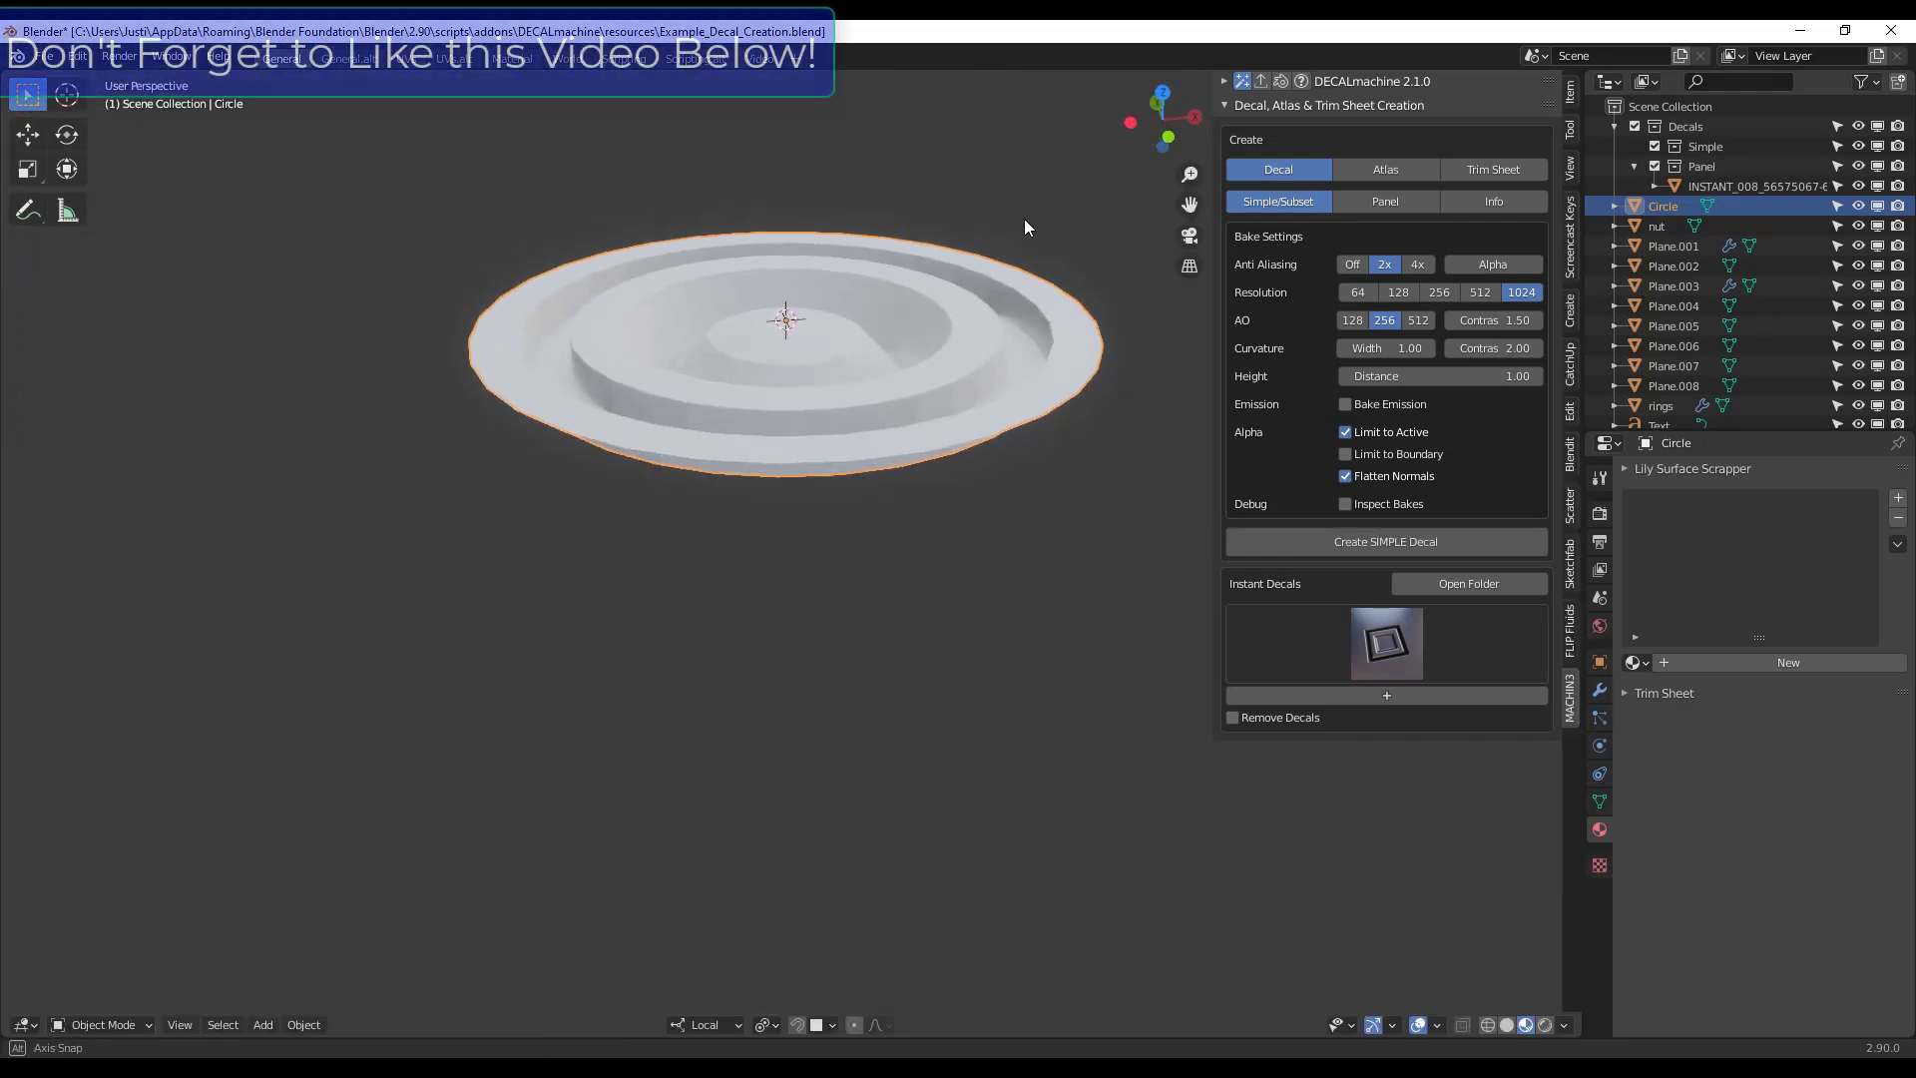
- Inspect the circle mesh's profile from the front view and in perspective, checking the centre's height against the rim
scroll(776, 296, up, 3)
scroll(788, 361, down, 3)
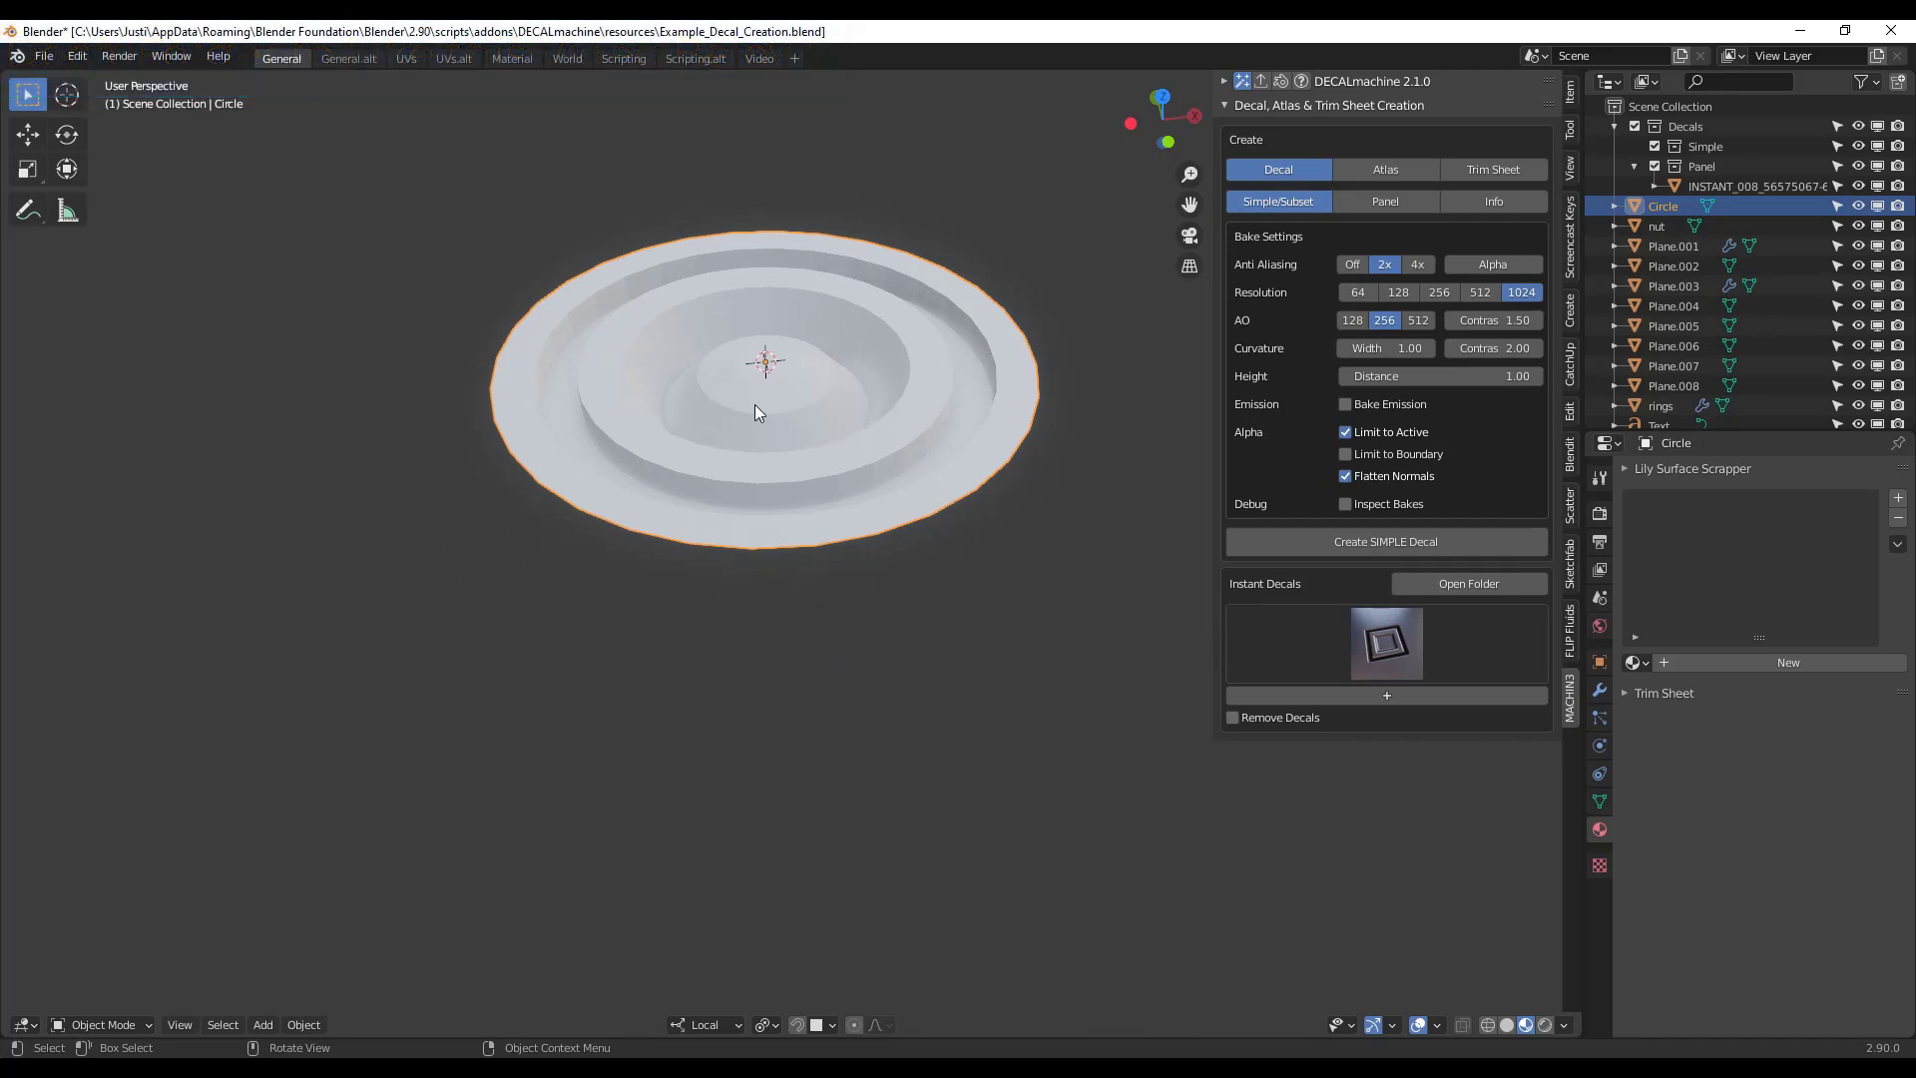
middle_drag(654, 415, 901, 919)
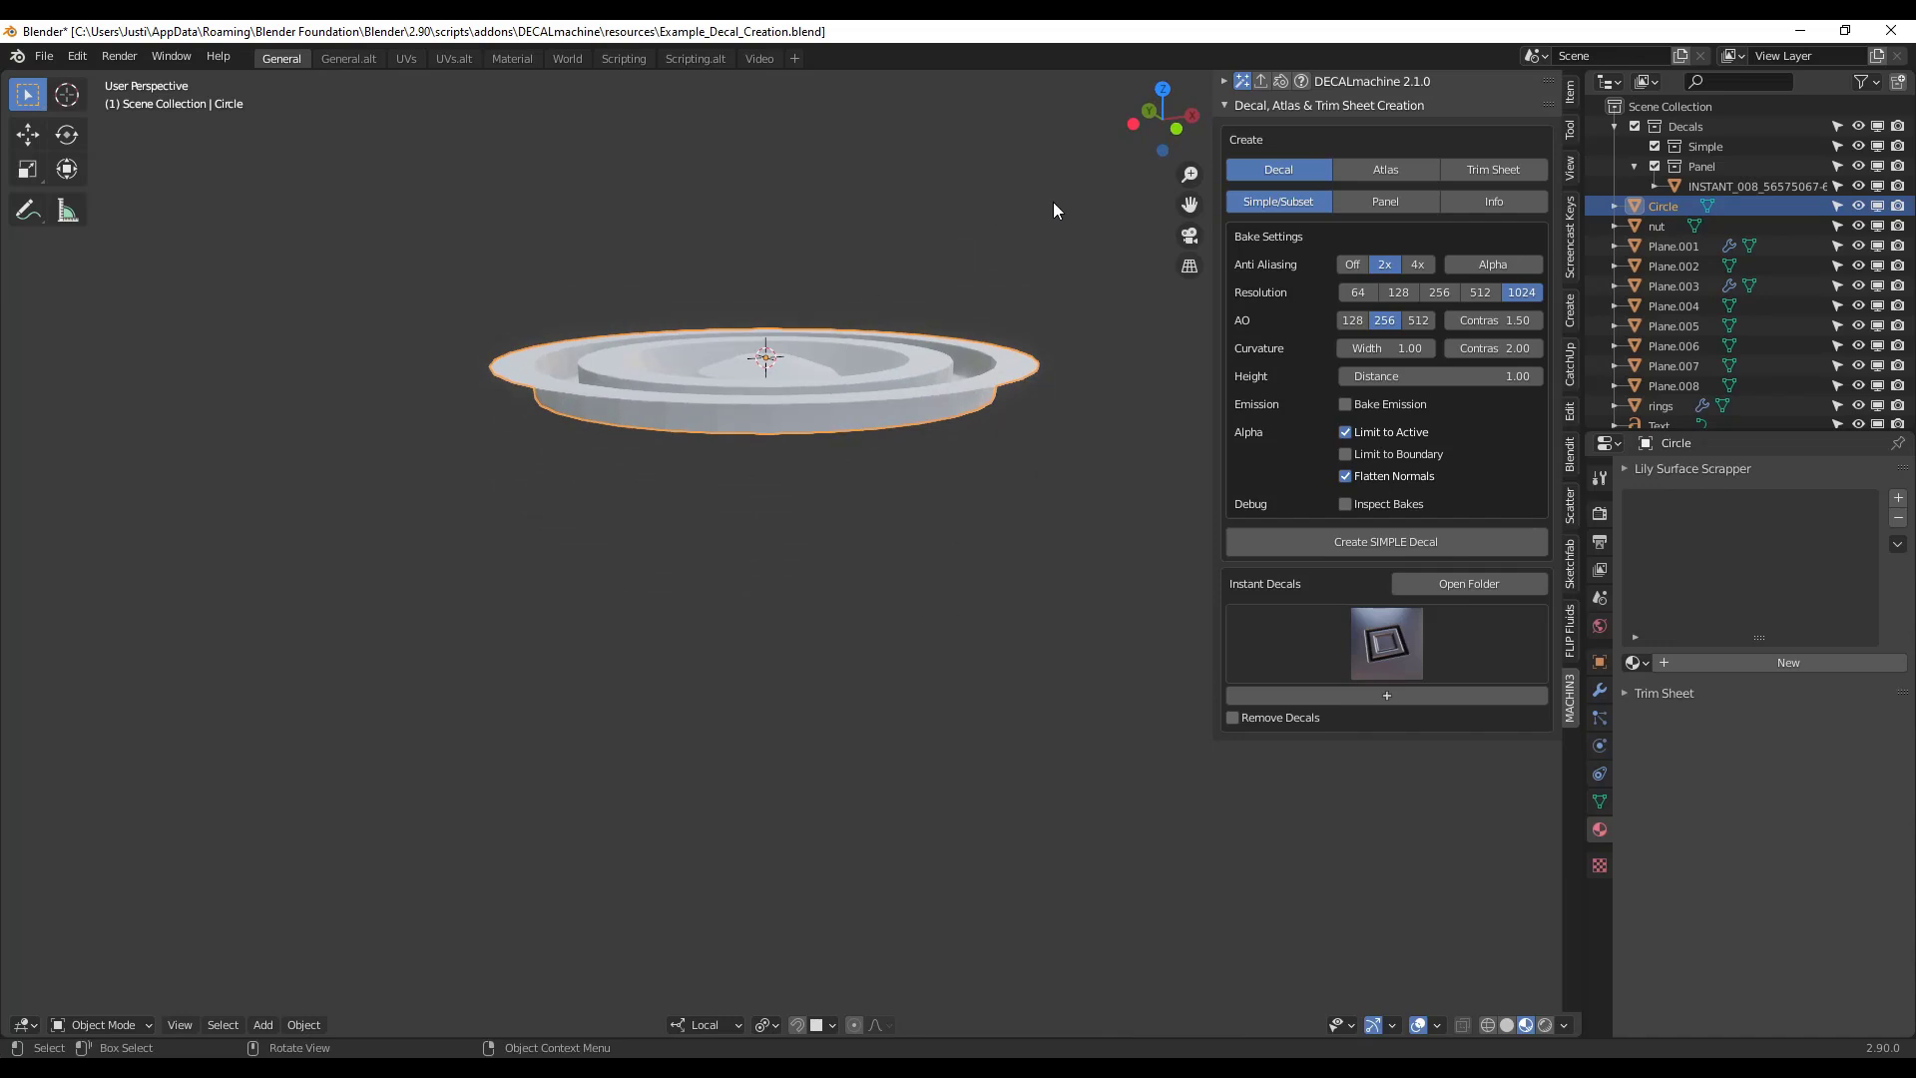
click(1175, 127)
scroll(888, 327, up, 6)
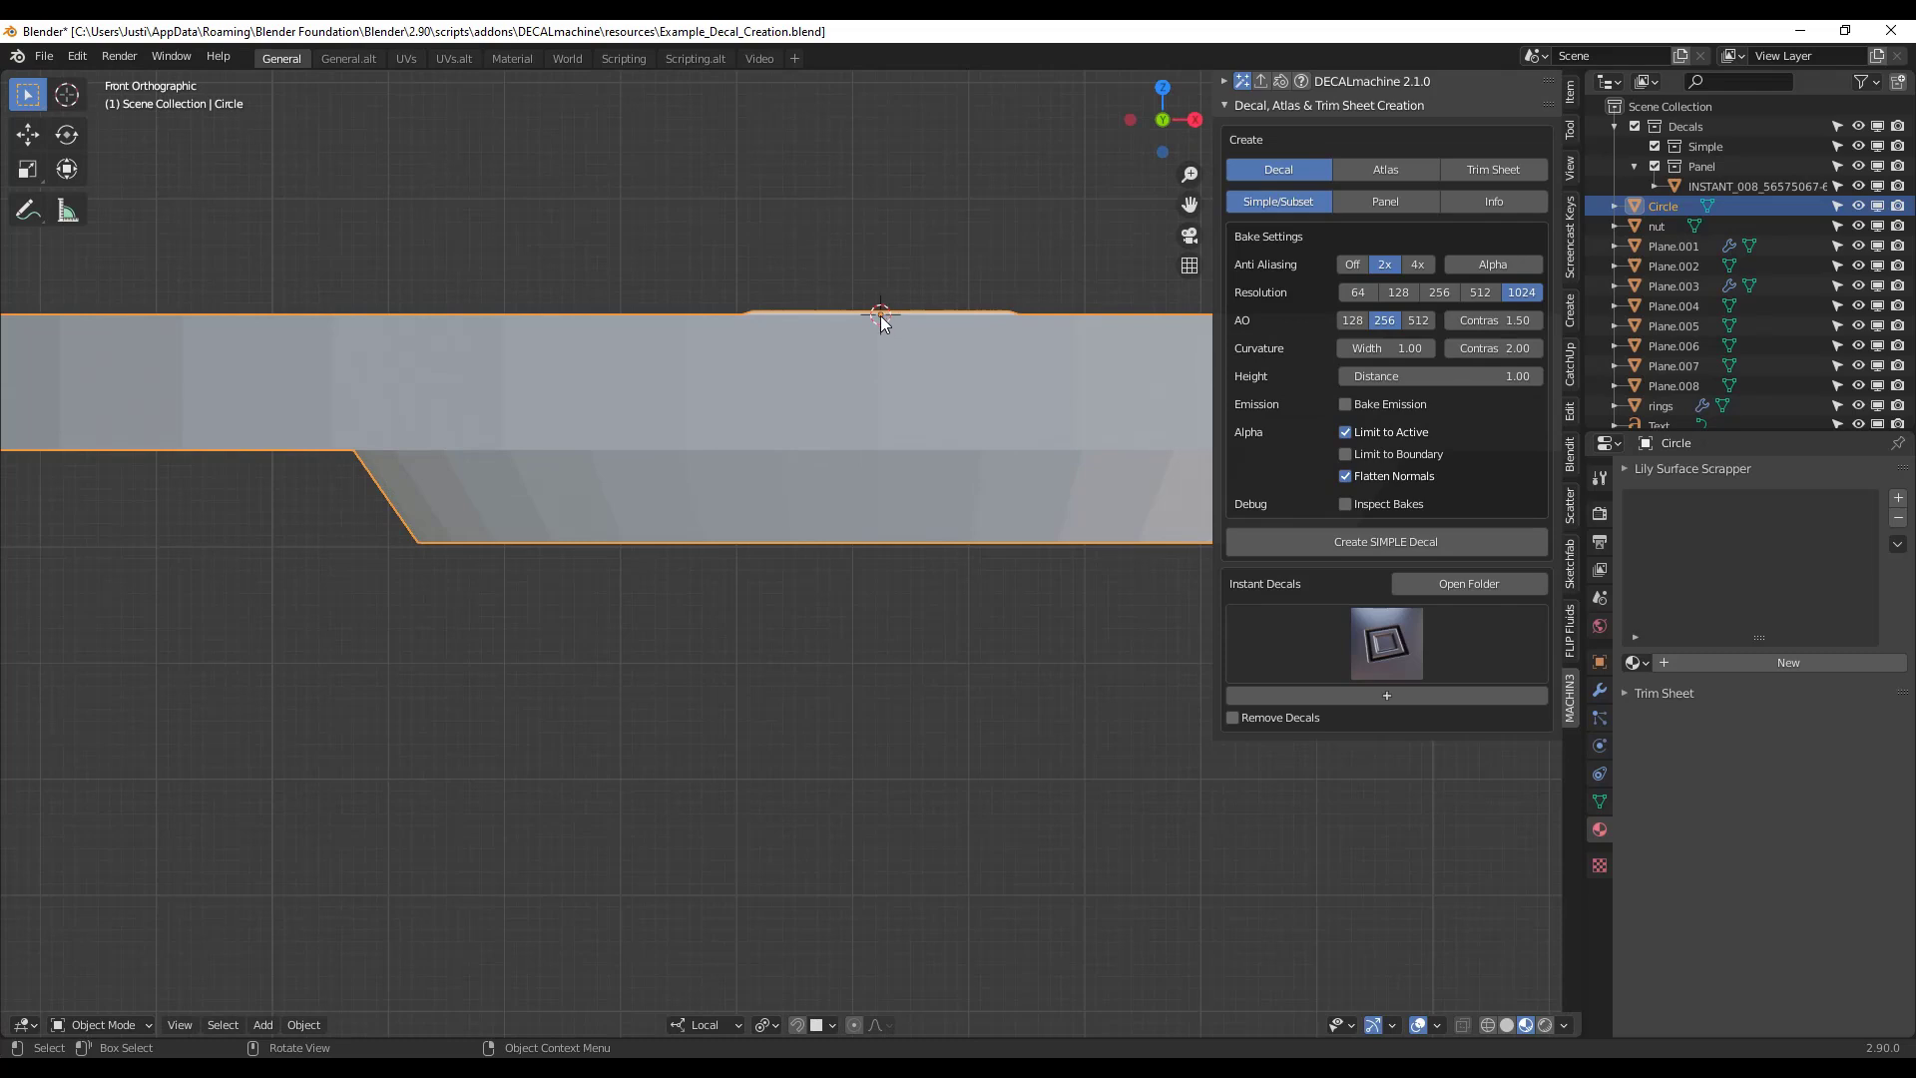
middle_drag(814, 391, 959, 591)
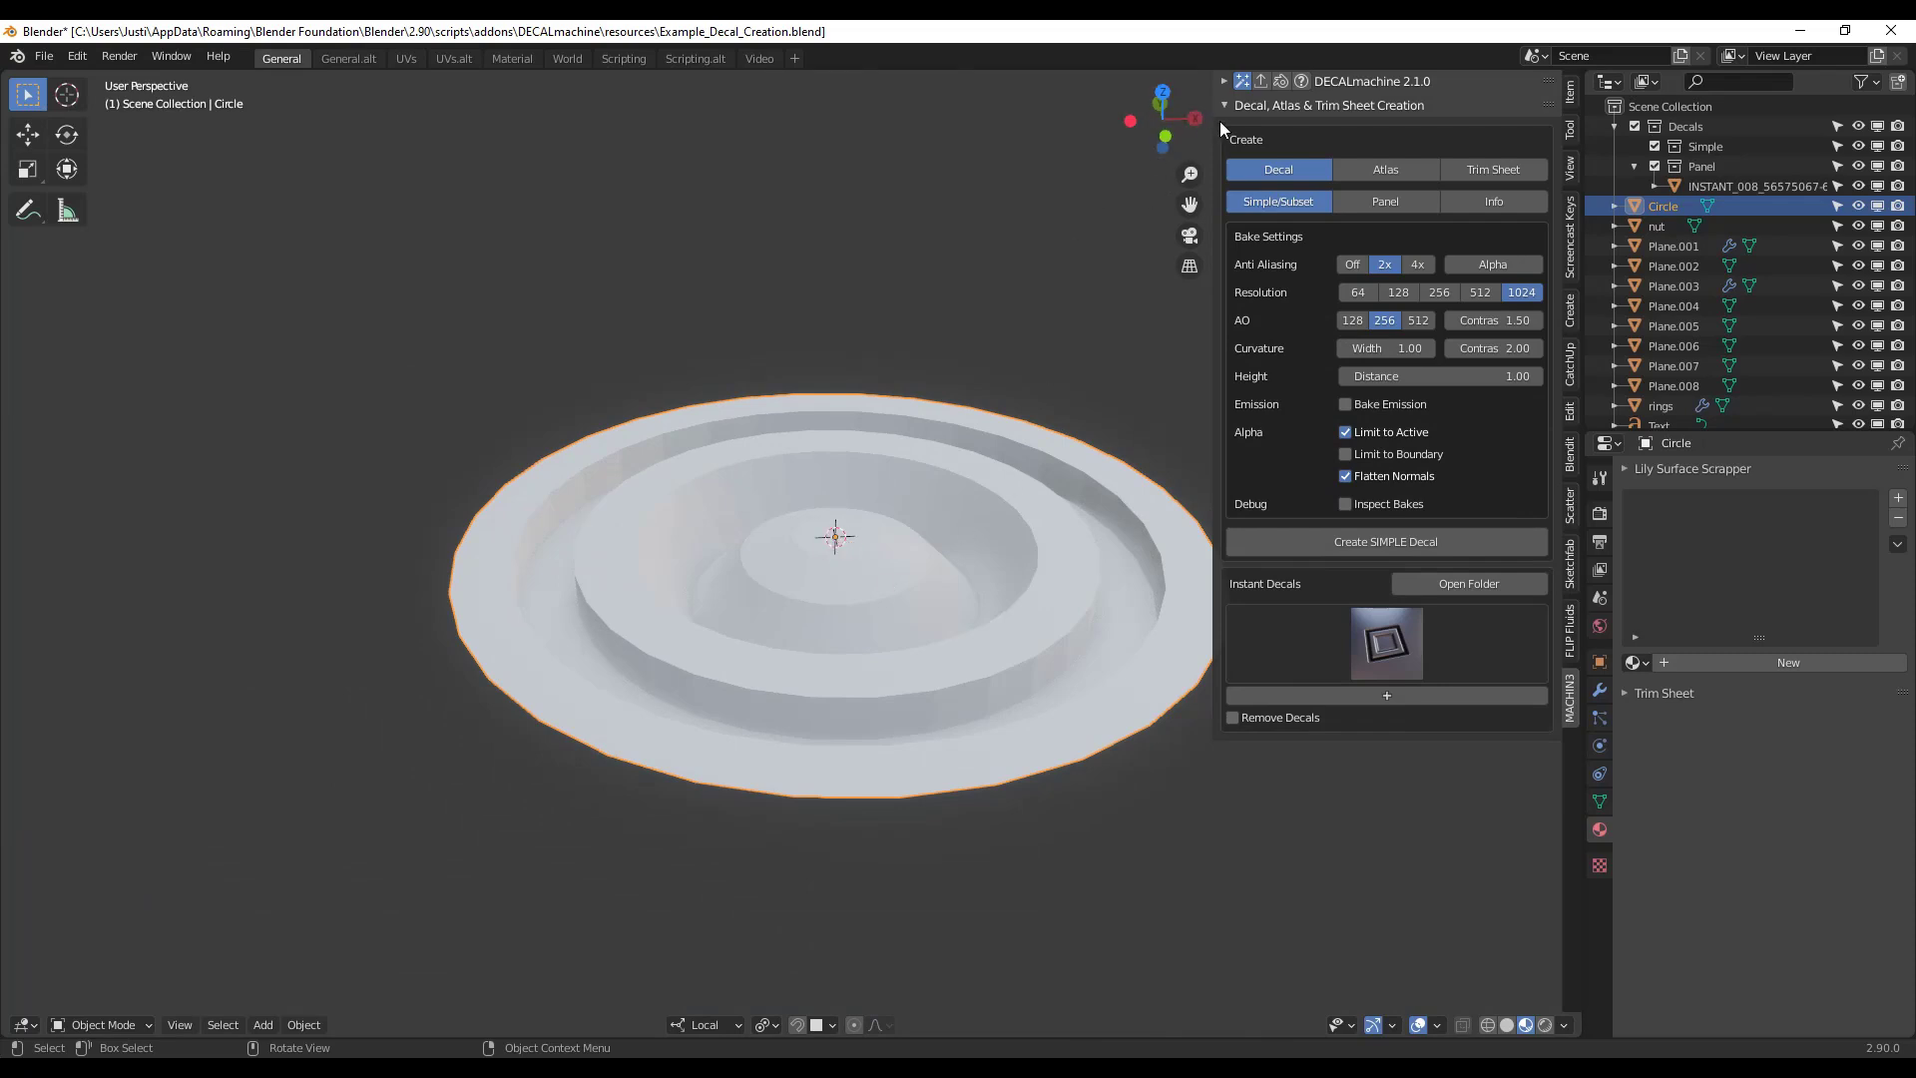
click(1163, 137)
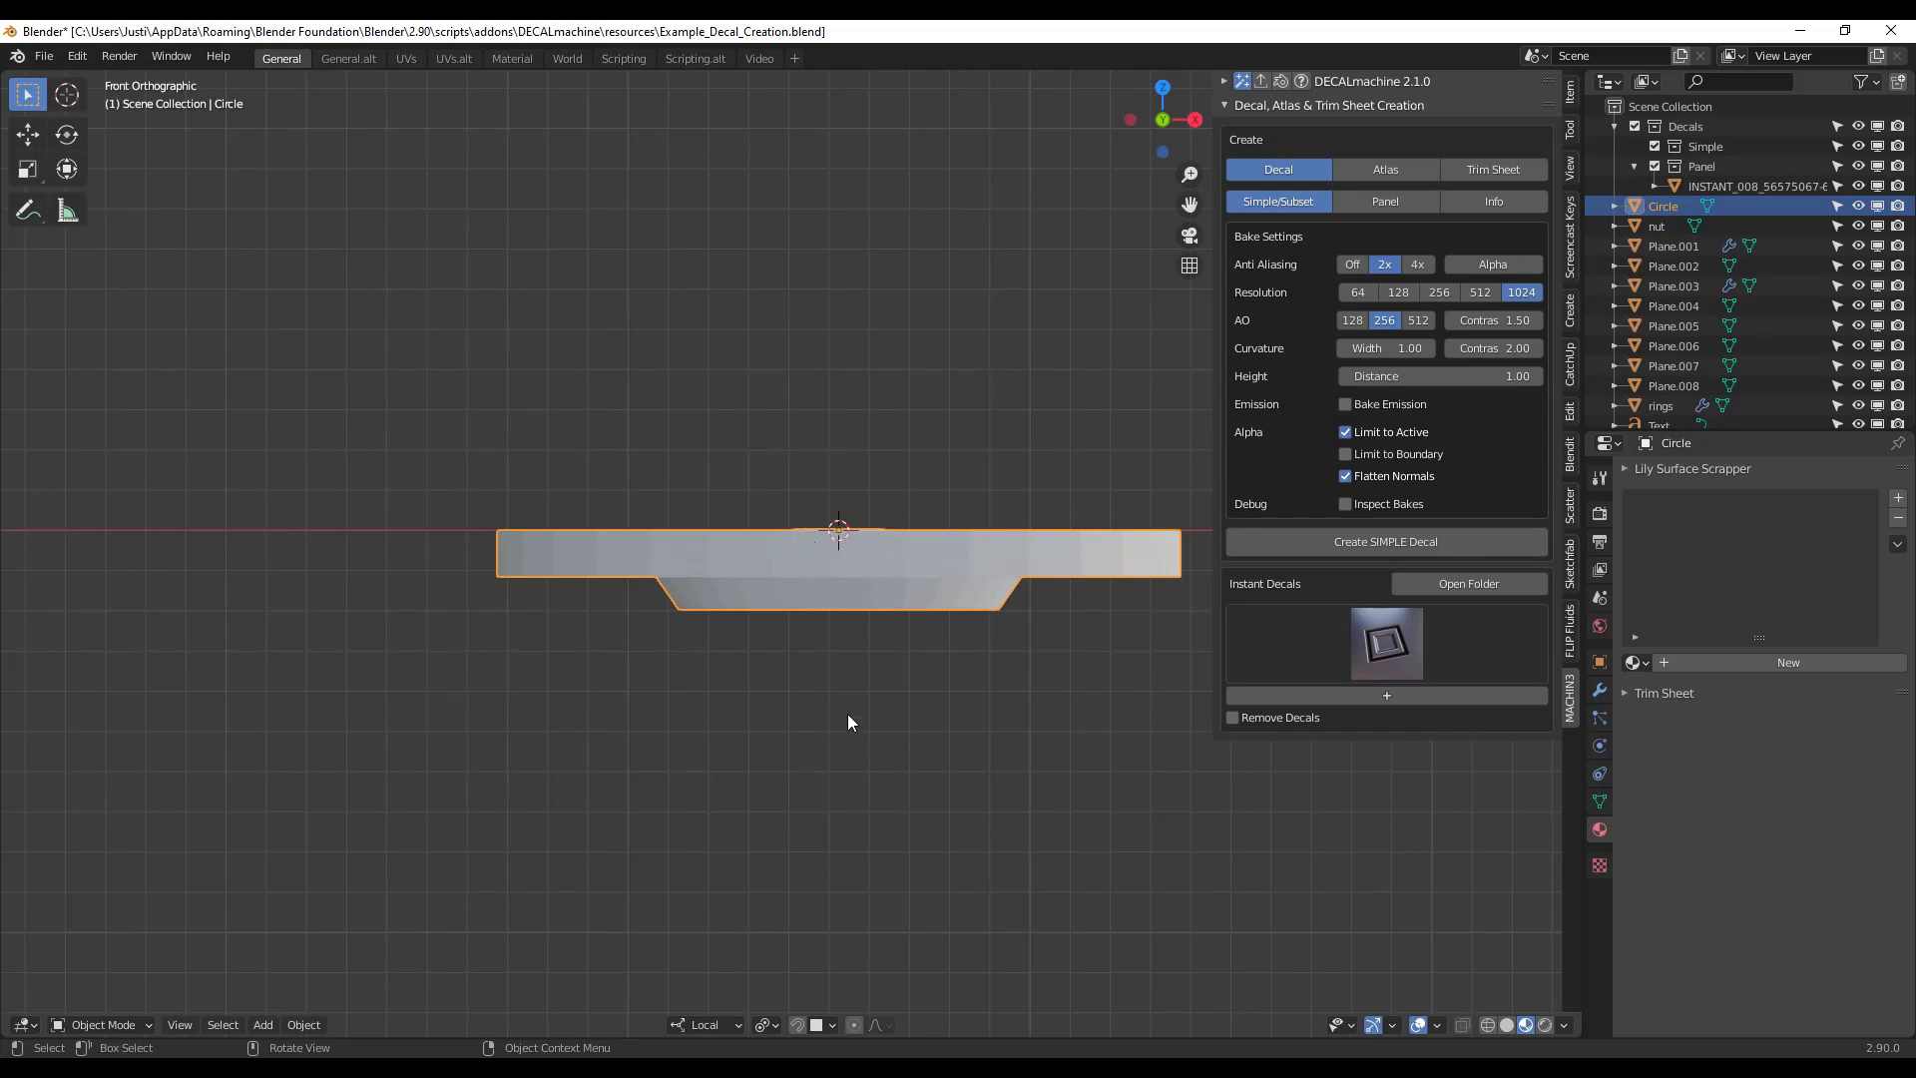
middle_drag(901, 623, 1011, 739)
scroll(918, 543, up, 3)
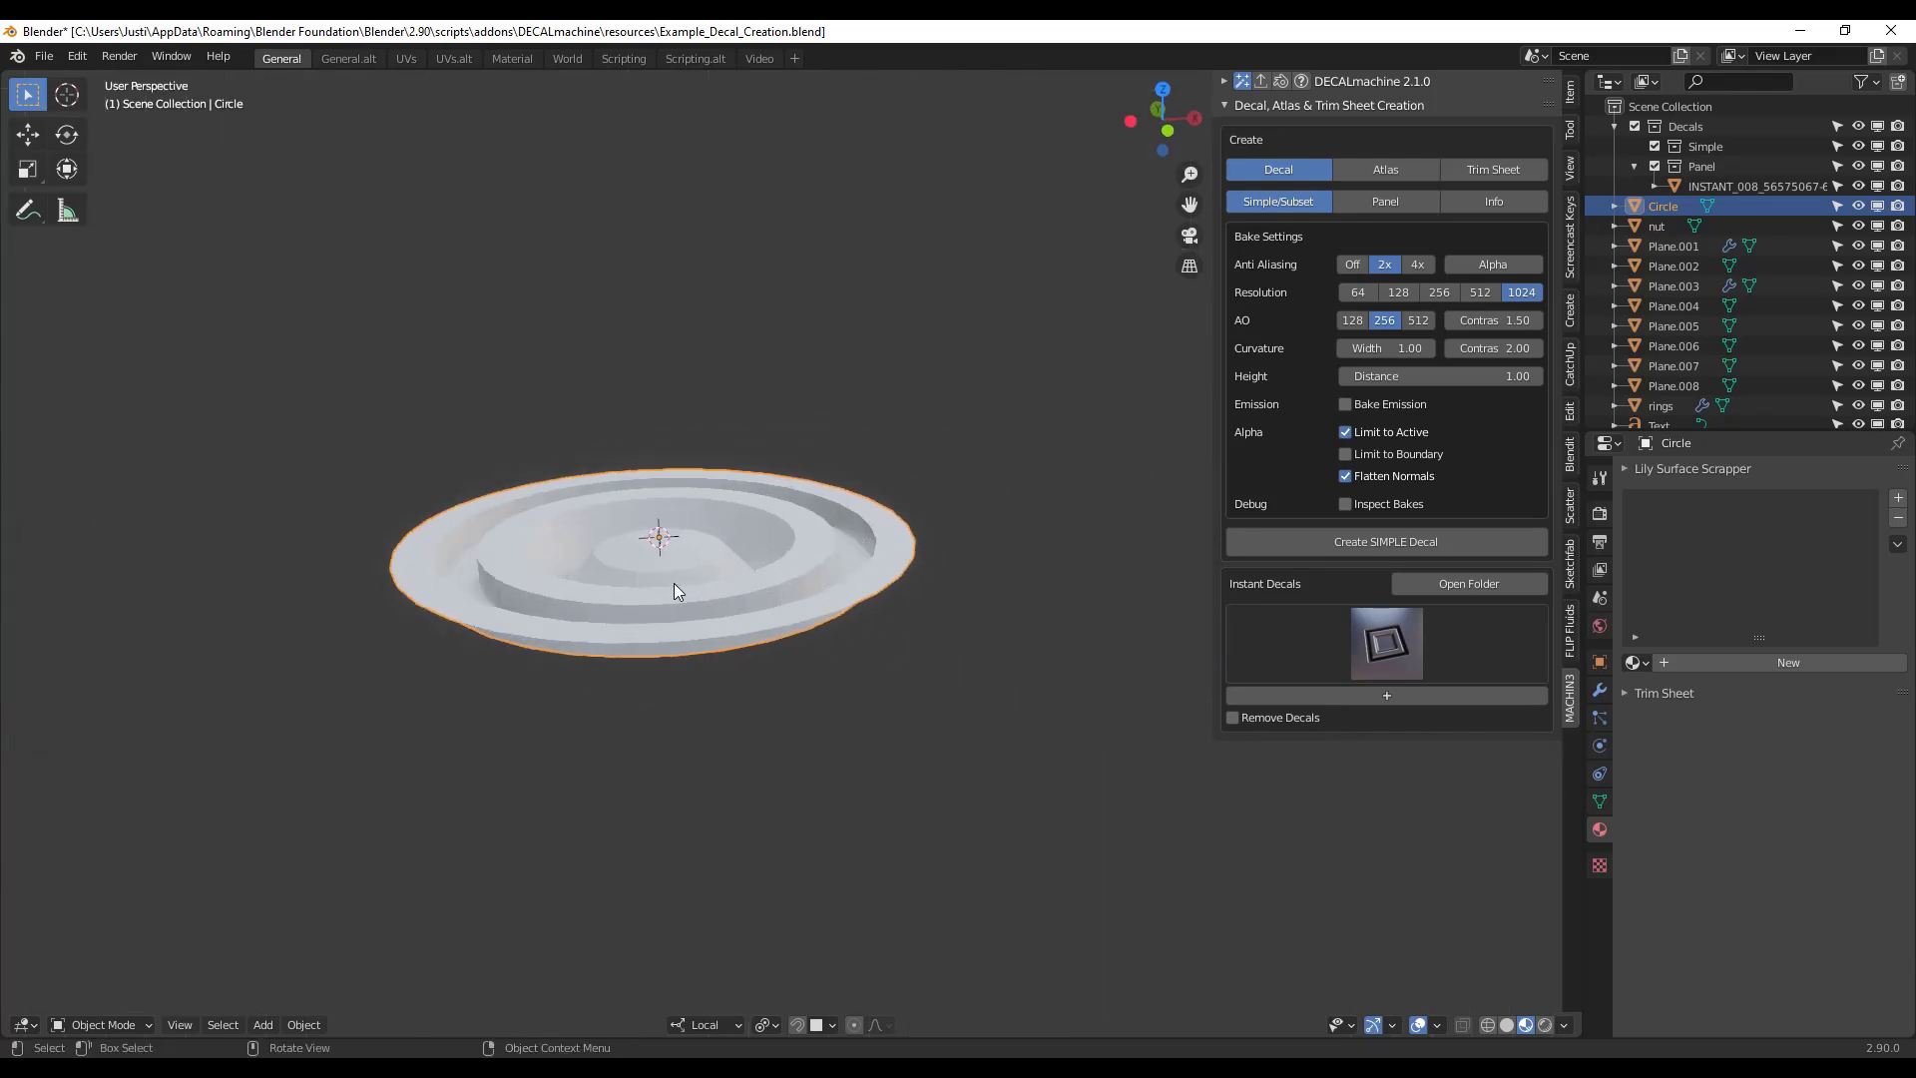
scroll(487, 620, up, 1)
scroll(494, 629, up, 1)
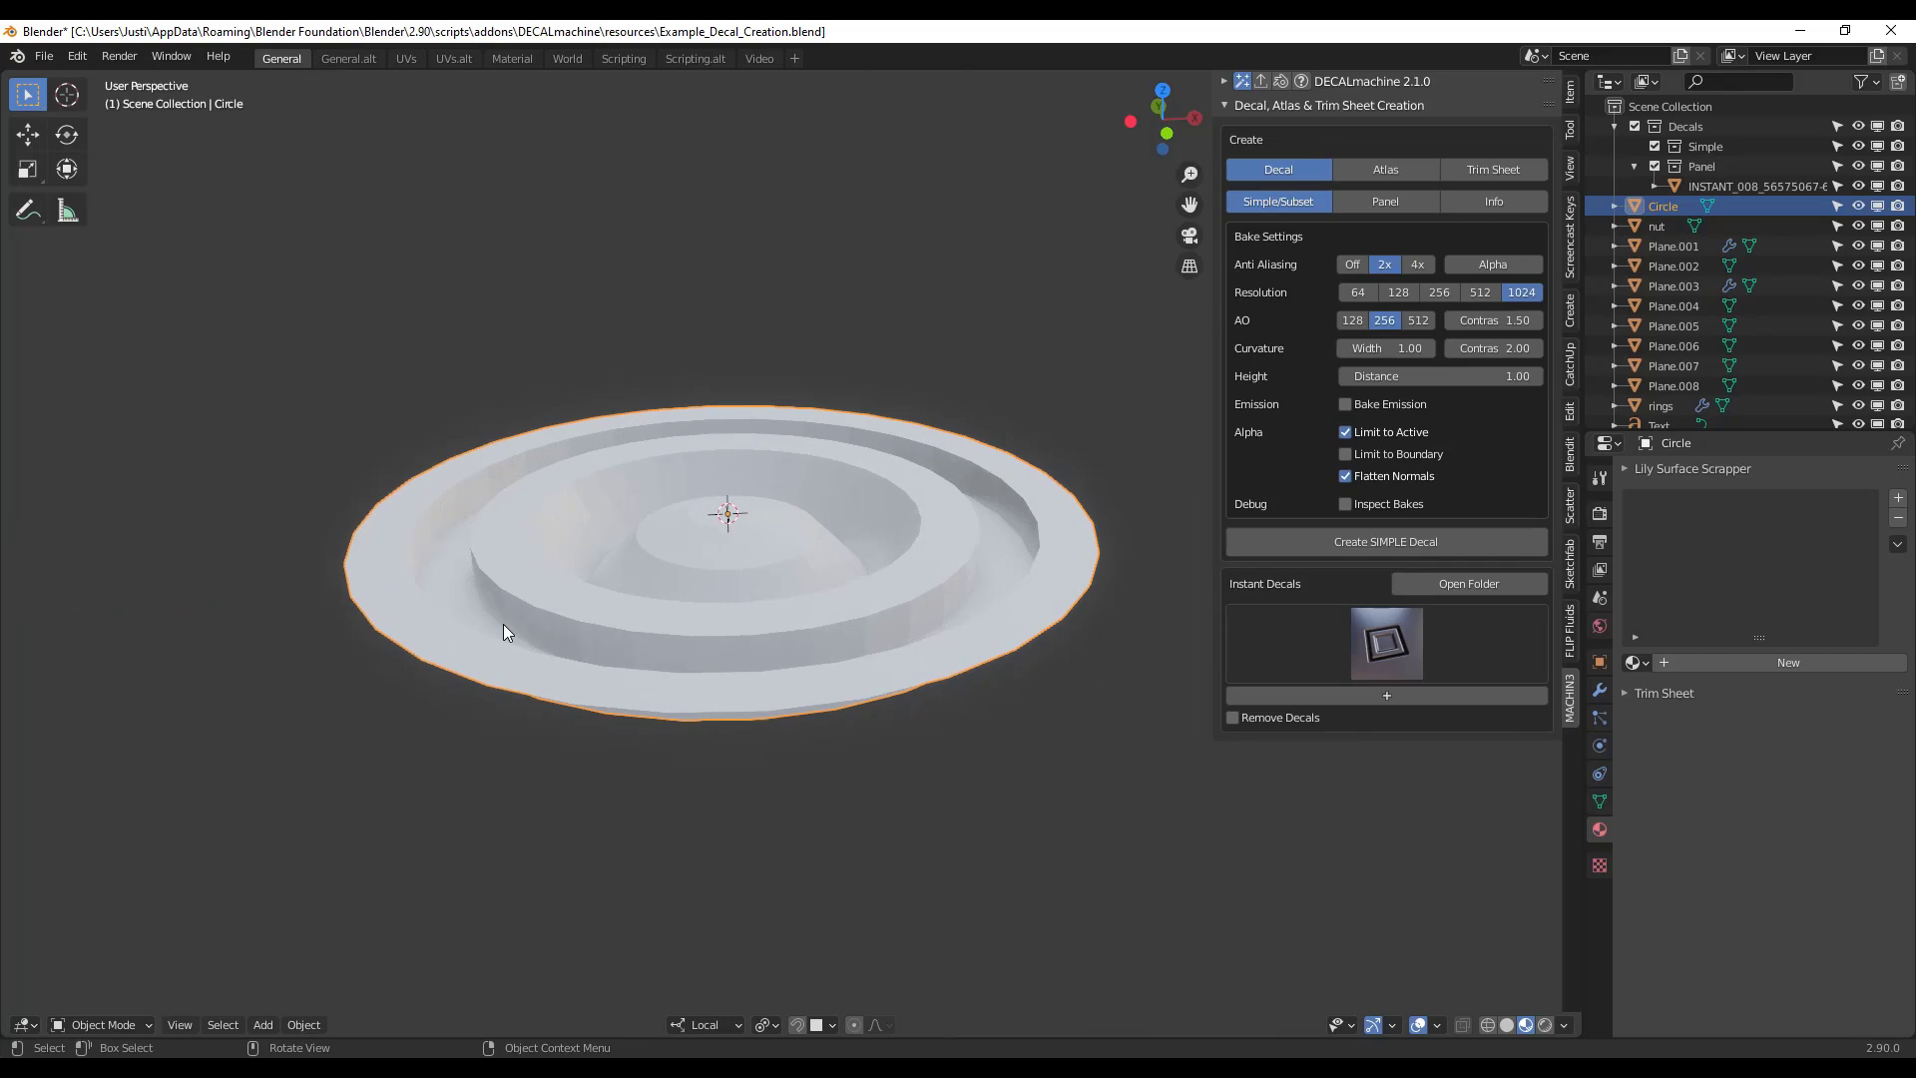
- Create a simple decal from the circle mesh using the current bake settings
click(1397, 541)
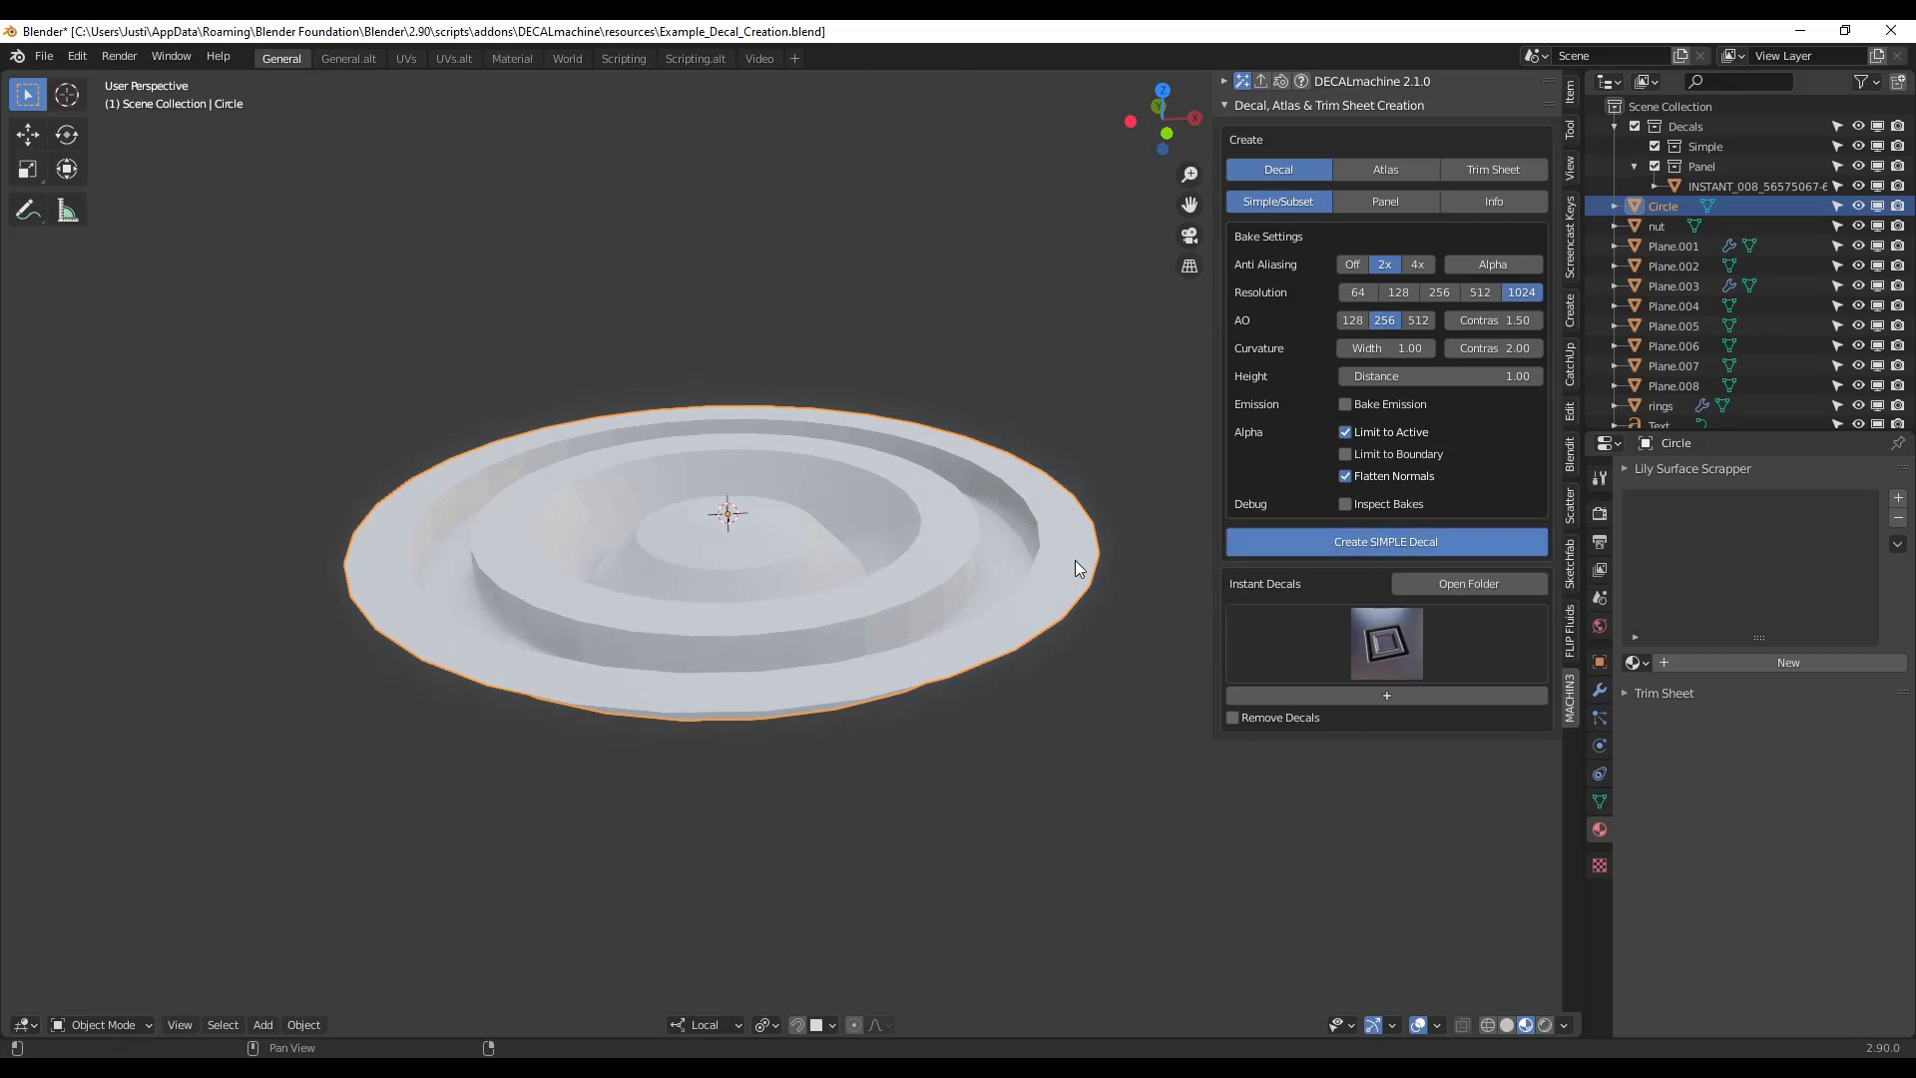
scroll(788, 602, down, 3)
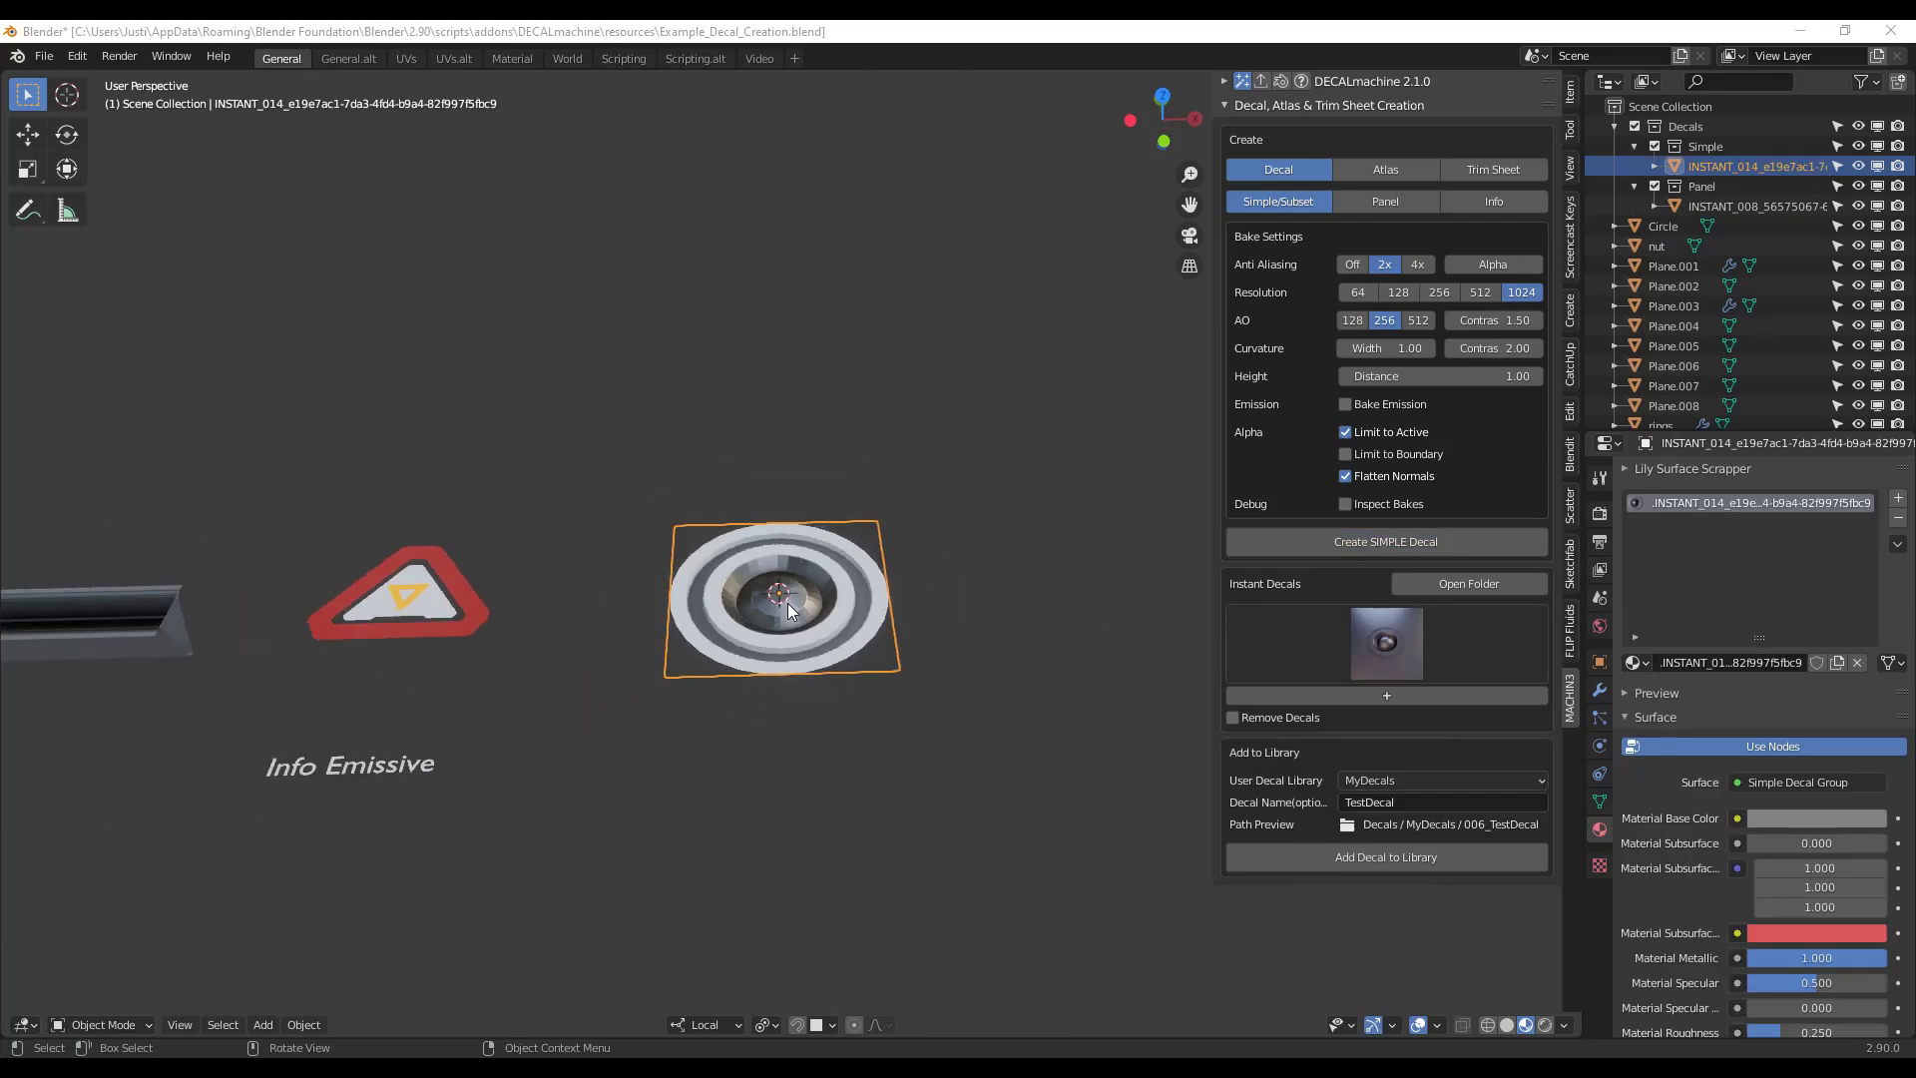
scroll(788, 593, up, 7)
scroll(767, 619, down, 3)
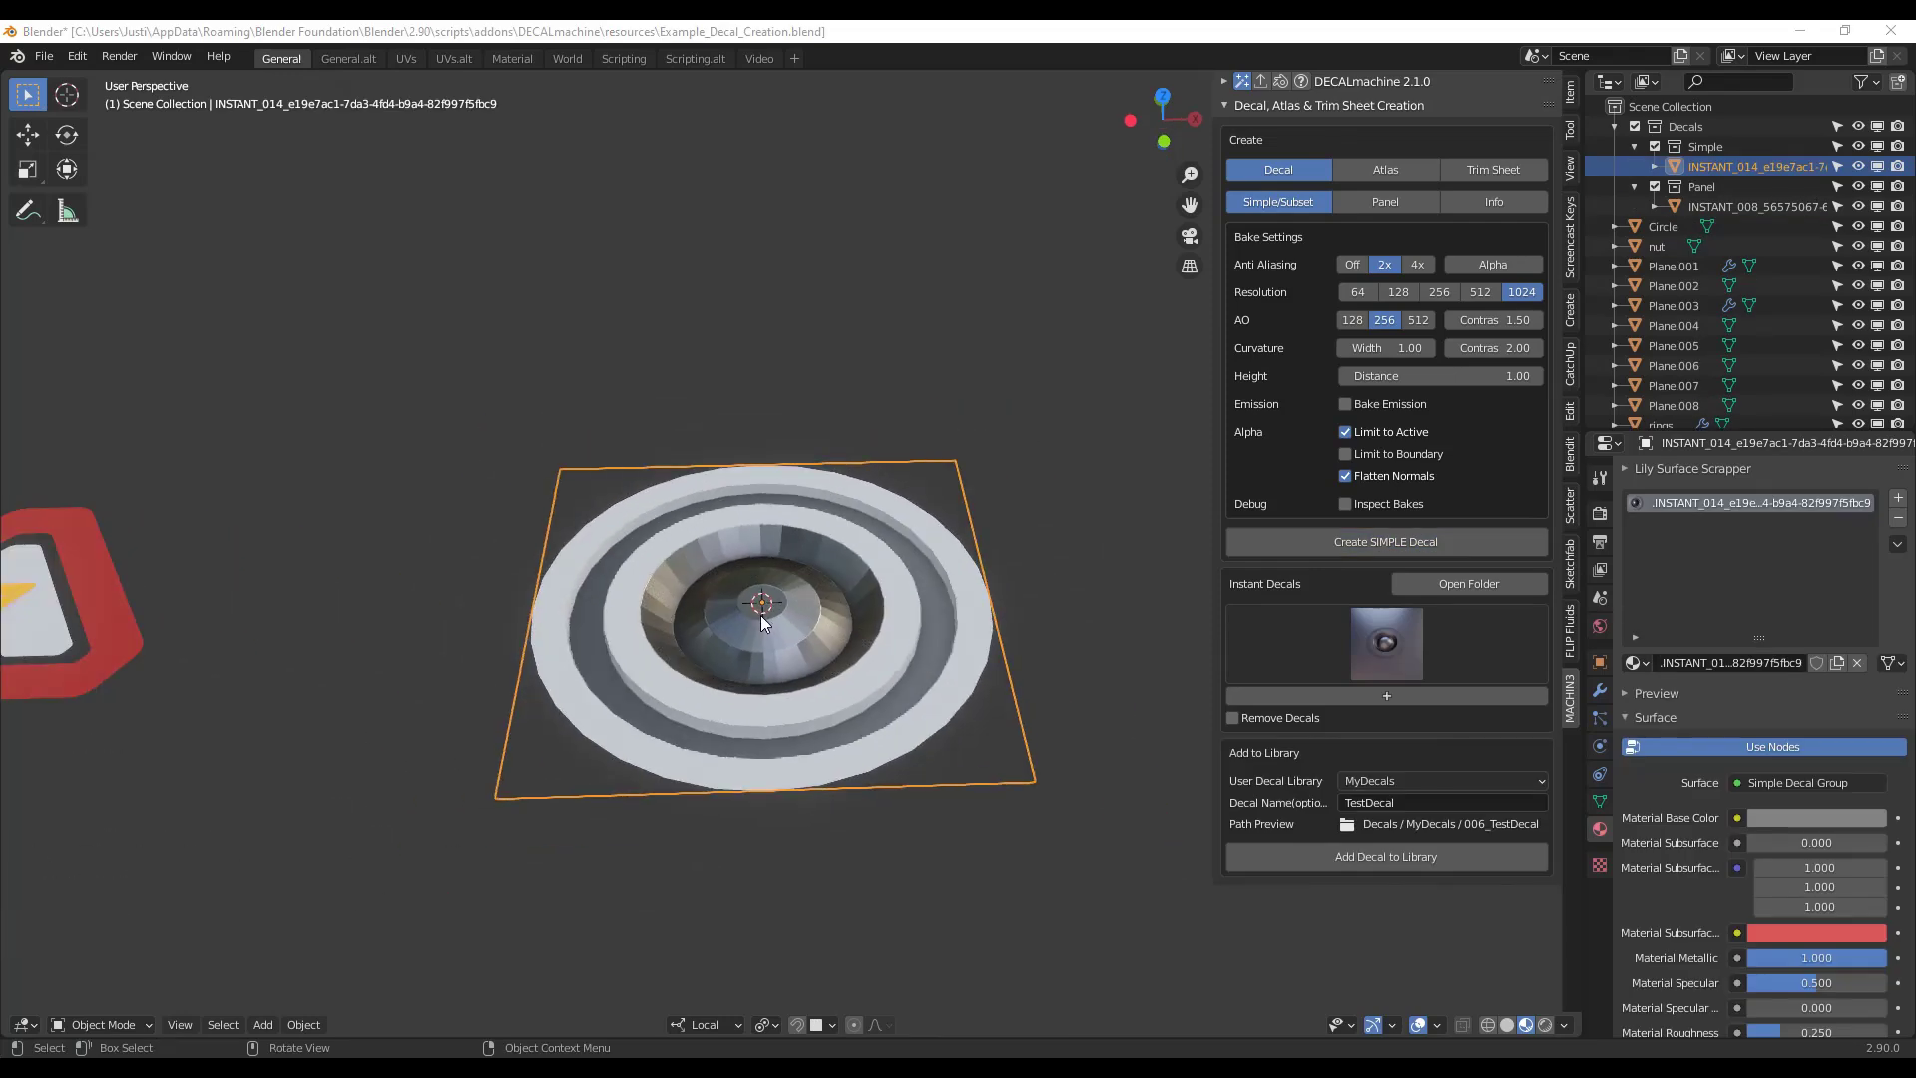
- Move the new decal along the Y axis until it is clear of the source circle mesh
click(772, 620)
click(785, 620)
key(g)
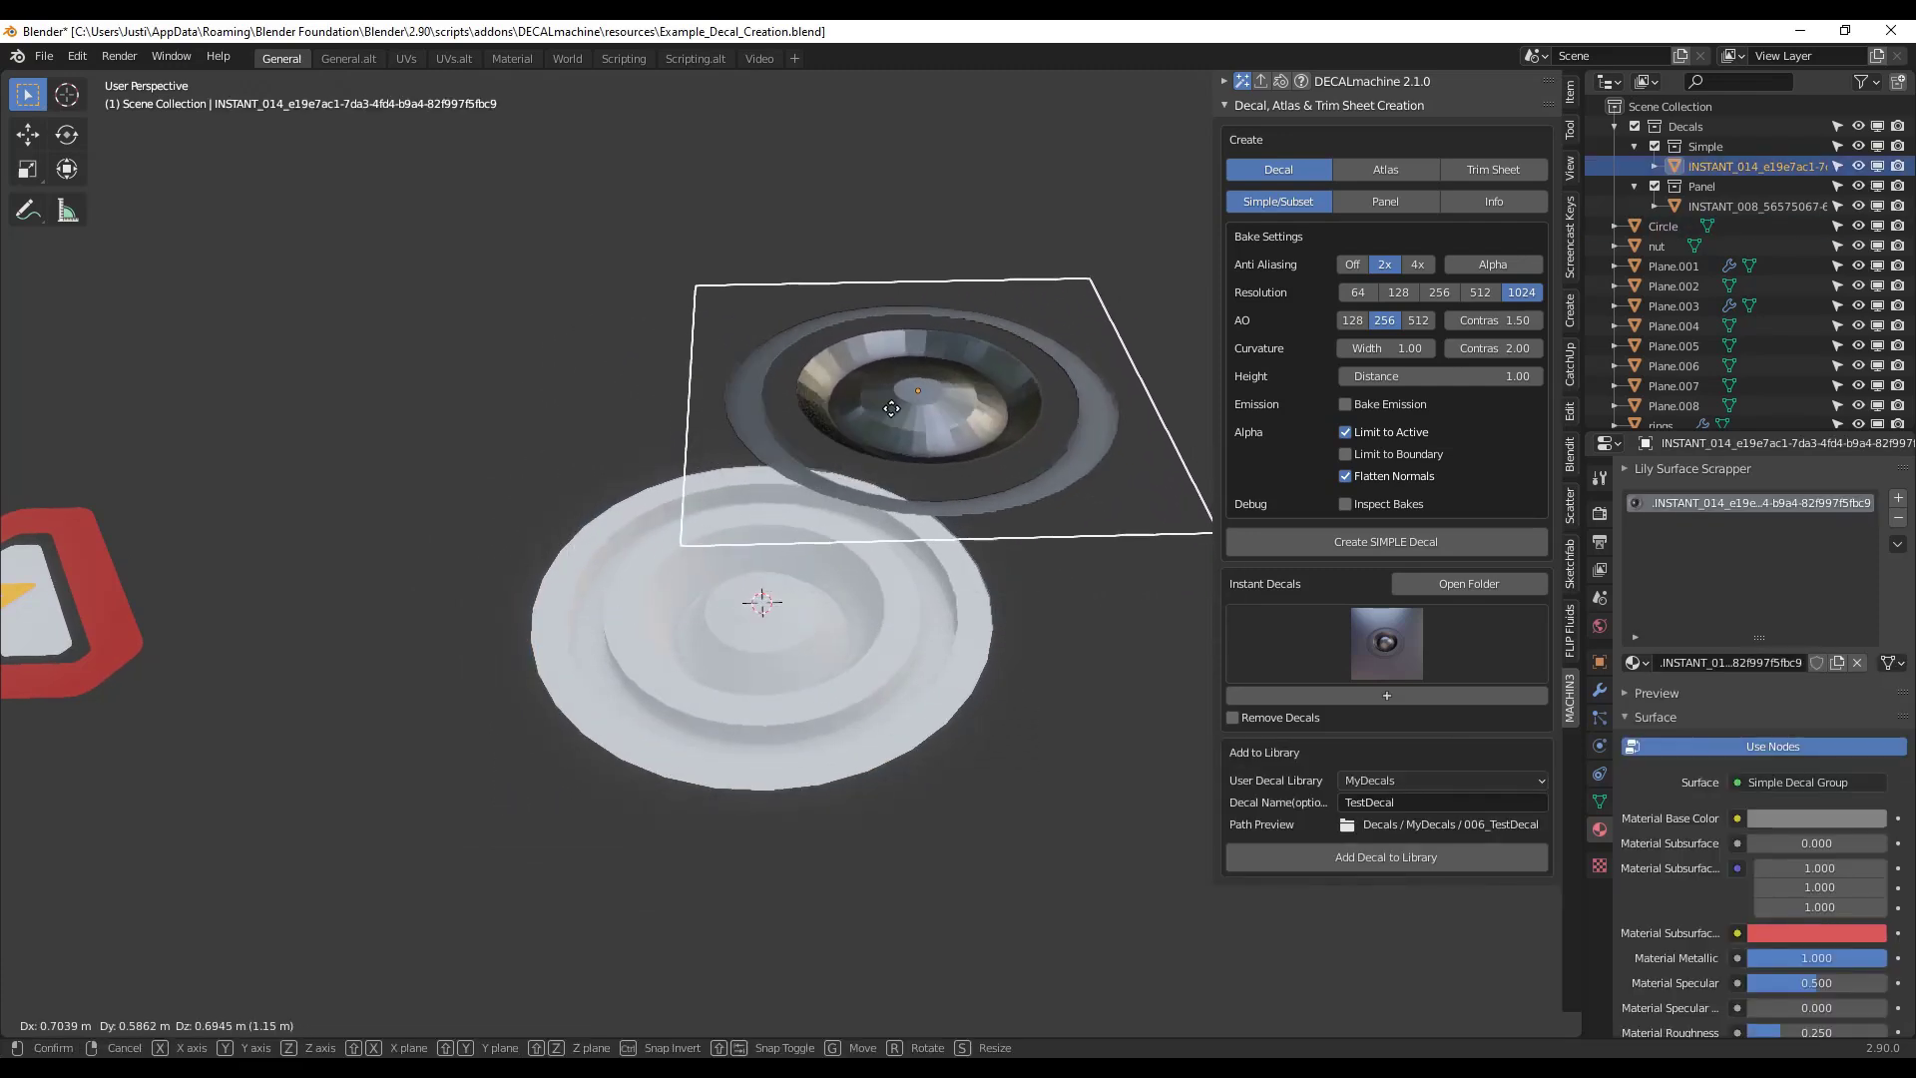
key(y)
click(825, 315)
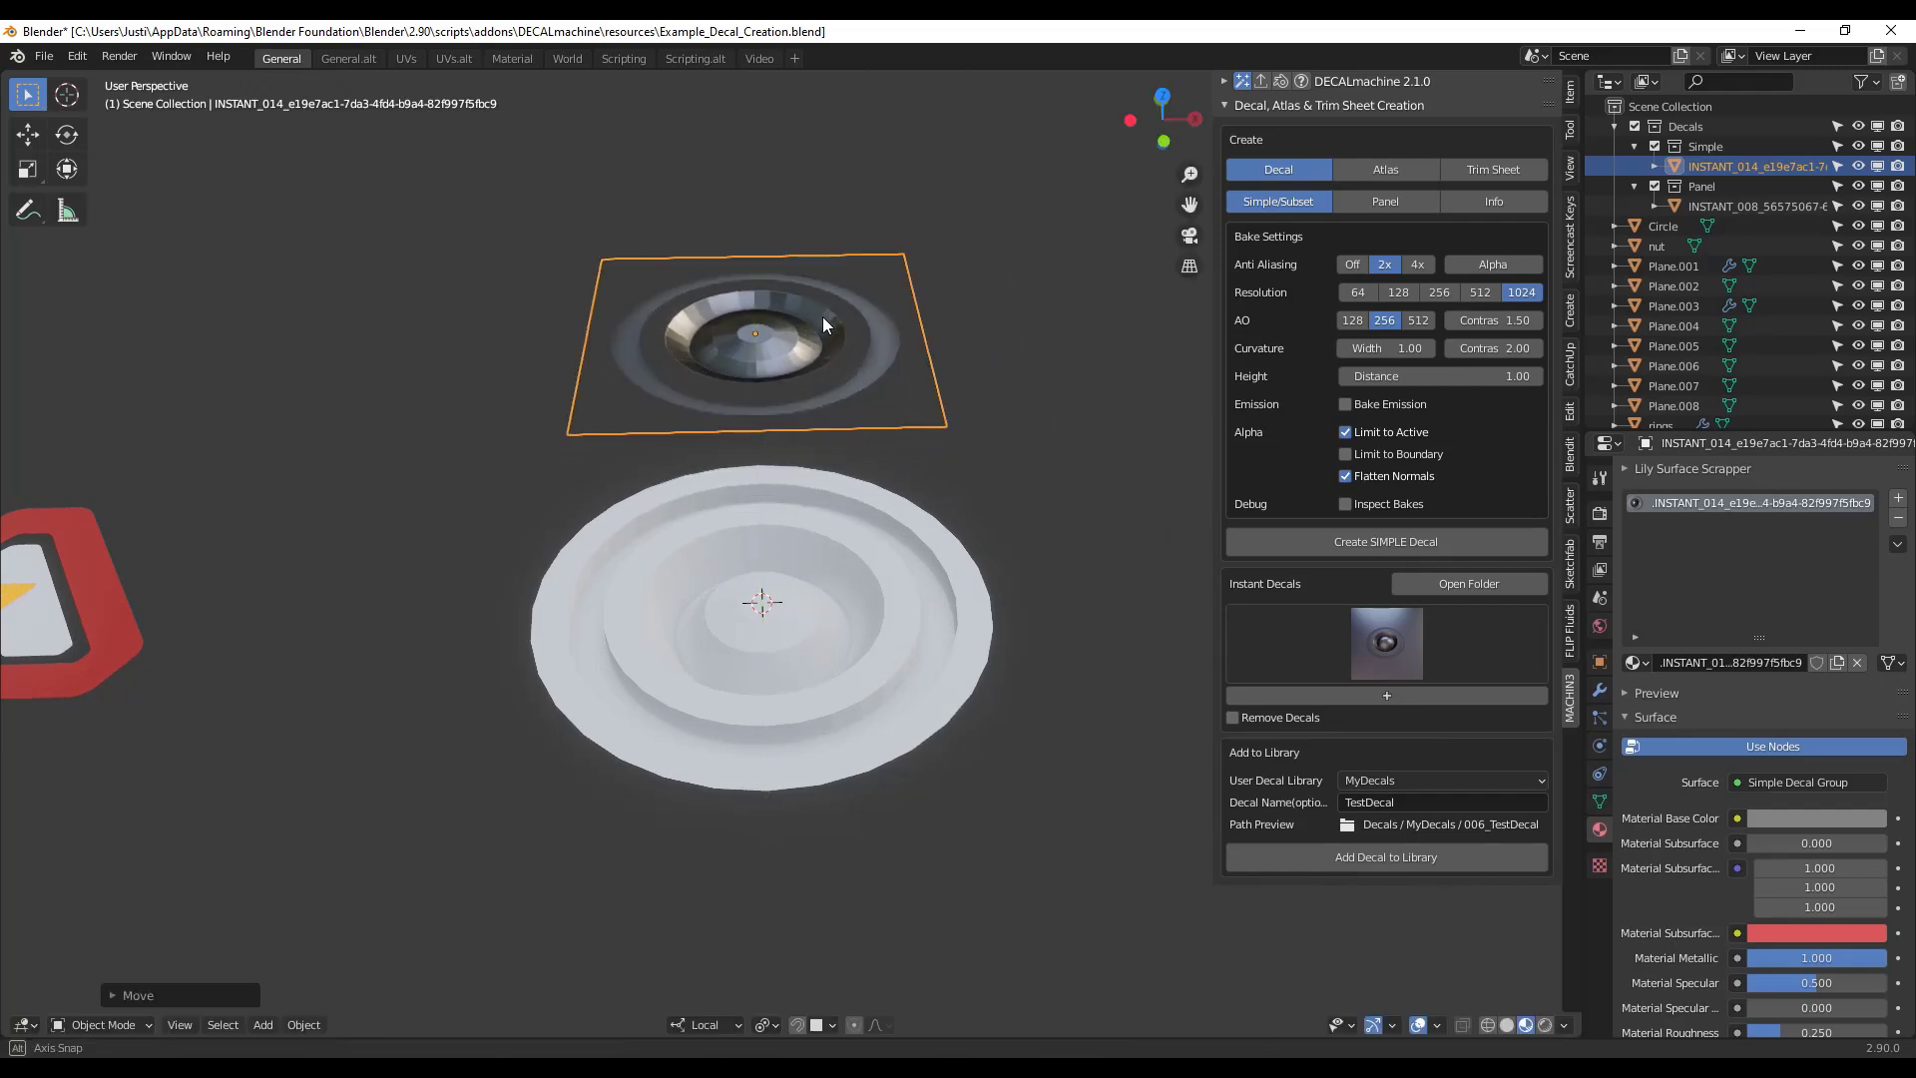
- Examine the baked decal up close and view the saved thumbnails in the instant decal library
scroll(810, 267, up, 4)
middle_drag(826, 794, 938, 367)
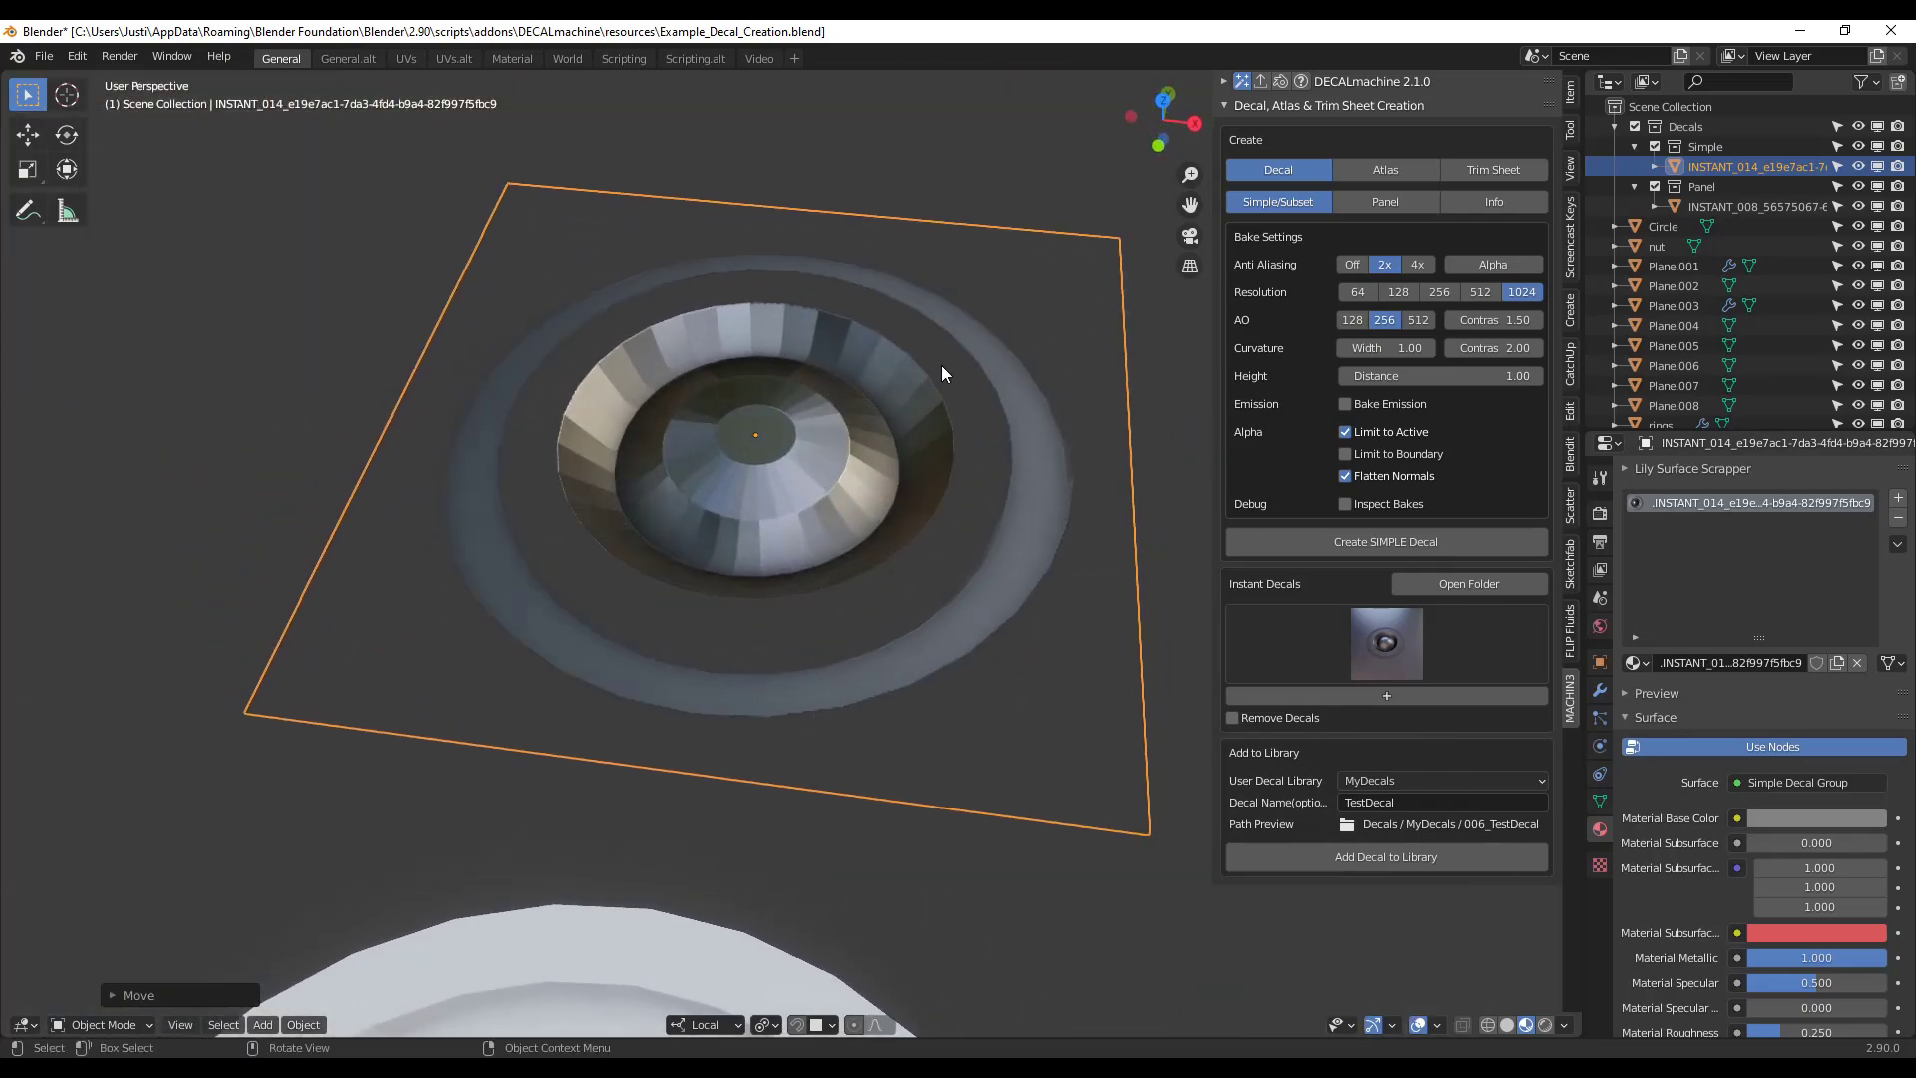
scroll(772, 298, up, 3)
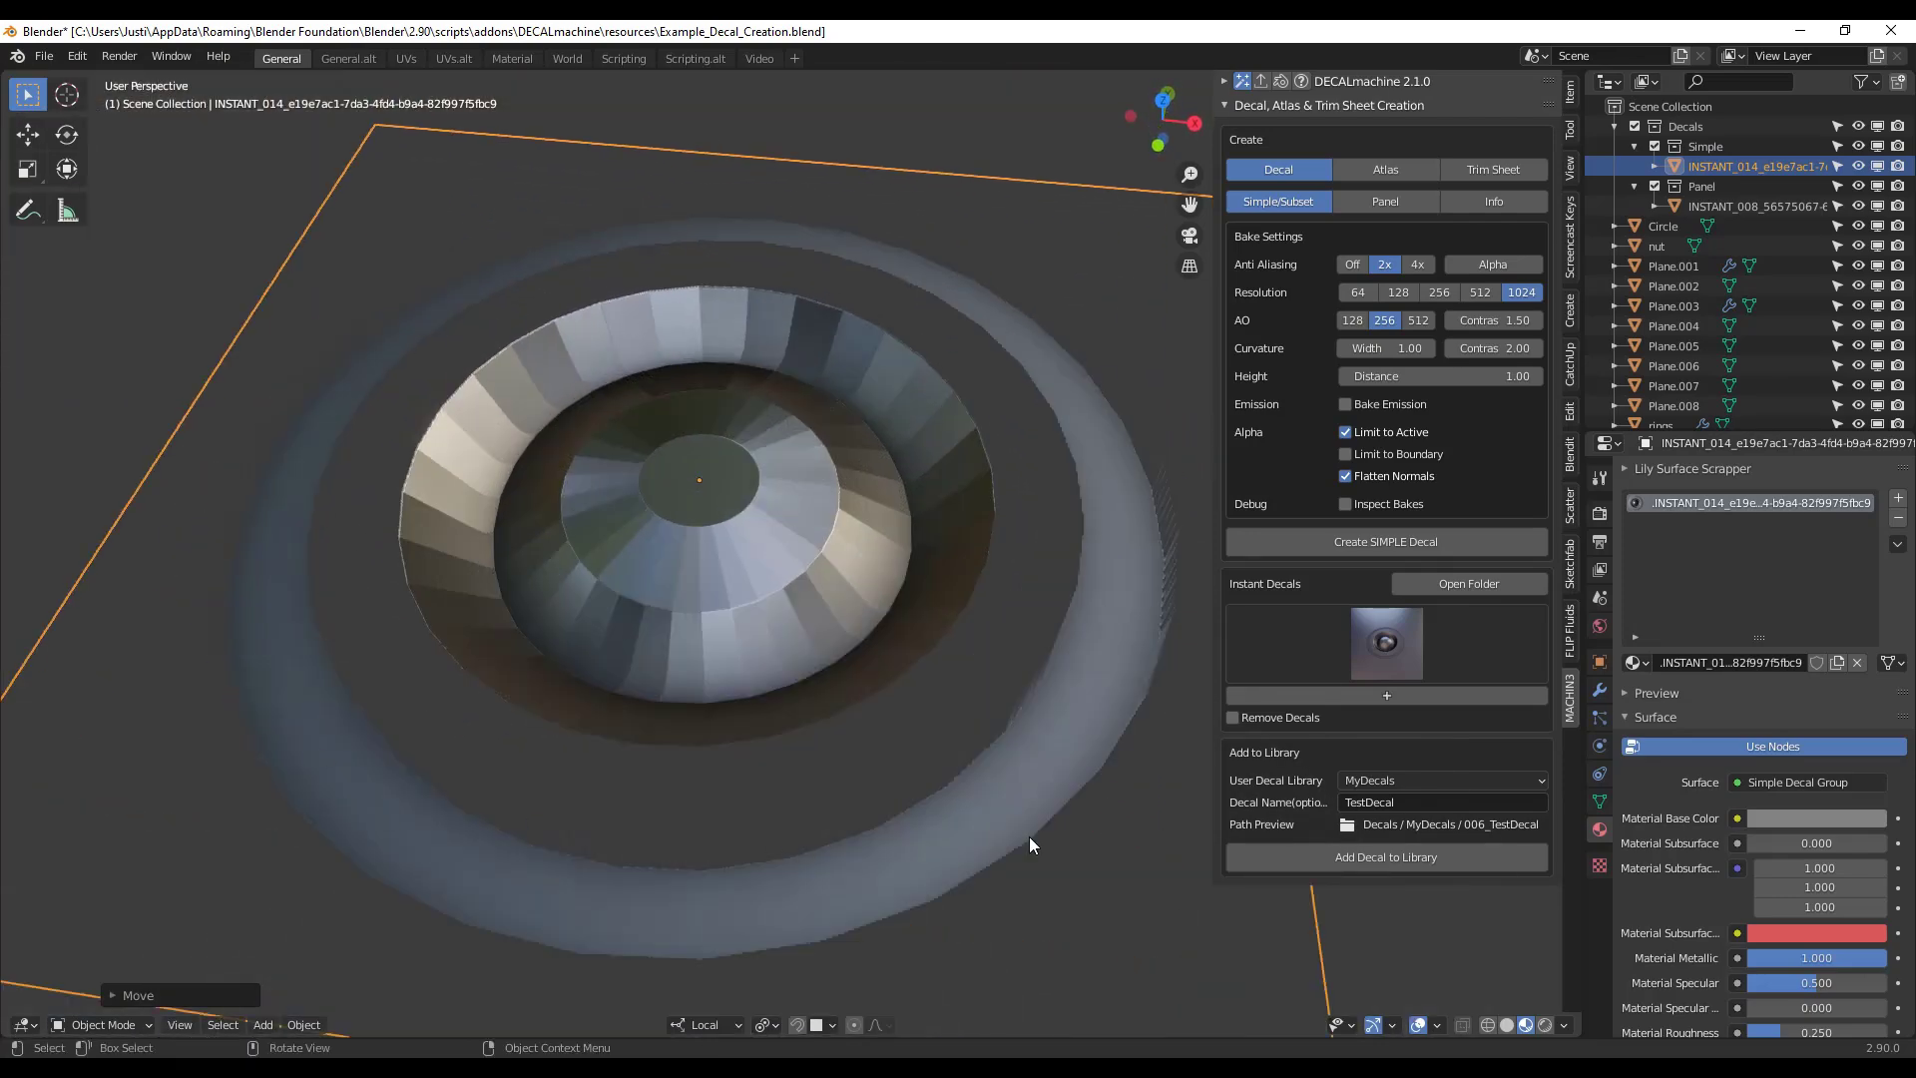
scroll(857, 626, down, 8)
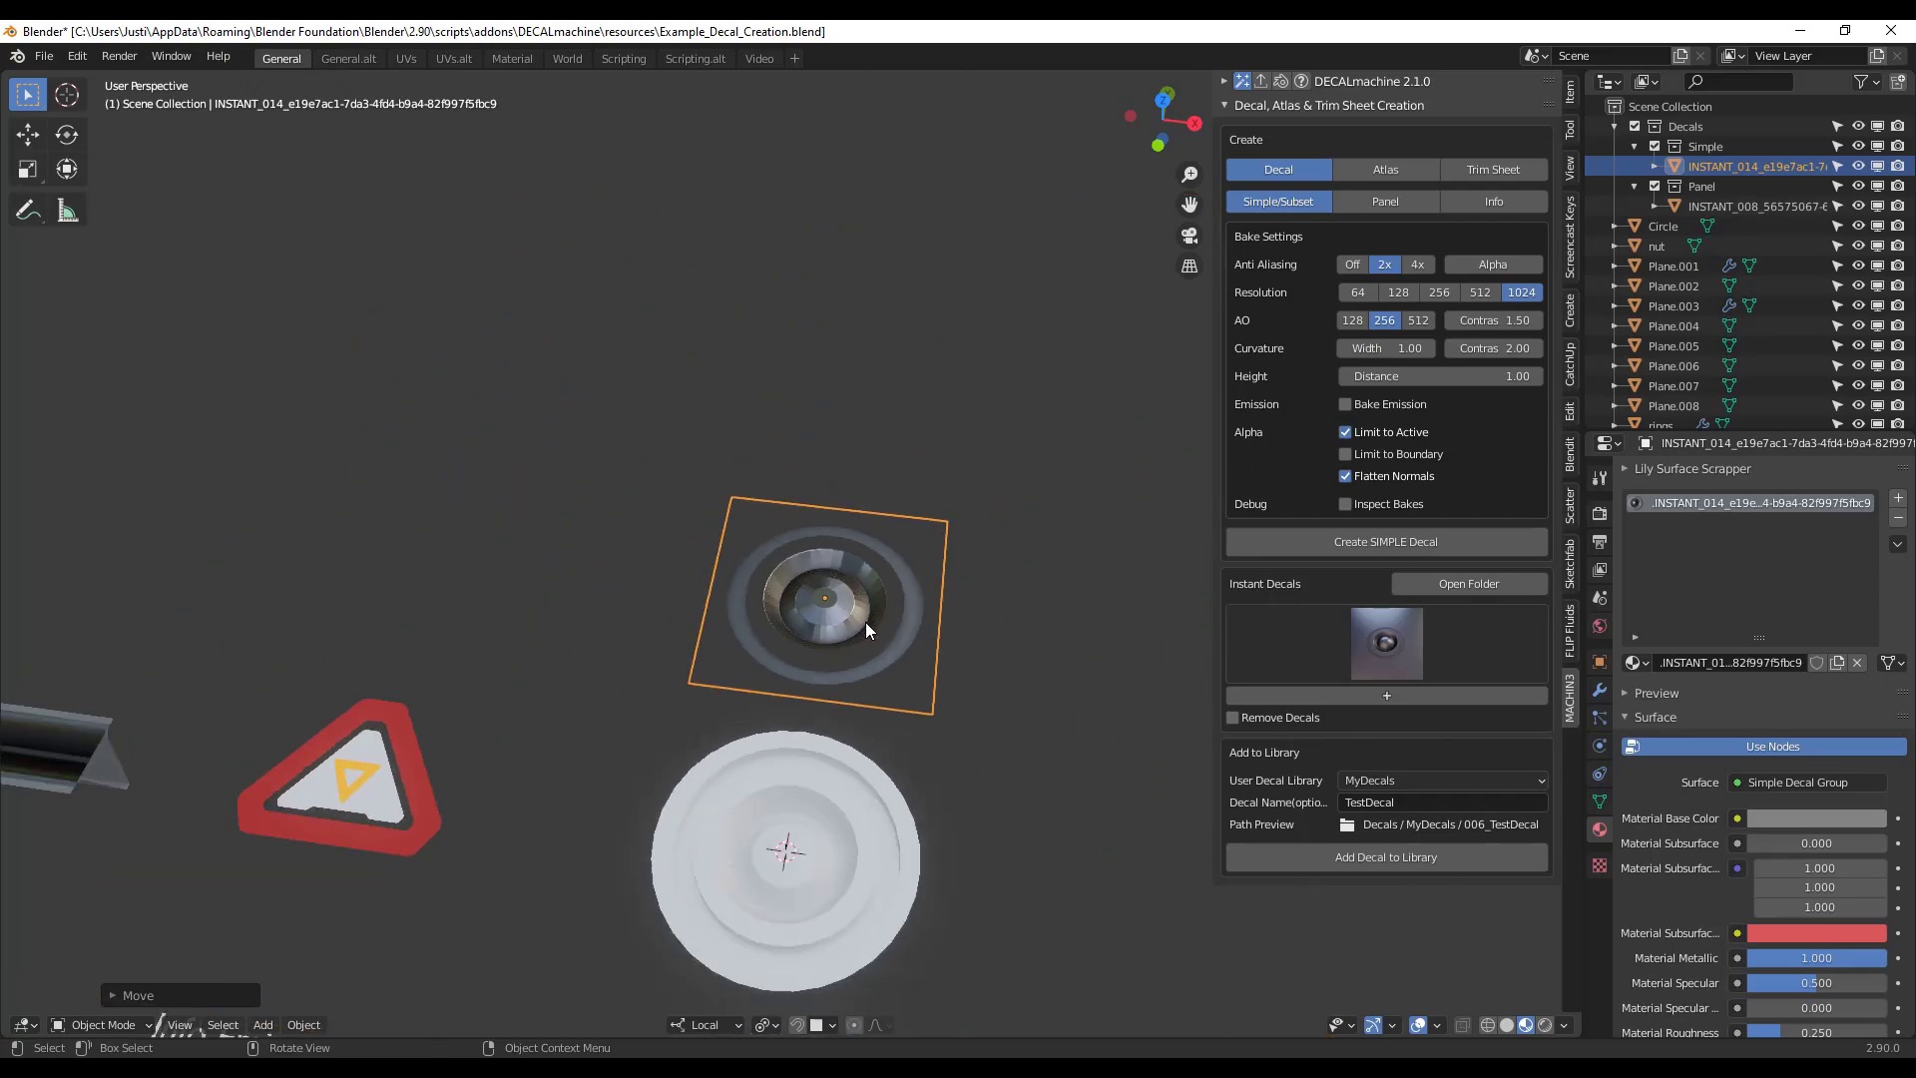
click(1390, 642)
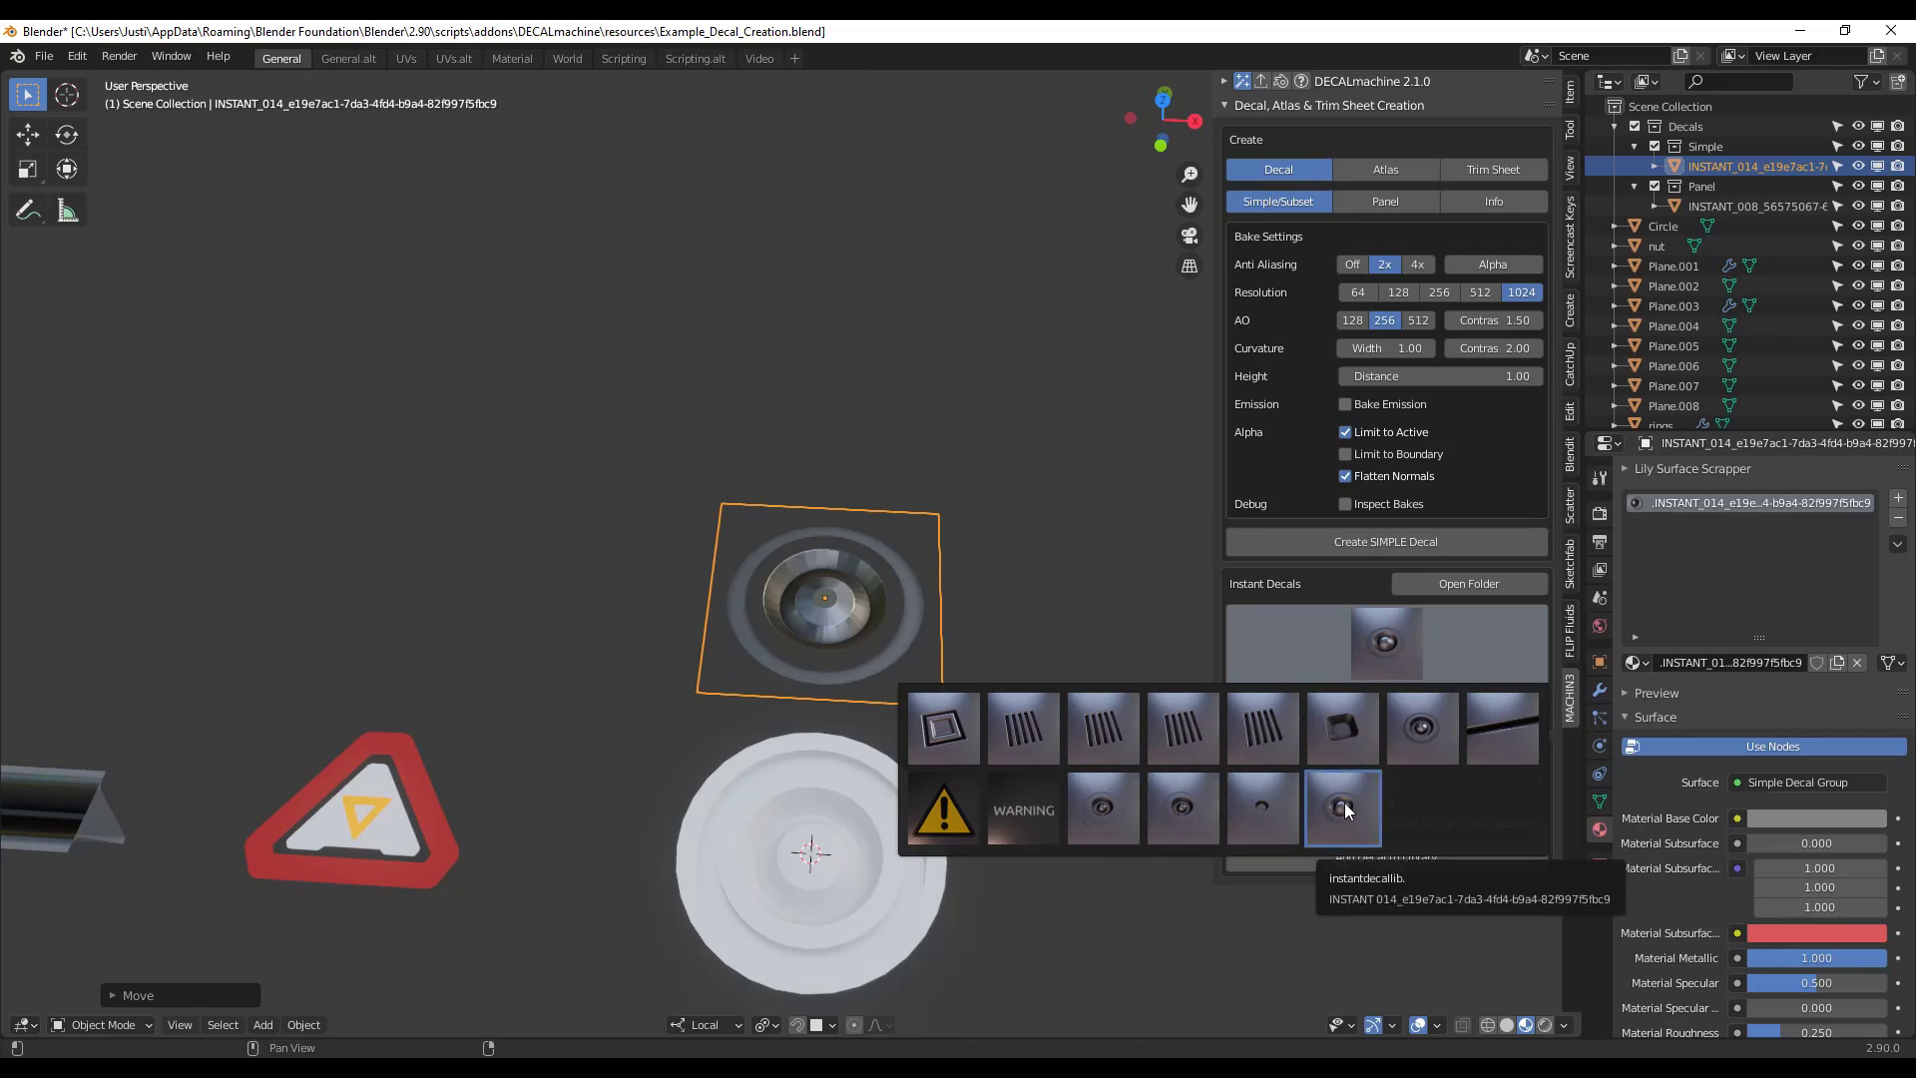
- Add a monkey mesh and move it along the local X axis to clear space beside the circle
scroll(539, 556, down, 5)
scroll(858, 609, up, 4)
key(shift+a)
mouse_move(823, 654)
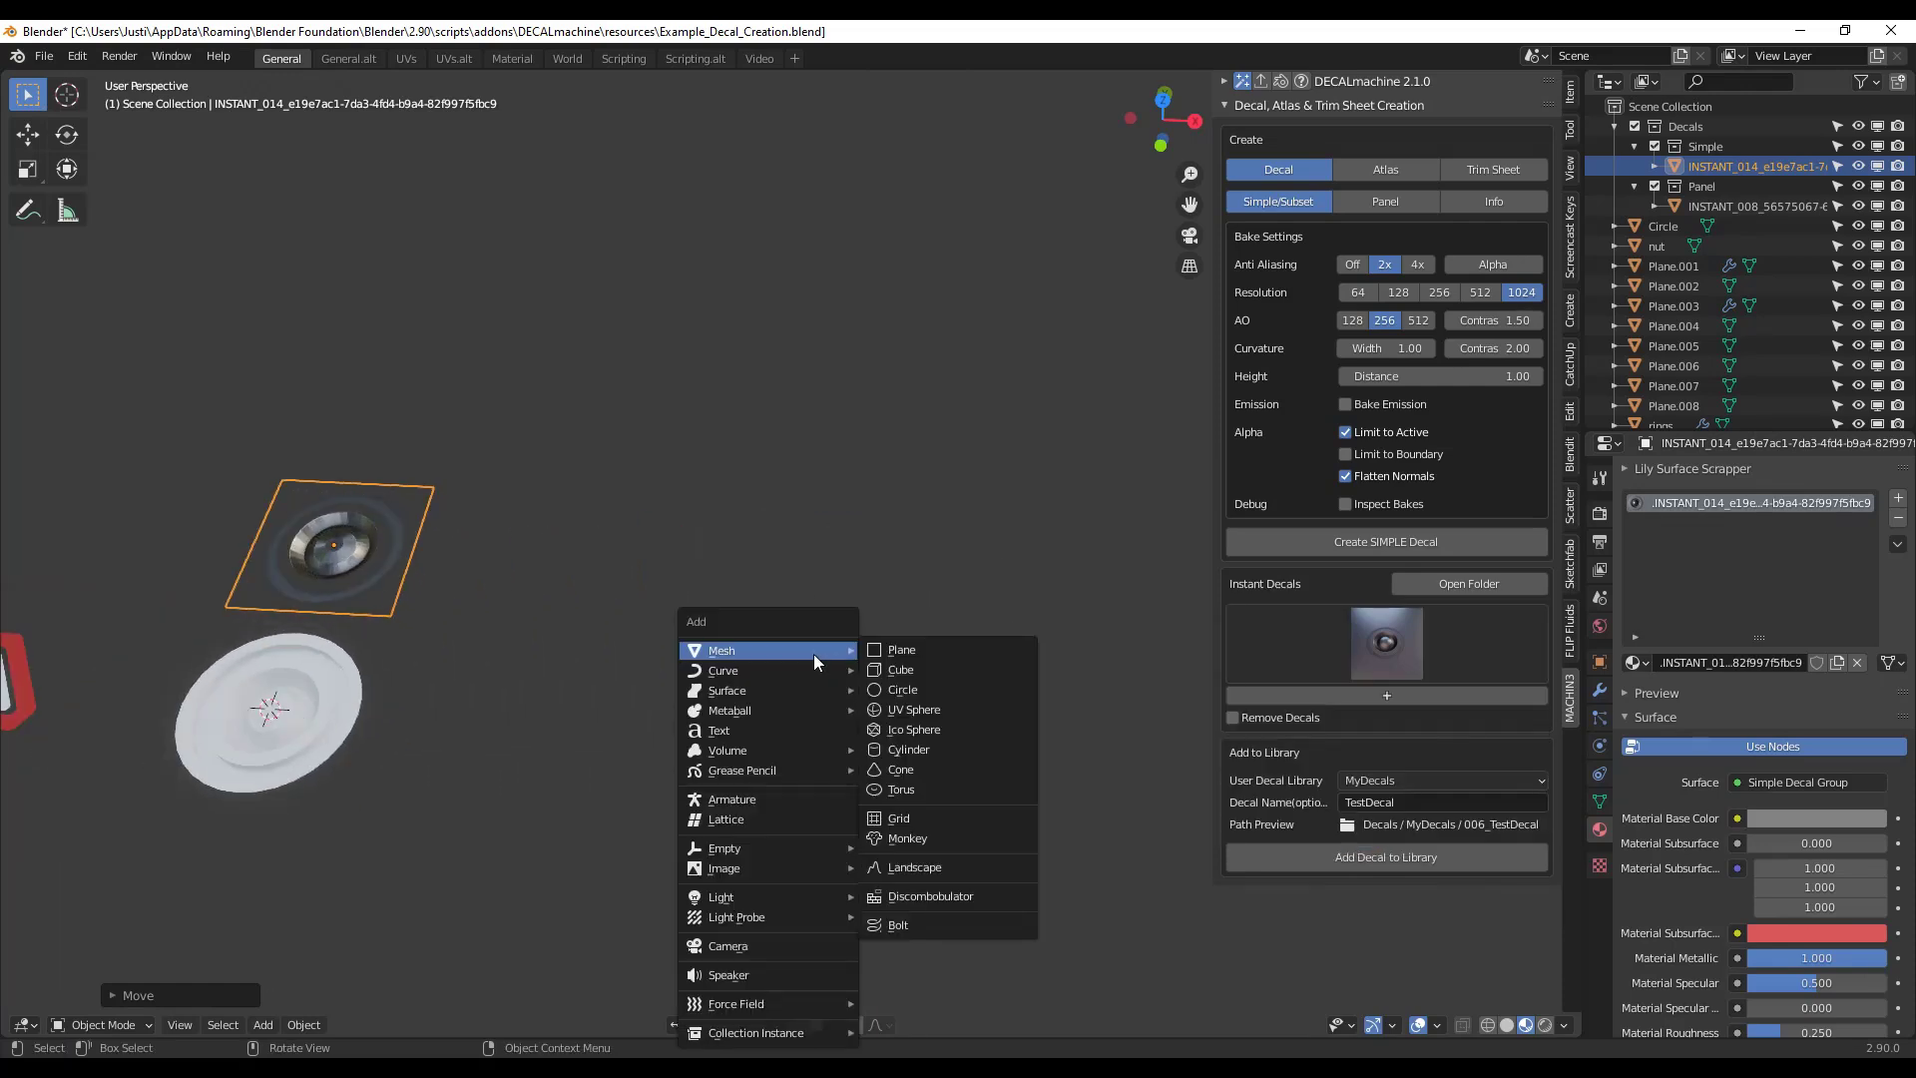
click(930, 841)
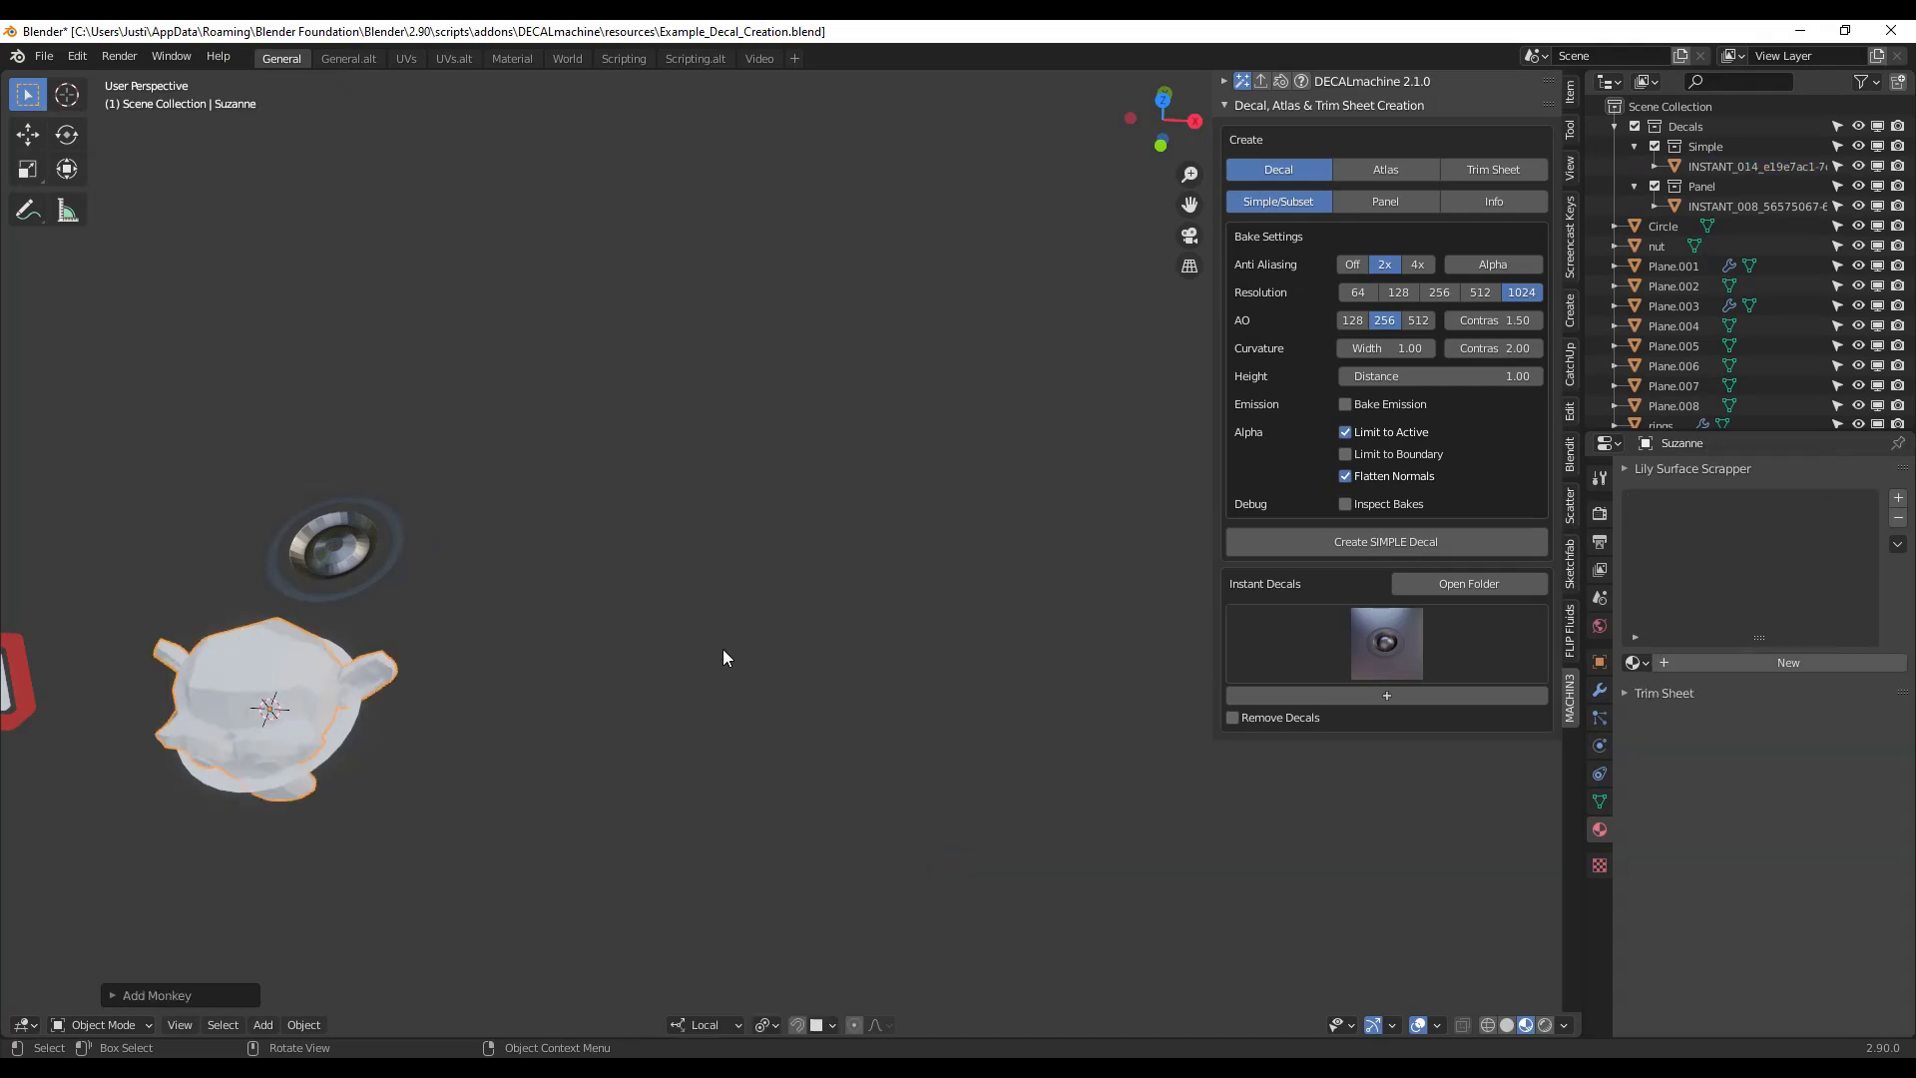
key(g)
key(x)
key(x)
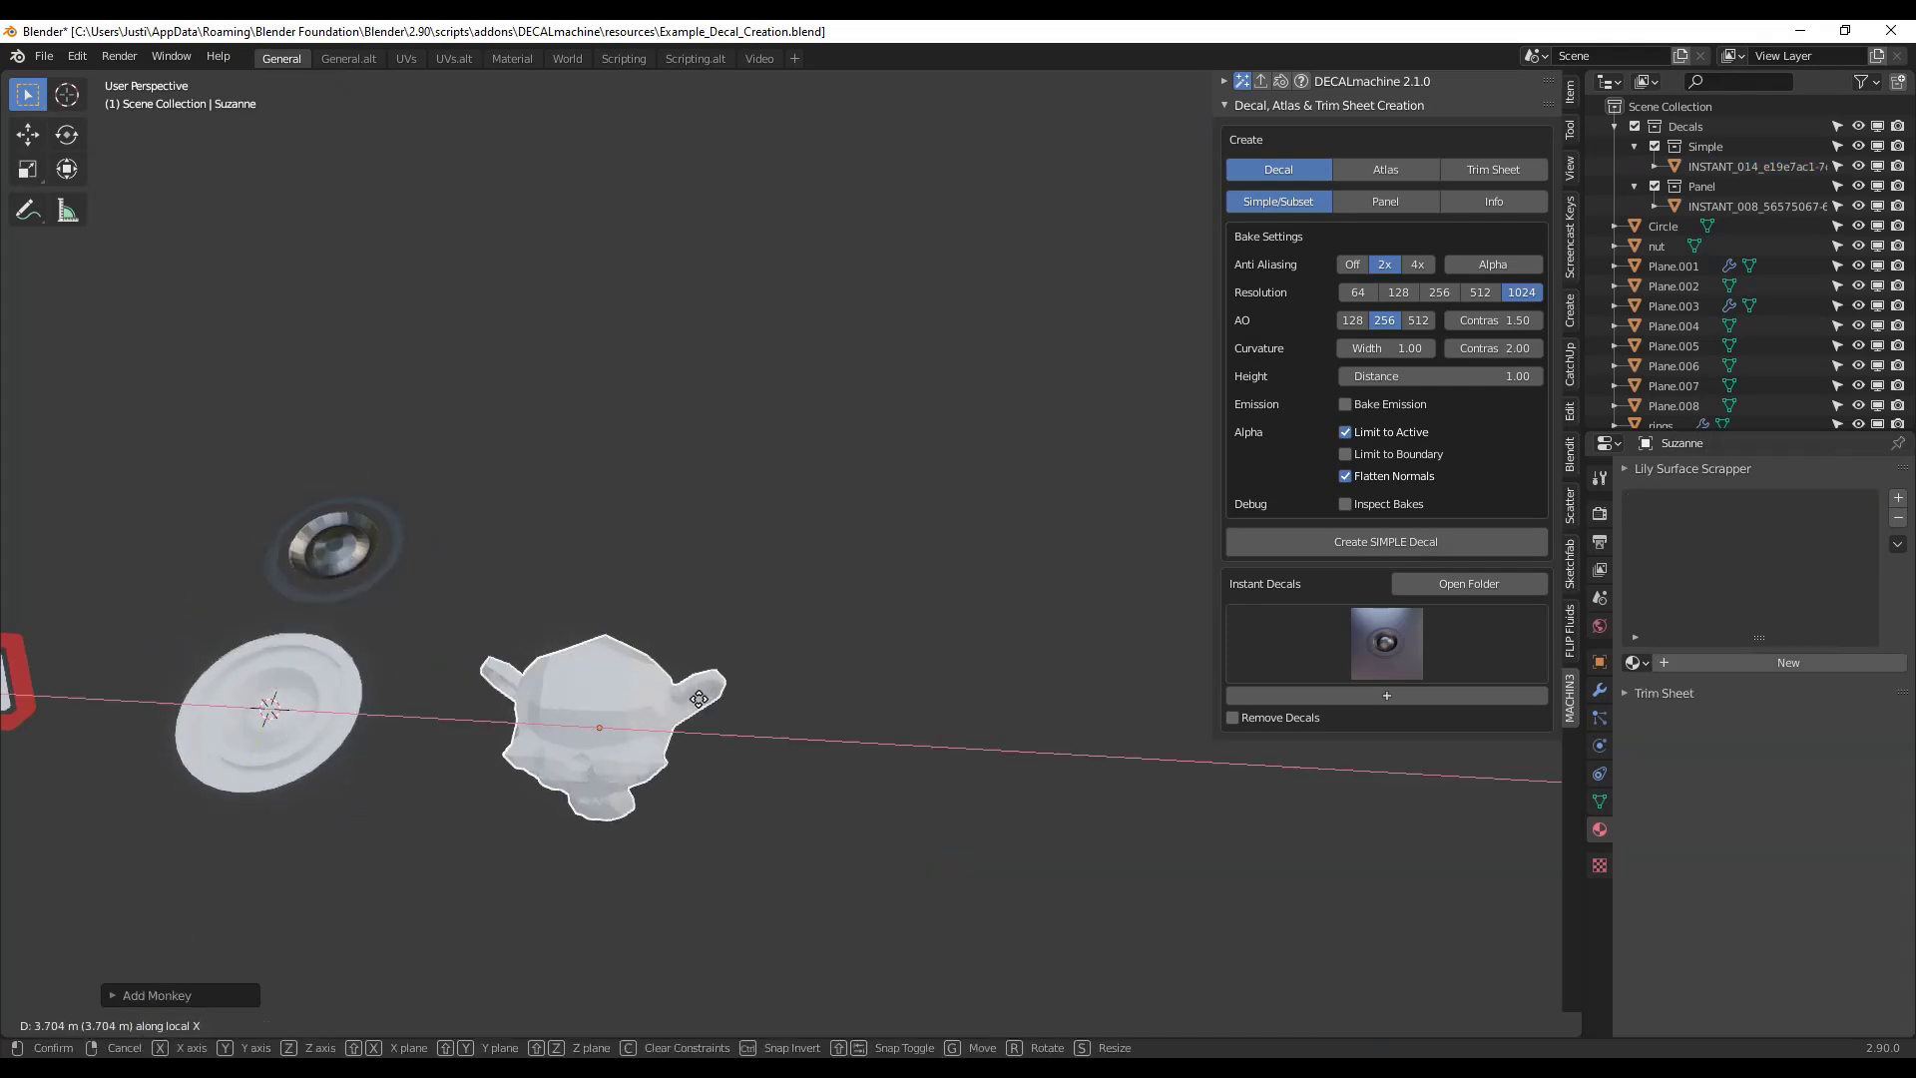
click(734, 682)
- Raise the monkey head along the Z axis
mouse_move(671, 675)
middle_down()
mouse_move(680, 793)
mouse_move(682, 658)
middle_up()
key(g)
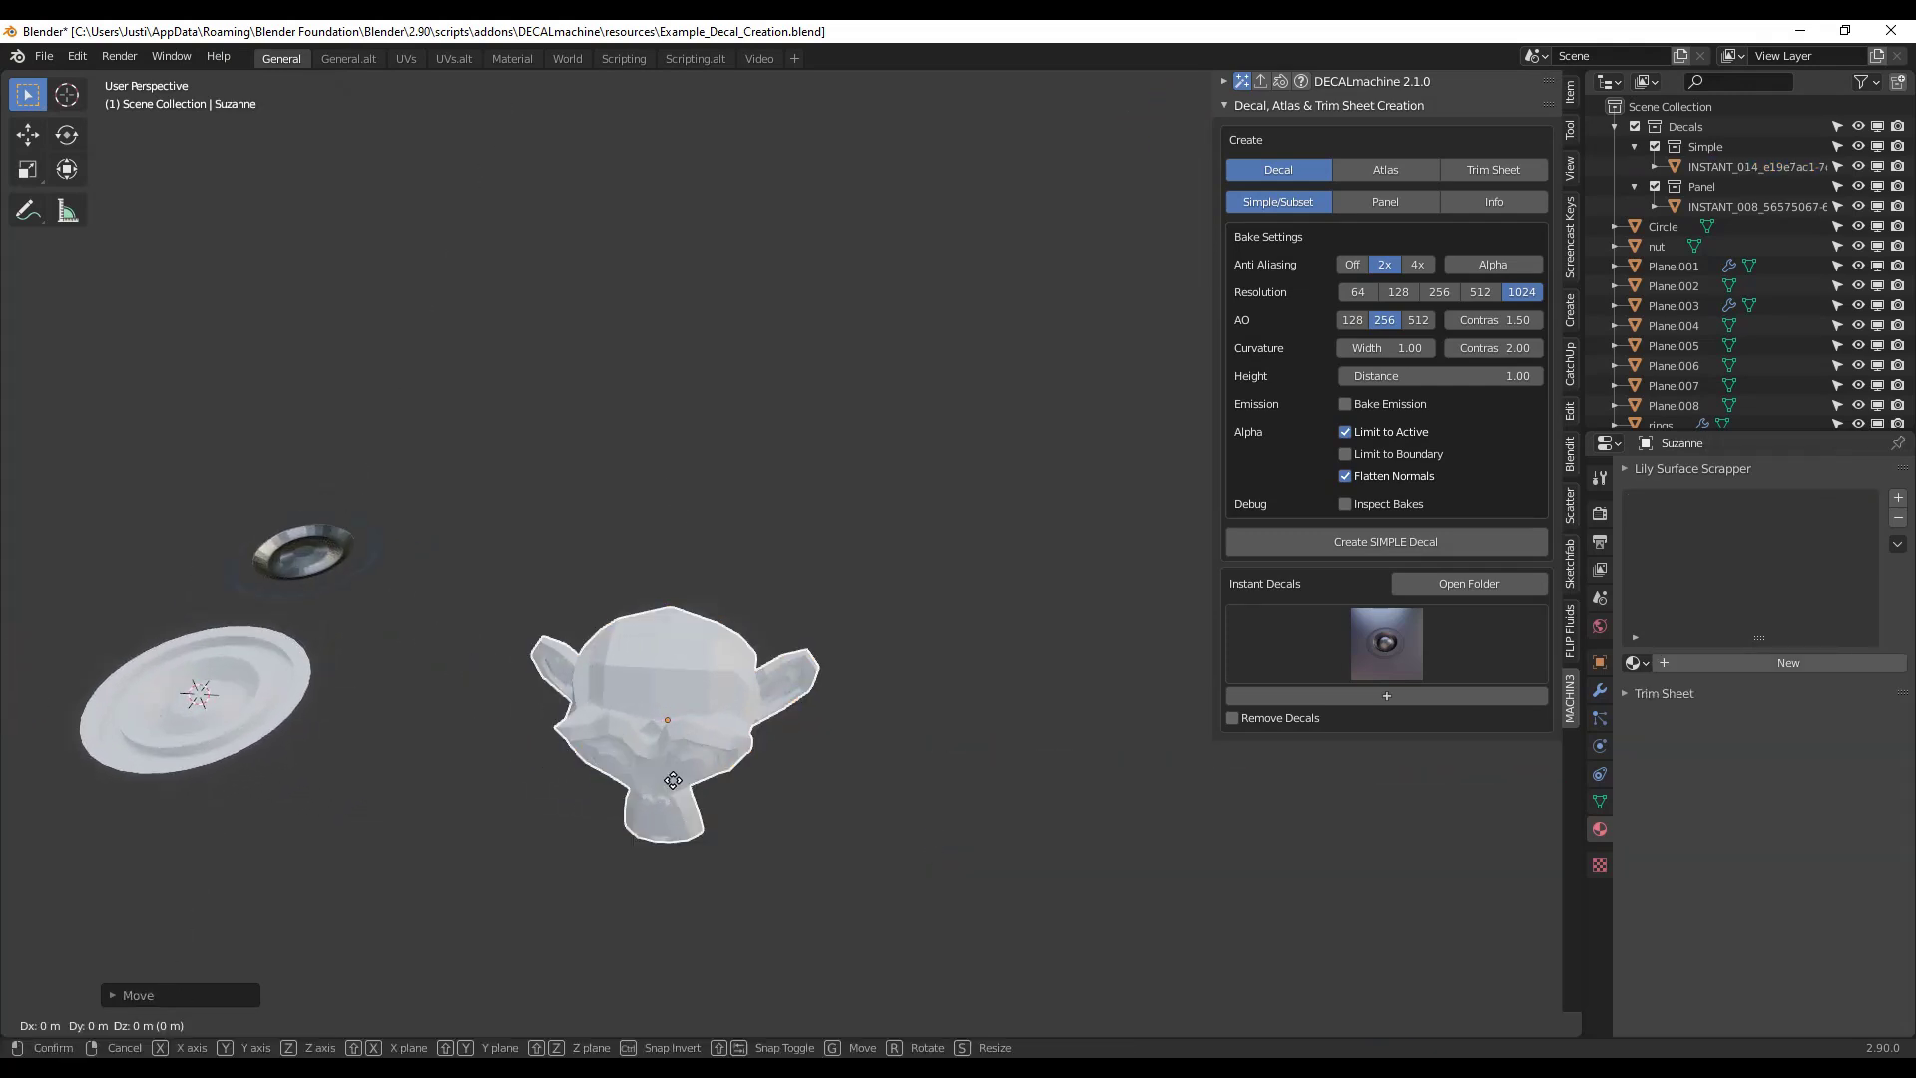
key(z)
key(z)
click(682, 658)
- Apply smooth shading to the monkey head and view it from the front
scroll(624, 546, up, 3)
right_click(644, 538)
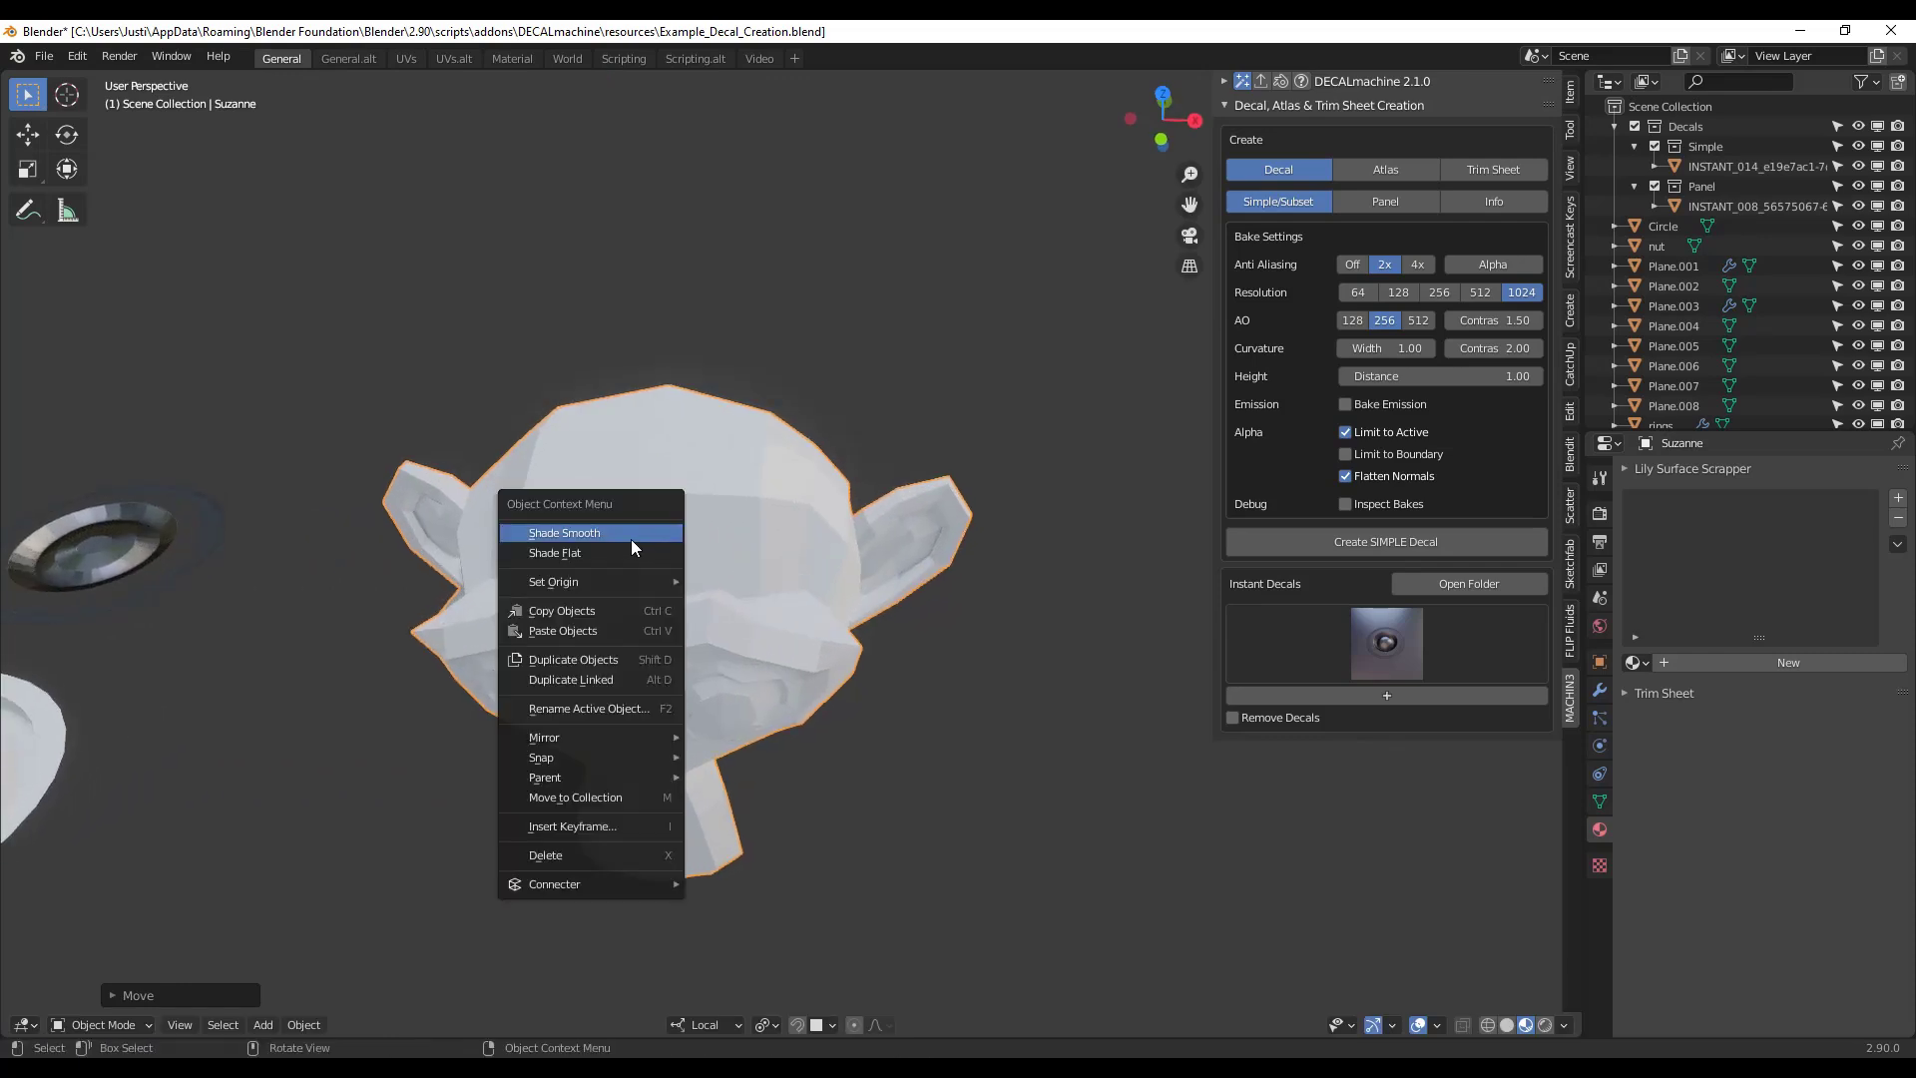
click(615, 535)
middle_drag(632, 548, 620, 428)
scroll(724, 503, down, 4)
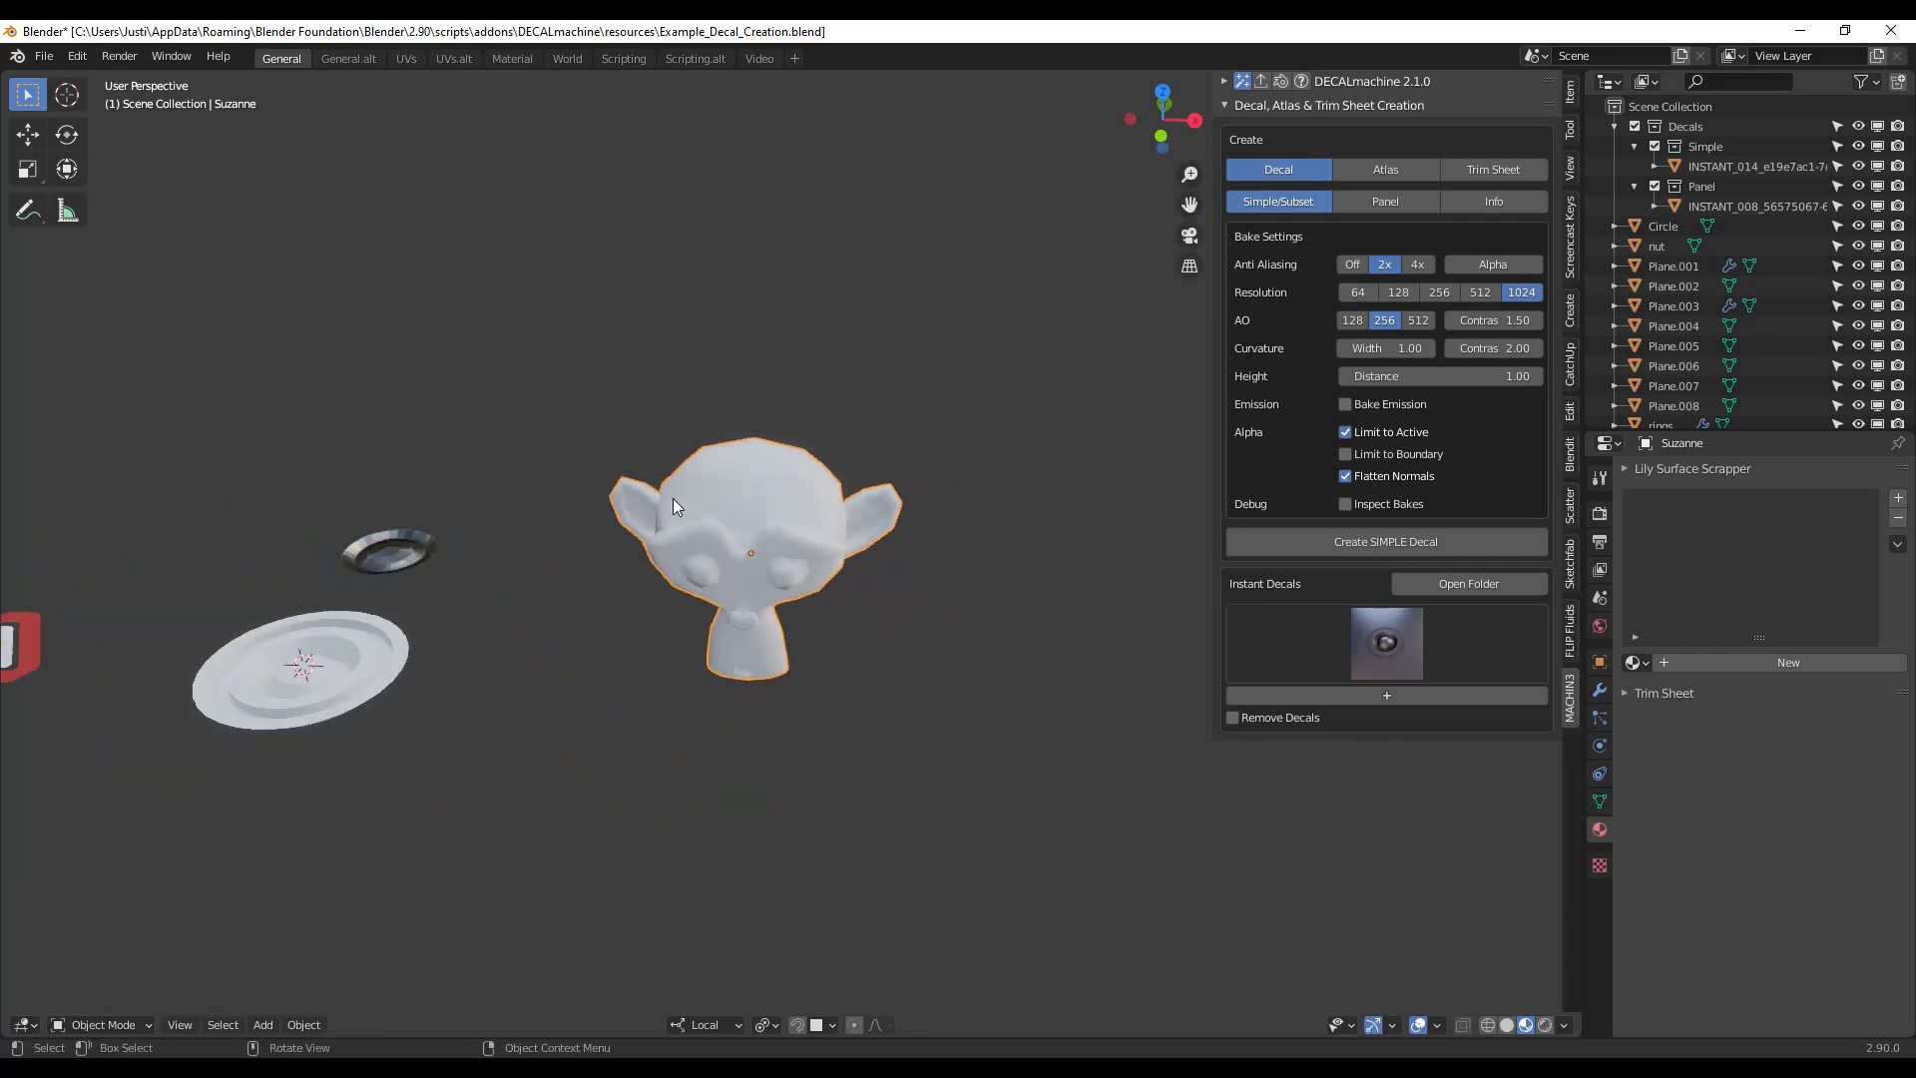
scroll(675, 517, up, 2)
middle_drag(673, 519, 798, 524)
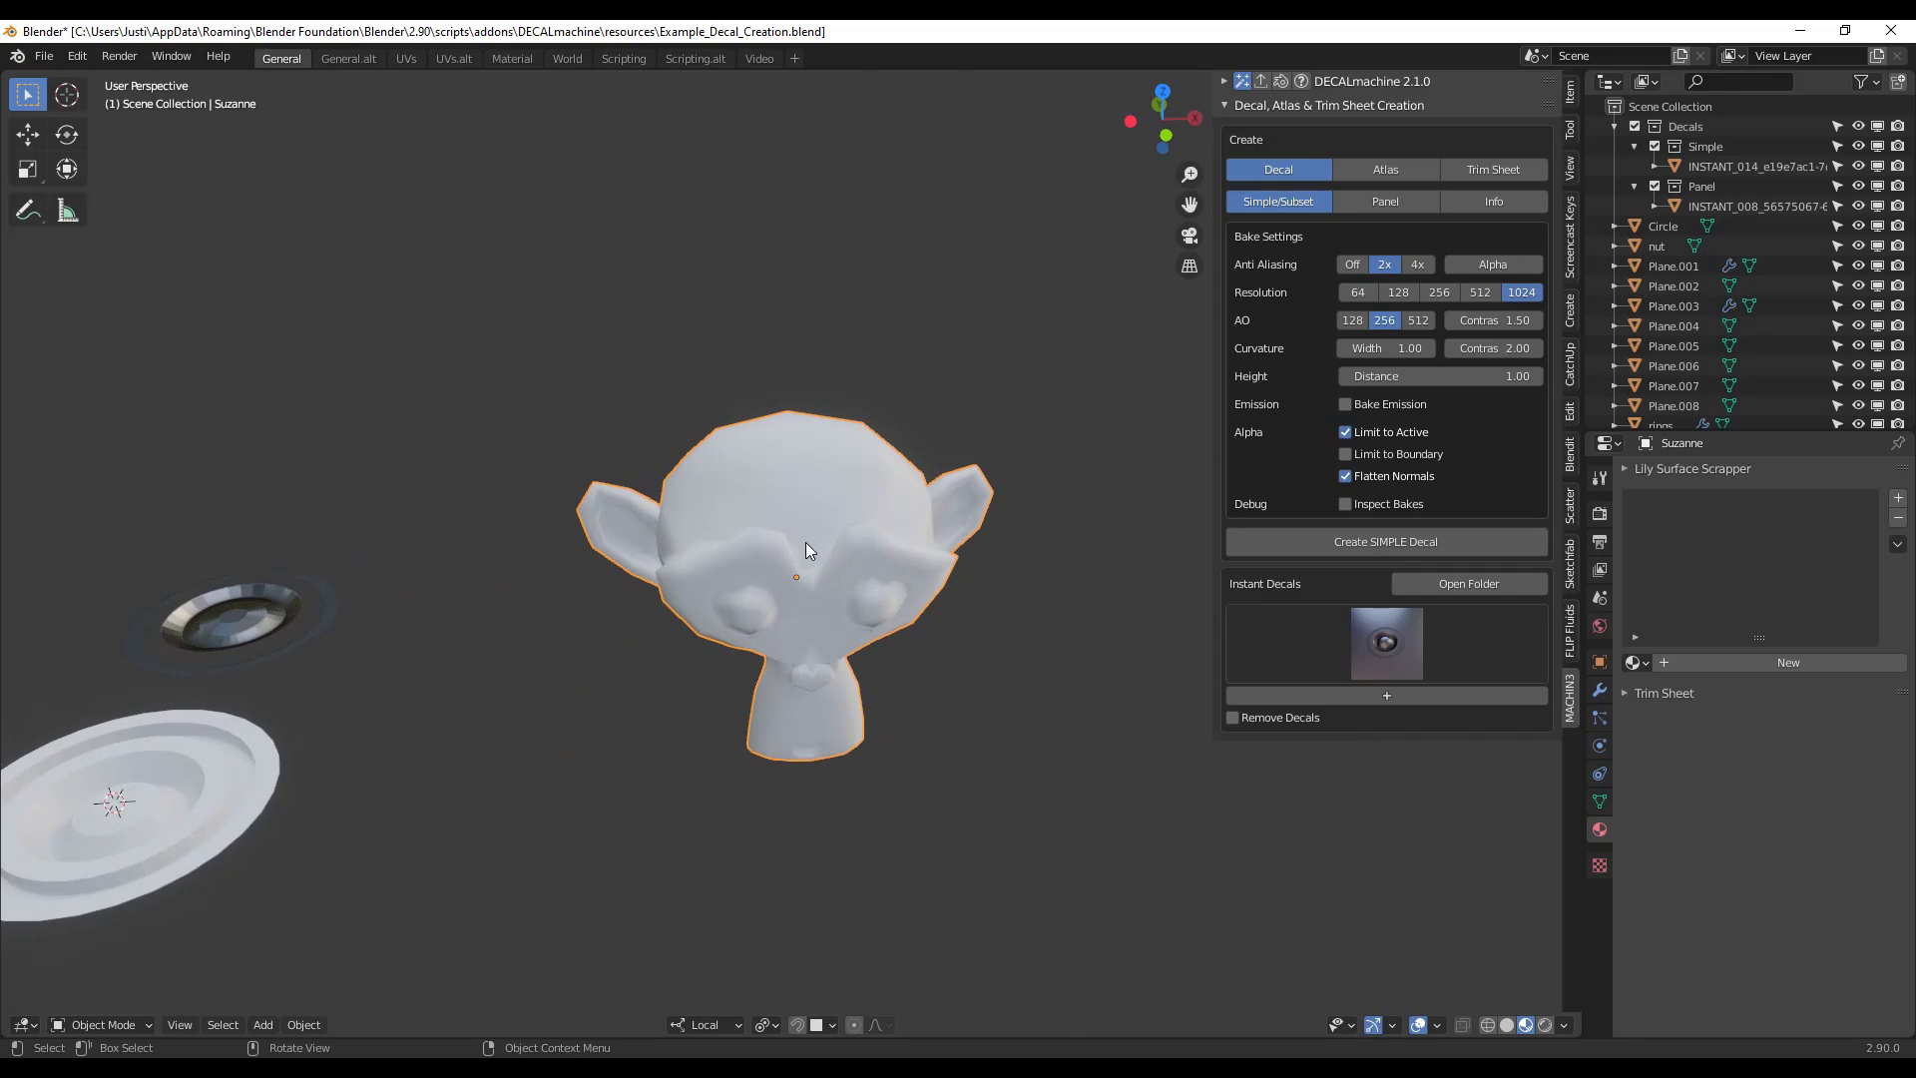
- Give the monkey head a new material with a blue base color and a roughness of 0.223
click(1678, 665)
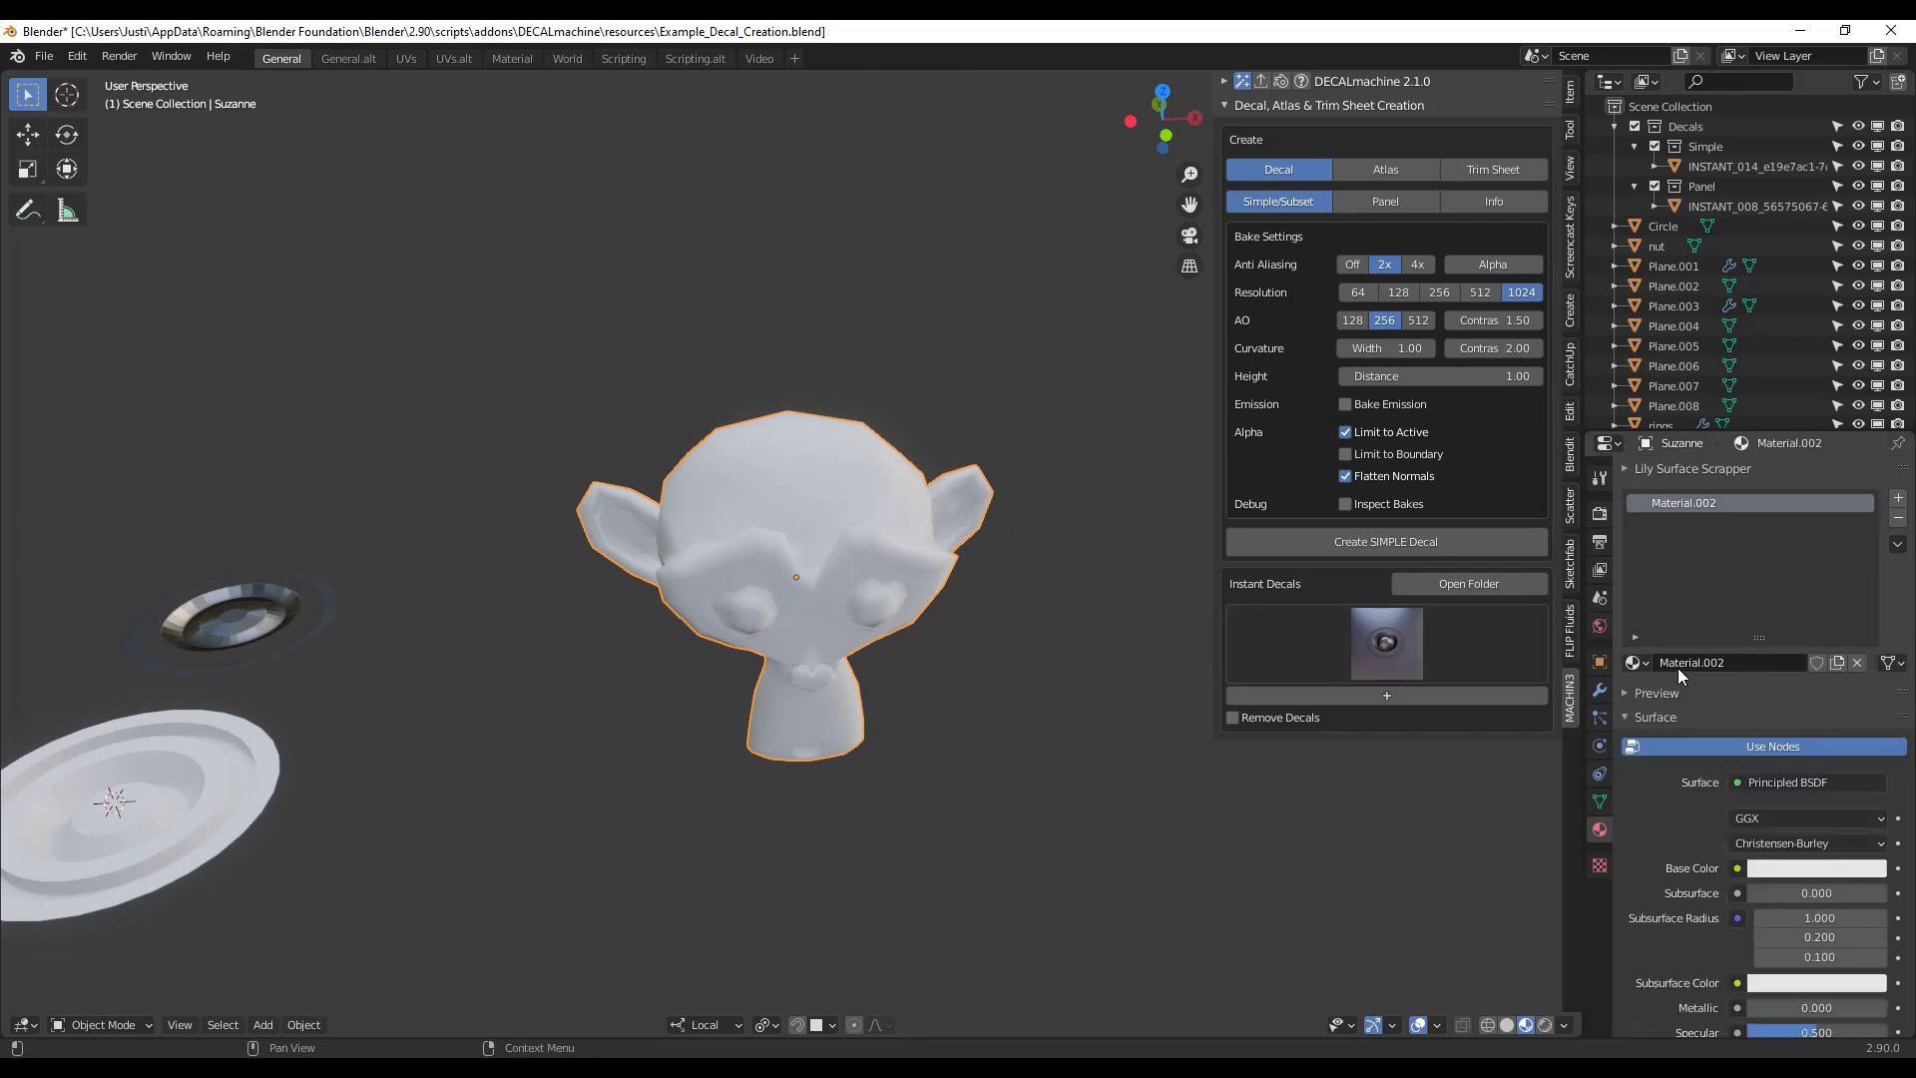
click(1766, 868)
drag(1786, 653, 1835, 621)
scroll(1792, 898, down, 4)
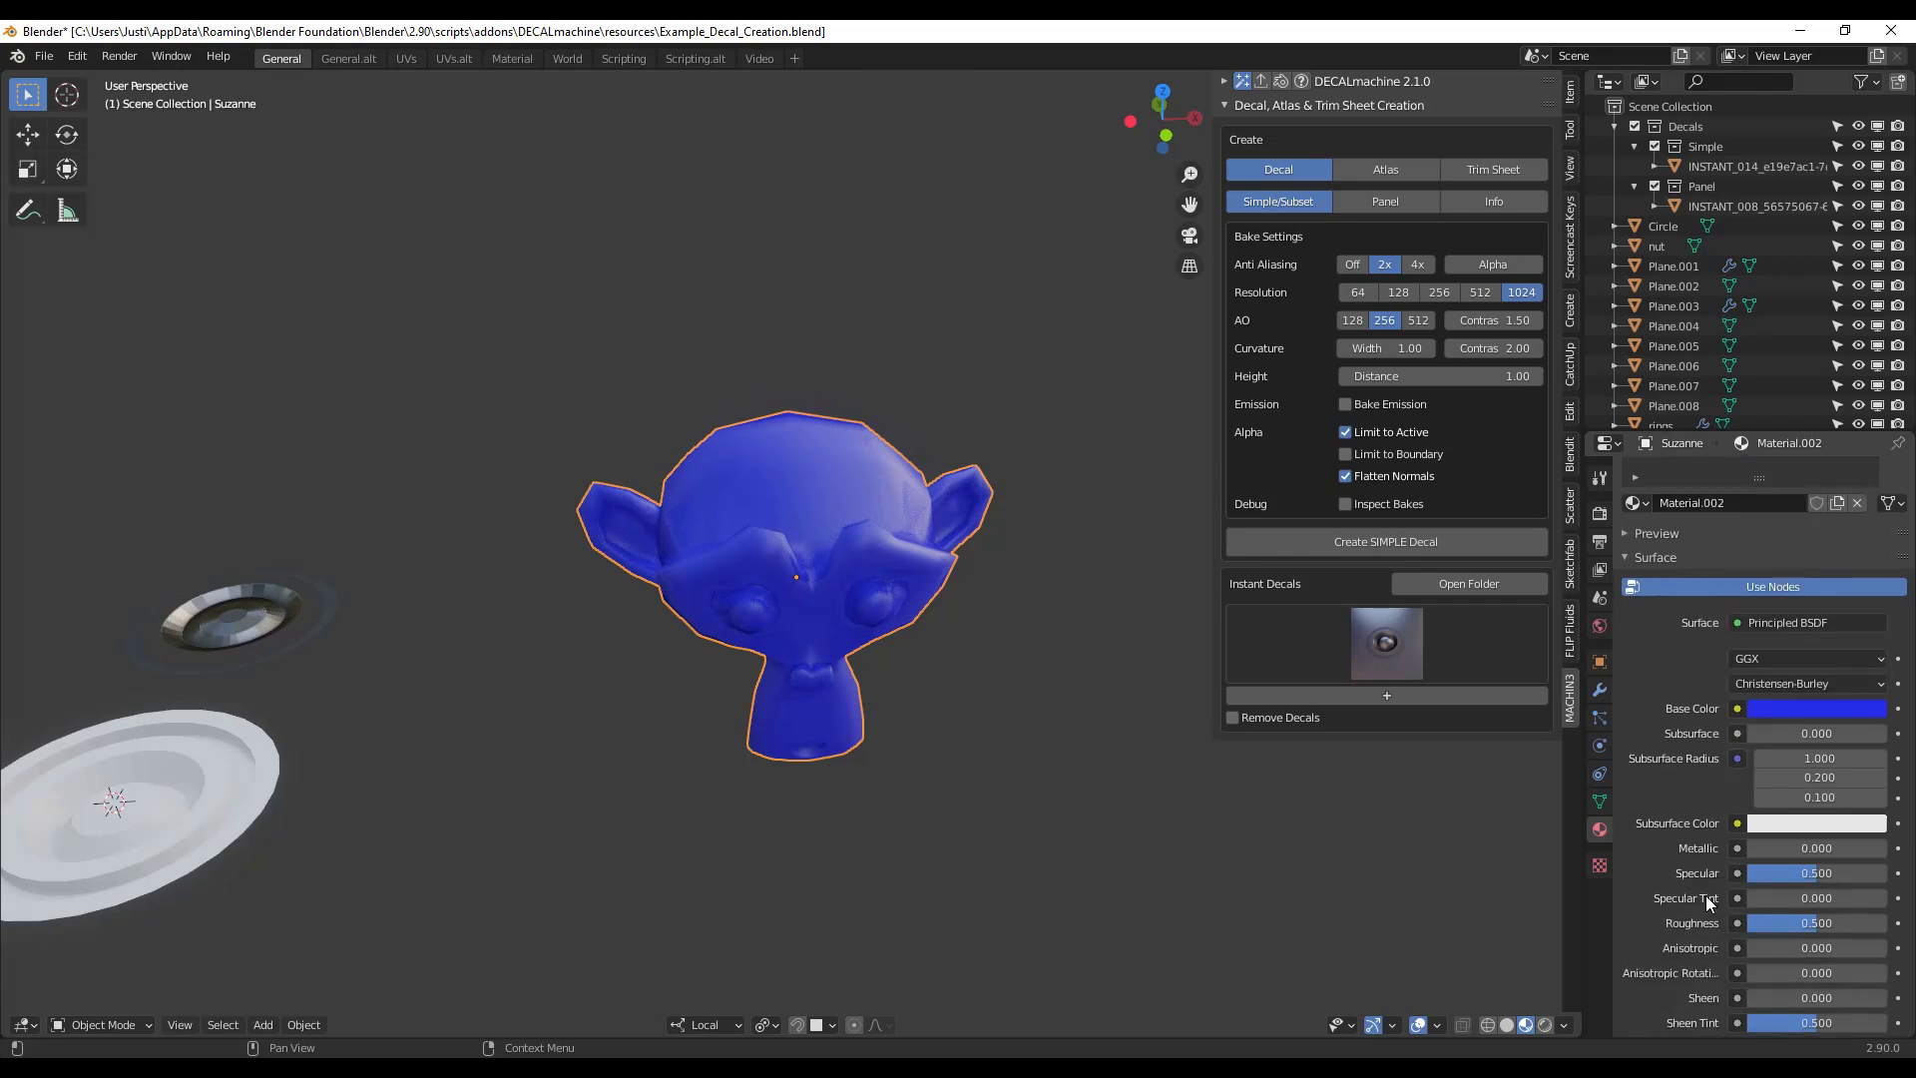
drag(1816, 923, 1778, 923)
click(889, 726)
middle_drag(822, 563, 768, 602)
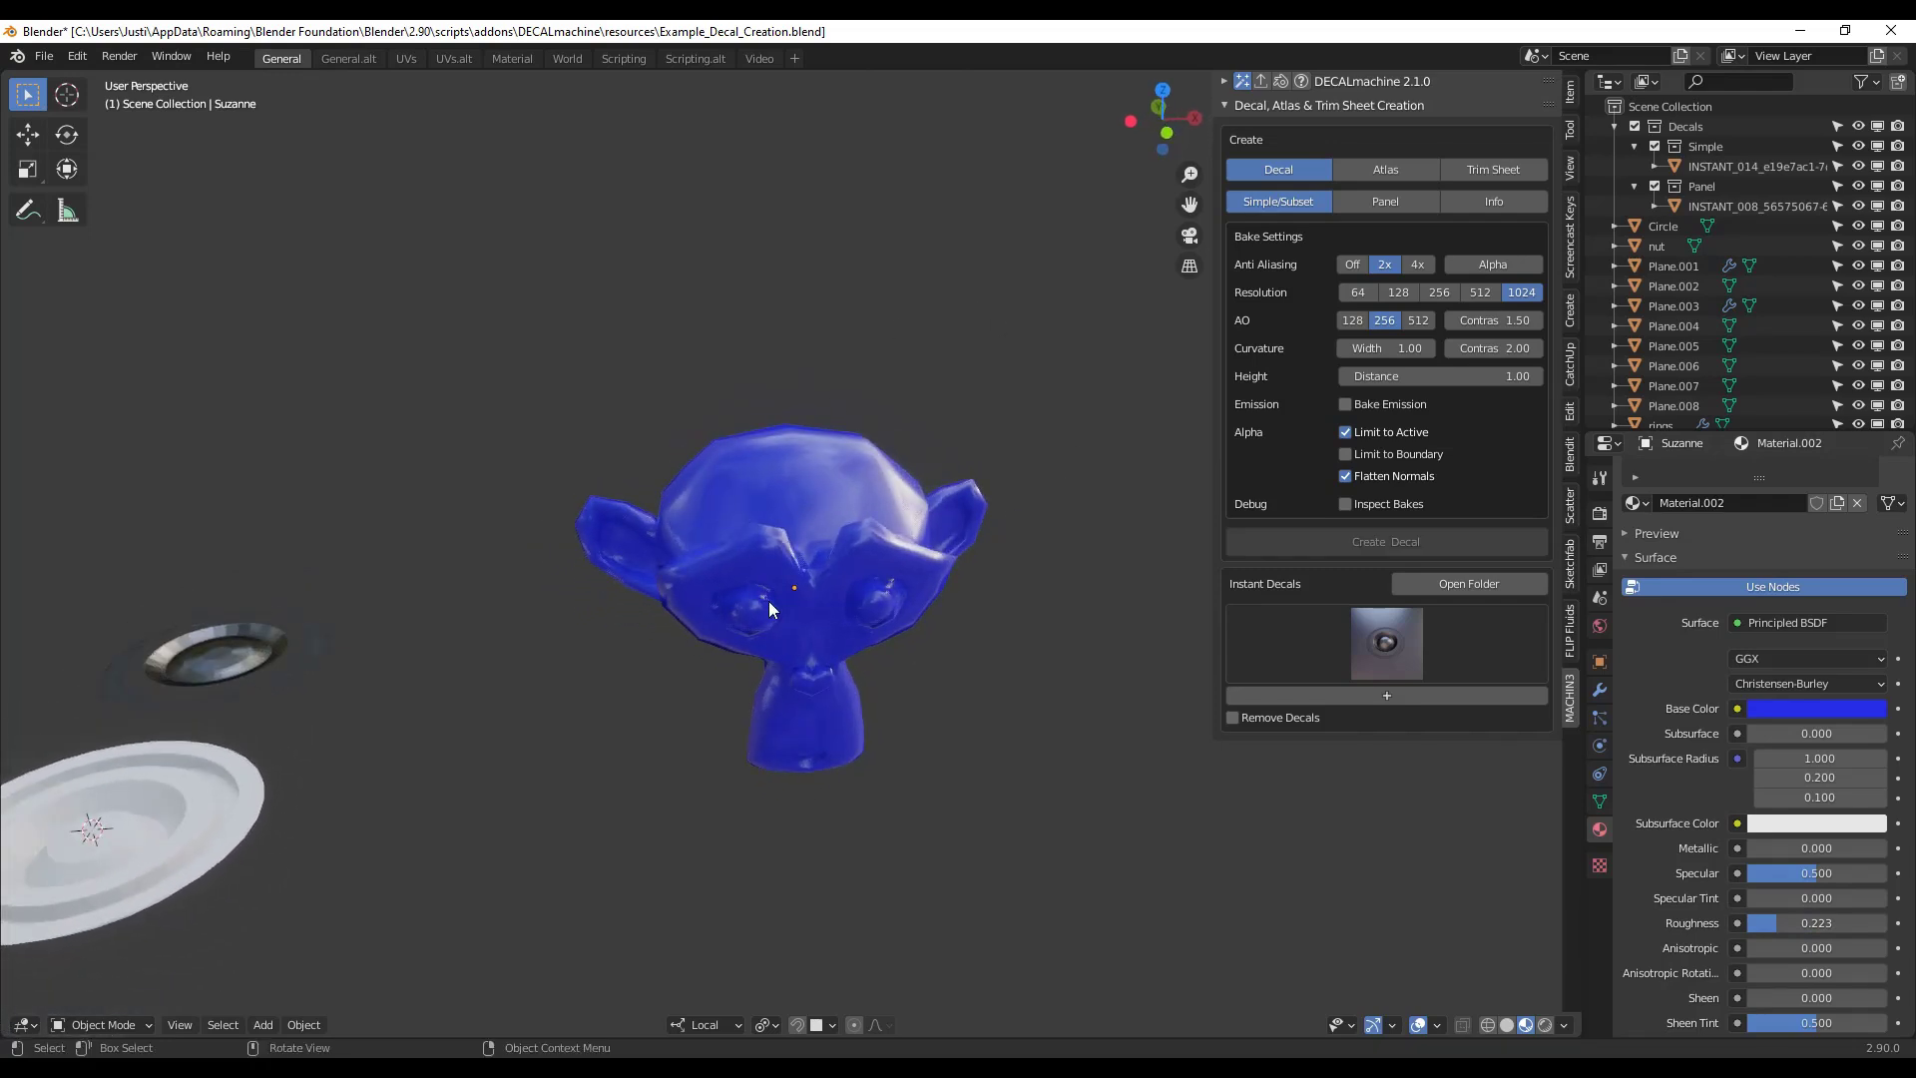
- Shift the monkey head along its local X axis
click(774, 597)
key(g)
key(x)
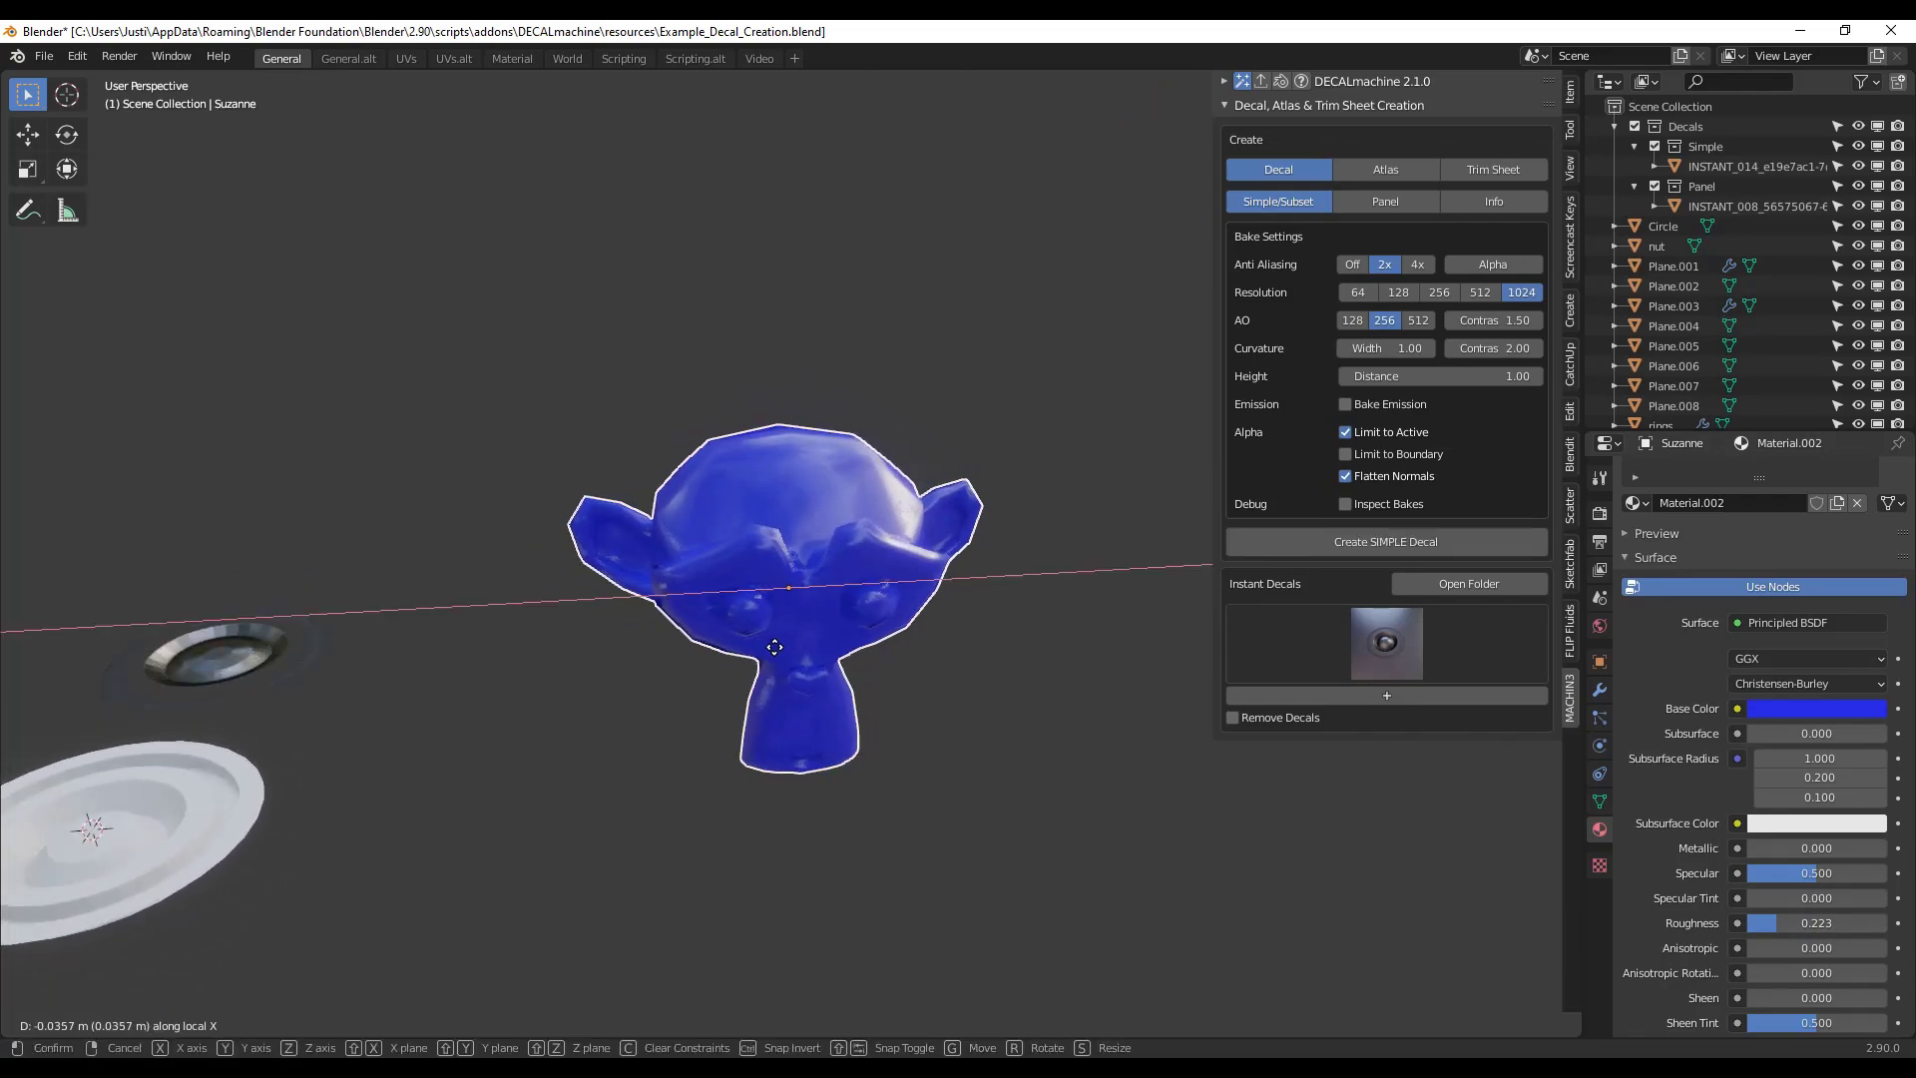
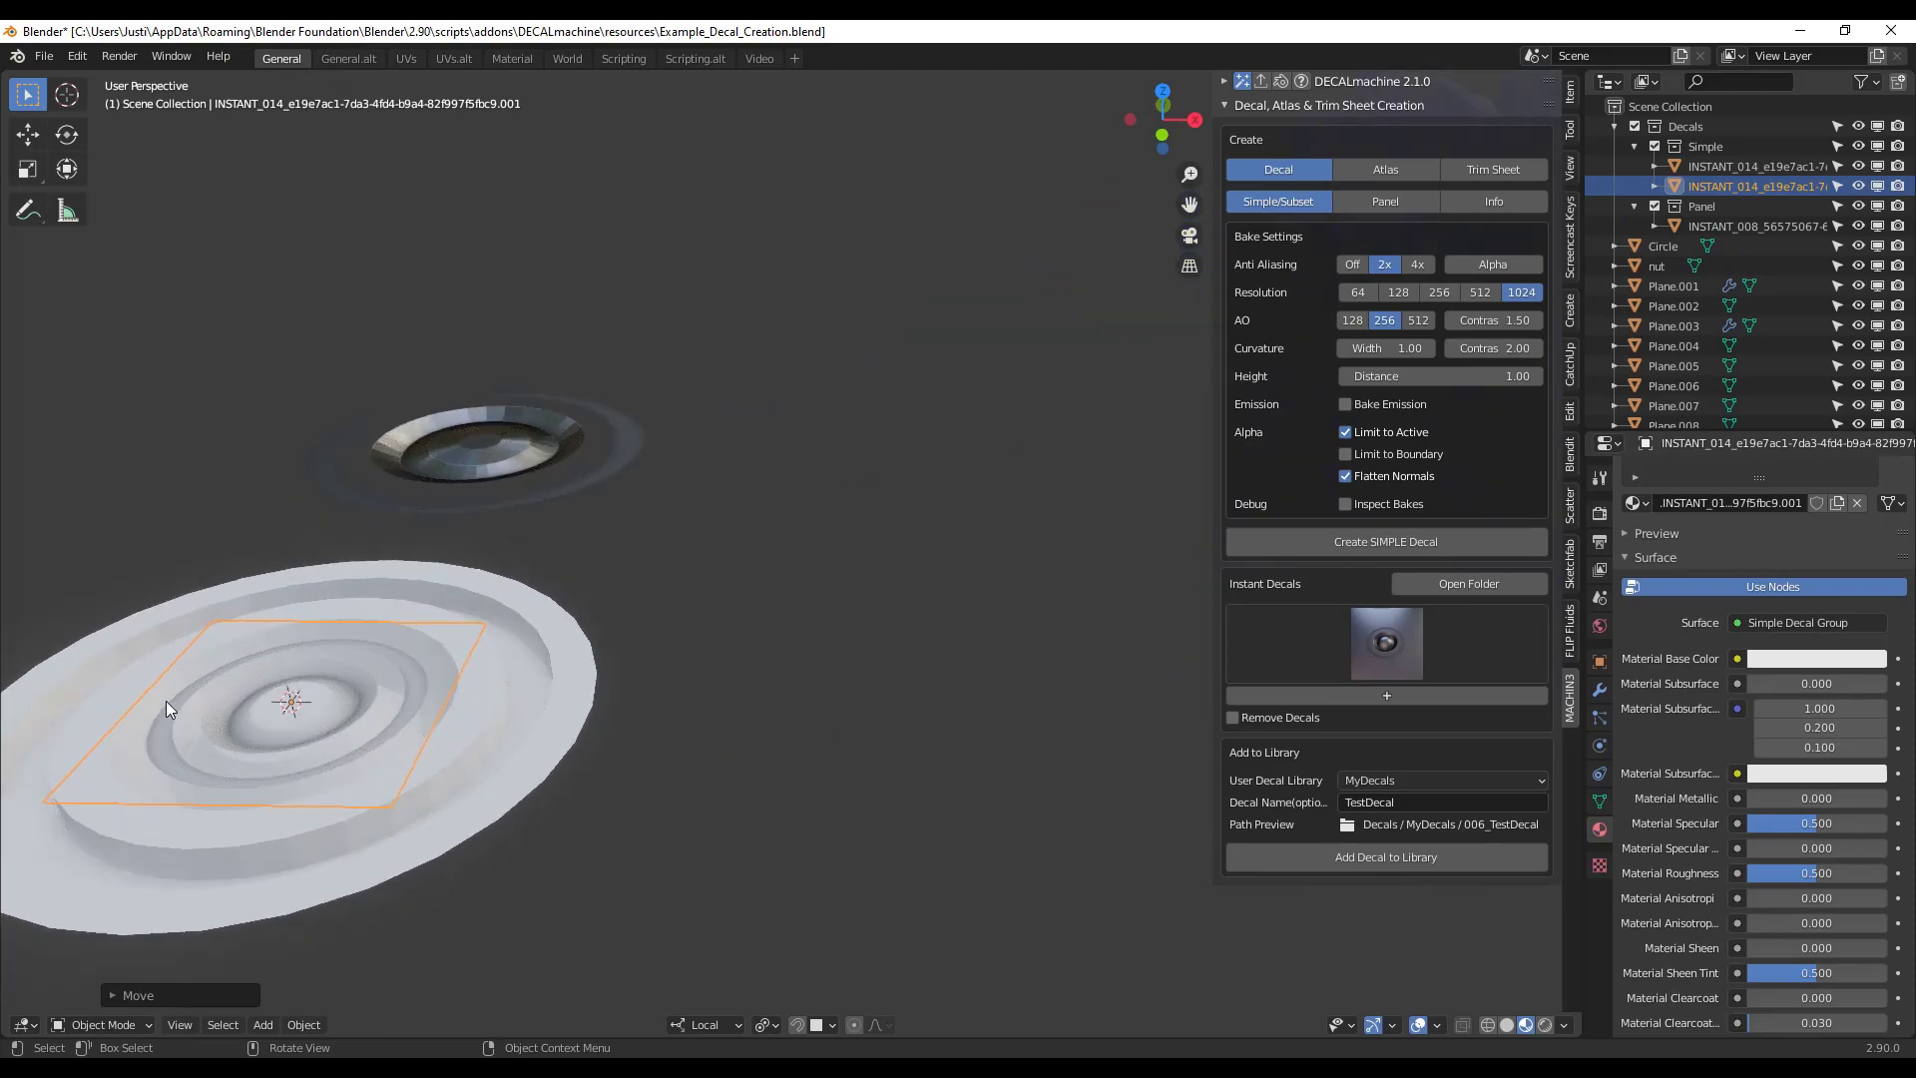
- Move the inserted circular decal from the circle onto the monkey's forehead, snapping it to the surface
scroll(314, 708, down, 4)
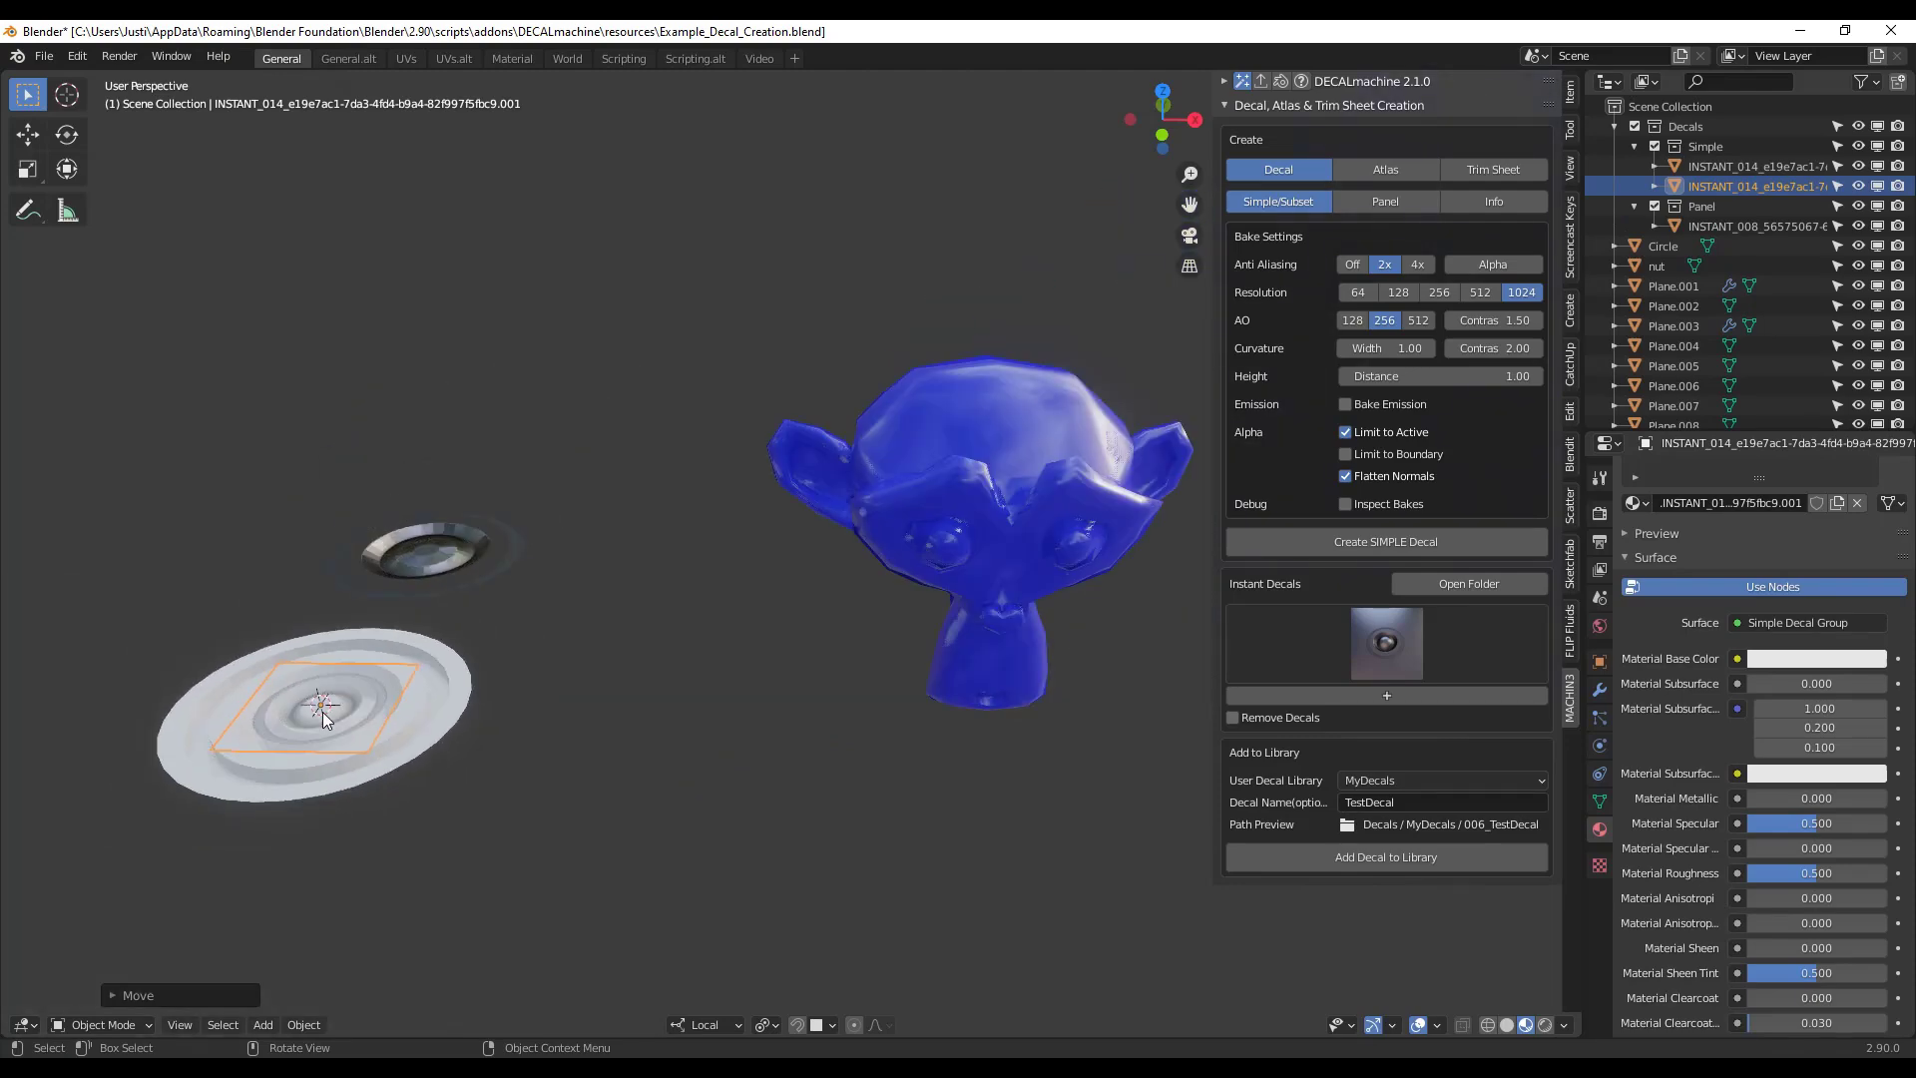
scroll(317, 707, up, 4)
scroll(322, 712, down, 6)
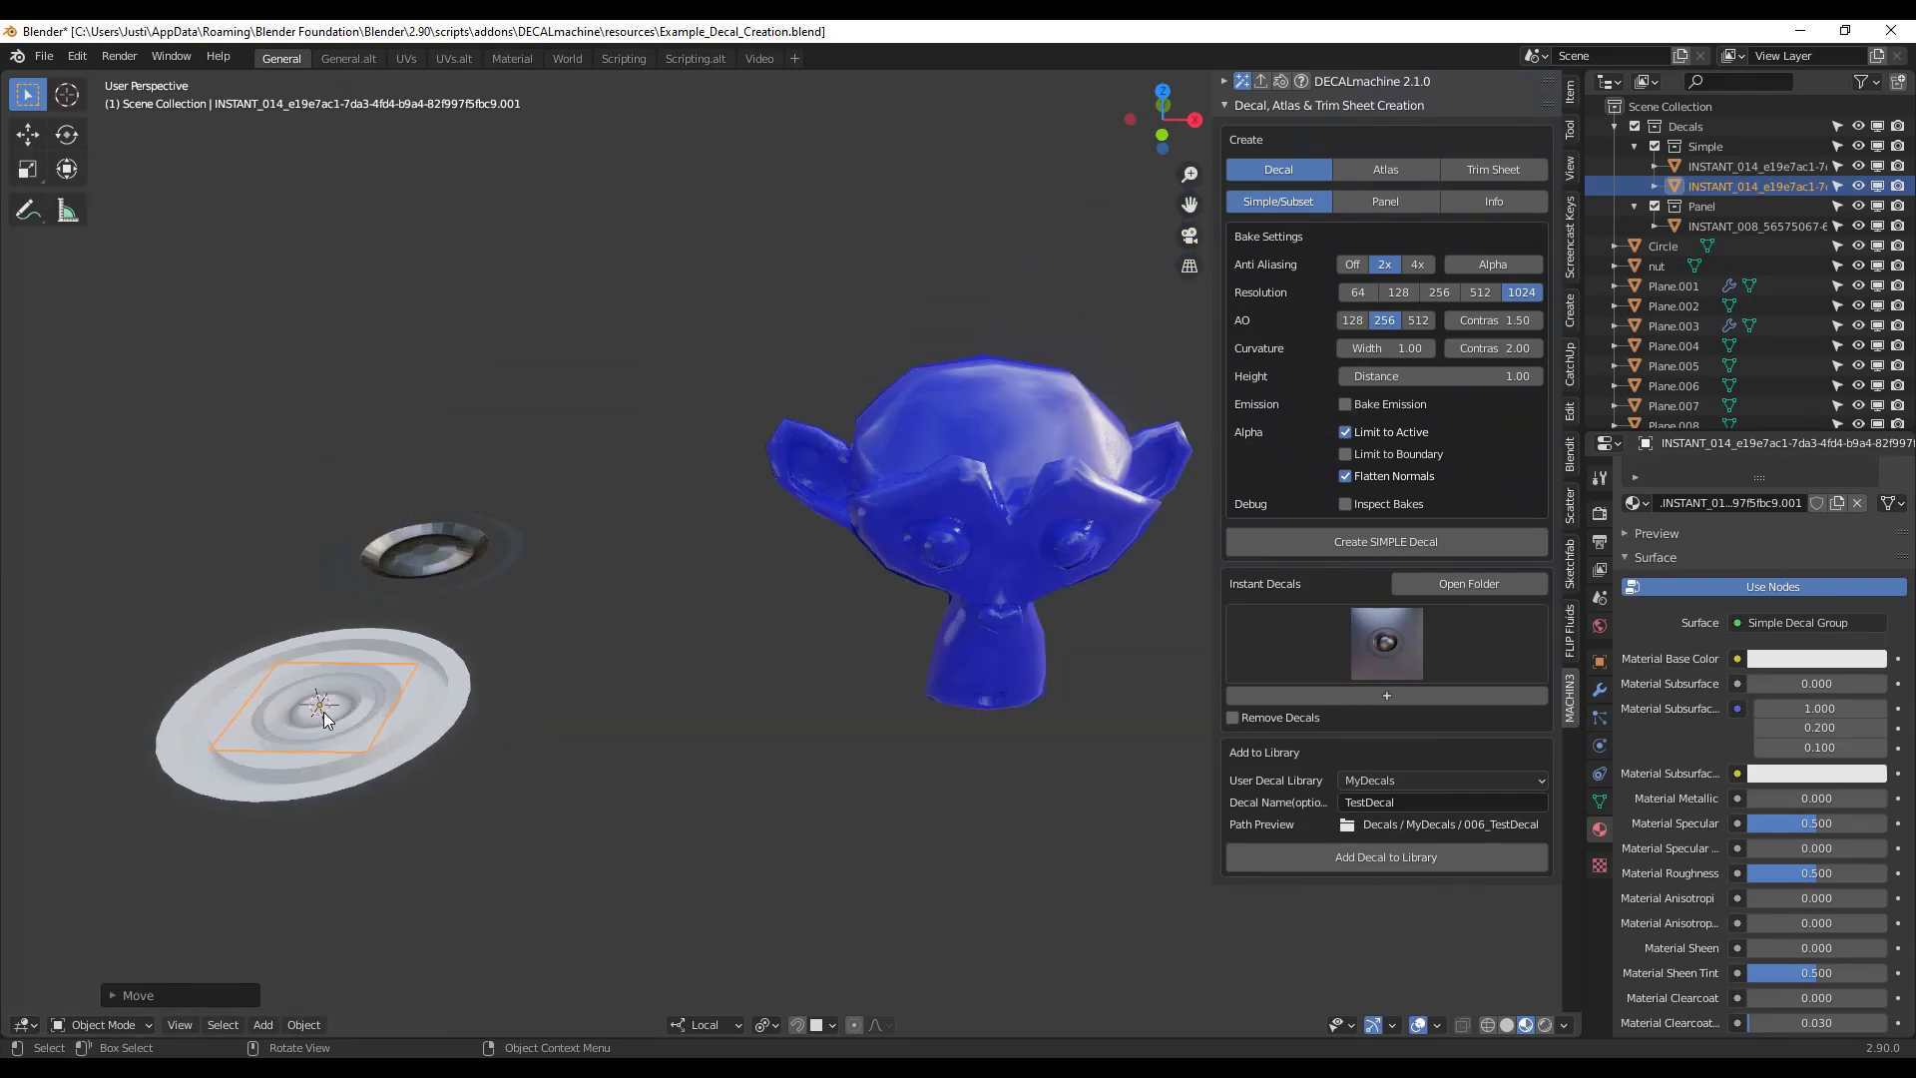
key(g)
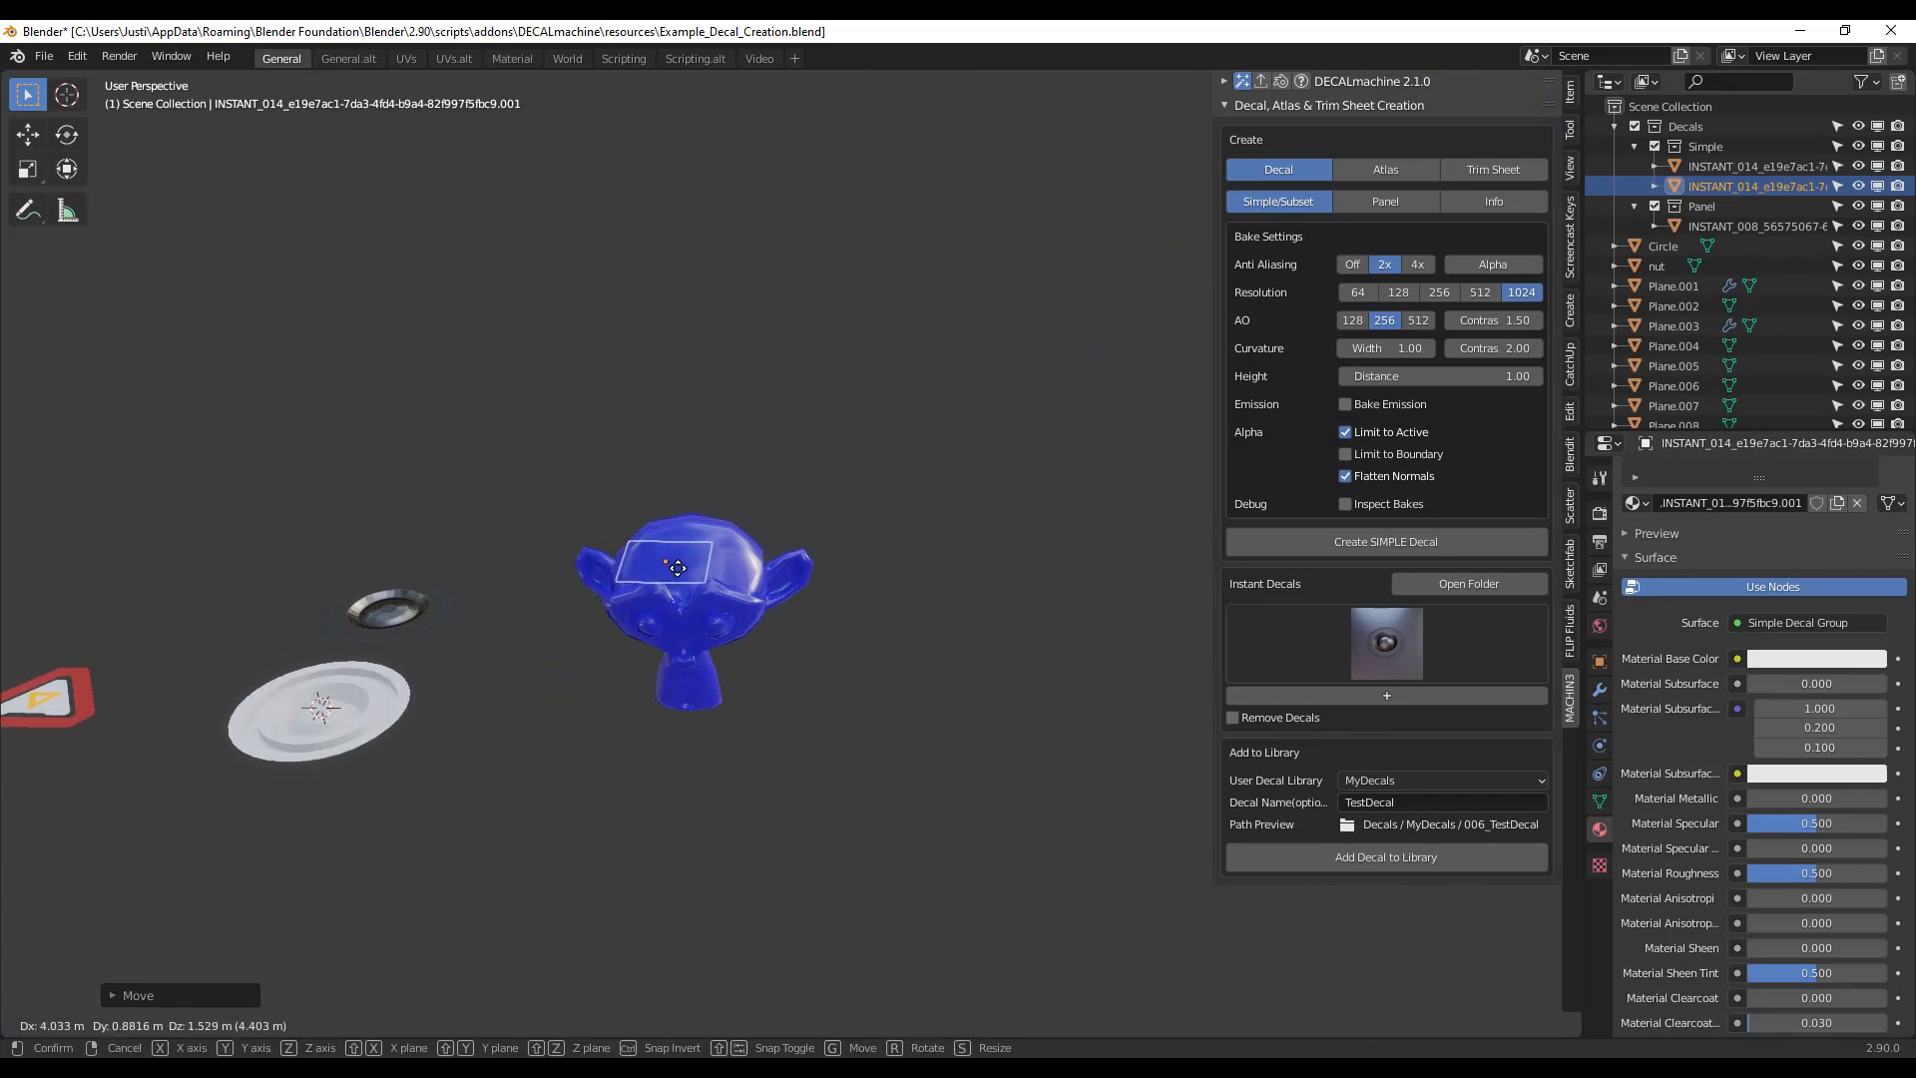
key(ctrl)
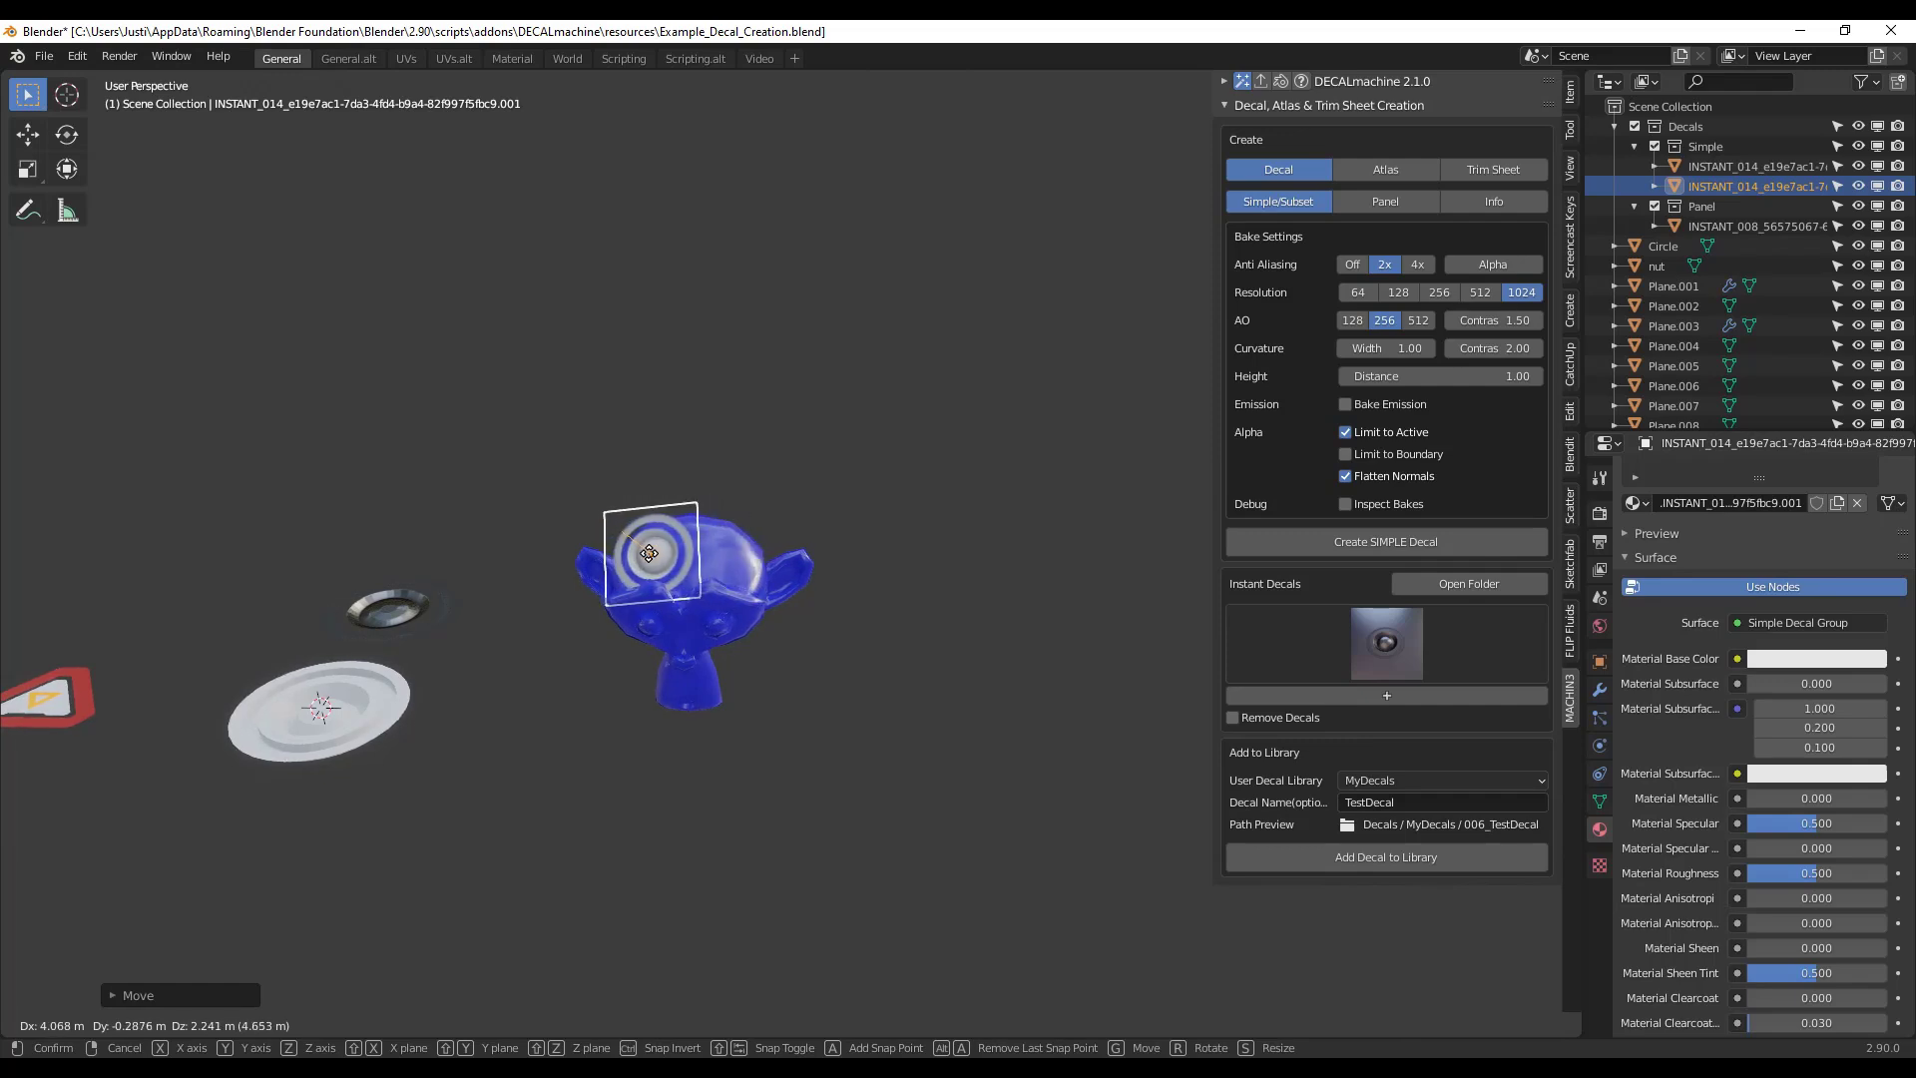
click(647, 568)
scroll(863, 586, up, 7)
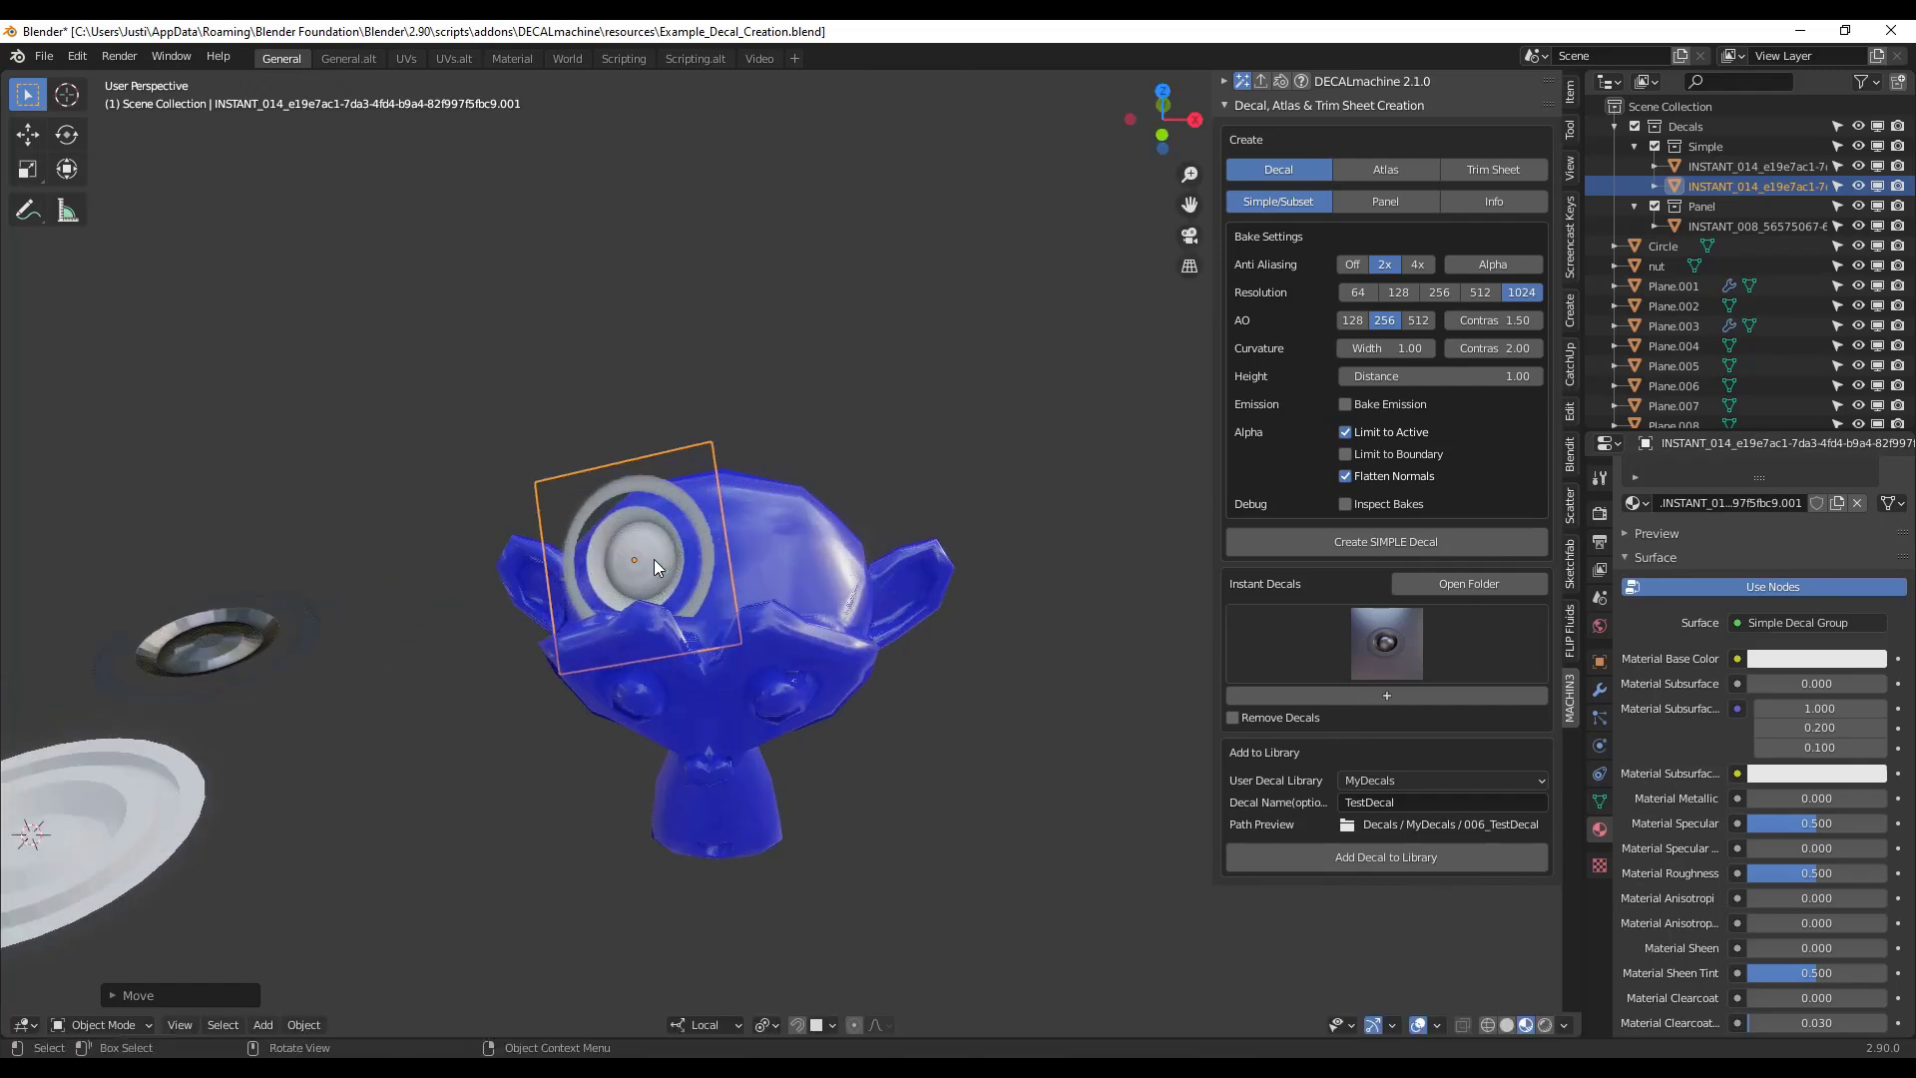
- Scale the decal down on the forehead and inspect how it sits on the surface
key(s)
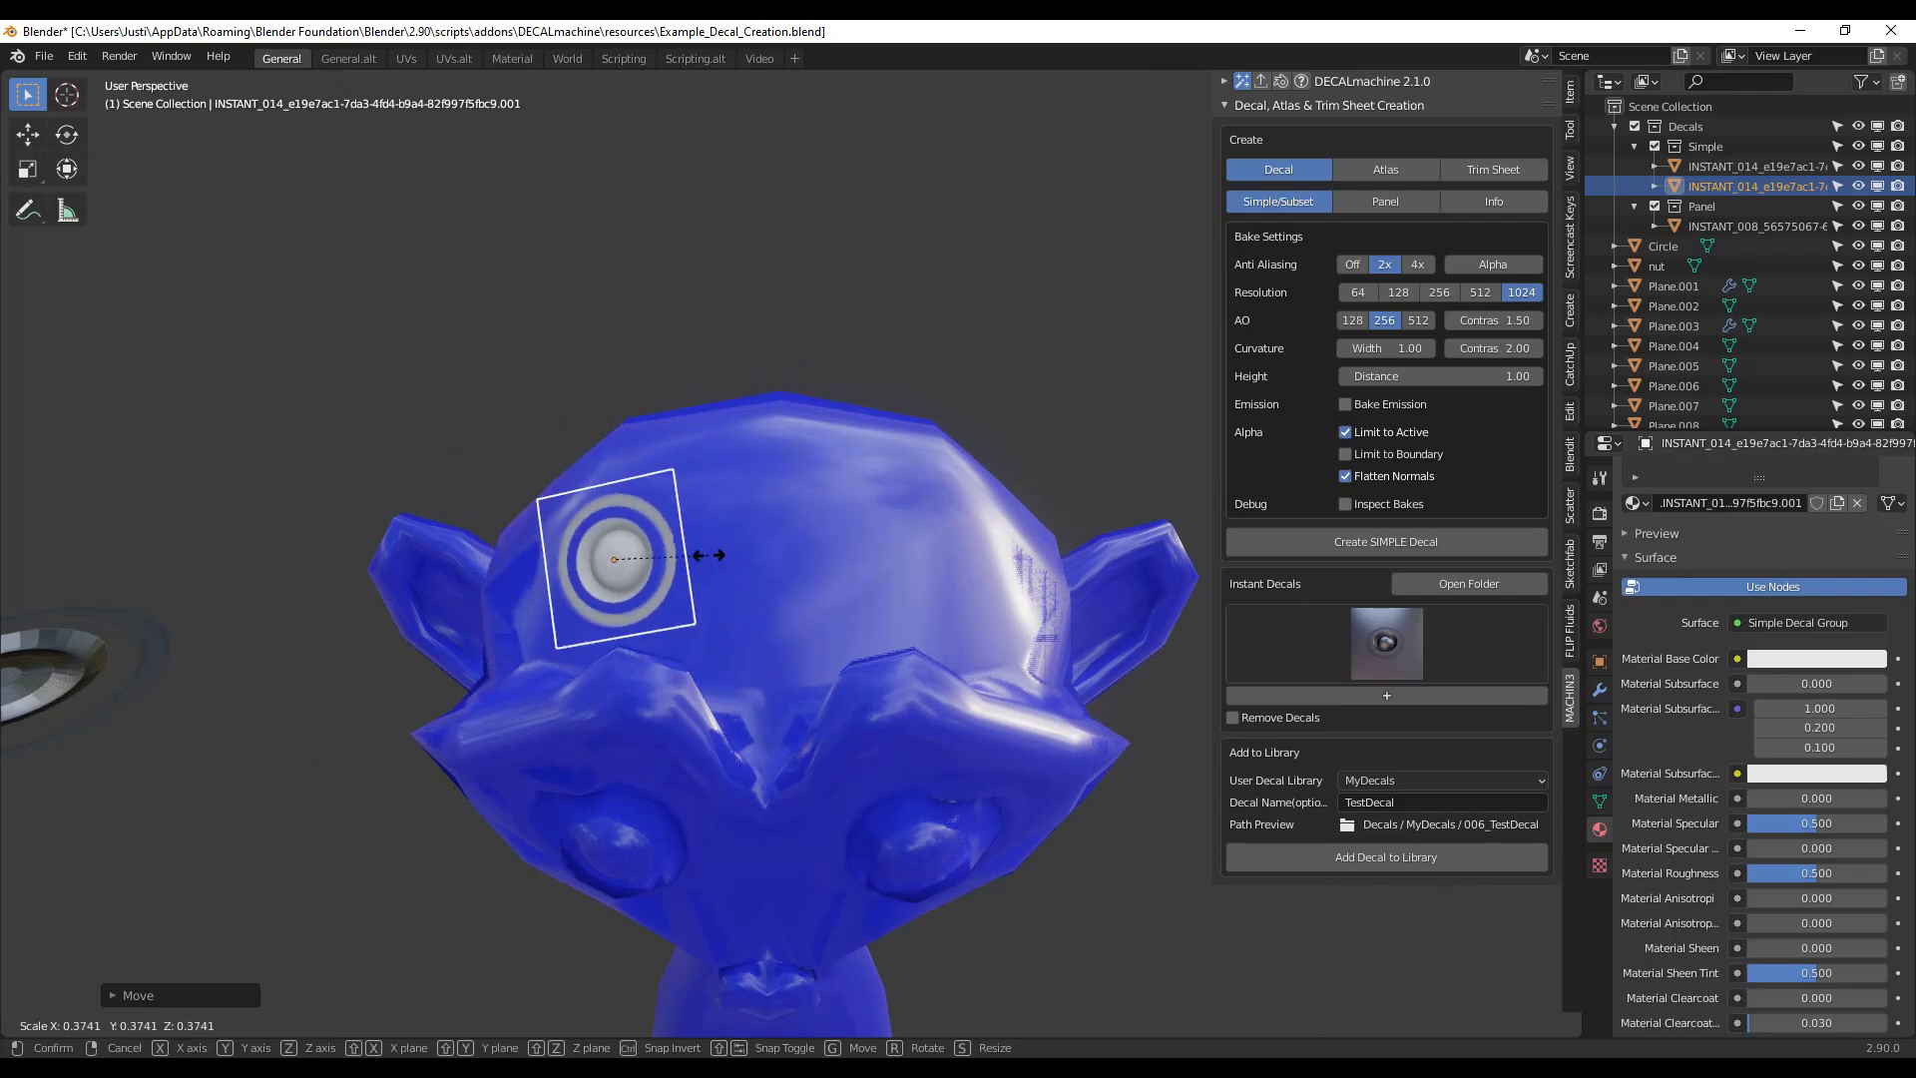
click(654, 555)
mouse_move(653, 555)
middle_down()
mouse_move(798, 409)
mouse_move(662, 540)
middle_up()
scroll(664, 555, up, 6)
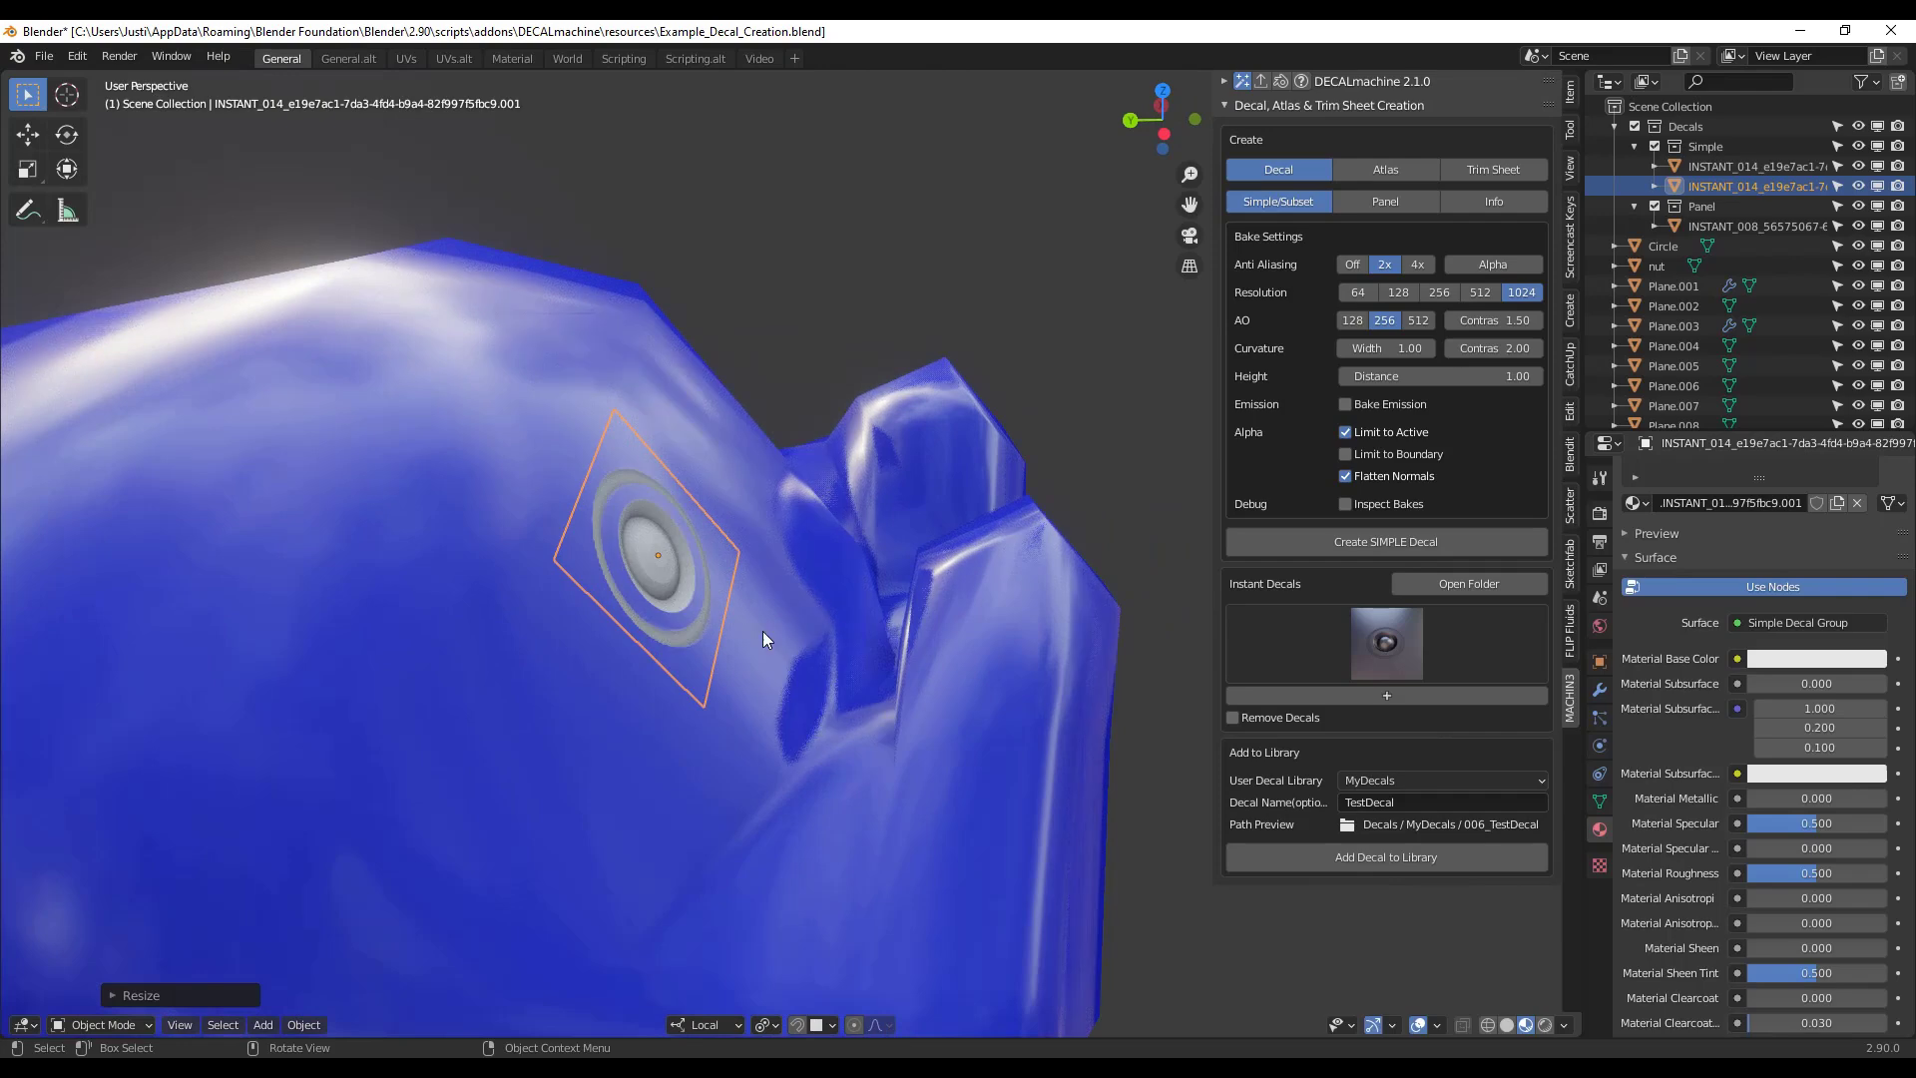
scroll(648, 560, down, 4)
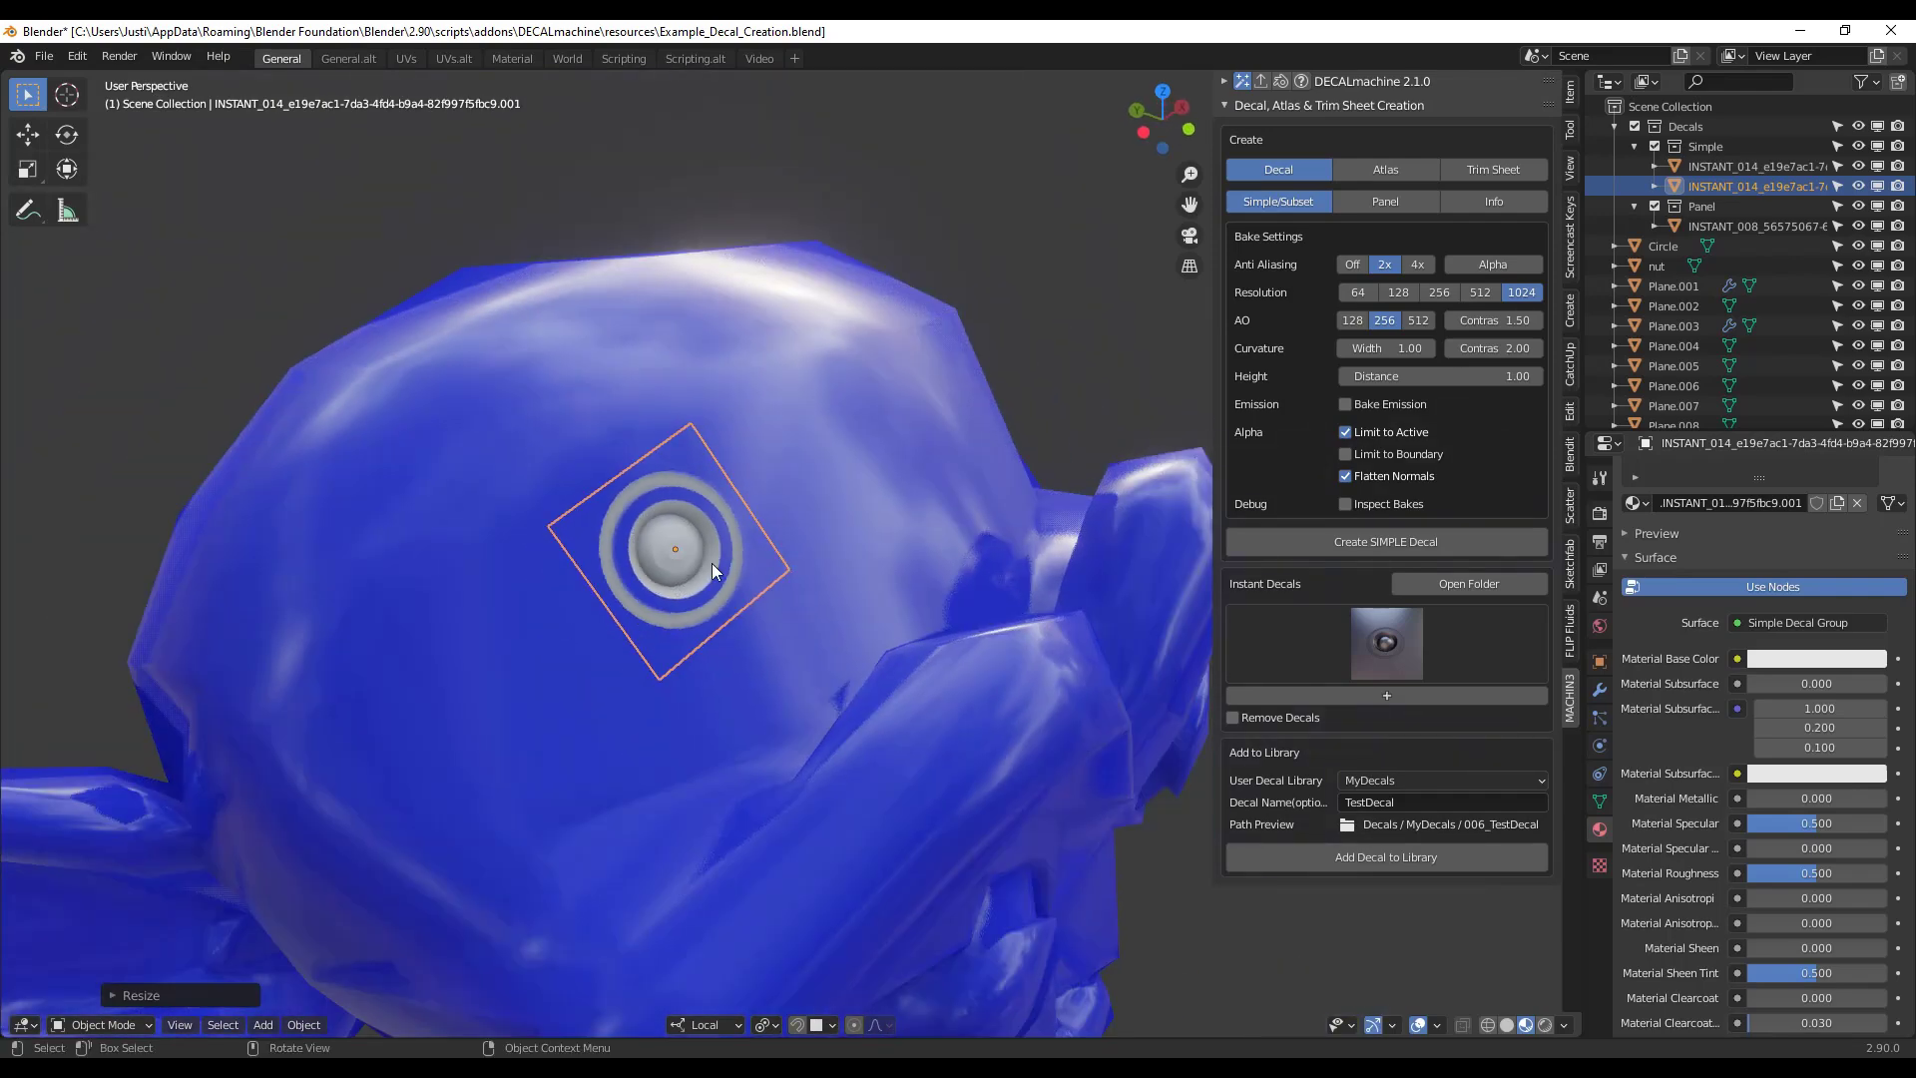
- Reposition the decal on the side of the monkey's forehead with surface snapping and shrink it slightly
key(g)
key(ctrl)
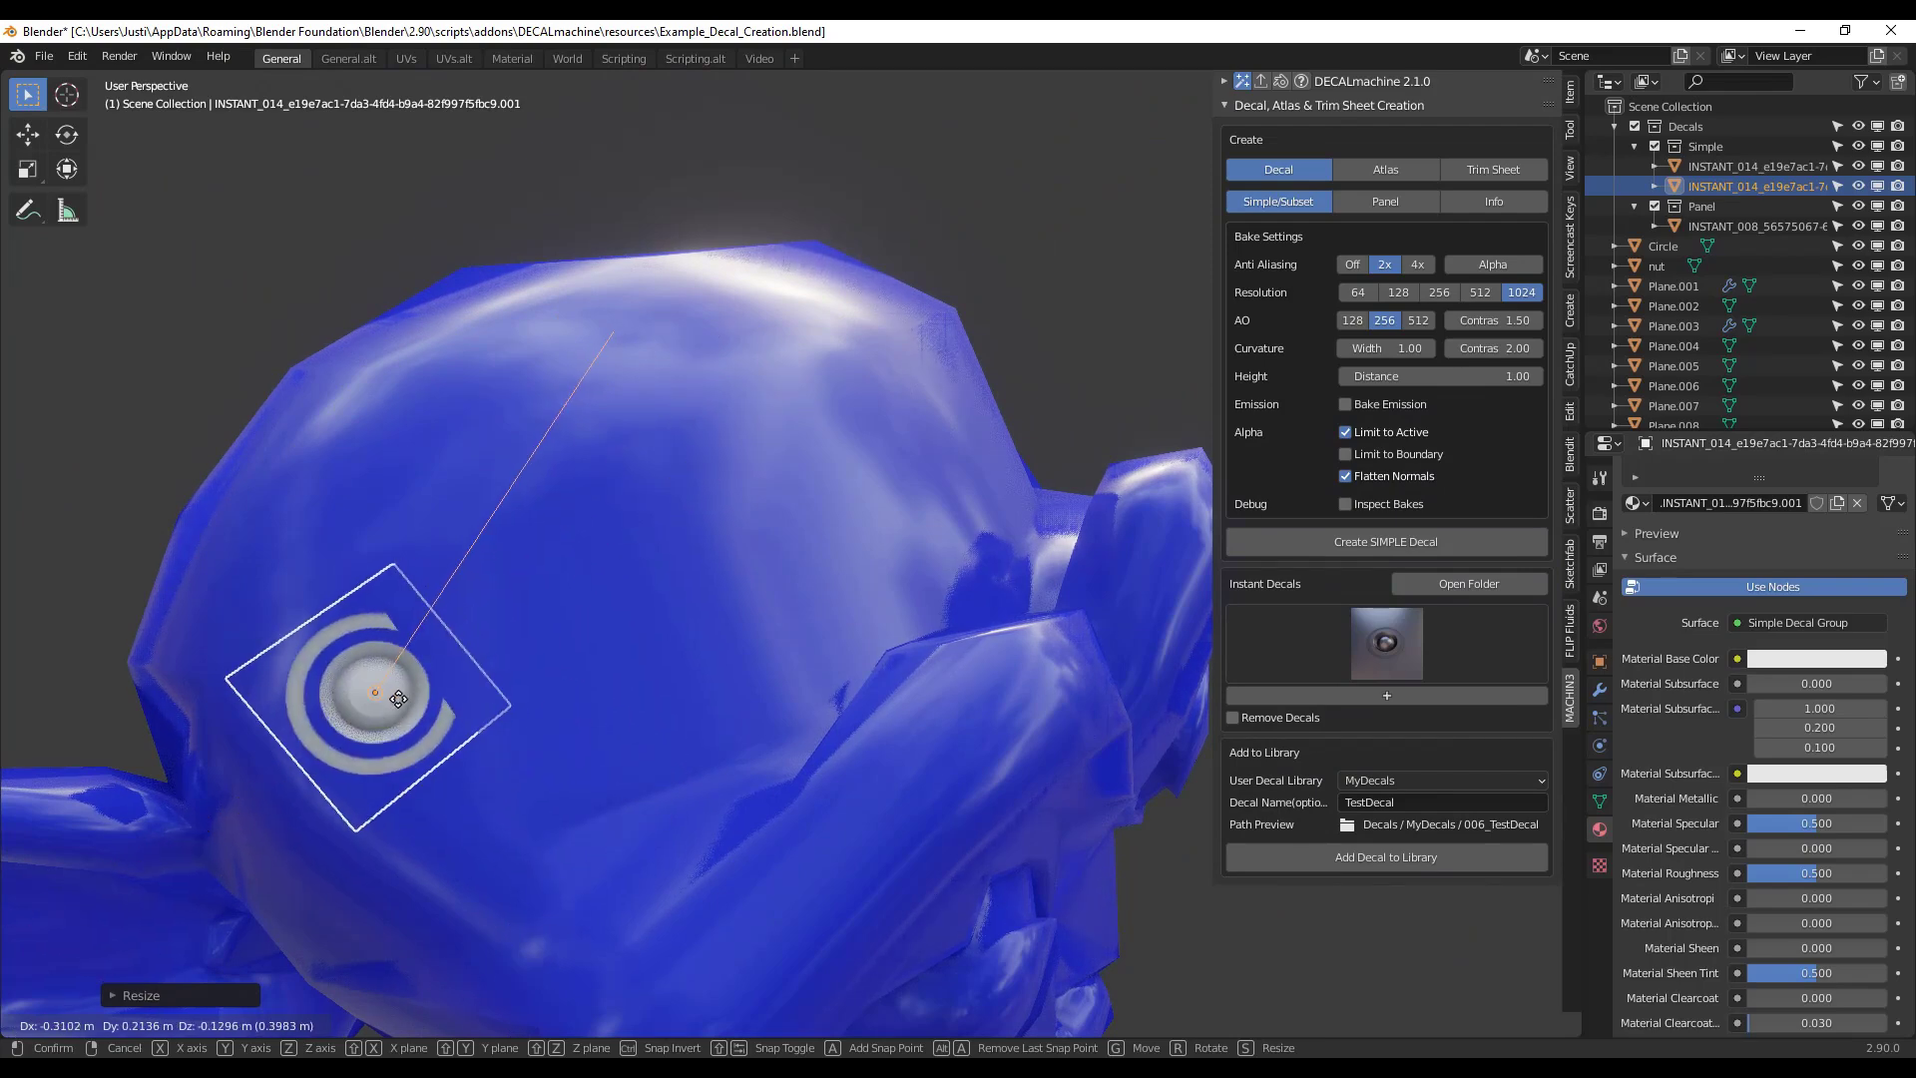
click(665, 676)
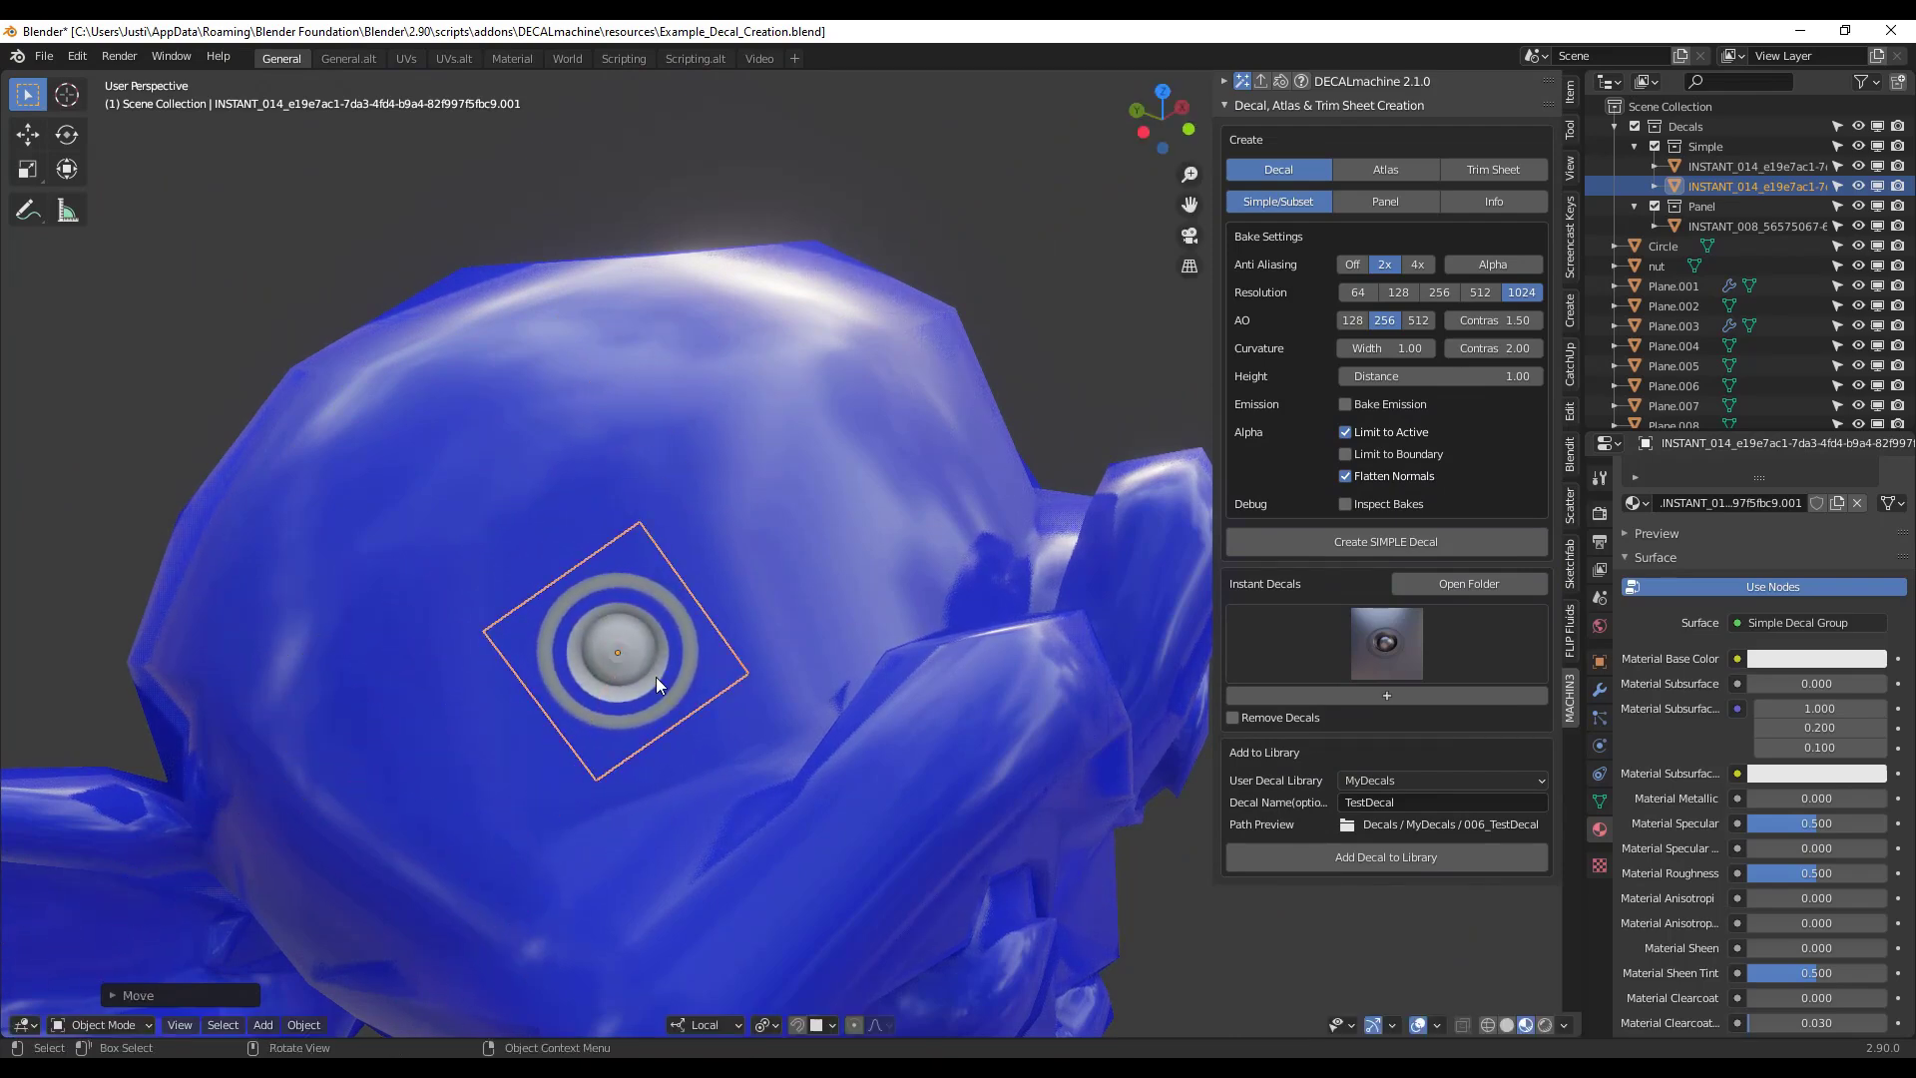
key(s)
click(722, 681)
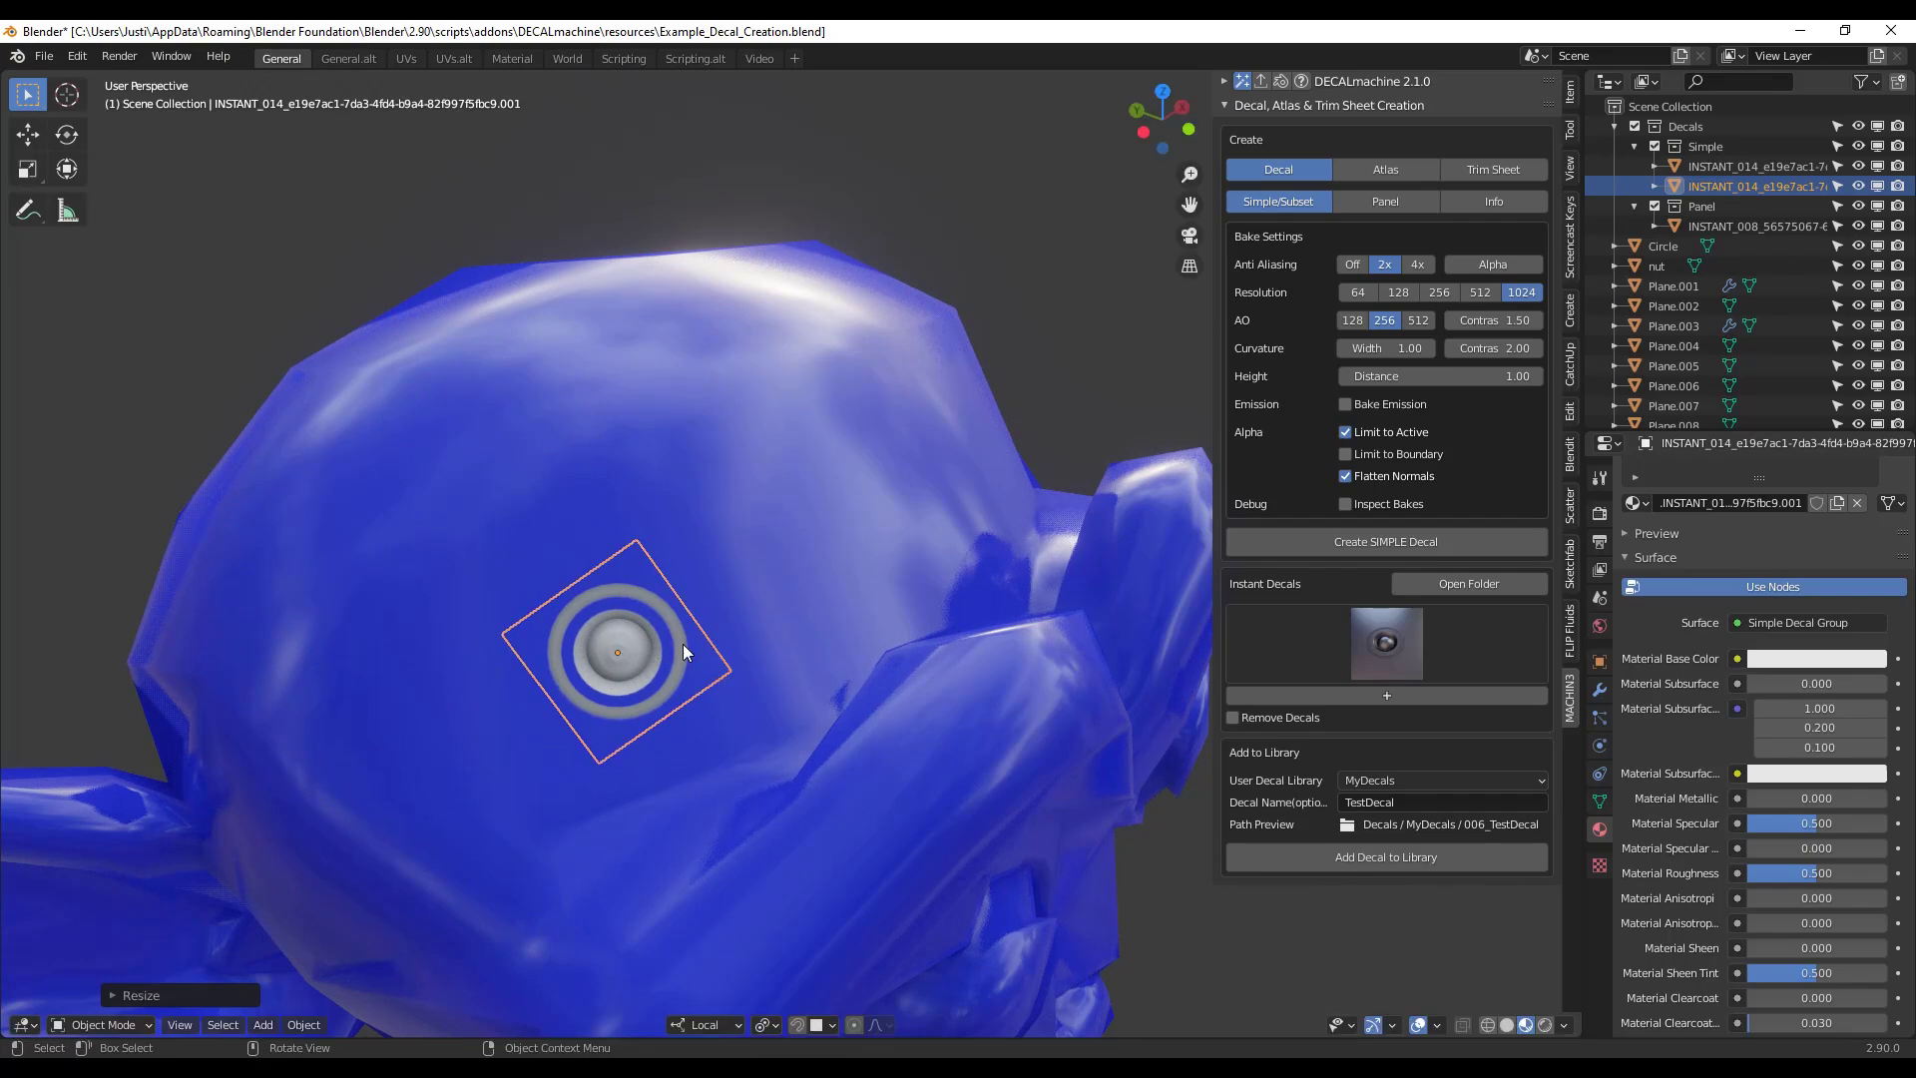
- Try height offsets and a 45° rotation on the decal with Adjust, bringing the rotation back to 0
key(d)
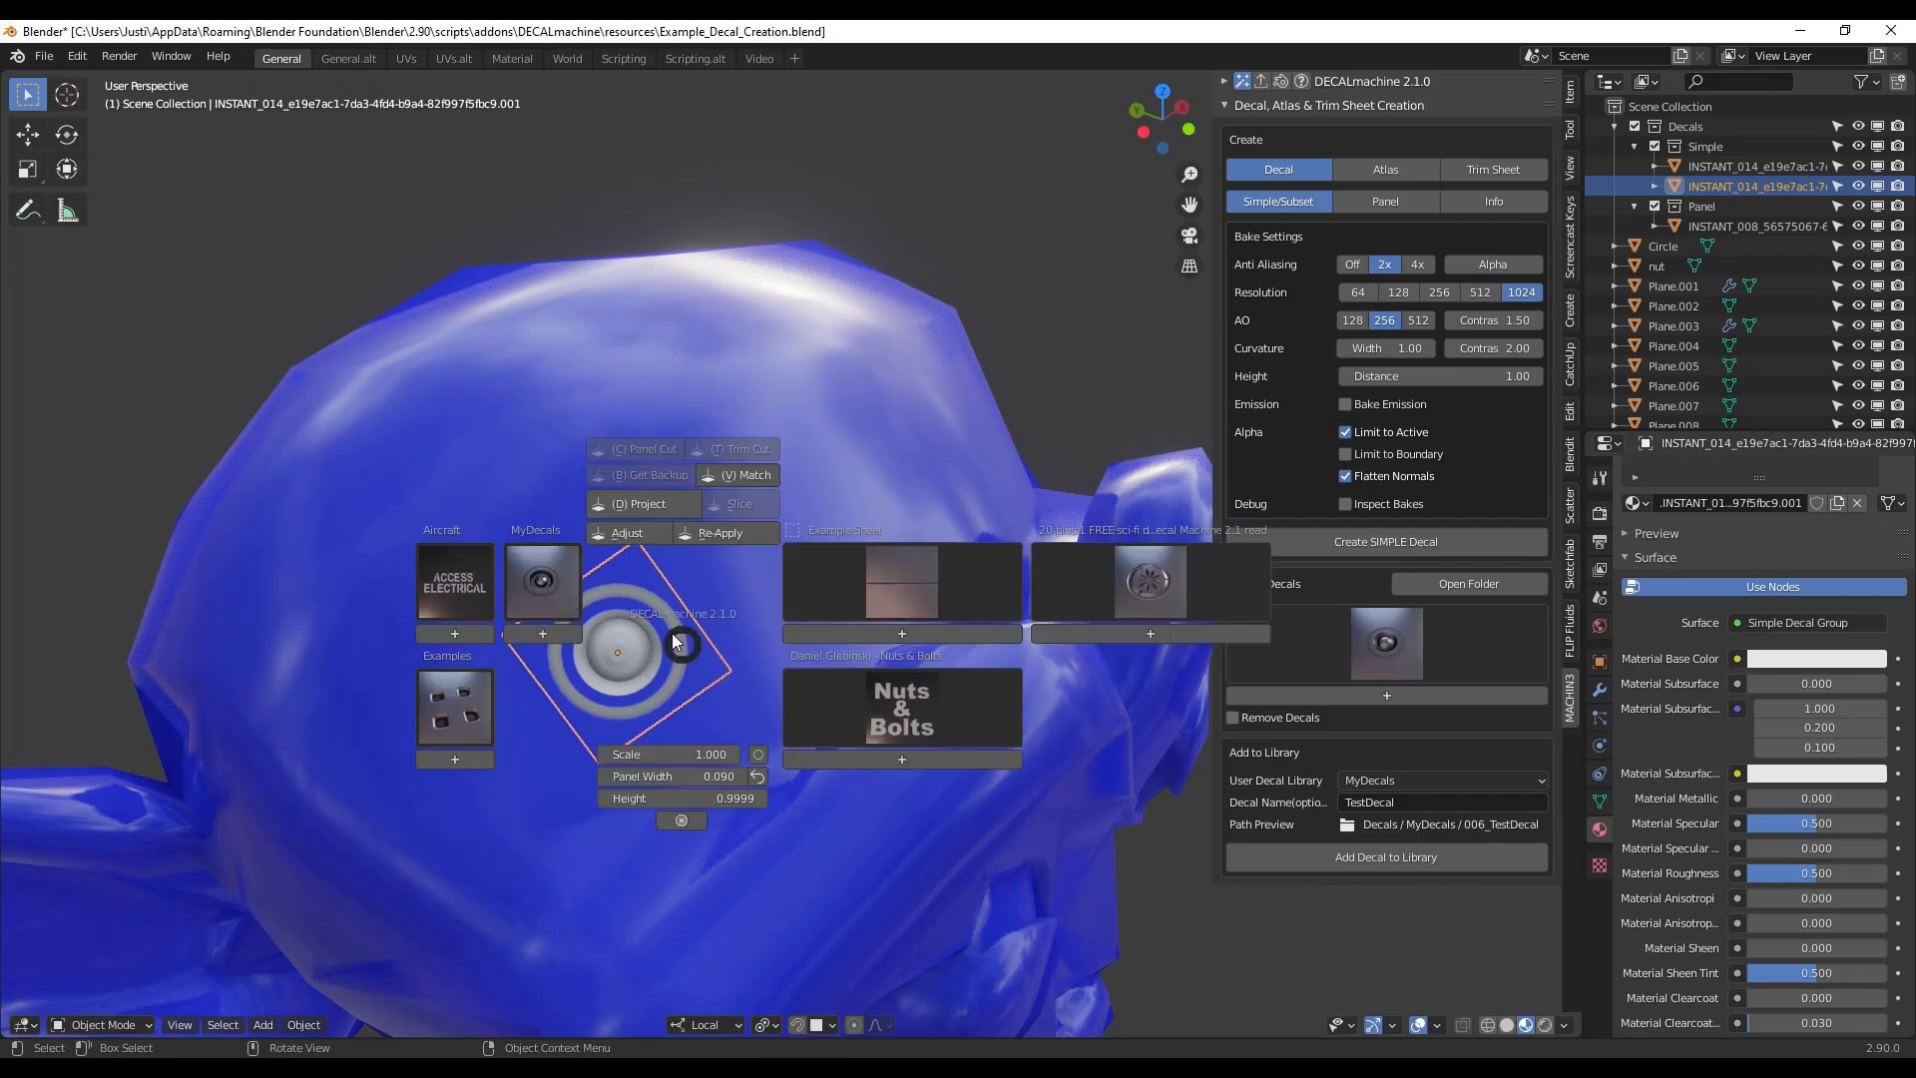
click(635, 537)
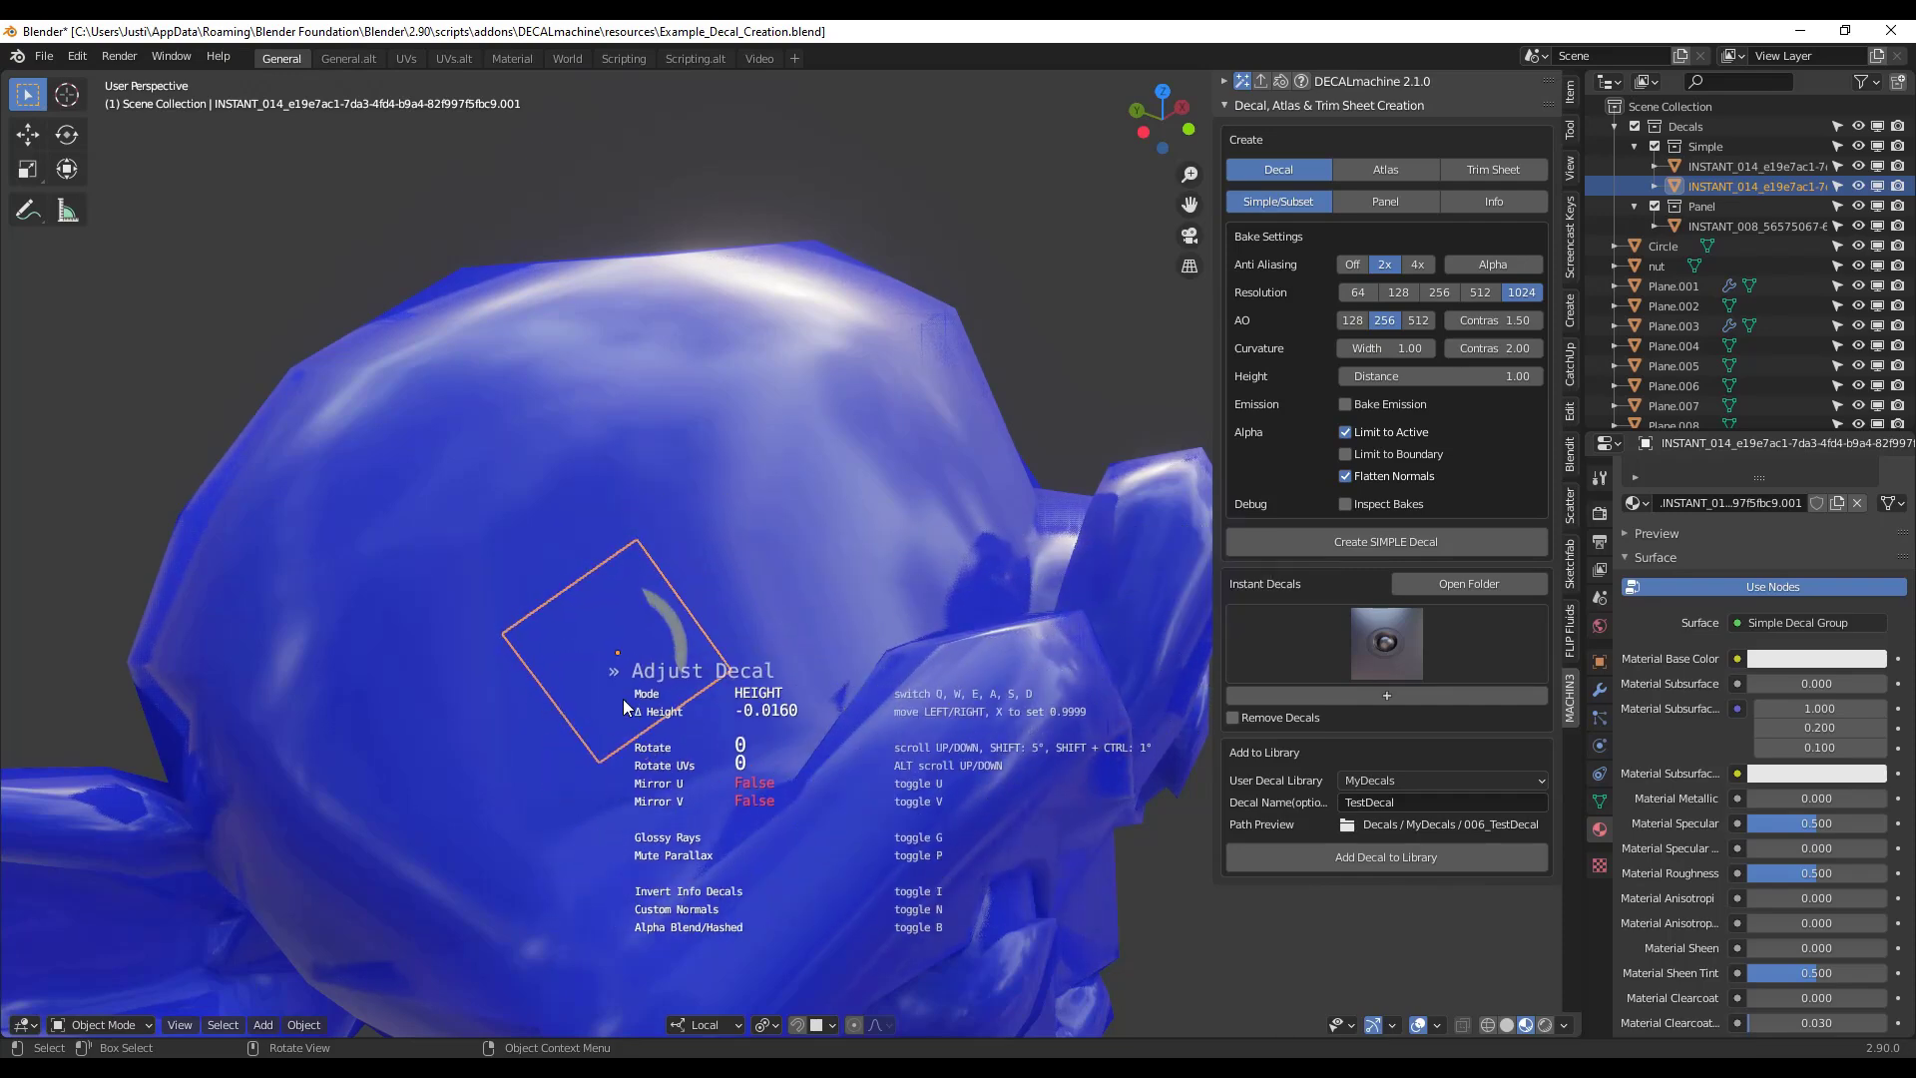
mouse_move(648, 694)
scroll(646, 693, up, 3)
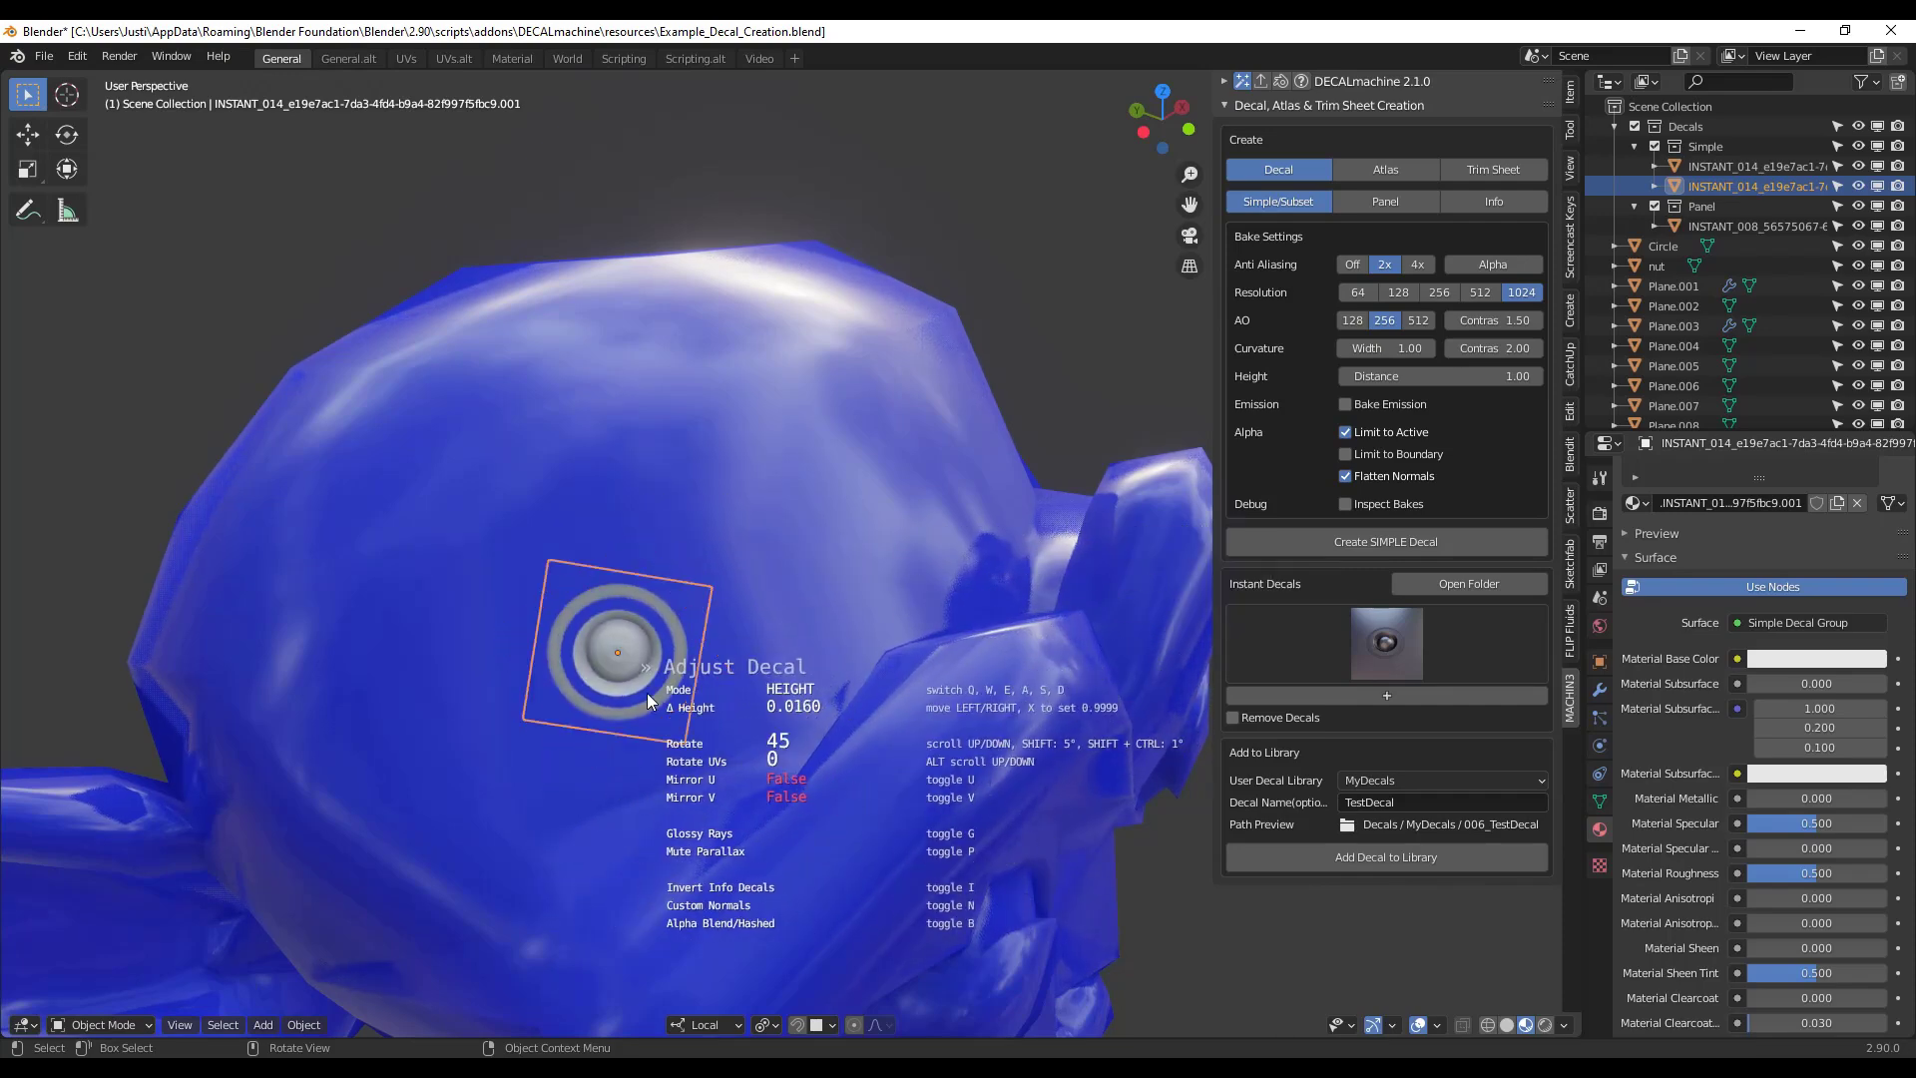
scroll(650, 691, up, 3)
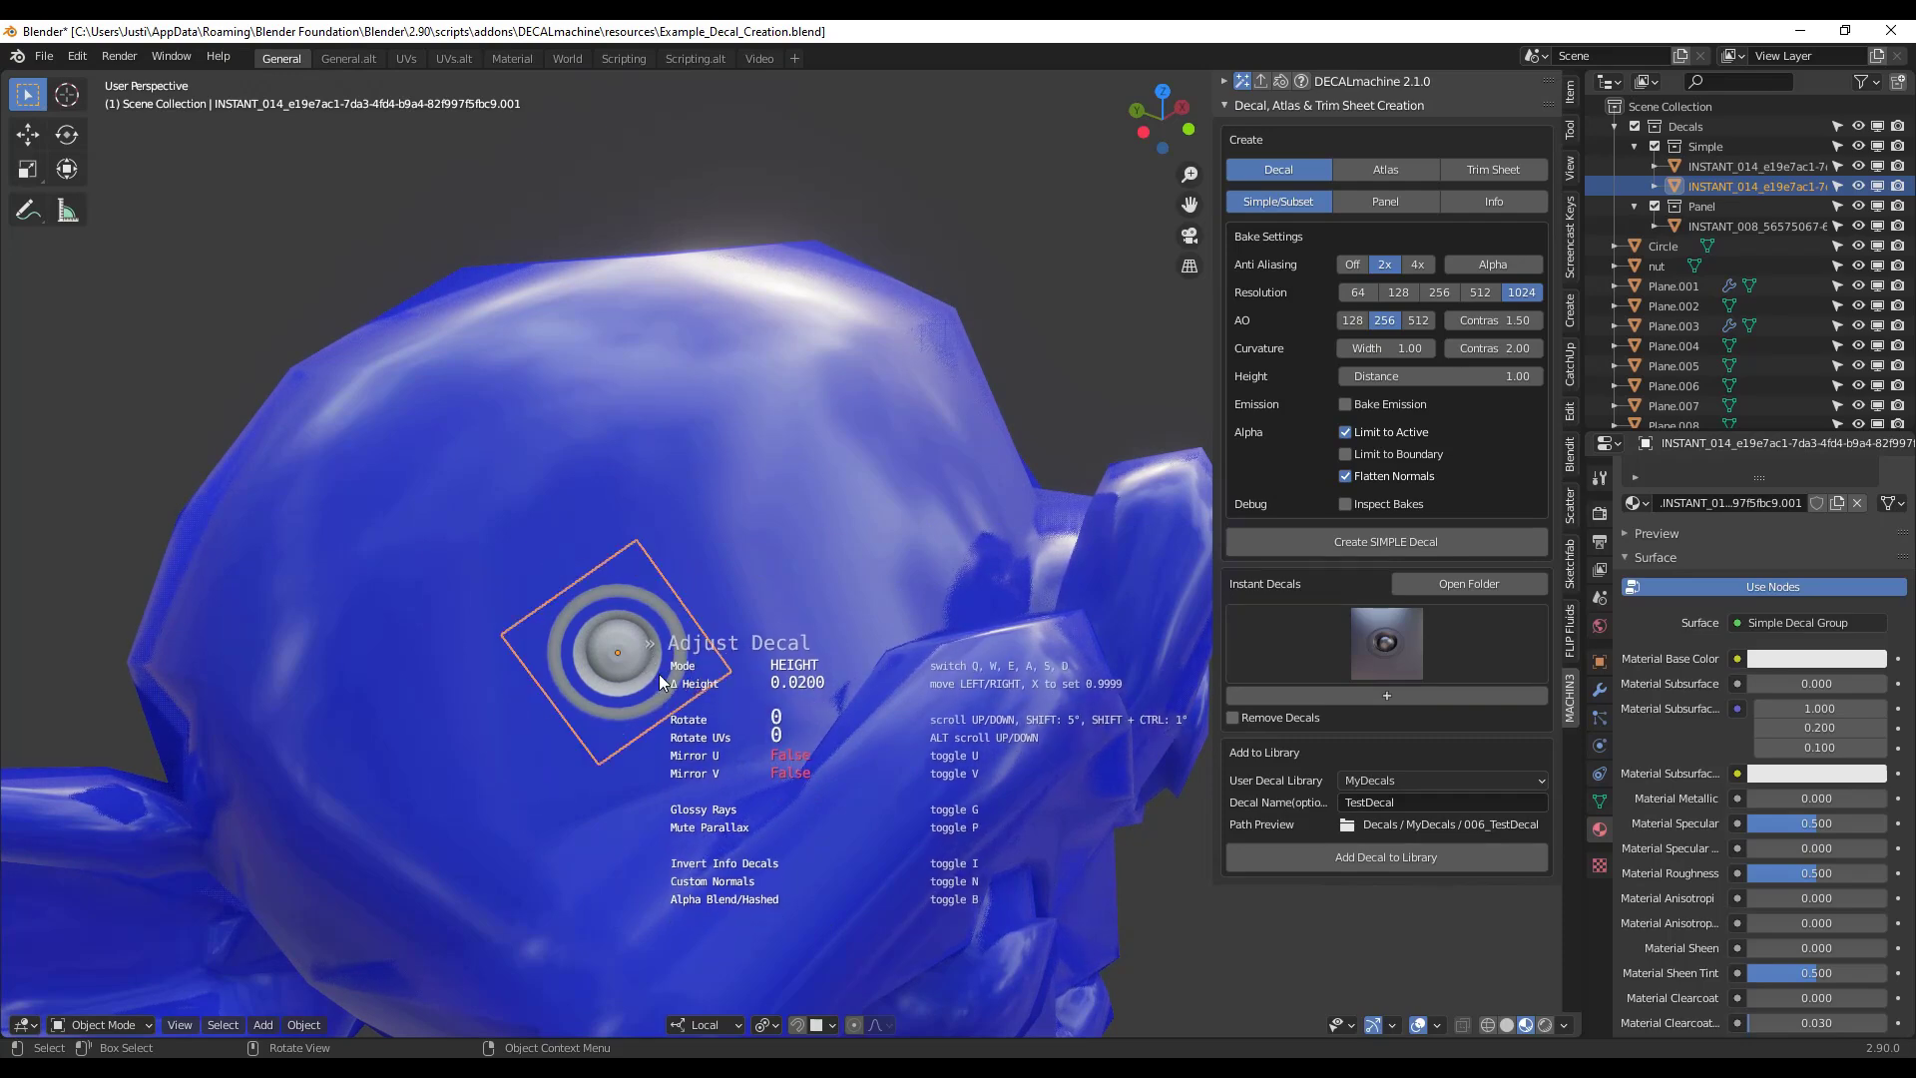
mouse_move(711, 678)
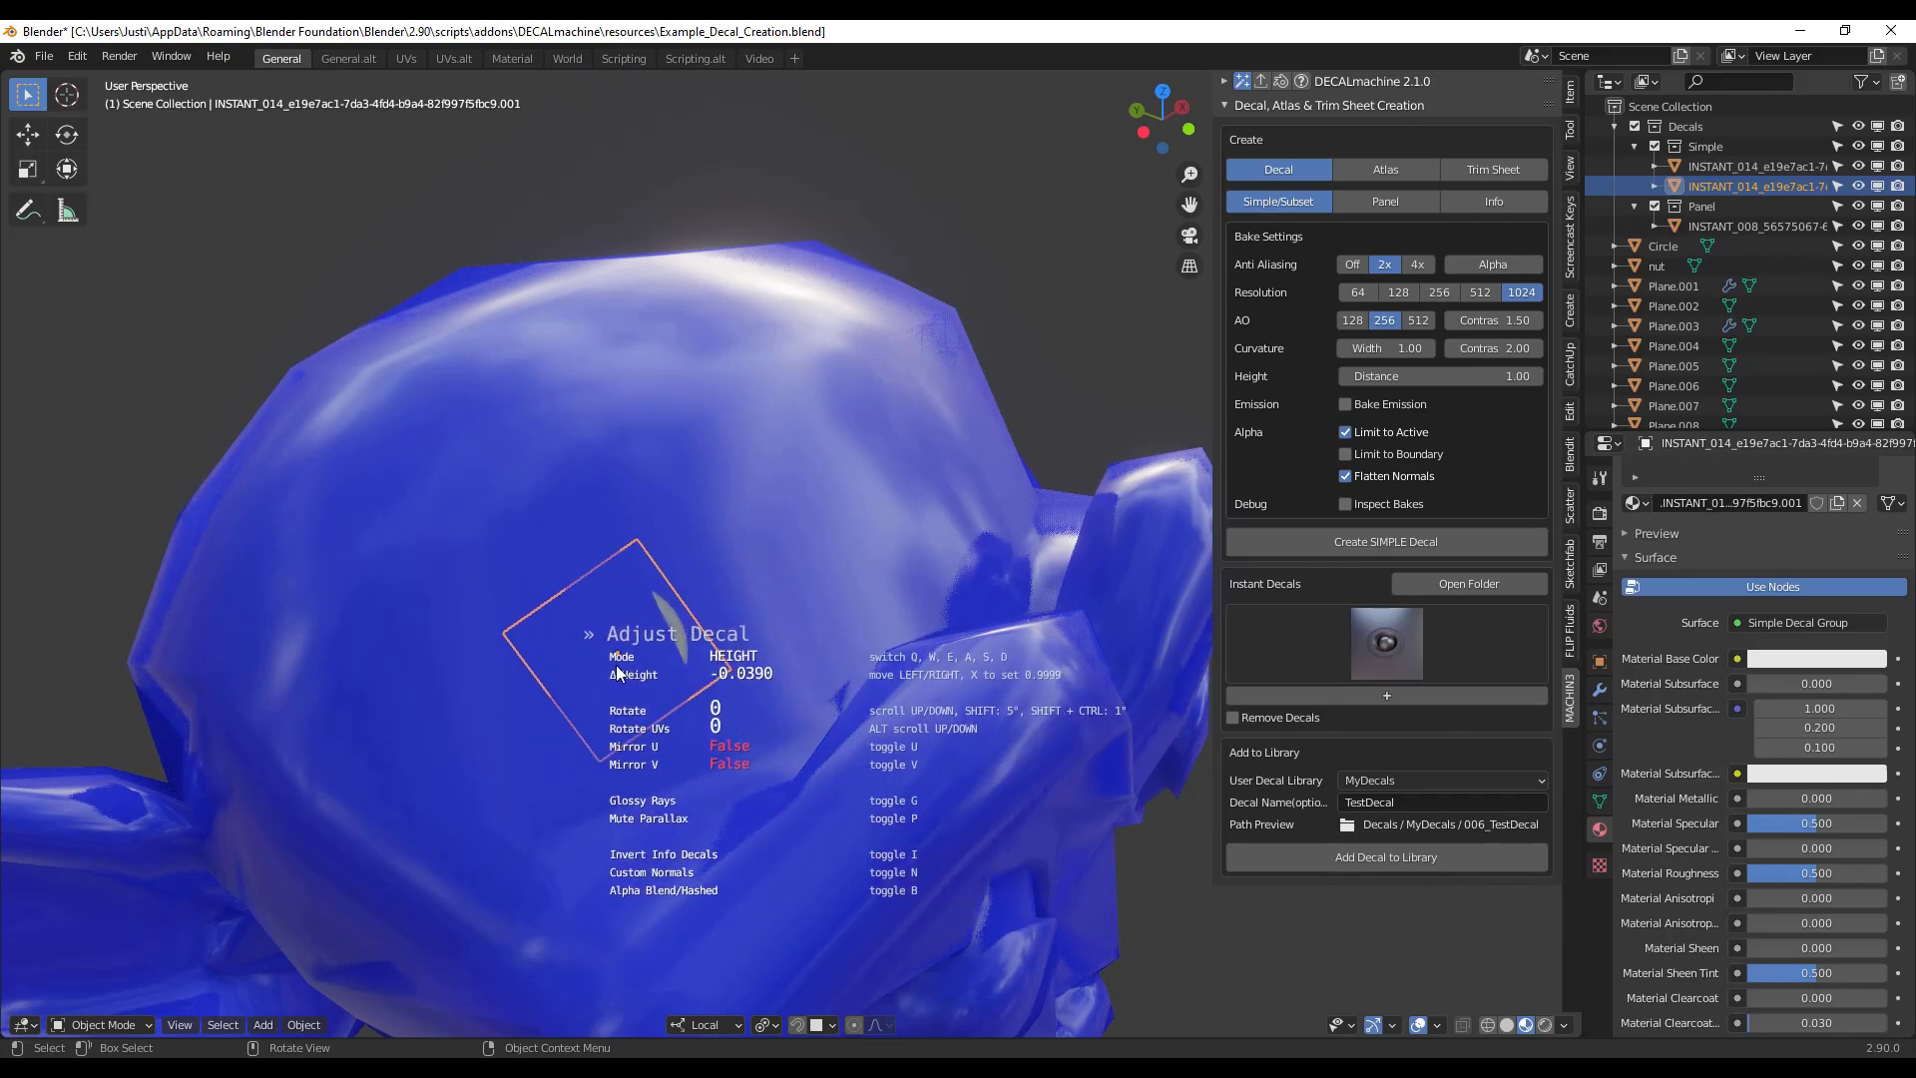
click(639, 663)
- Match the decal's material to the monkey head's Material.002, cycling through the available materials
key(d)
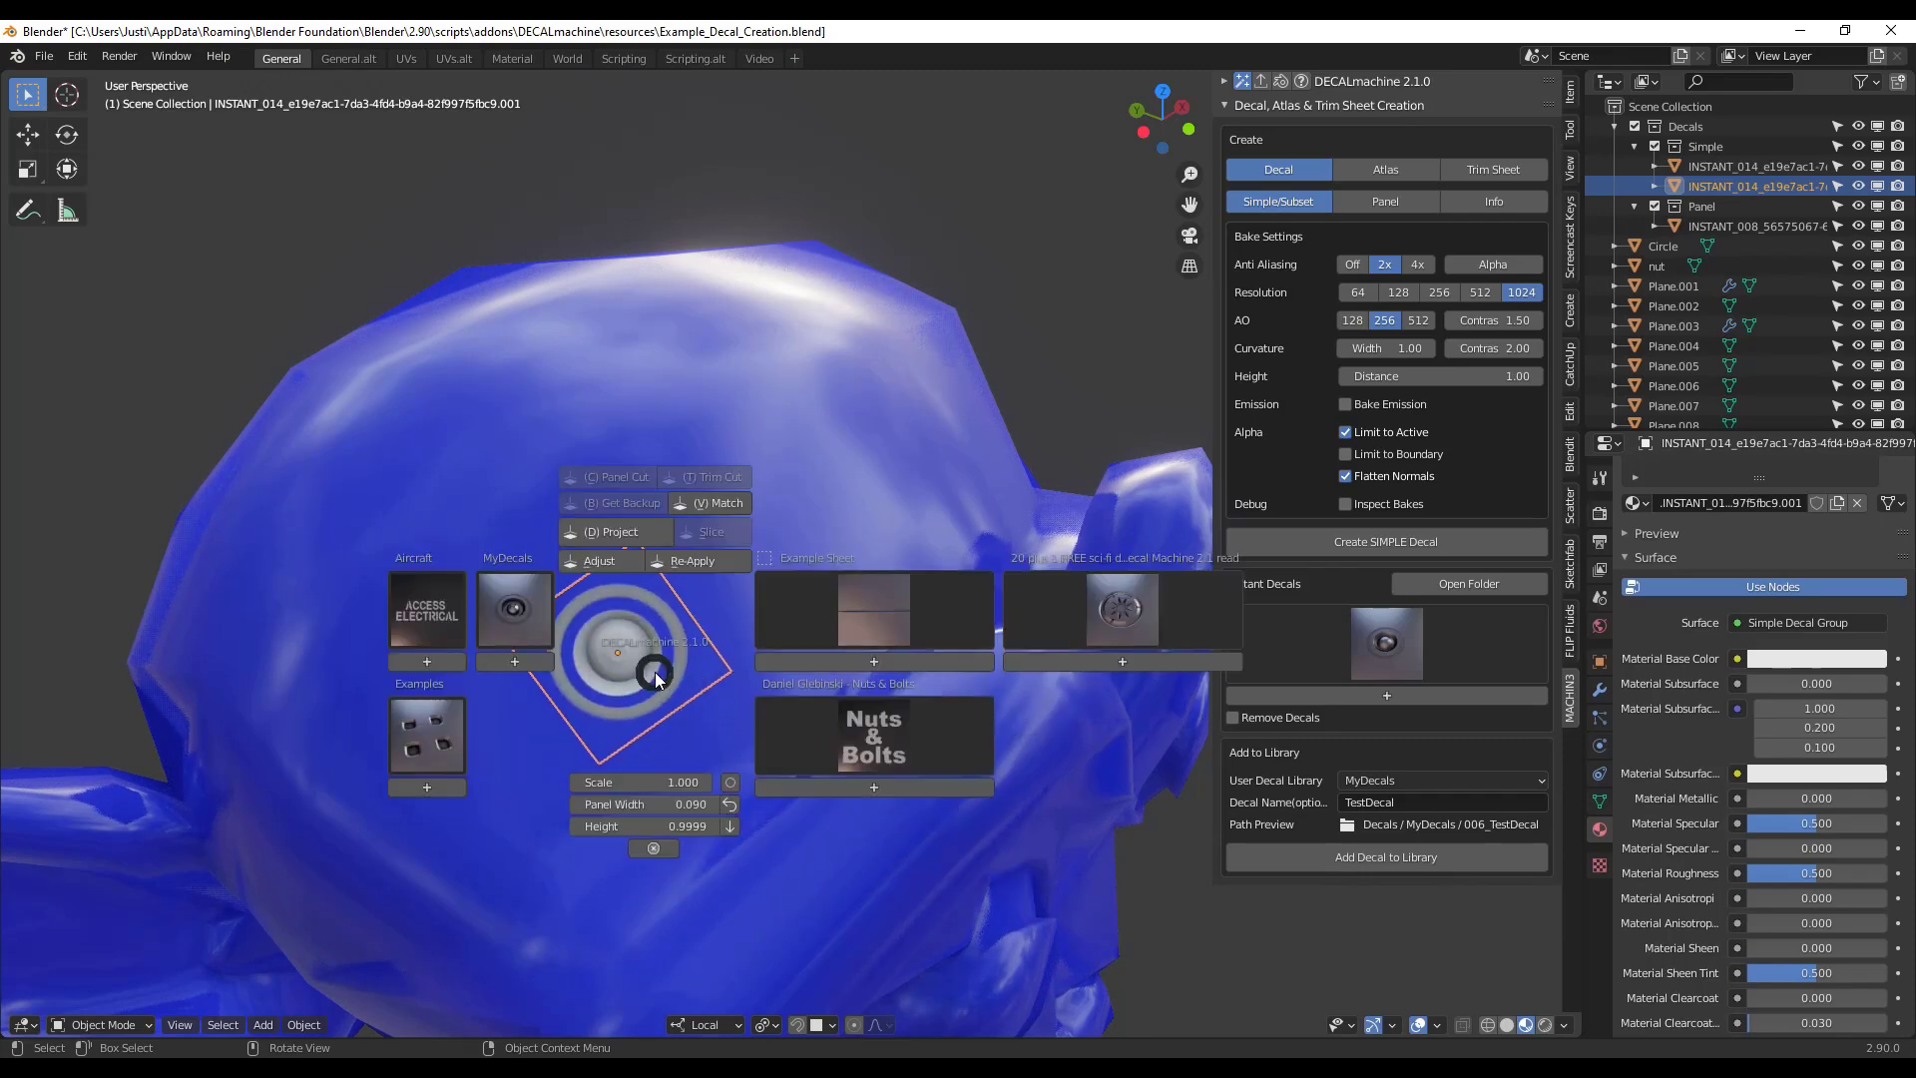
click(738, 518)
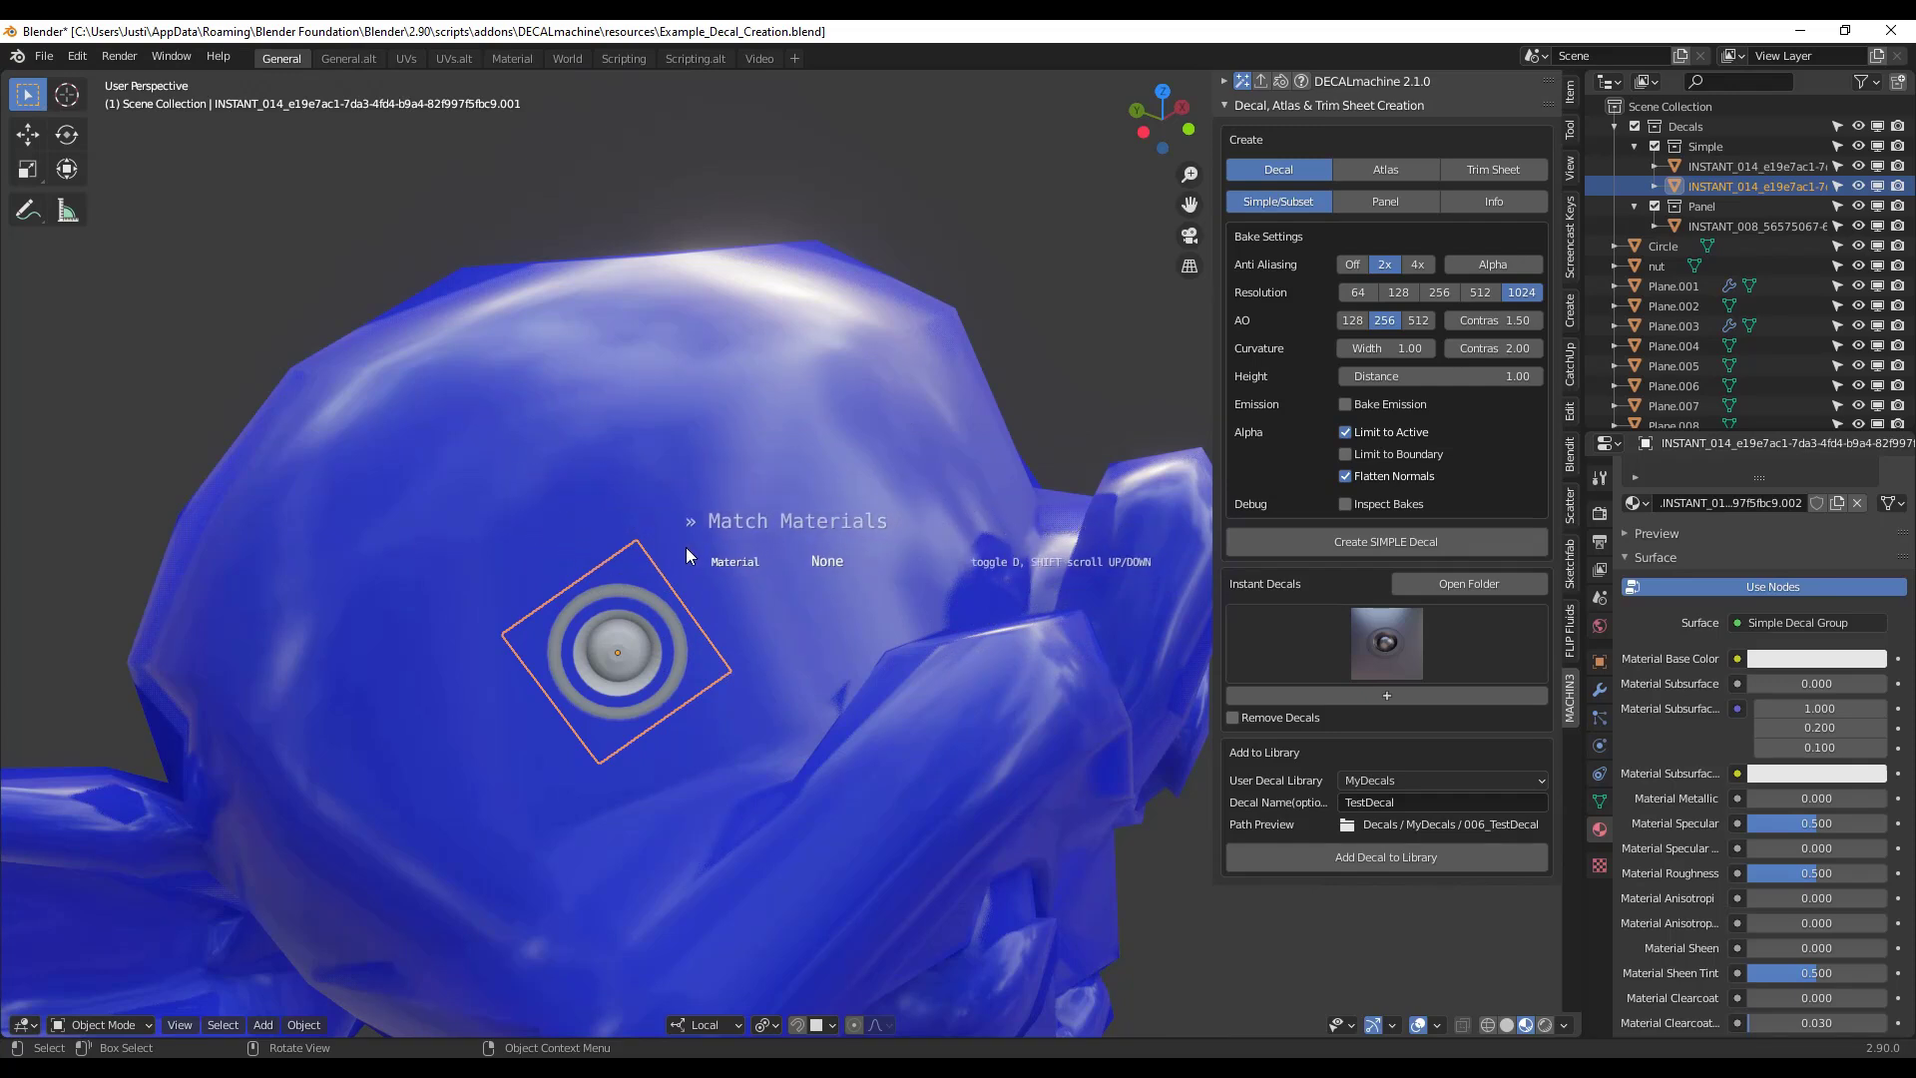
shift+scroll(709, 548, down, 1)
shift+scroll(711, 548, down, 1)
shift+scroll(716, 549, down, 1)
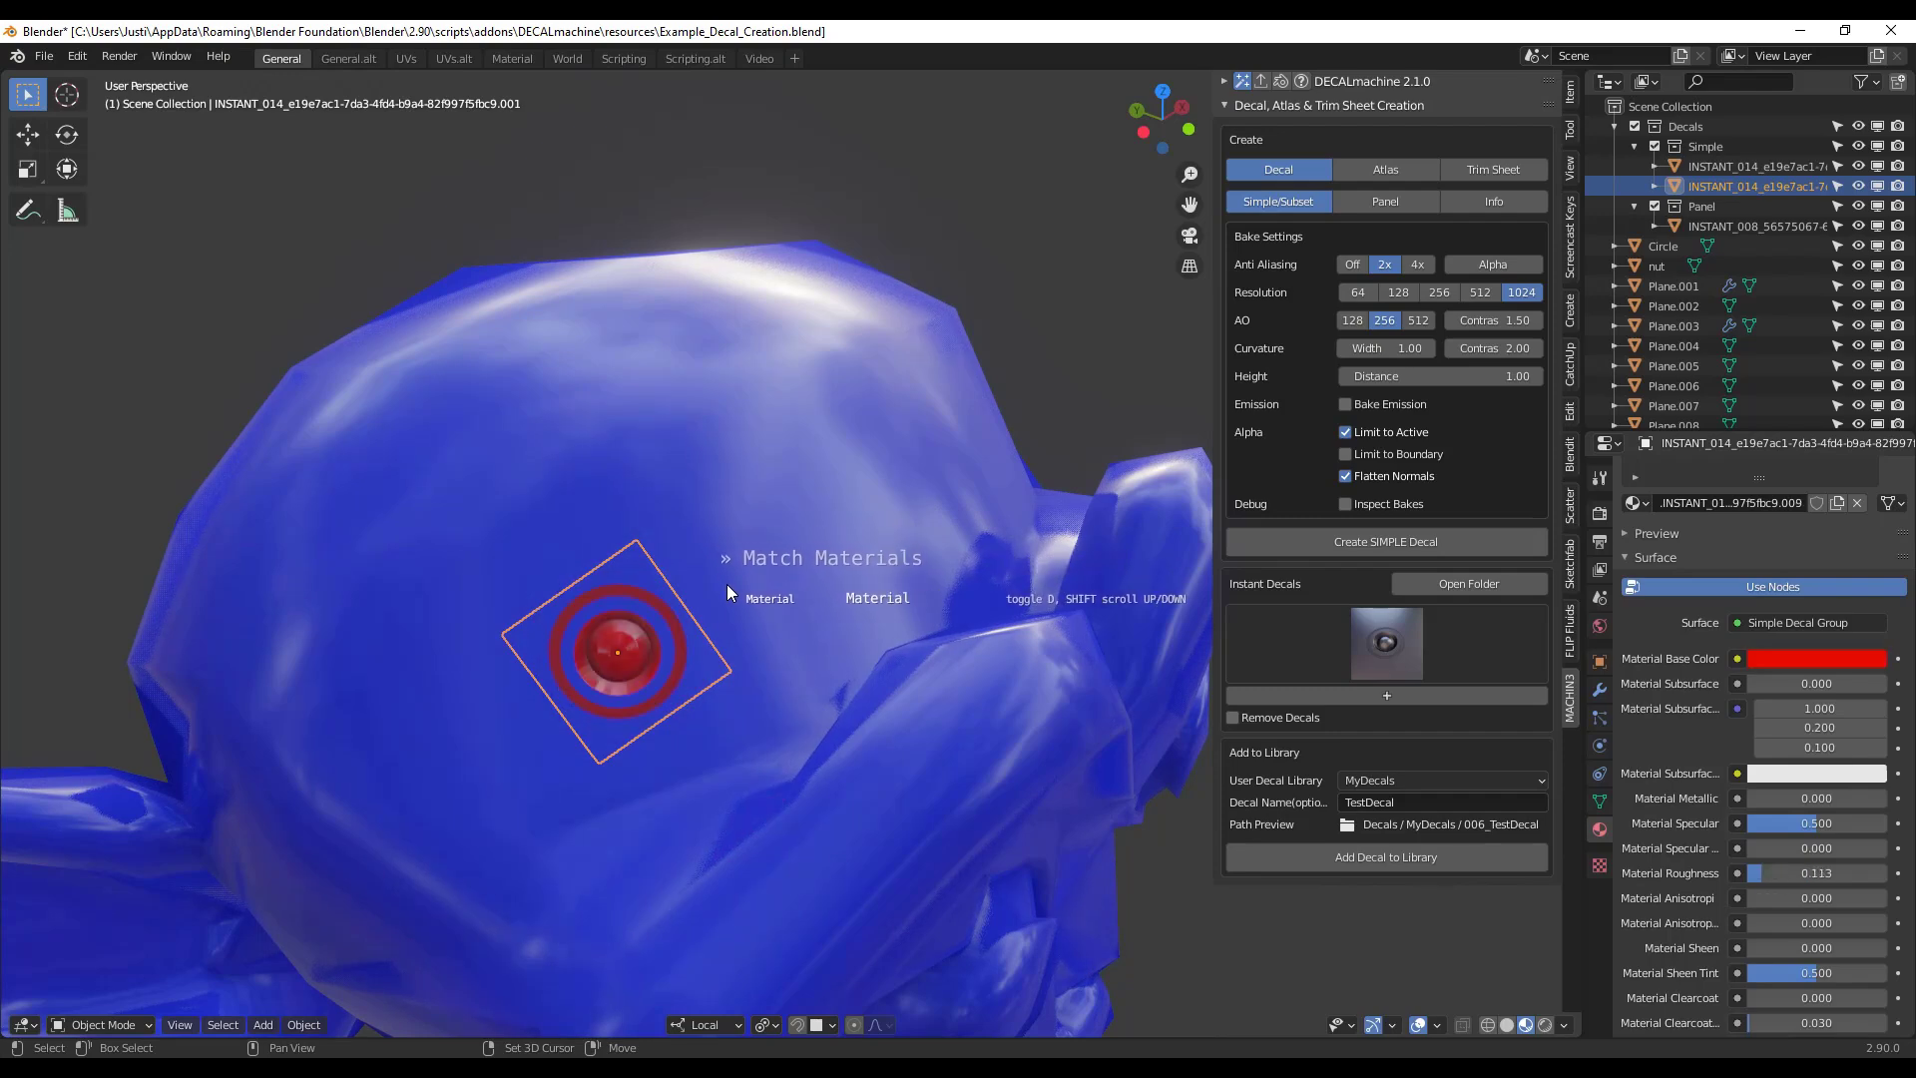
shift+scroll(729, 593, down, 1)
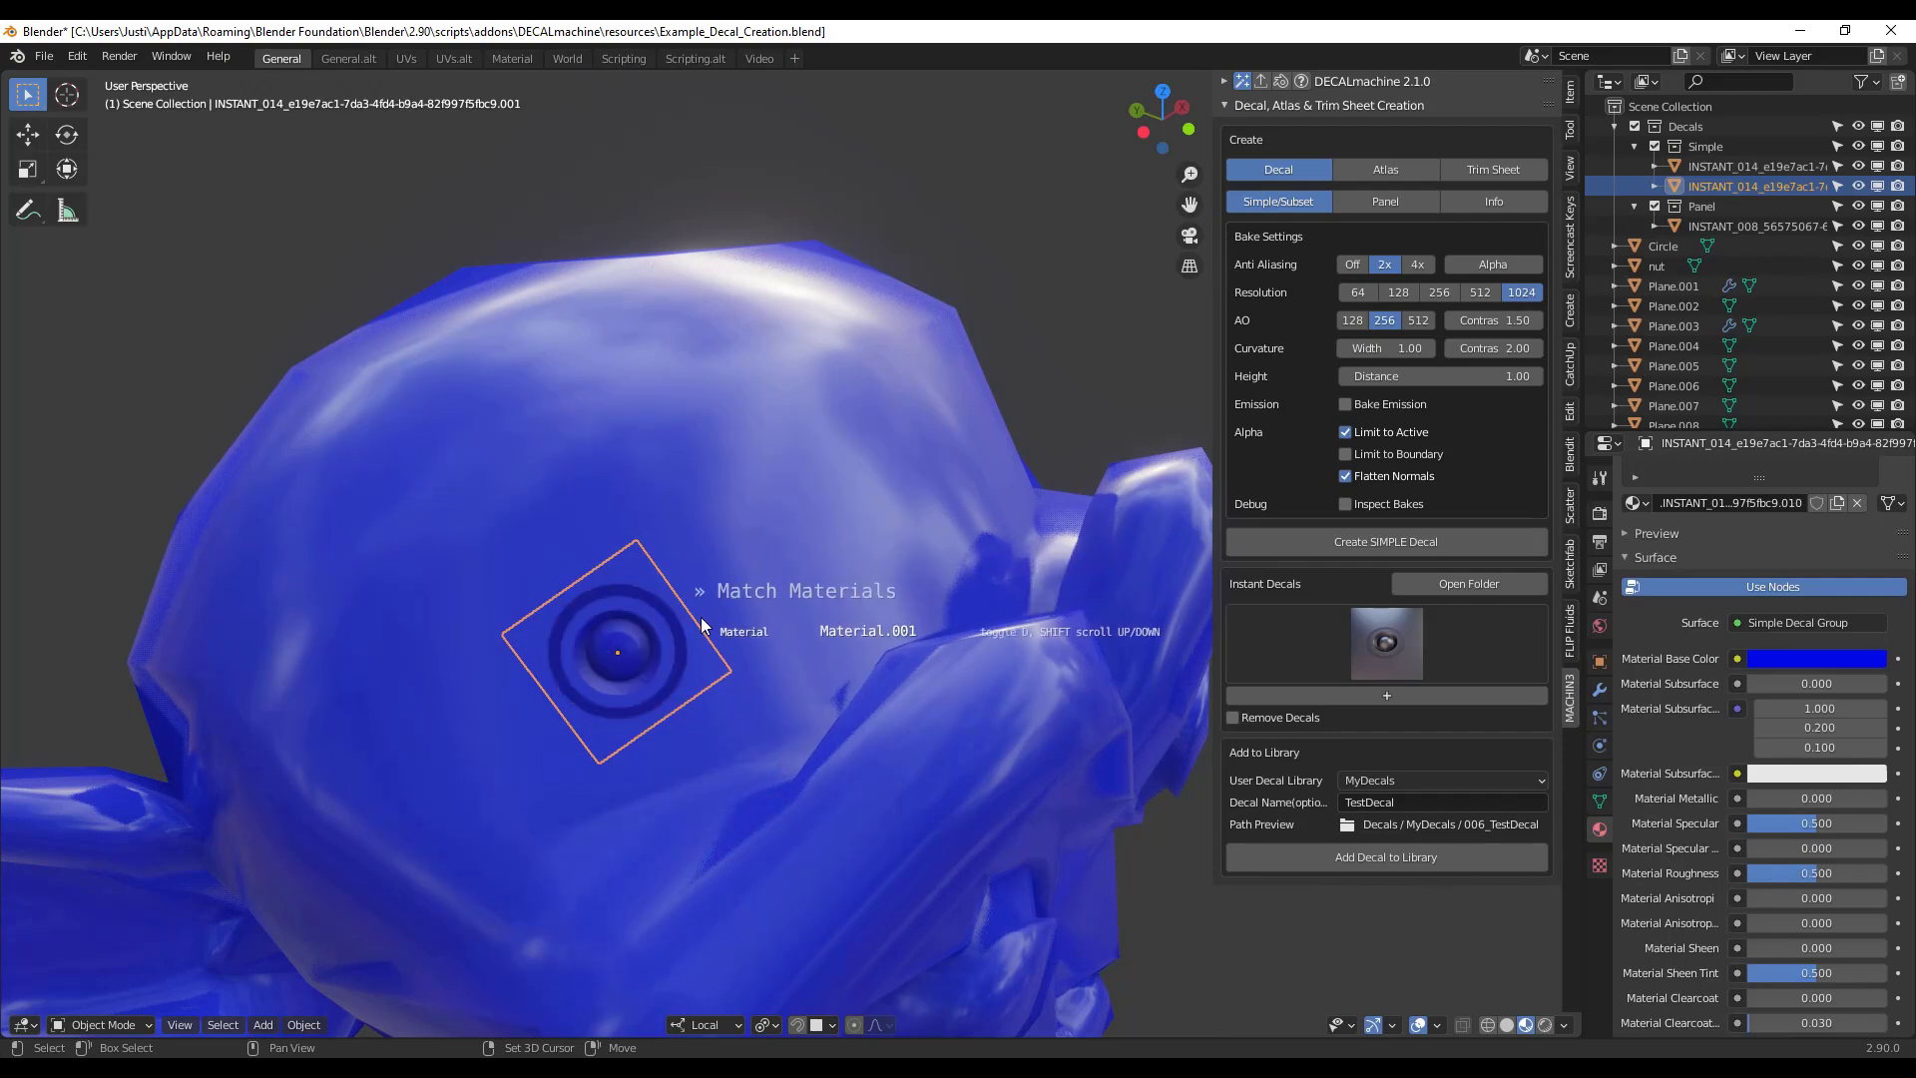
shift+scroll(721, 608, up, 1)
shift+scroll(713, 618, down, 1)
shift+scroll(708, 629, up, 1)
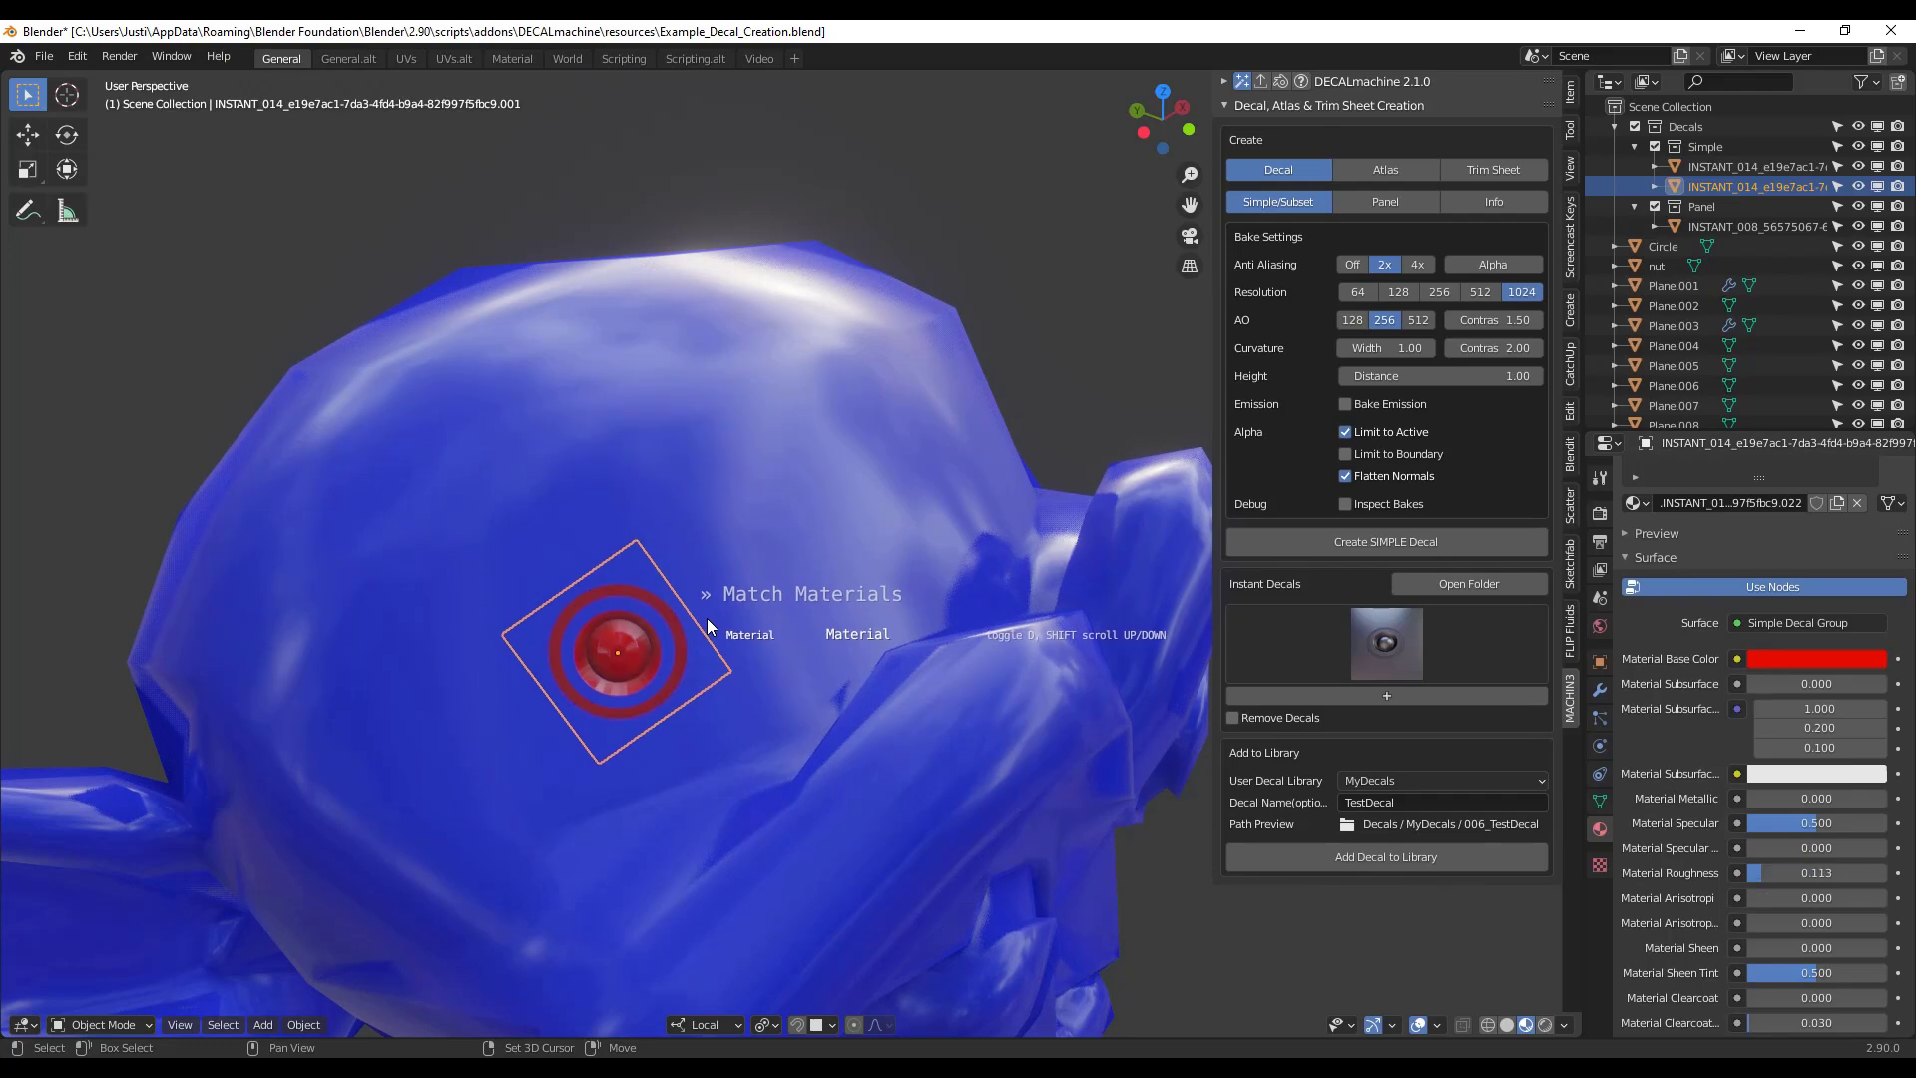
shift+scroll(712, 644, down, 2)
scroll(713, 659, down, 6)
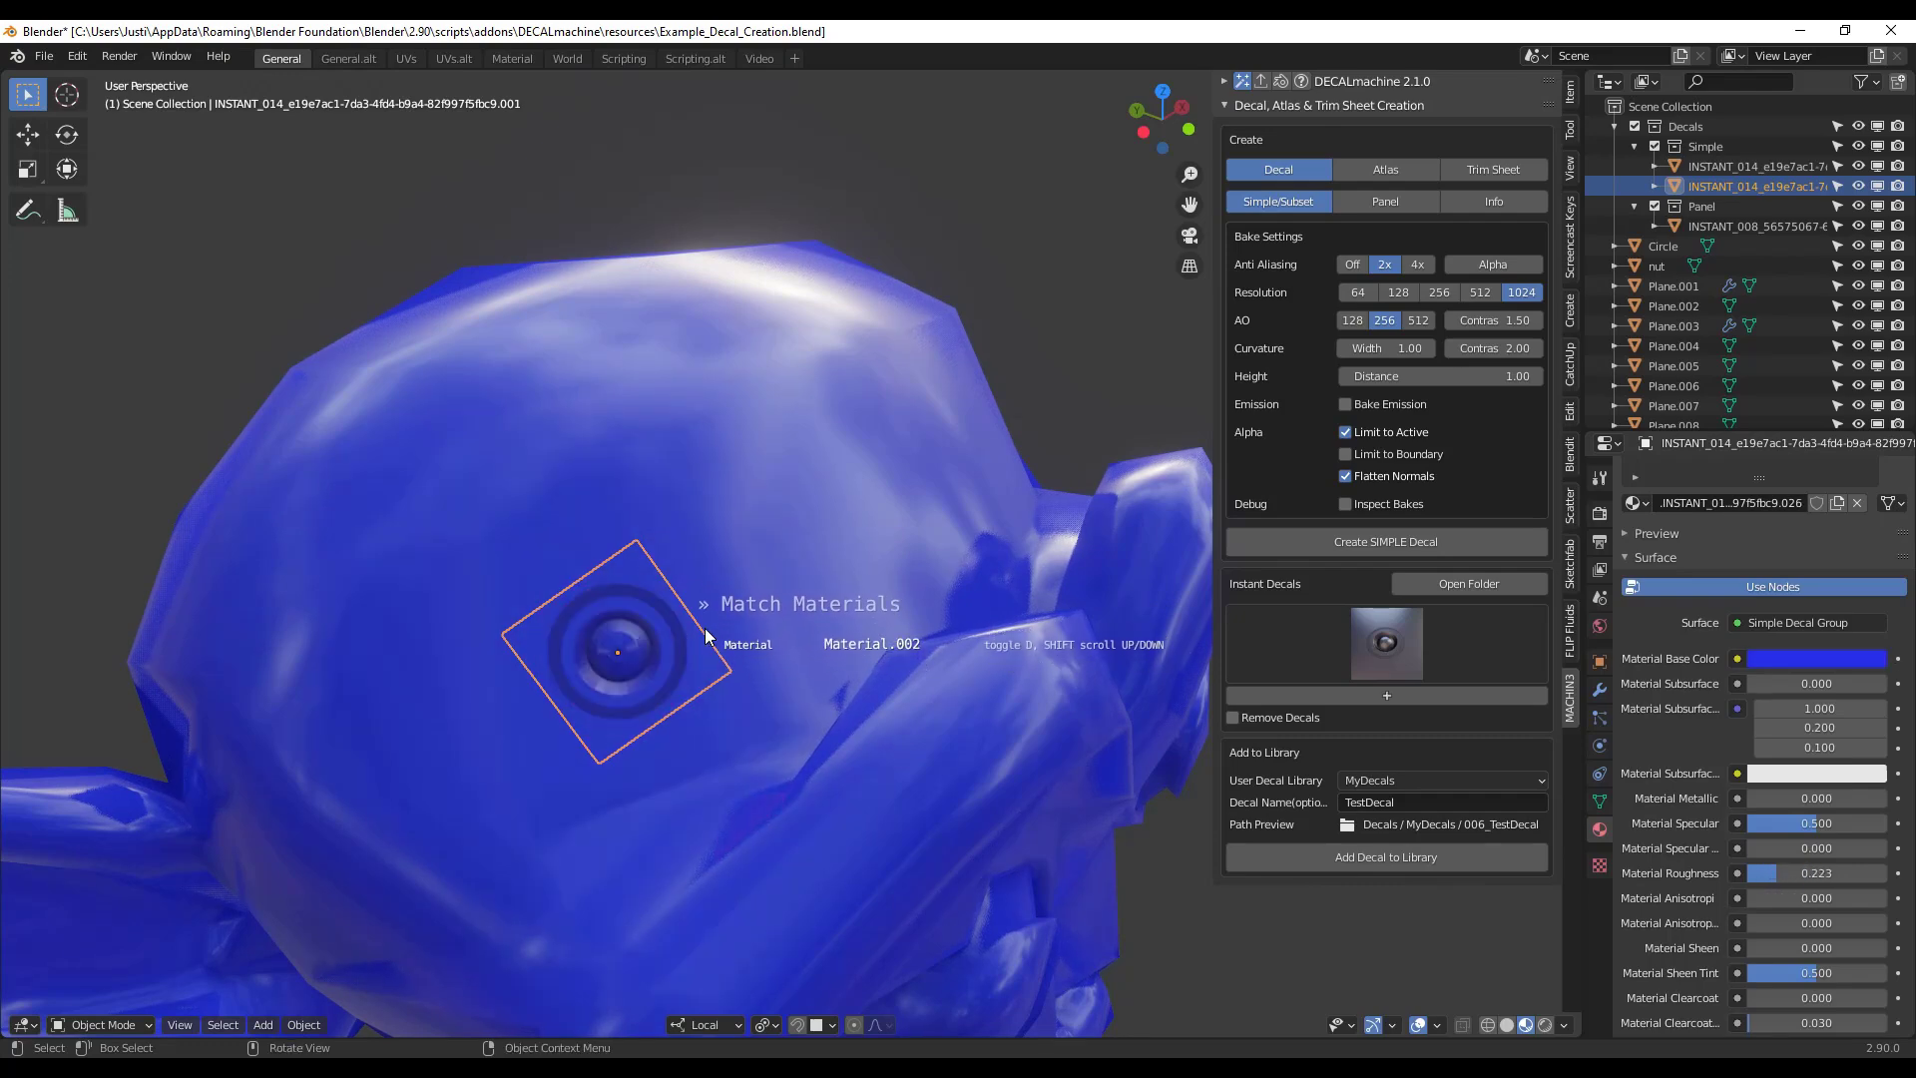
click(868, 613)
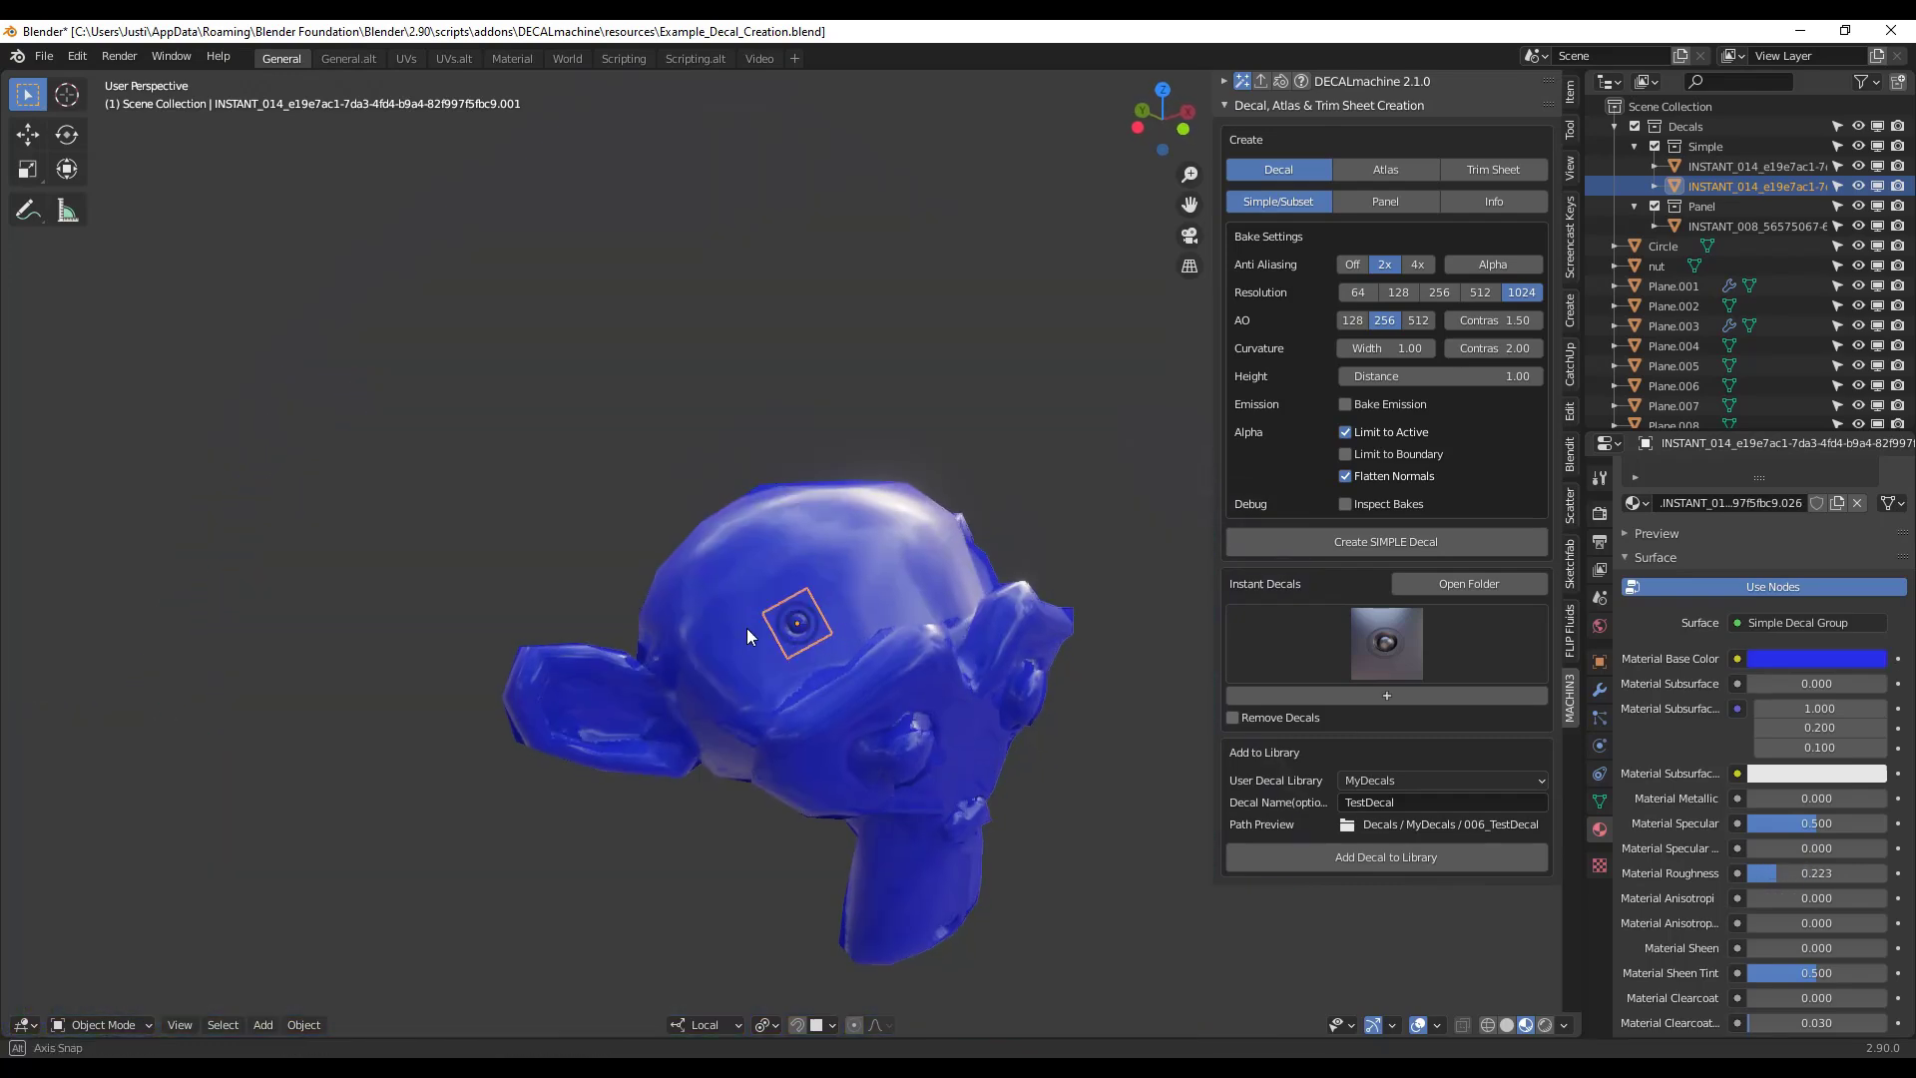
scroll(788, 623, up, 6)
- Duplicate the modelled circle and place the copy about 2.63 m away along the local X axis
scroll(853, 572, down, 8)
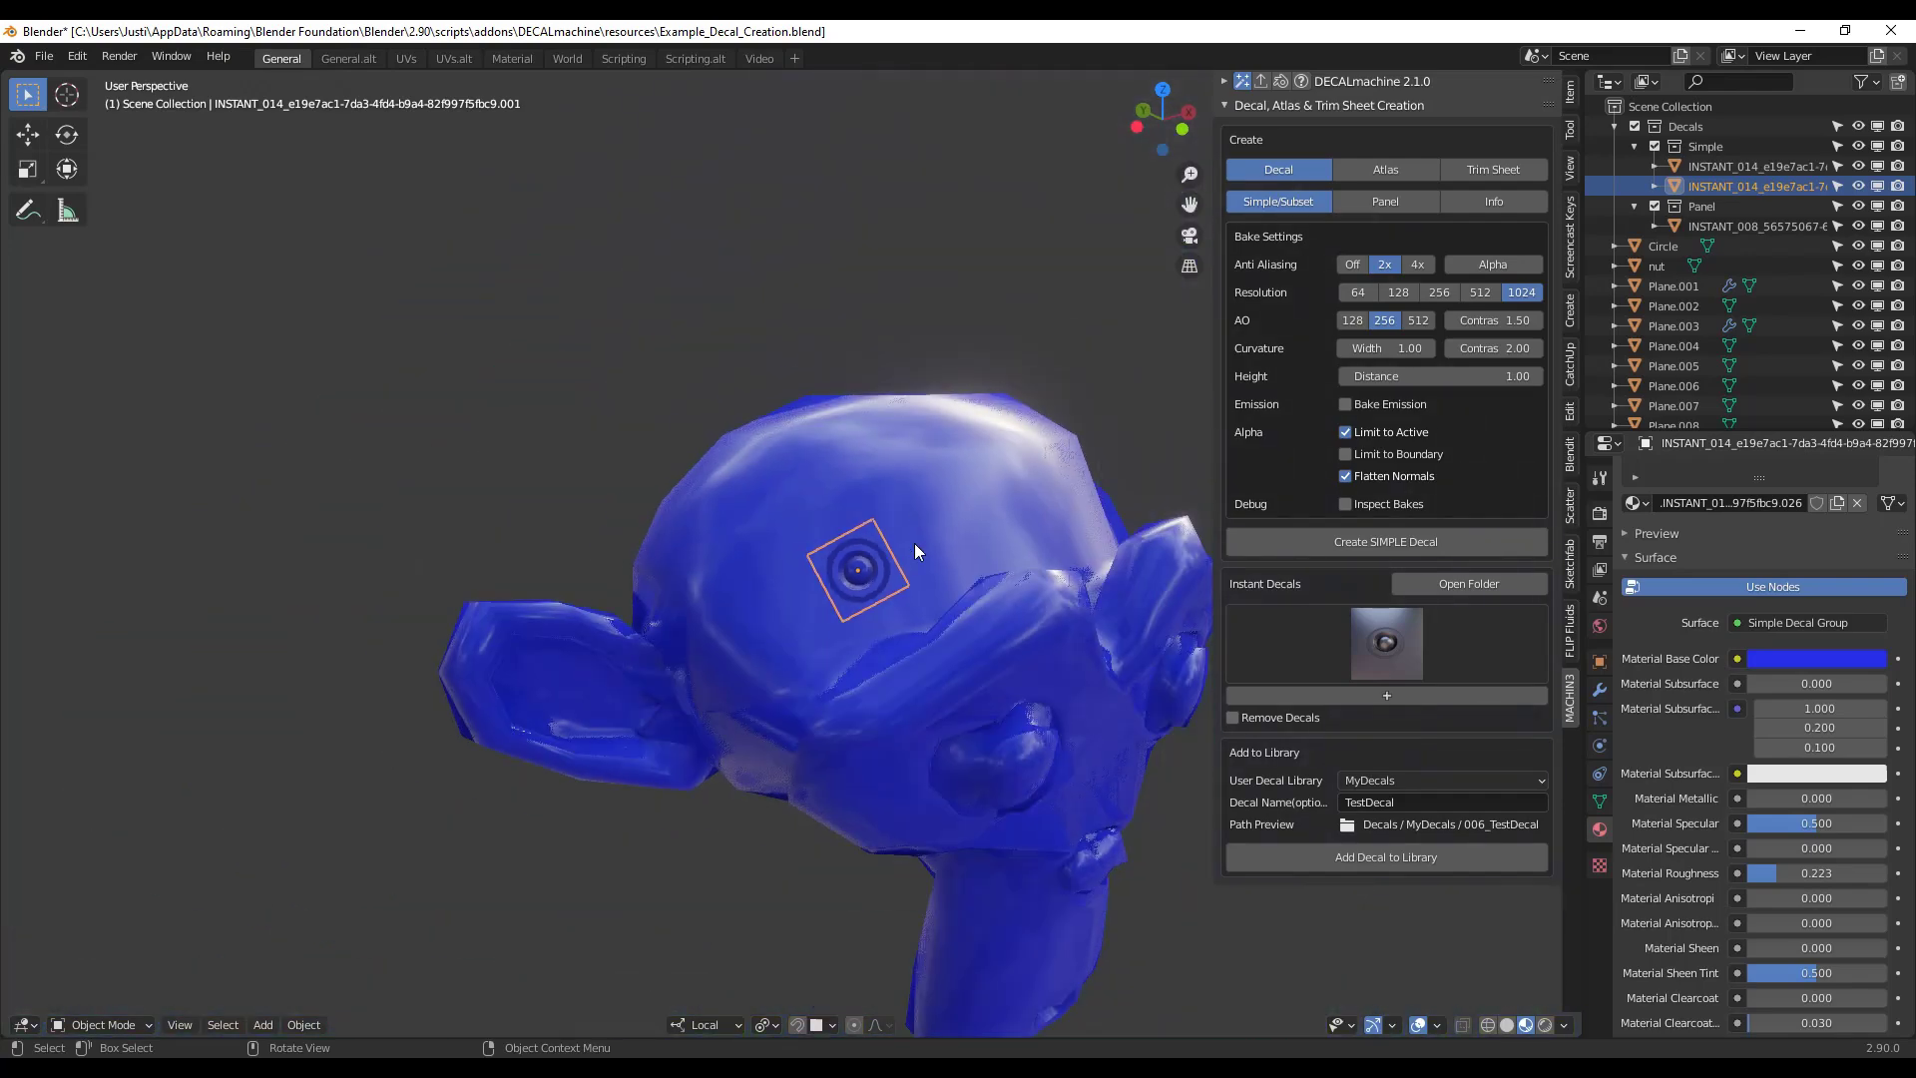
click(428, 798)
scroll(439, 804, up, 2)
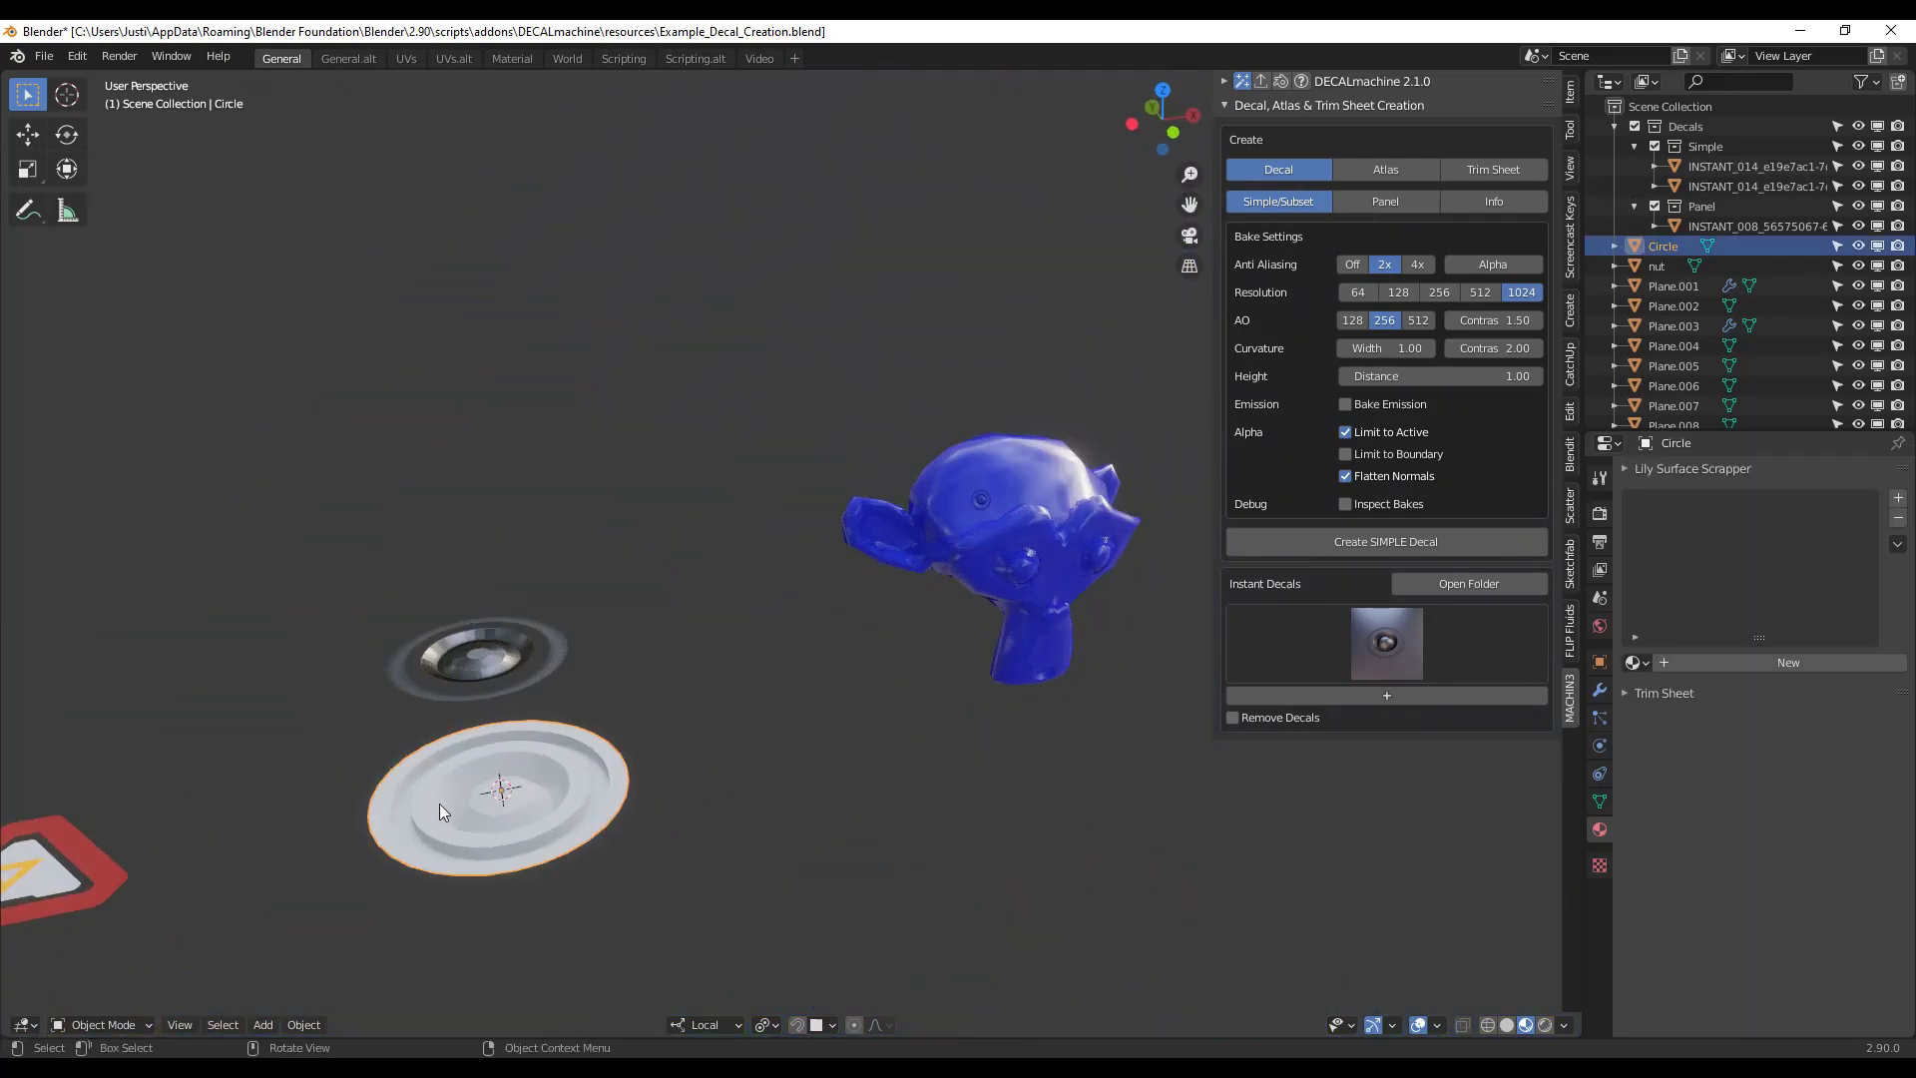
key(shift+d)
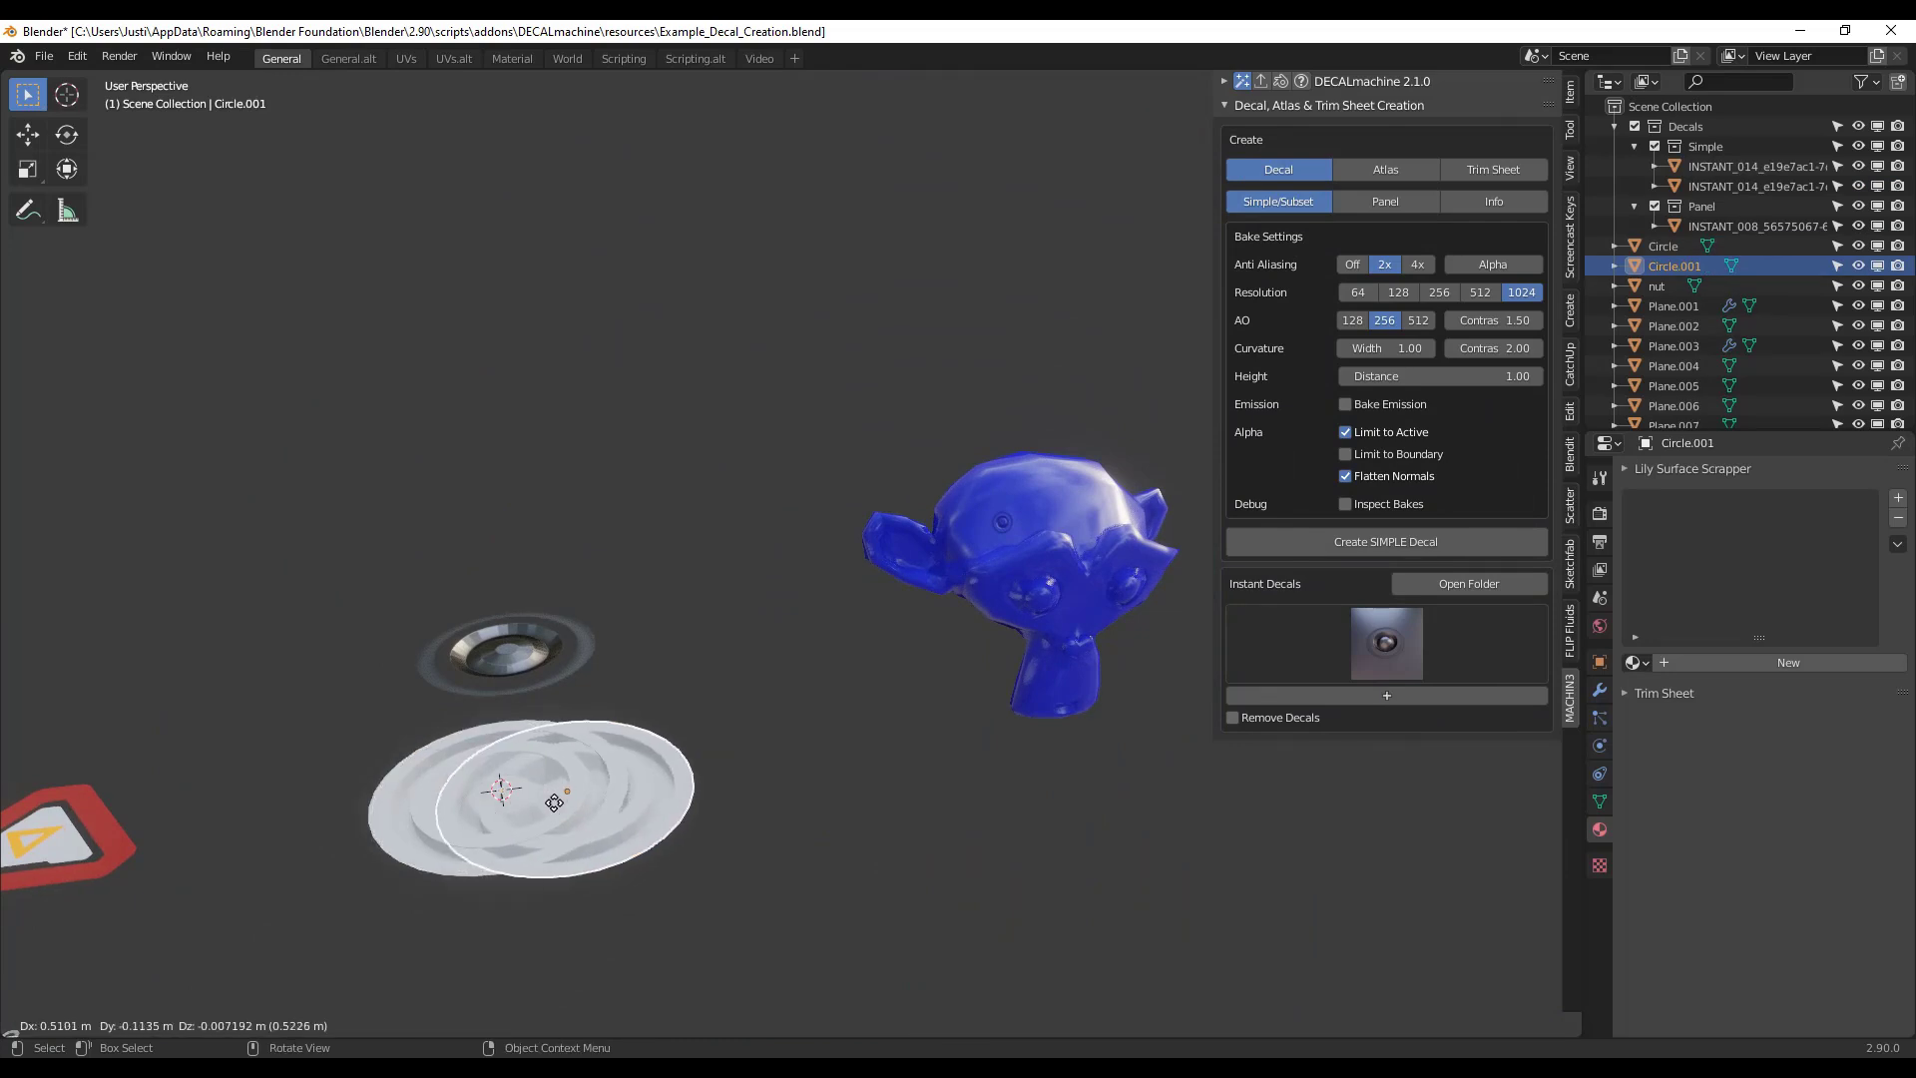
key(x)
key(x)
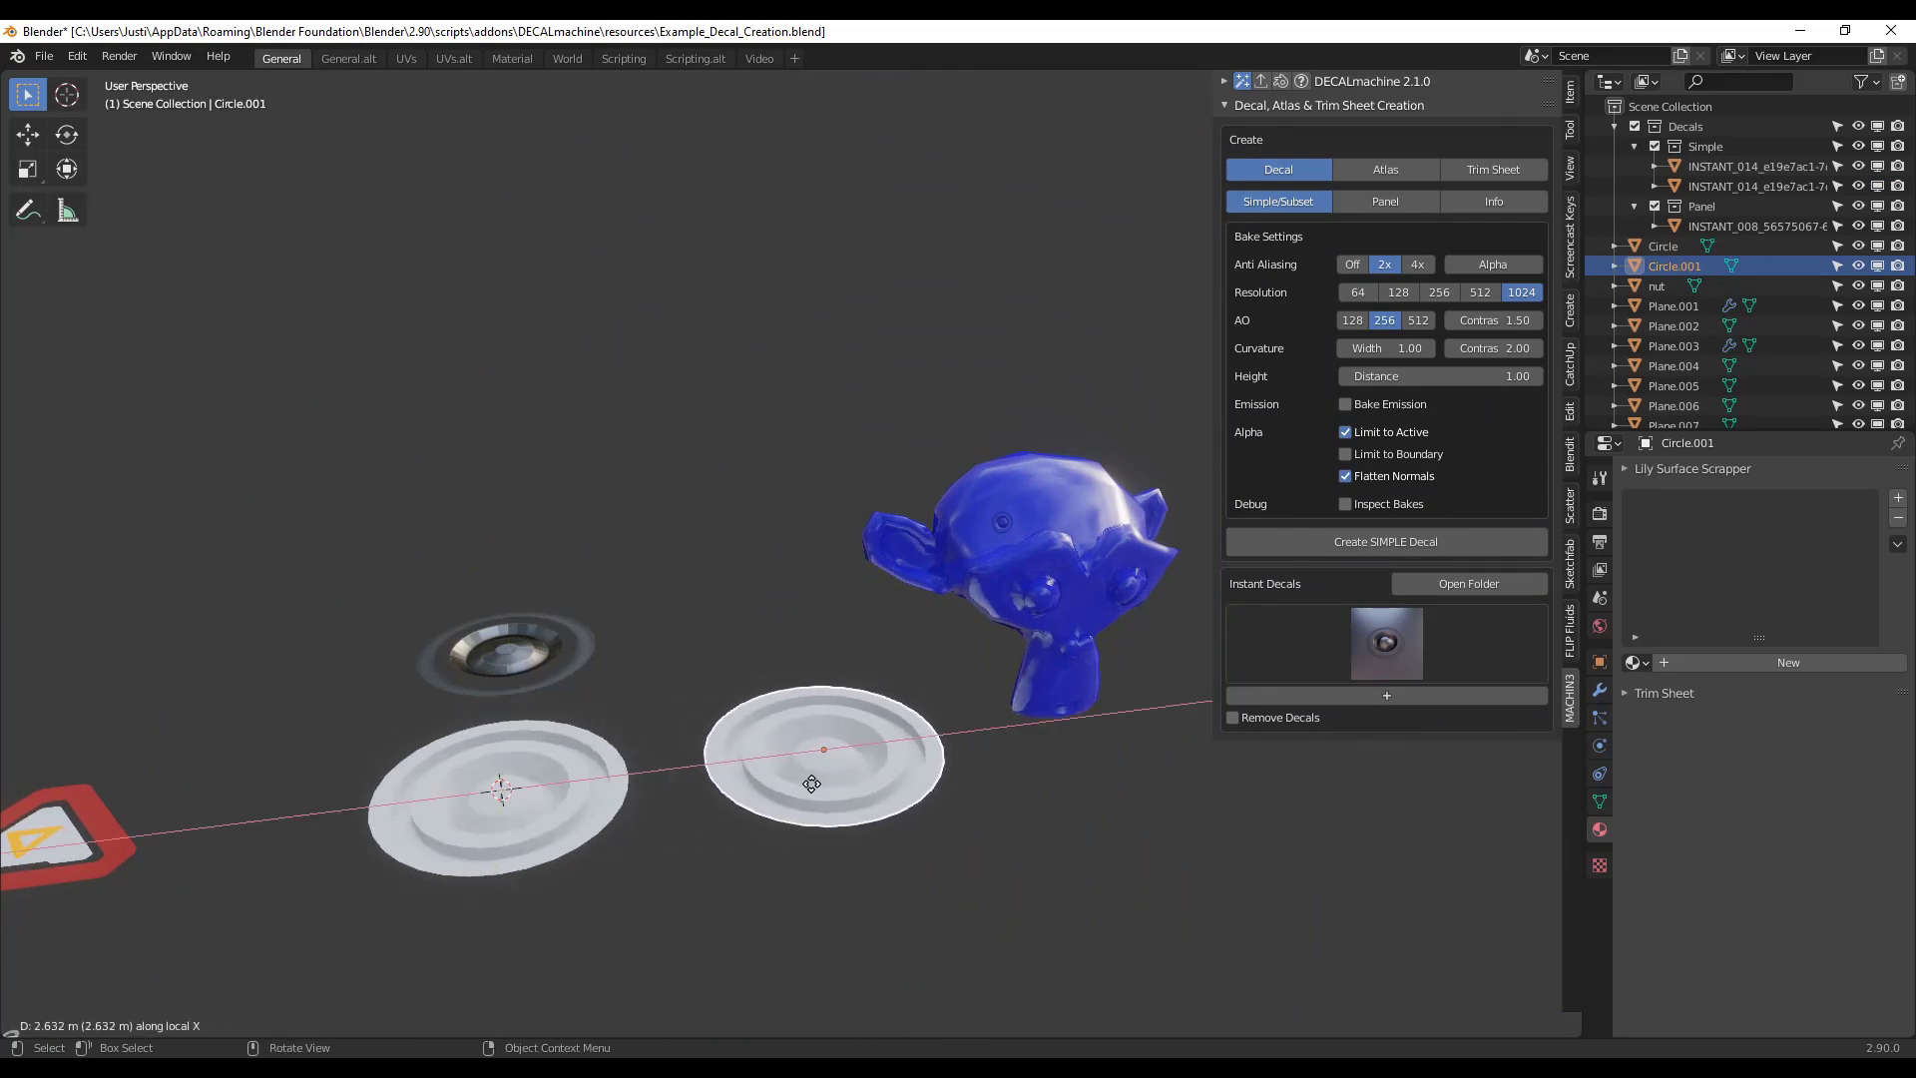
click(813, 783)
- Apply smooth shading to the duplicated circle
scroll(811, 770, up, 5)
mouse_move(738, 788)
middle_down()
mouse_move(705, 783)
mouse_move(782, 794)
mouse_move(724, 781)
middle_up()
right_click(729, 782)
click(667, 675)
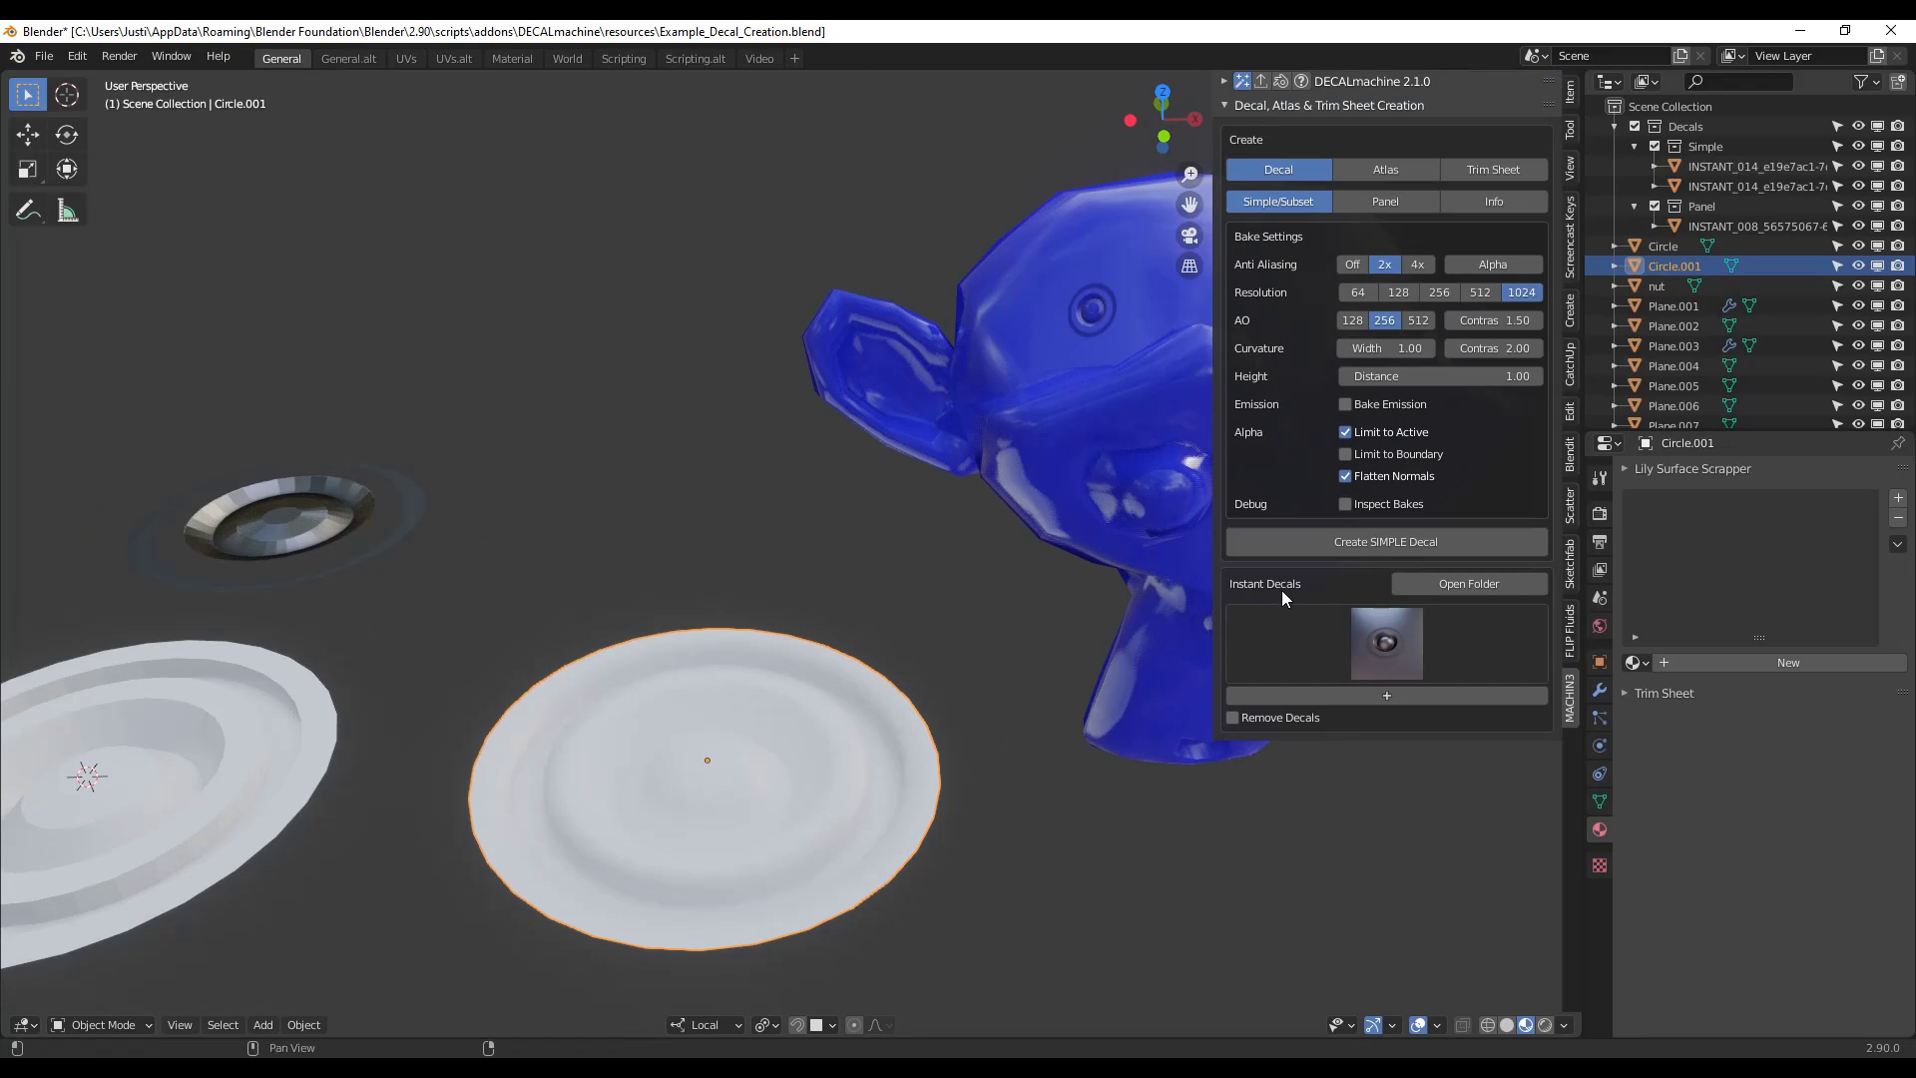
- Create a simple decal from the smooth-shaded circle and insert the new instant decal into the scene
click(1354, 535)
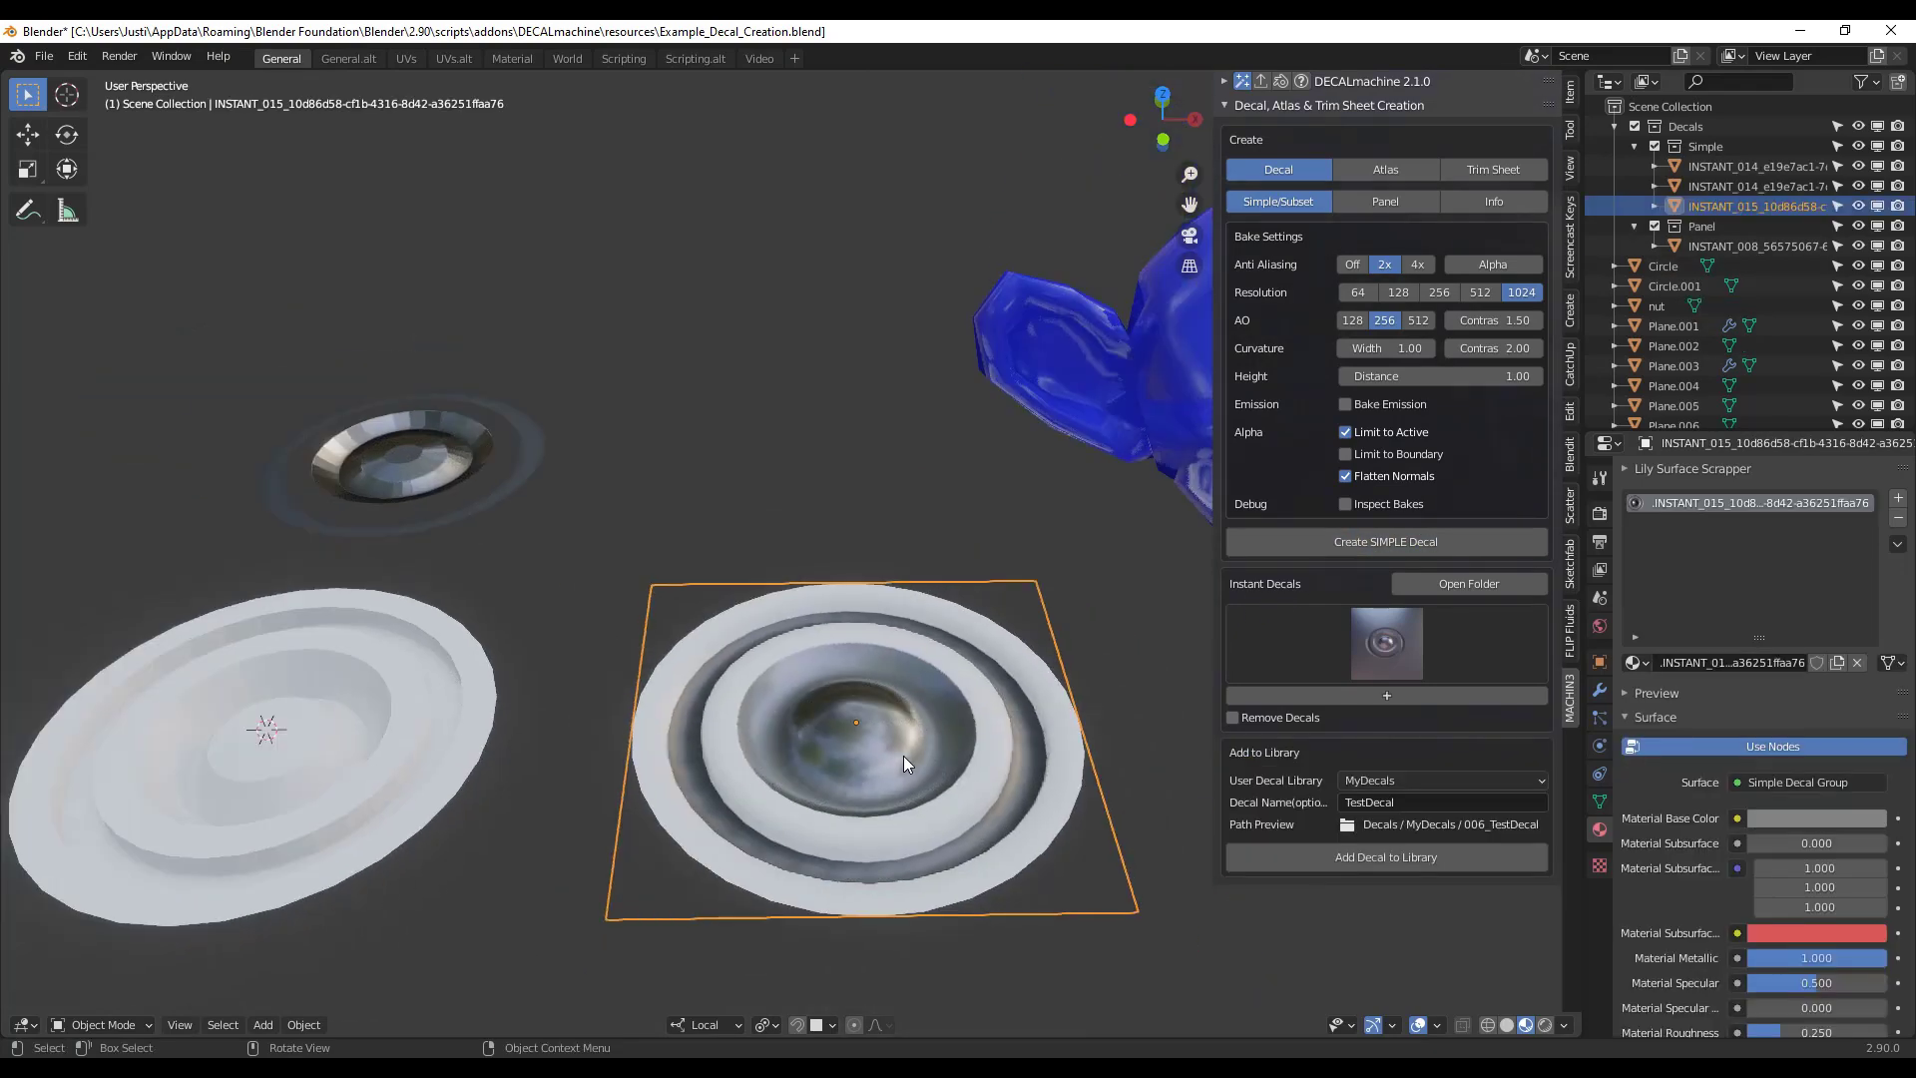
click(1367, 625)
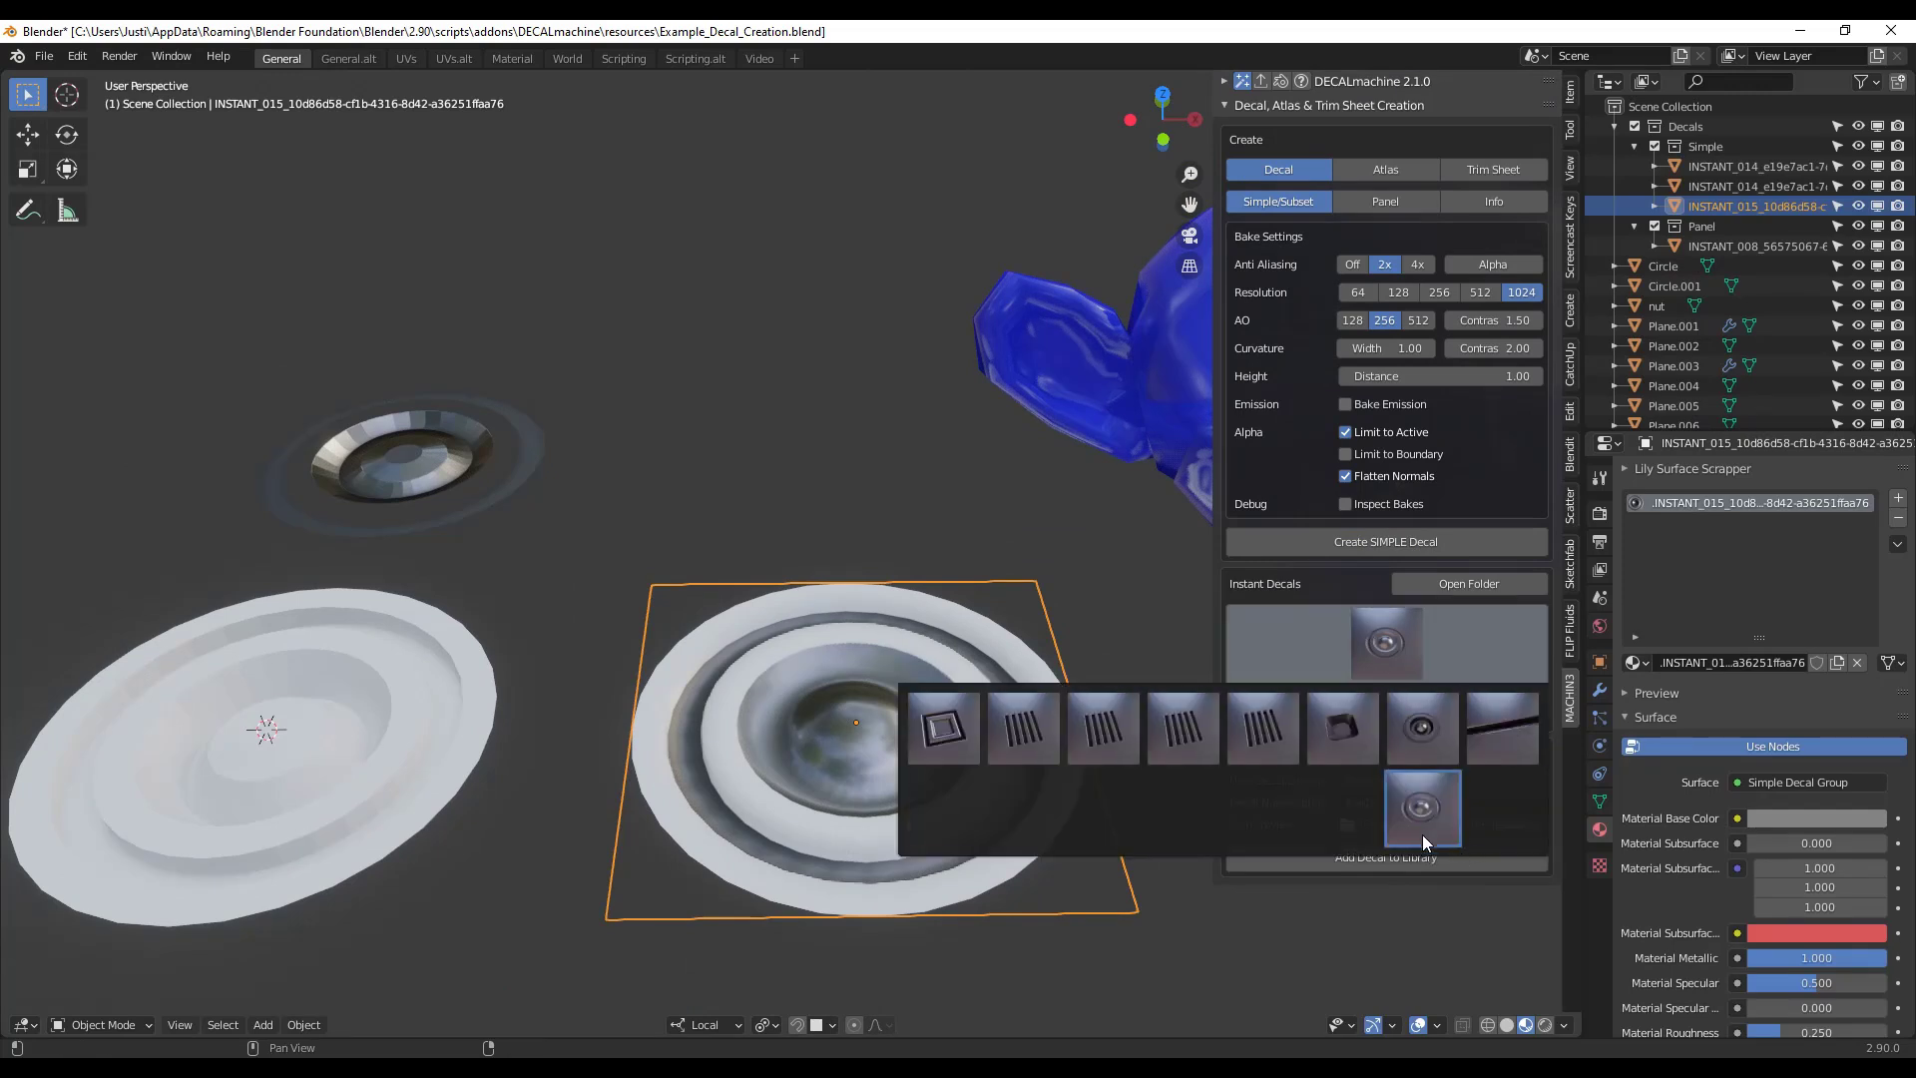
click(1429, 823)
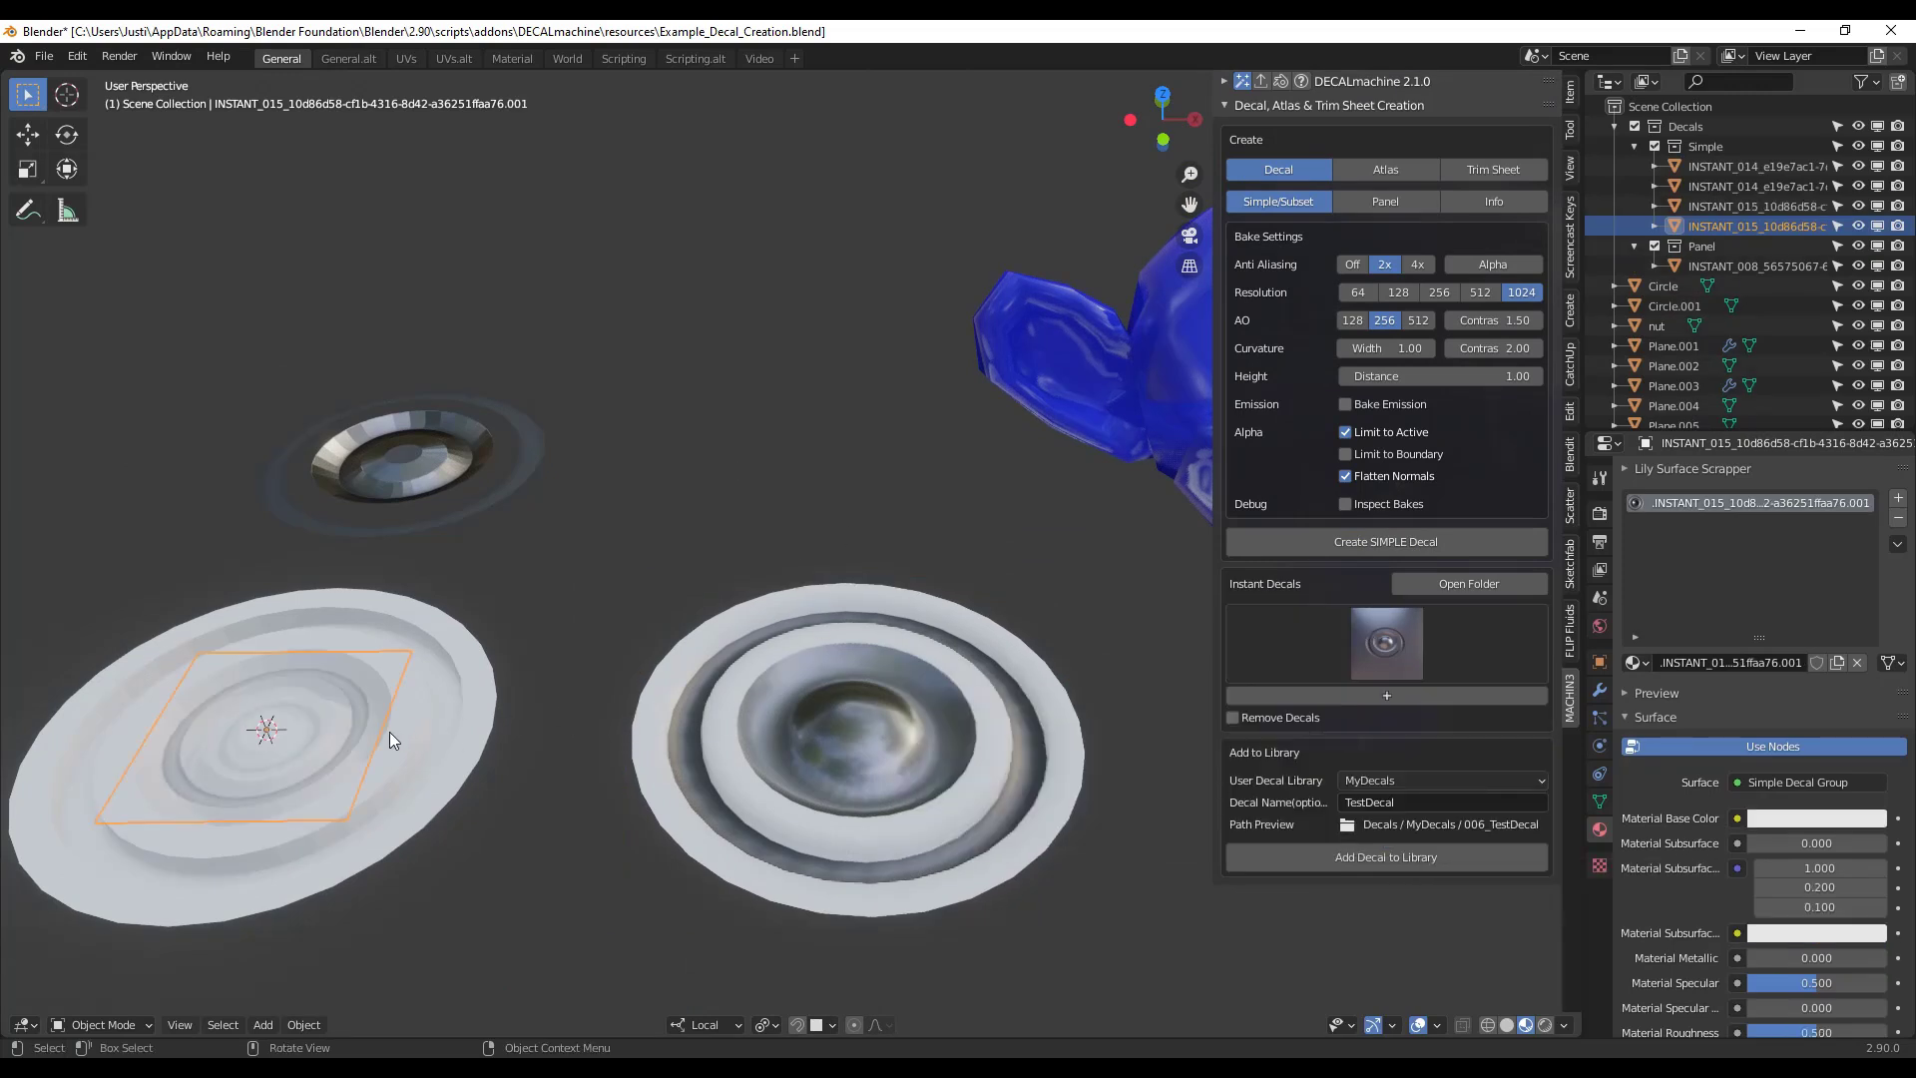
- Move the inserted smooth decal to empty space in front of the smooth-shaded circle and view it up close
scroll(332, 737, down, 3)
key(g)
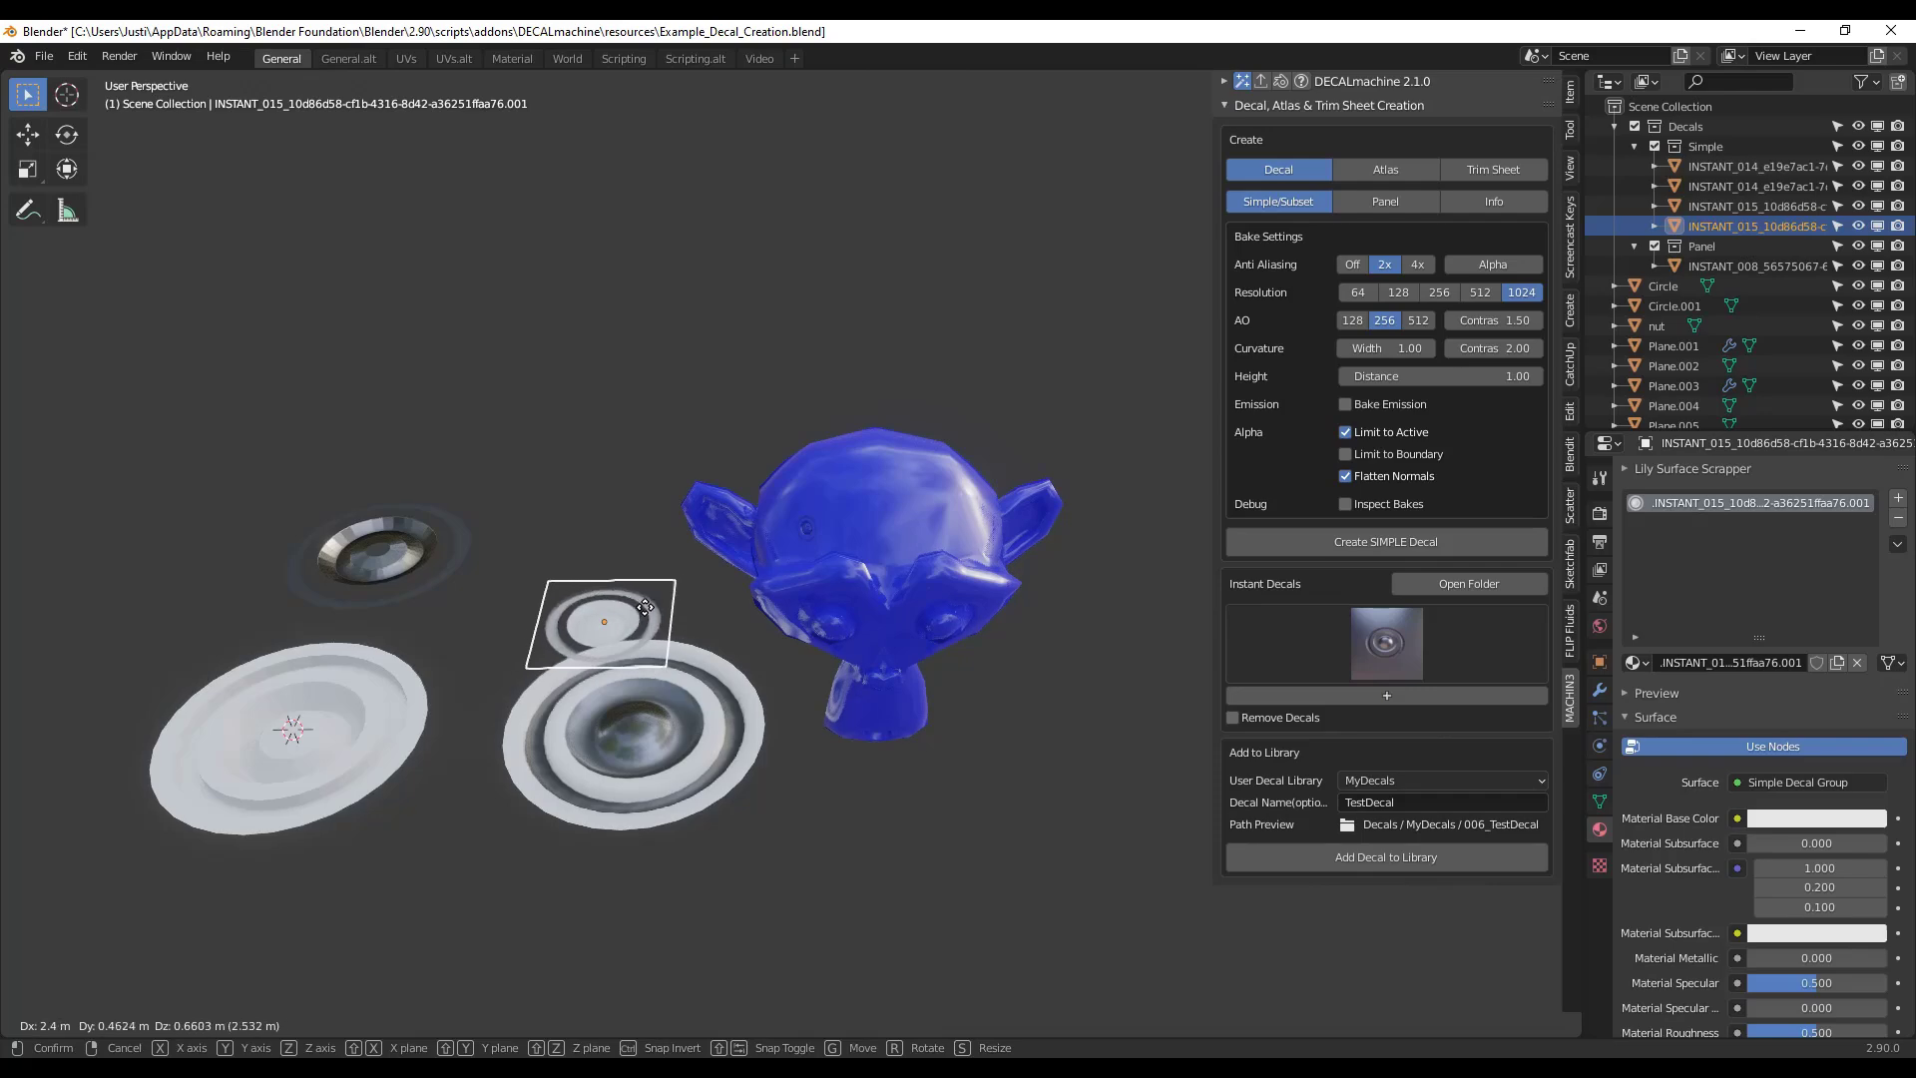
click(798, 864)
scroll(798, 865, up, 6)
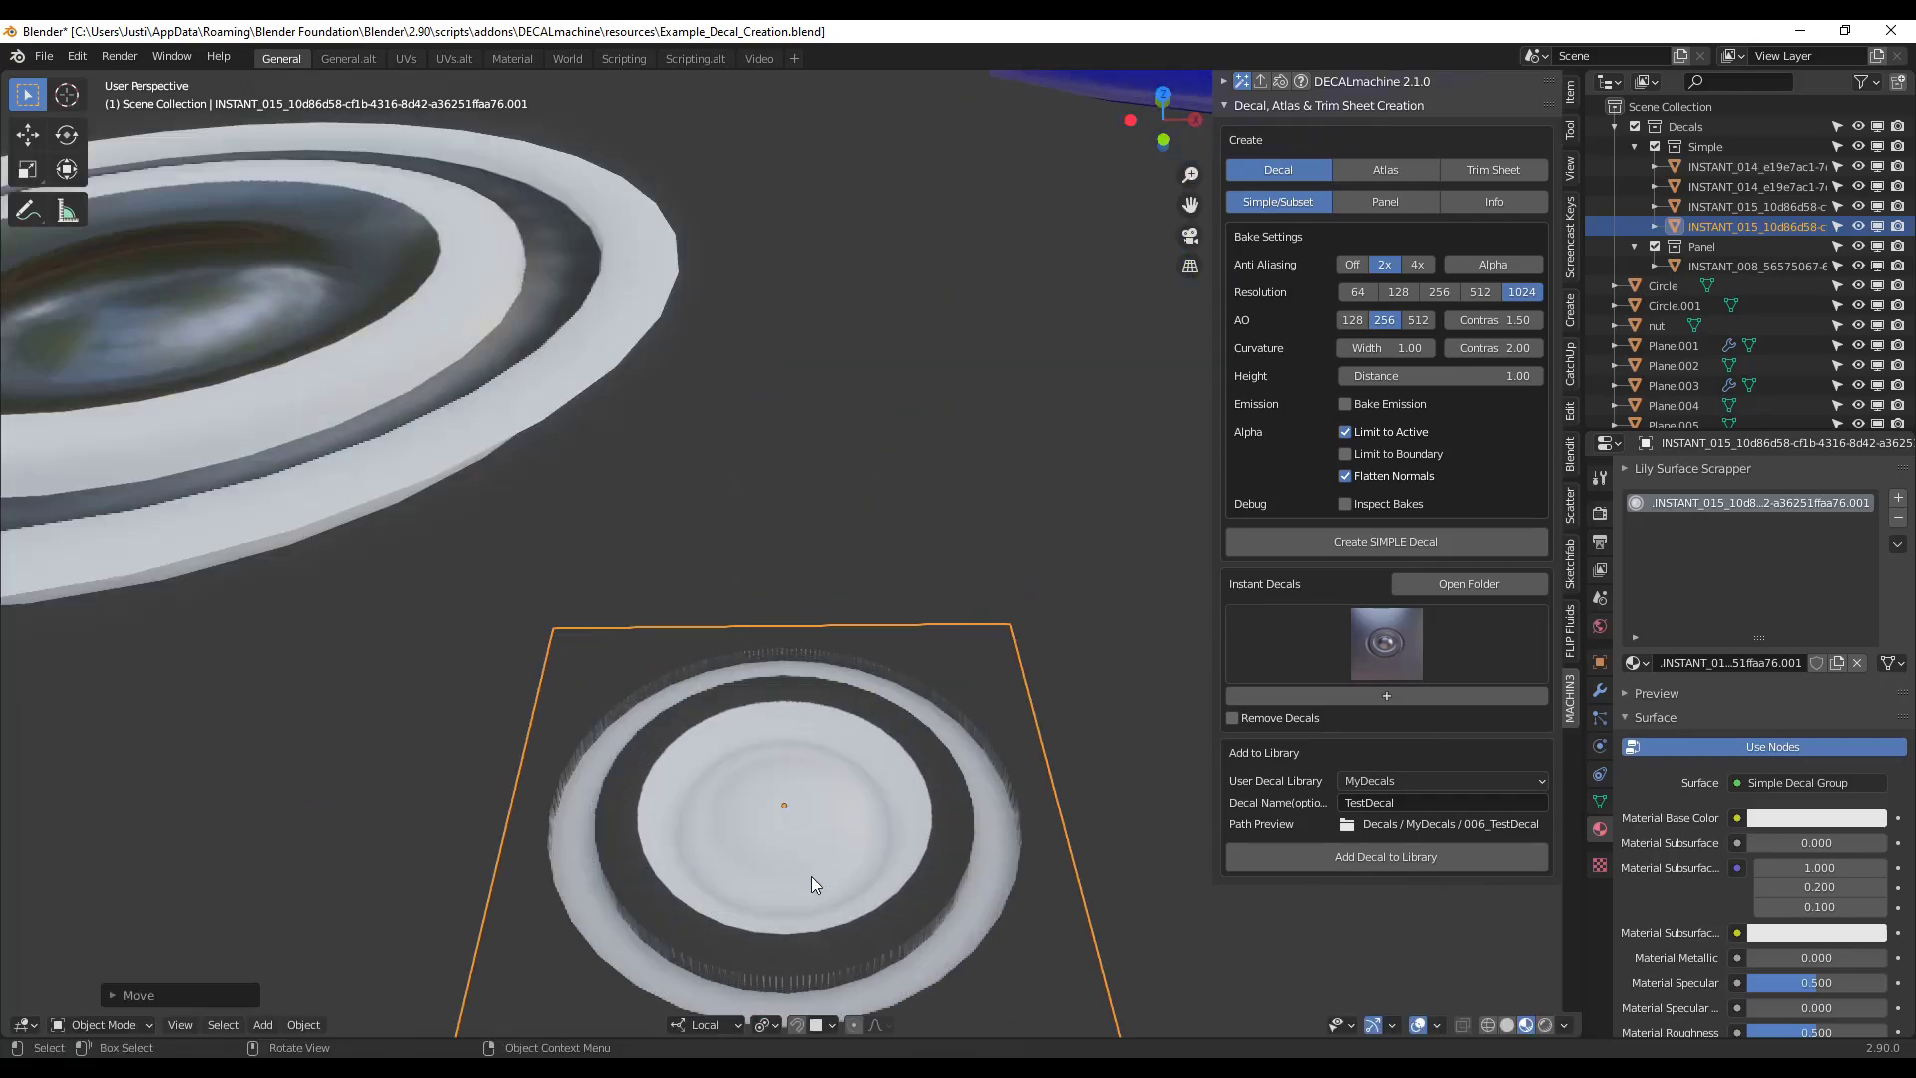
- Examine the inserted smooth decal's rings and edges up close from several angles
scroll(776, 673, down, 5)
middle_drag(751, 746, 793, 759)
scroll(794, 758, up, 5)
scroll(778, 754, up, 2)
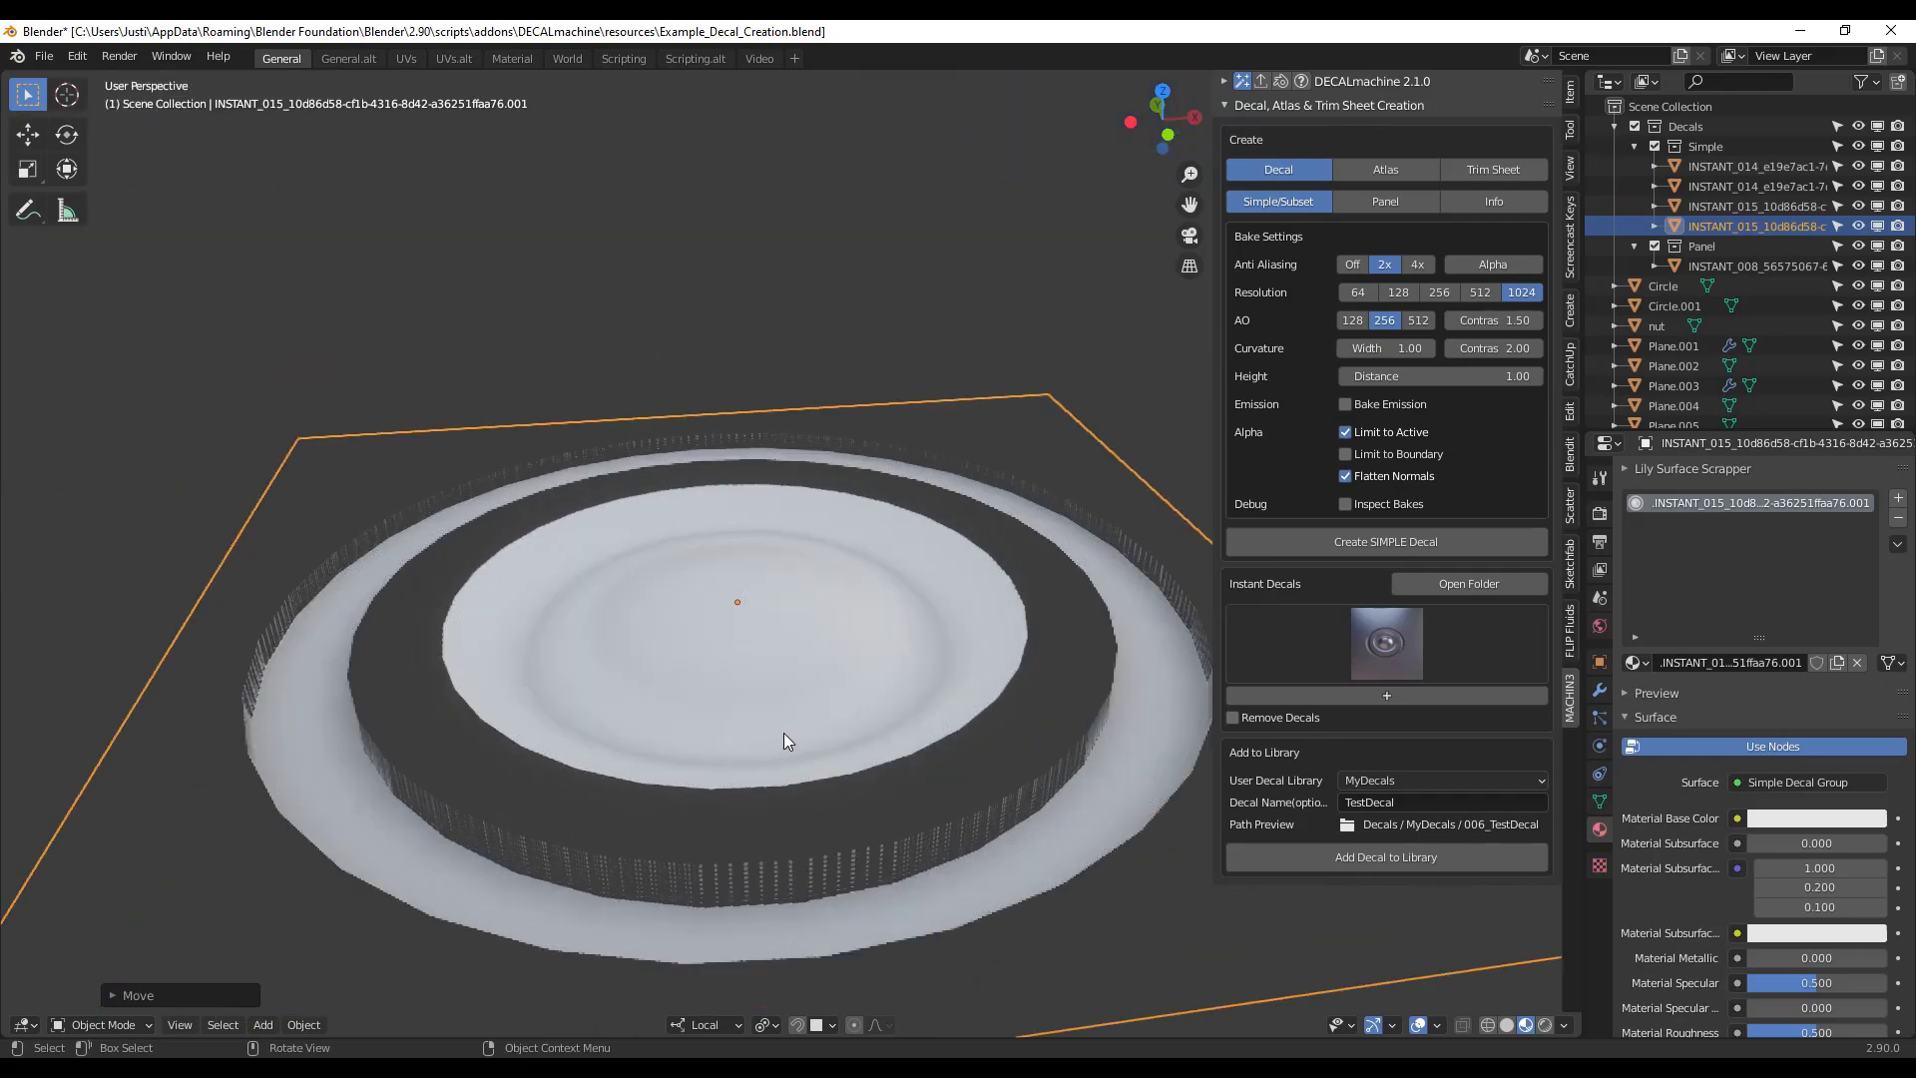
scroll(788, 720, down, 3)
middle_drag(790, 726, 768, 644)
scroll(781, 717, down, 7)
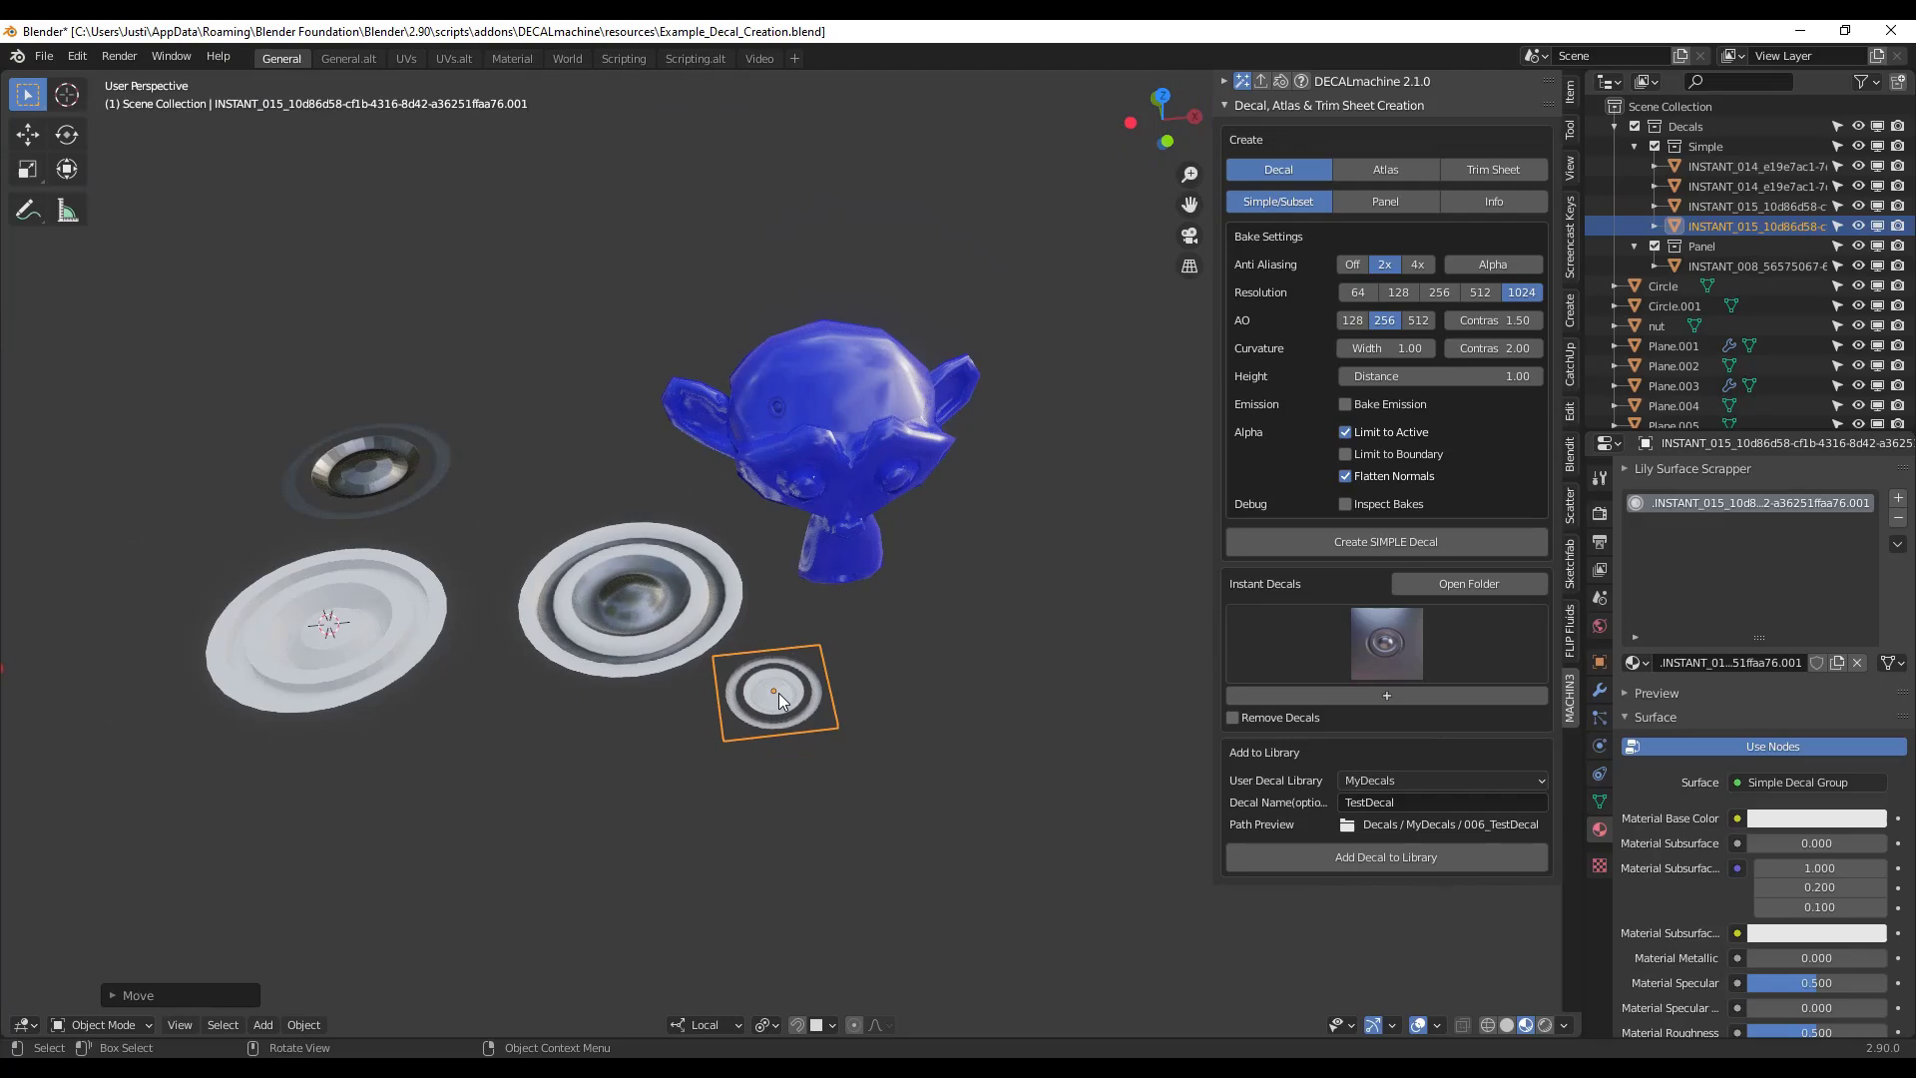
- Place the smooth decal on the blue monkey's forehead and scale it down twice to a small badge
key(g)
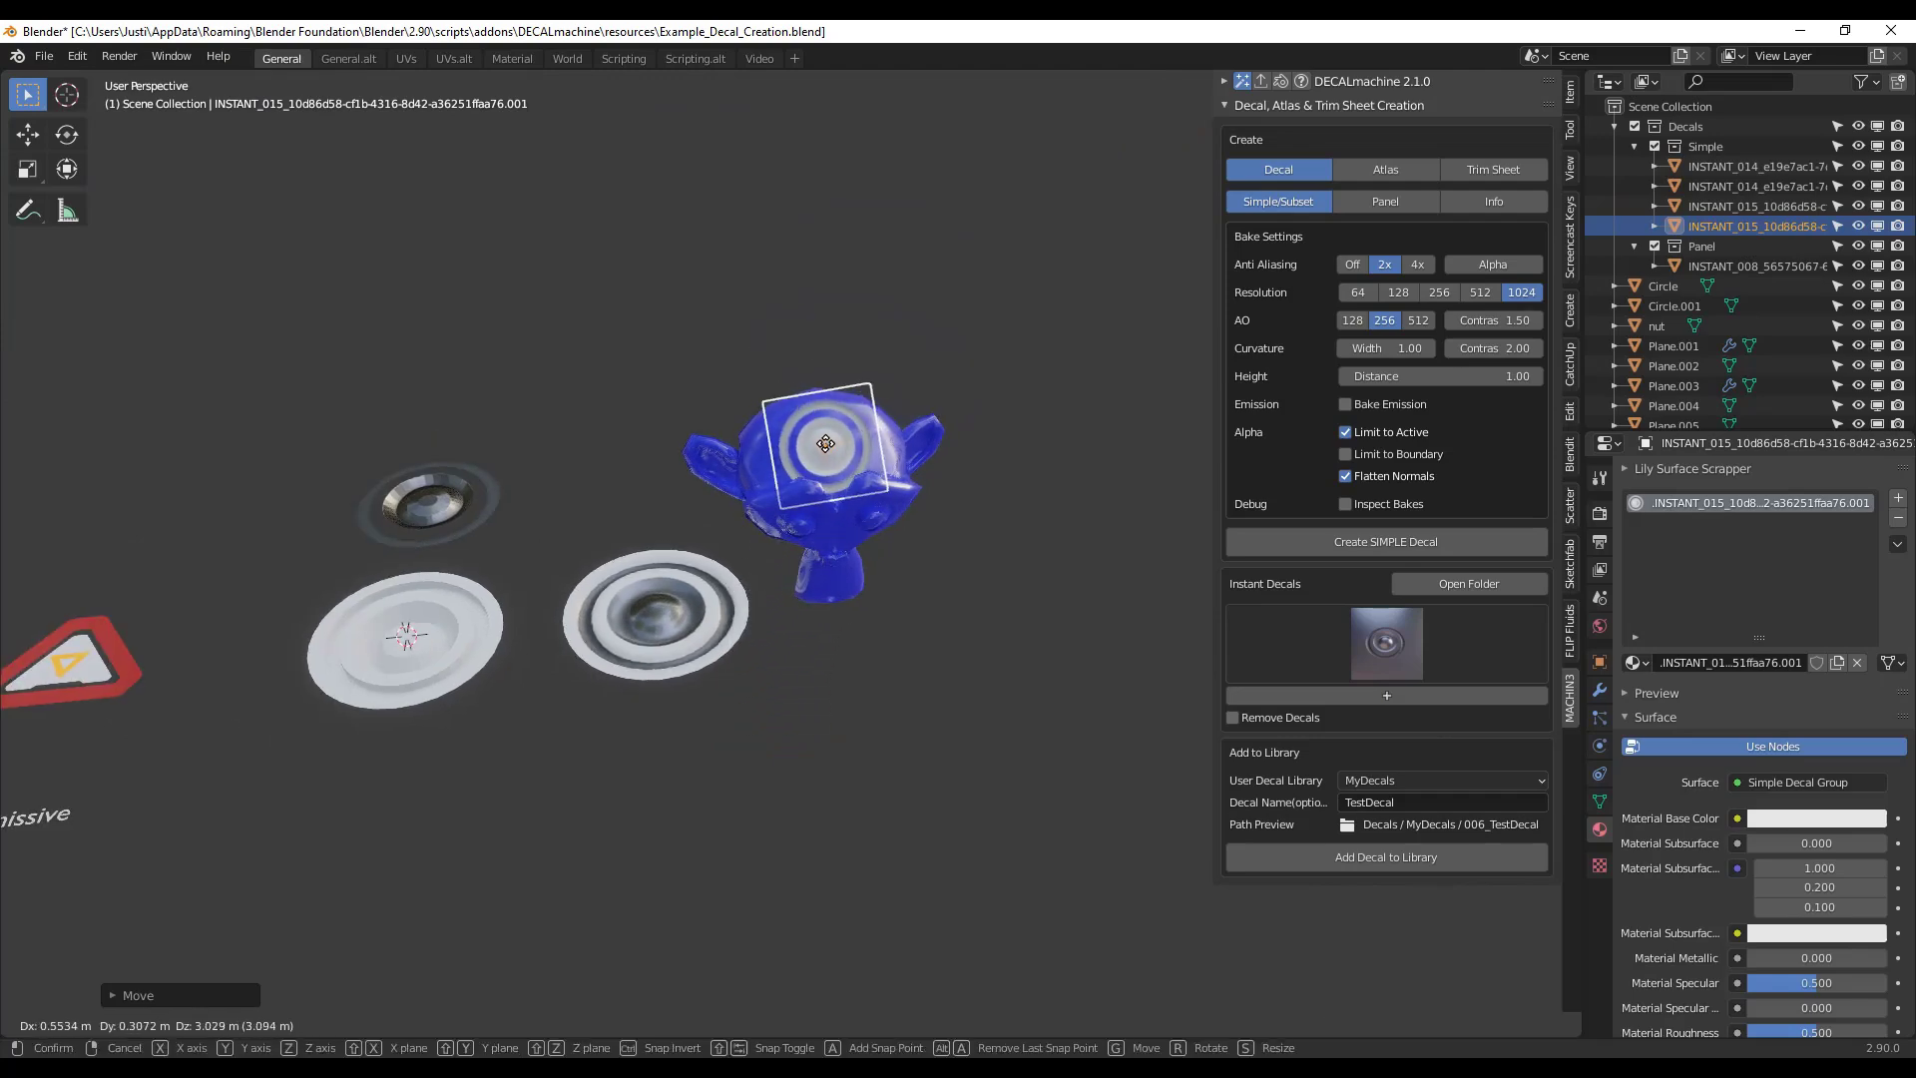
click(891, 459)
key(s)
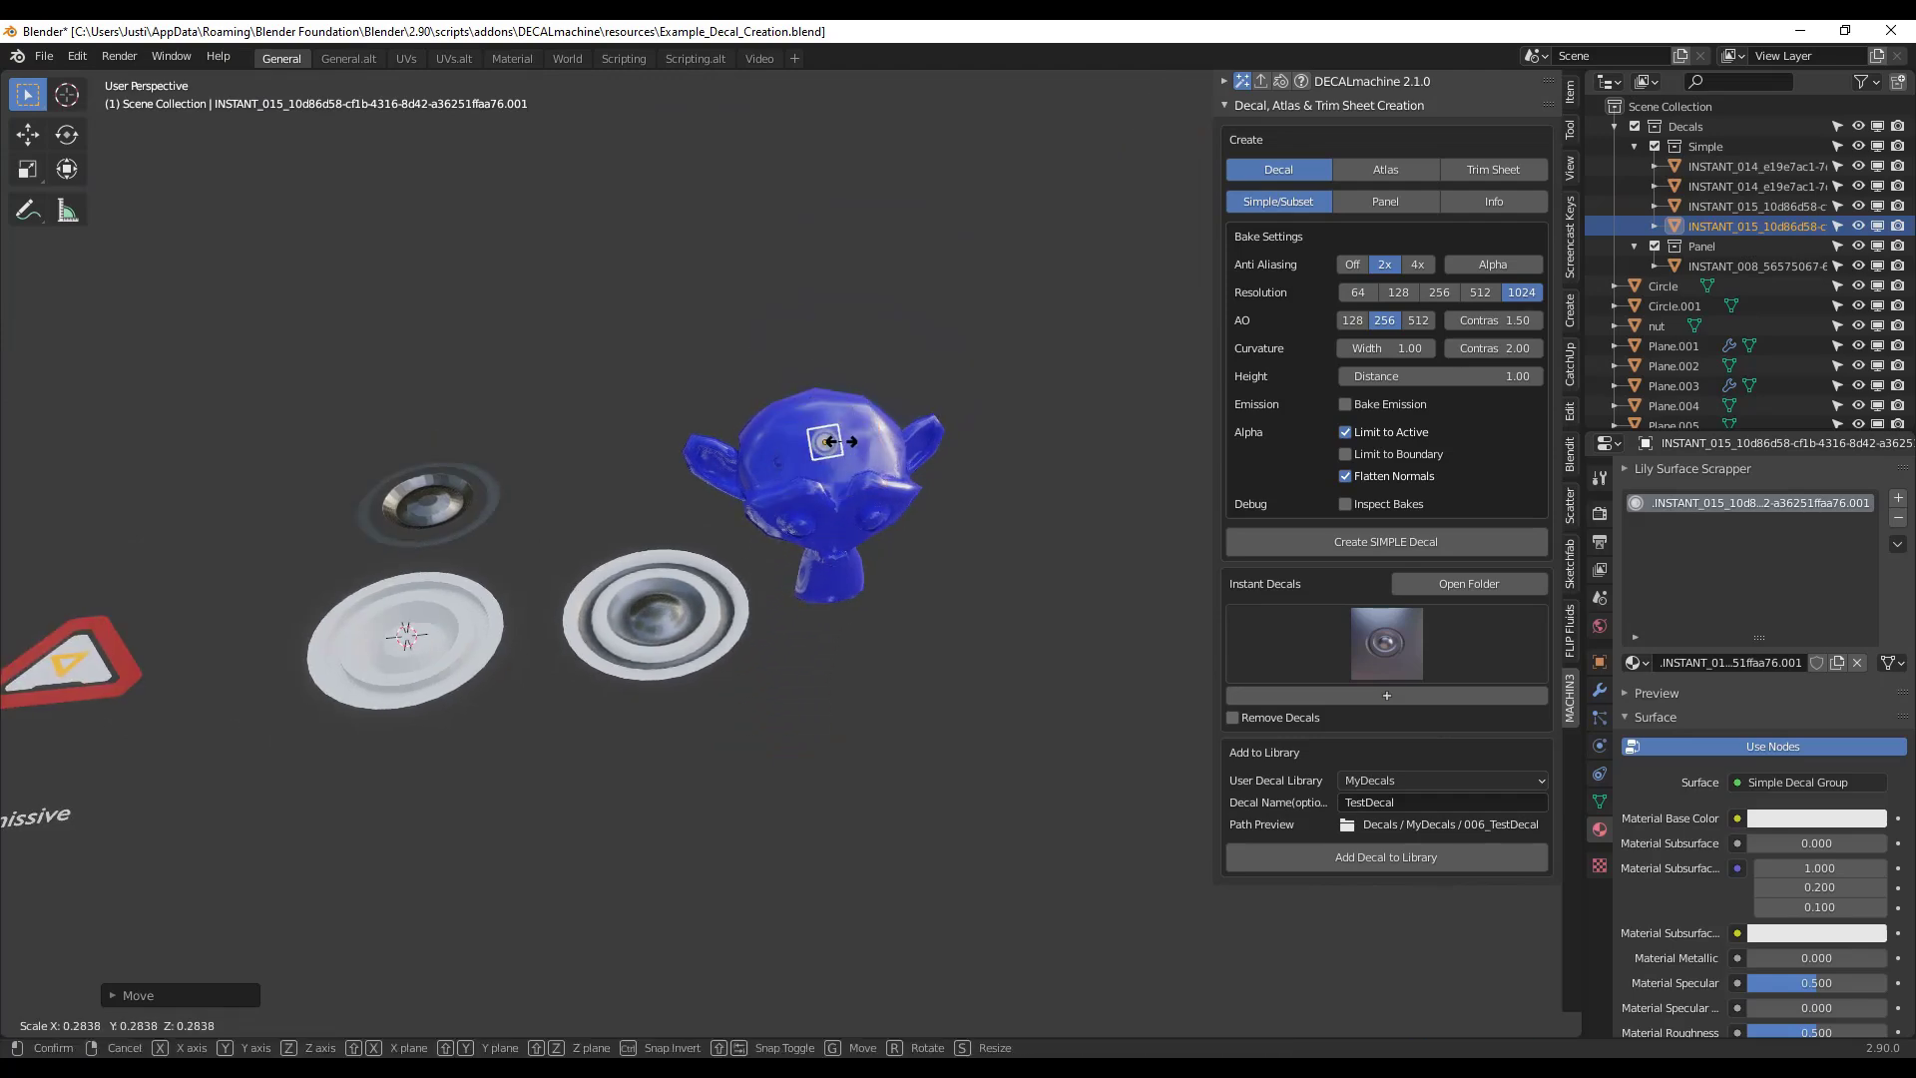
click(848, 451)
scroll(843, 451, up, 8)
key(s)
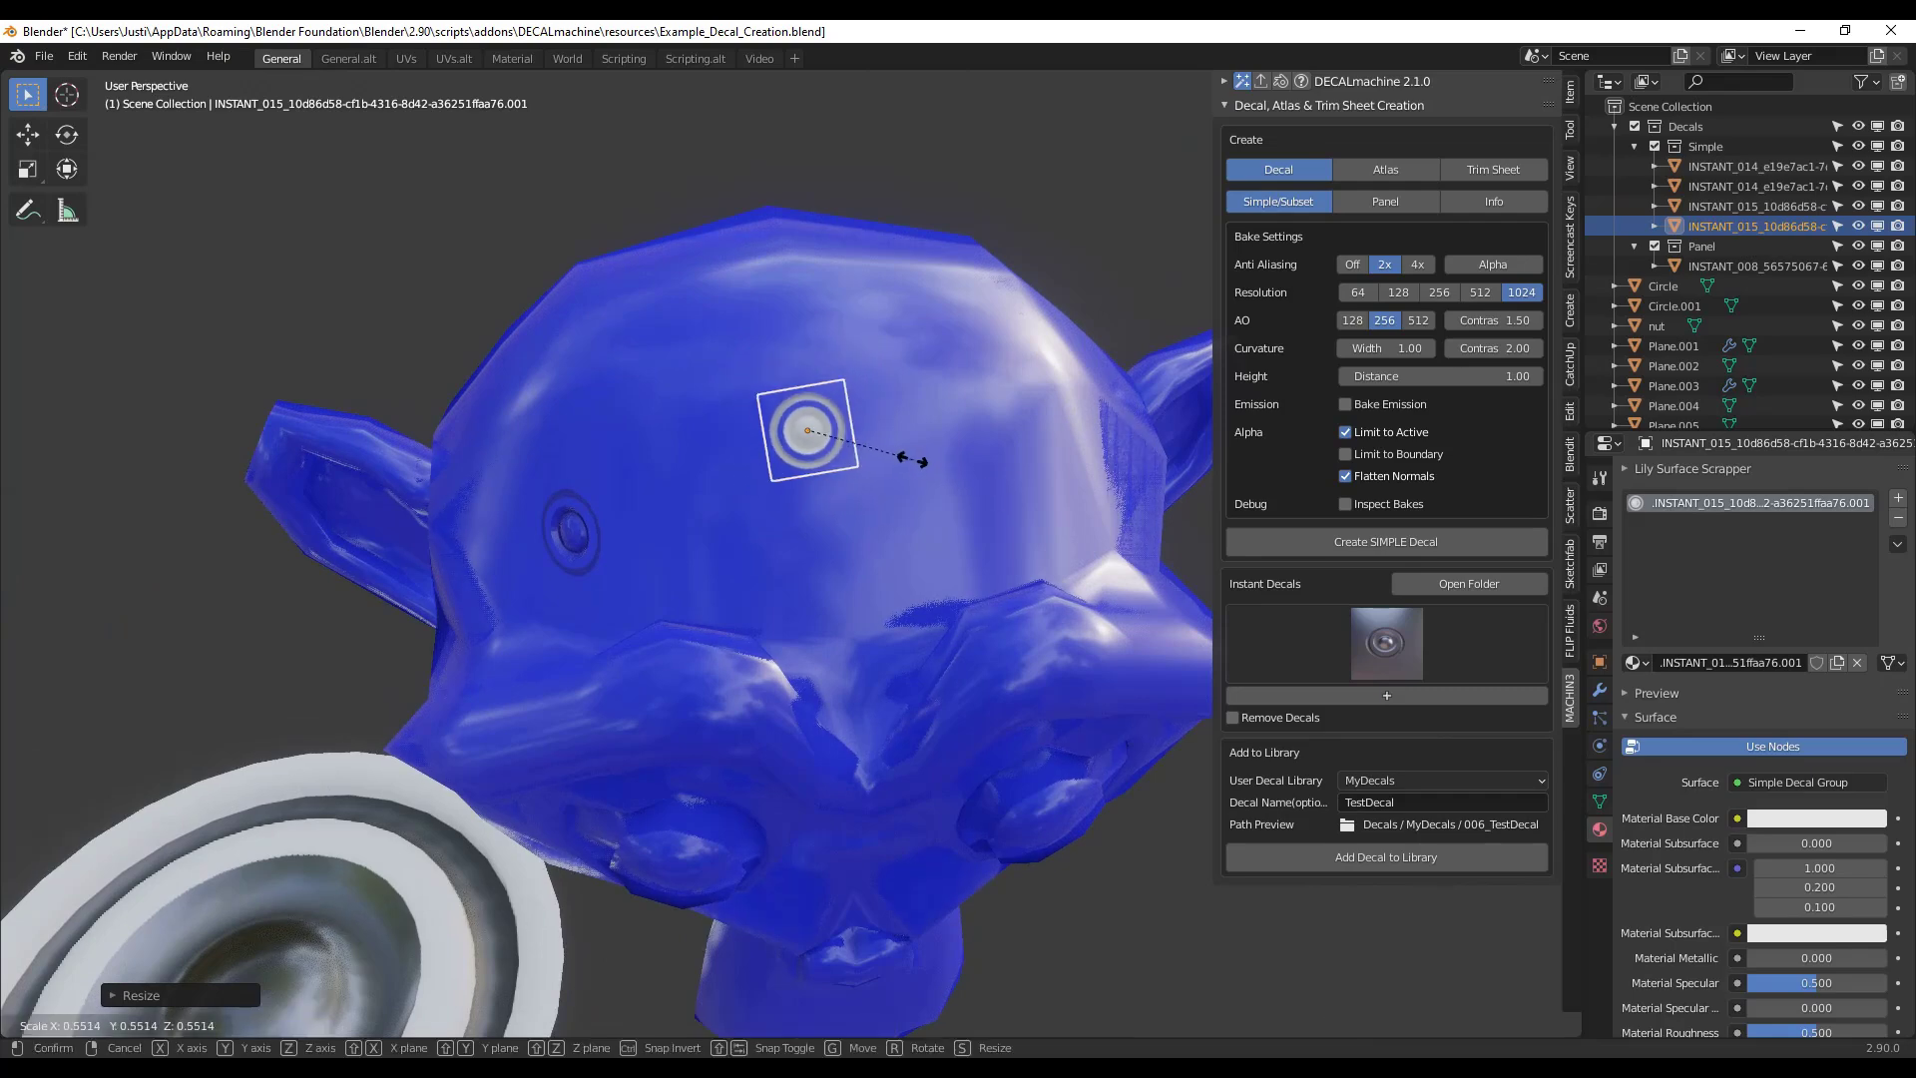
click(878, 445)
- Shift the smooth decal across the forehead closer to the existing decal and inspect how it sits on the surface
scroll(838, 431, up, 3)
key(g)
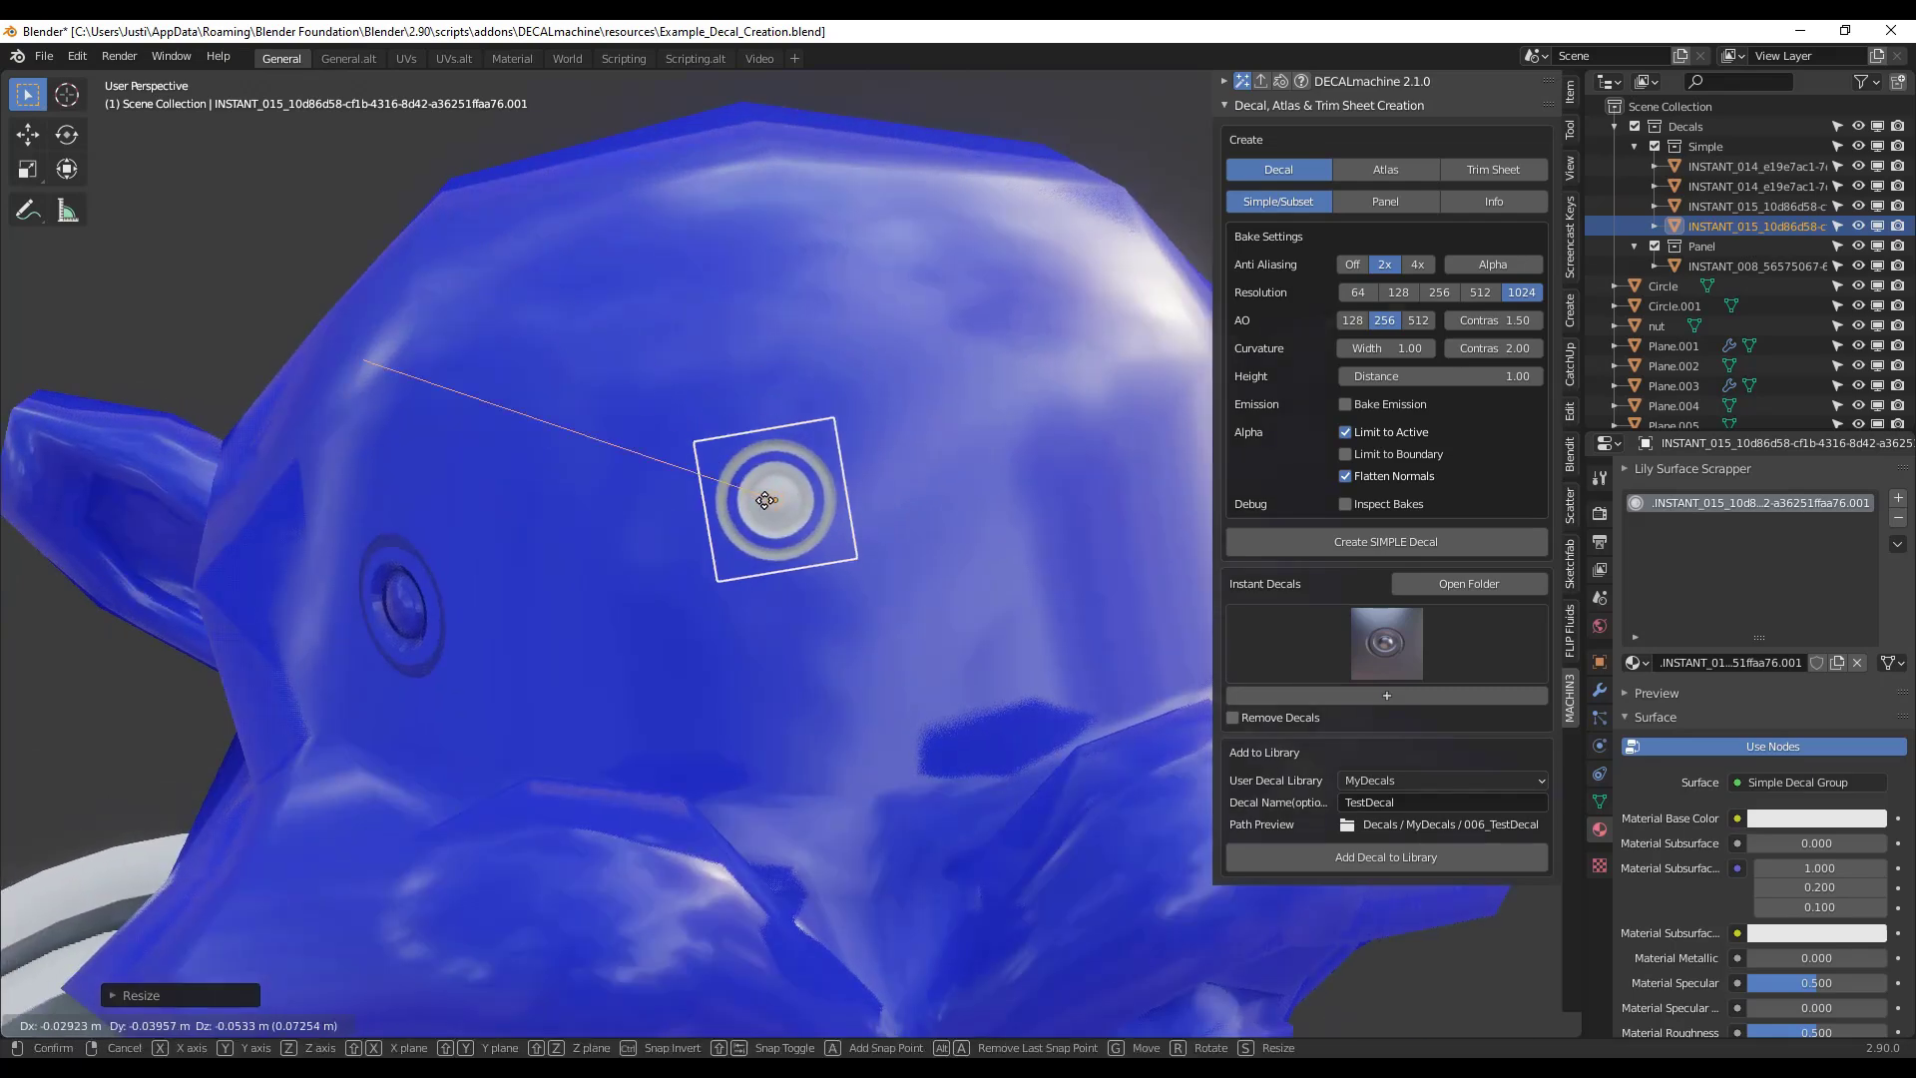
click(726, 530)
scroll(693, 555, up, 7)
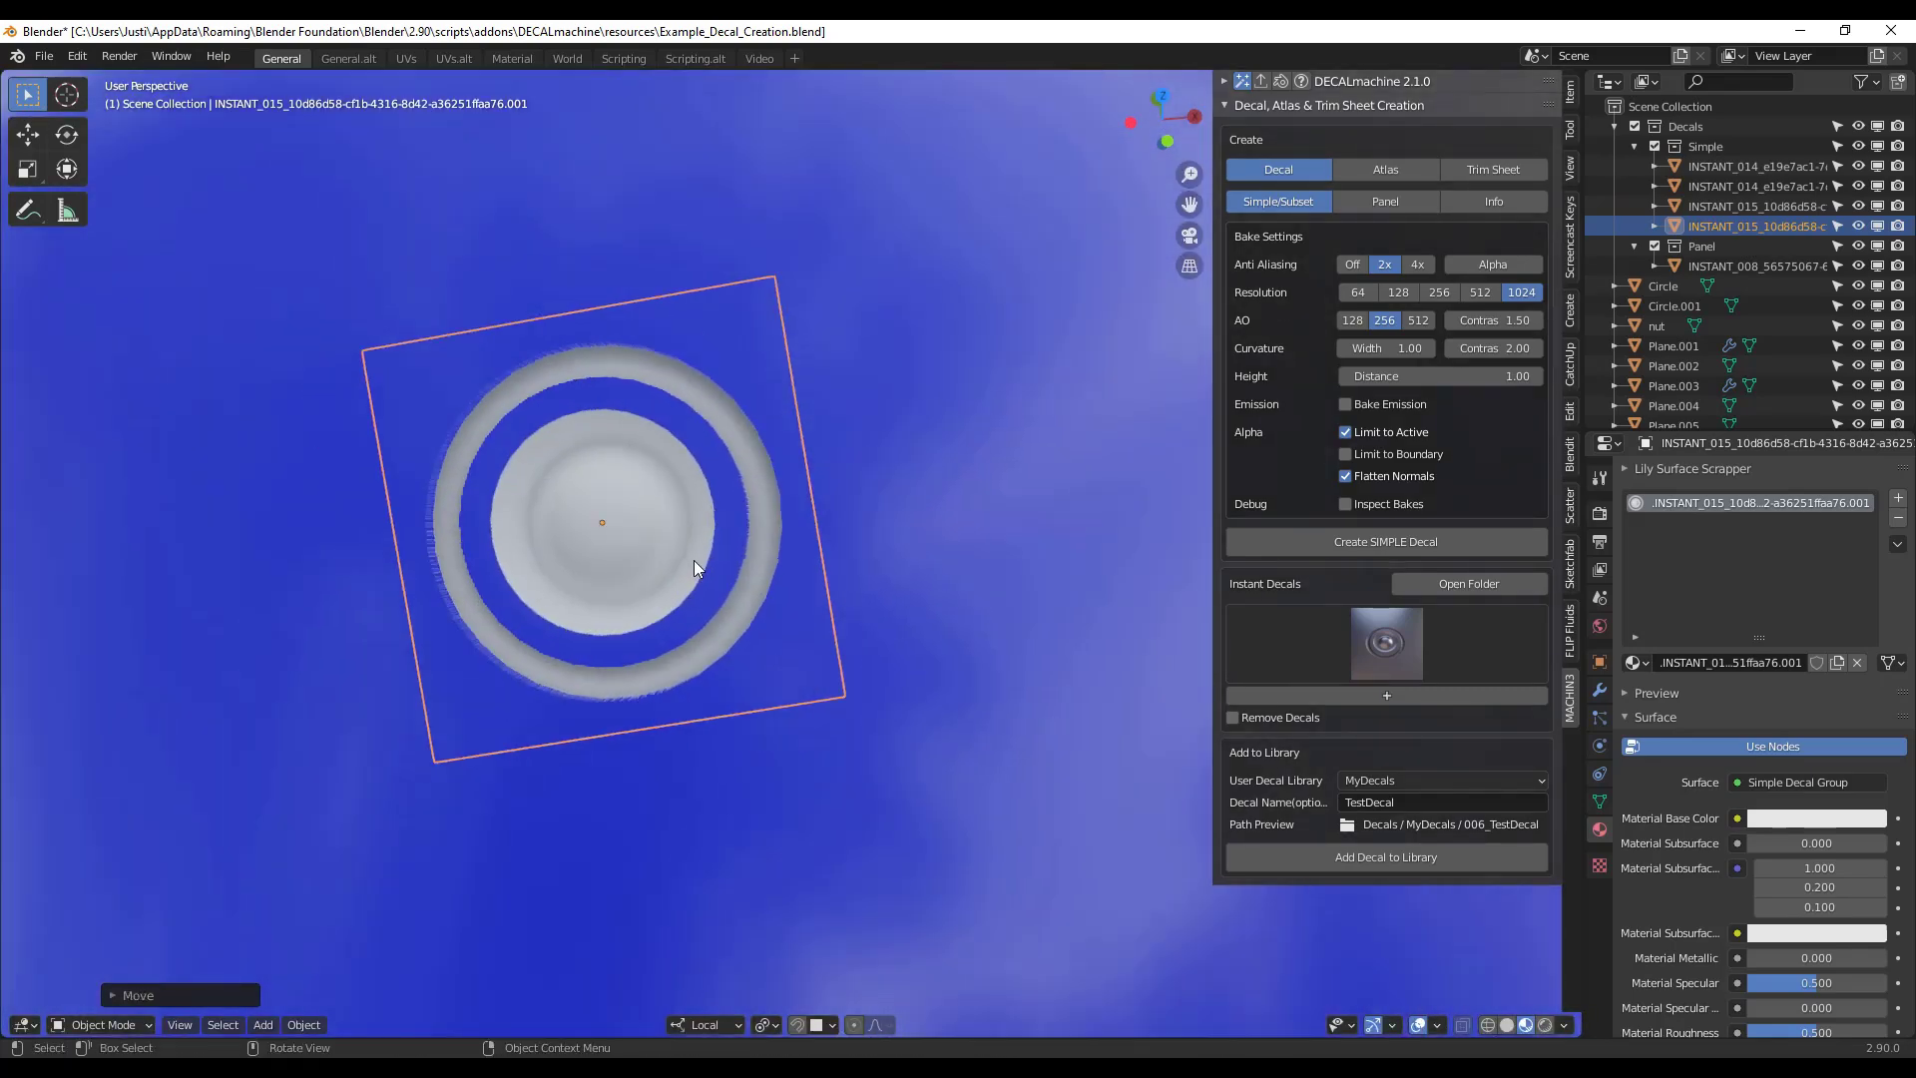
scroll(693, 559, down, 5)
scroll(696, 540, down, 6)
scroll(659, 529, up, 4)
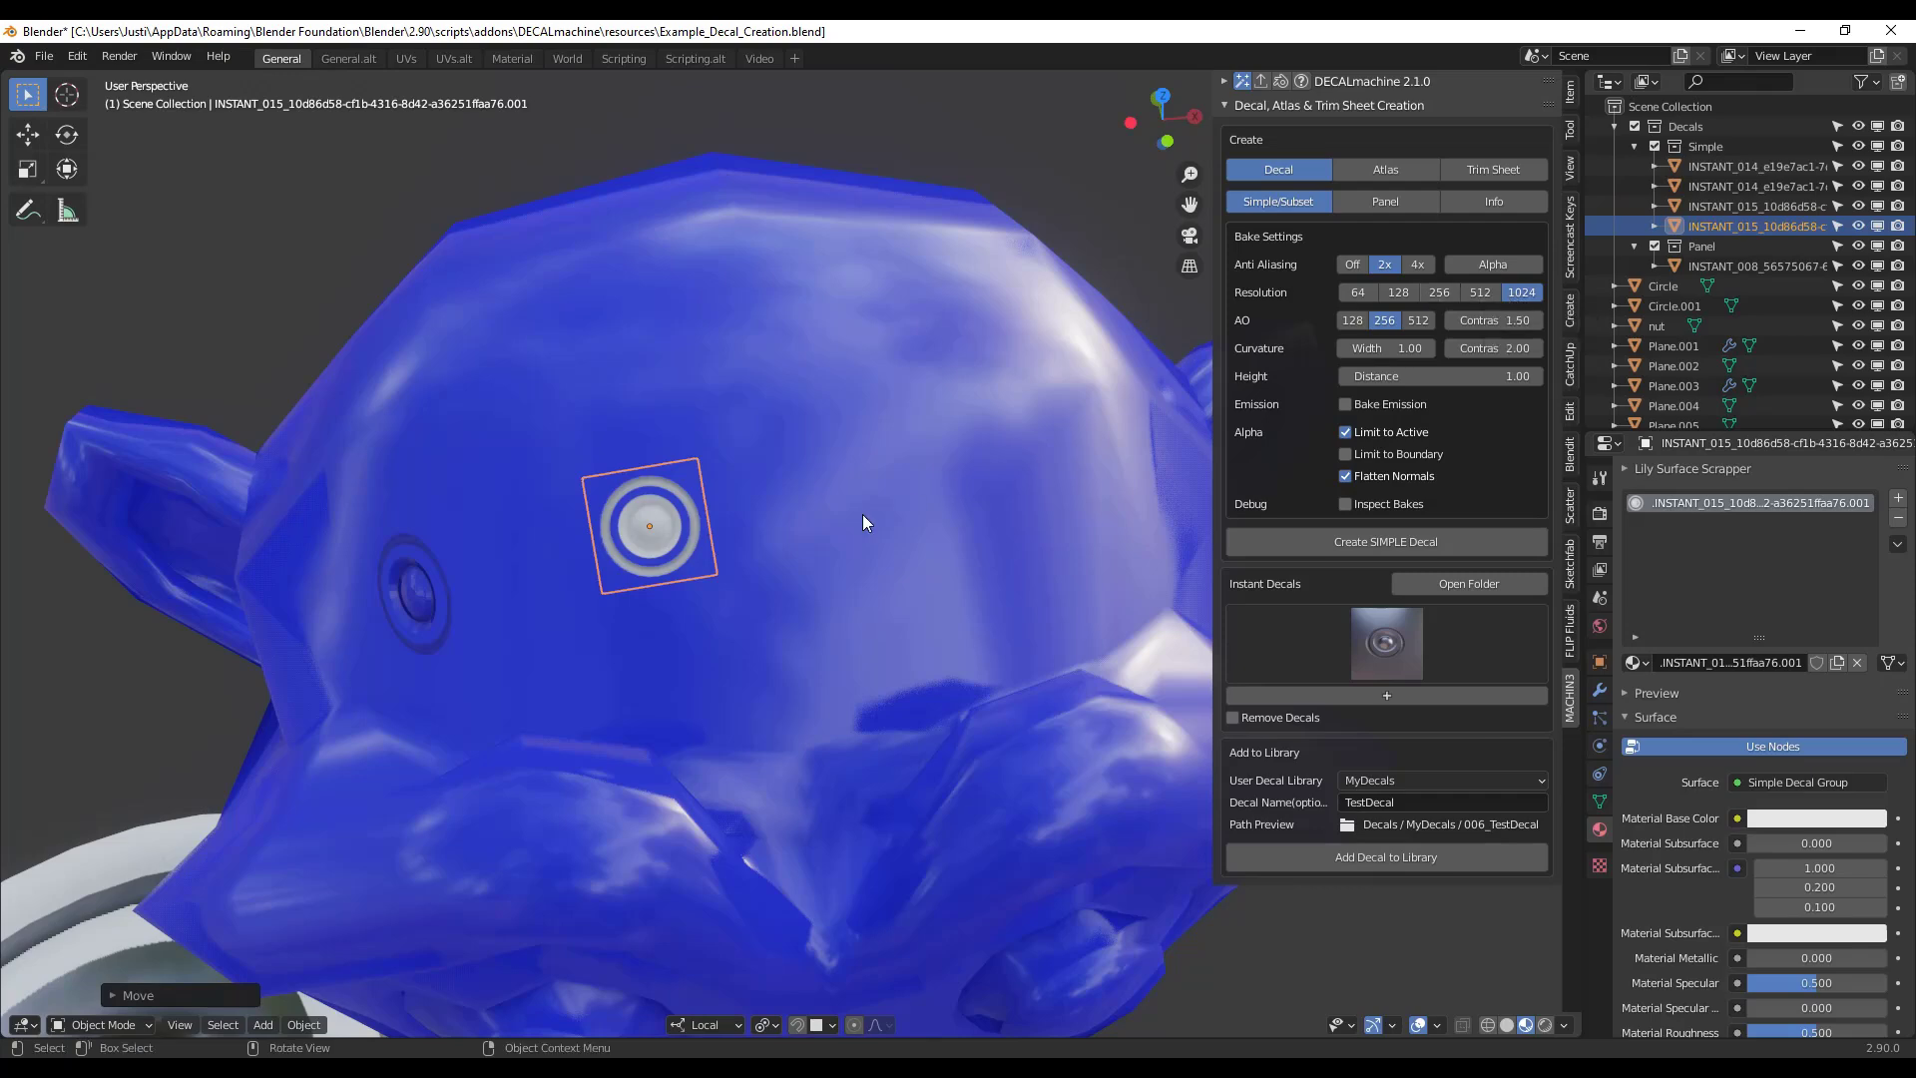
- Create a simple decal from the flat-shaded circle with the bake resolution set to 128
scroll(908, 495, down, 10)
scroll(283, 741, up, 2)
scroll(332, 716, up, 2)
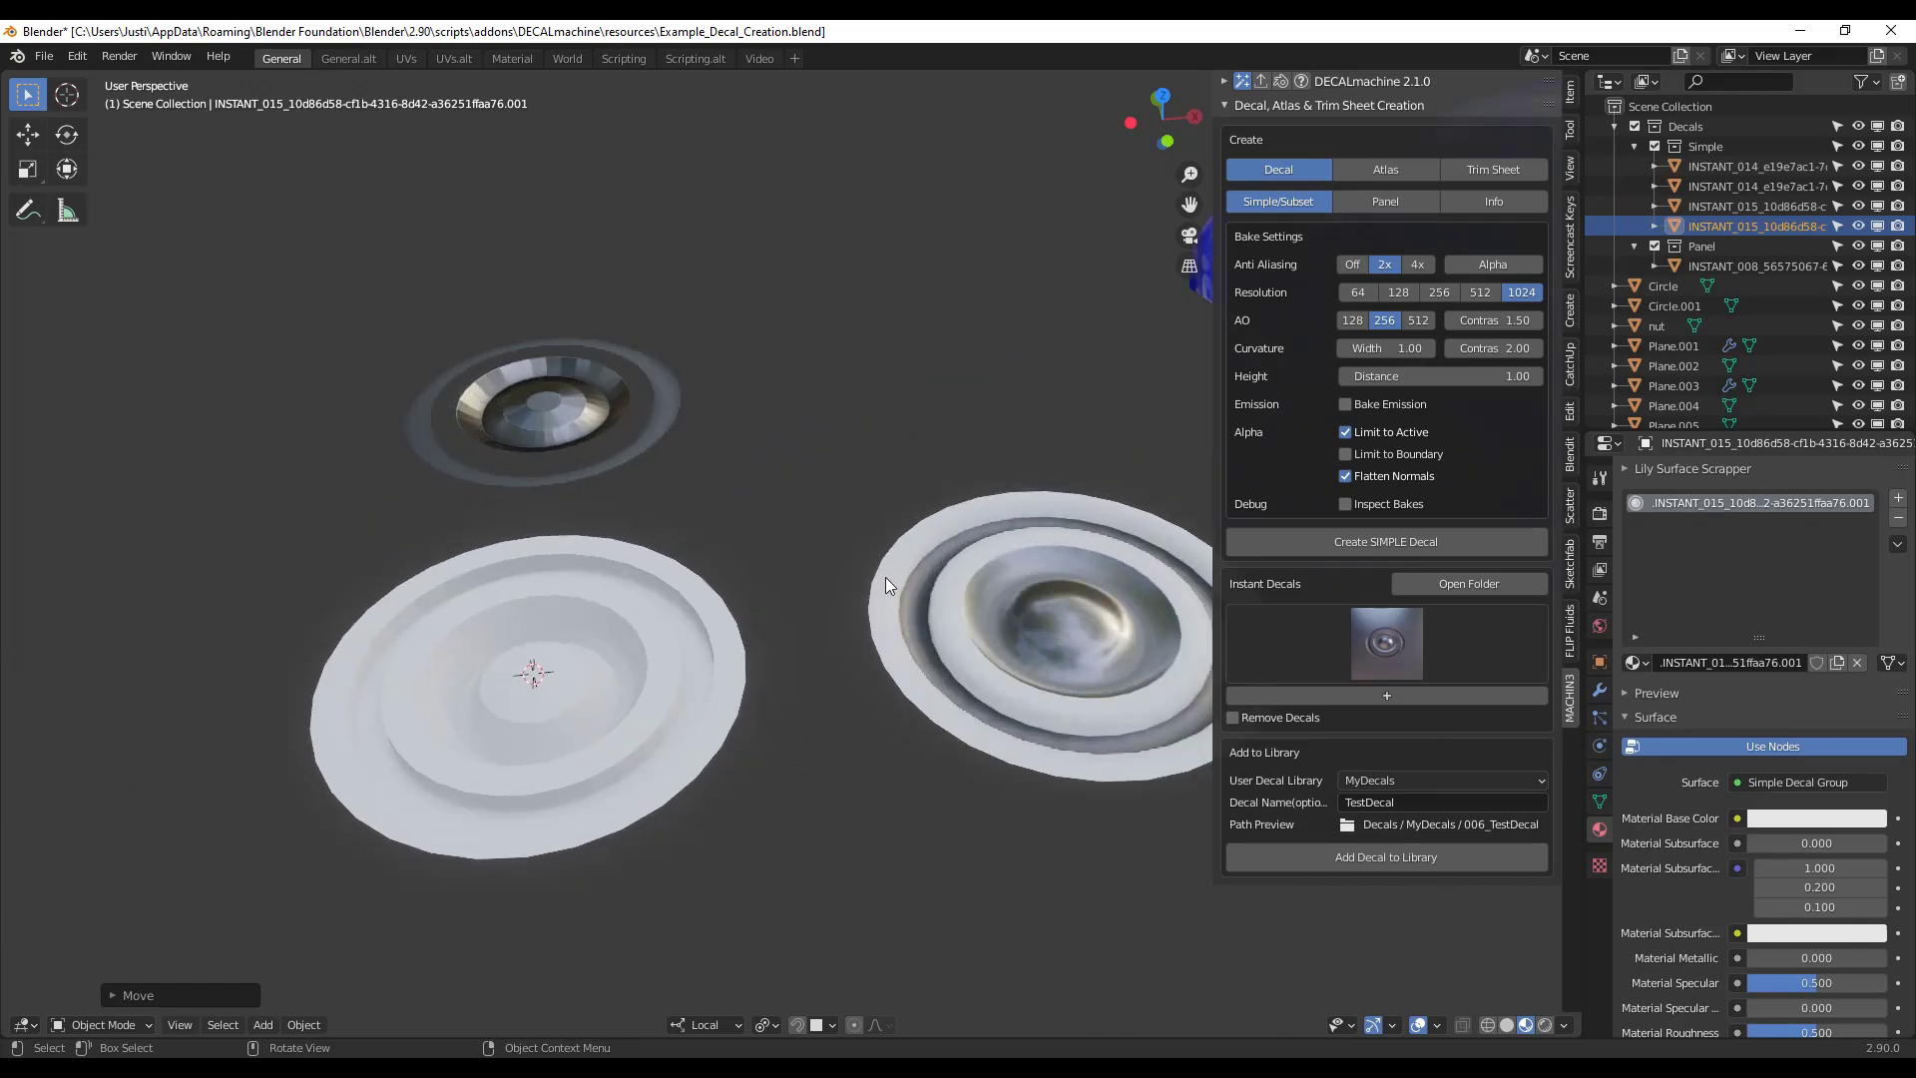
click(1427, 294)
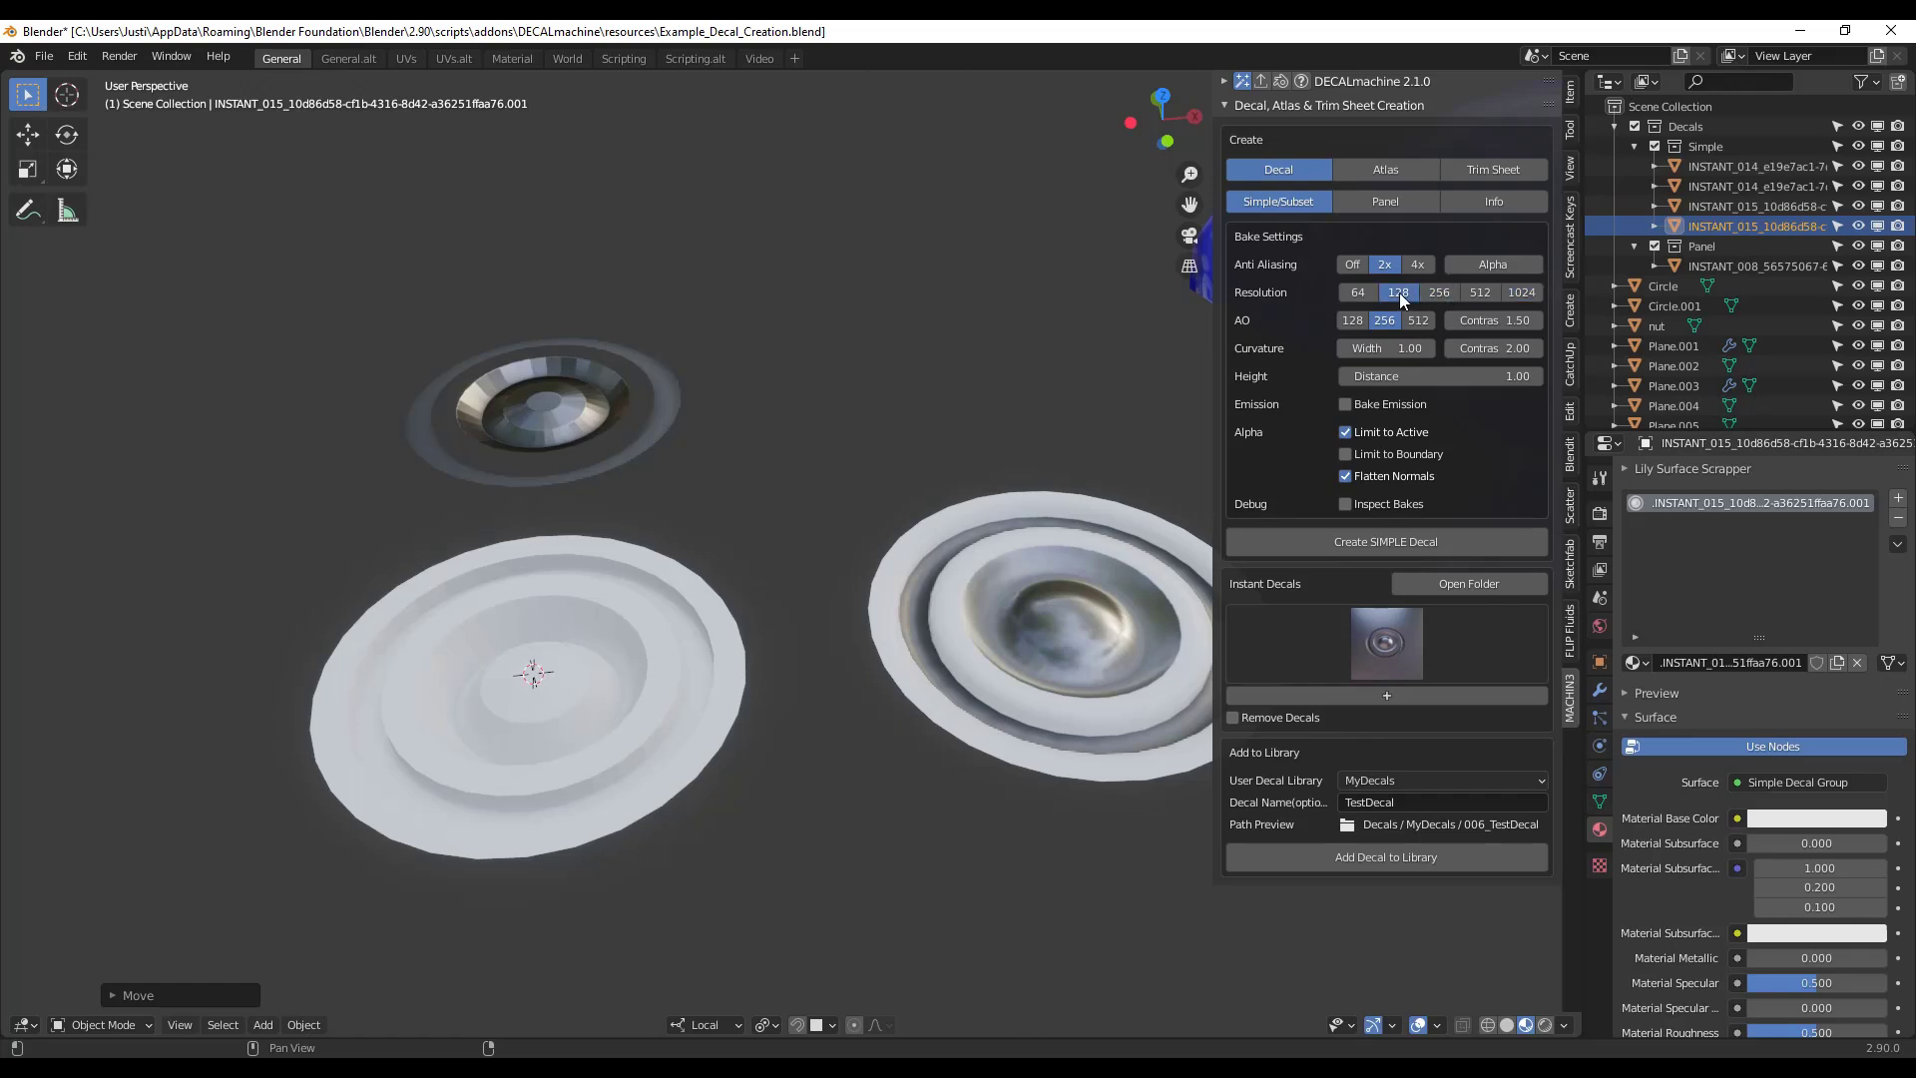
scroll(1038, 329, down, 3)
click(696, 584)
key(KP_Decimal)
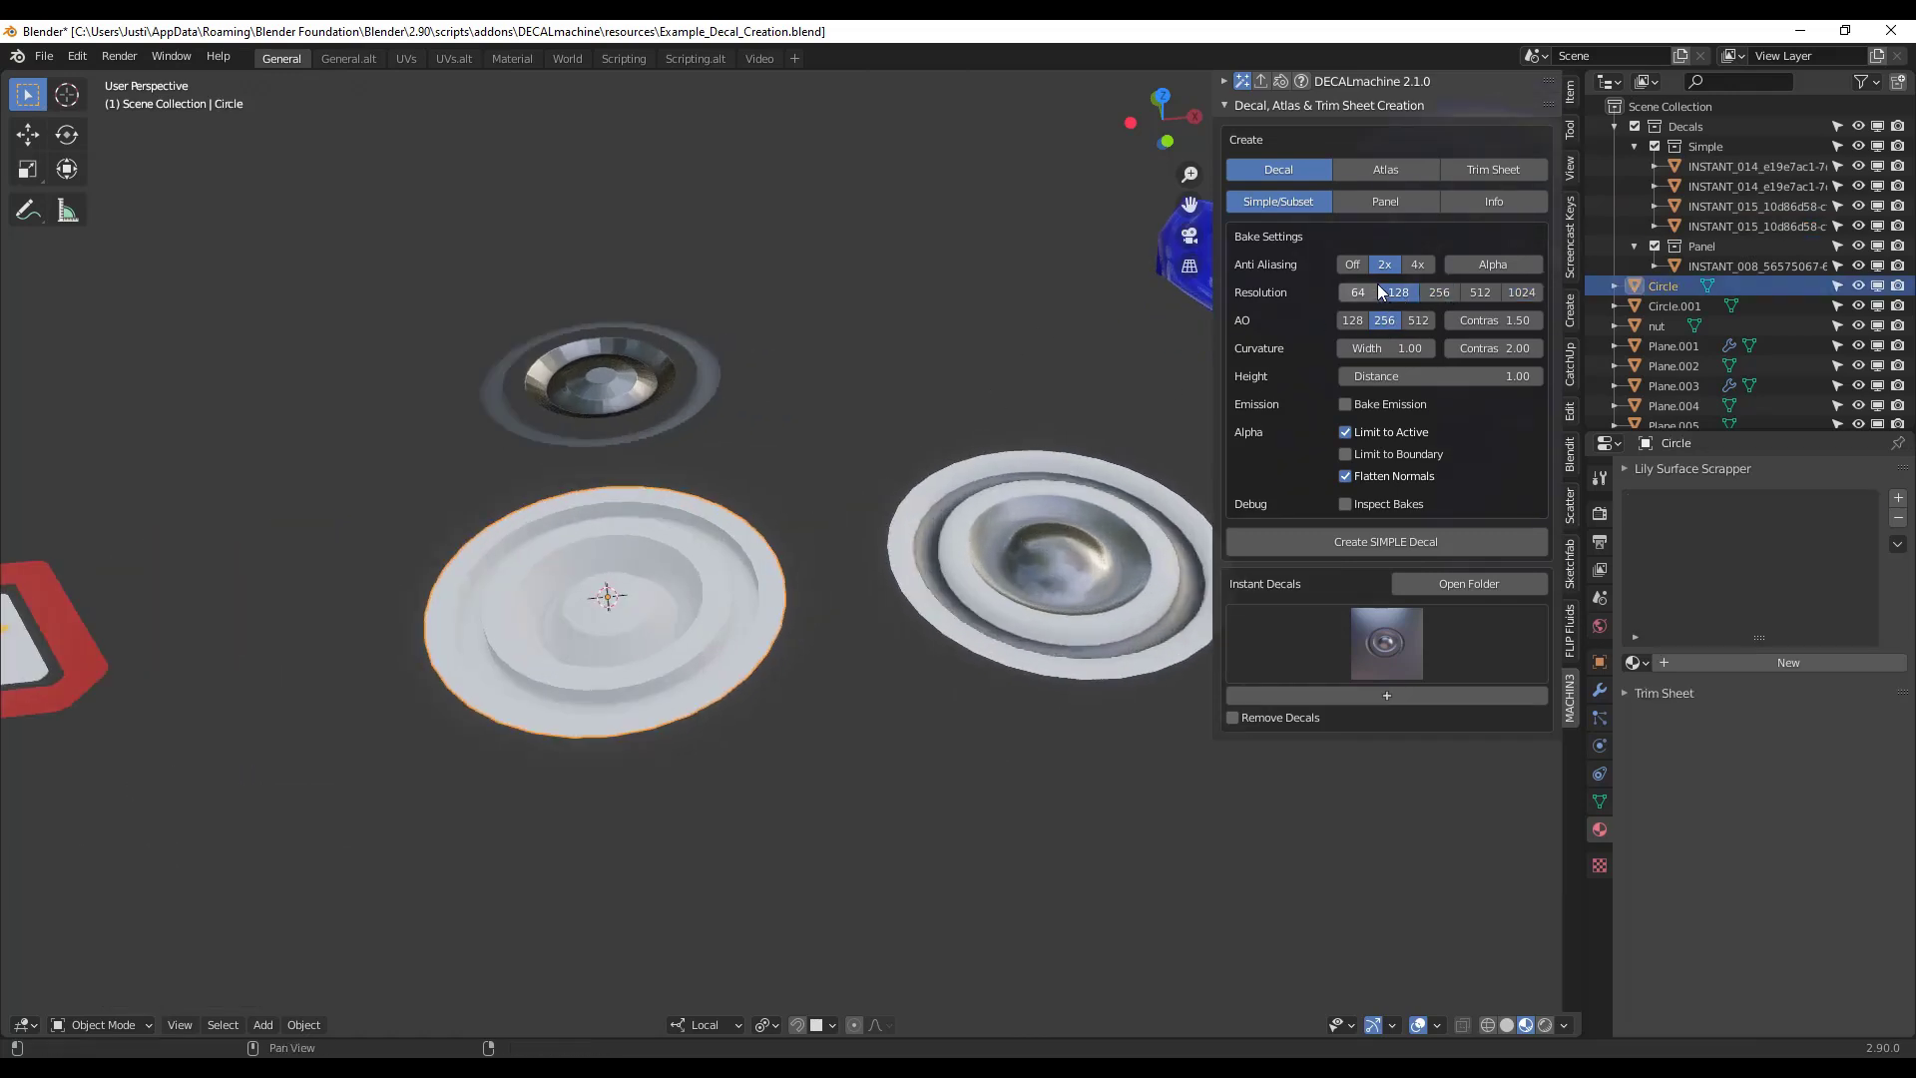
click(1390, 544)
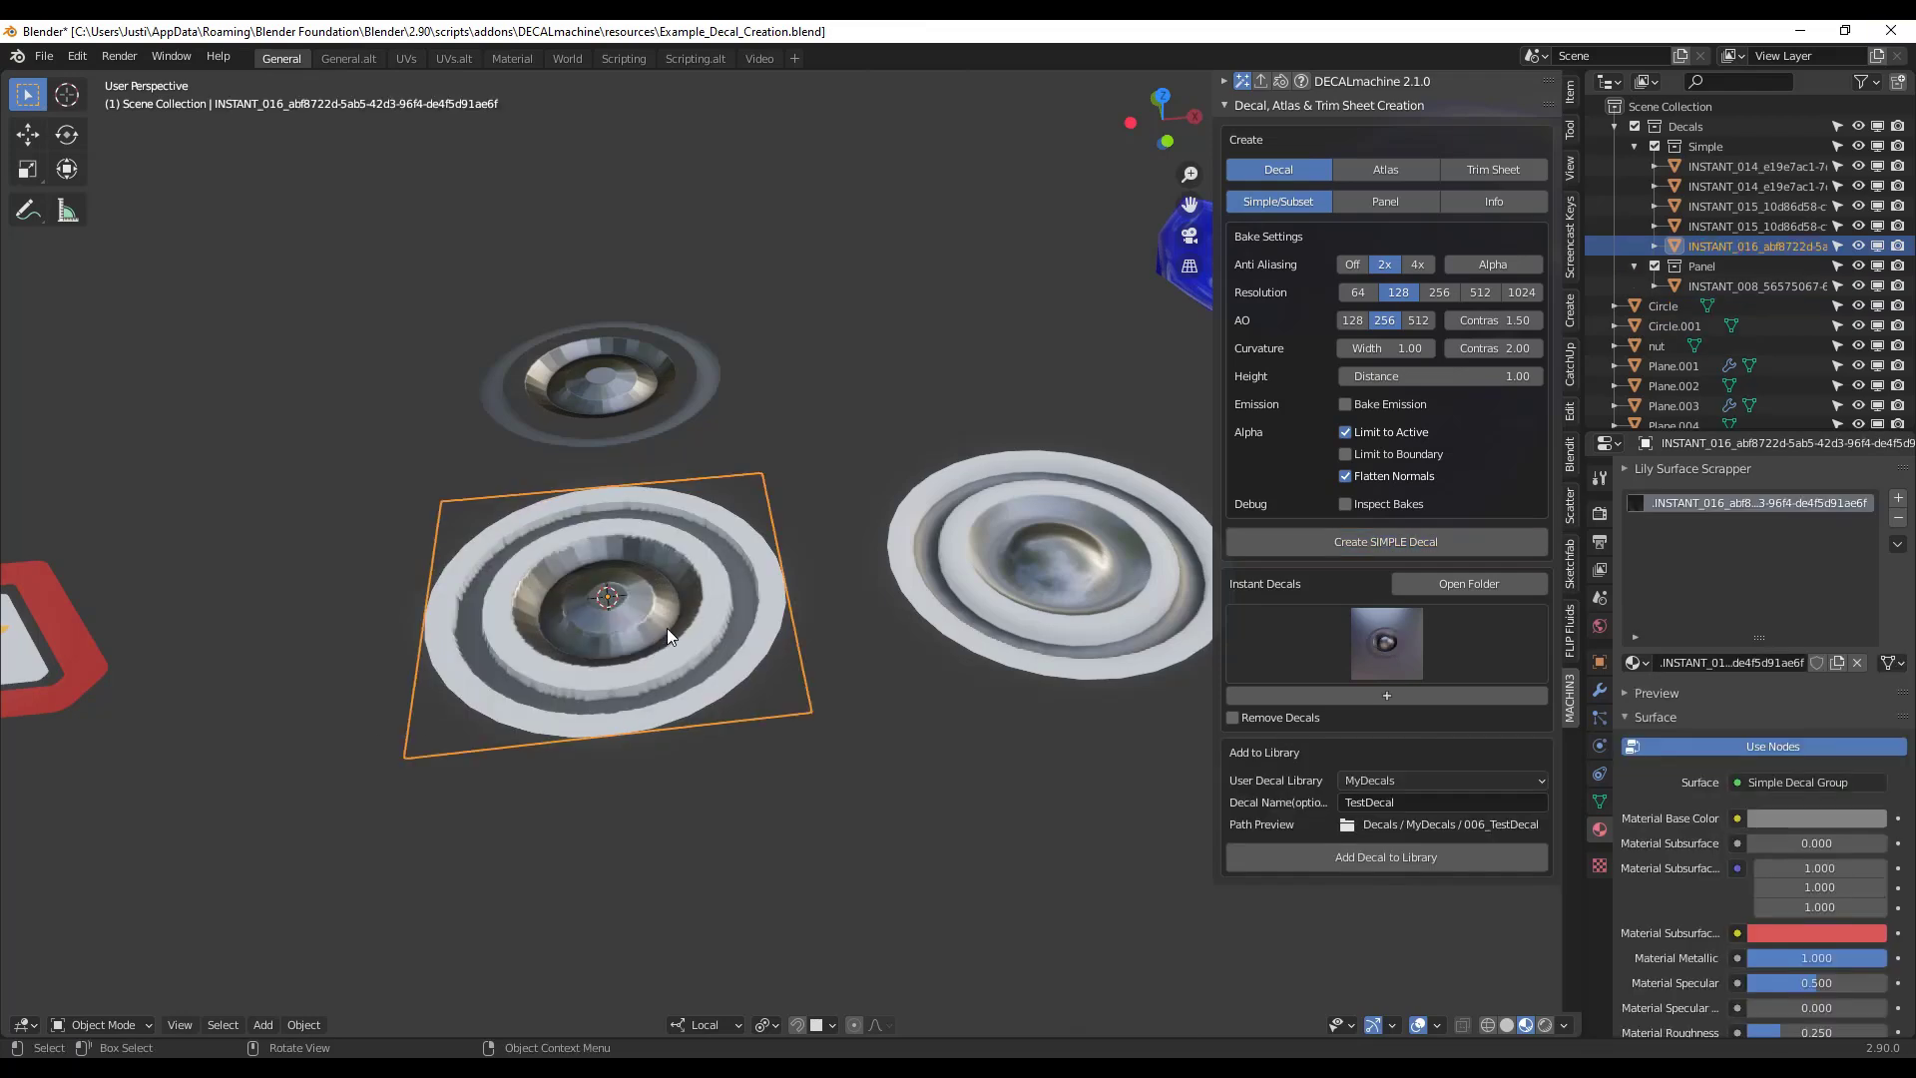
- Insert the new 128-resolution instant decal, move it to empty space in front of the circles, and view it up close
click(1379, 645)
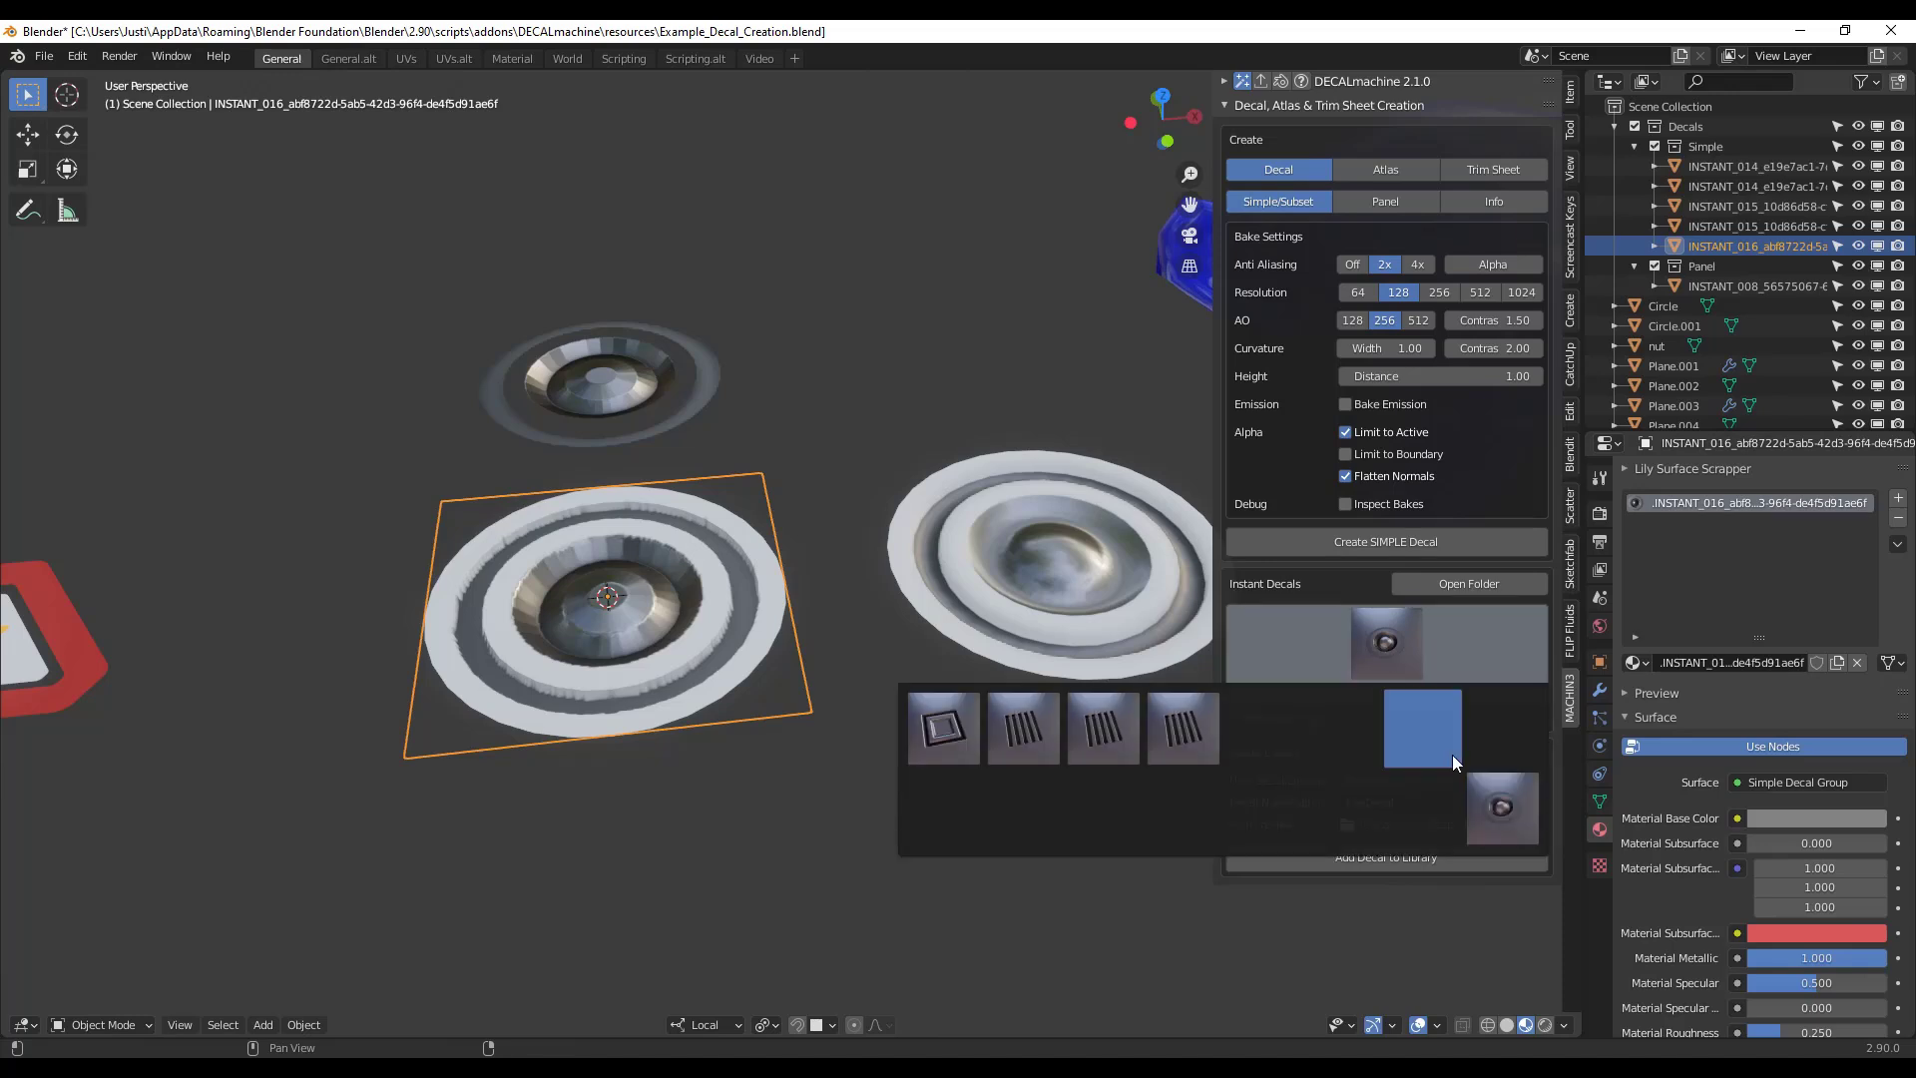
click(1485, 820)
key(g)
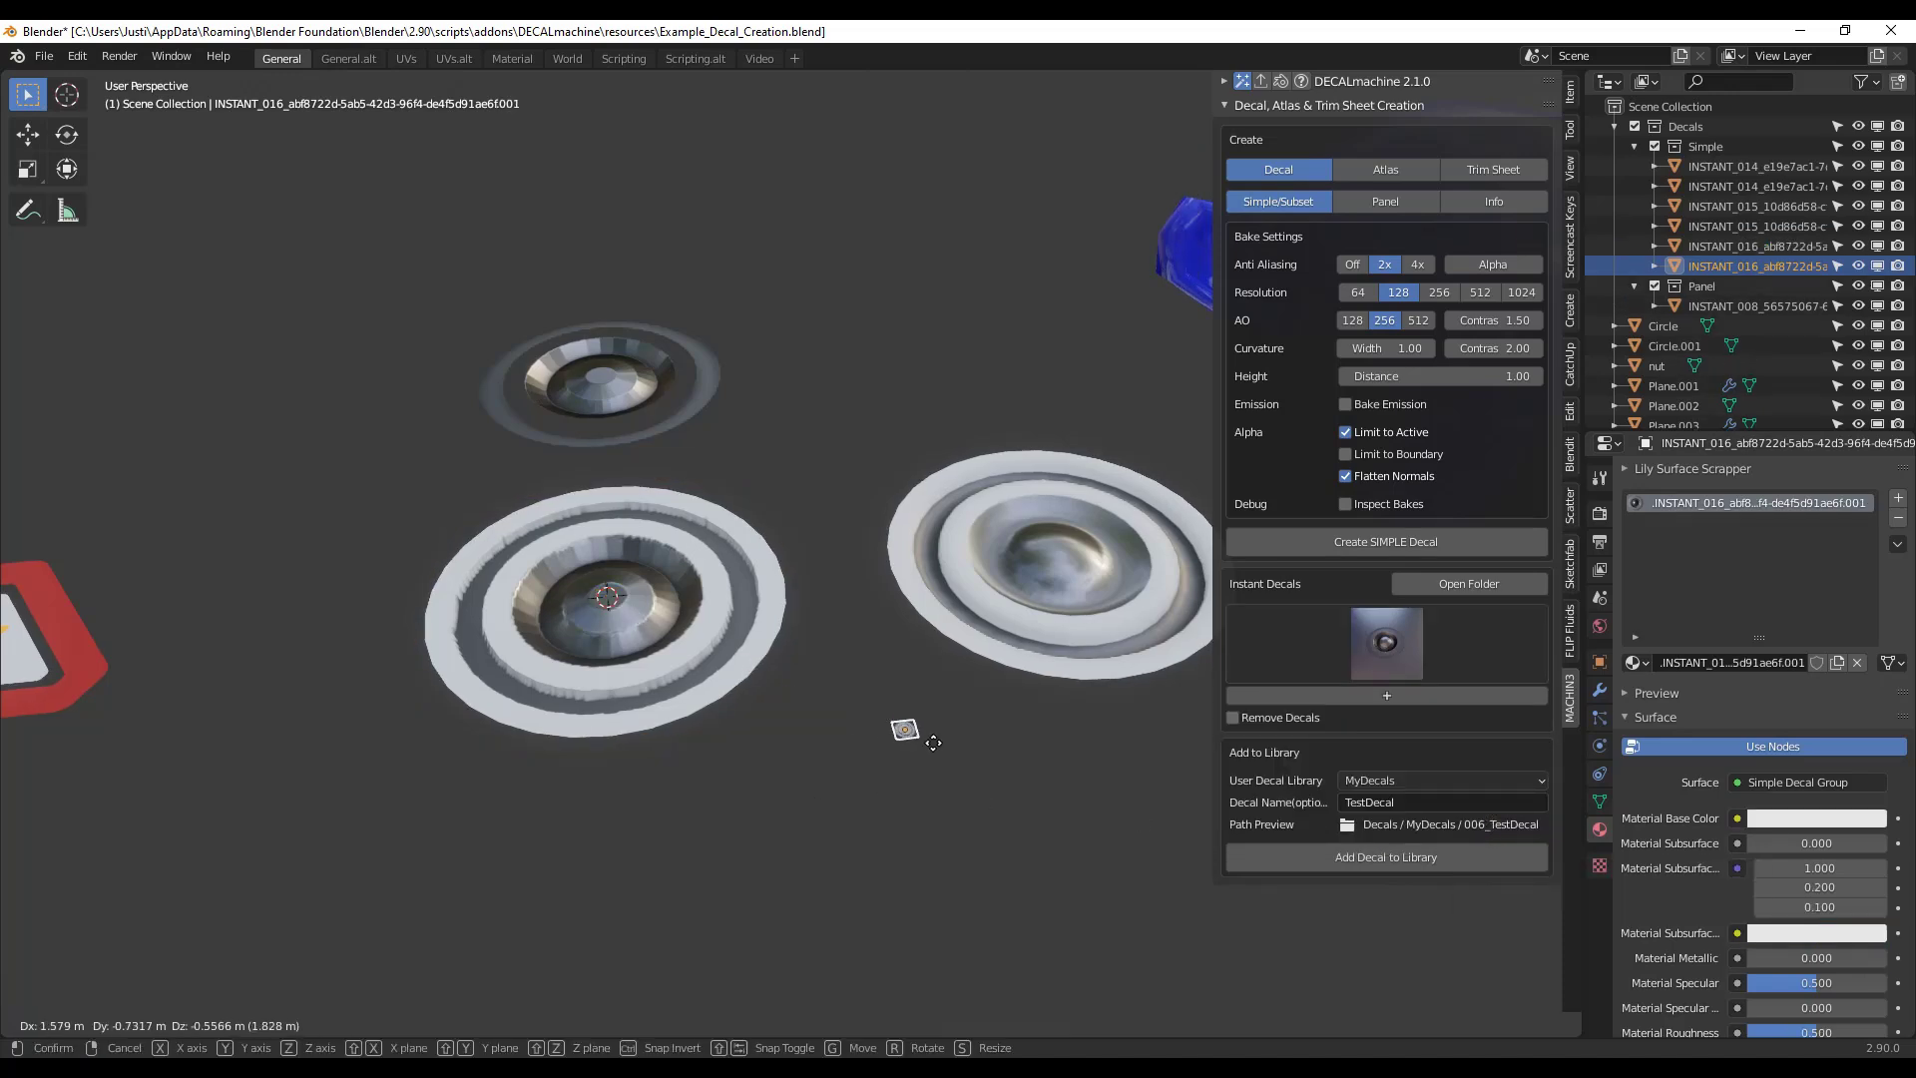
click(933, 742)
key(KP_Decimal)
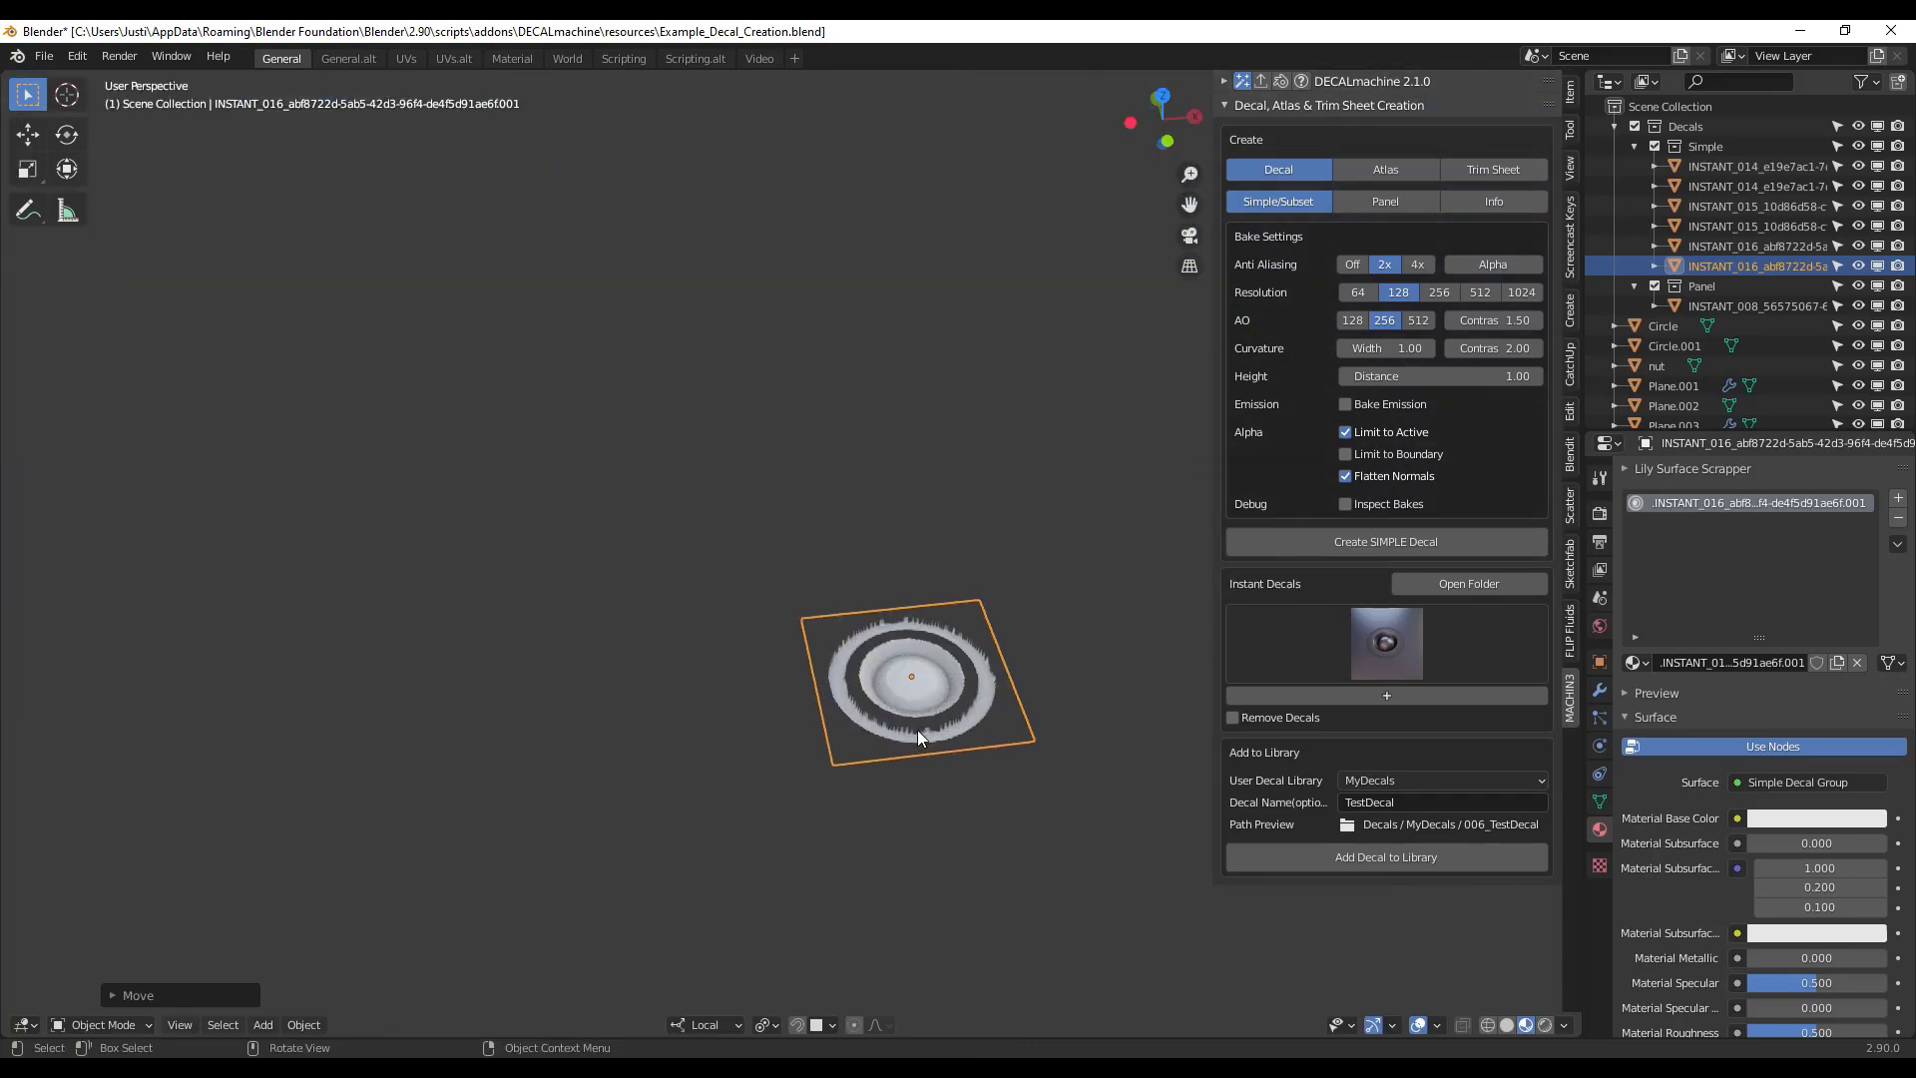
scroll(914, 704, up, 3)
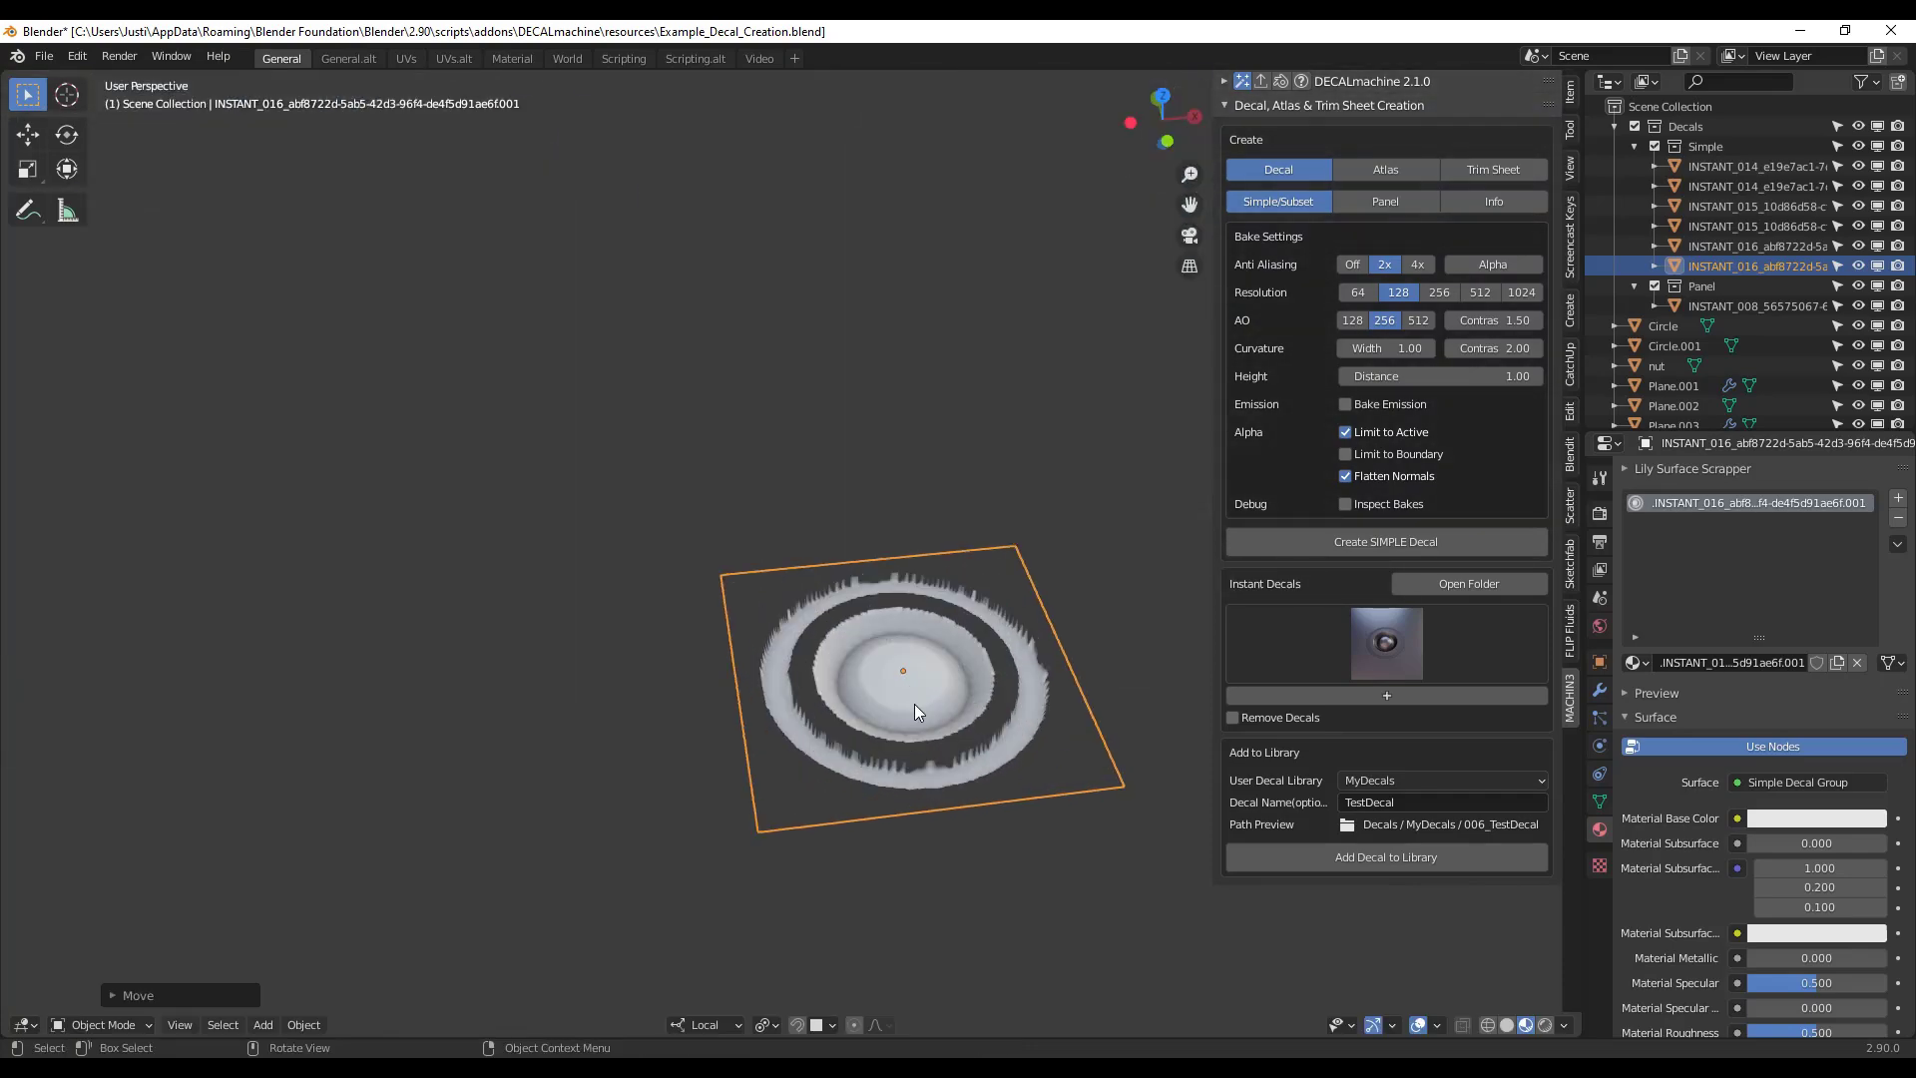
scroll(906, 714, down, 10)
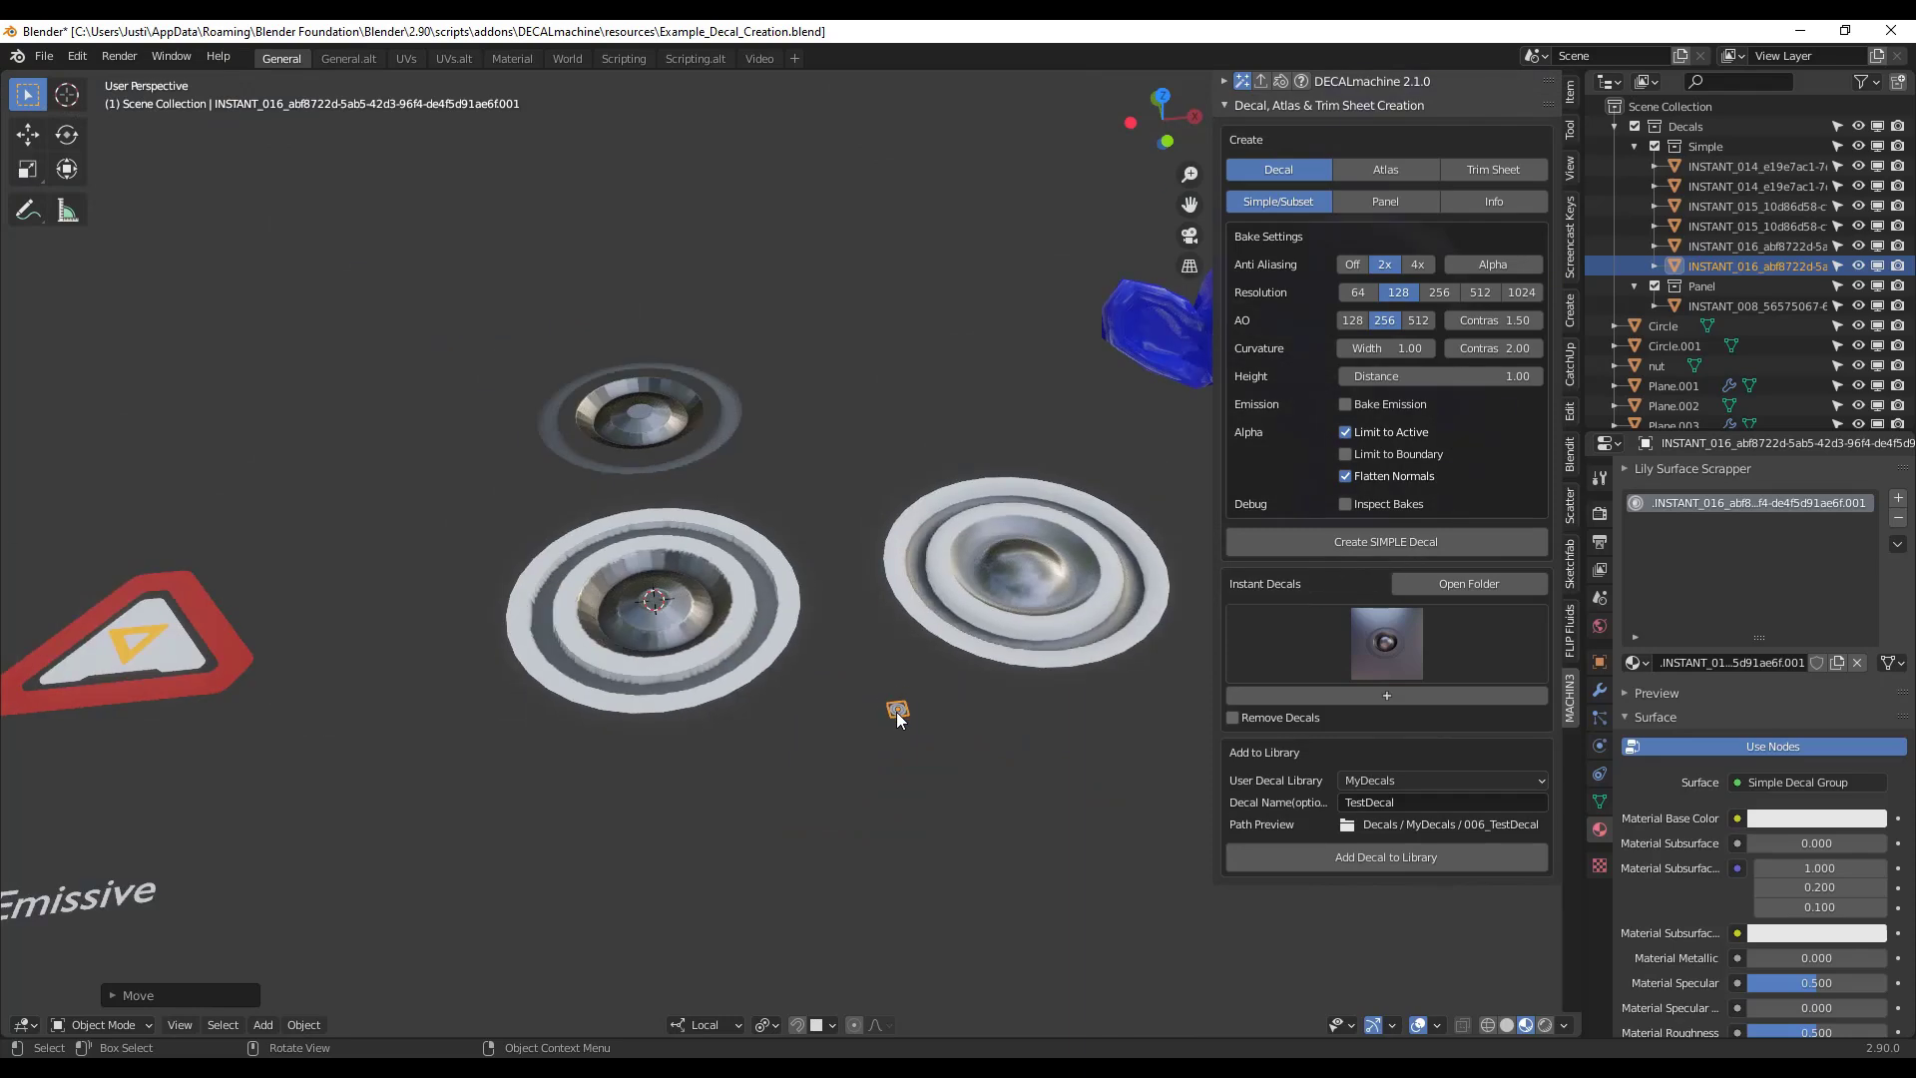
- Snap the 128-resolution decal onto the surface of the monkey's ear and view it up close
key(g)
key(ctrl)
scroll(1153, 322, up, 5)
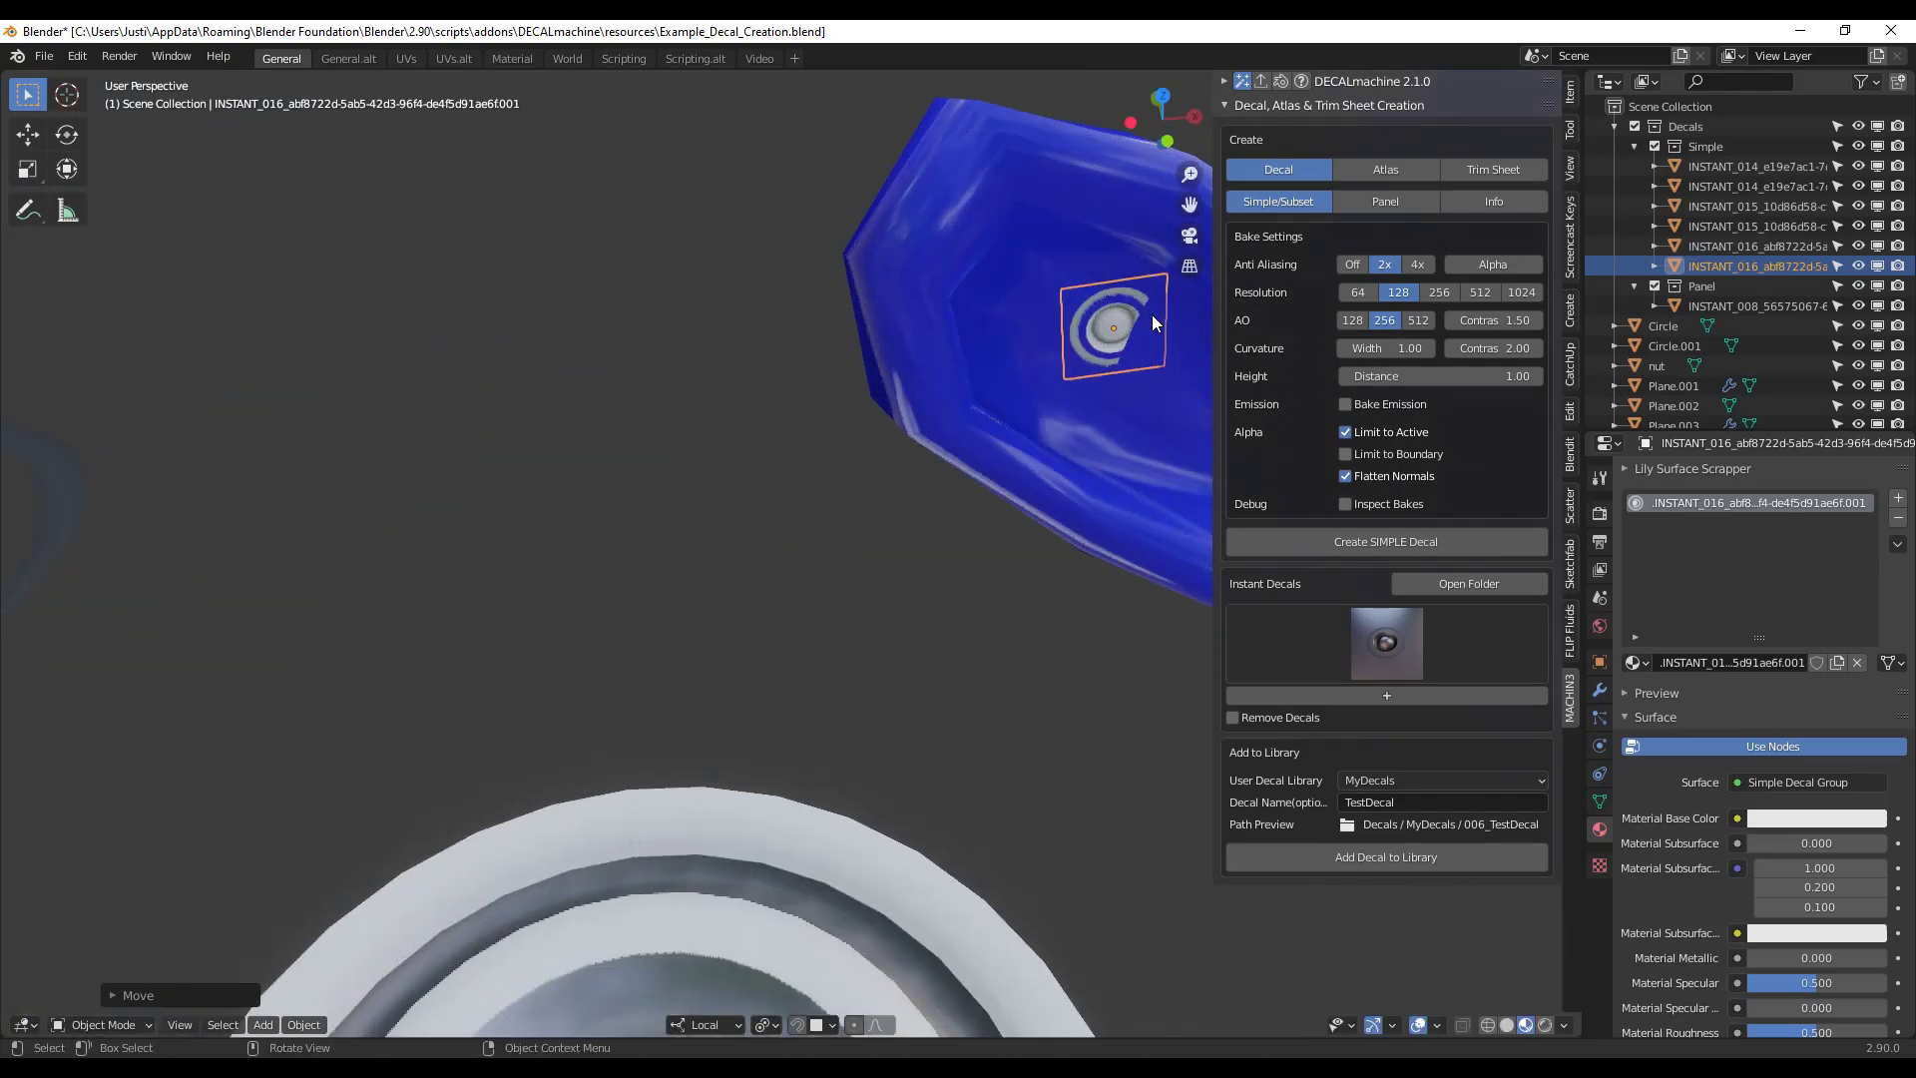
scroll(1064, 317, down, 2)
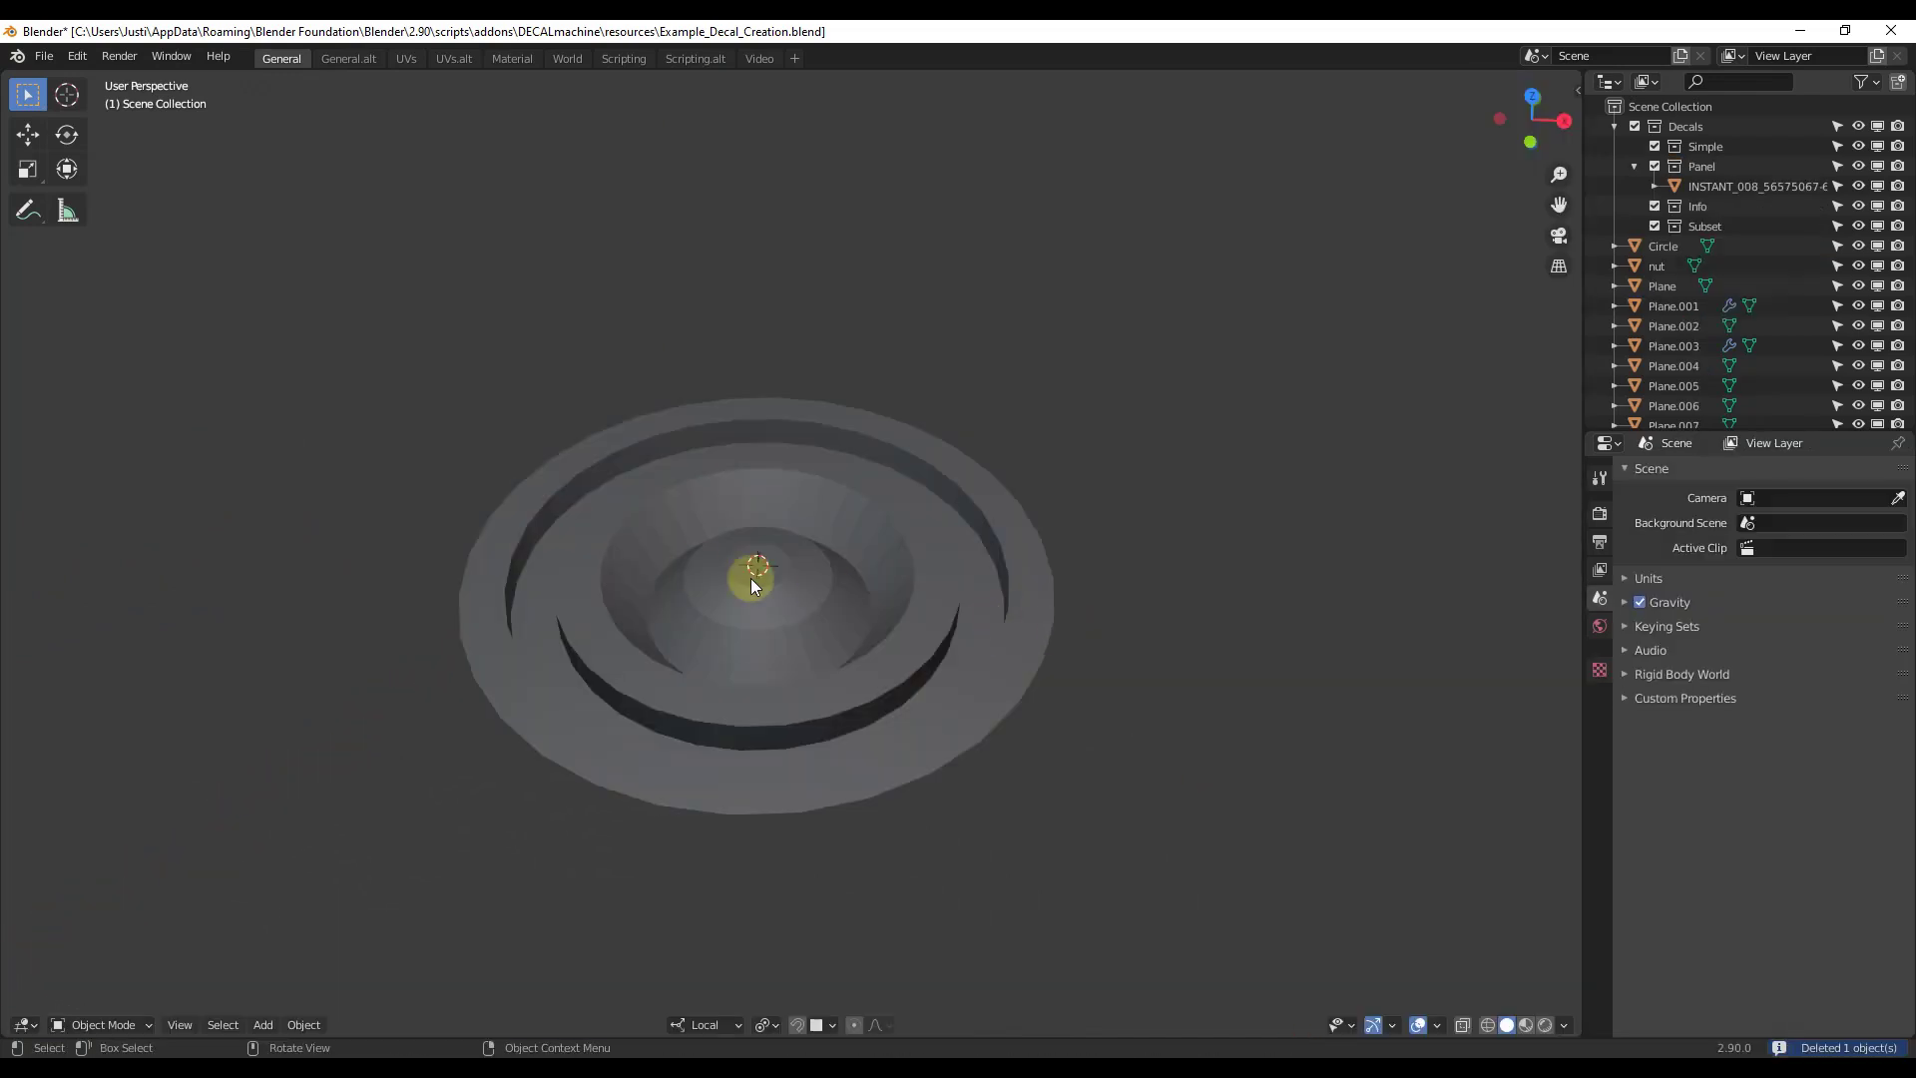
- Add a Bevel modifier to the modelled circle
middle_drag(793, 704, 747, 721)
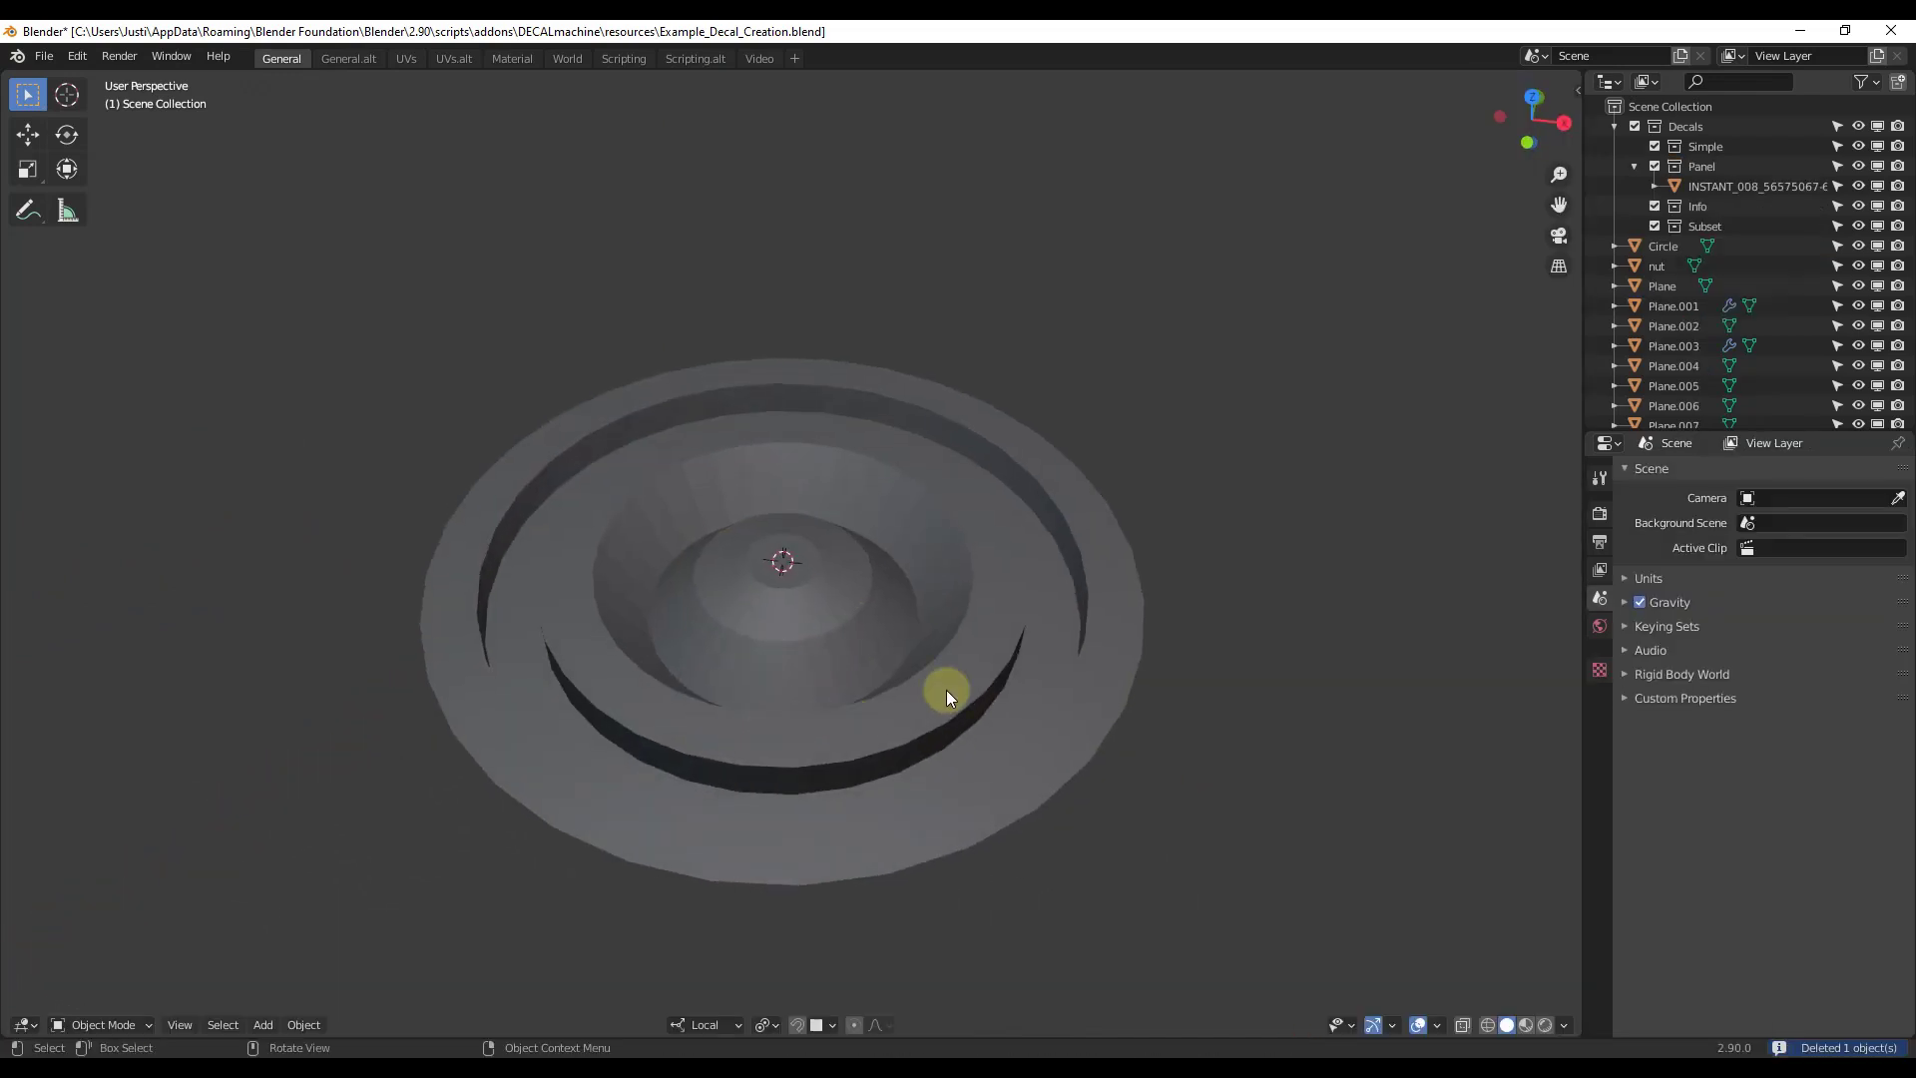
click(818, 579)
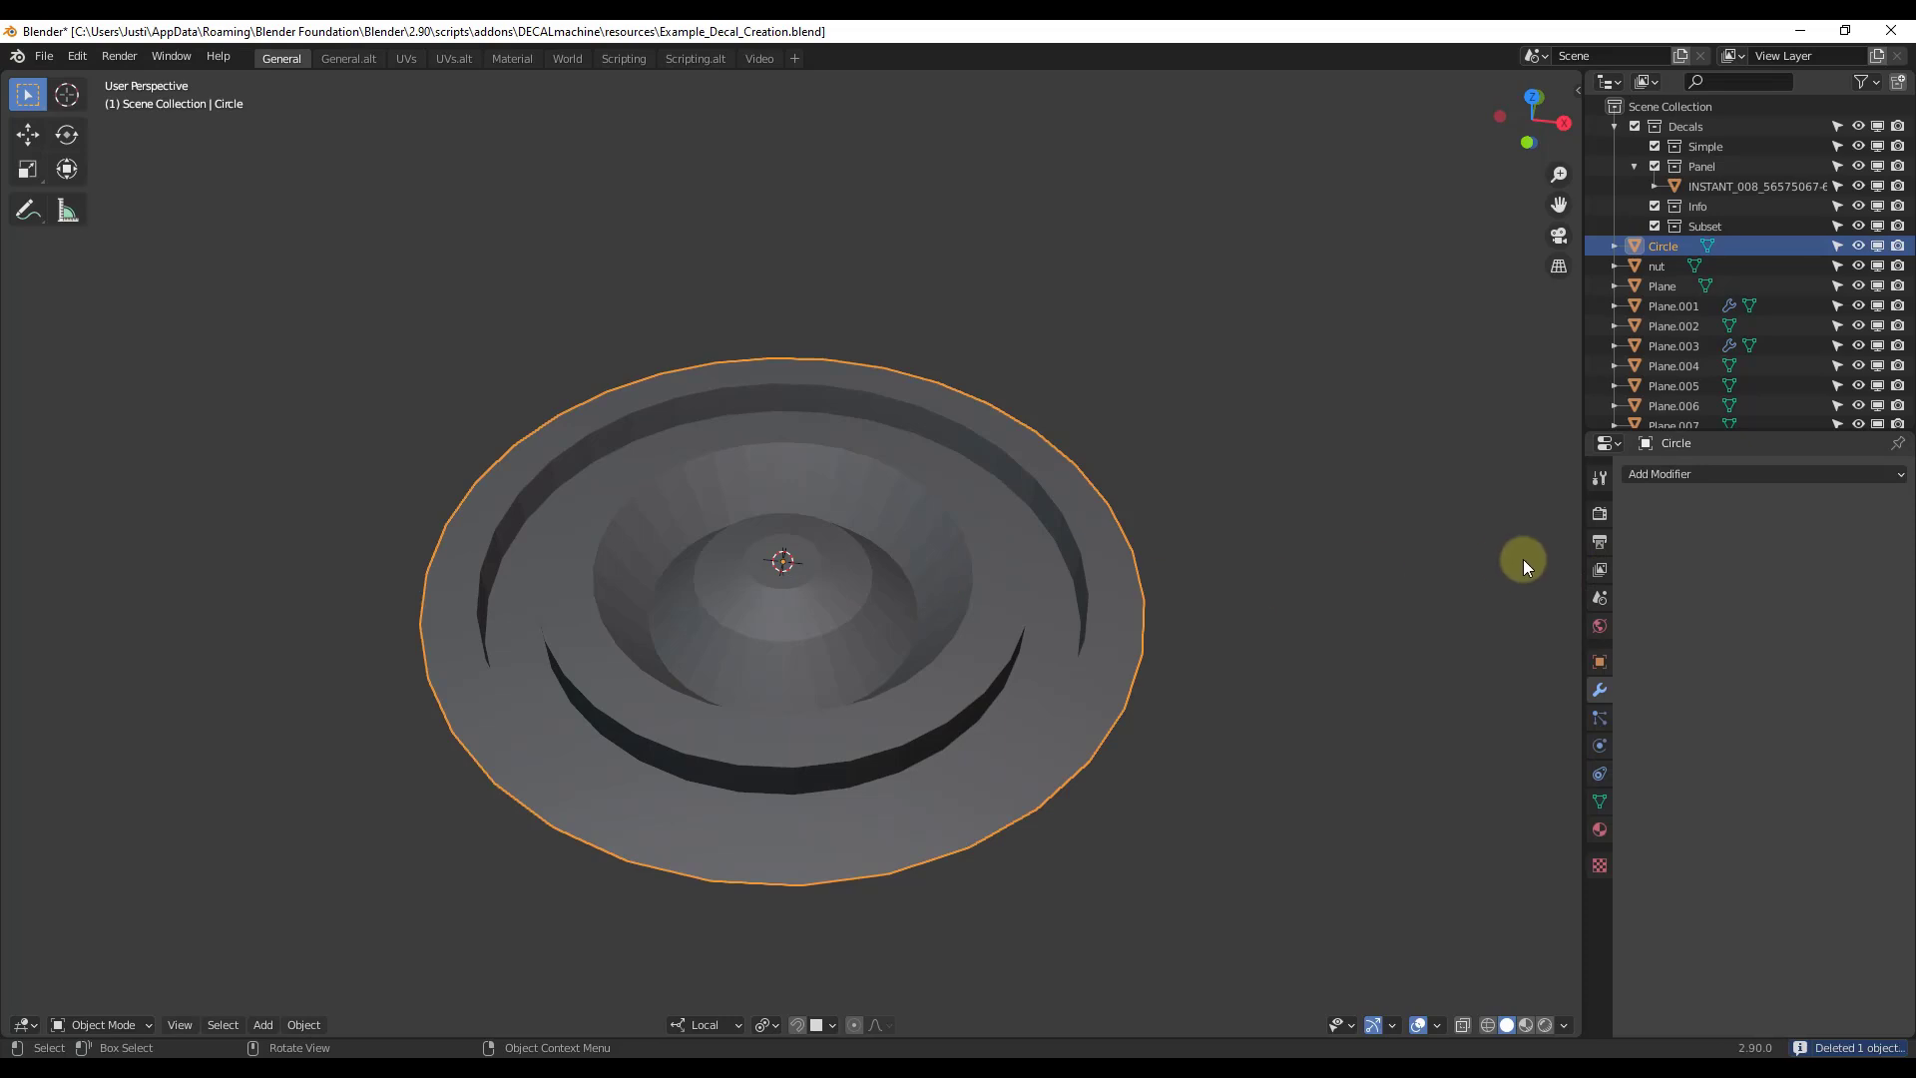
click(1662, 473)
click(1529, 539)
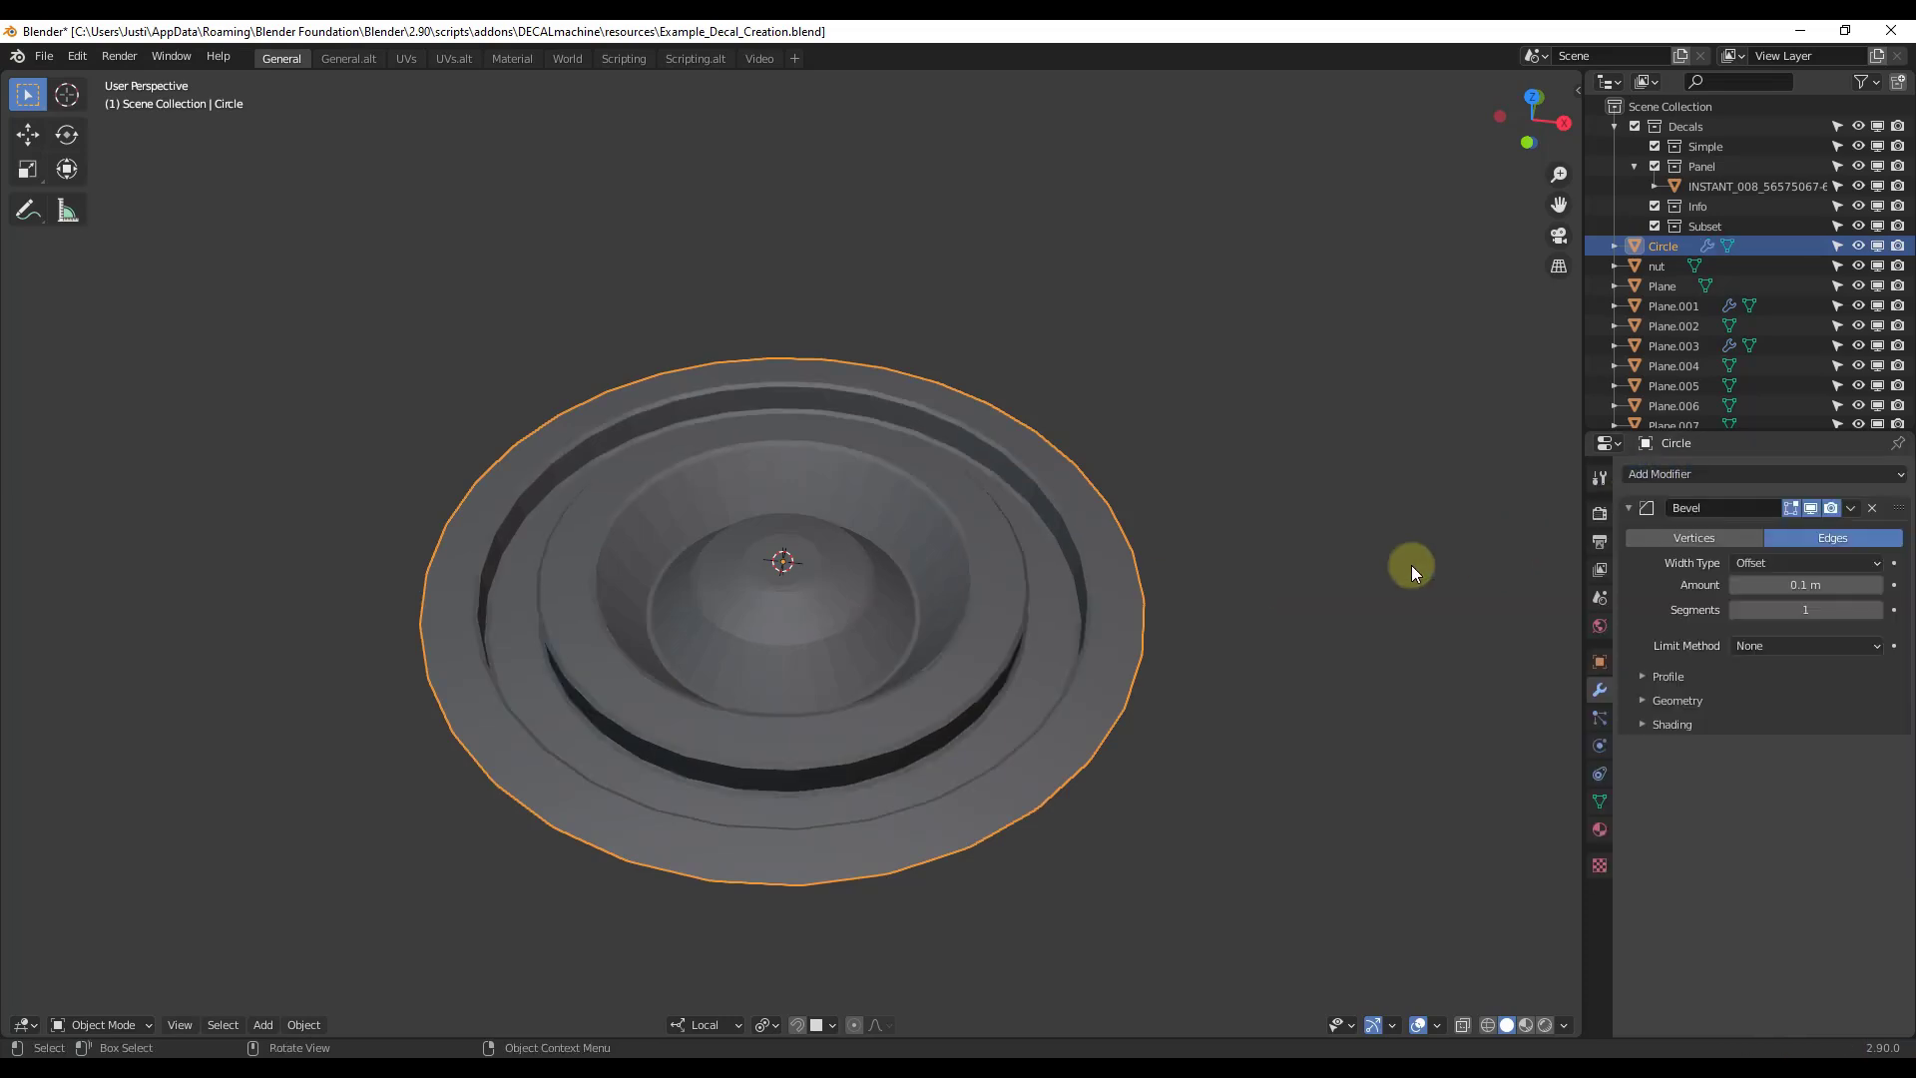
scroll(1043, 527, up, 4)
scroll(1053, 517, down, 2)
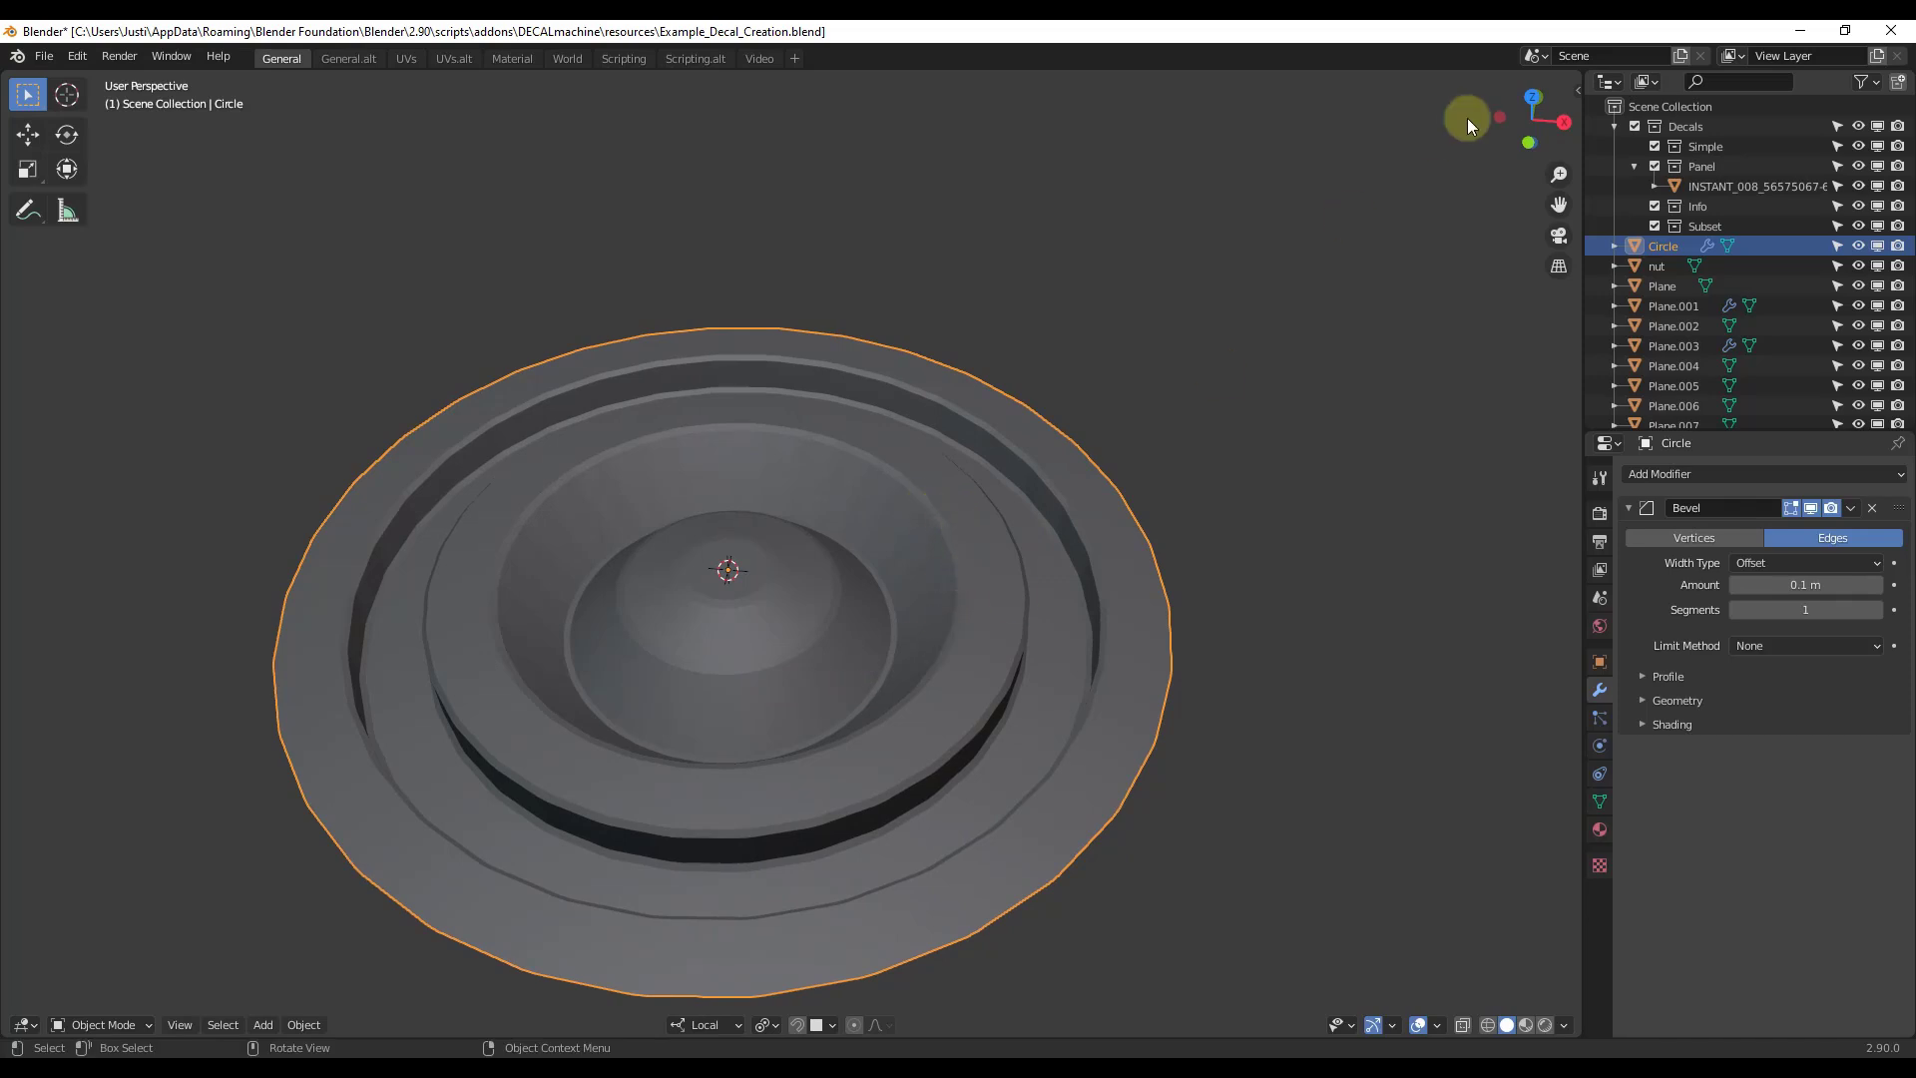
- Check the circle's bevel from above, then set the bevel amount to 0.3 m with 7 segments
click(1532, 97)
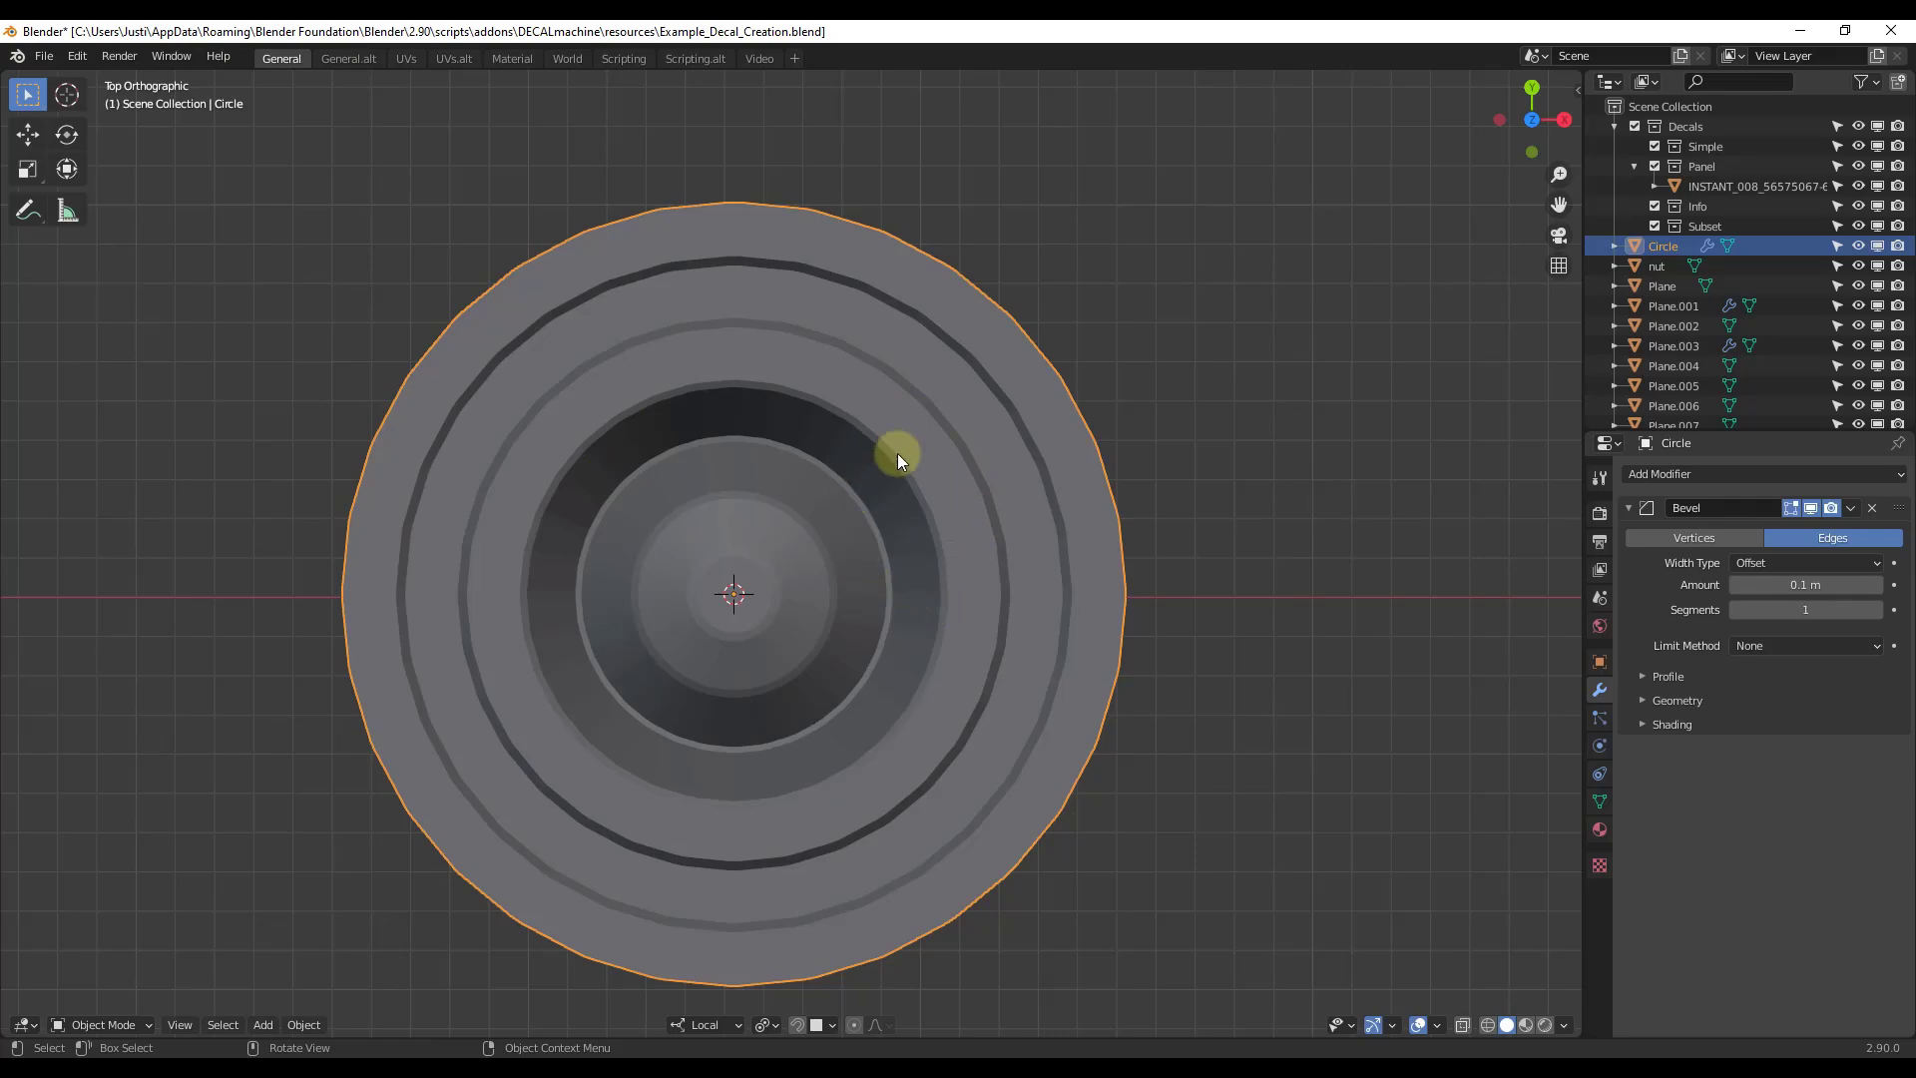
scroll(896, 451, down, 1)
middle_drag(770, 614, 868, 129)
mouse_move(1775, 583)
mouse_down()
mouse_move(1872, 580)
mouse_move(1736, 585)
mouse_move(1816, 611)
mouse_move(1764, 586)
mouse_move(1796, 584)
mouse_up()
click(684, 589)
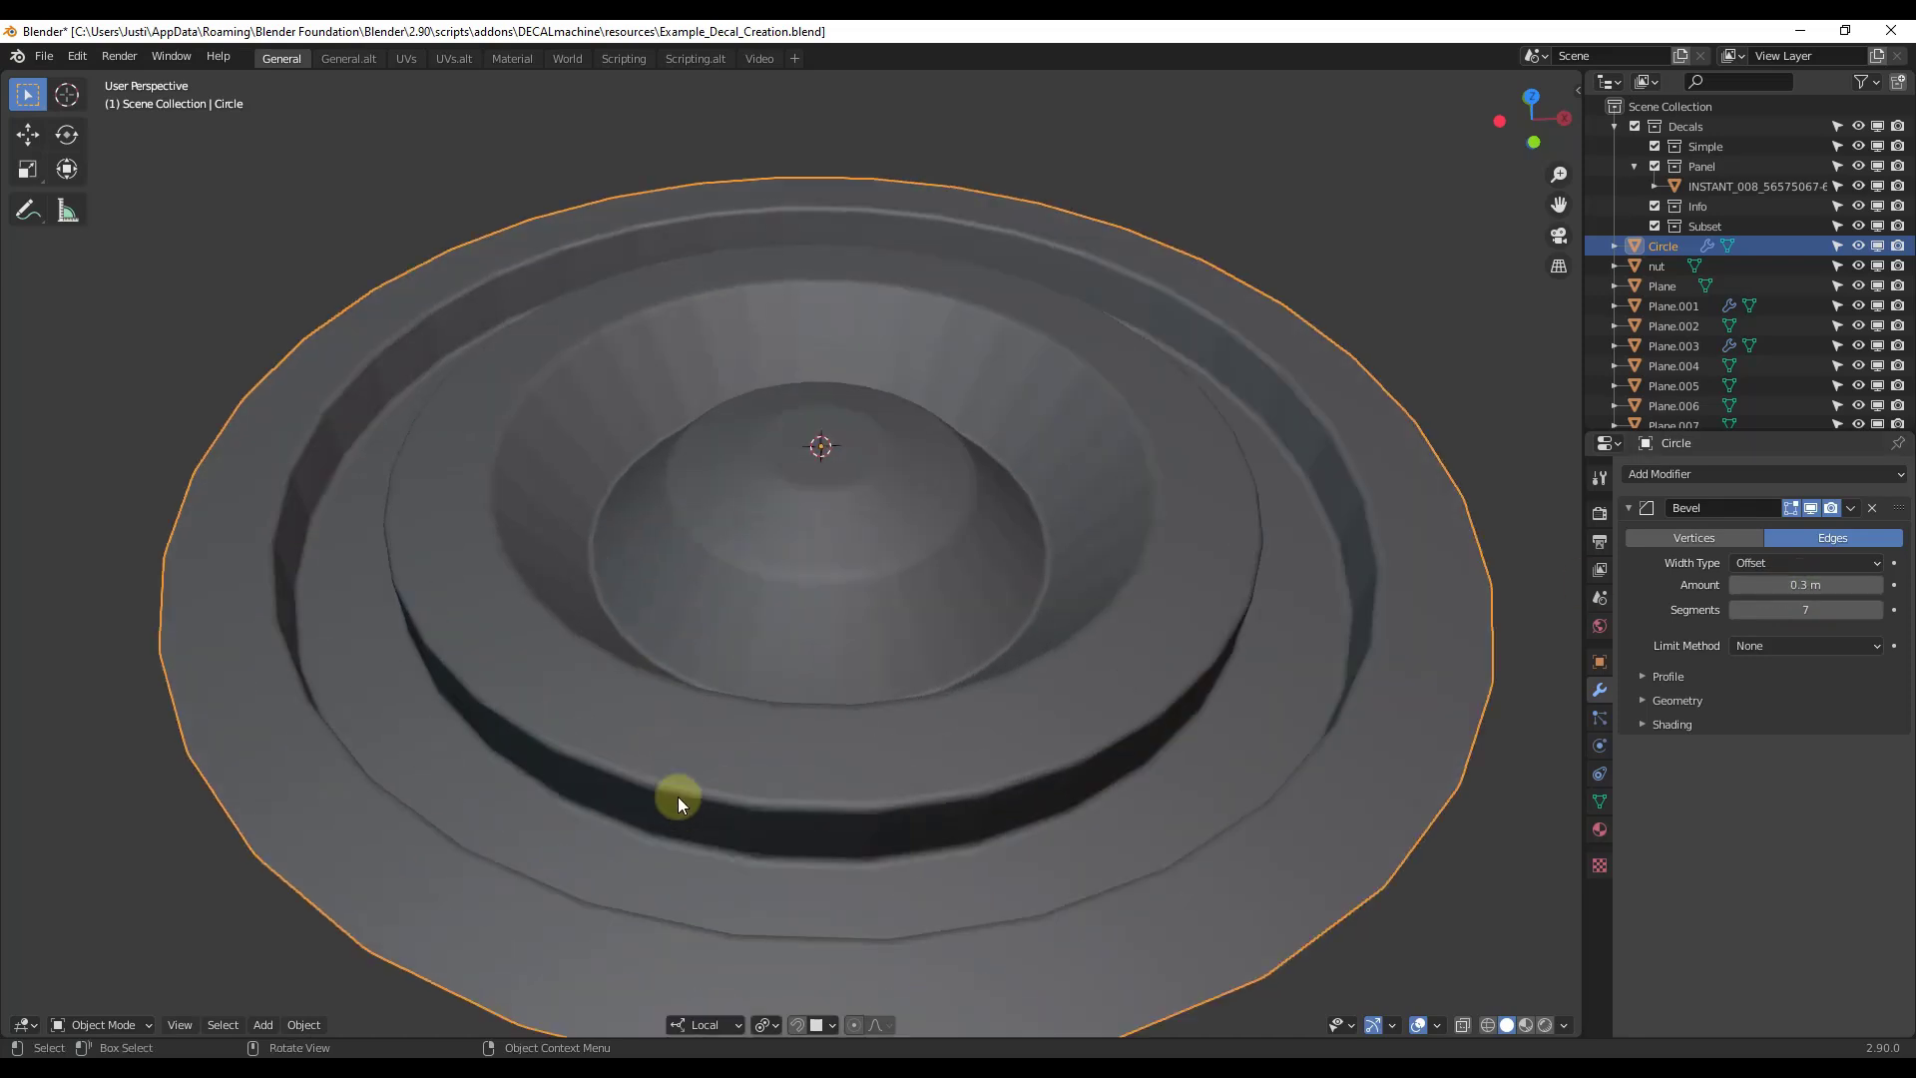
- Create a simple decal from the beveled circle at 512 resolution and switch the viewport to material preview
scroll(678, 797, down, 6)
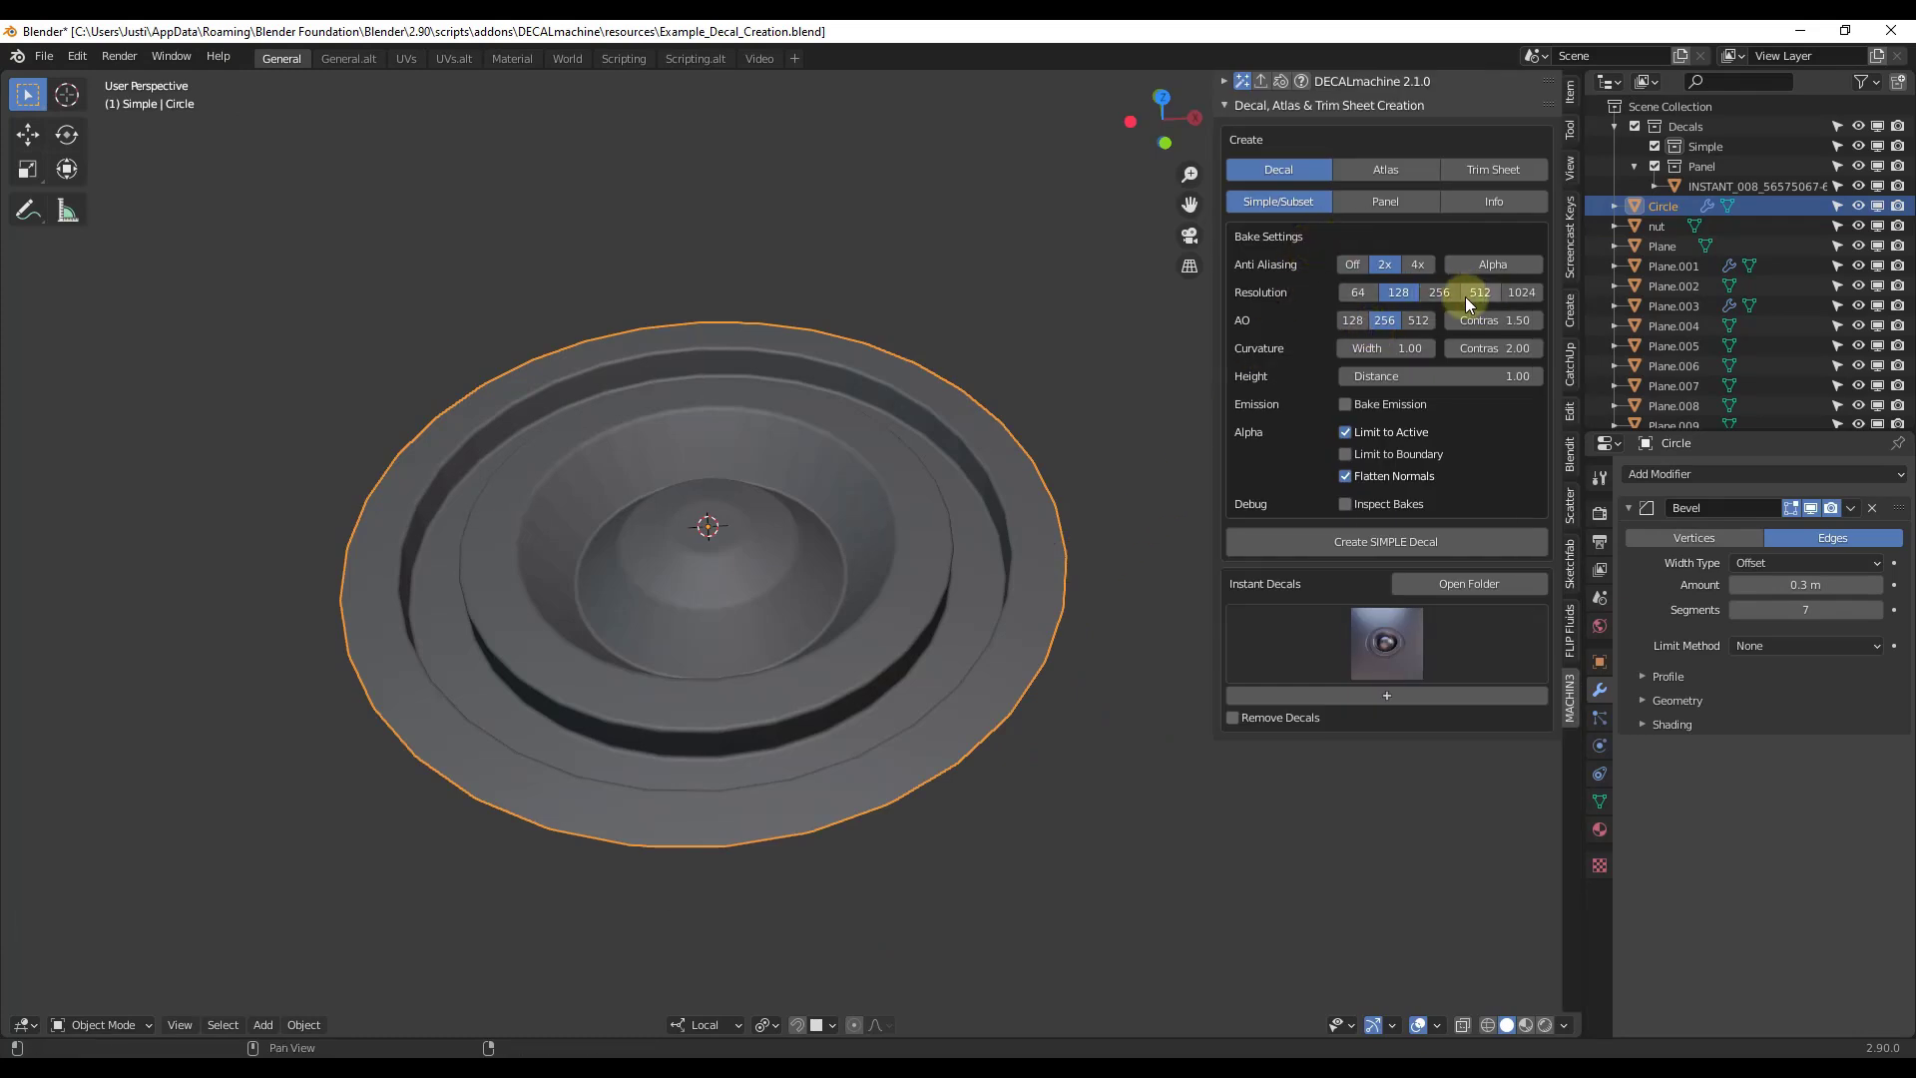
click(1475, 292)
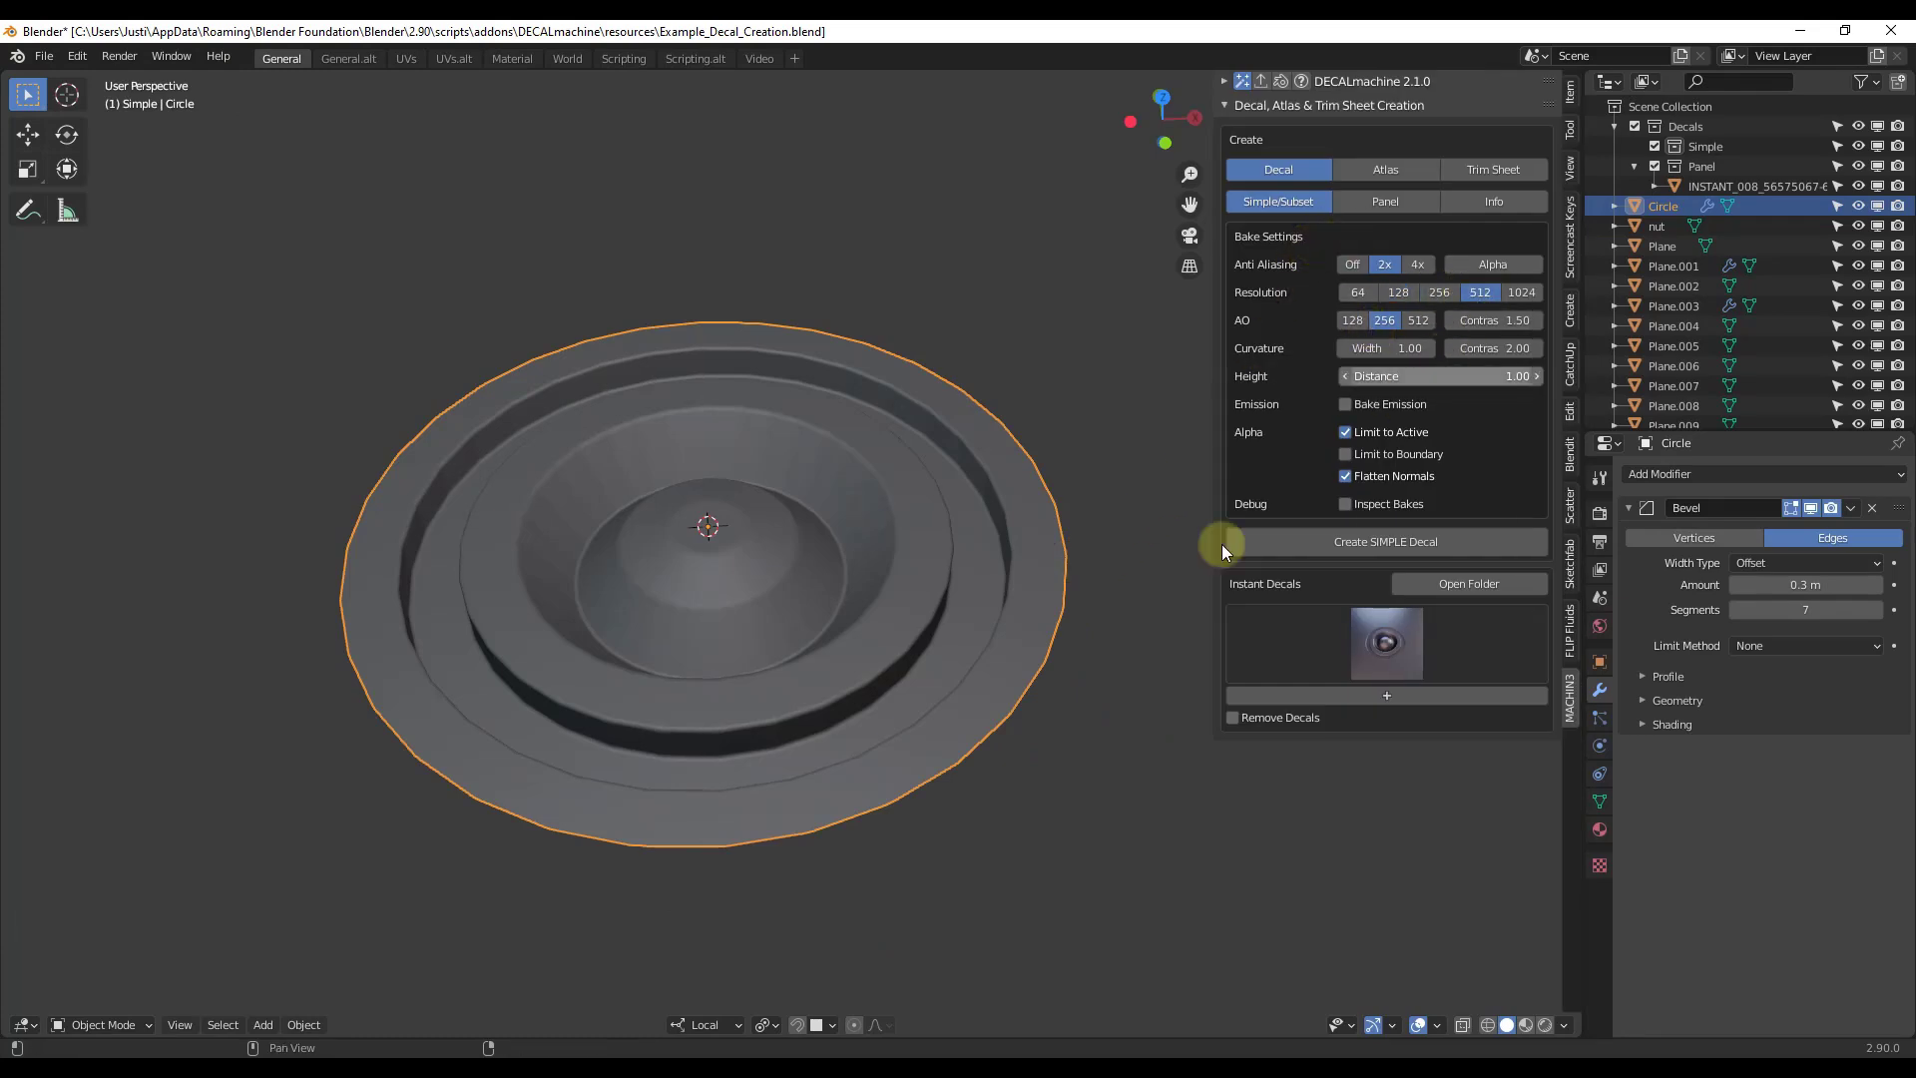
click(1375, 539)
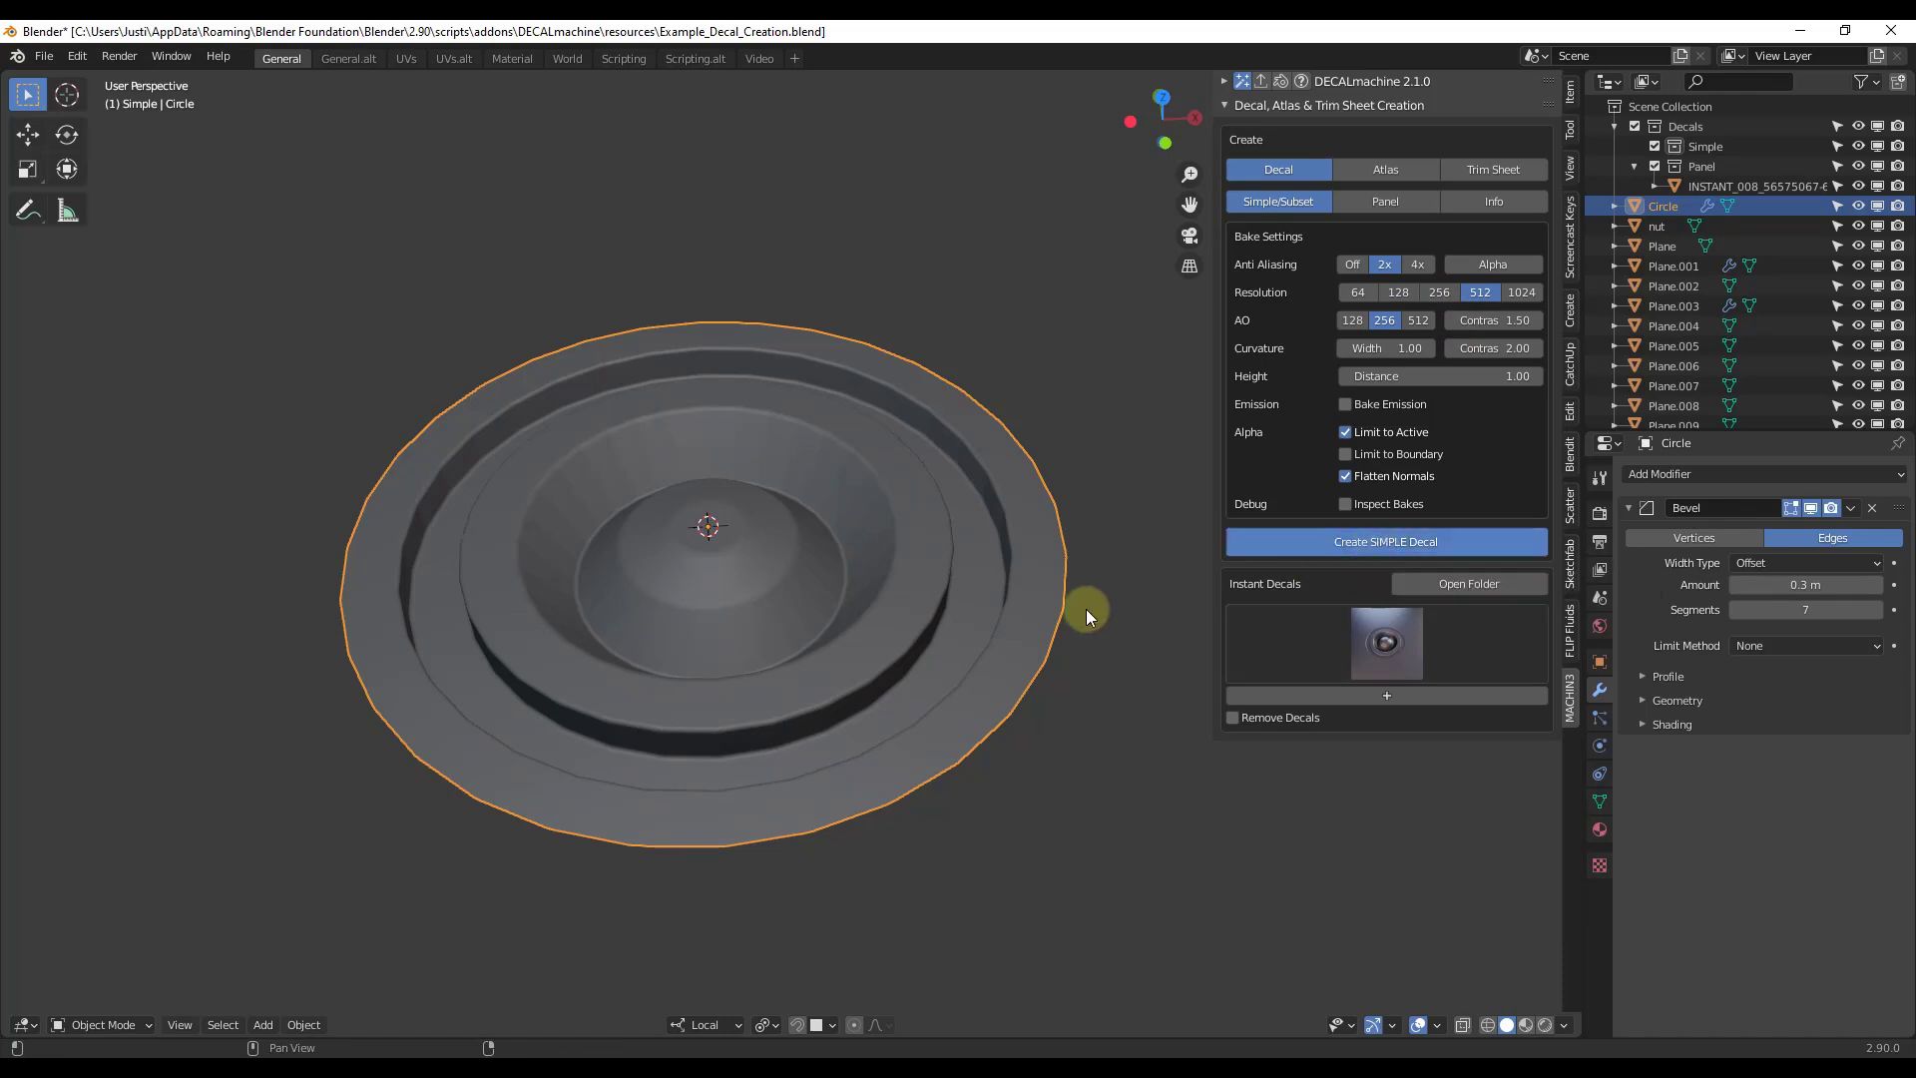
click(1524, 1025)
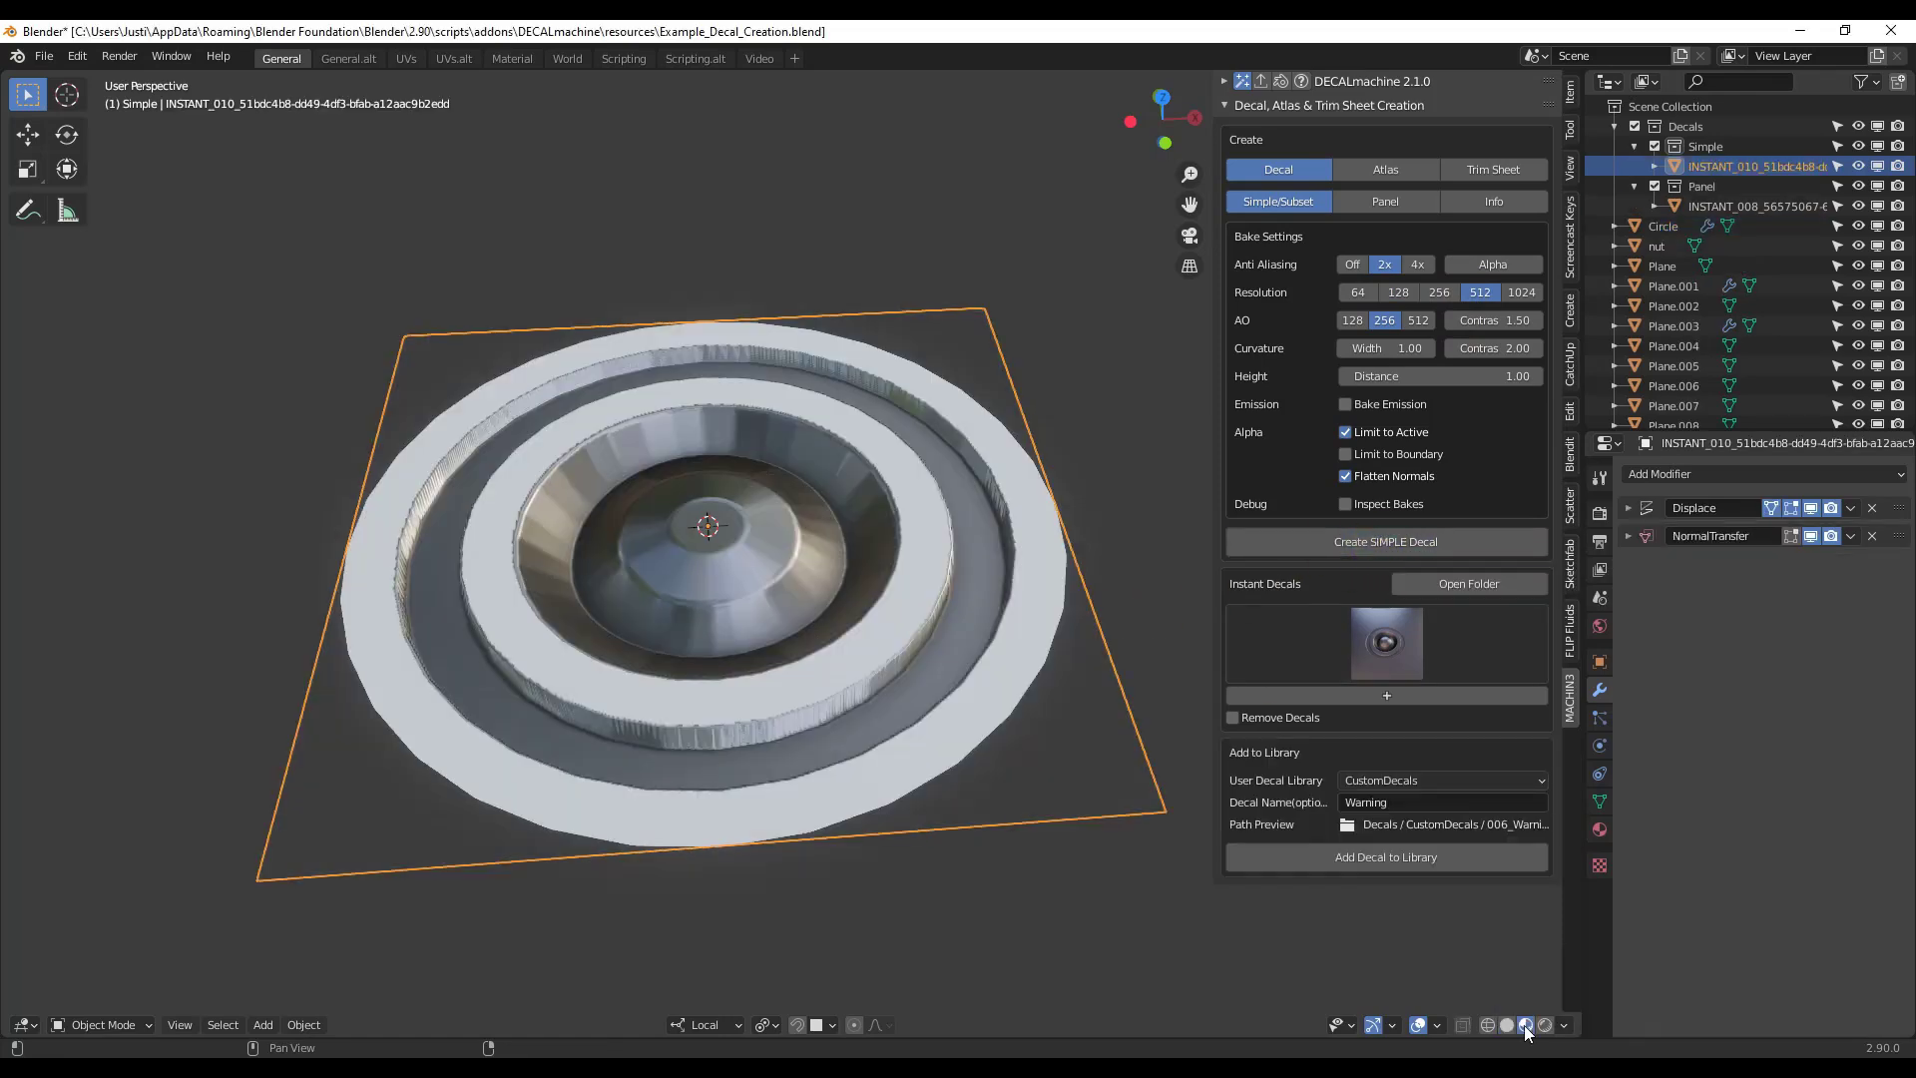
- Move the new decal about 1.87 m along X so it sits beside the beveled circle
scroll(738, 608, down, 4)
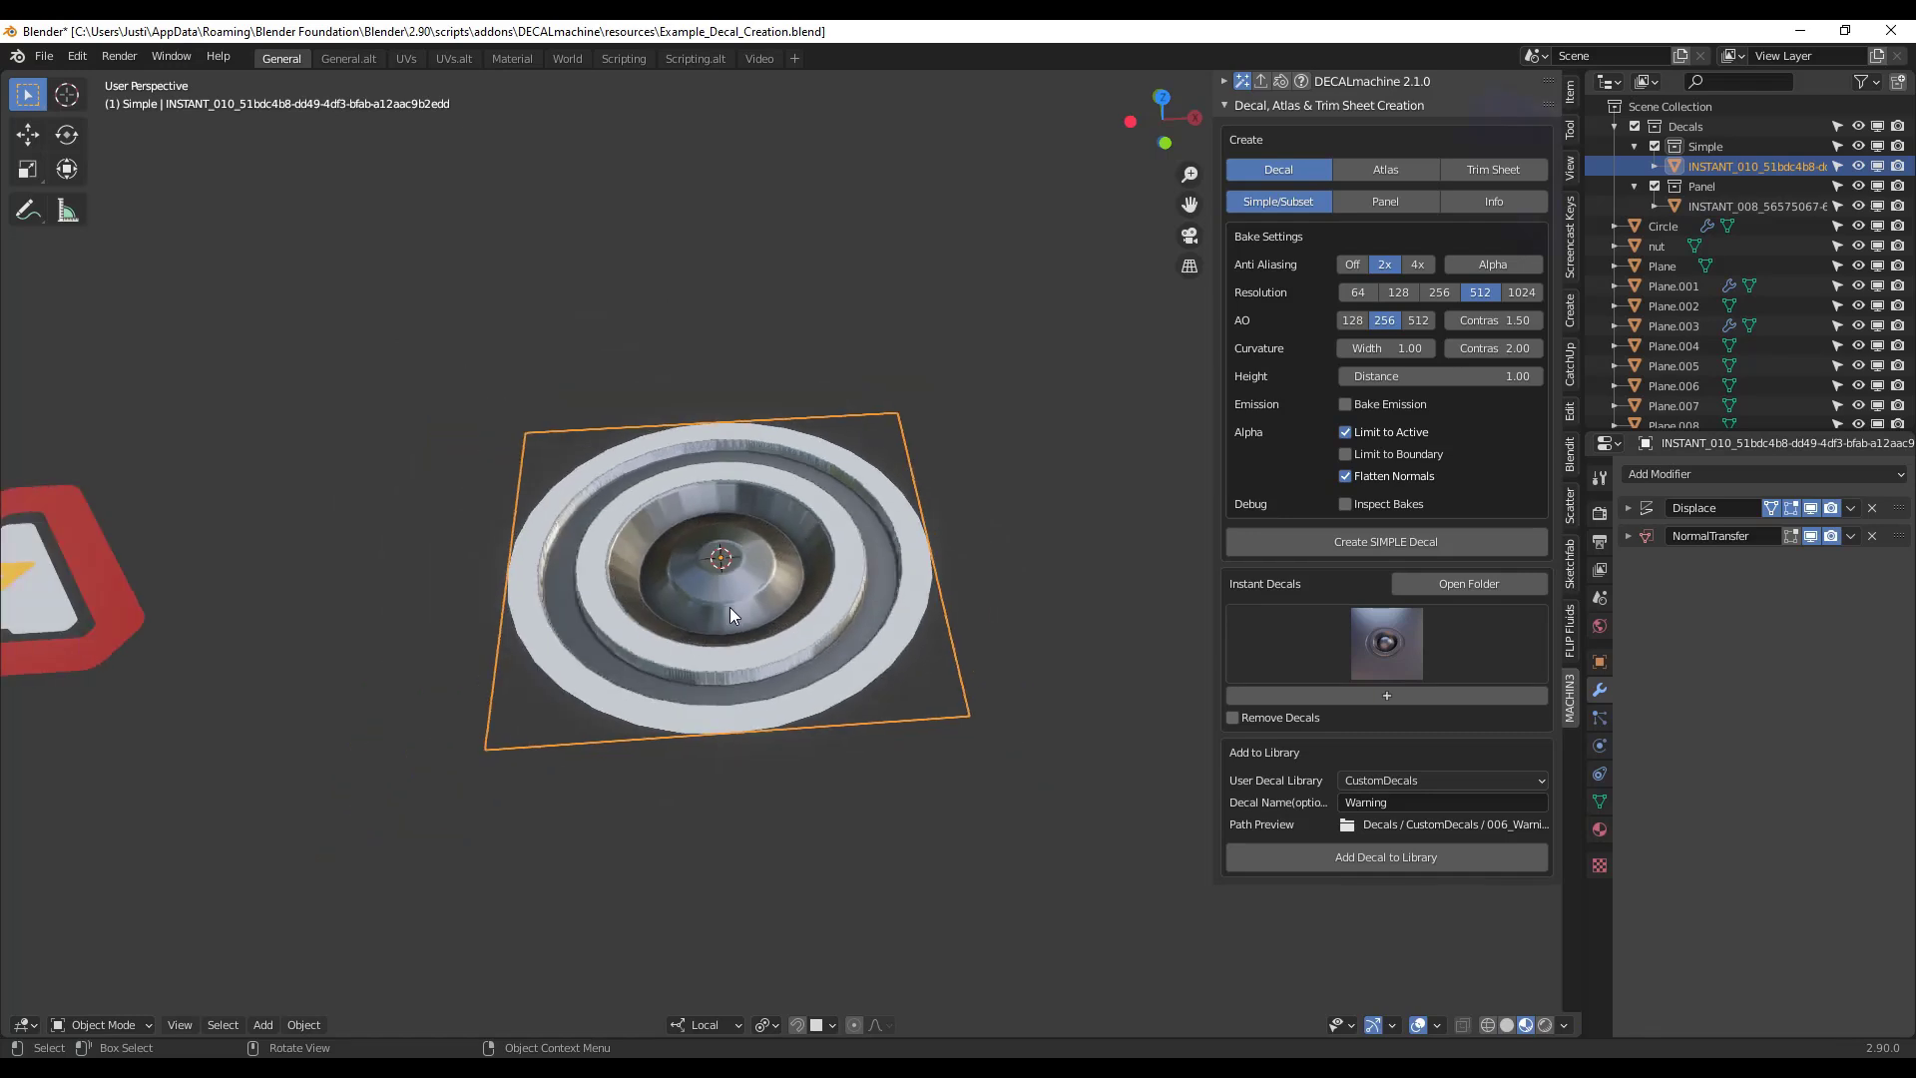
key(g)
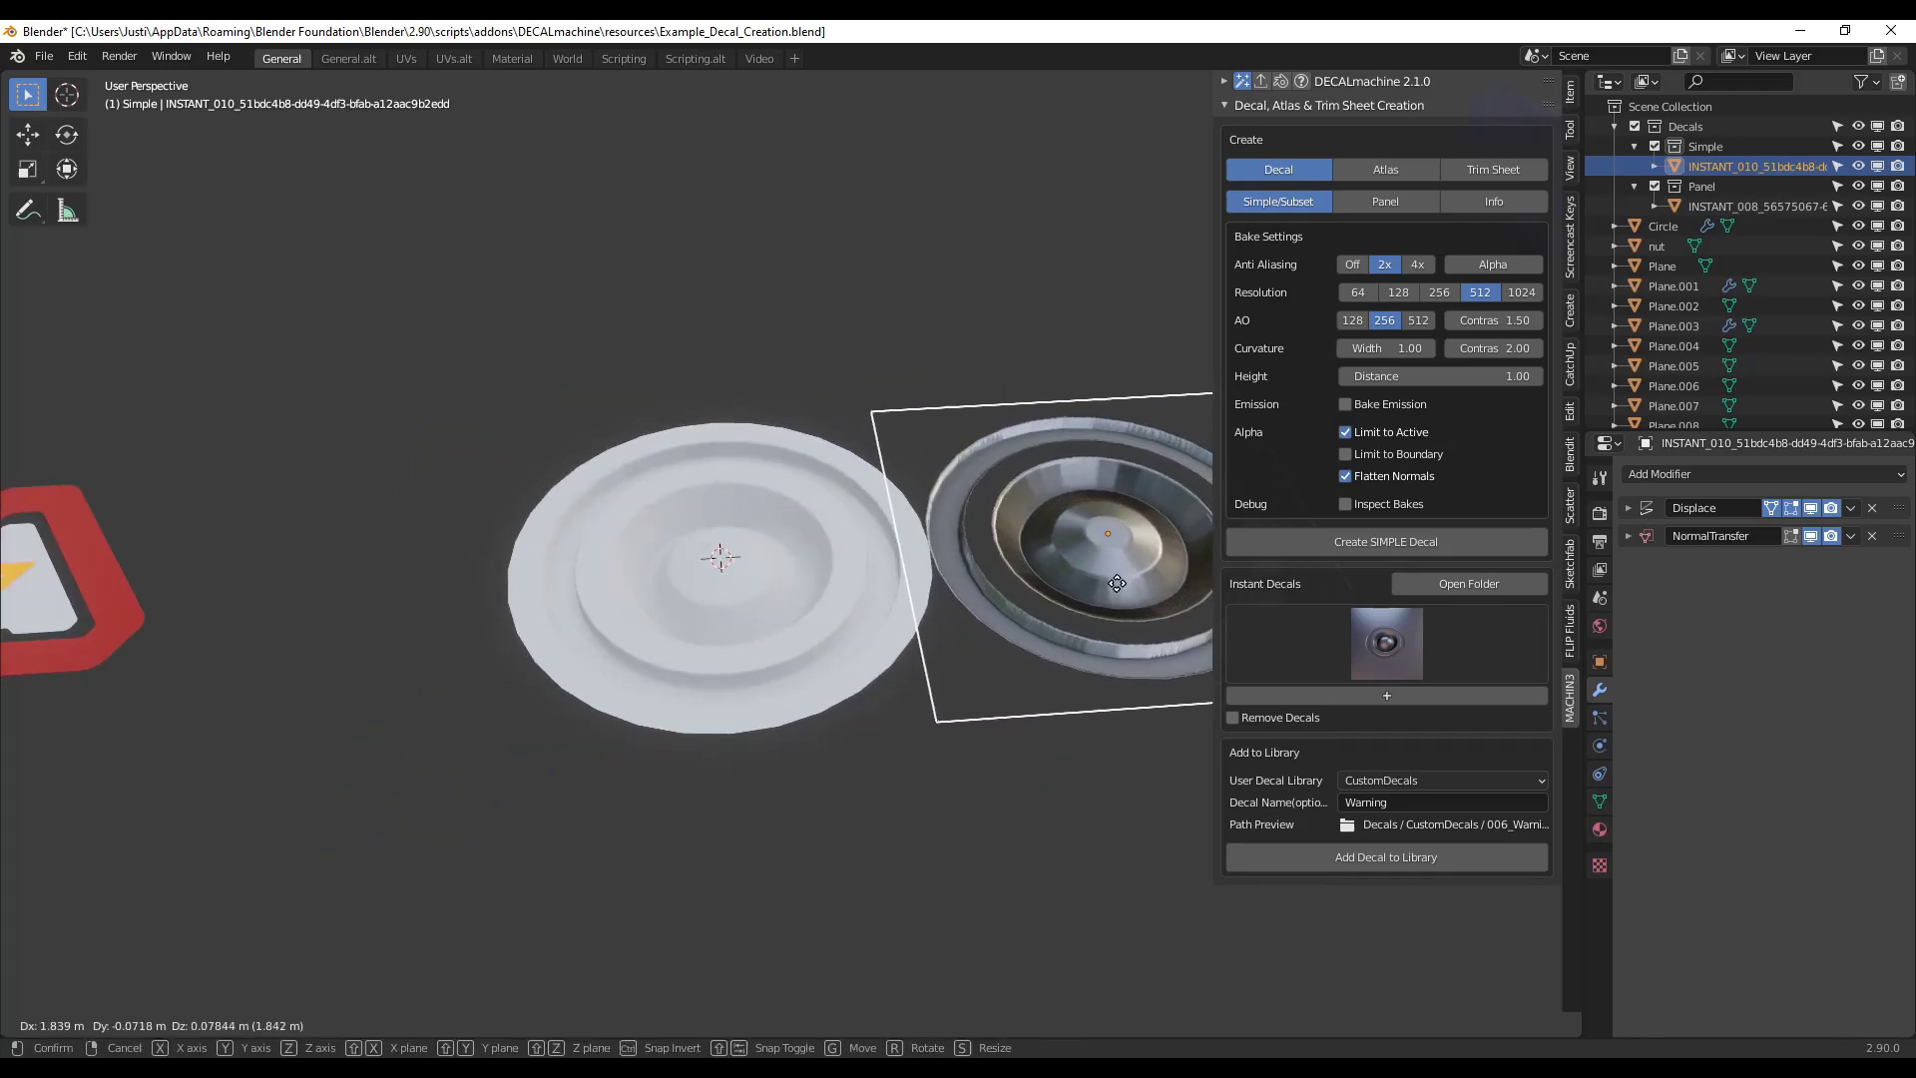
click(1114, 573)
- Compare the beveled decal with its source circle from above, both up close and at a distance
scroll(1113, 572, up, 4)
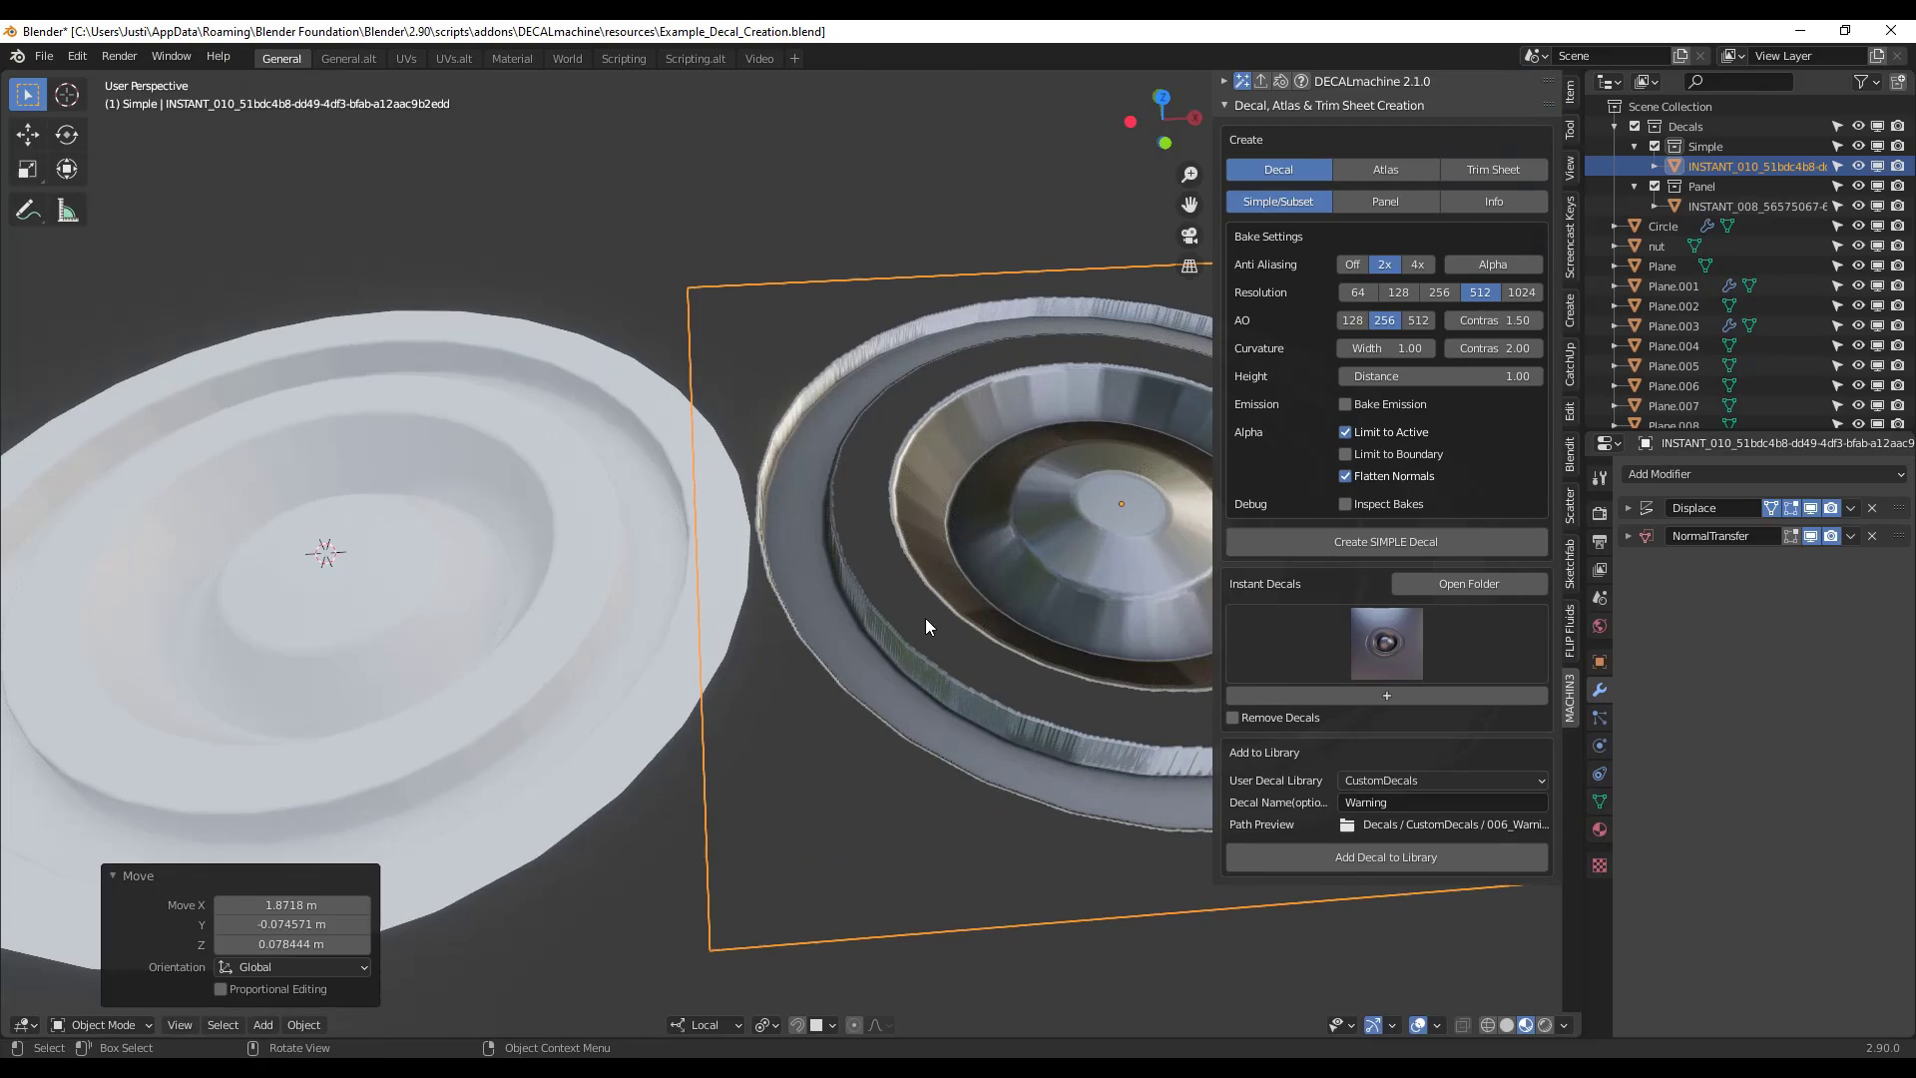
middle_drag(1075, 649, 679, 78)
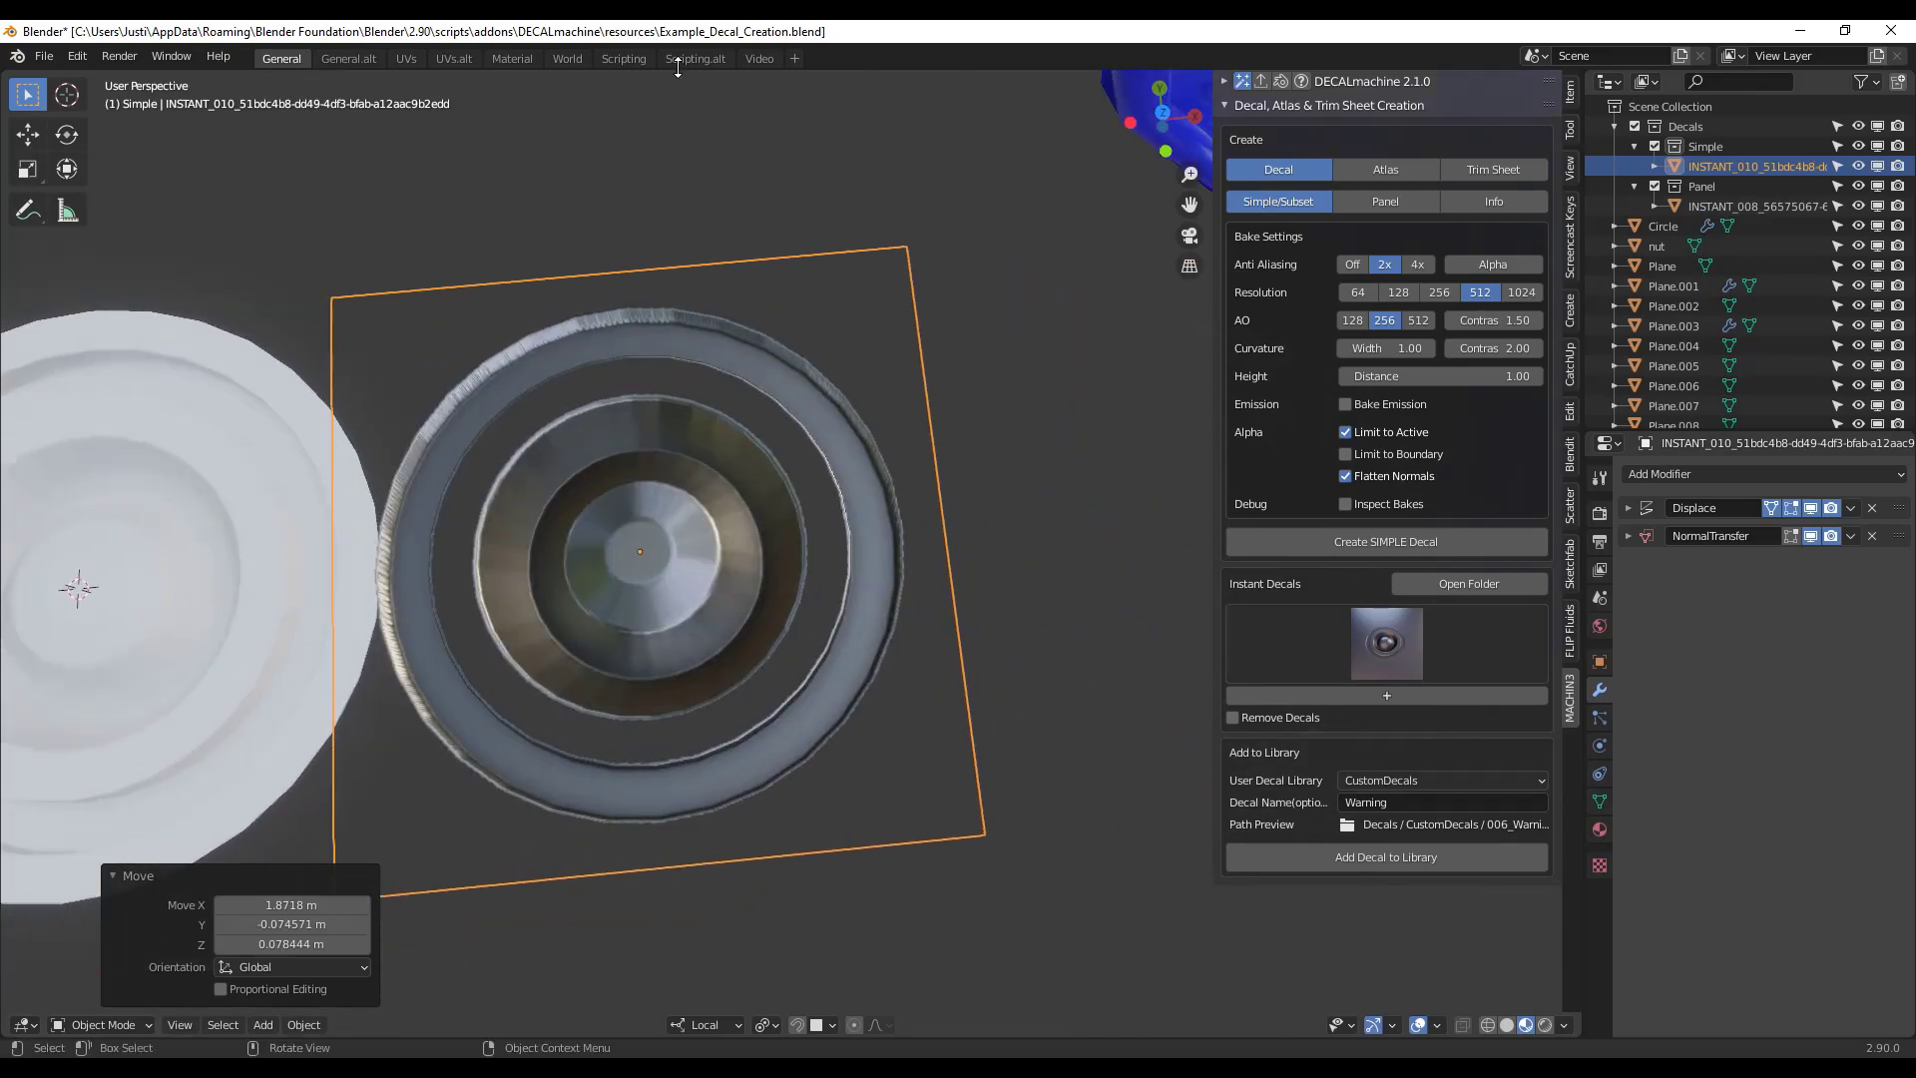
scroll(602, 573, down, 4)
scroll(685, 548, up, 3)
scroll(838, 473, down, 3)
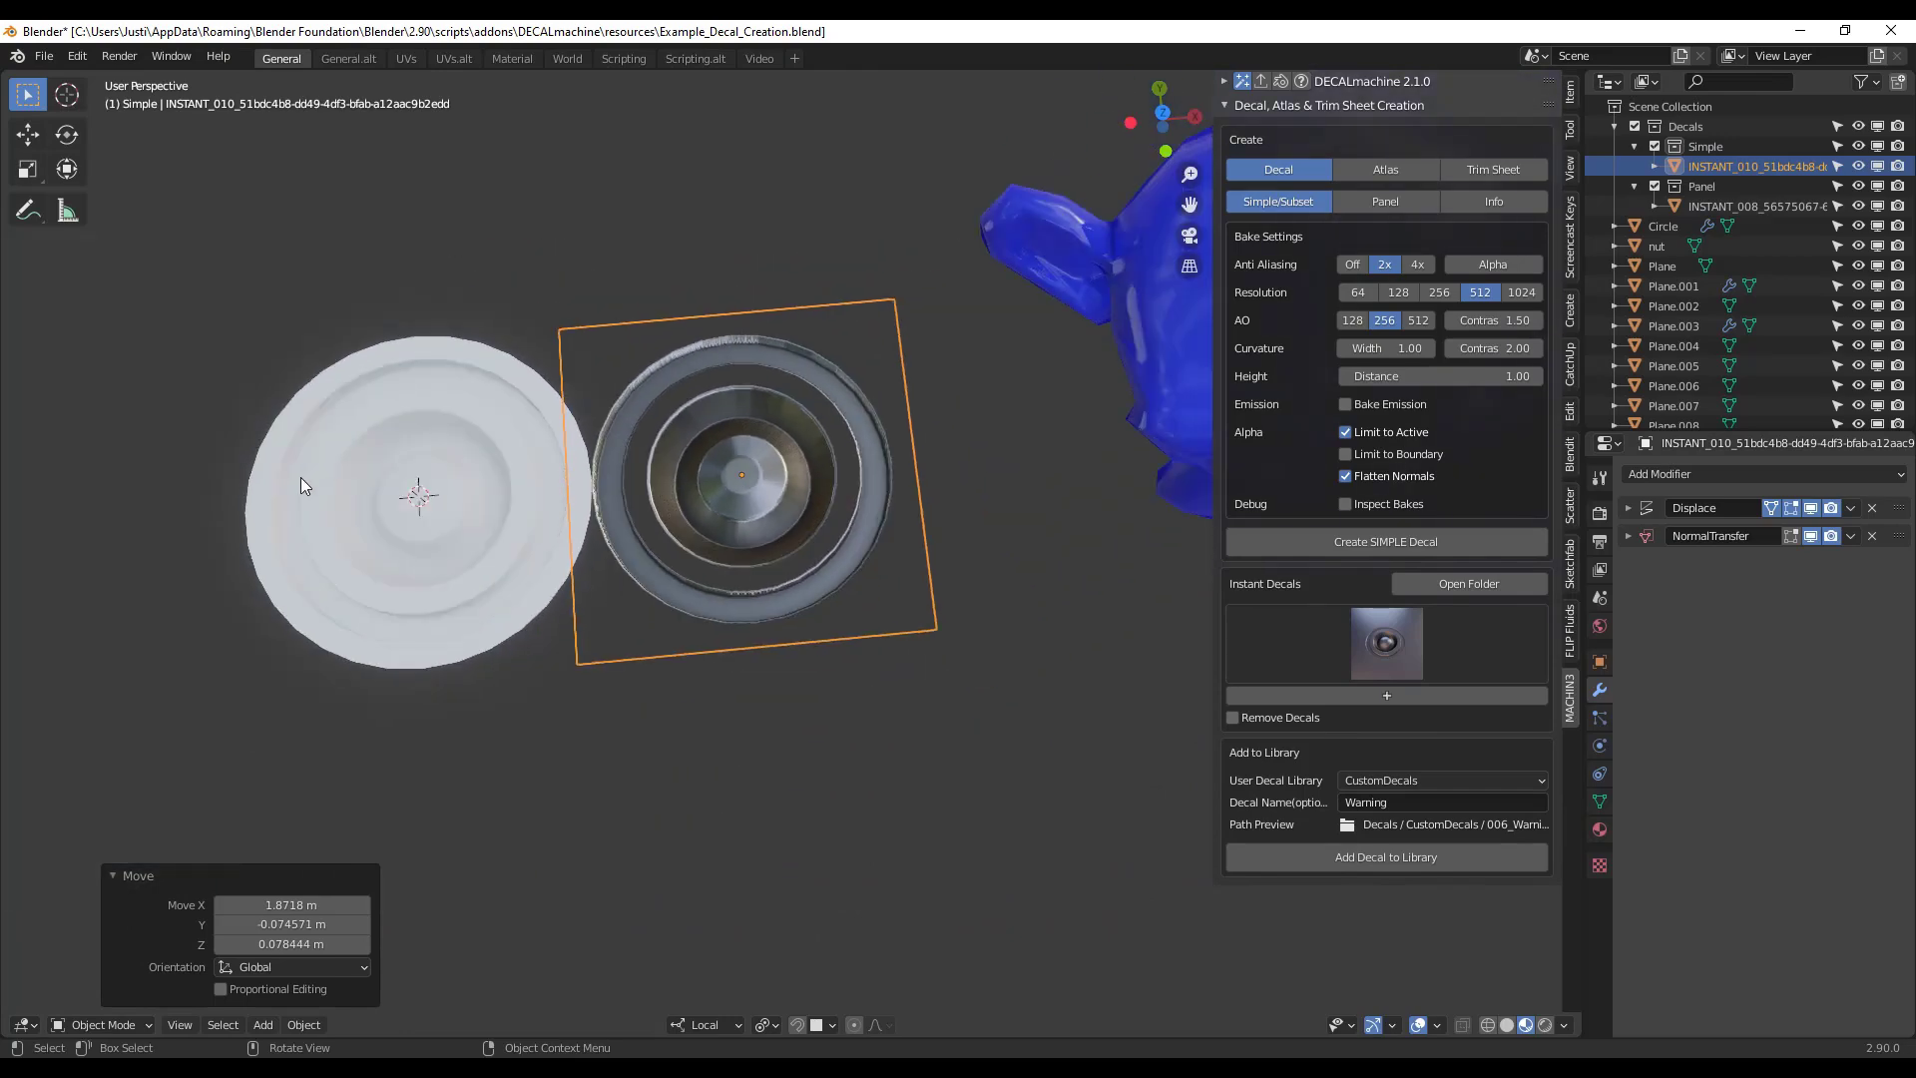
scroll(938, 497, down, 4)
scroll(920, 511, up, 1)
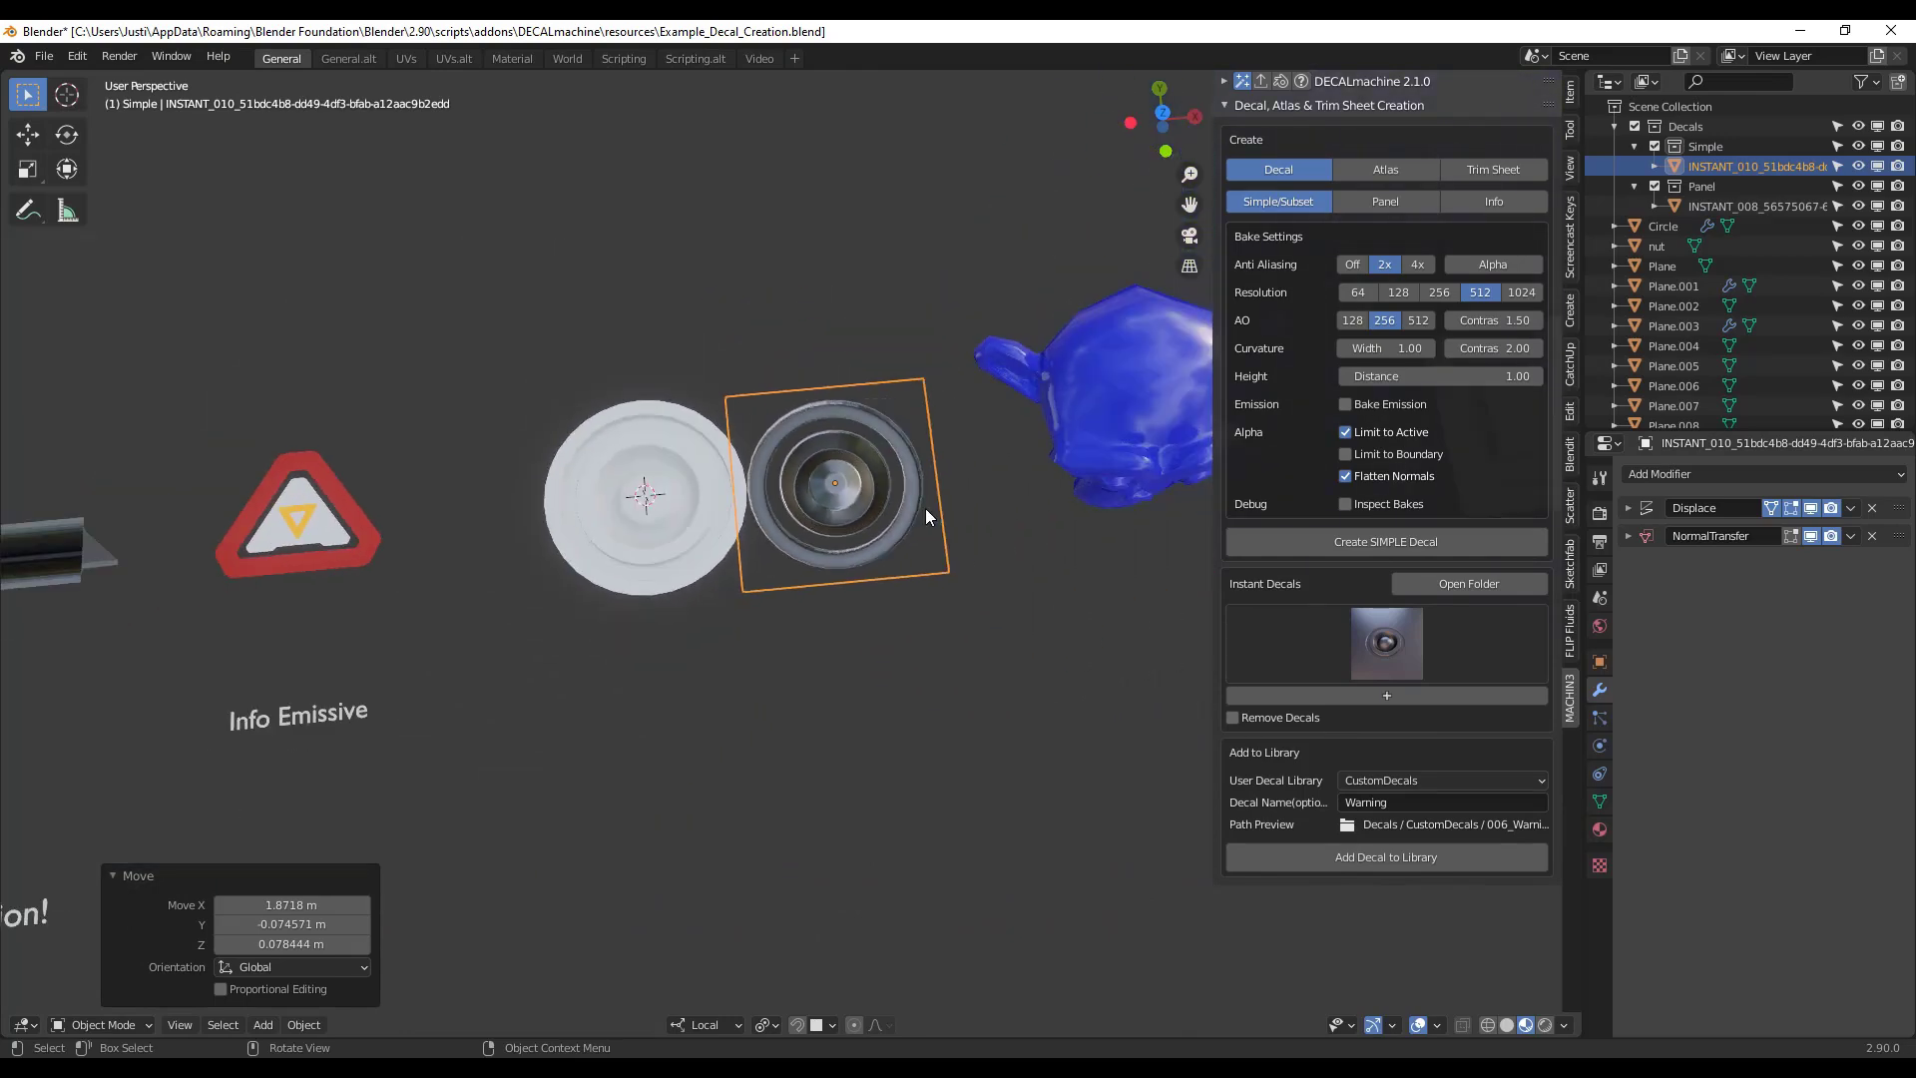
- Insert the newly baked beveled circle decal on the monkey's head and scale it up, finishing with a factor of 2.148
click(1387, 644)
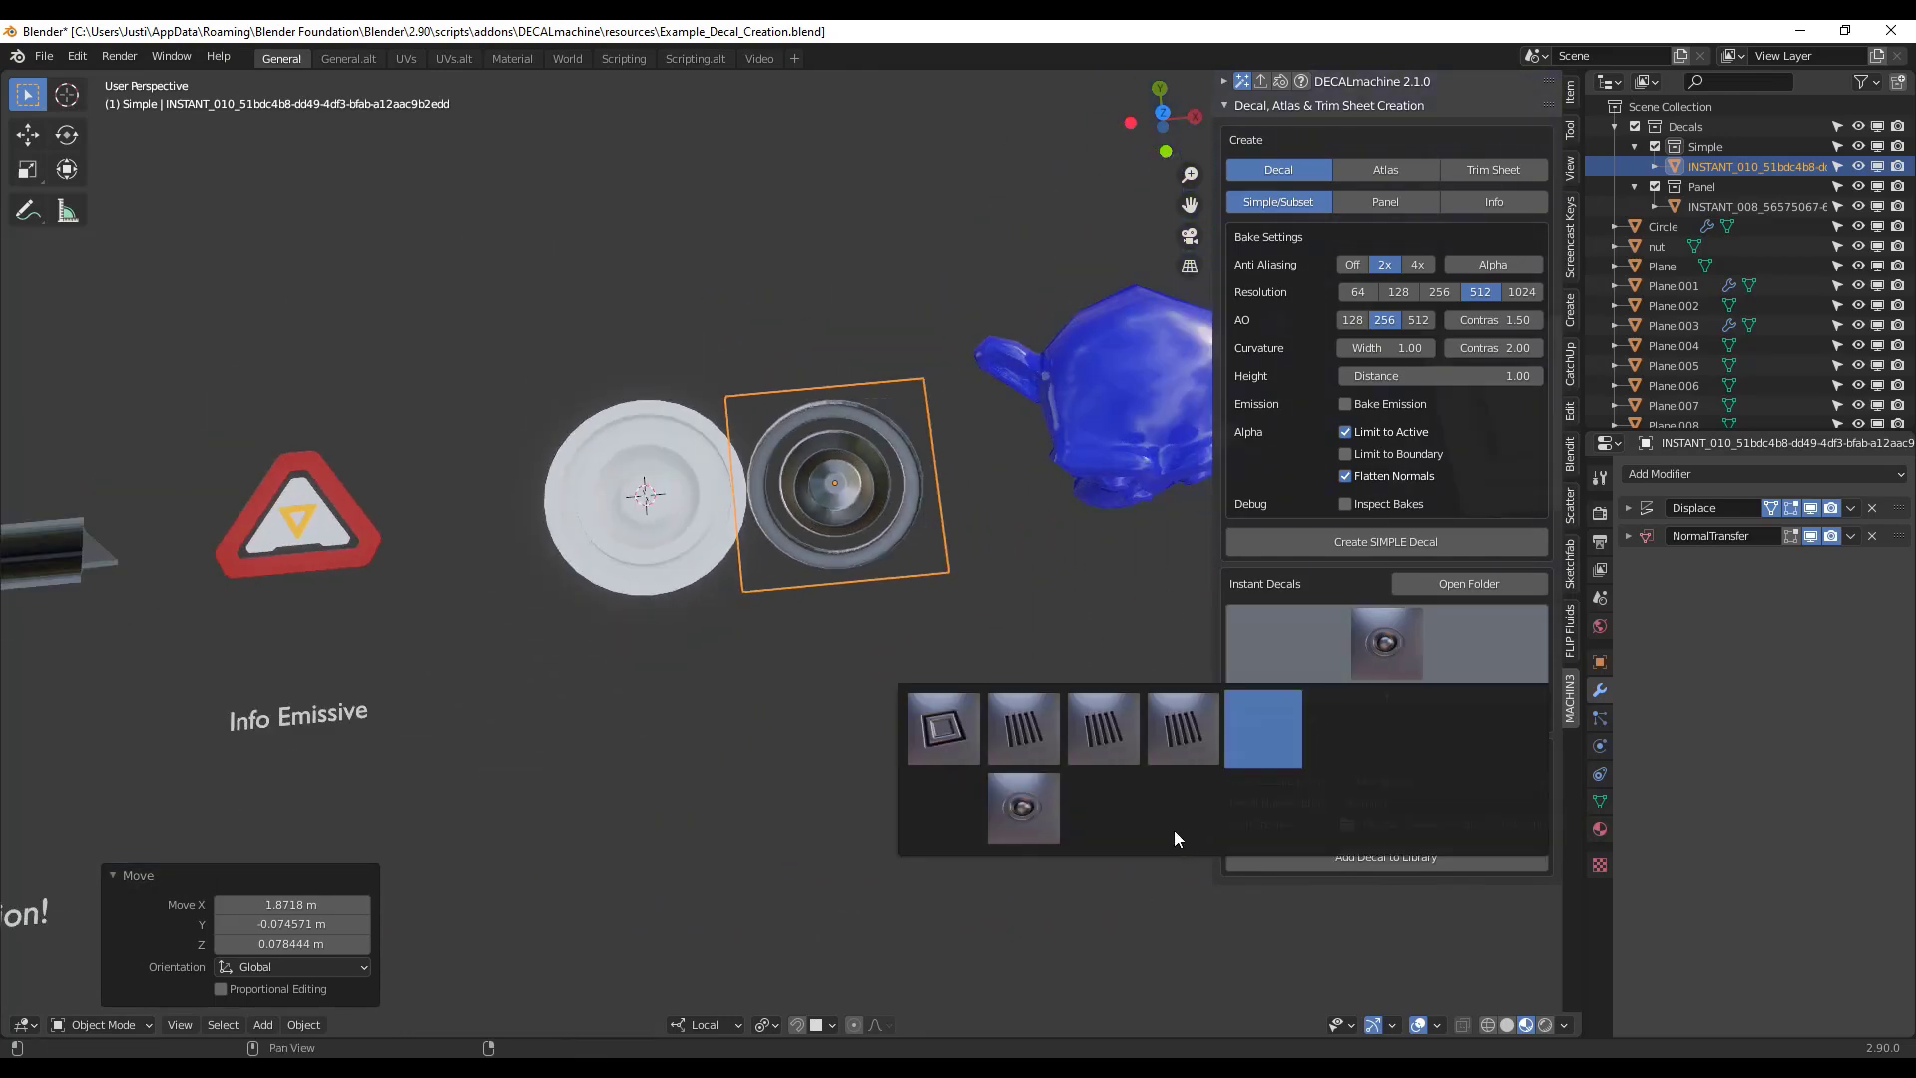
click(1028, 816)
drag(650, 507, 1152, 402)
key(s)
click(1141, 377)
key(s)
click(1146, 381)
- Scale the circle decal on the monkey's head to 0.724 and inspect it up close
scroll(1142, 377, up, 10)
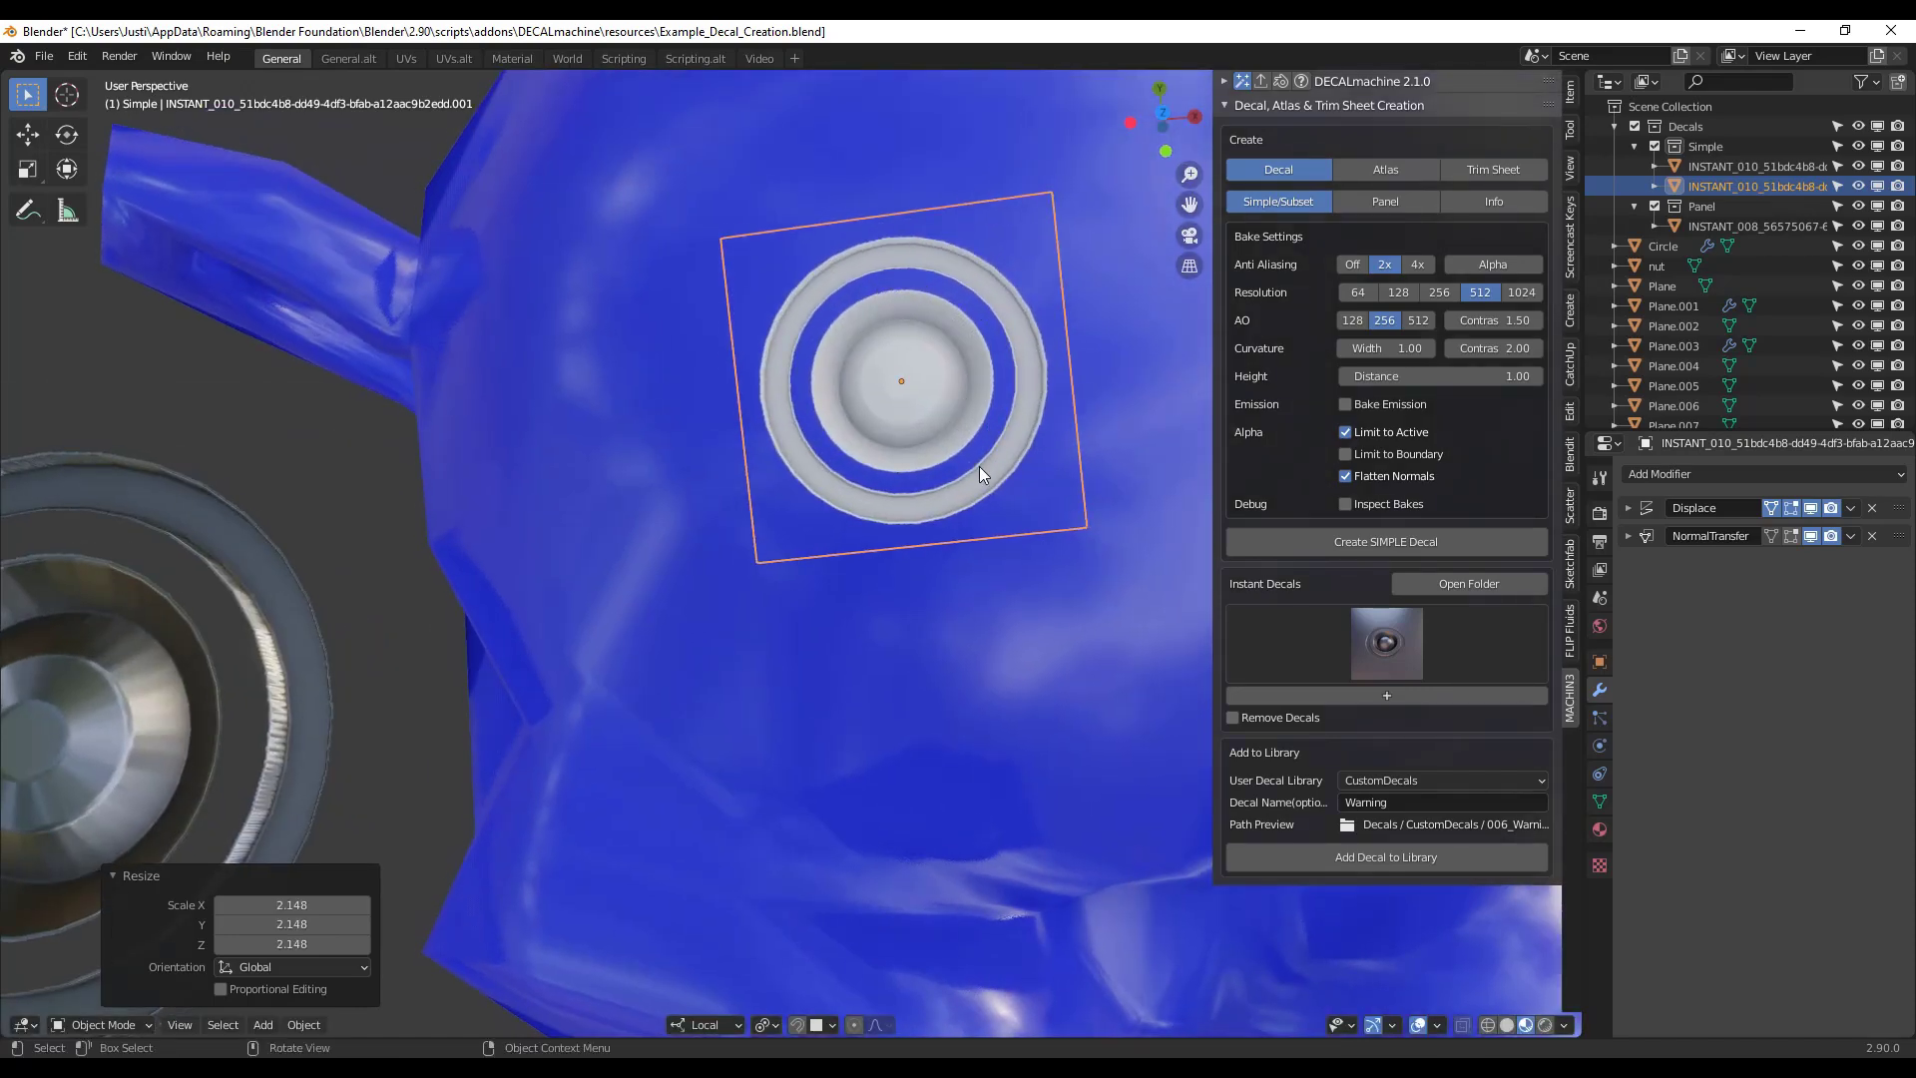
middle_drag(940, 596, 1136, 625)
key(s)
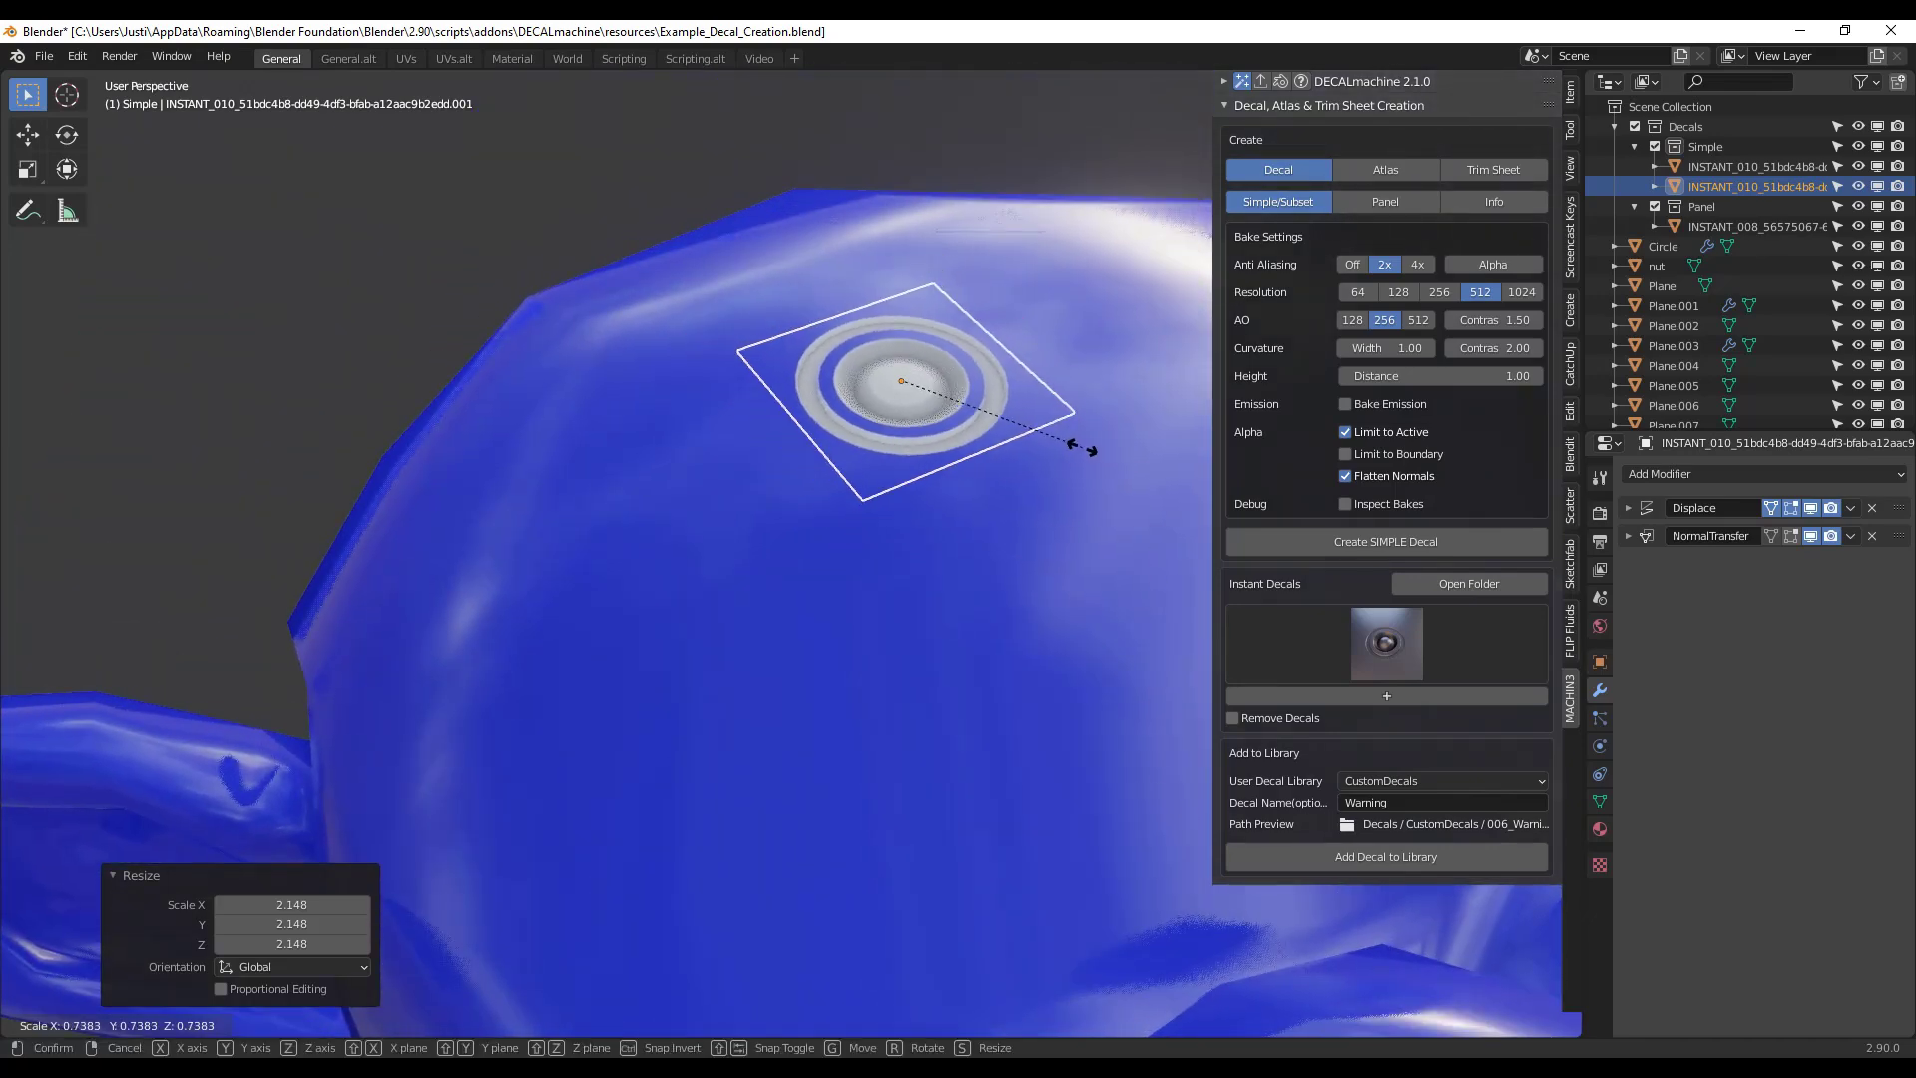
click(1080, 443)
scroll(1004, 381, up, 3)
middle_drag(1004, 381, 882, 463)
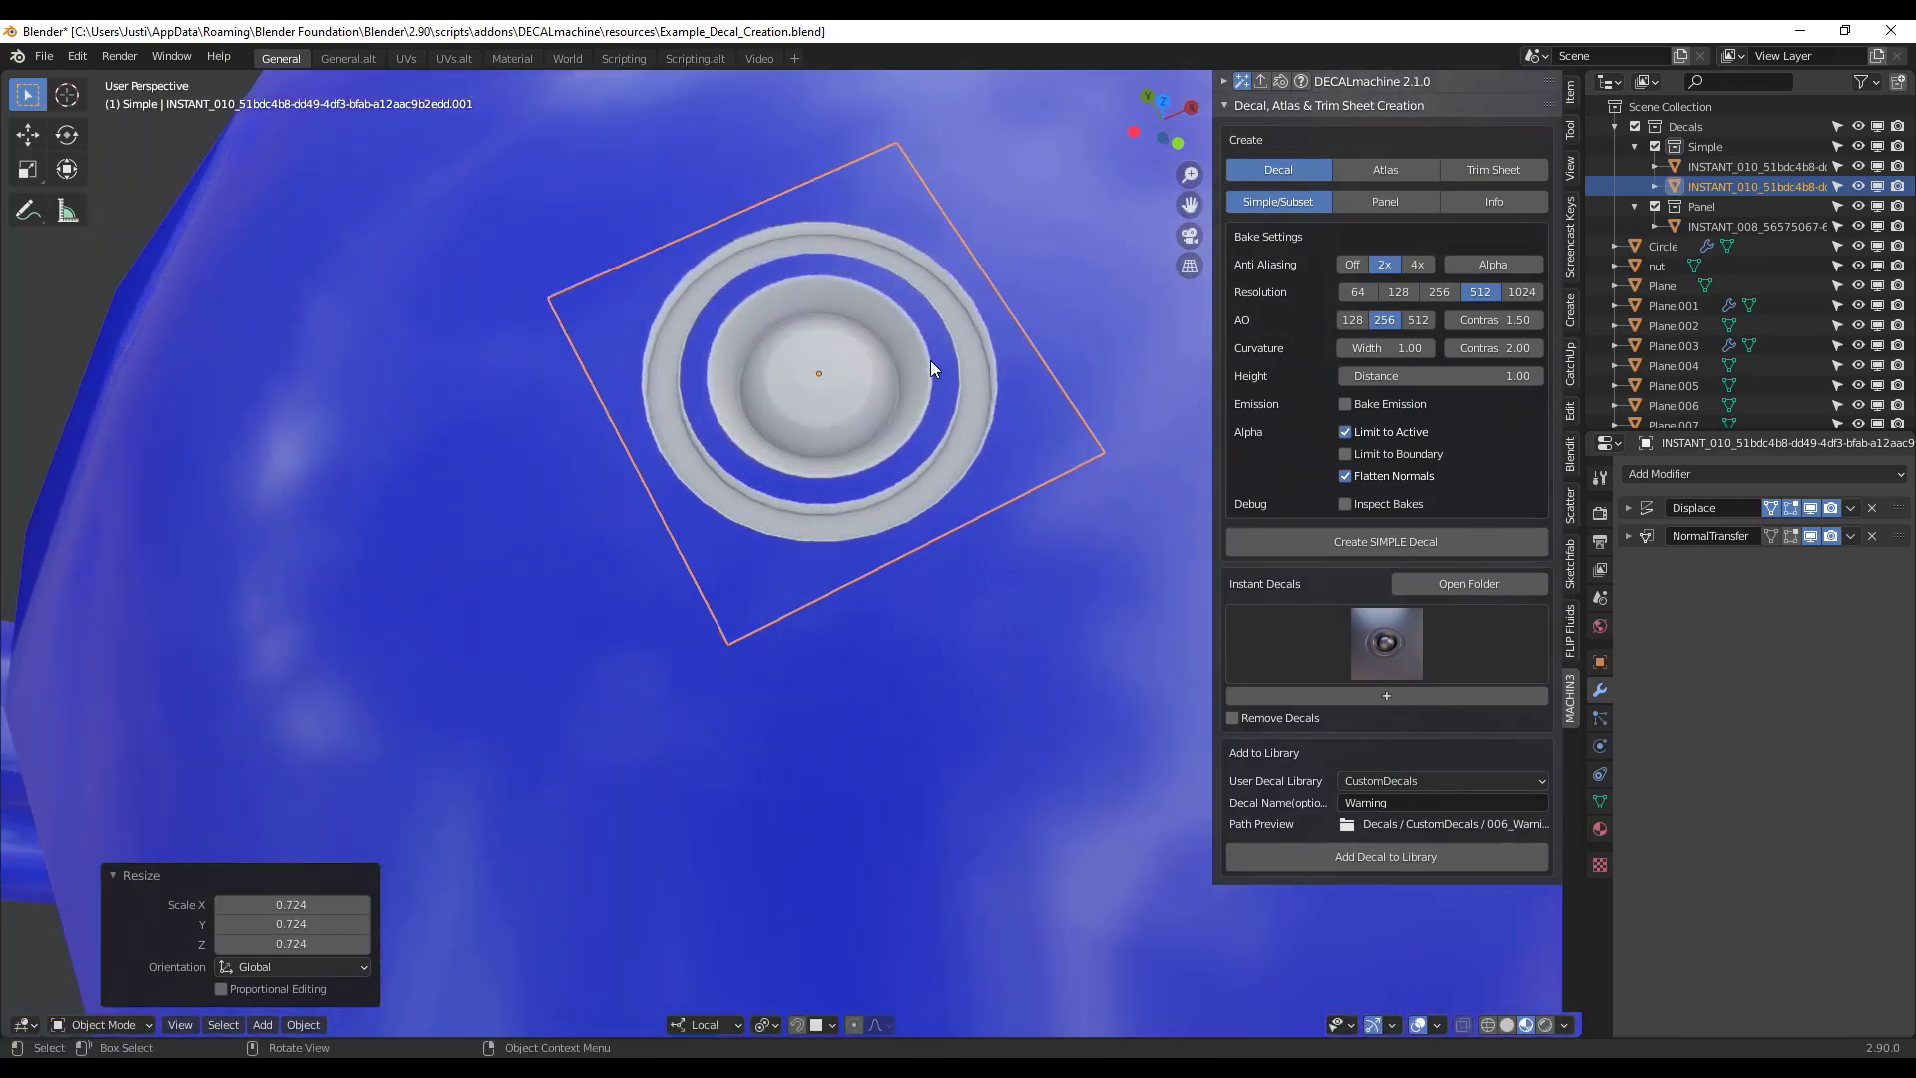
click(878, 411)
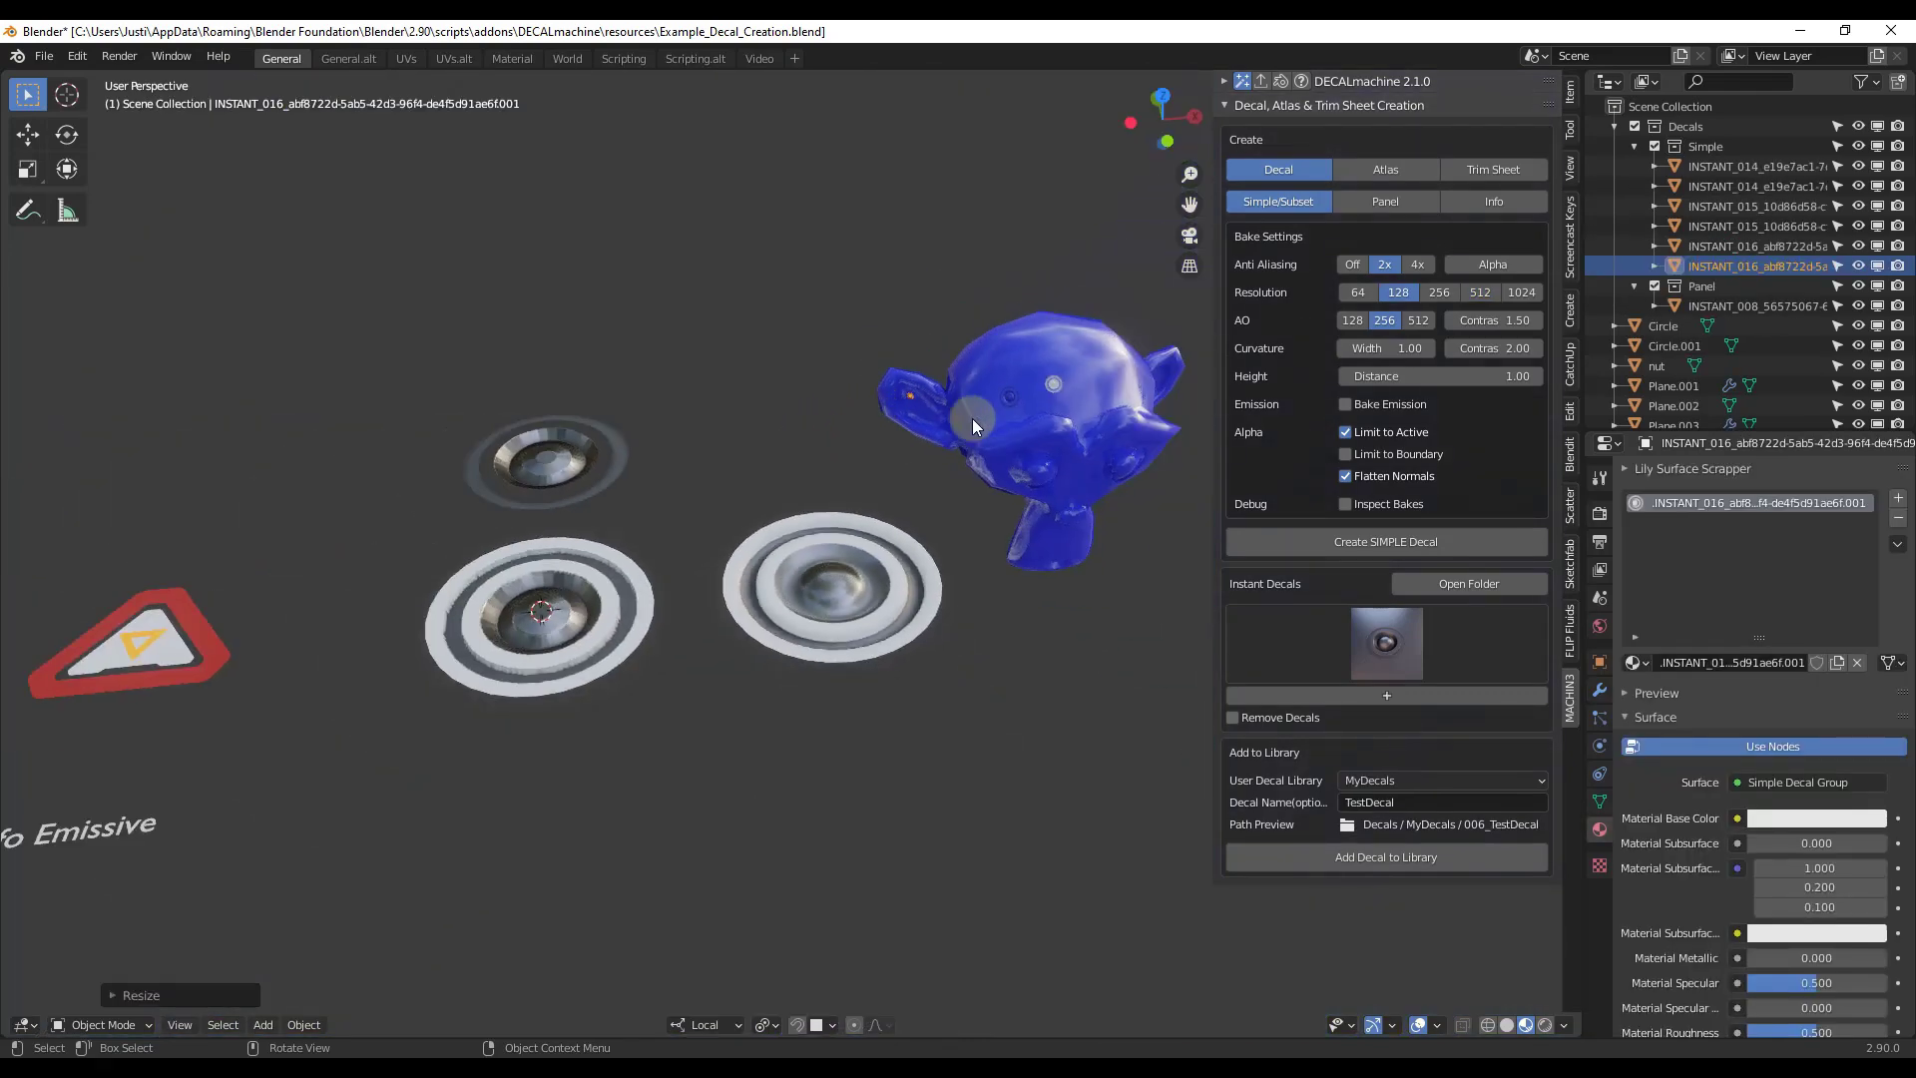
mouse_move(1085, 404)
middle_down()
mouse_move(799, 440)
mouse_move(518, 517)
middle_up()
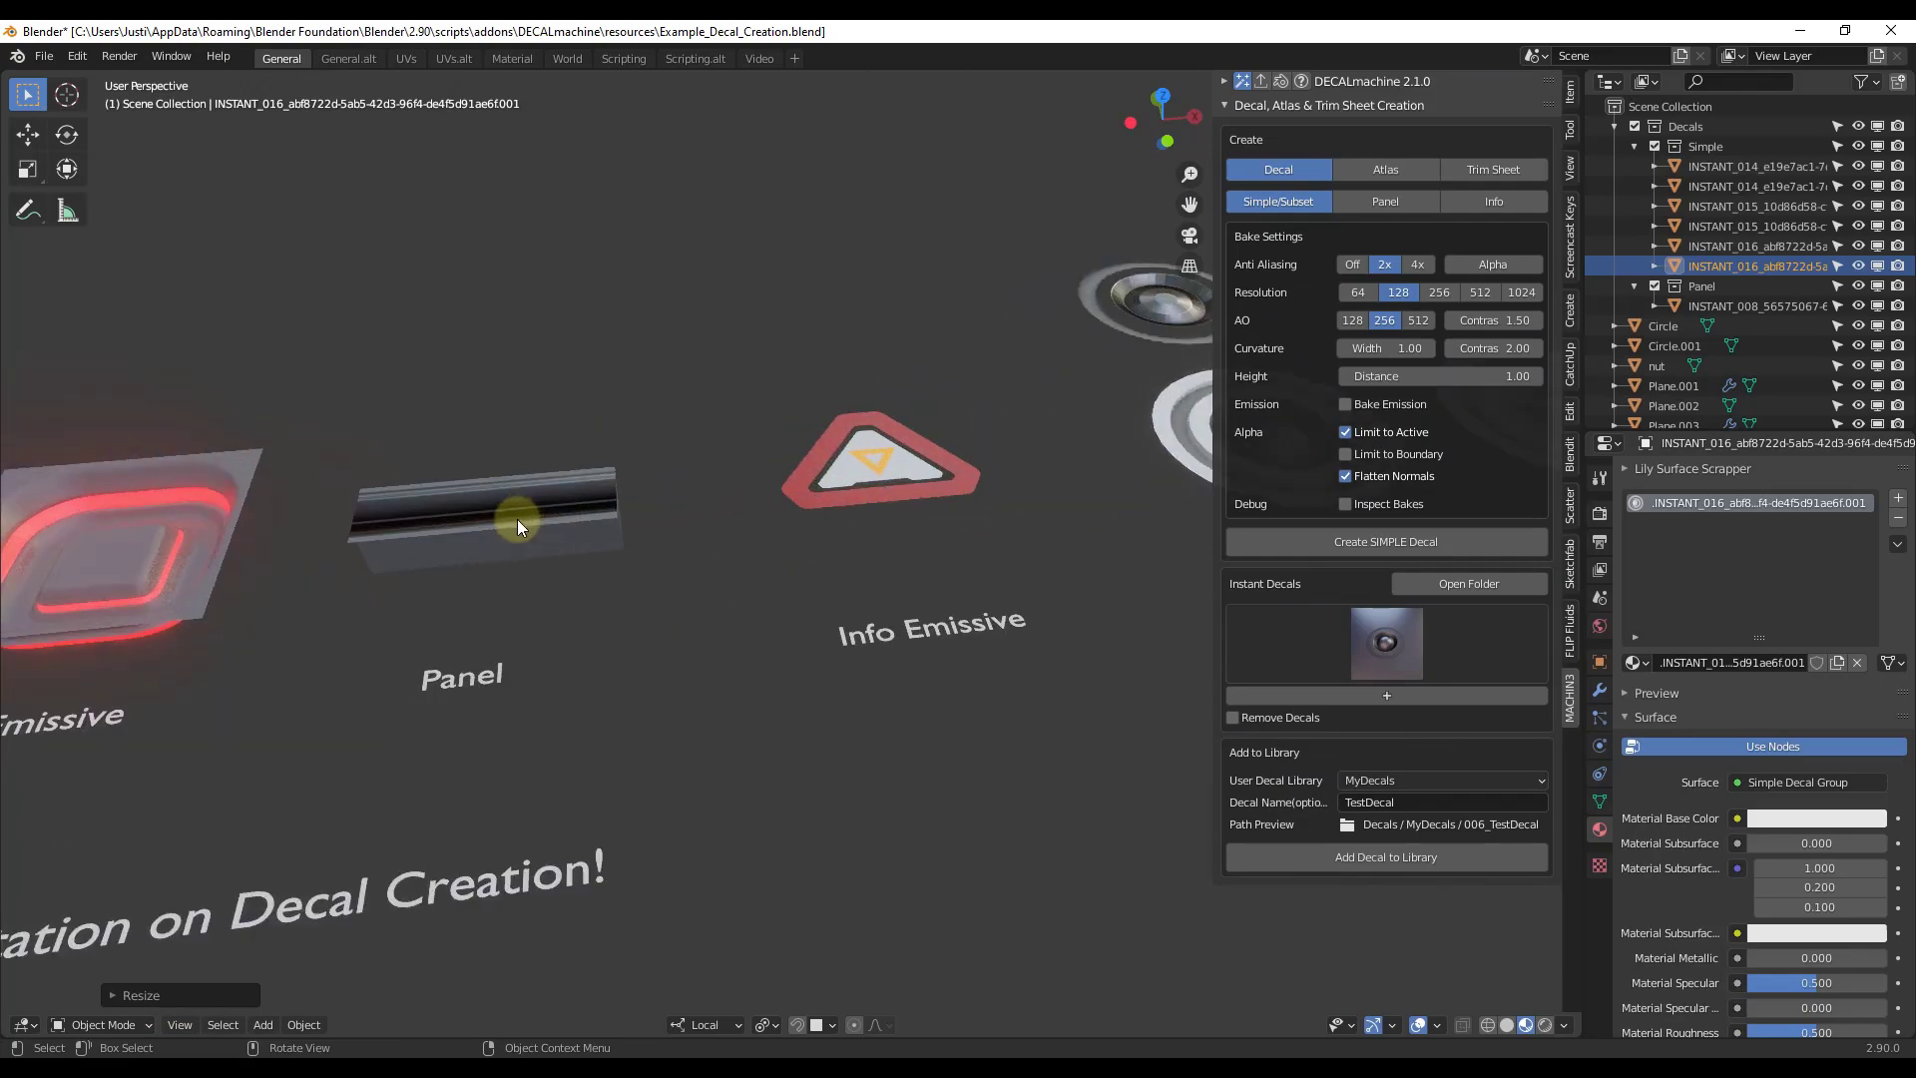
scroll(449, 529, down, 5)
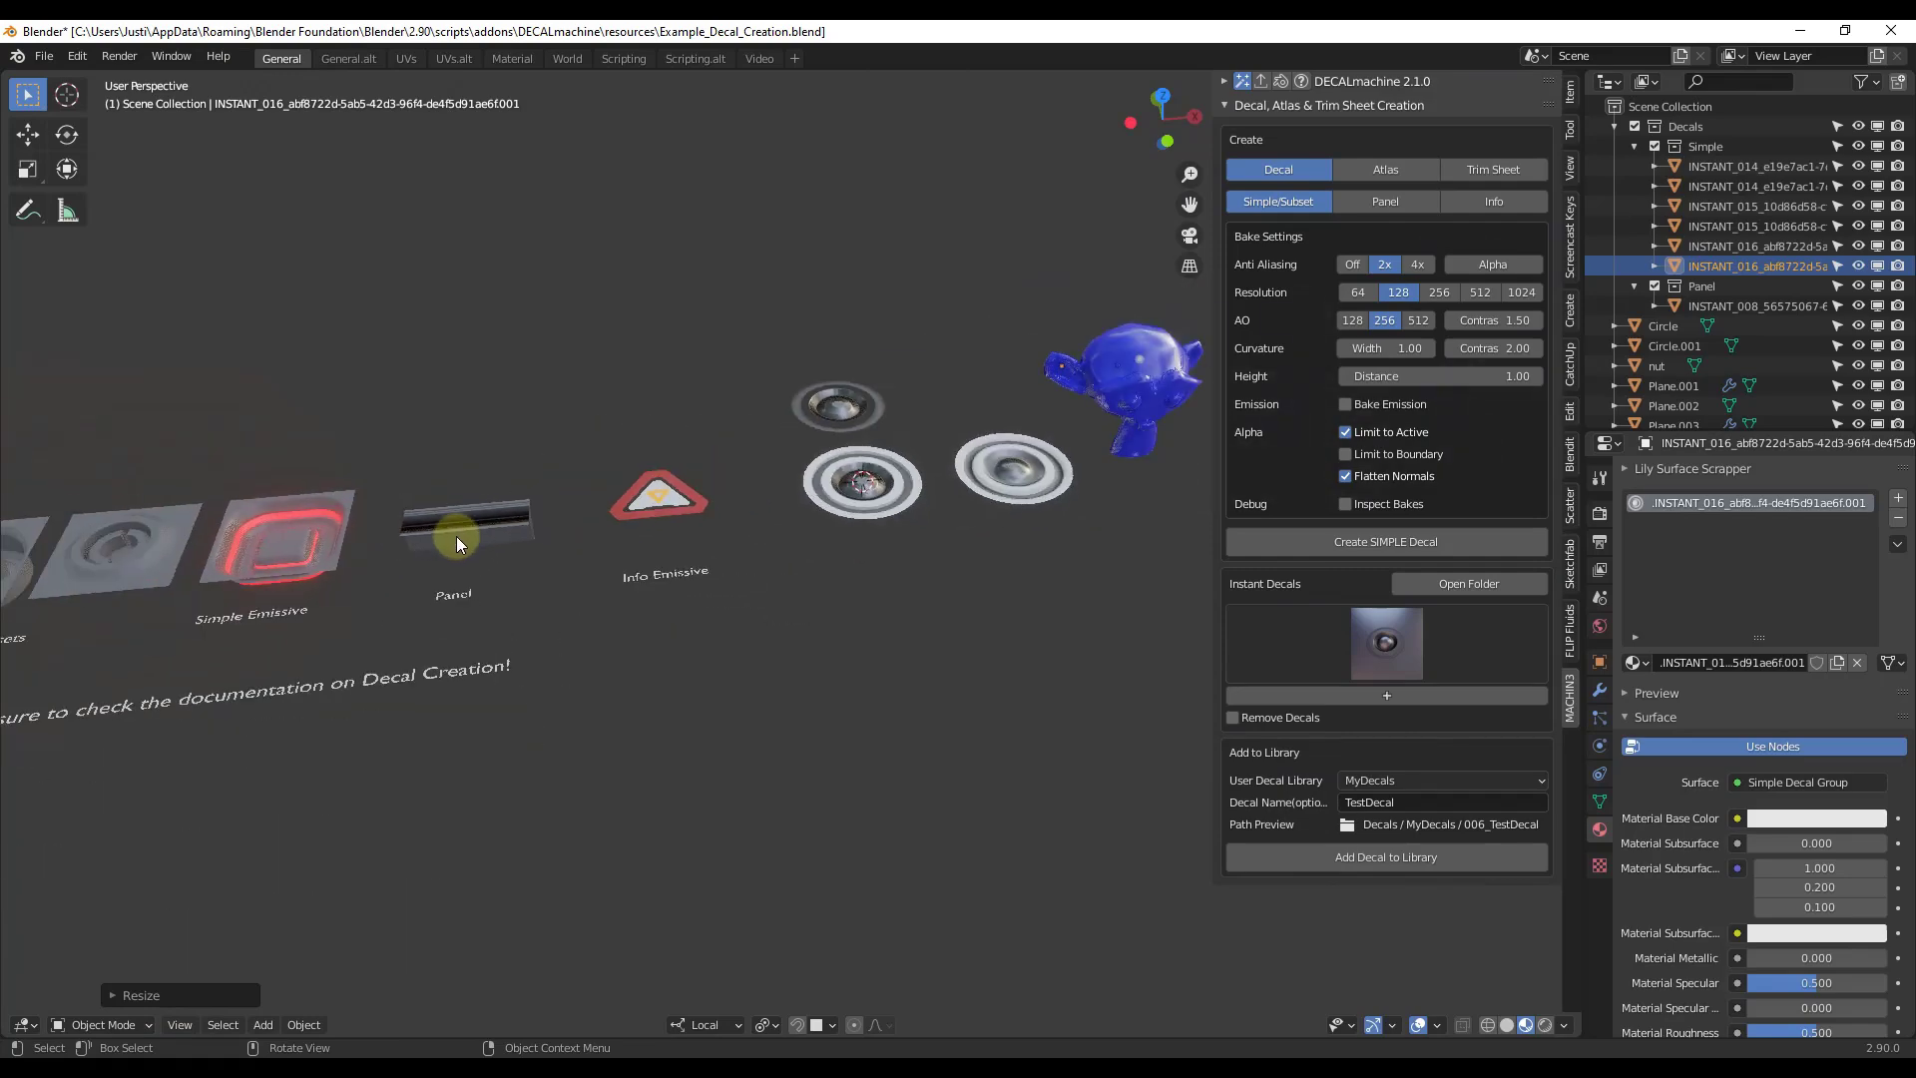
scroll(453, 535, down, 3)
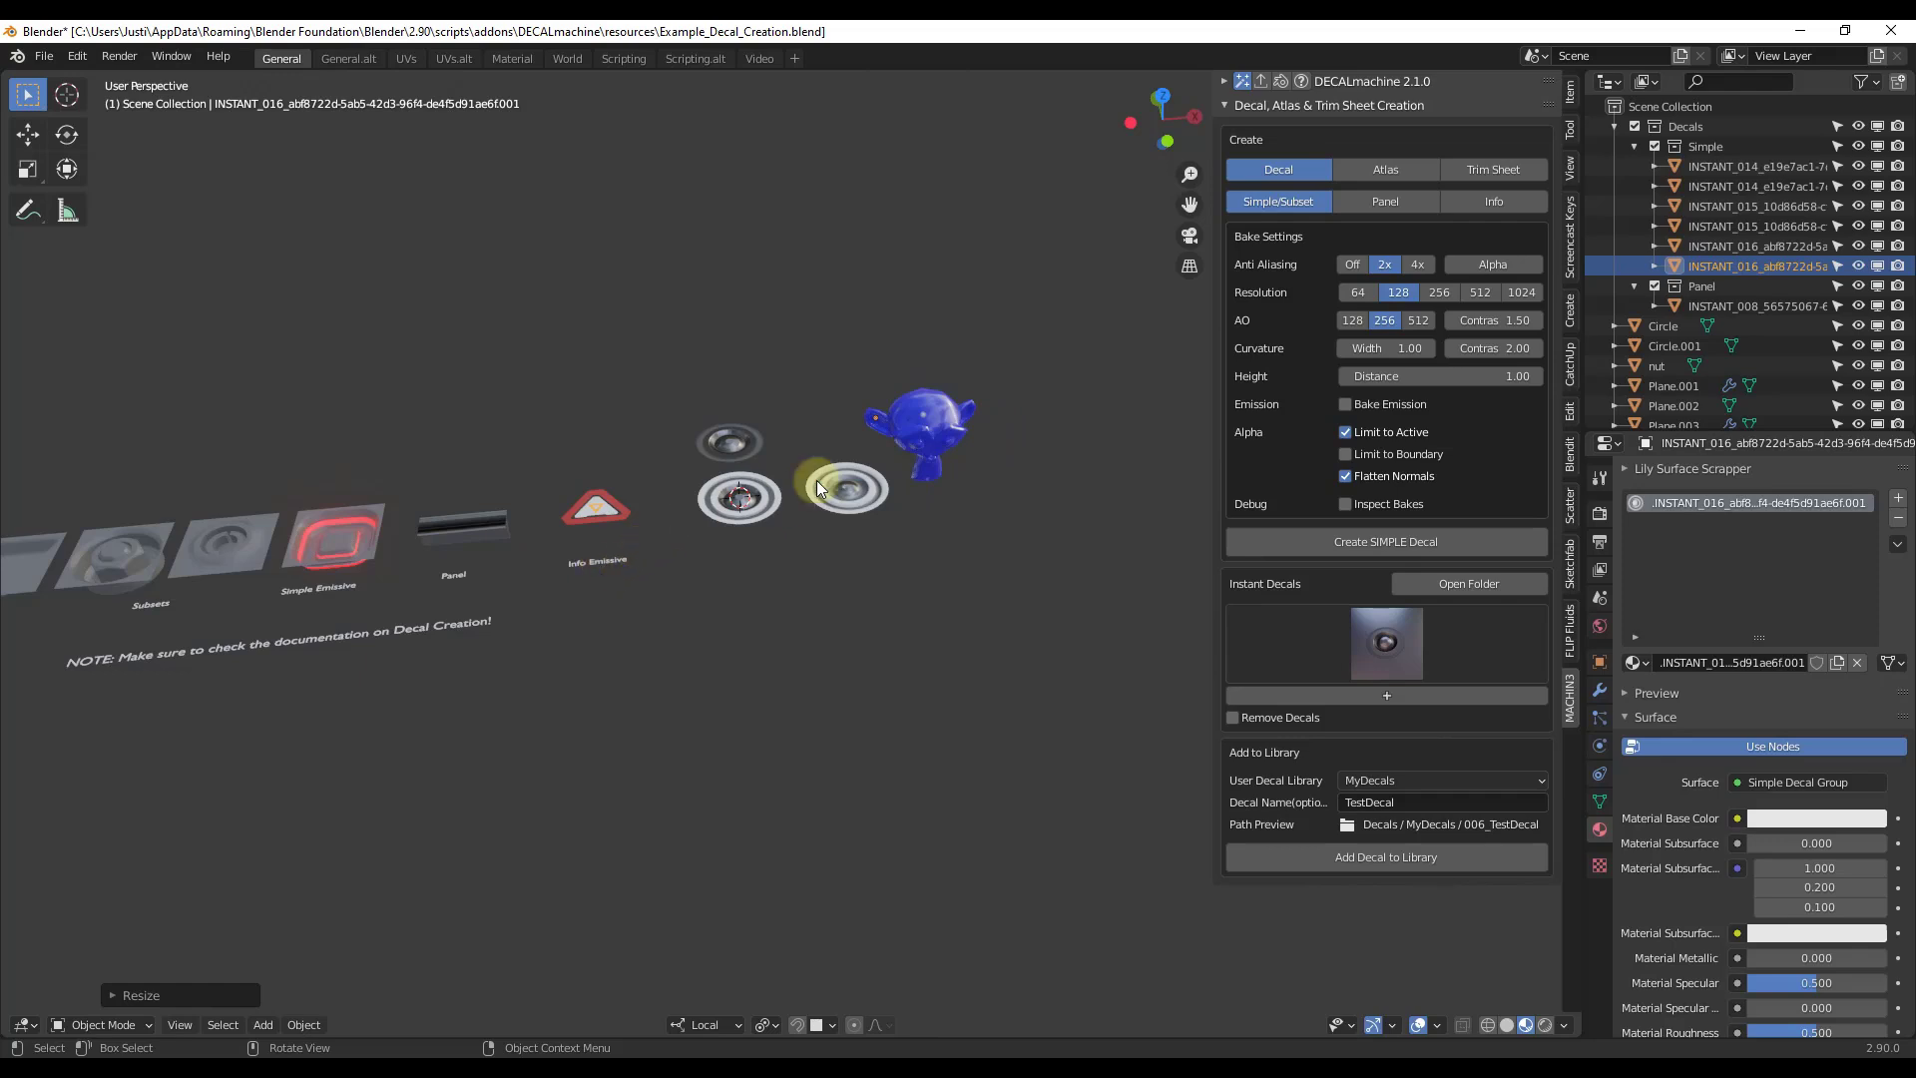
scroll(988, 415, up, 5)
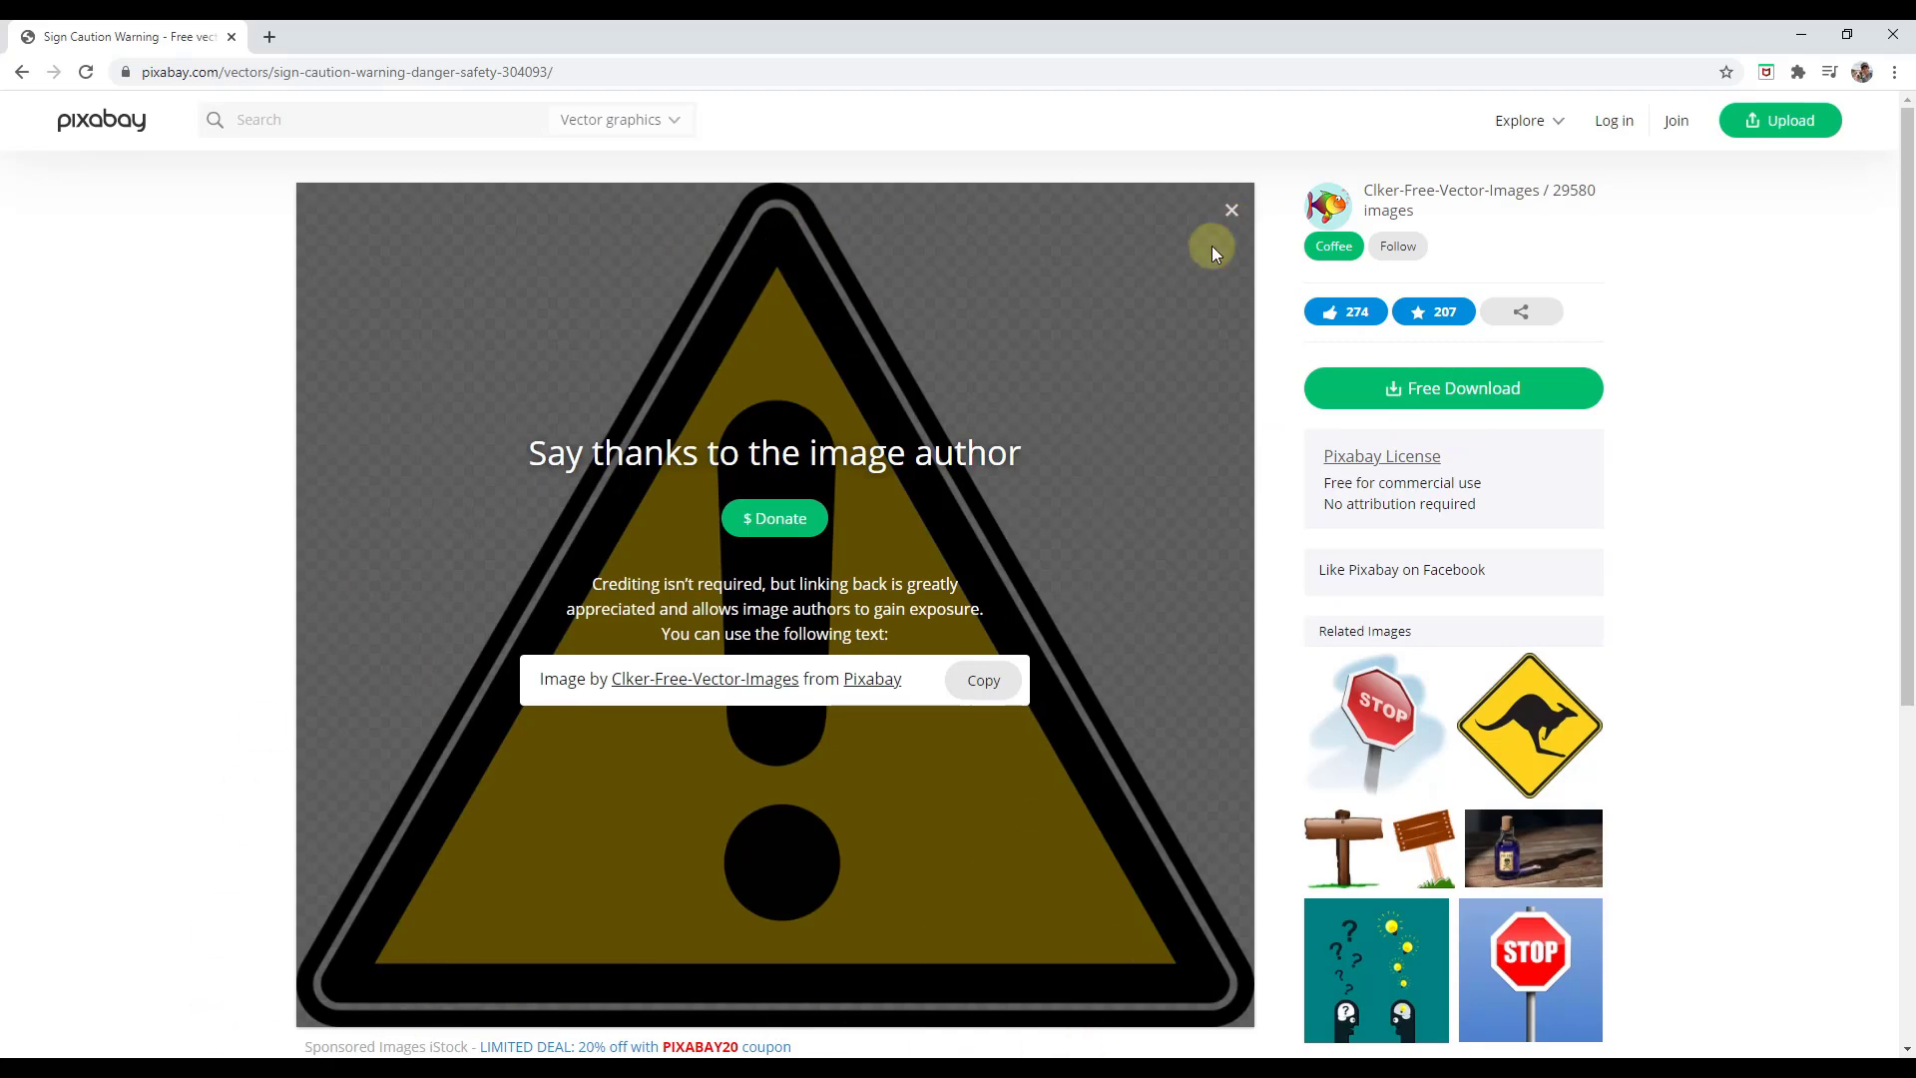
- Dismiss the author credit overlay on the Pixabay caution sign page and switch back to Blender
click(1230, 220)
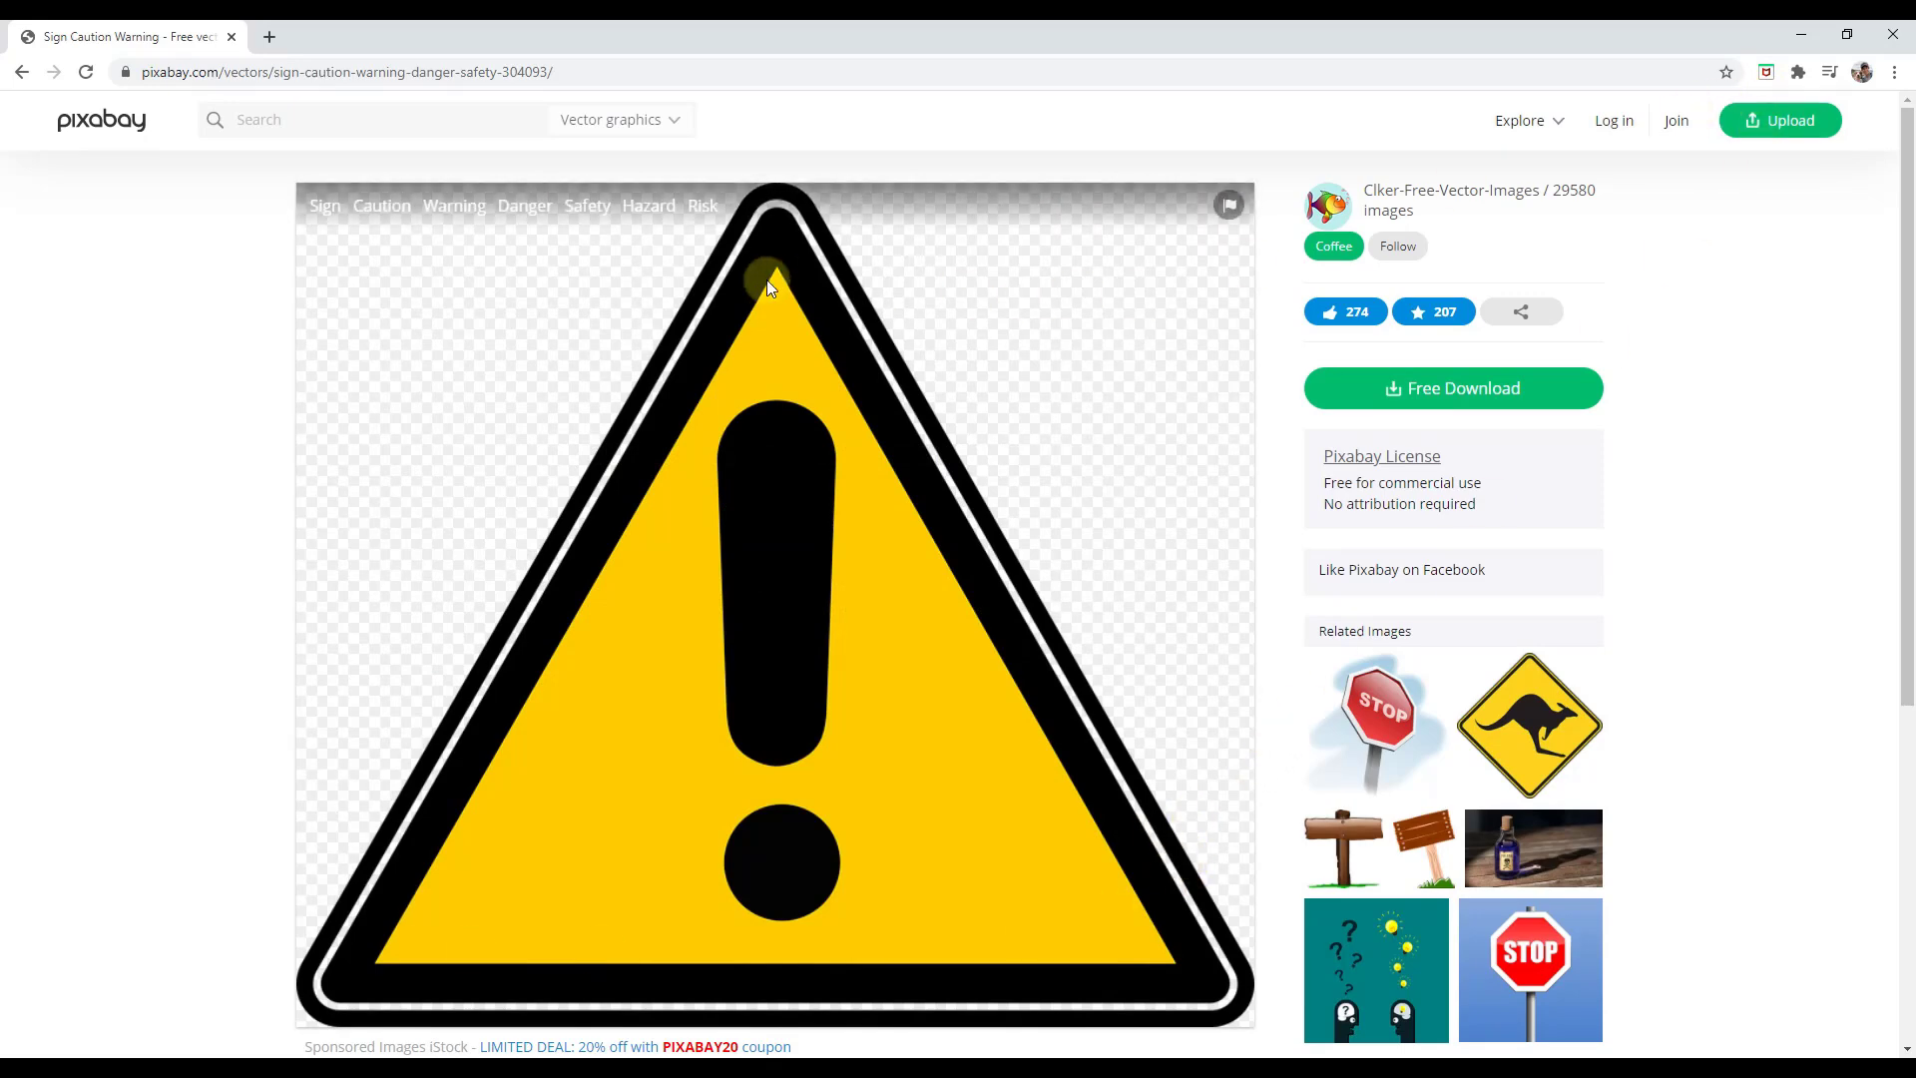
click(1801, 34)
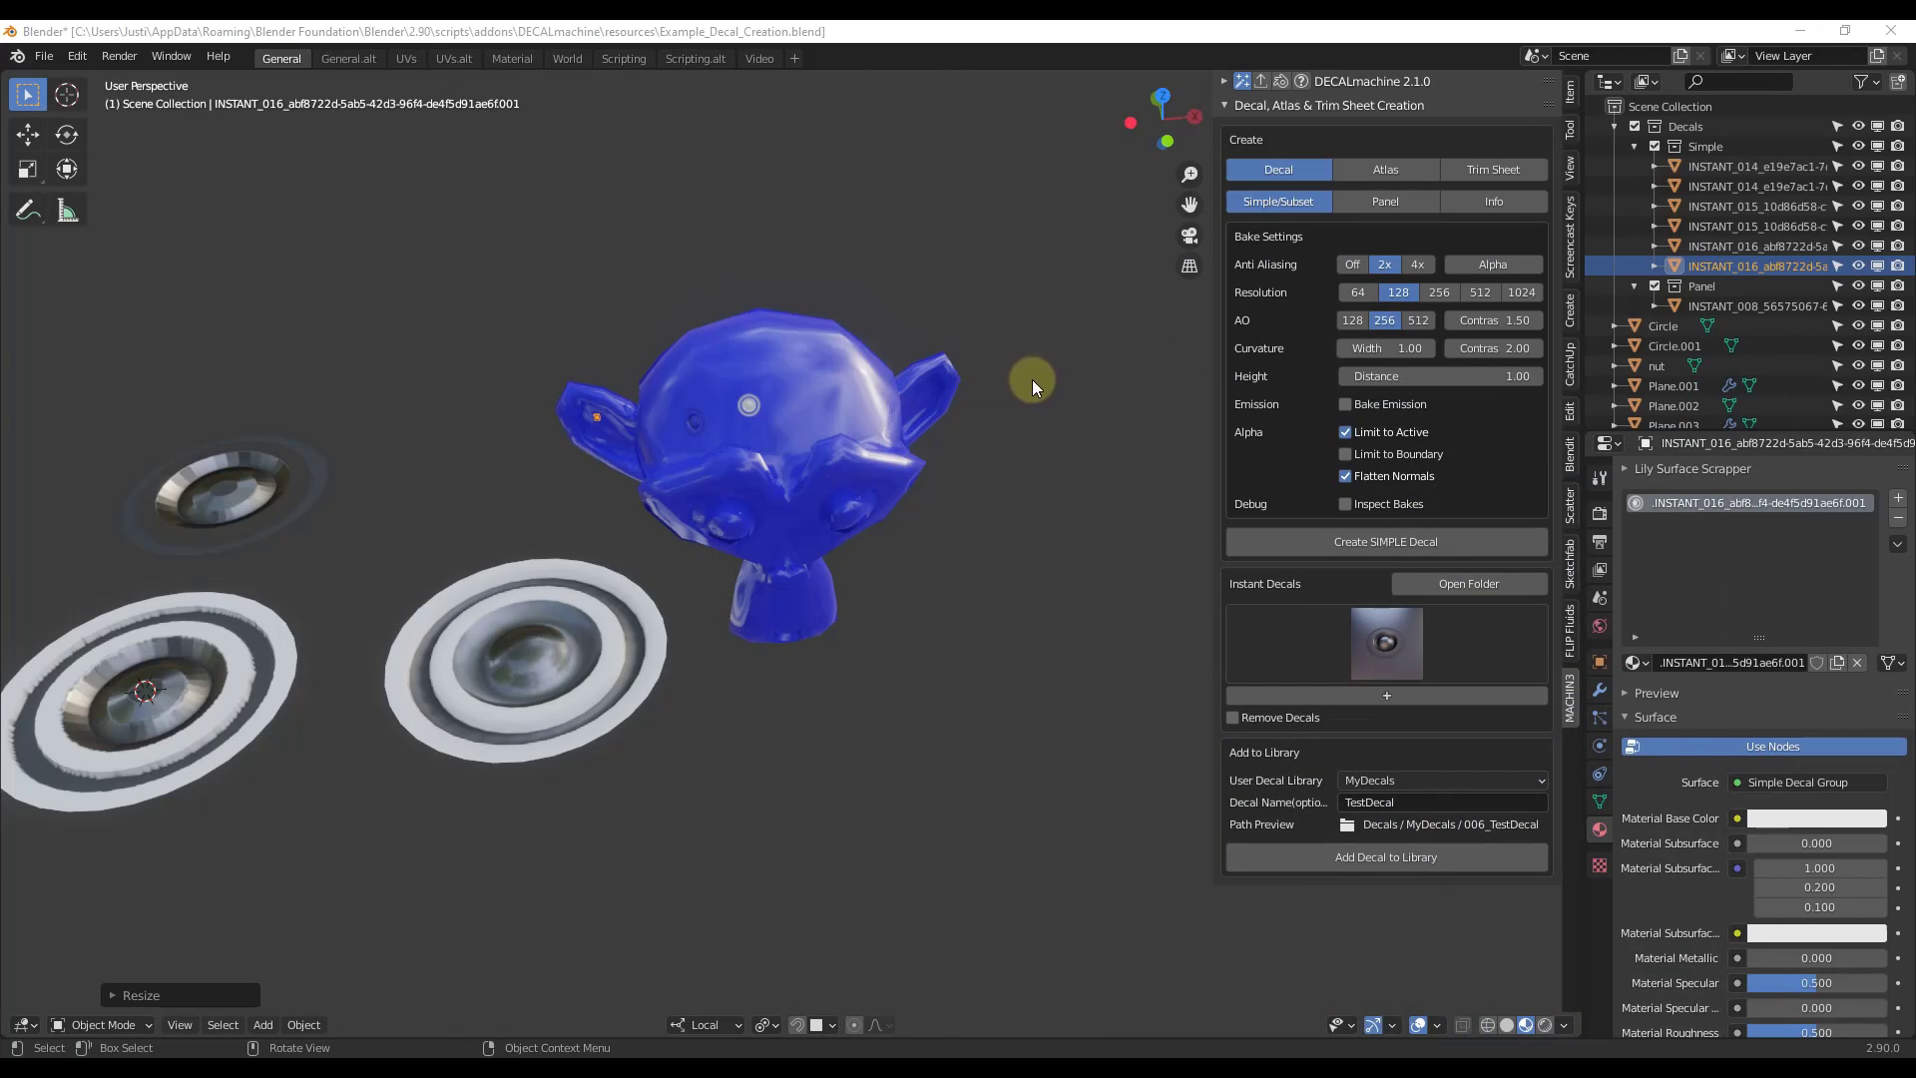
- Set the decal type to Info with Image as the source and clear the previously loaded images
click(1484, 200)
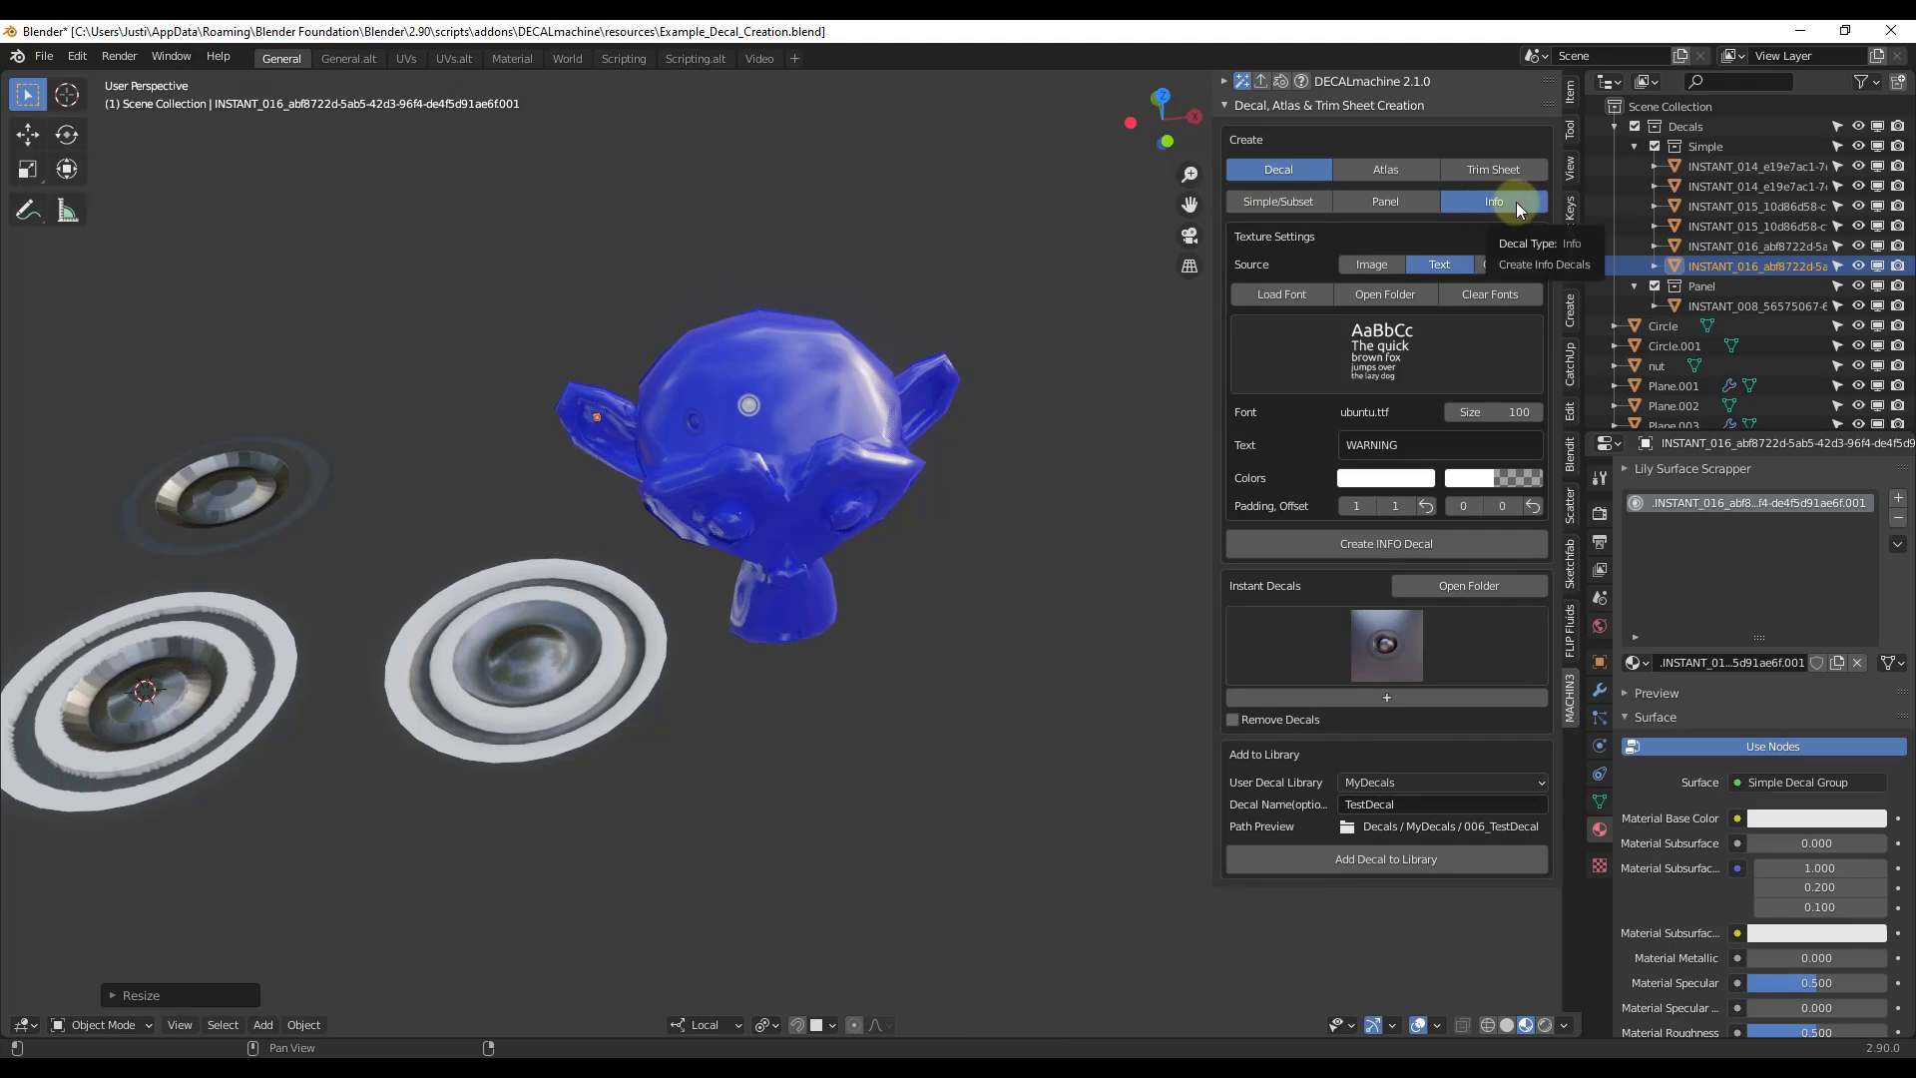
click(1373, 273)
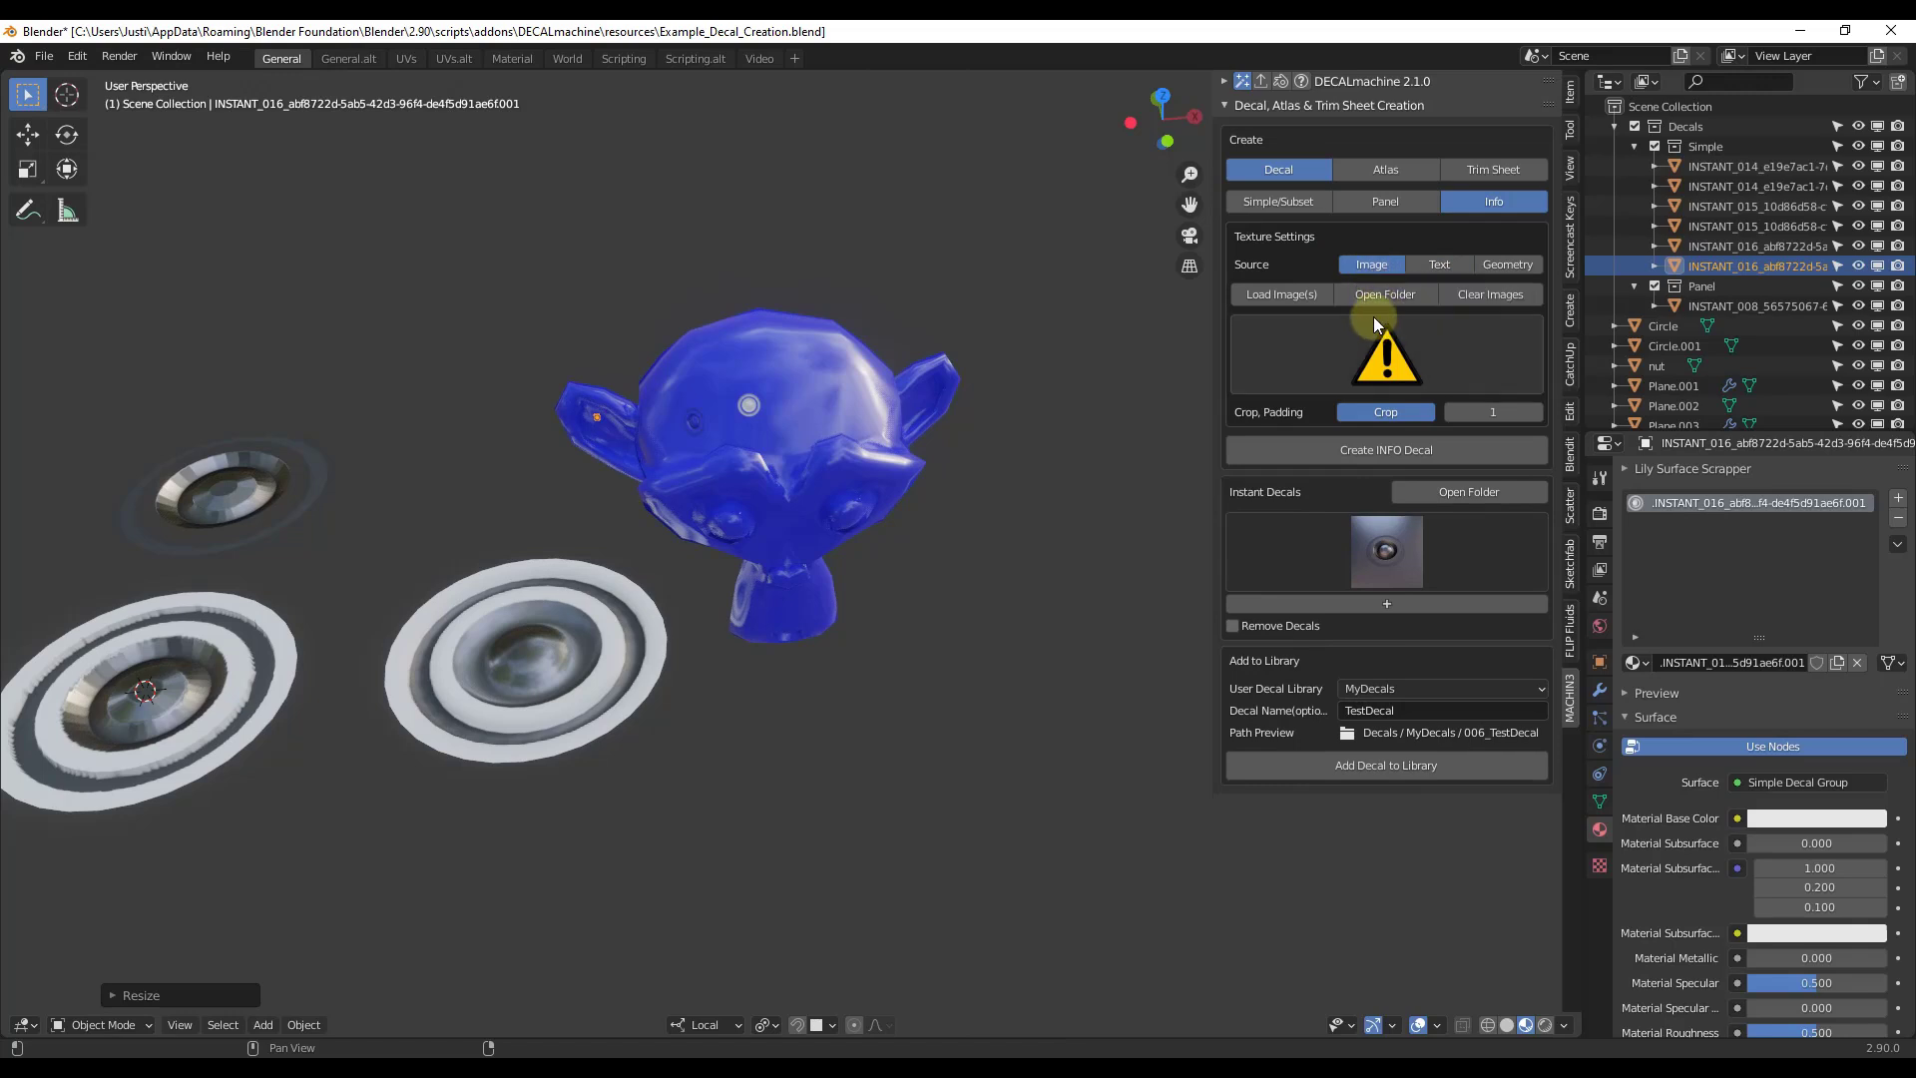
click(1499, 293)
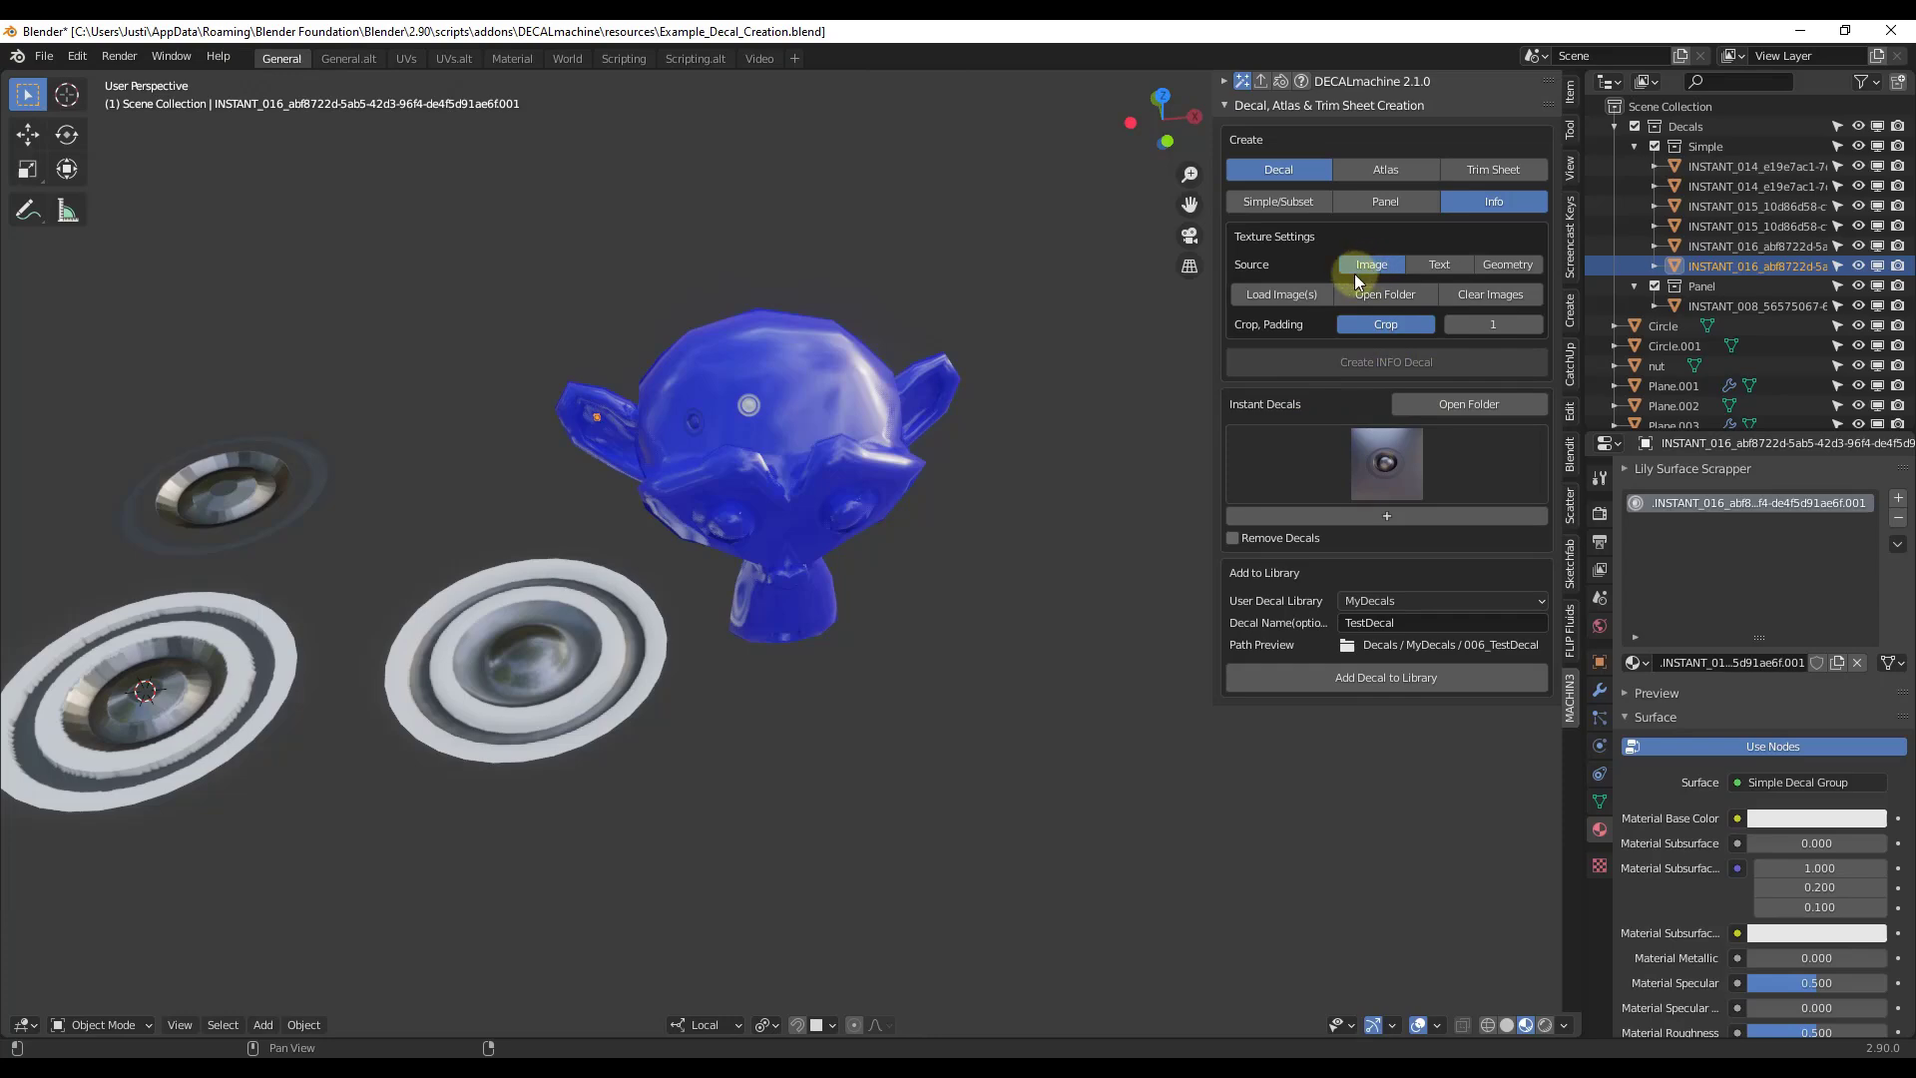
- Load sign-304093_1280.png as the source image for the info decal
click(1281, 301)
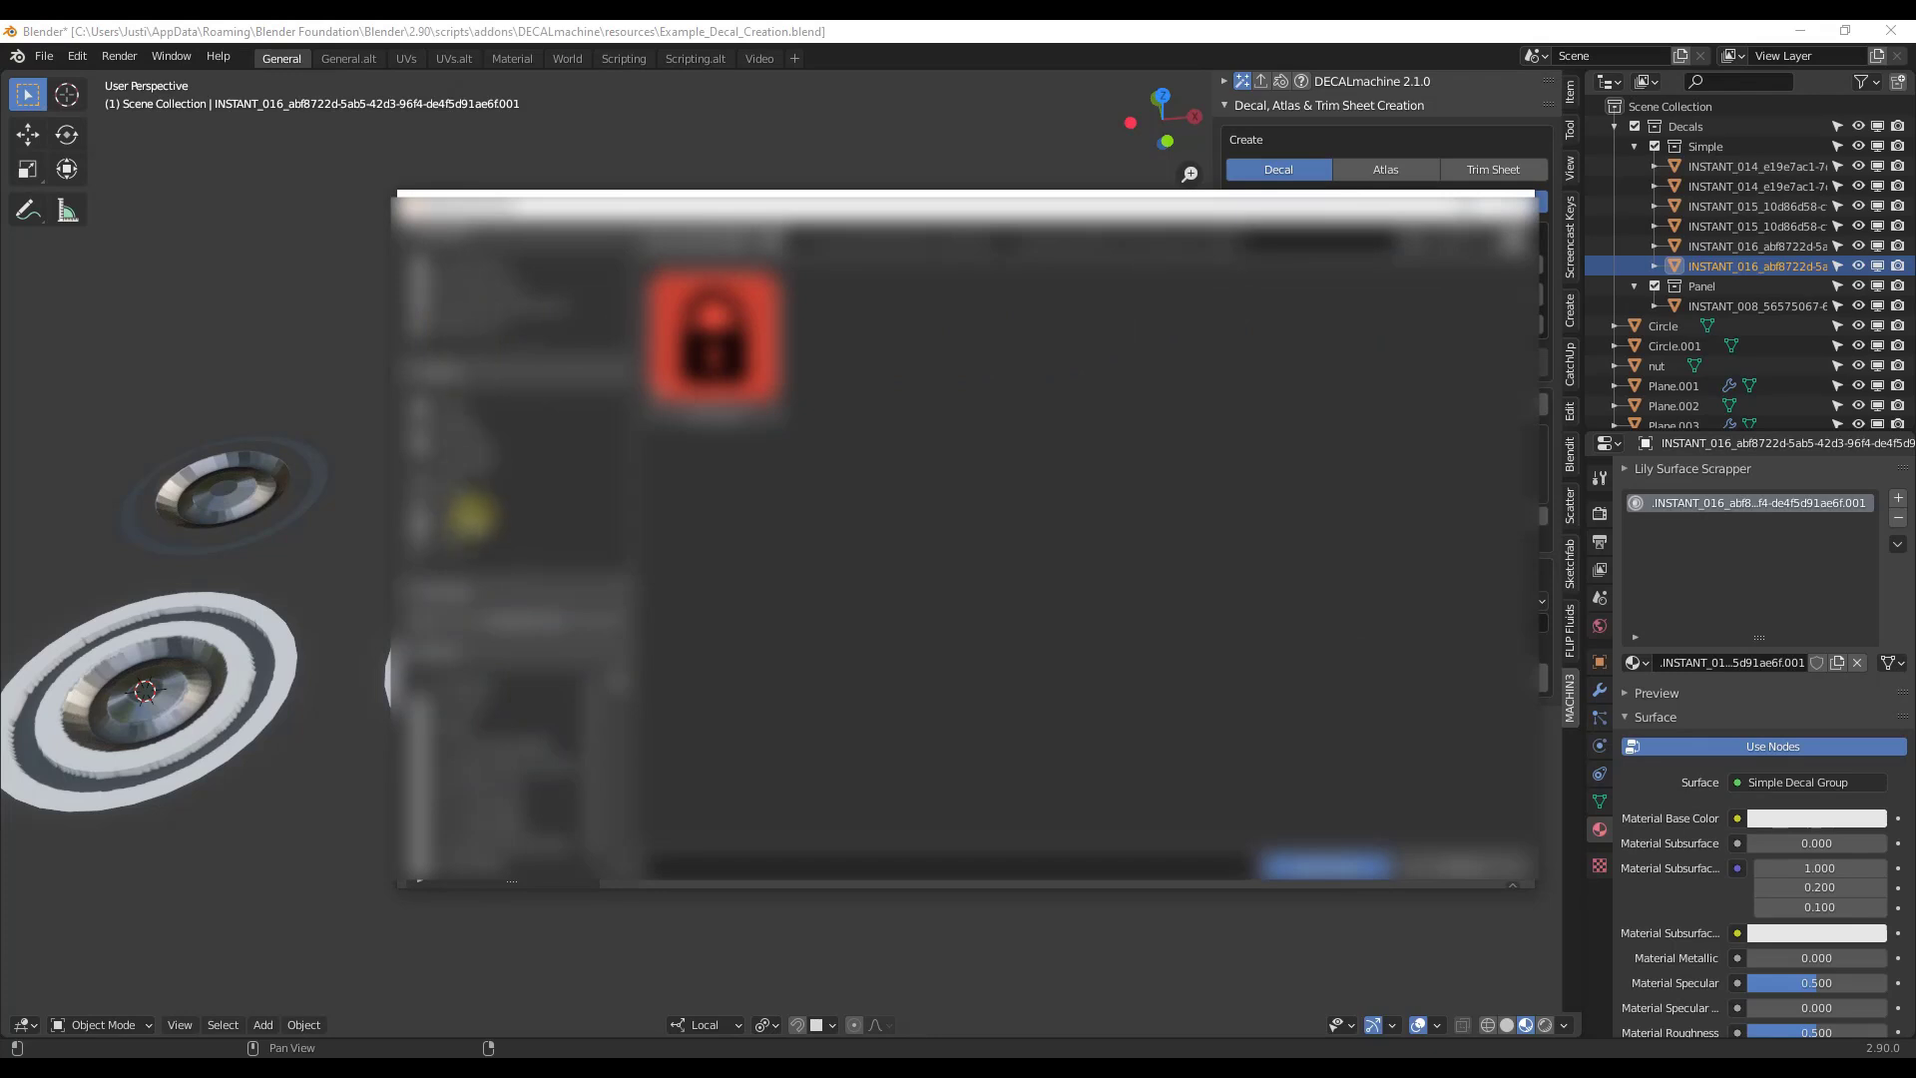
click(454, 671)
scroll(982, 502, down, 3)
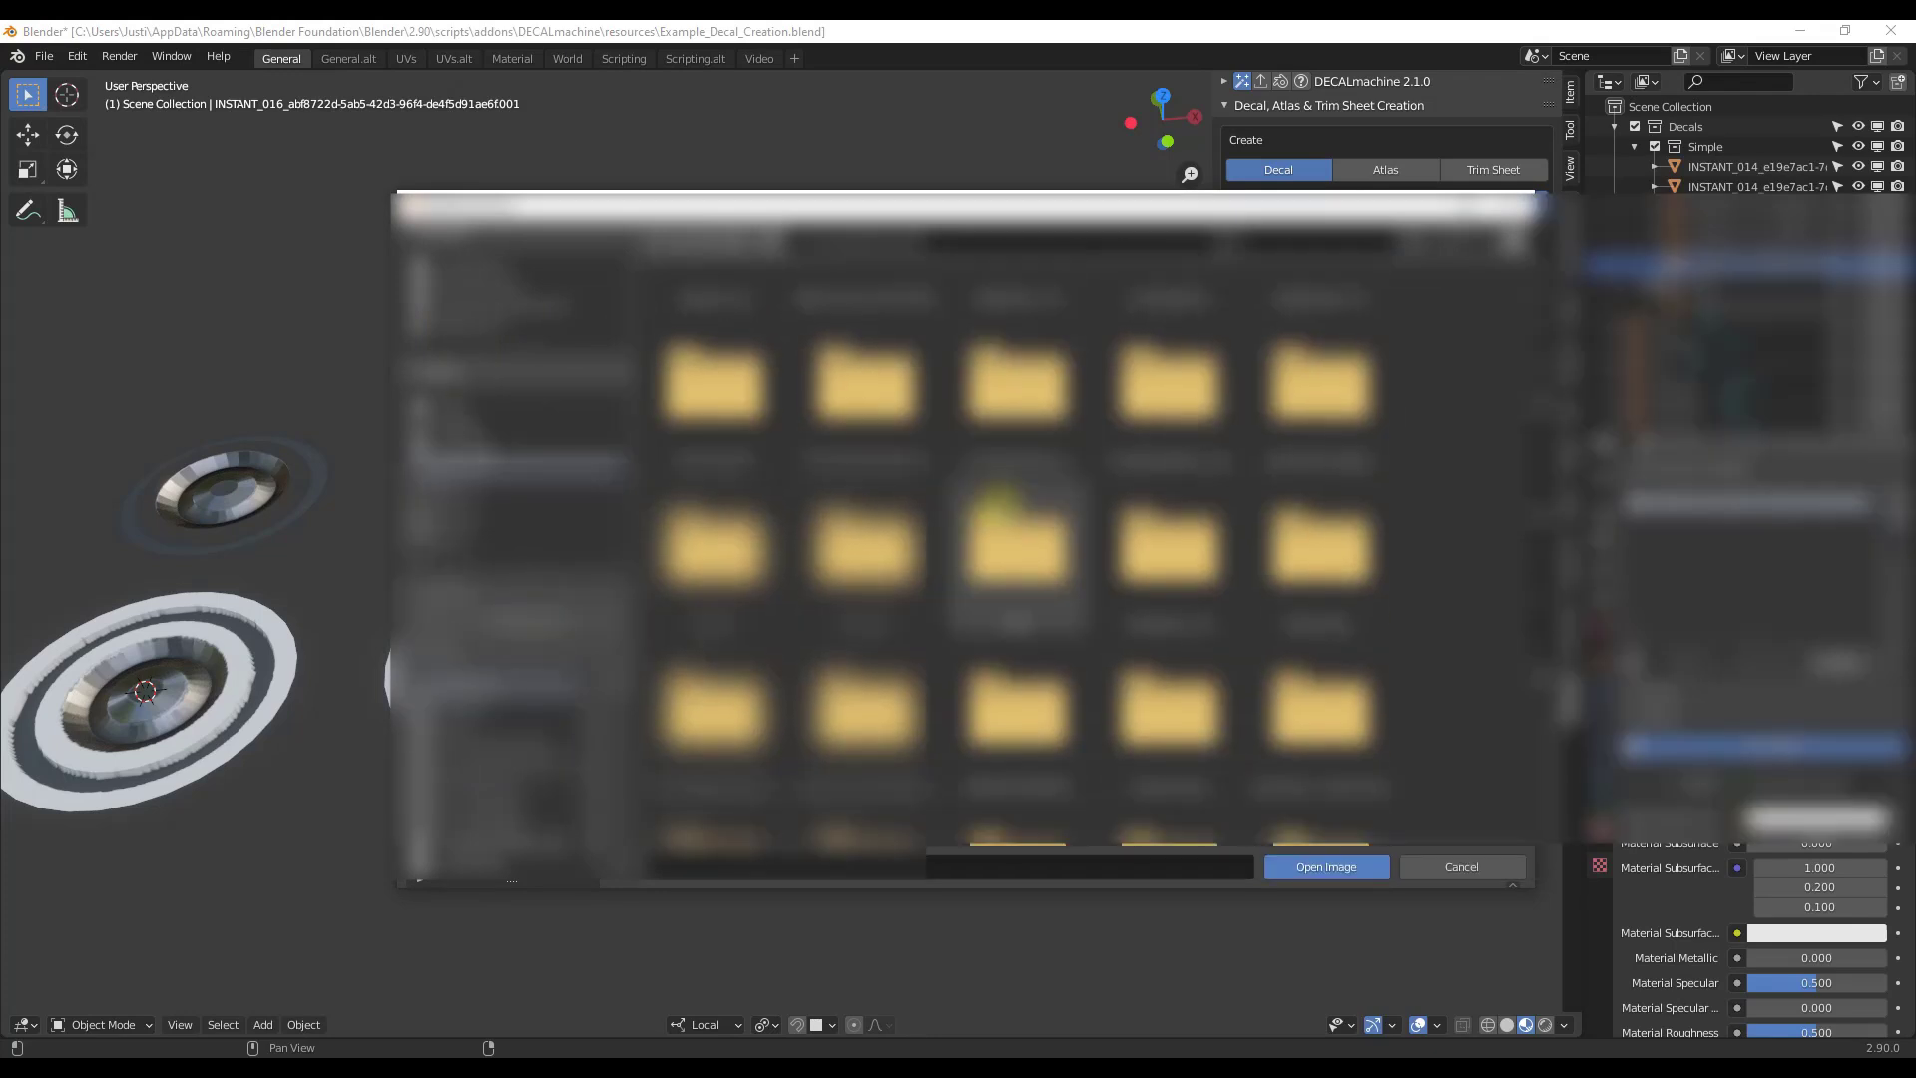
scroll(1025, 515, down, 2)
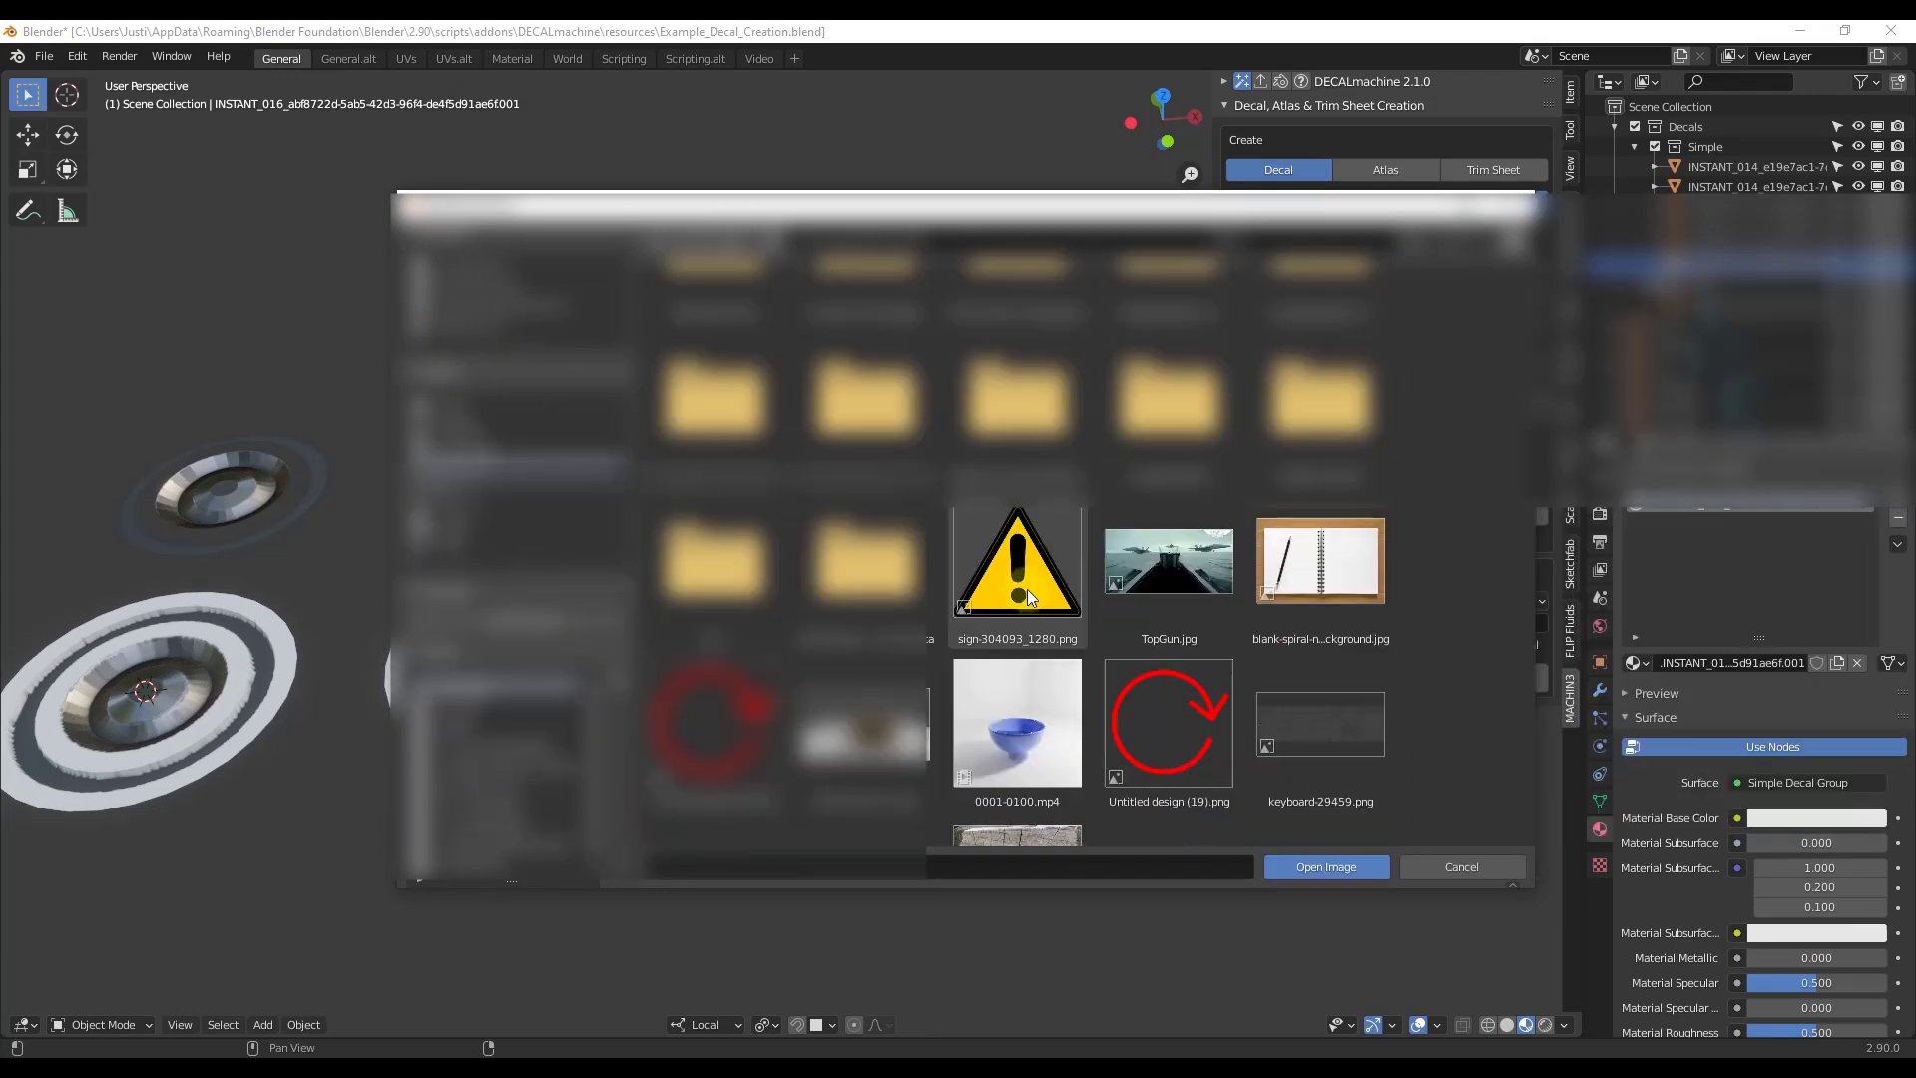
double_click(1028, 578)
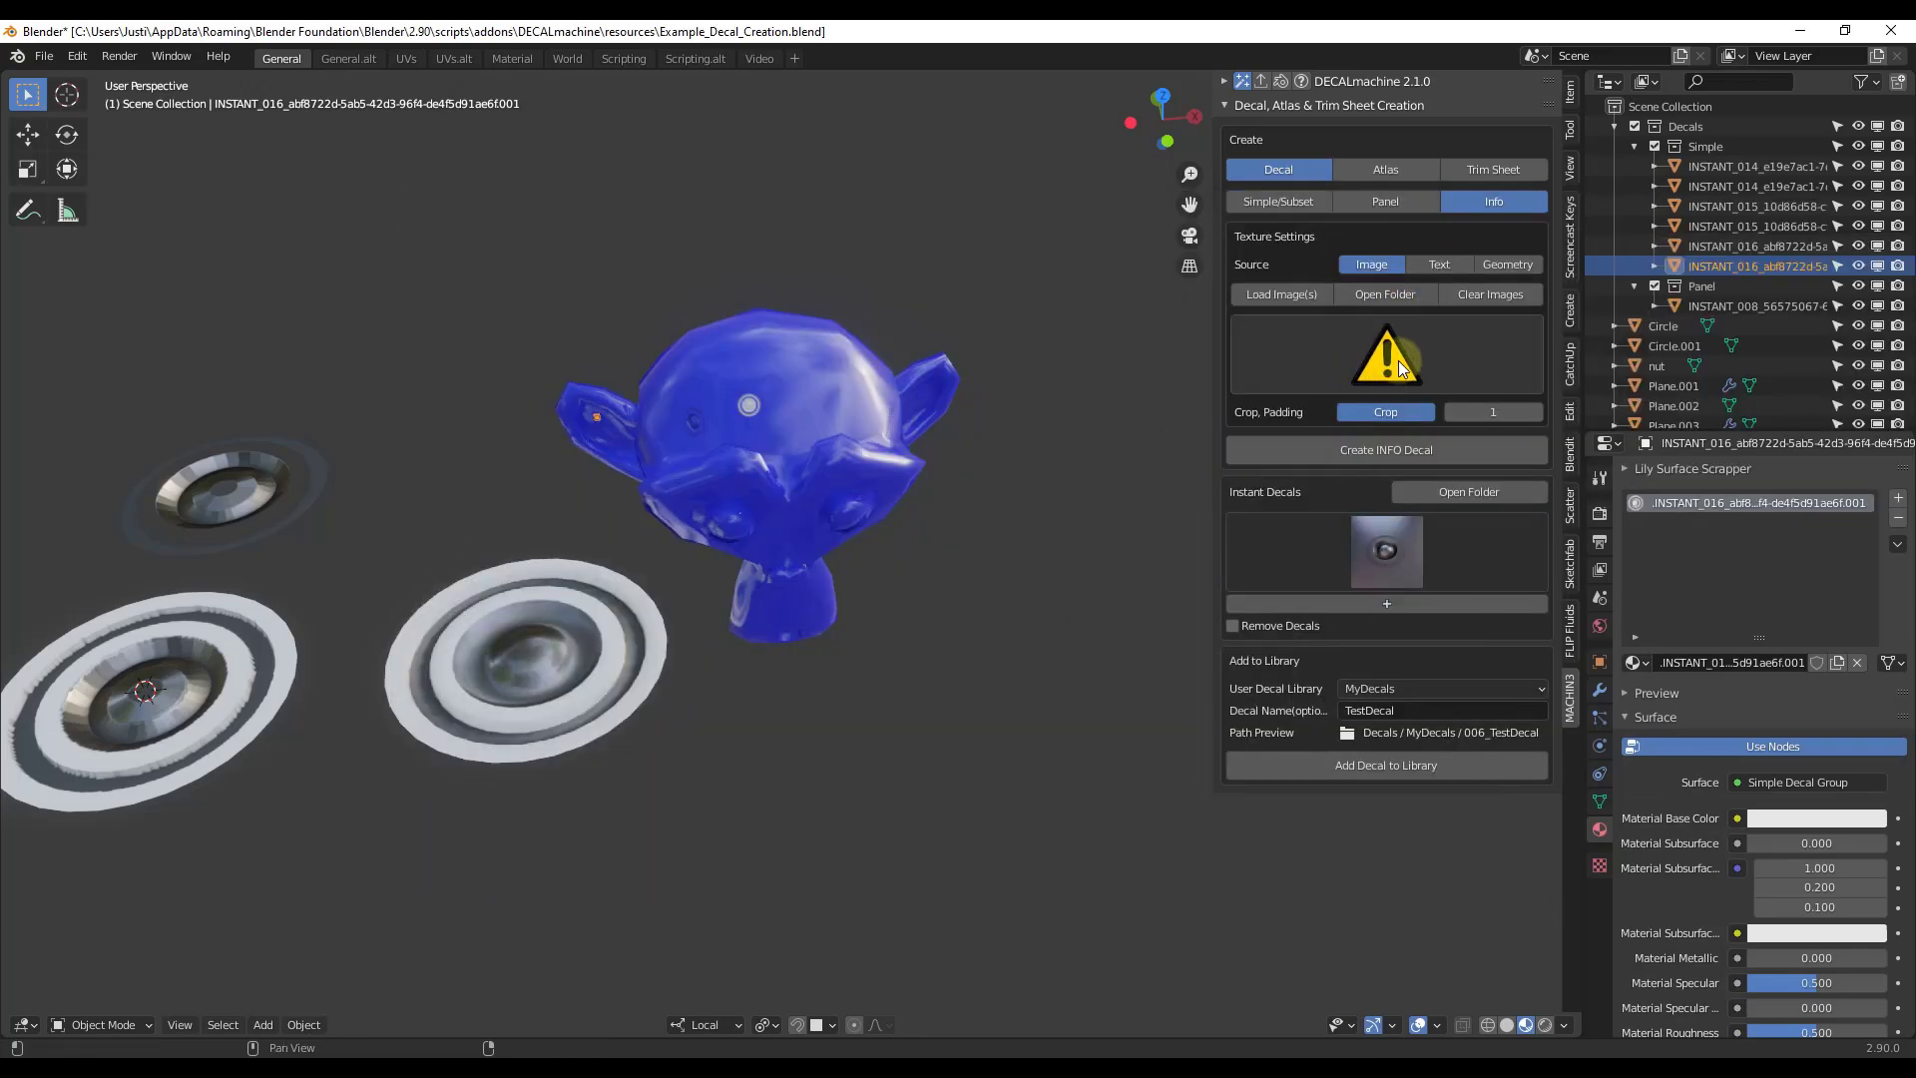
- Create the info decal from the warning sign image and move it to the empty area beside the circle decals
scroll(774, 291, down, 4)
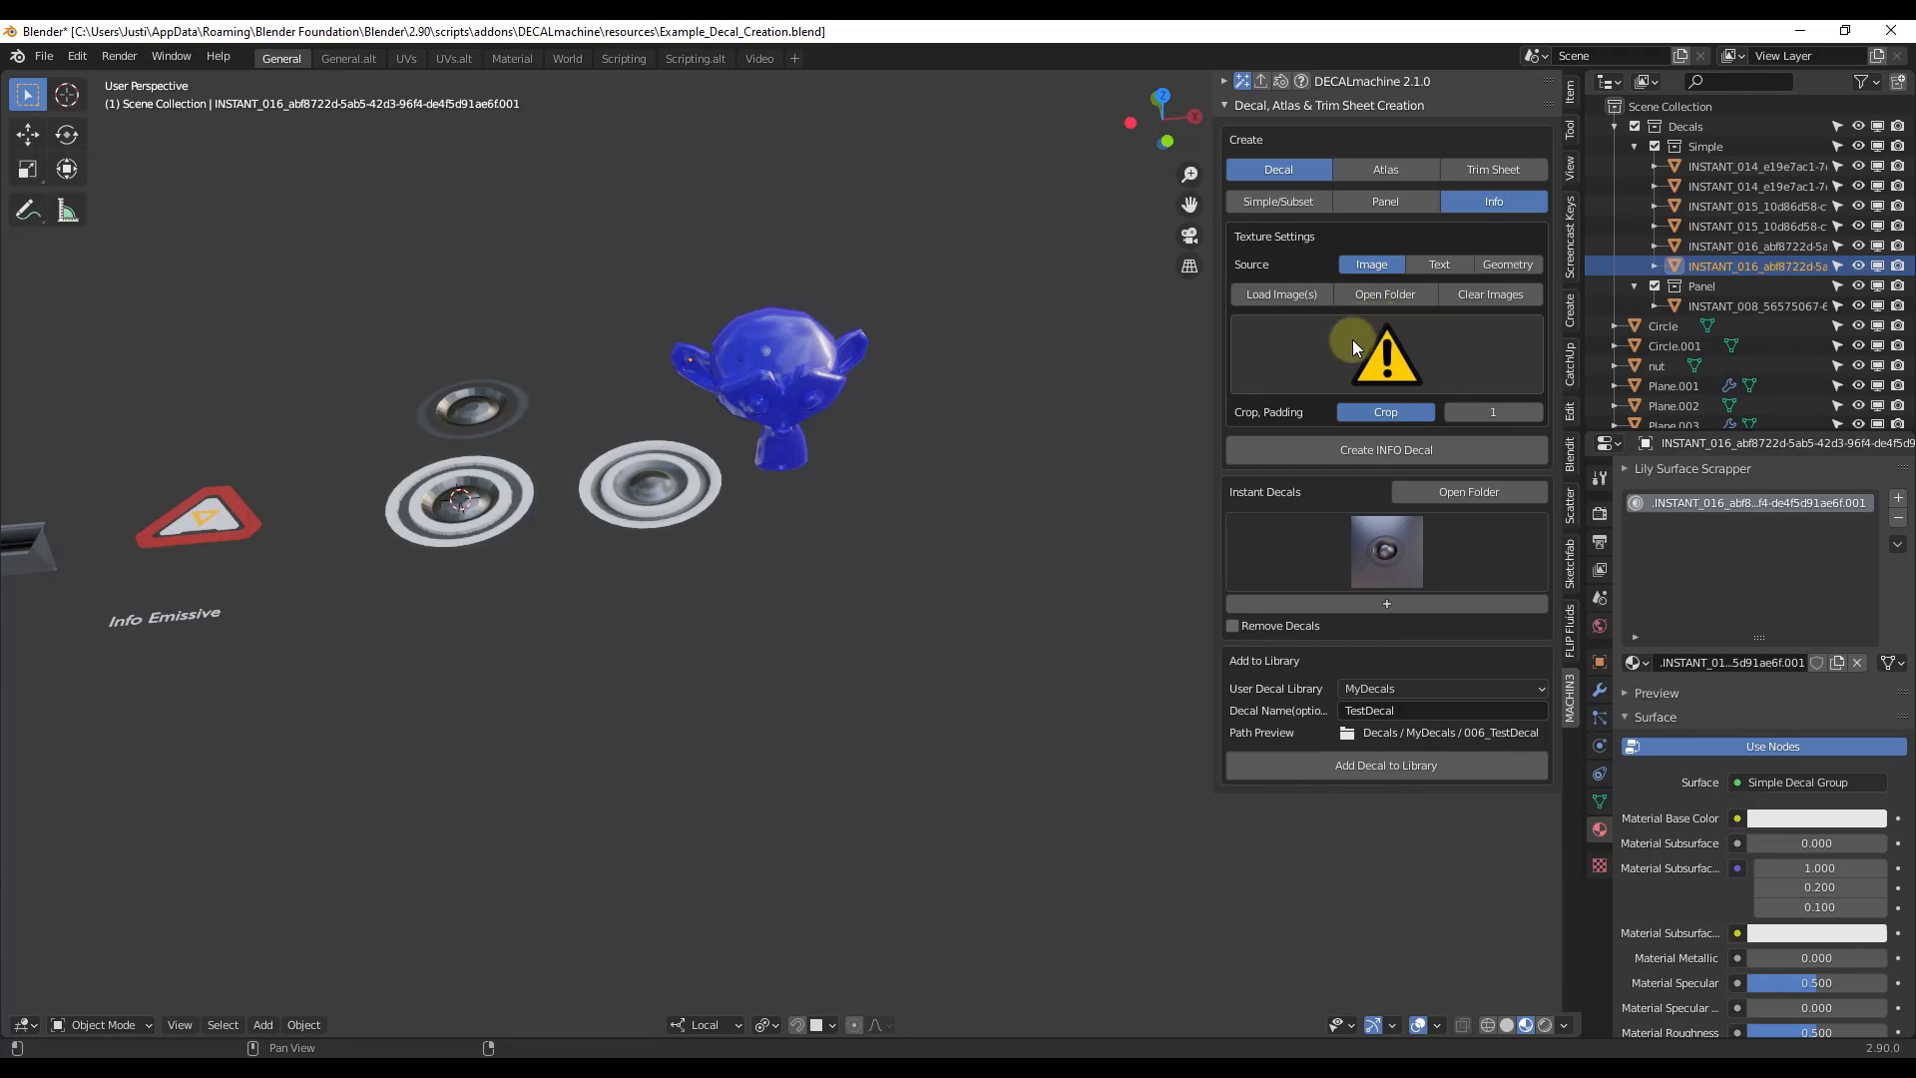
click(1363, 451)
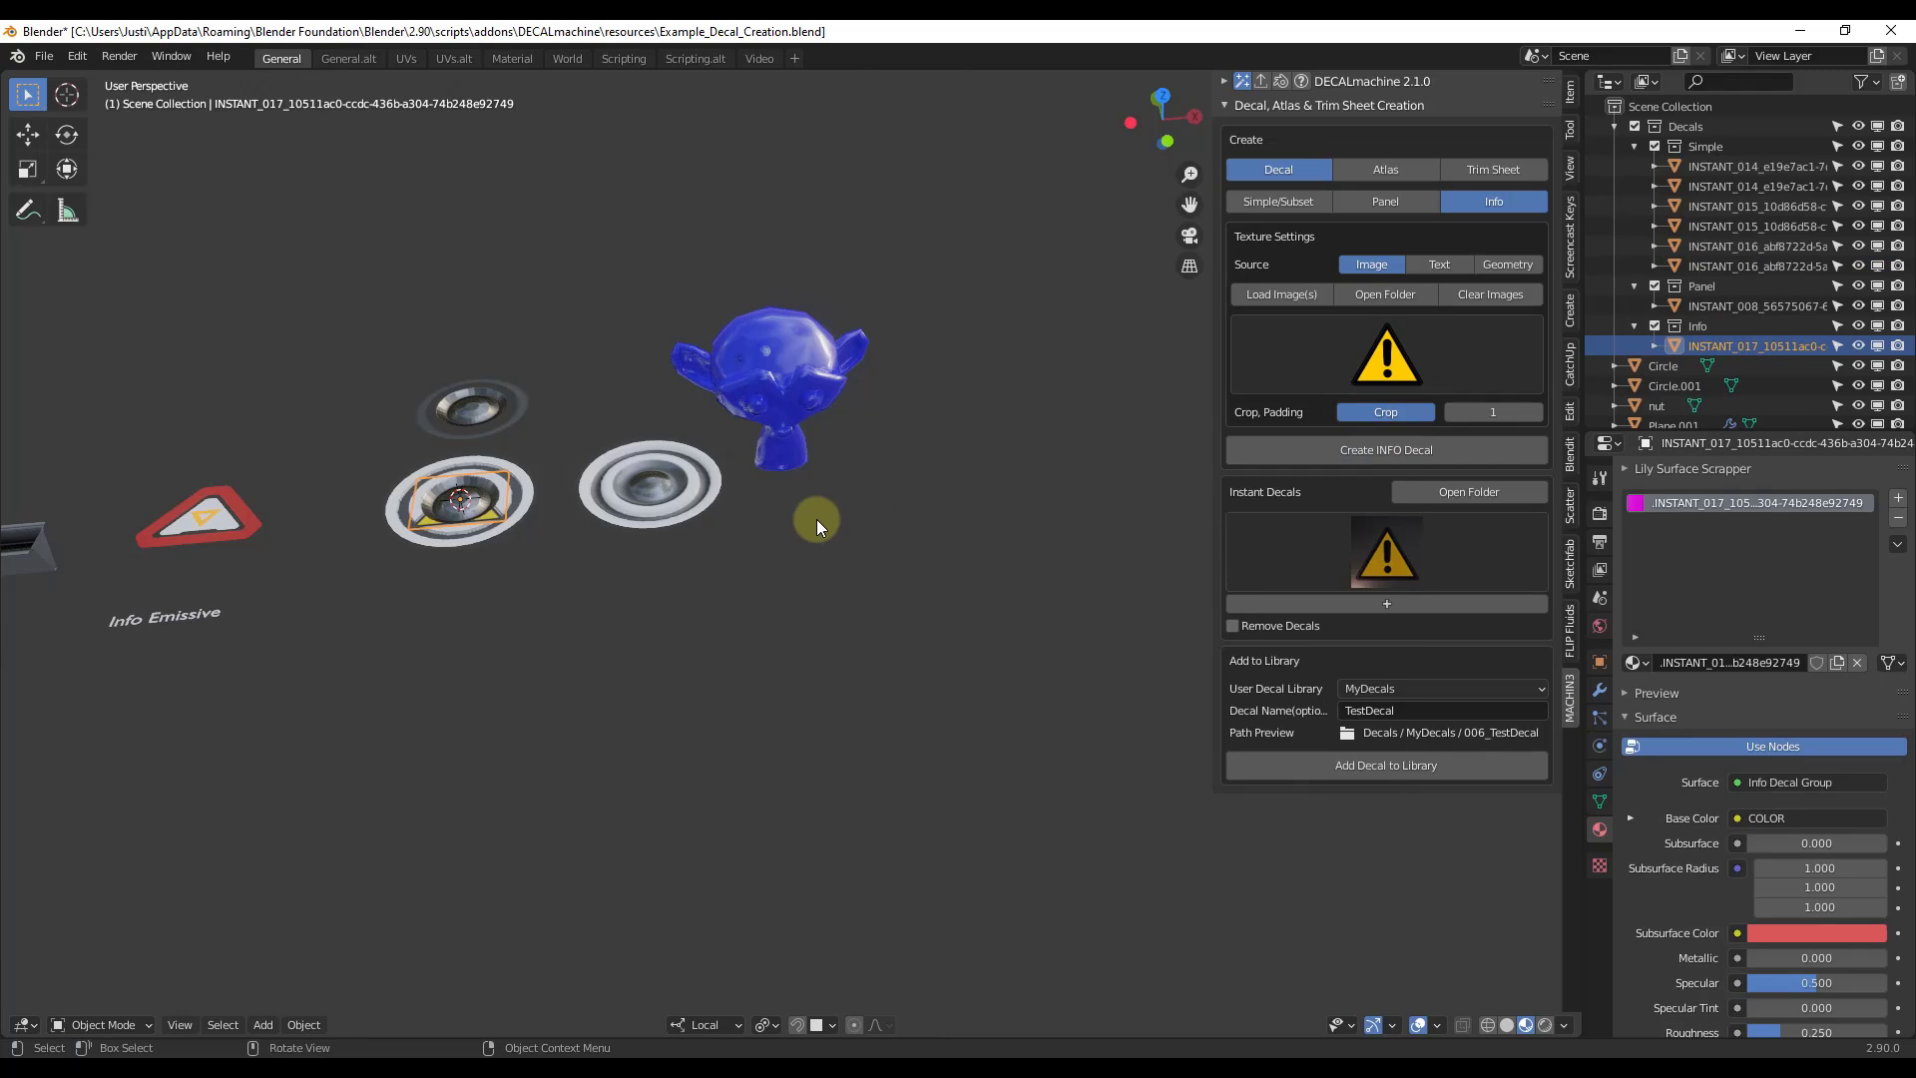
drag(489, 532, 841, 572)
scroll(841, 571, up, 5)
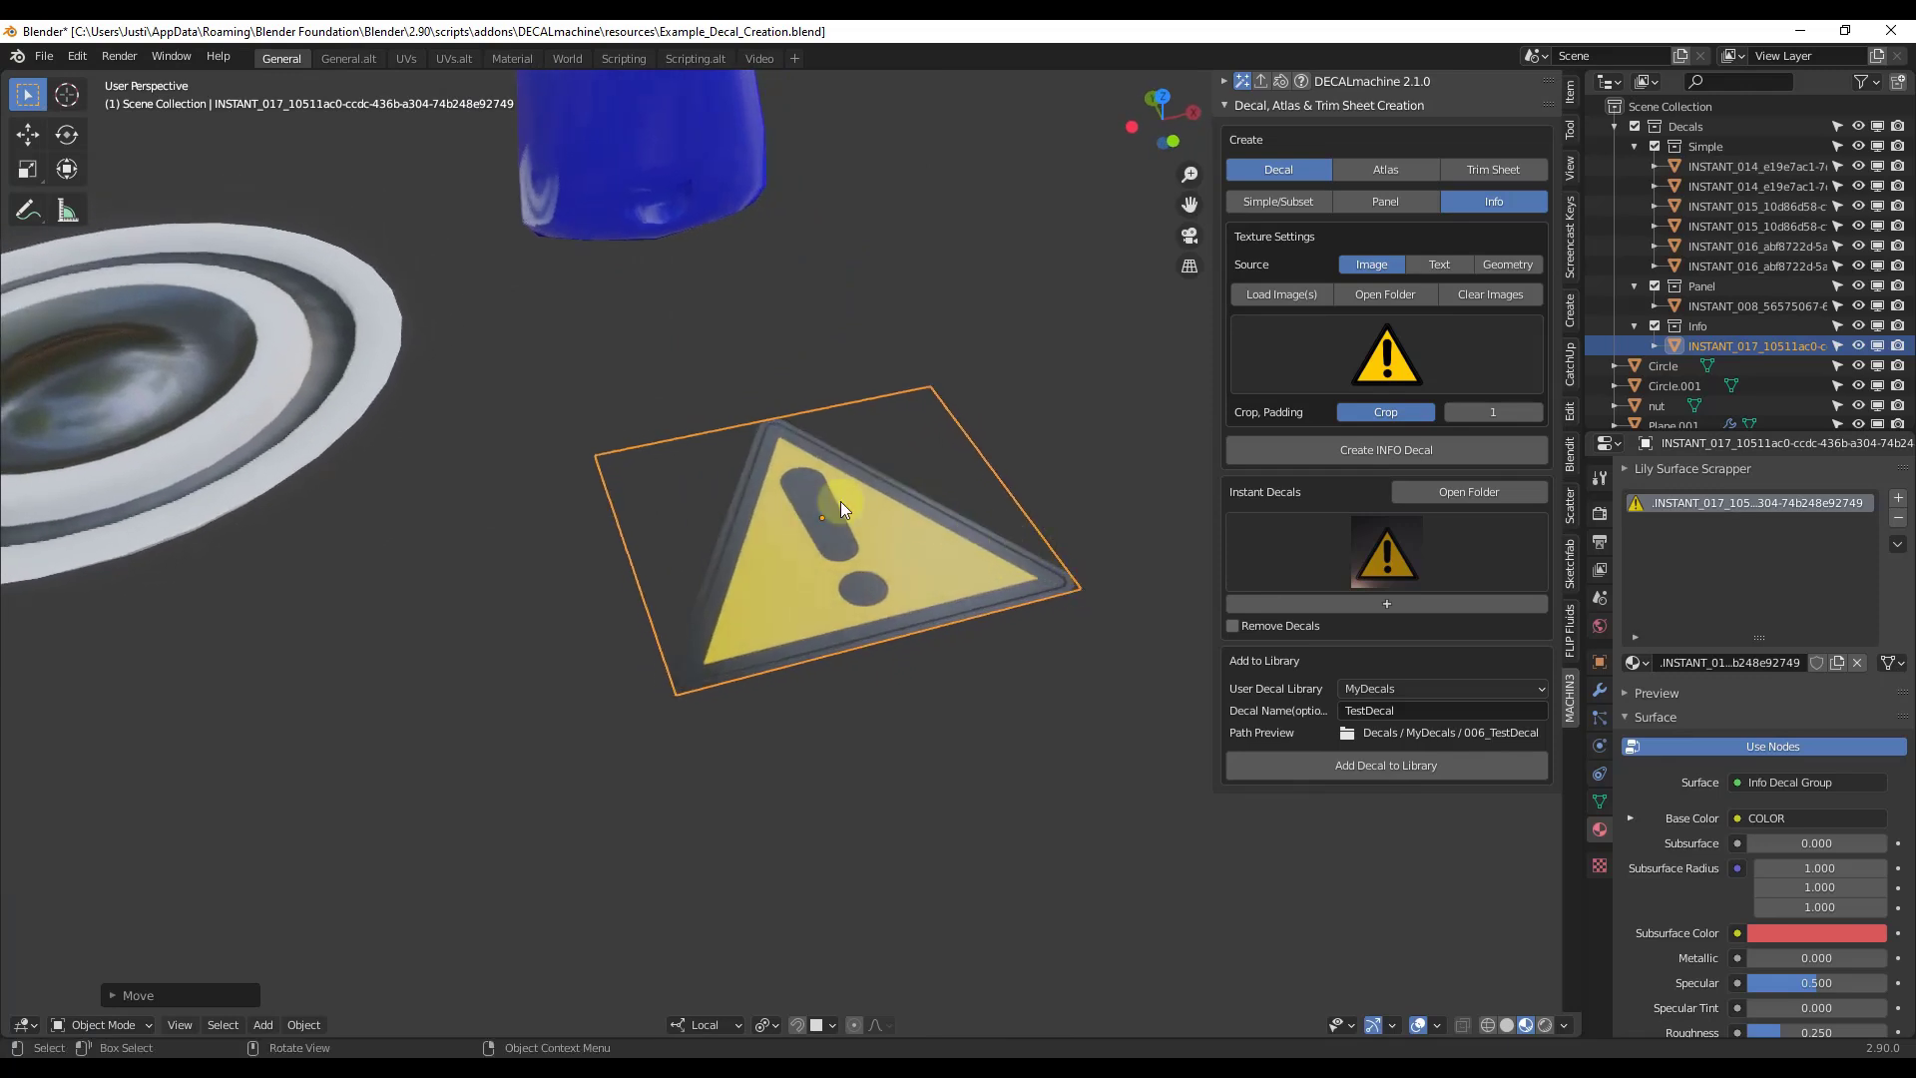
- Insert another instance of the new warning sign decal and snap it onto the top of the monkey's head
click(1373, 554)
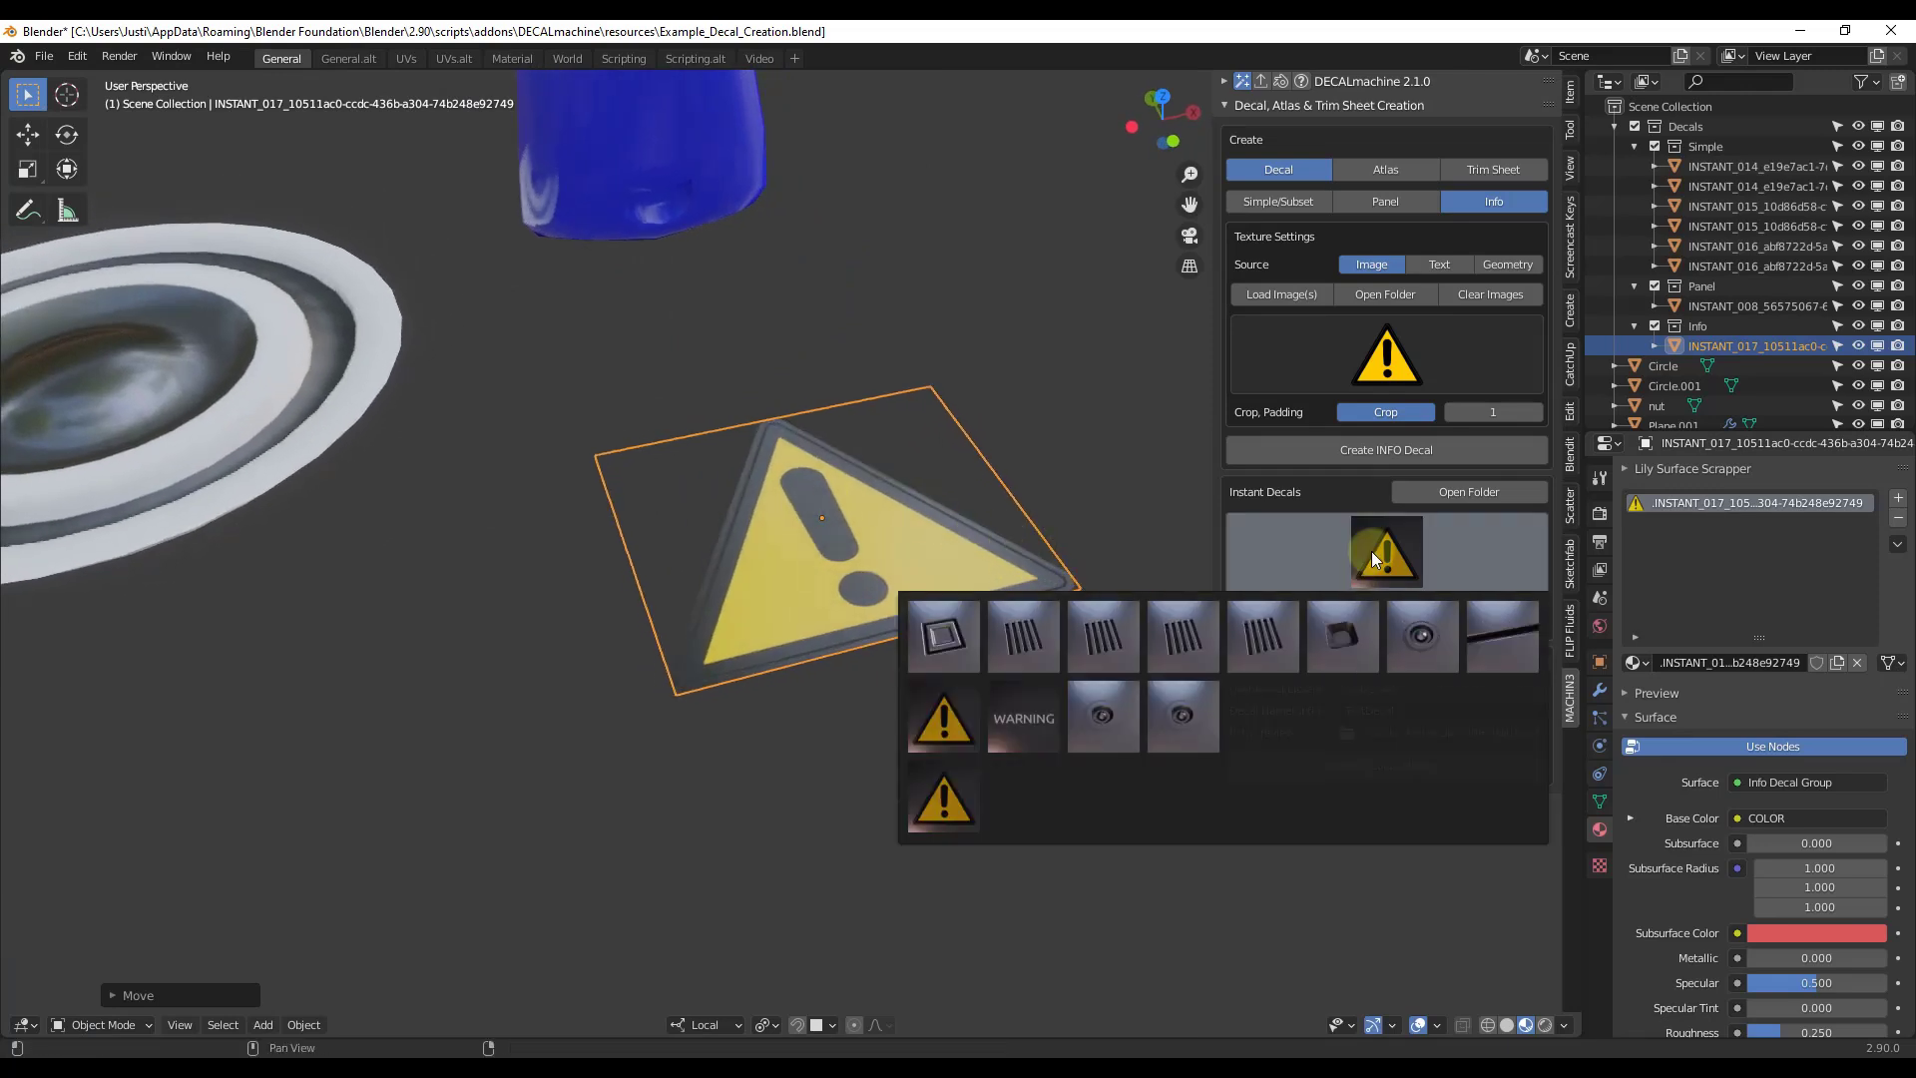
click(870, 333)
middle_drag(870, 332, 903, 412)
scroll(903, 417, down, 4)
click(1330, 543)
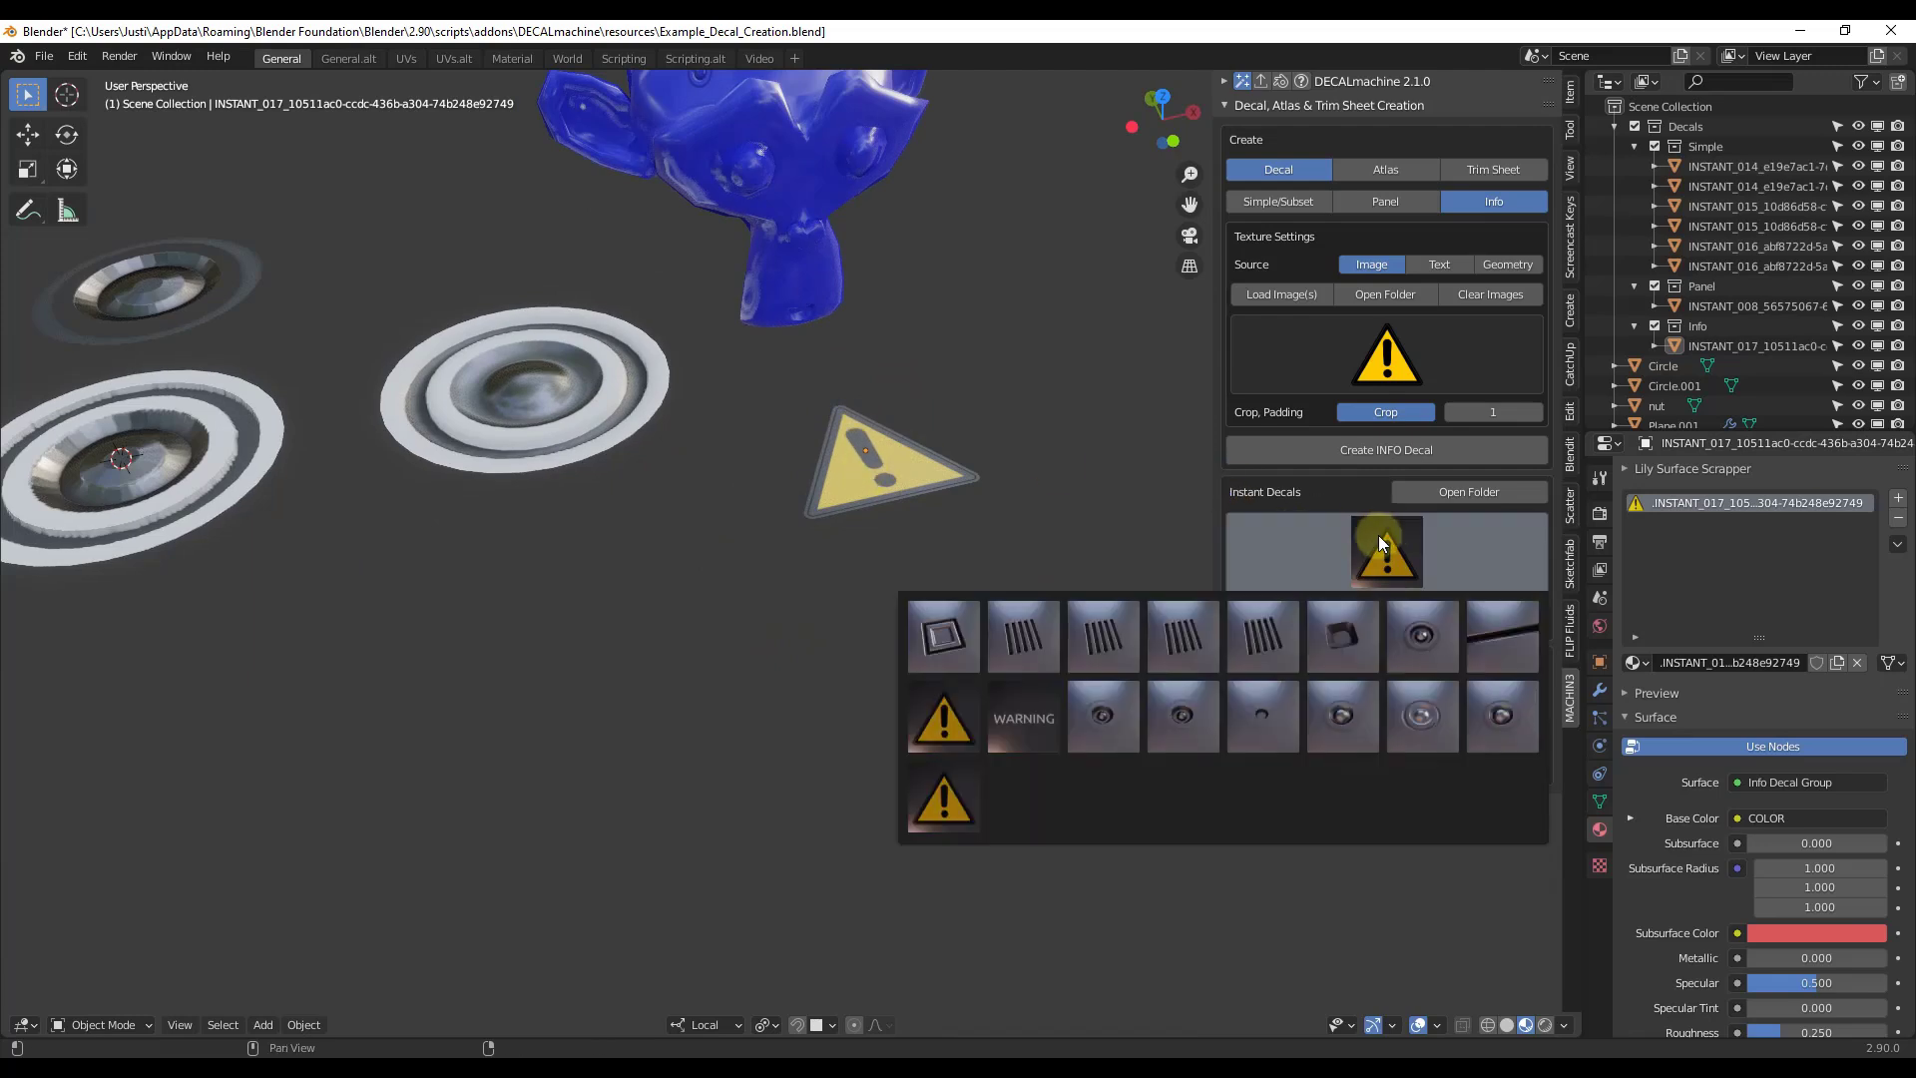
click(912, 810)
scroll(175, 469, down, 3)
key(ctrl)
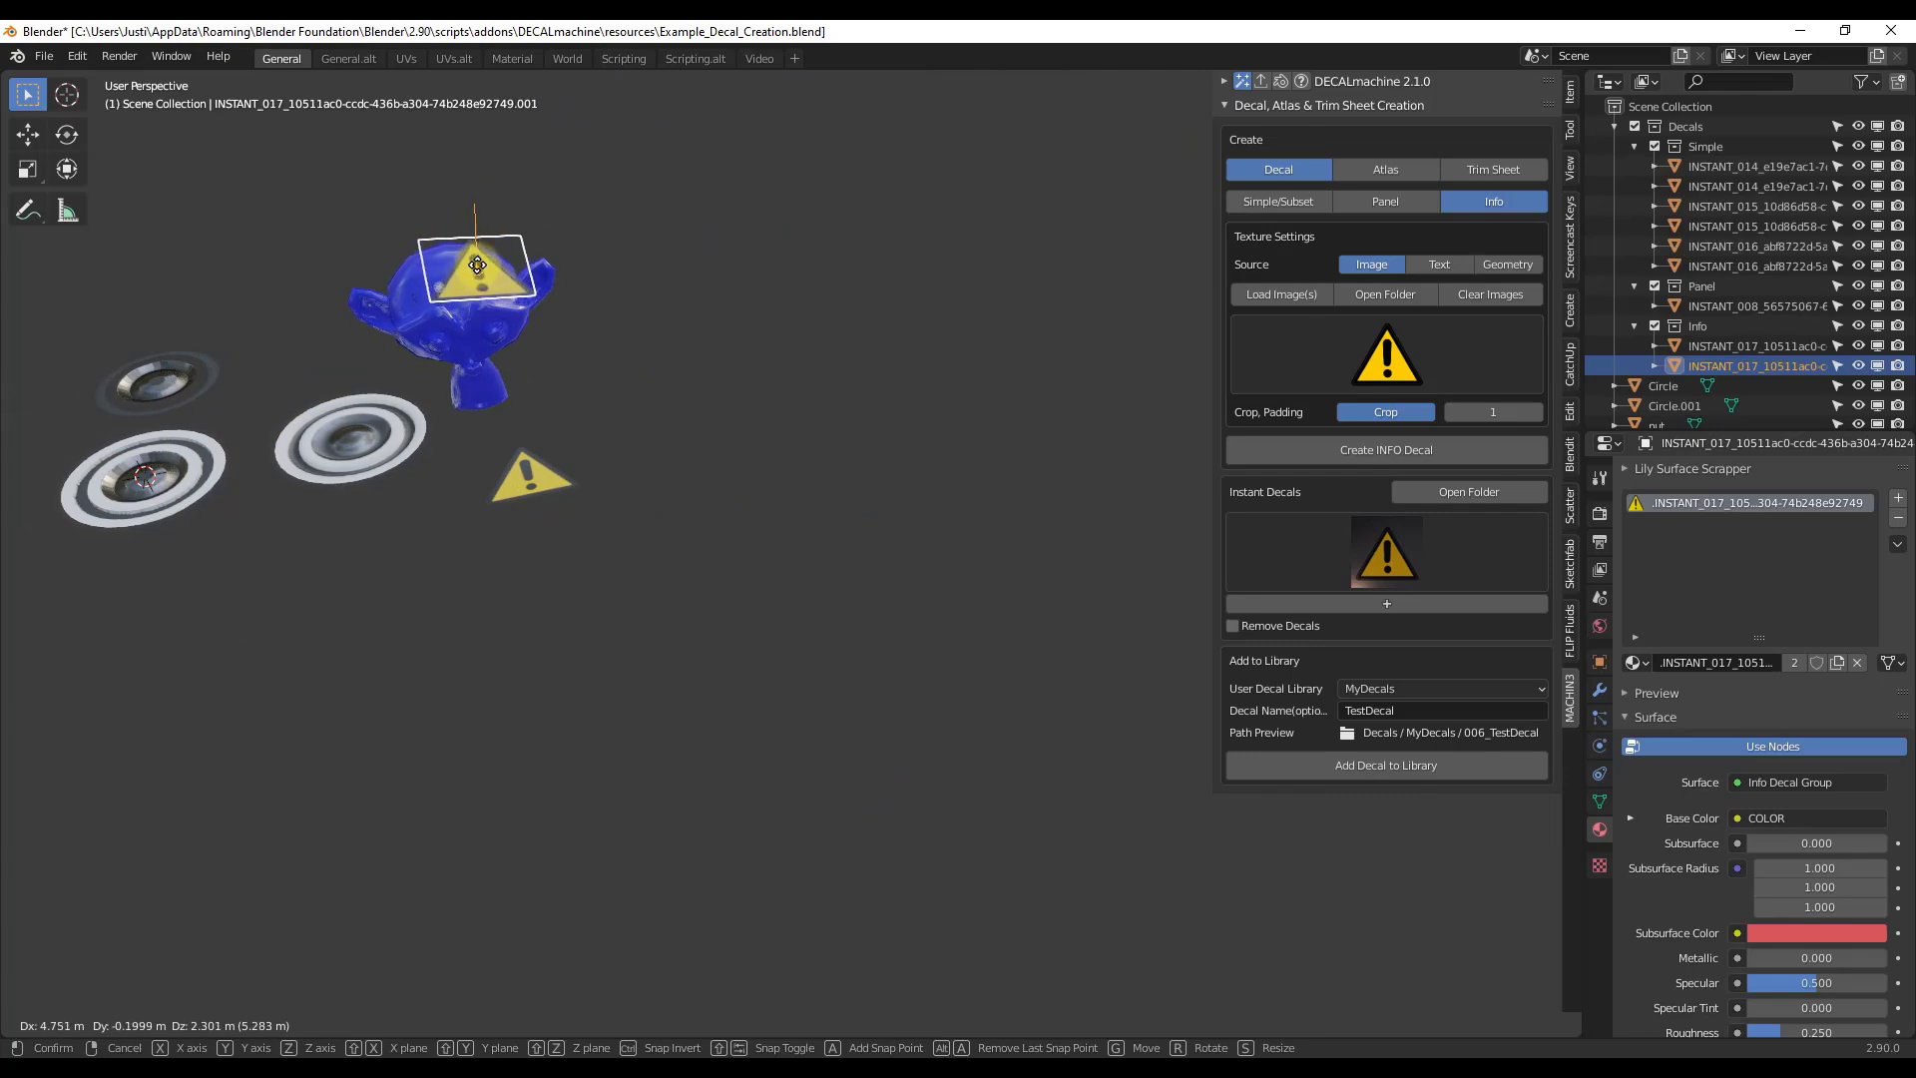
click(477, 265)
- Scale the warning sign decal on the monkey's head to about 0.33, adjust its placement and inspect it from several distances
scroll(519, 275, up, 5)
key(s)
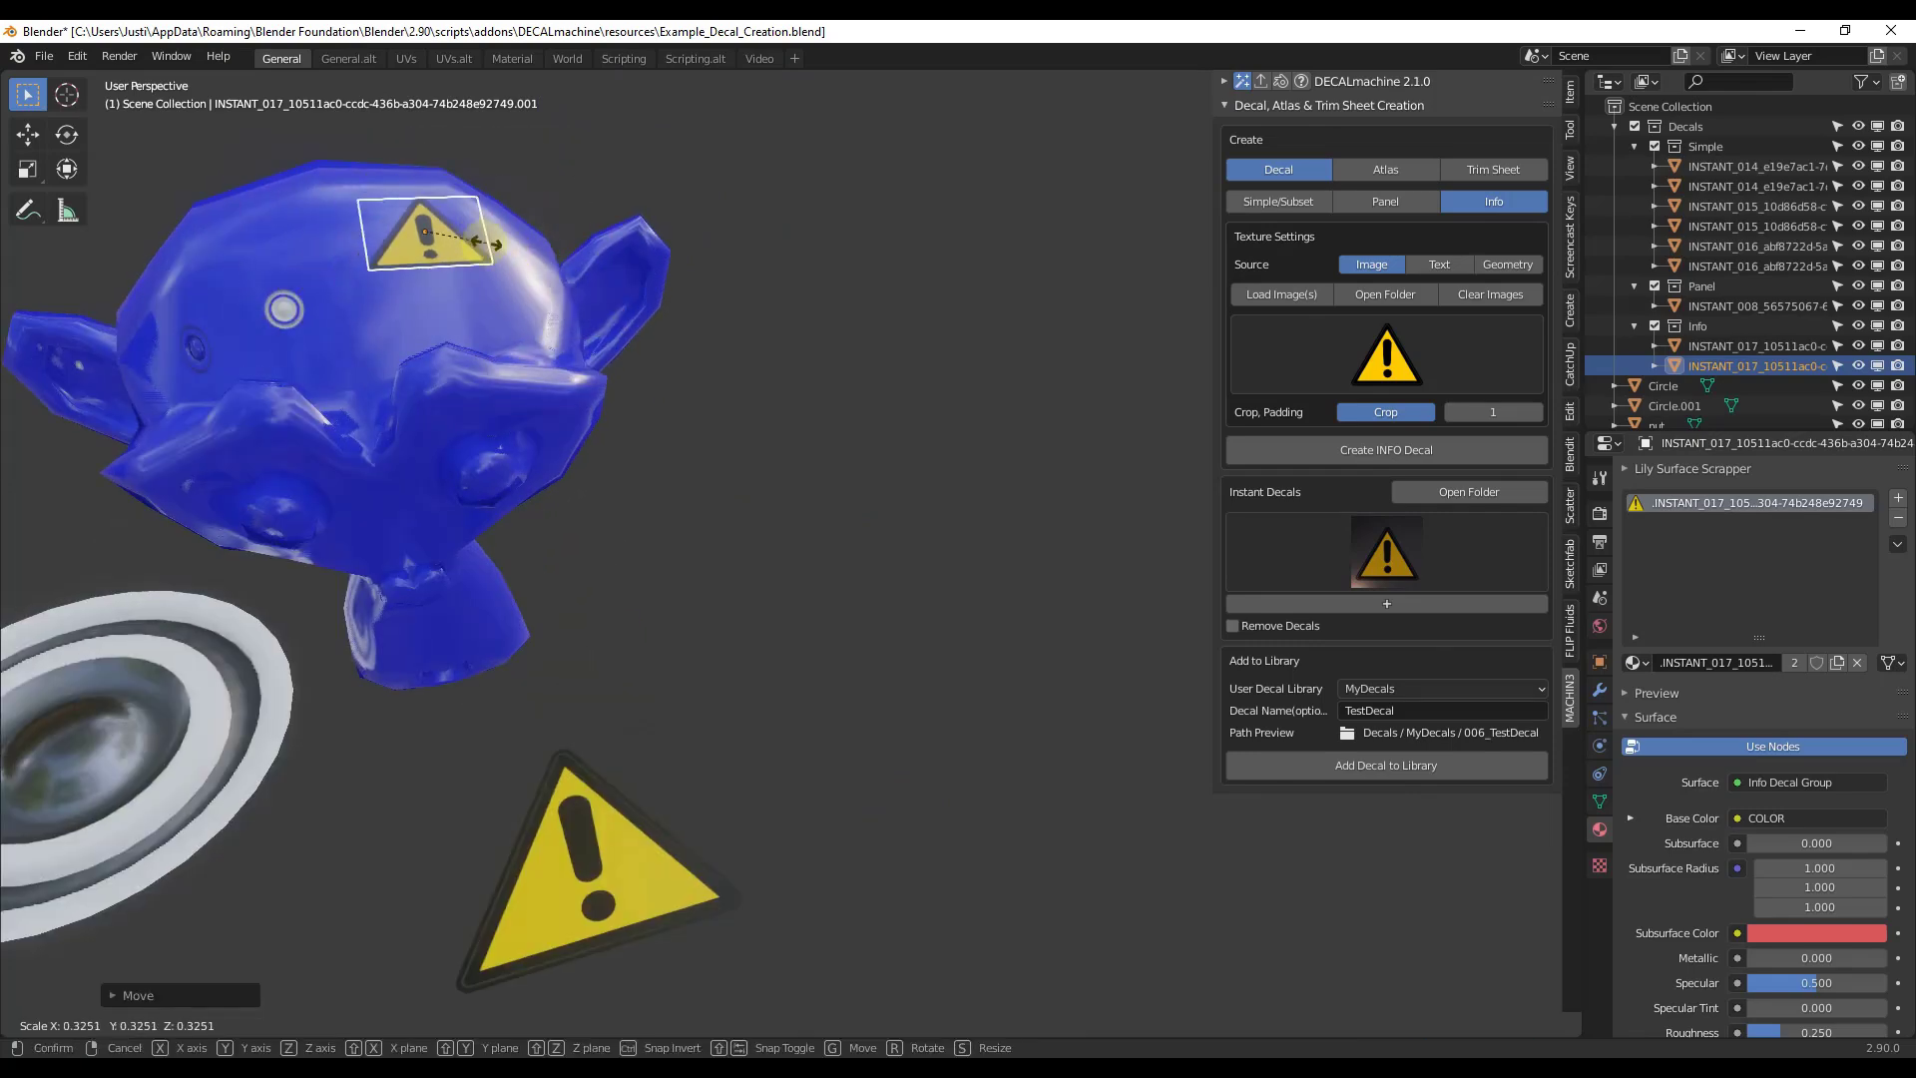
click(489, 243)
scroll(423, 218, up, 6)
middle_drag(507, 307, 476, 269)
key(g)
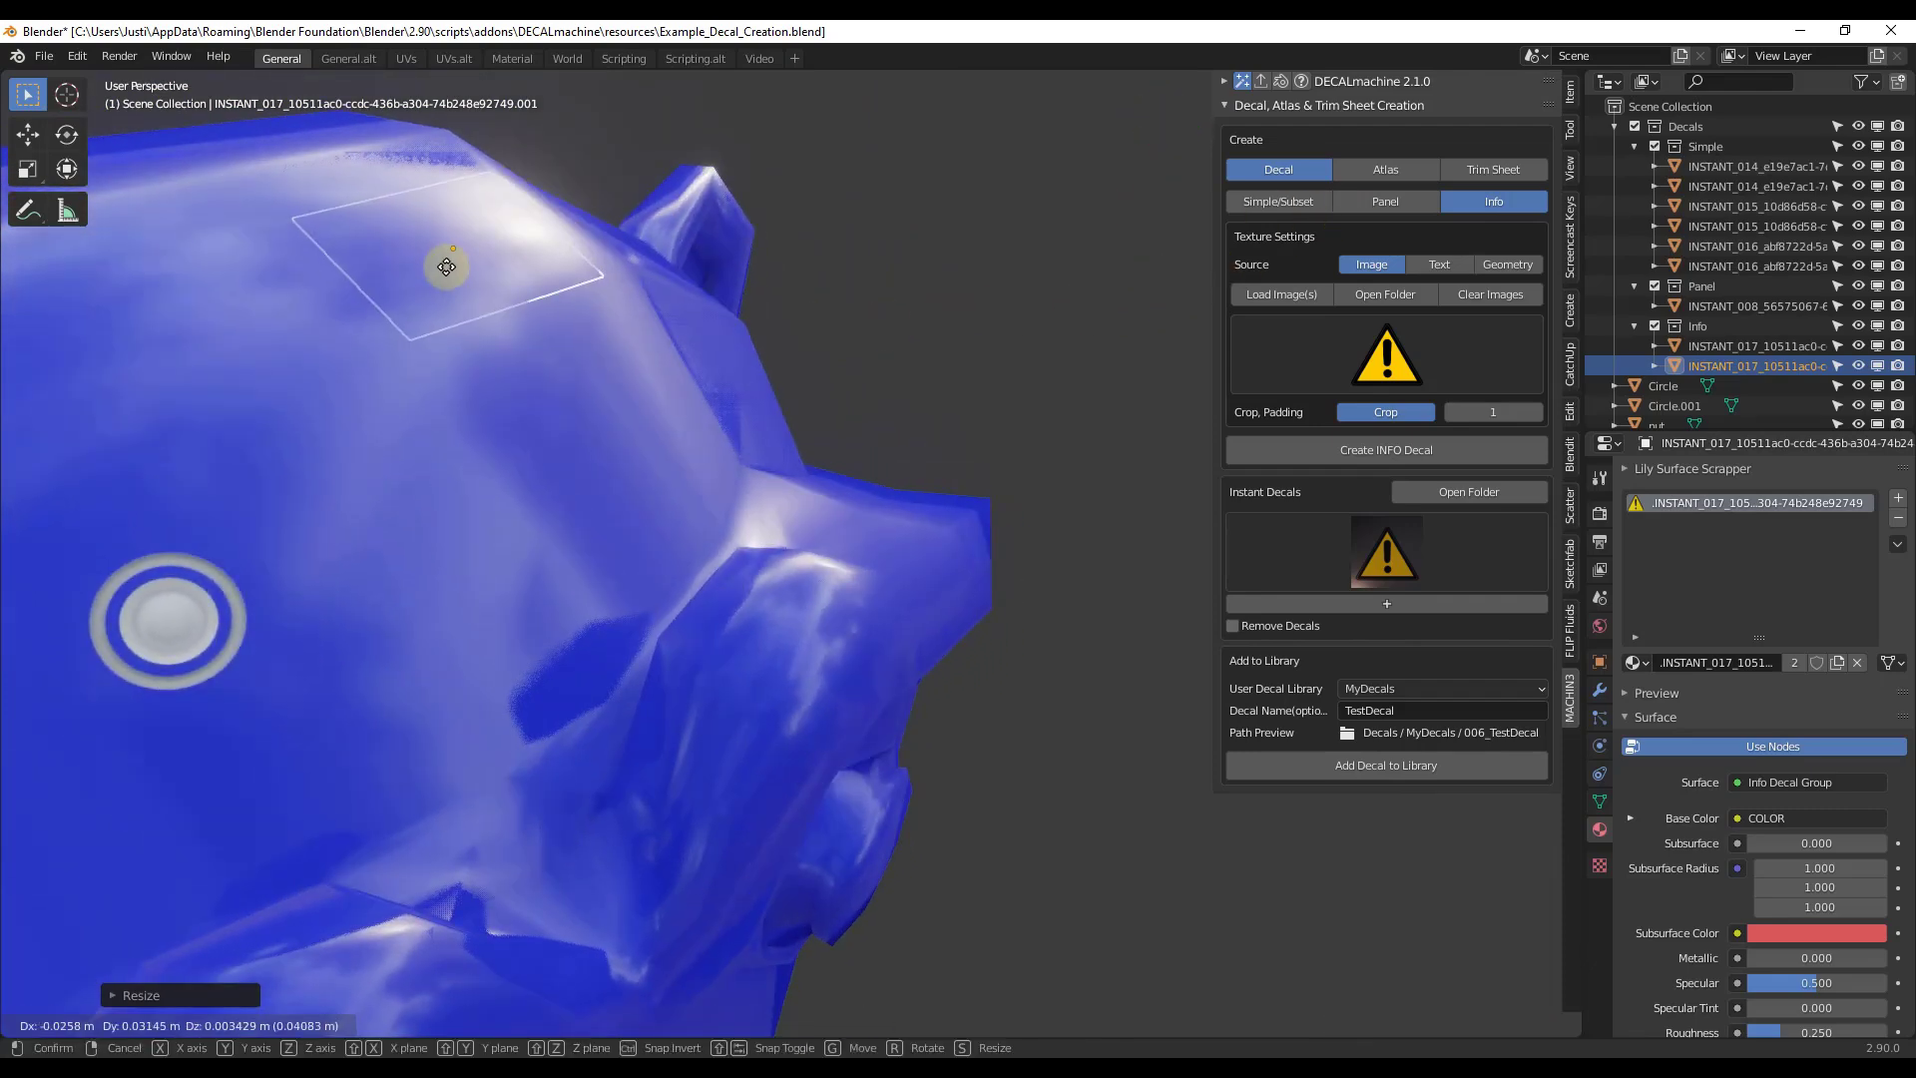
click(446, 269)
scroll(532, 444, up, 3)
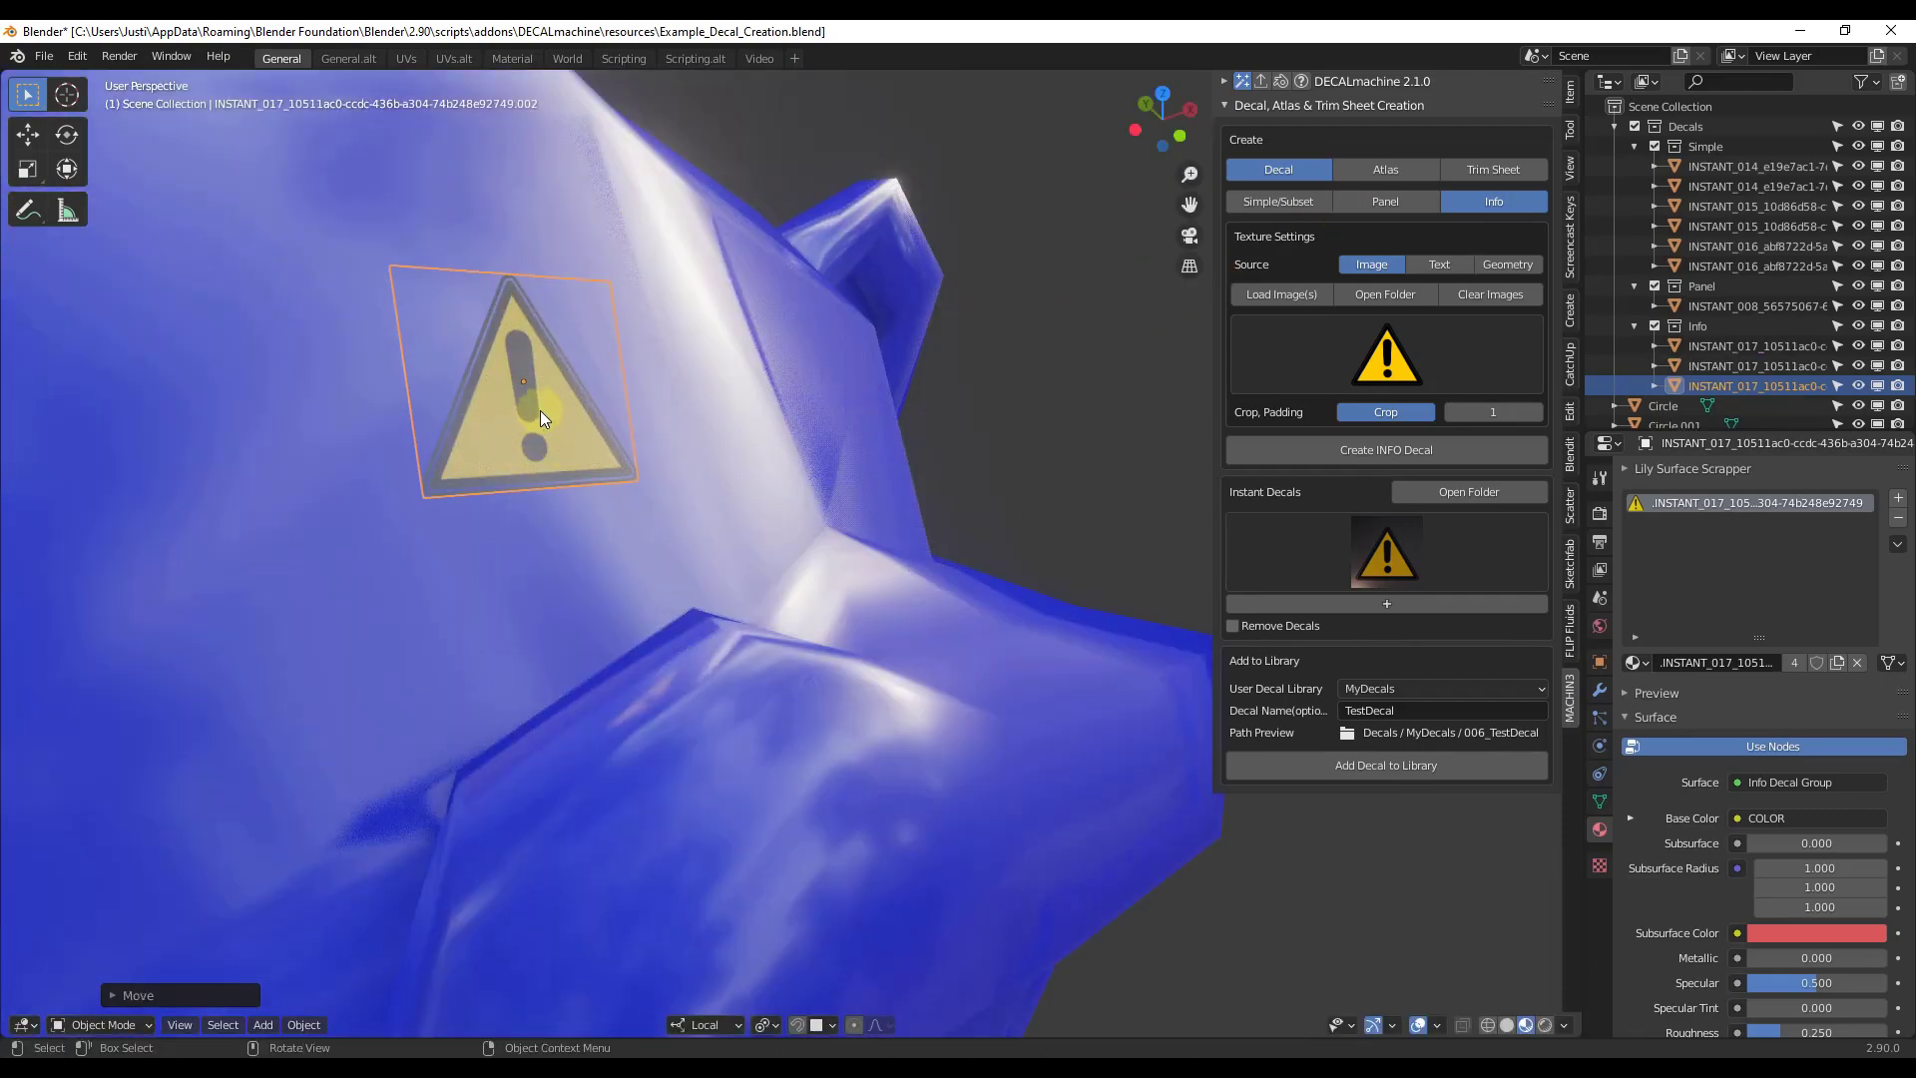
scroll(573, 425, down, 8)
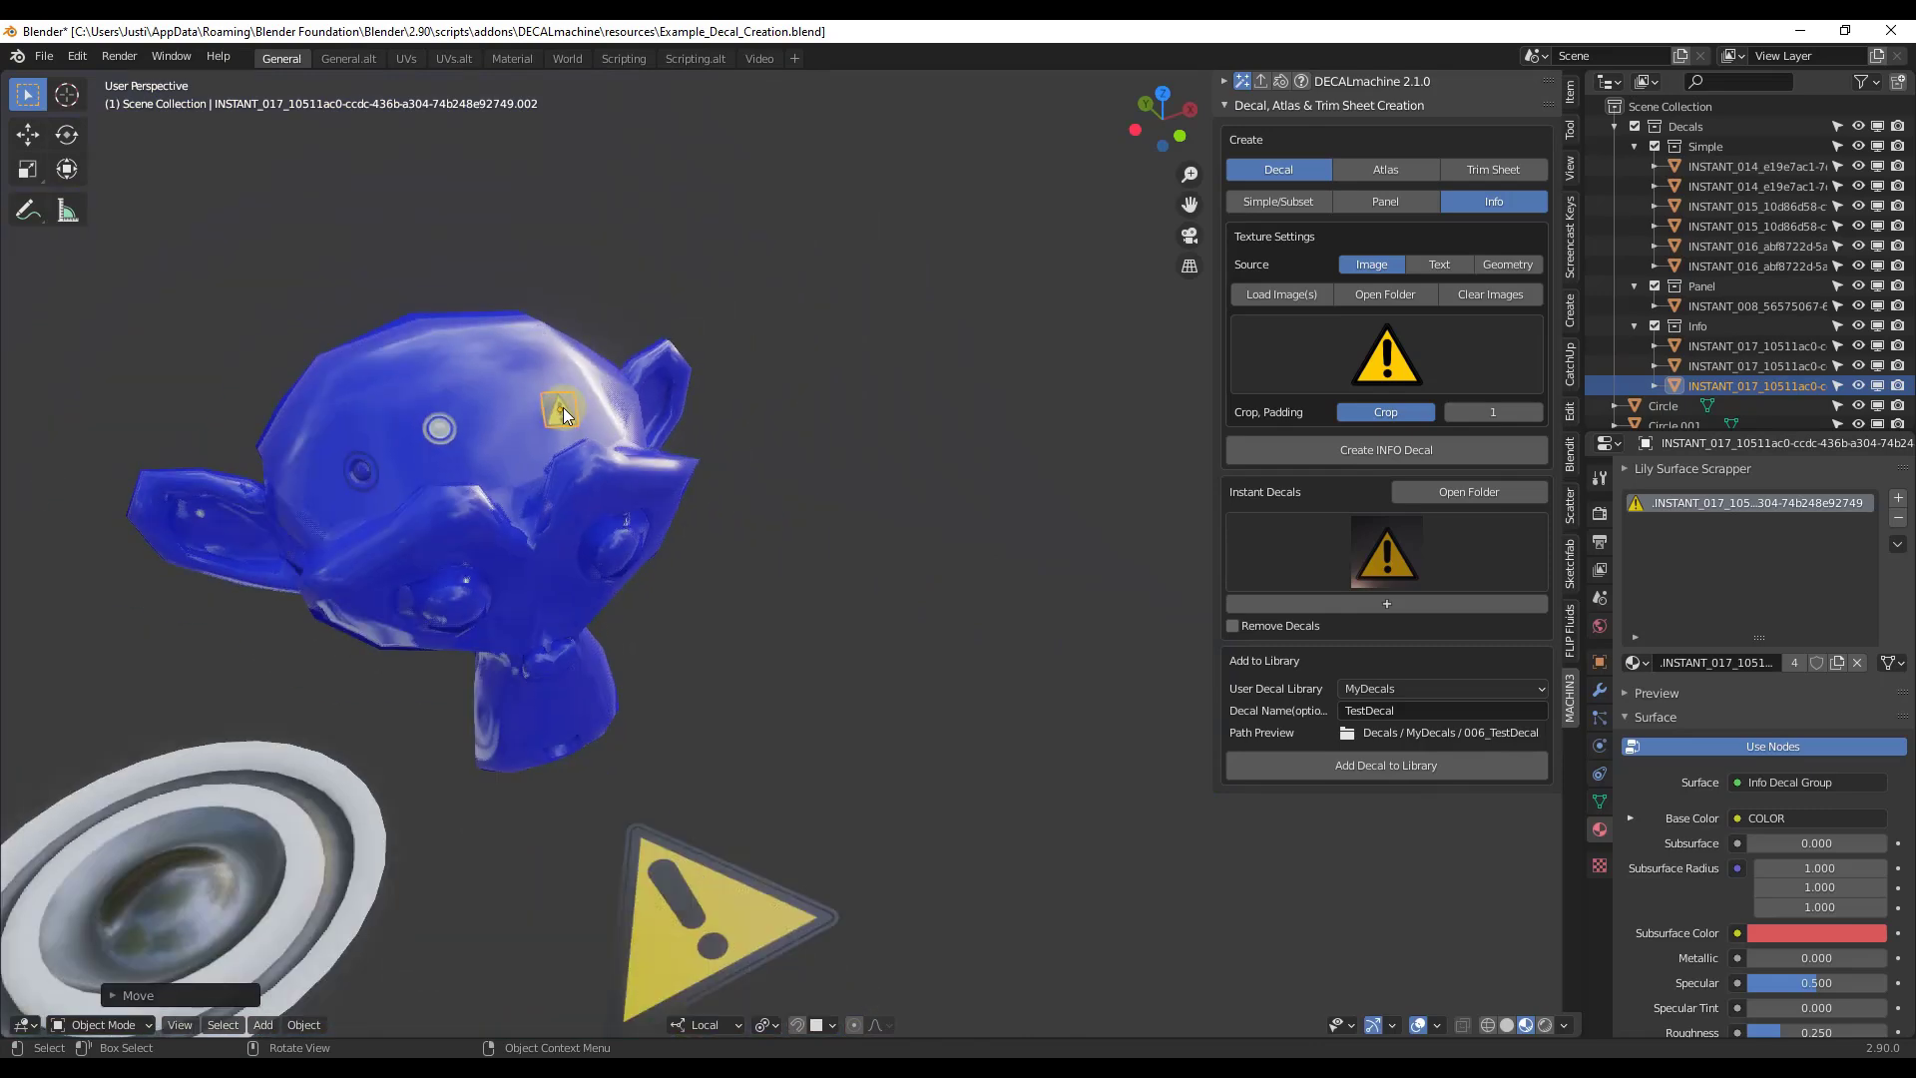
middle_drag(720, 535, 595, 595)
middle_drag(726, 439, 764, 726)
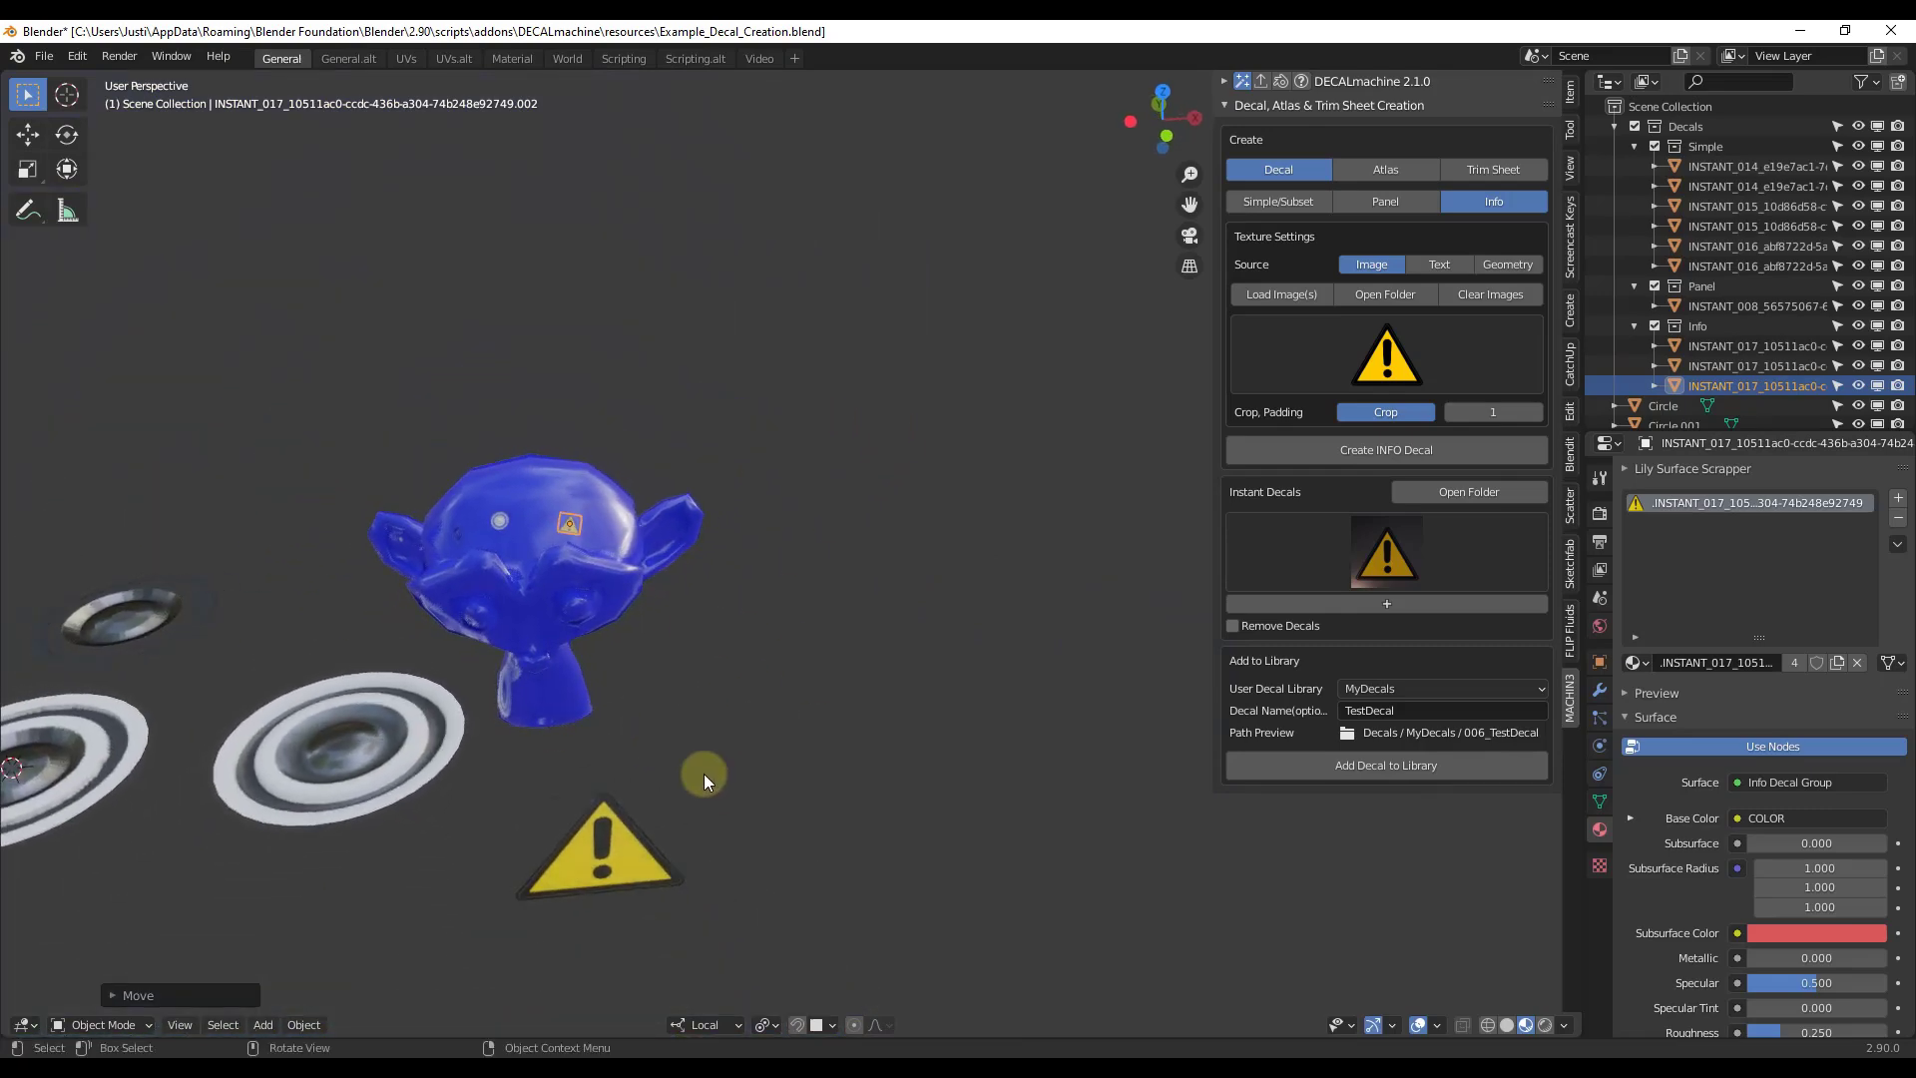
scroll(601, 808, up, 2)
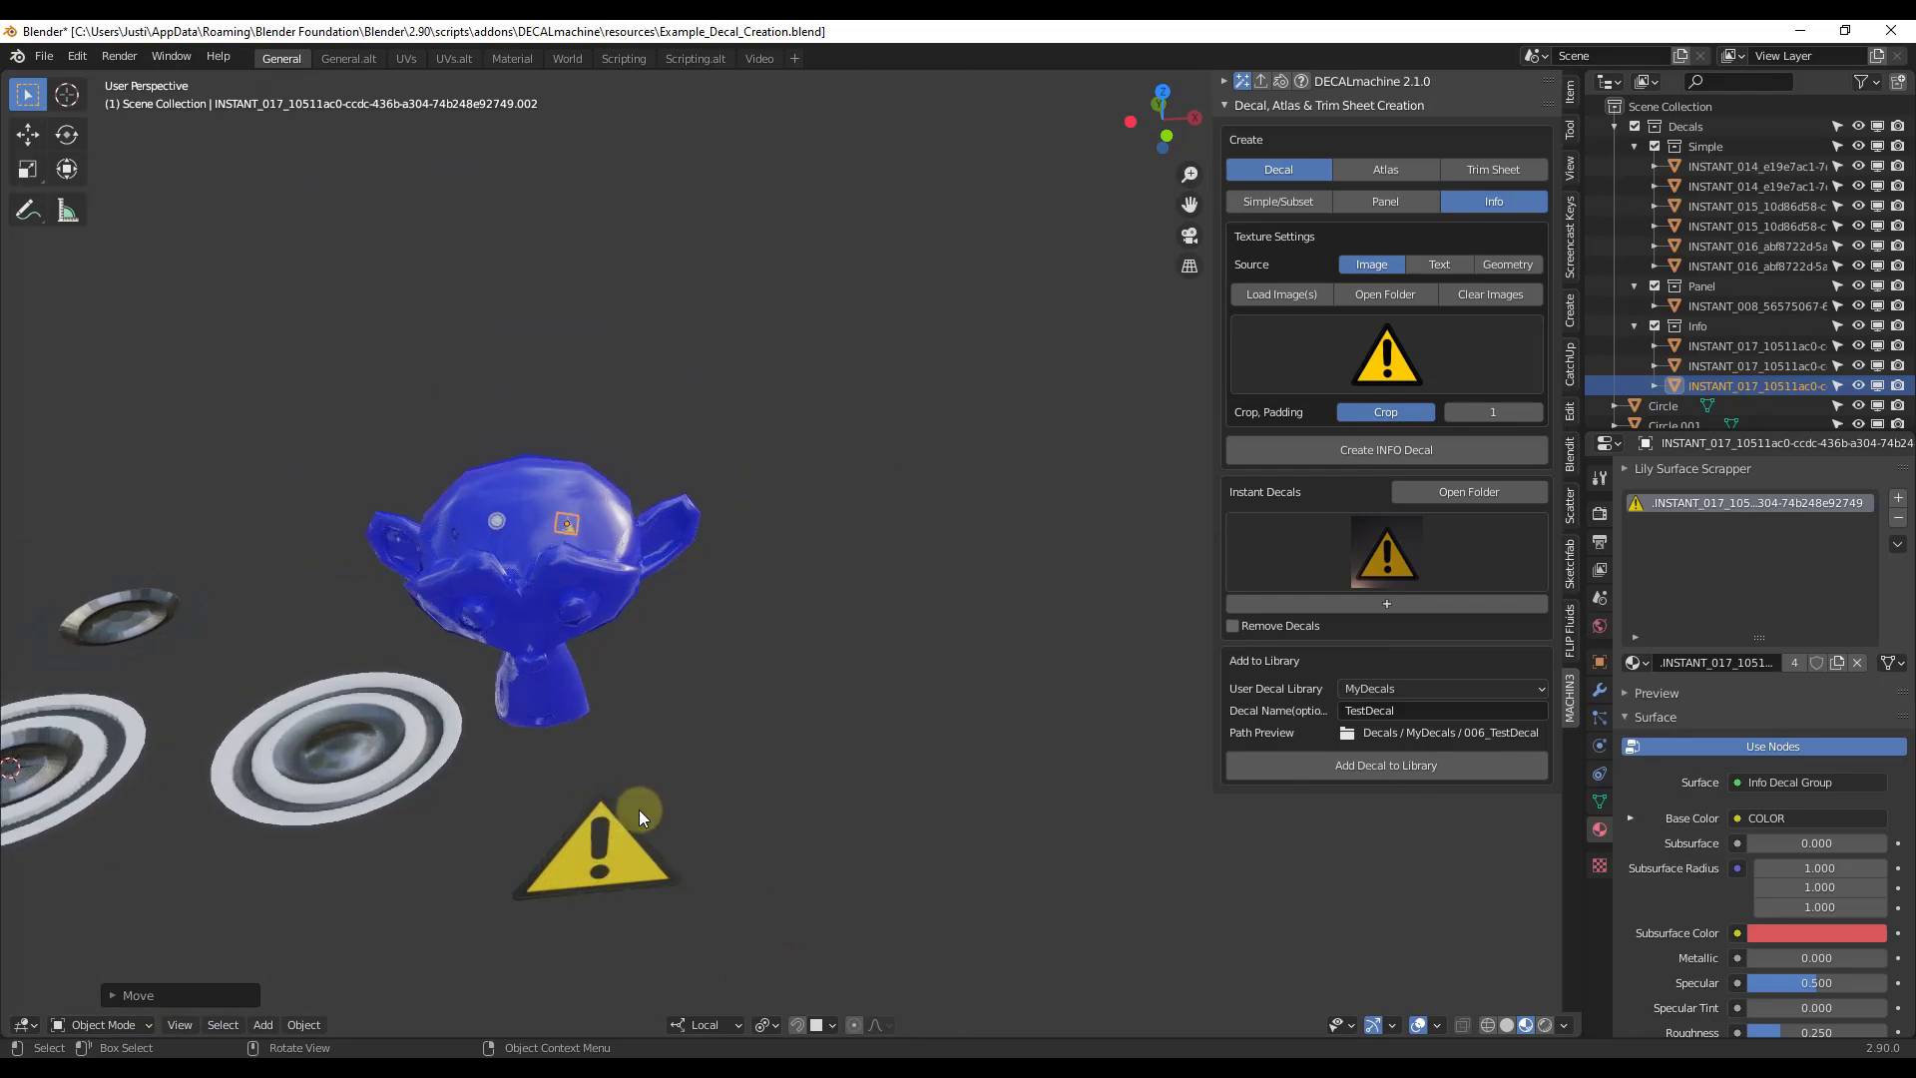
- Switch the info decal source to Text and choose the ubuntu.ttf font
click(1437, 265)
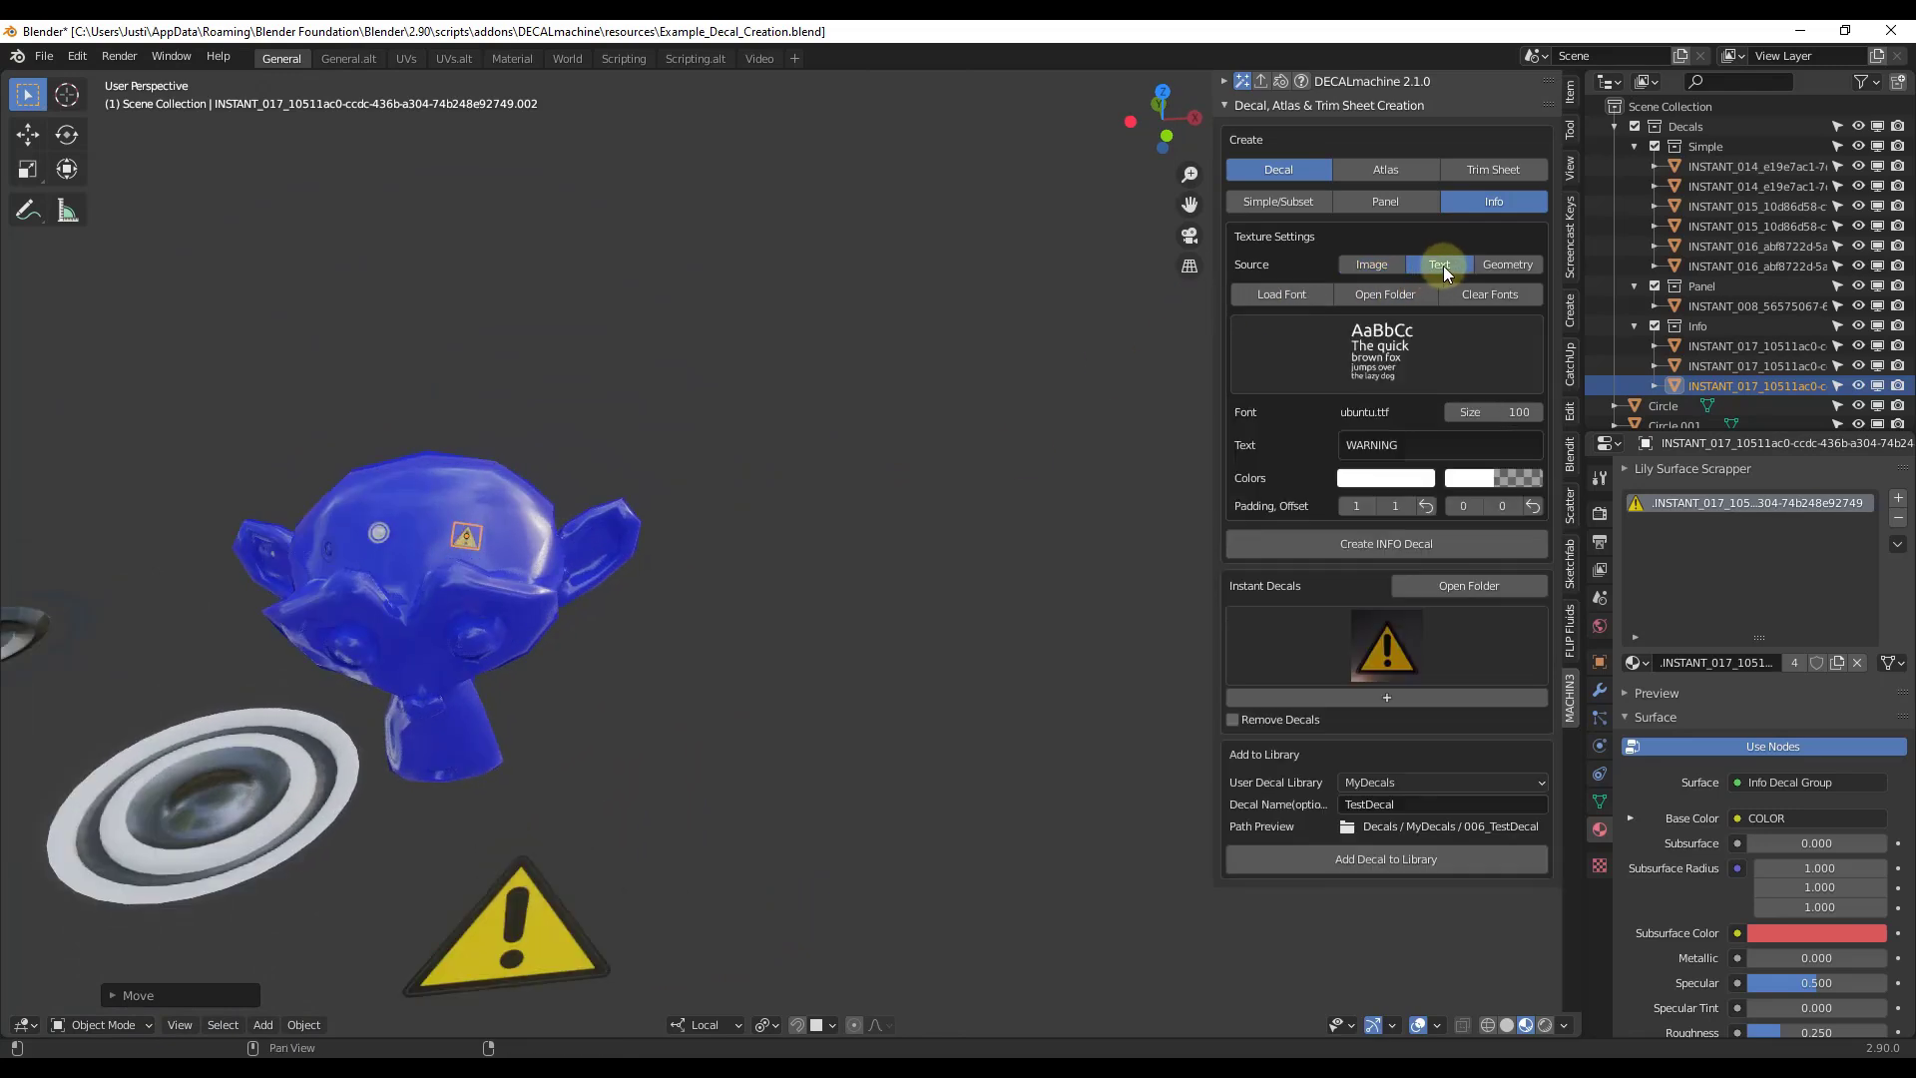
click(1399, 355)
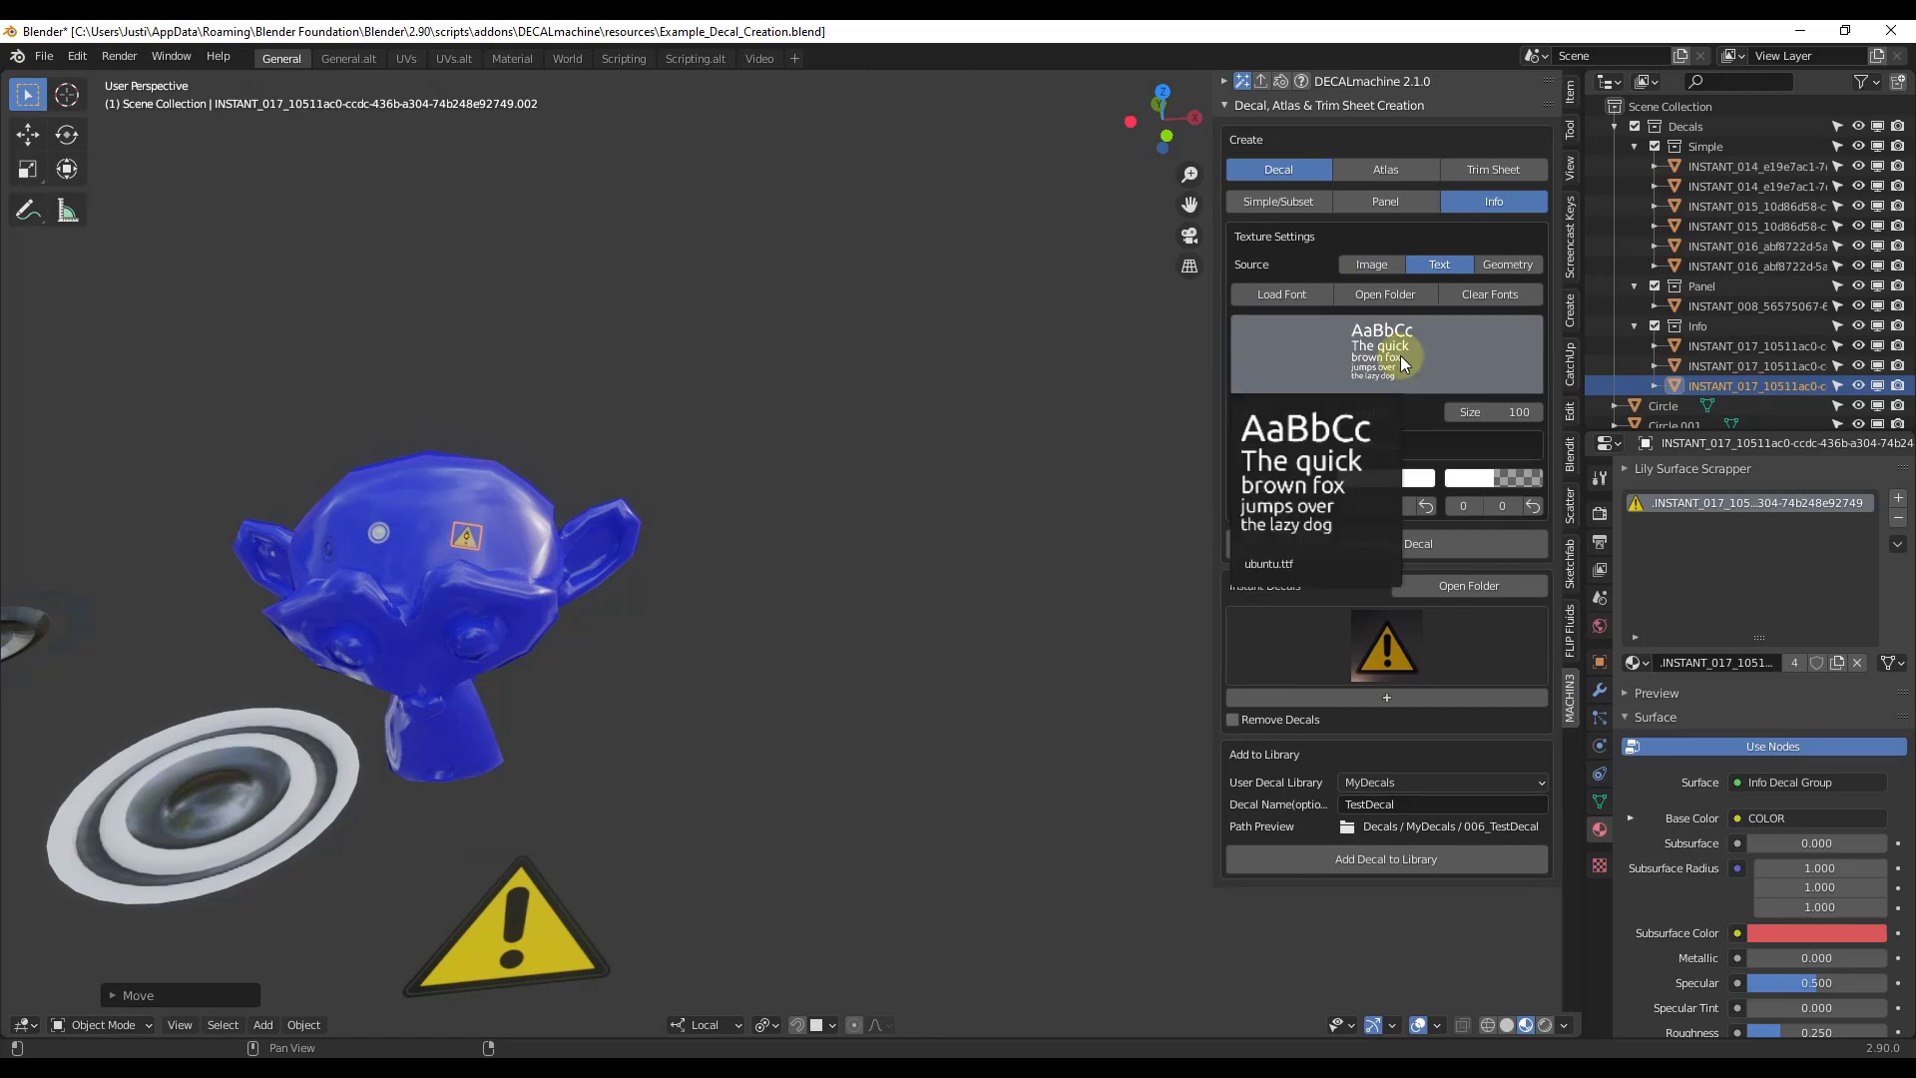
click(1312, 489)
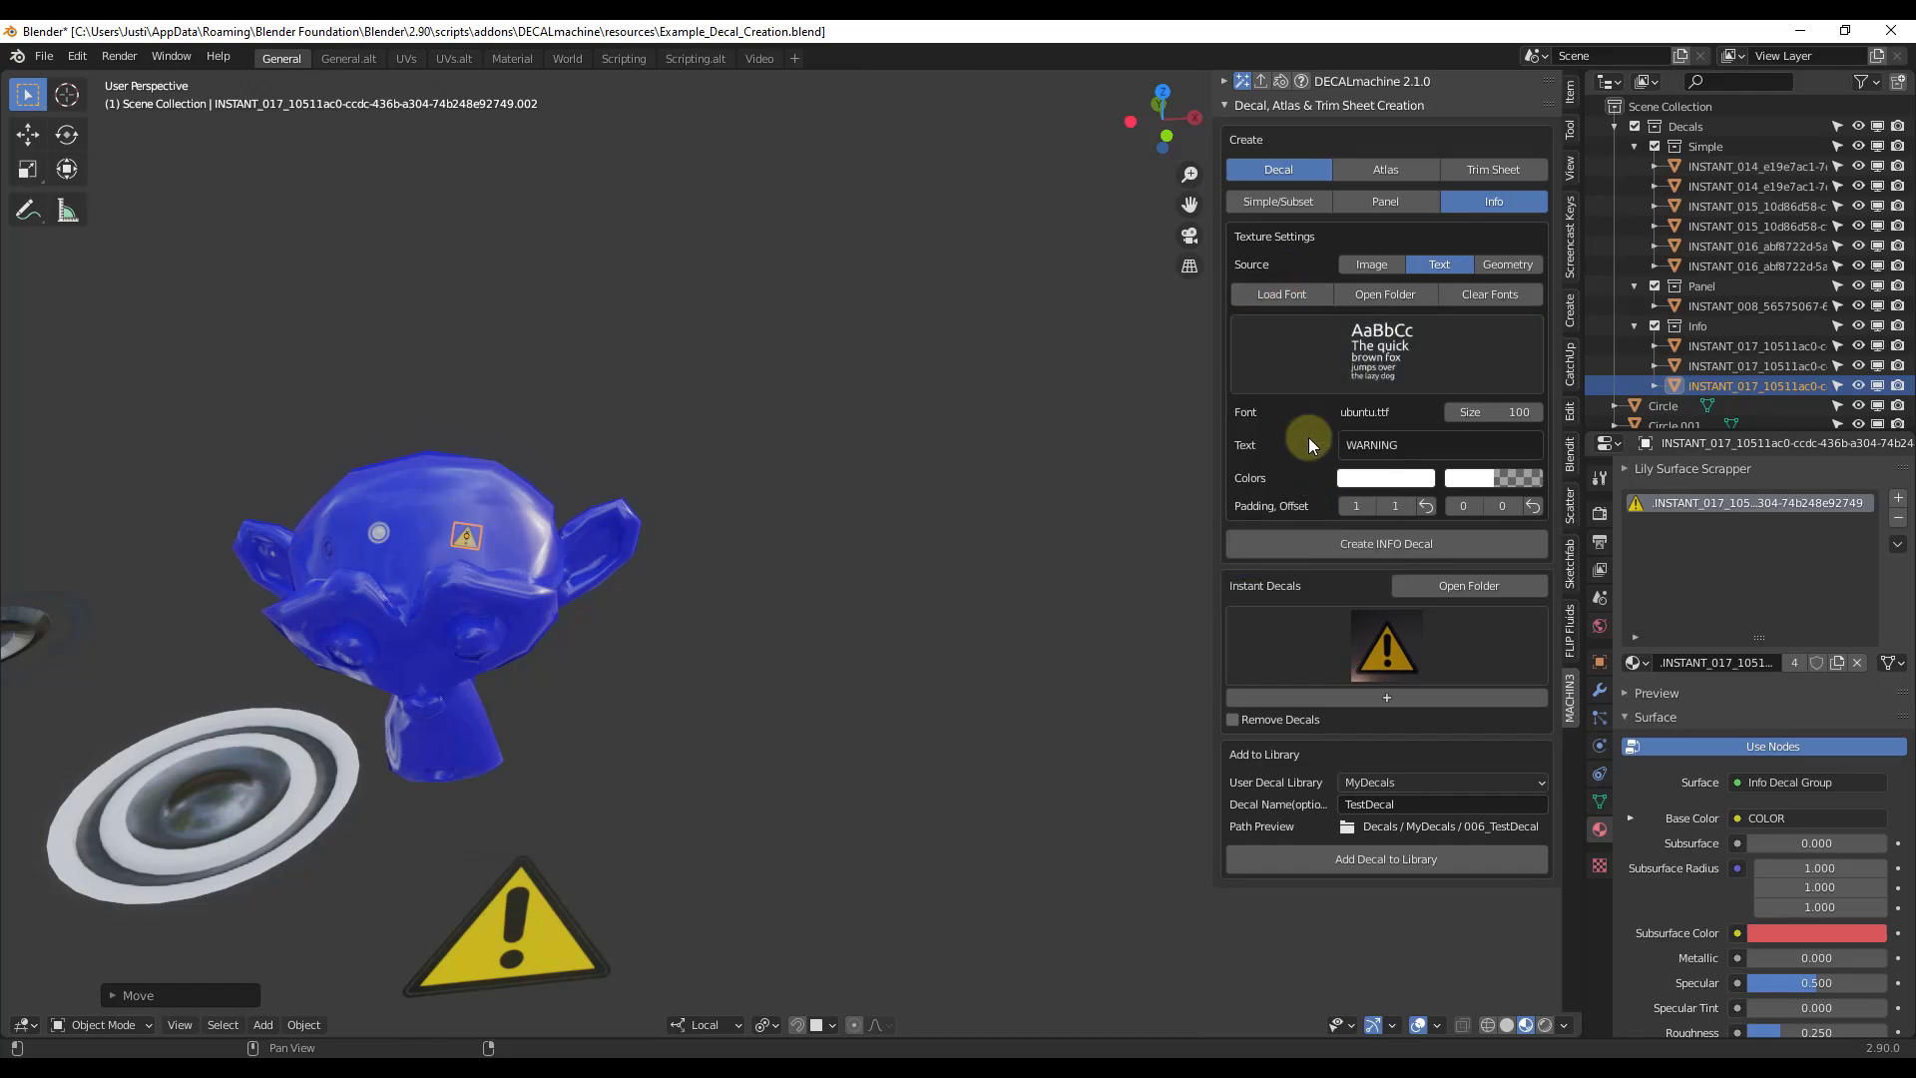
- Enter WARNING as the text for the info decal
middle_drag(689, 424, 758, 489)
click(1382, 444)
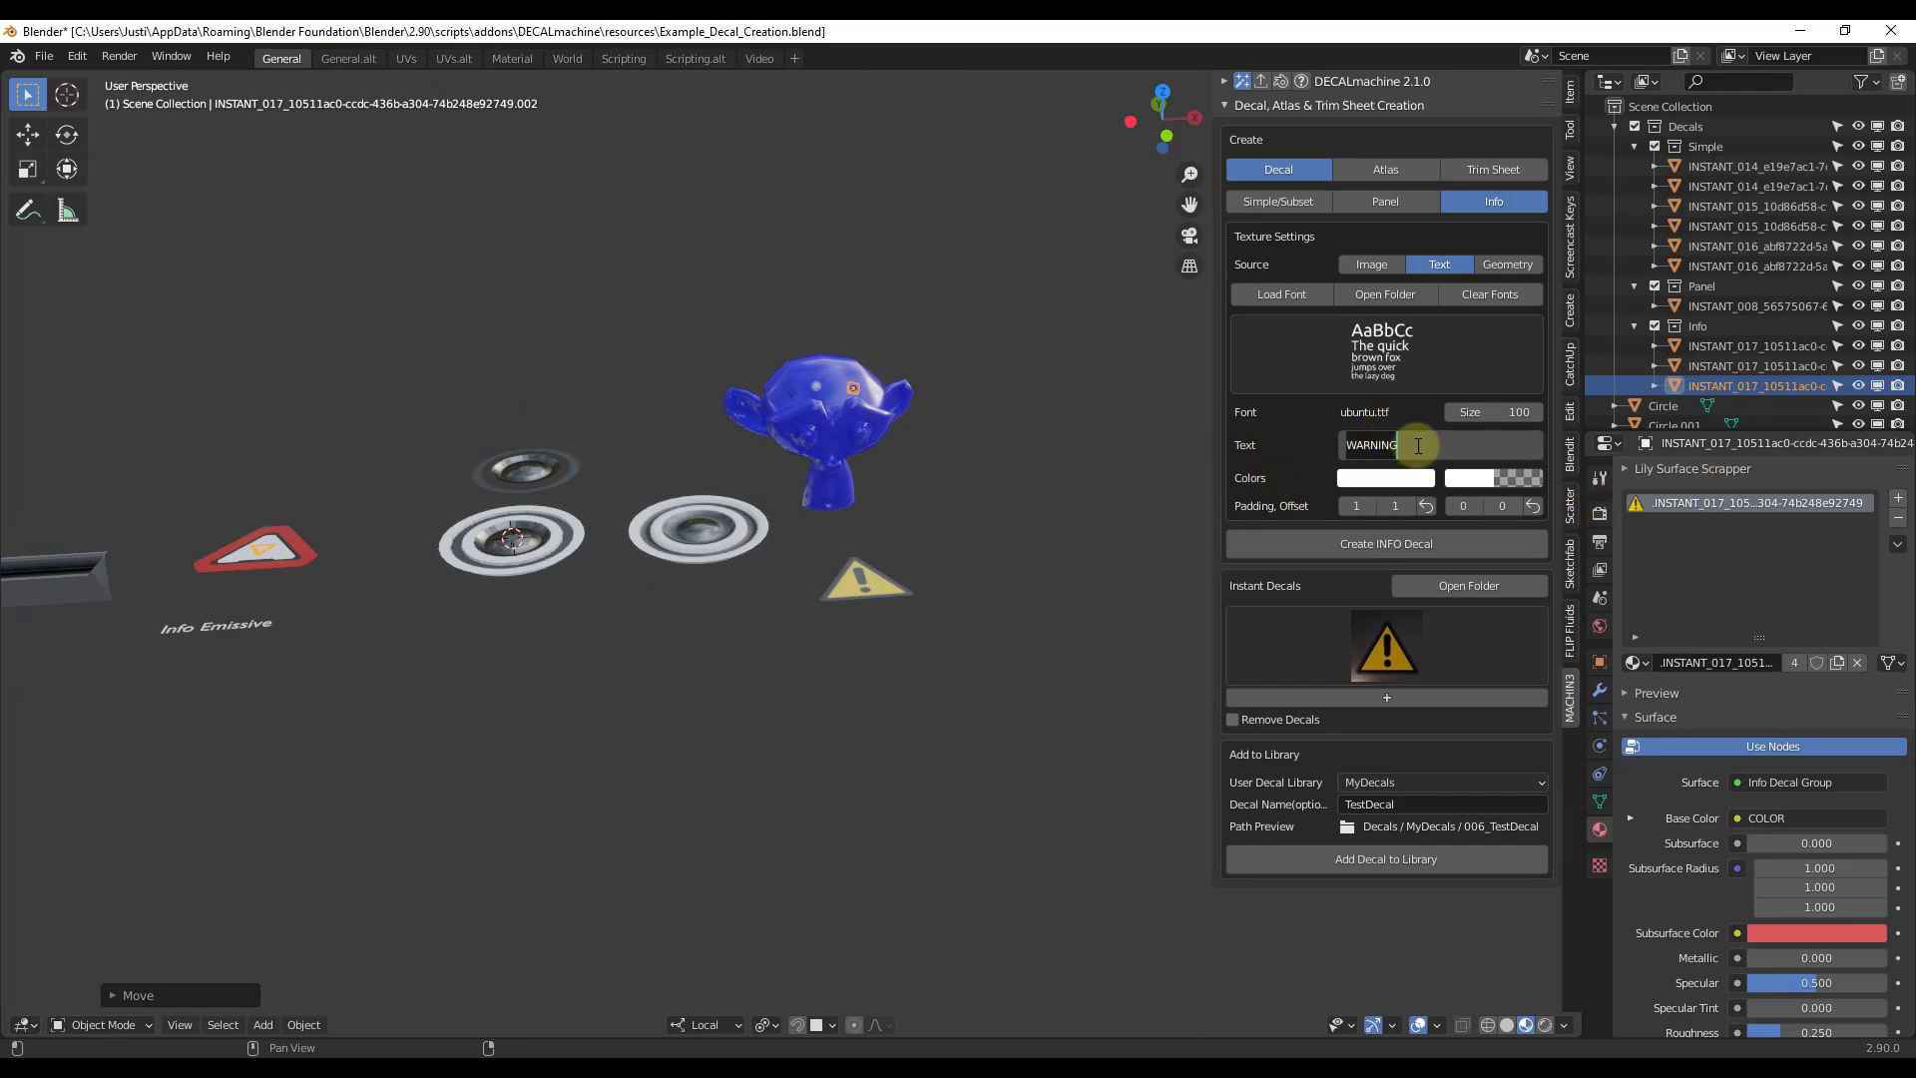
key(ctrl+BackSpace)
text(WARNING)
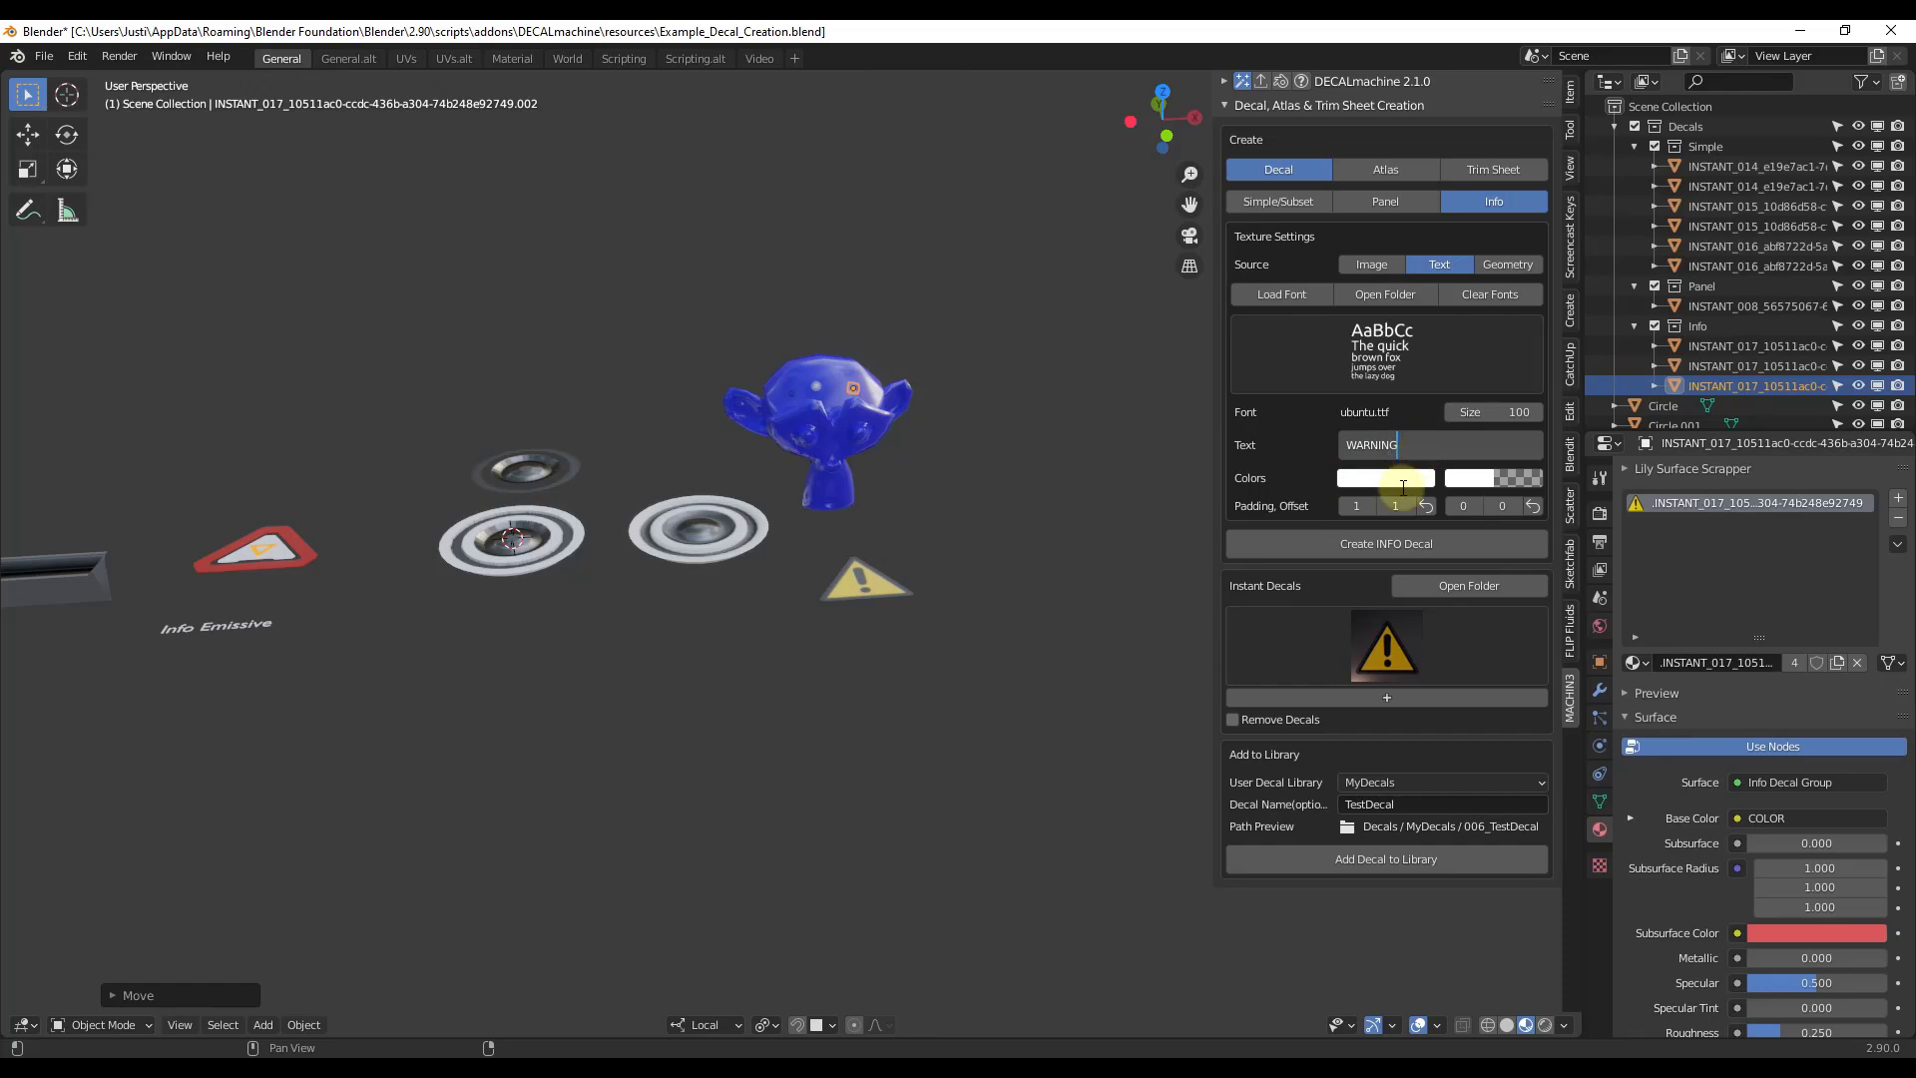
- Create the info decal from the WARNING text, place it on the empty ground beside the yellow warning sign and inspect it up close
click(1393, 548)
click(1383, 547)
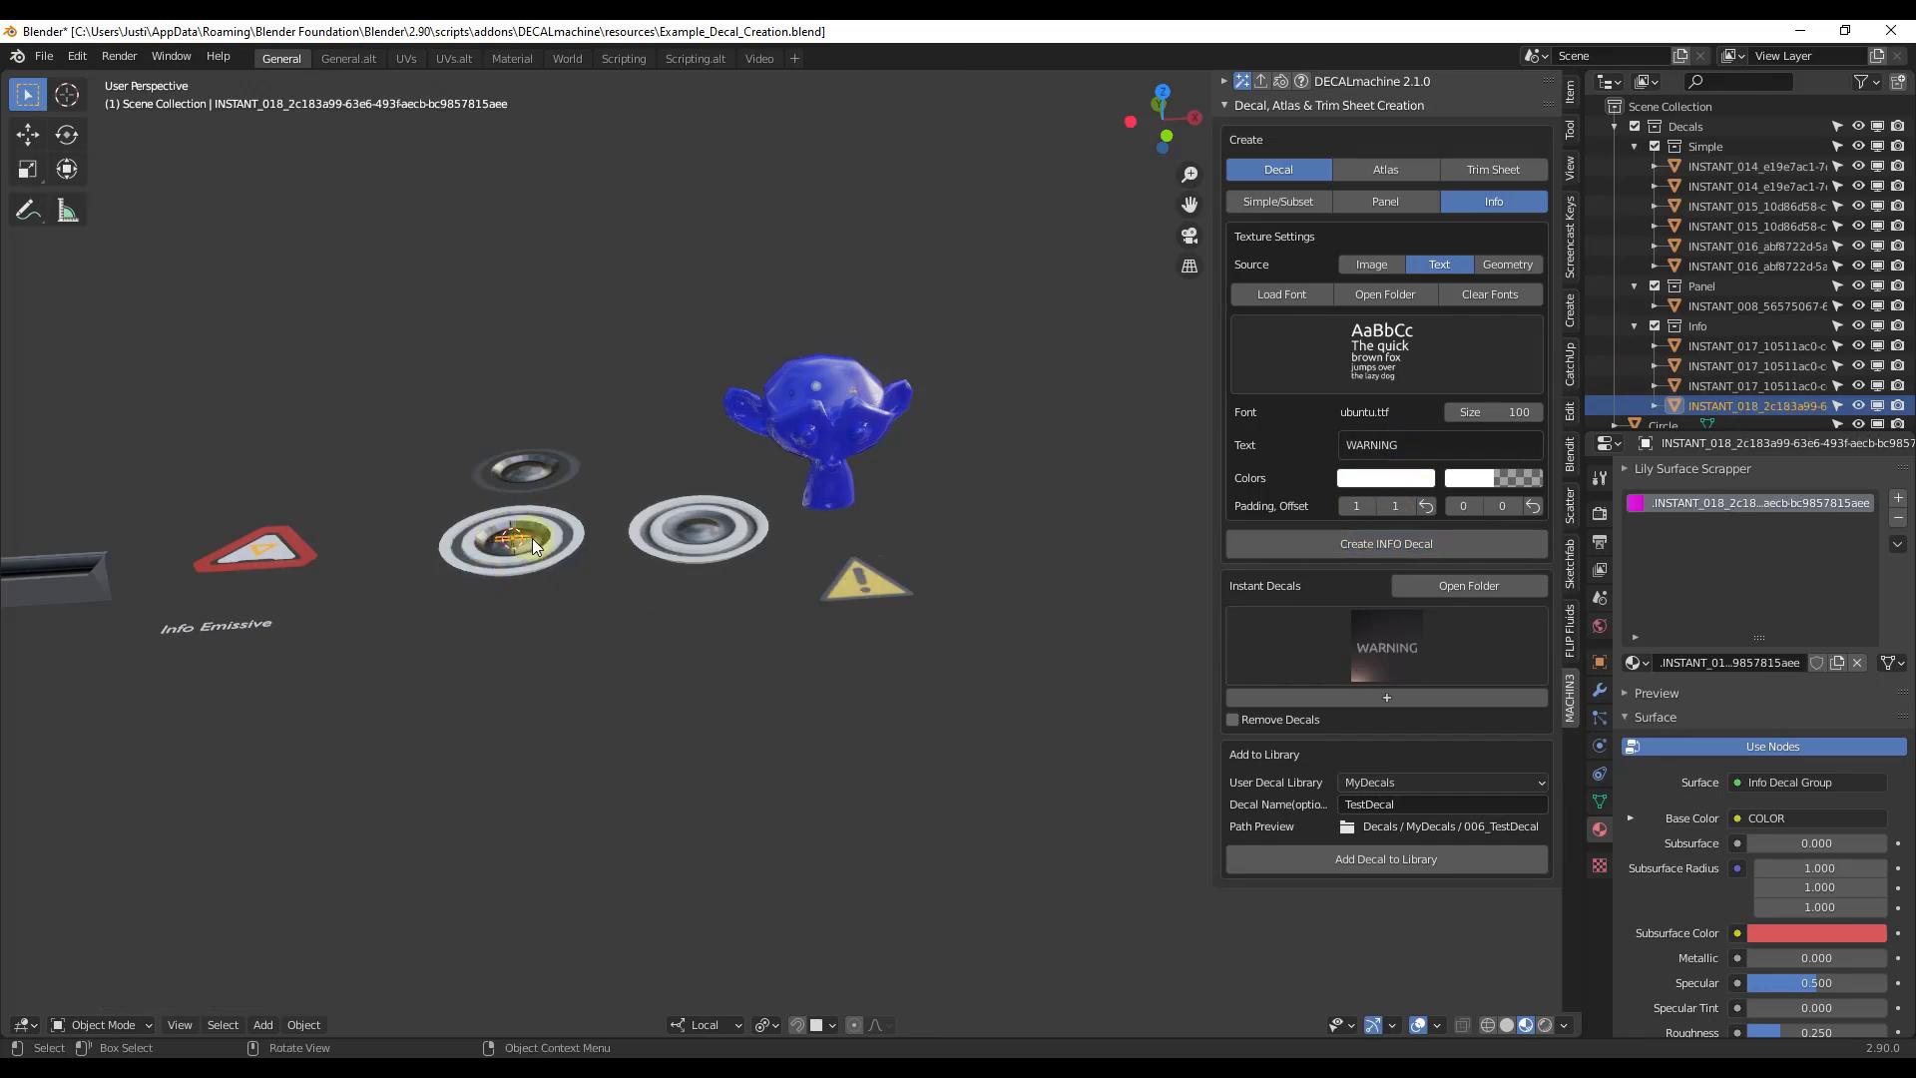
key(g)
click(1050, 578)
key(KP_Decimal)
scroll(918, 608, up, 6)
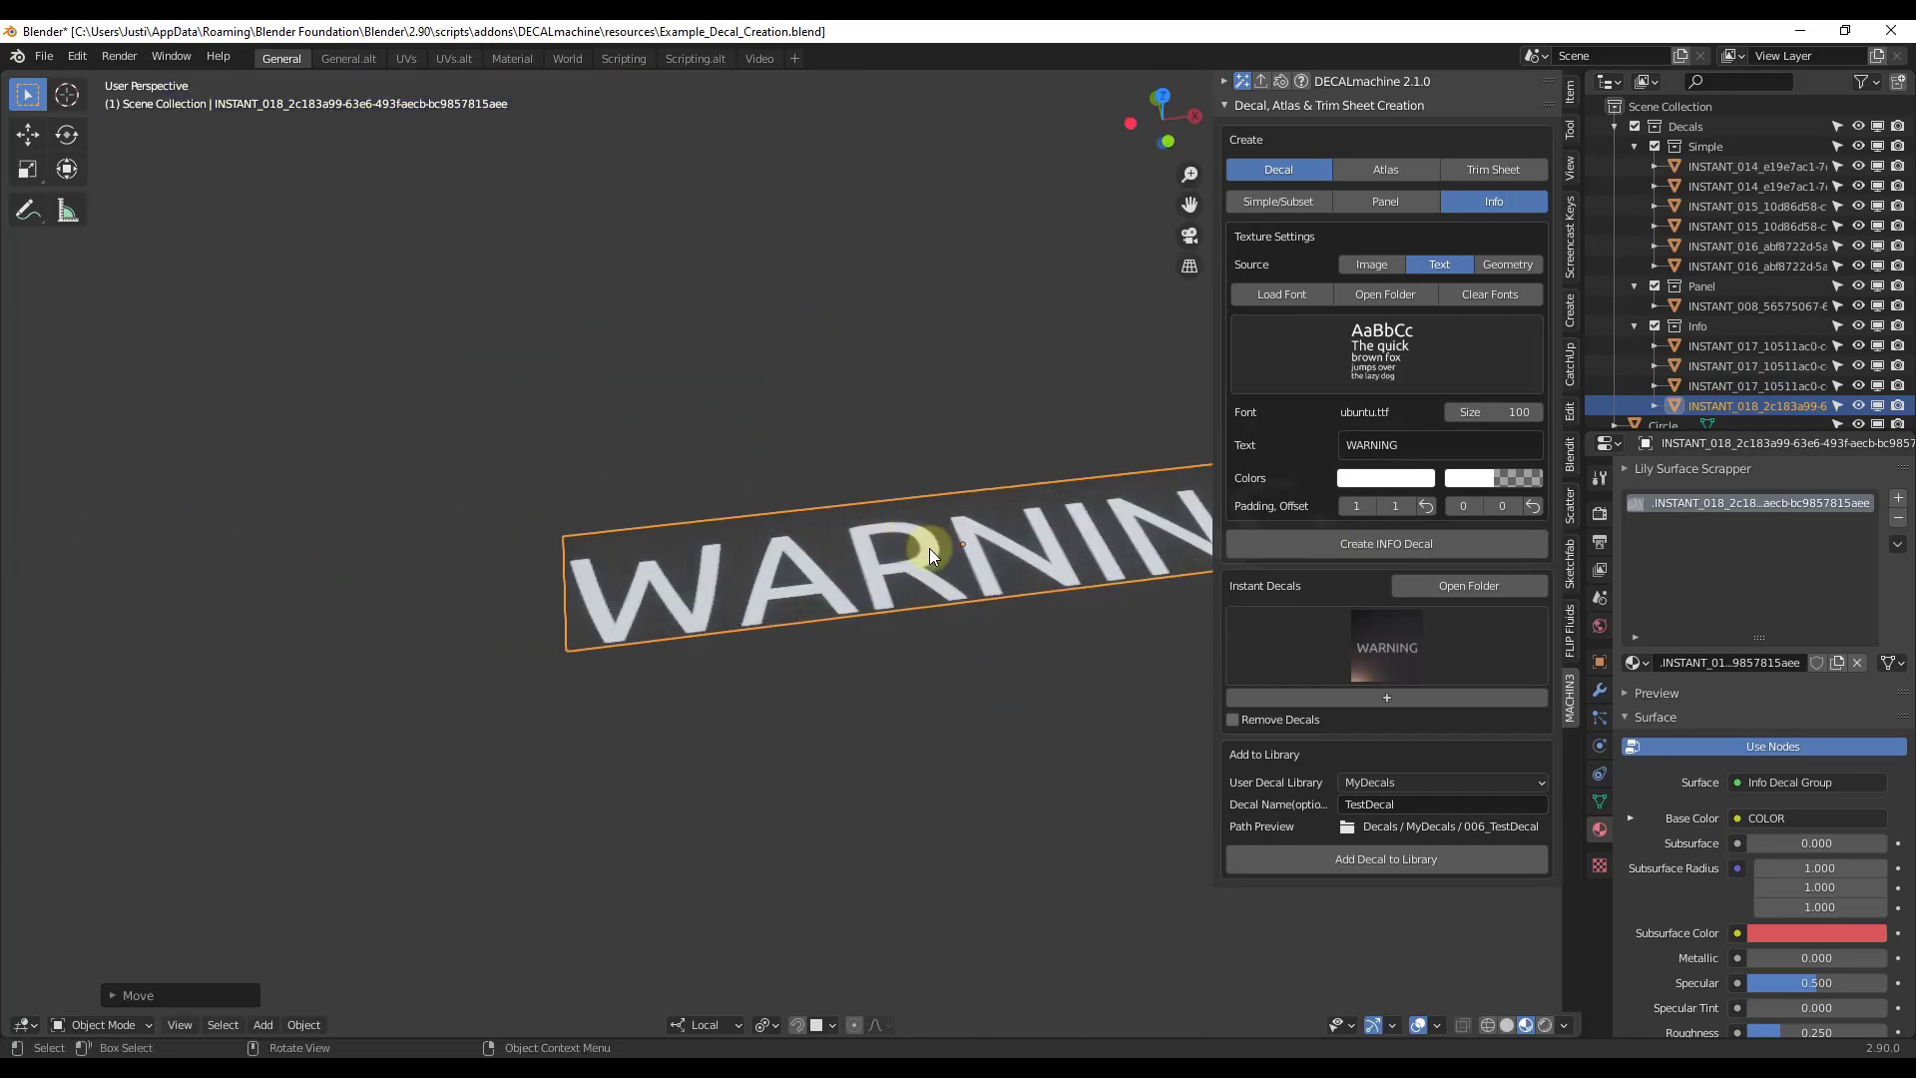
scroll(928, 549, down, 8)
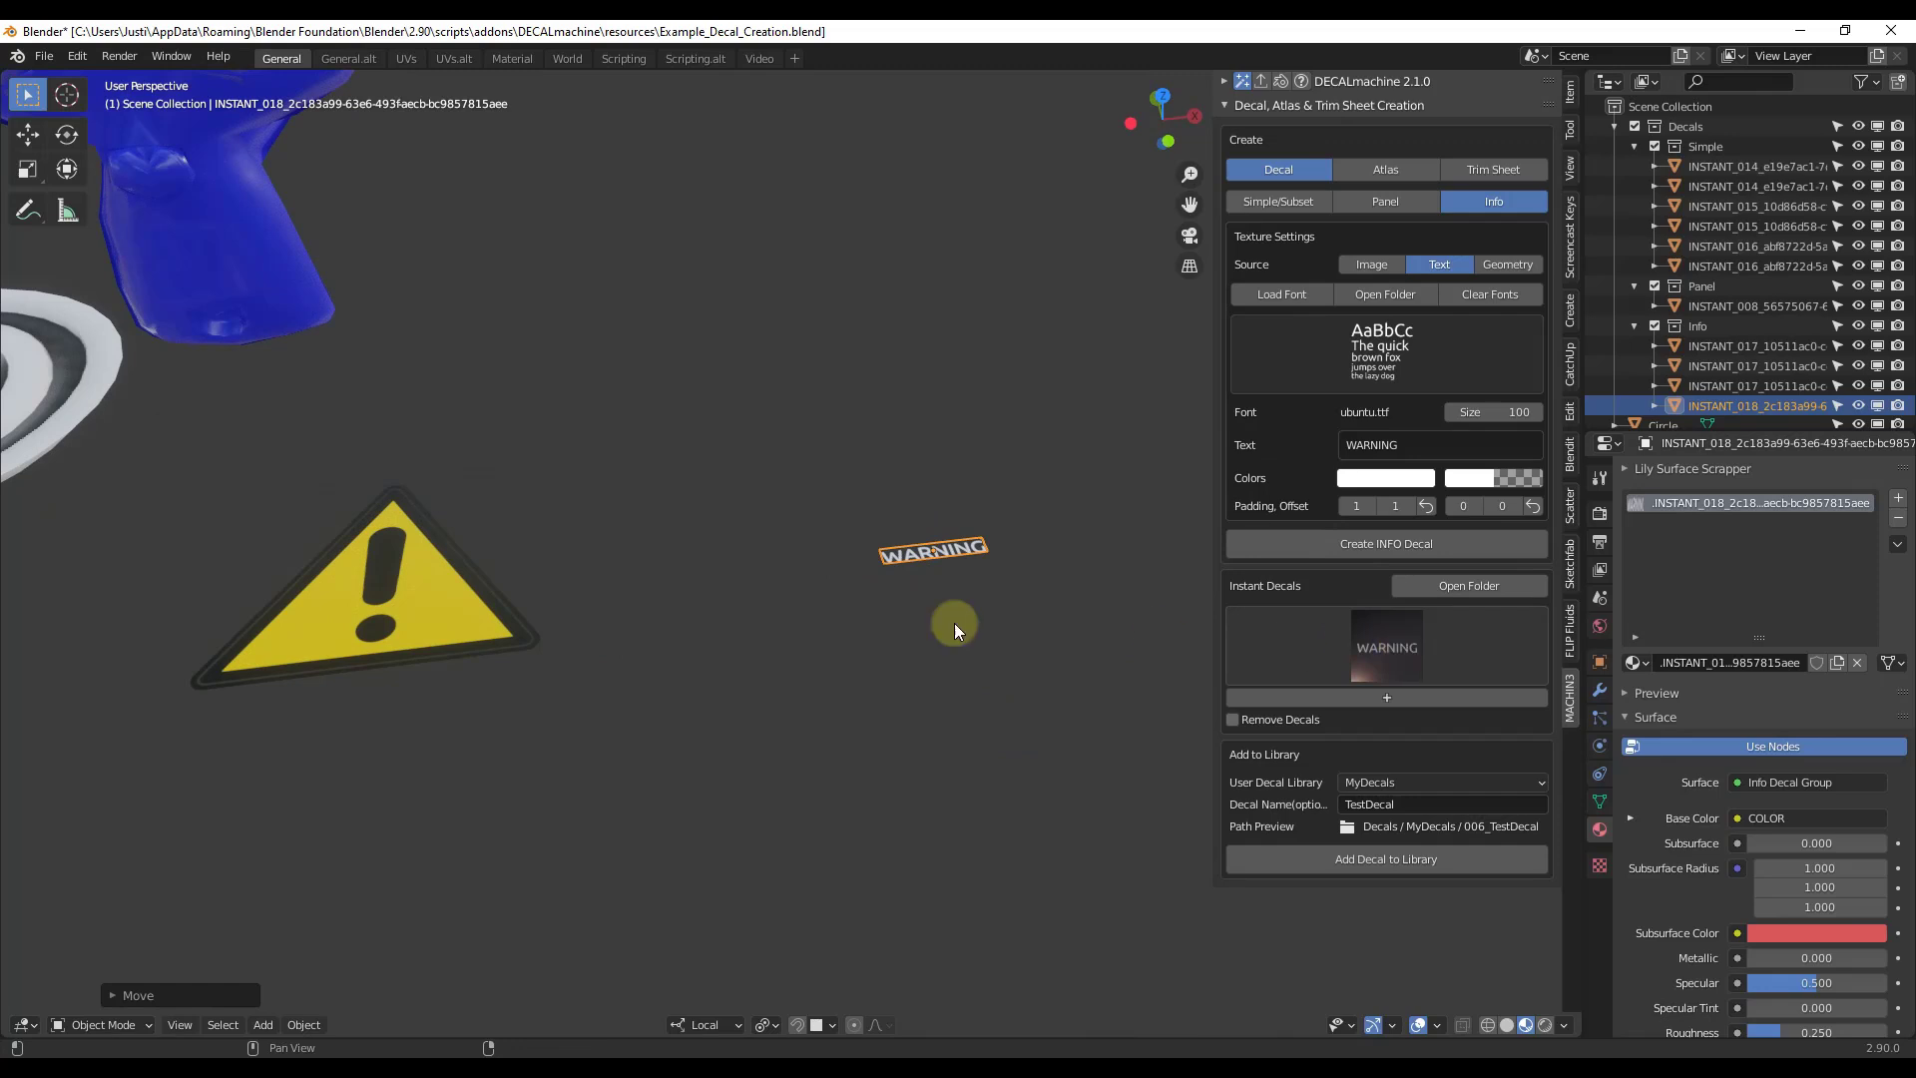
shift+middle_drag(1161, 637, 589, 473)
scroll(588, 473, down, 3)
scroll(697, 471, up, 3)
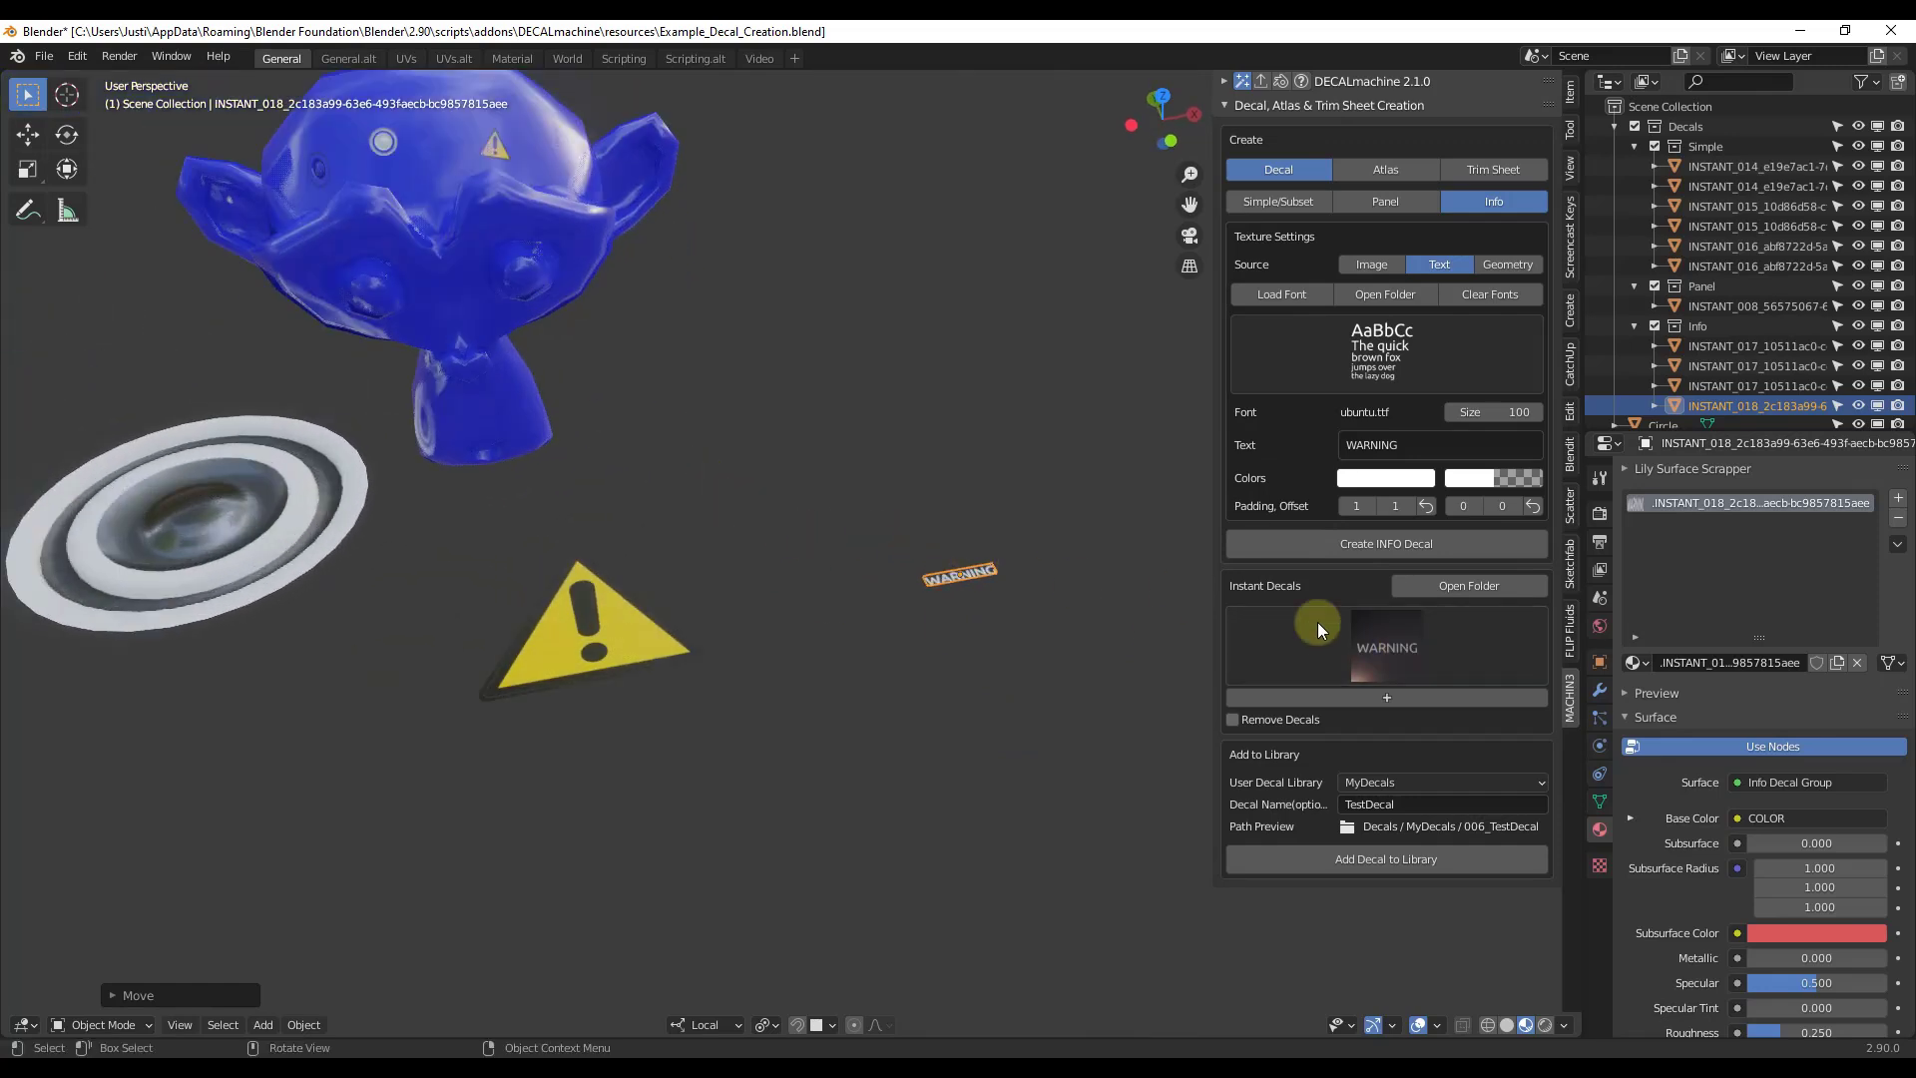
- Insert another instance of the WARNING text decal and snap it onto the monkey's forehead
click(1375, 637)
click(1002, 892)
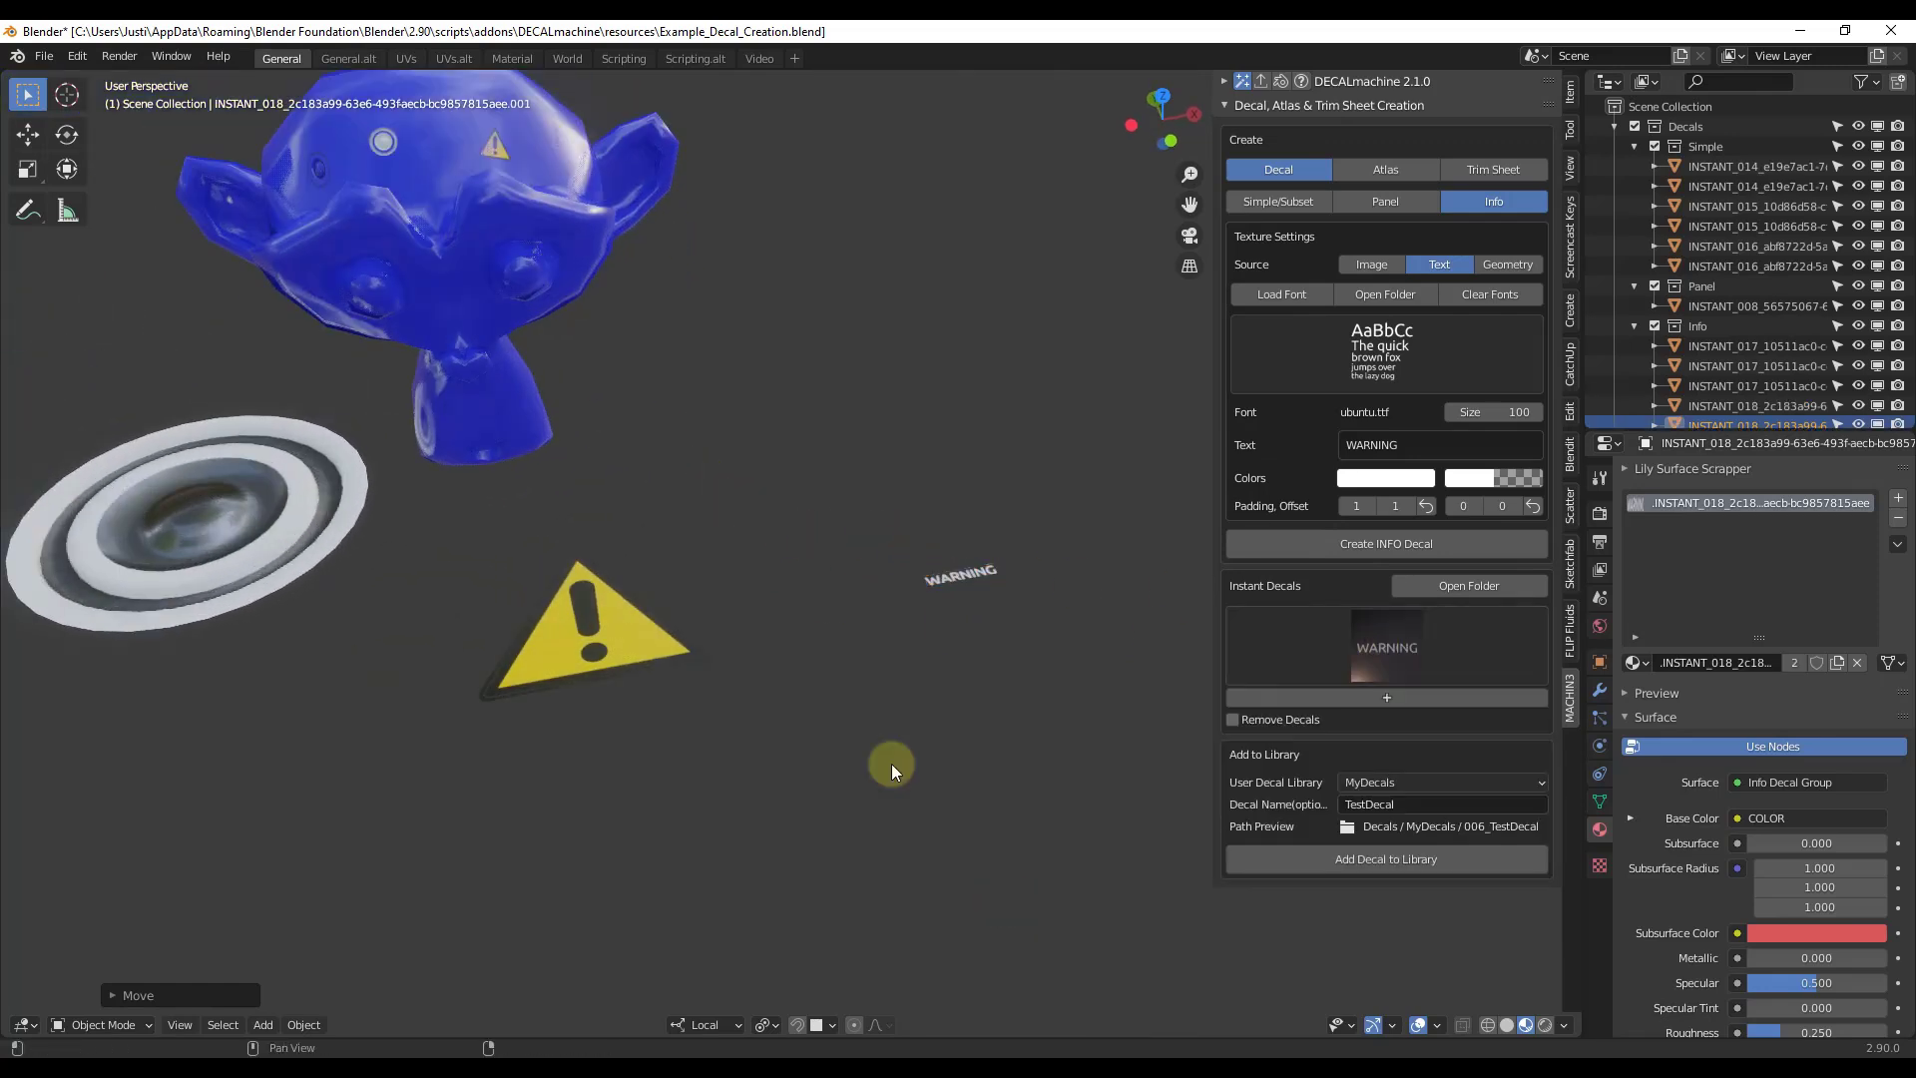
scroll(379, 332, down, 3)
key(g)
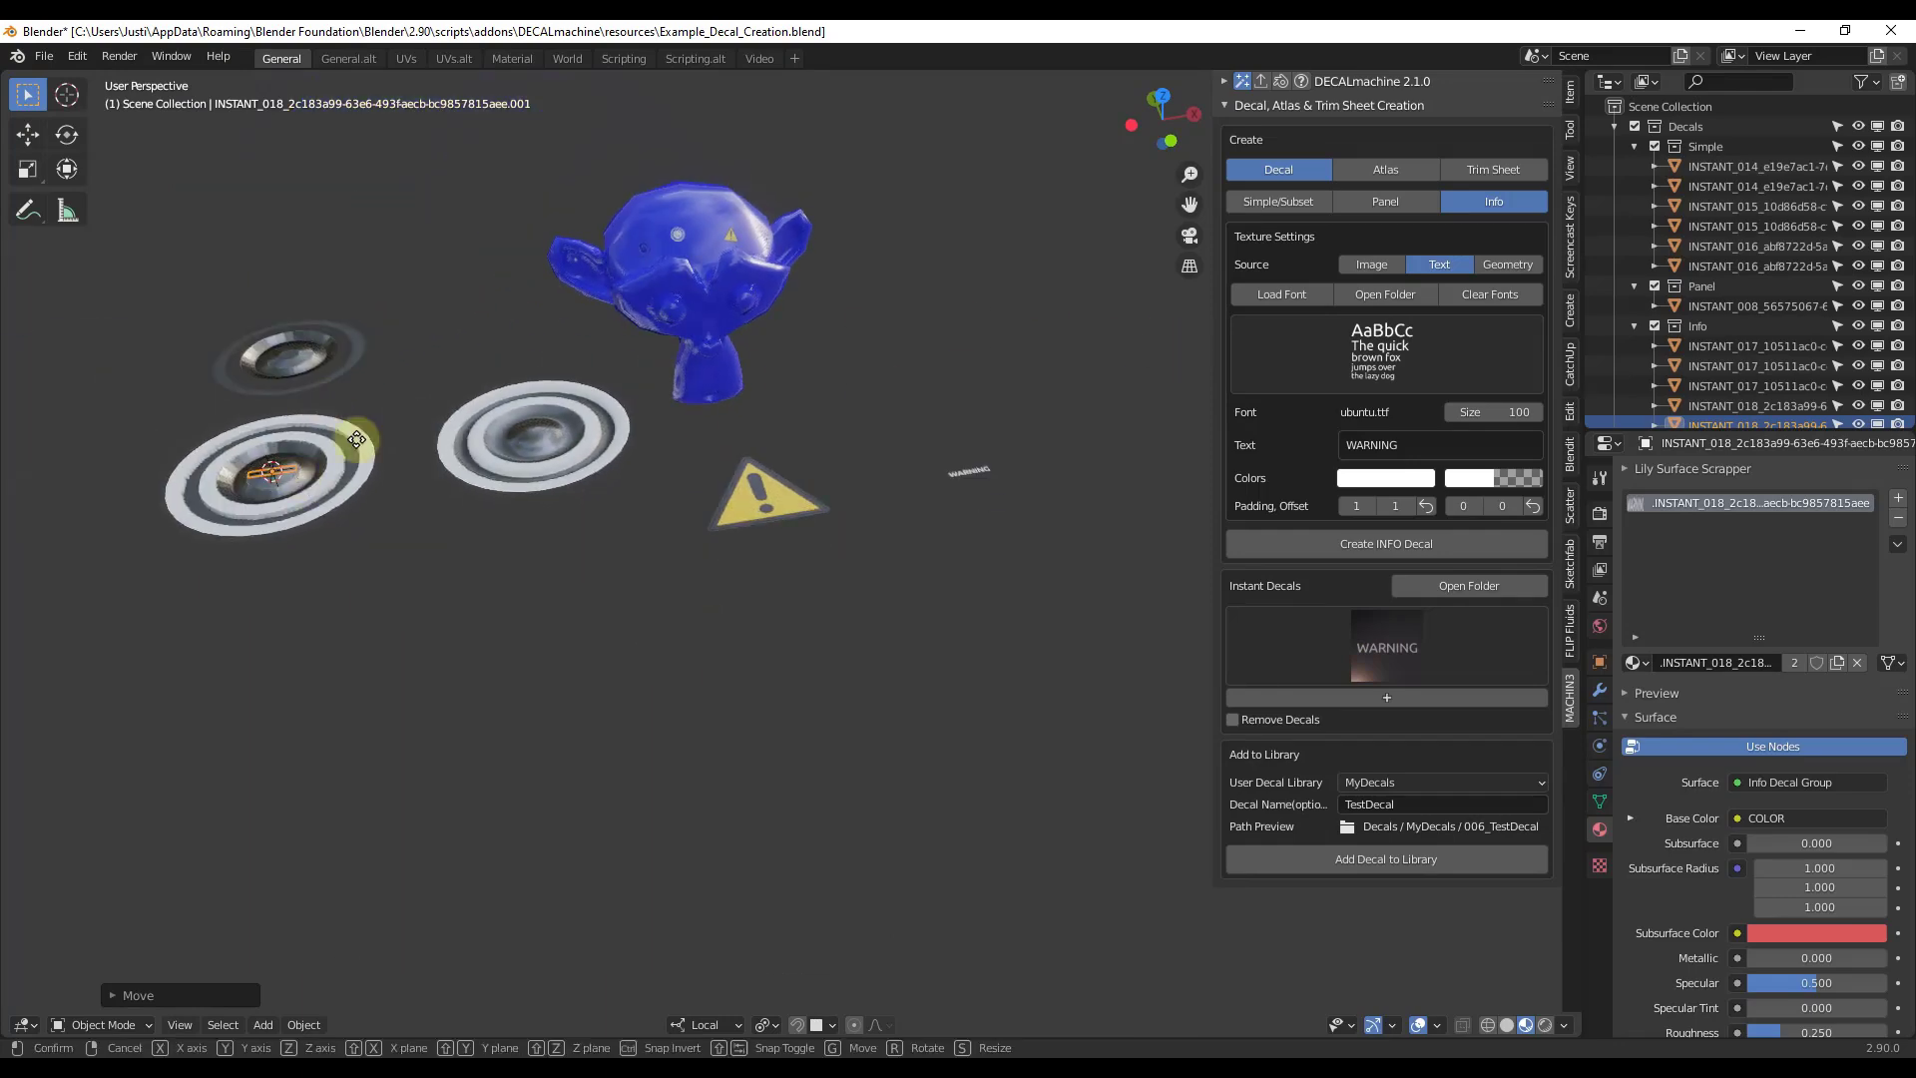
click(708, 208)
- Scale down the WARNING text decal on the monkey's forehead and inspect it from several distances
scroll(742, 224, up, 5)
key(s)
click(712, 225)
scroll(623, 200, up, 5)
middle_drag(926, 84, 603, 329)
scroll(736, 267, down, 3)
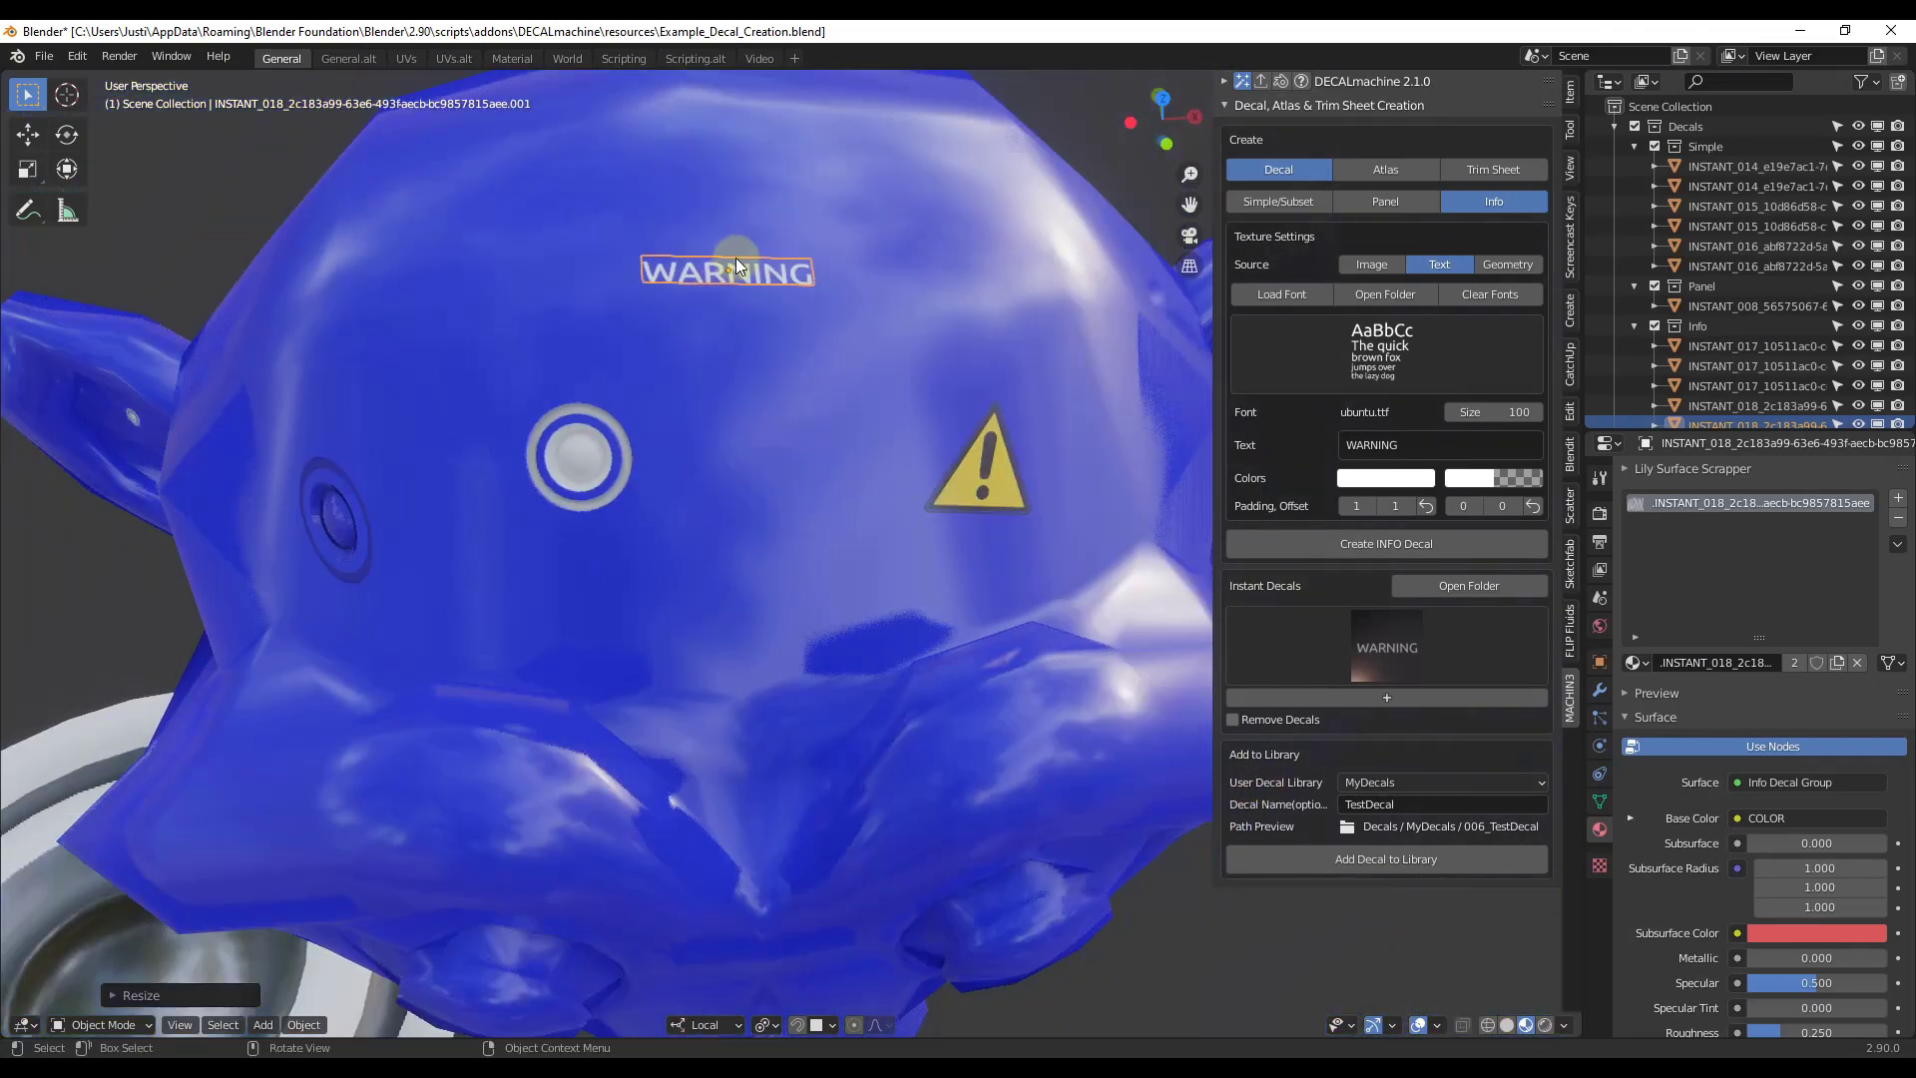
scroll(738, 263, down, 3)
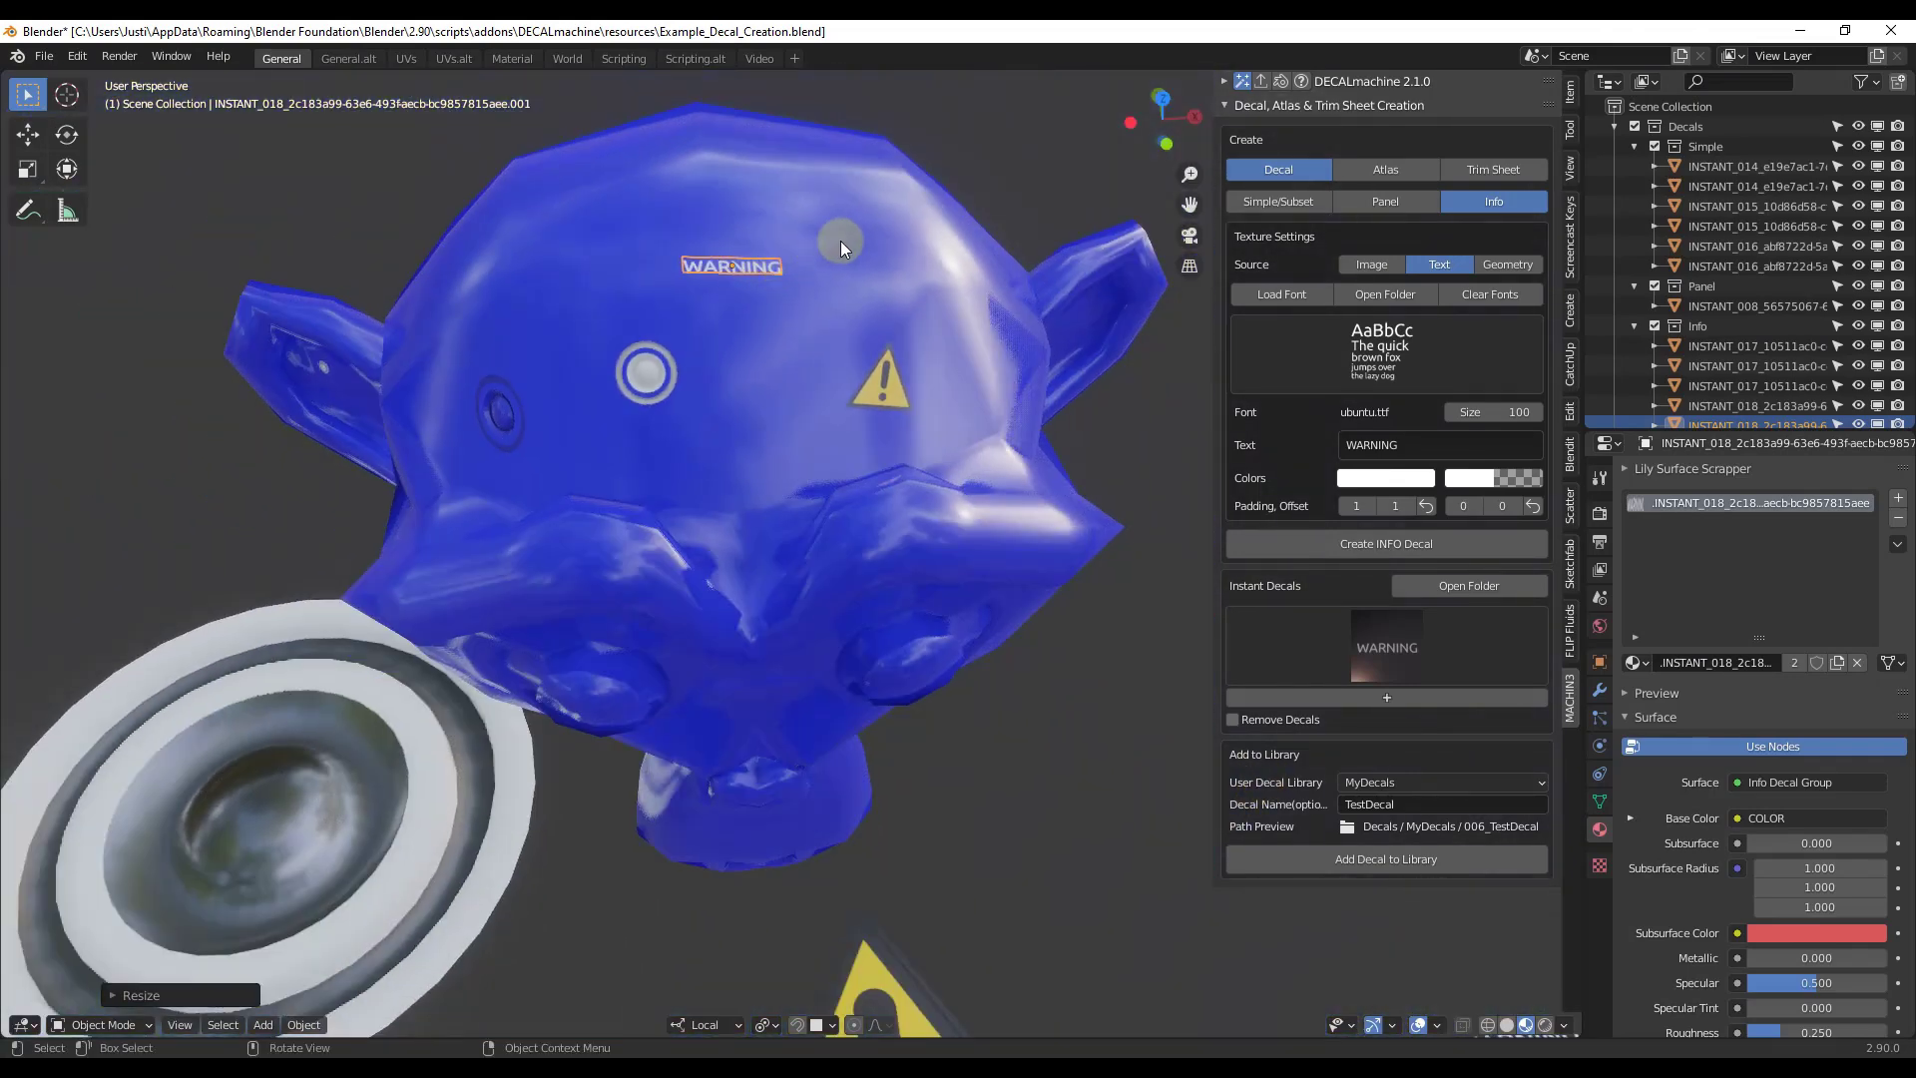
scroll(829, 250, down, 5)
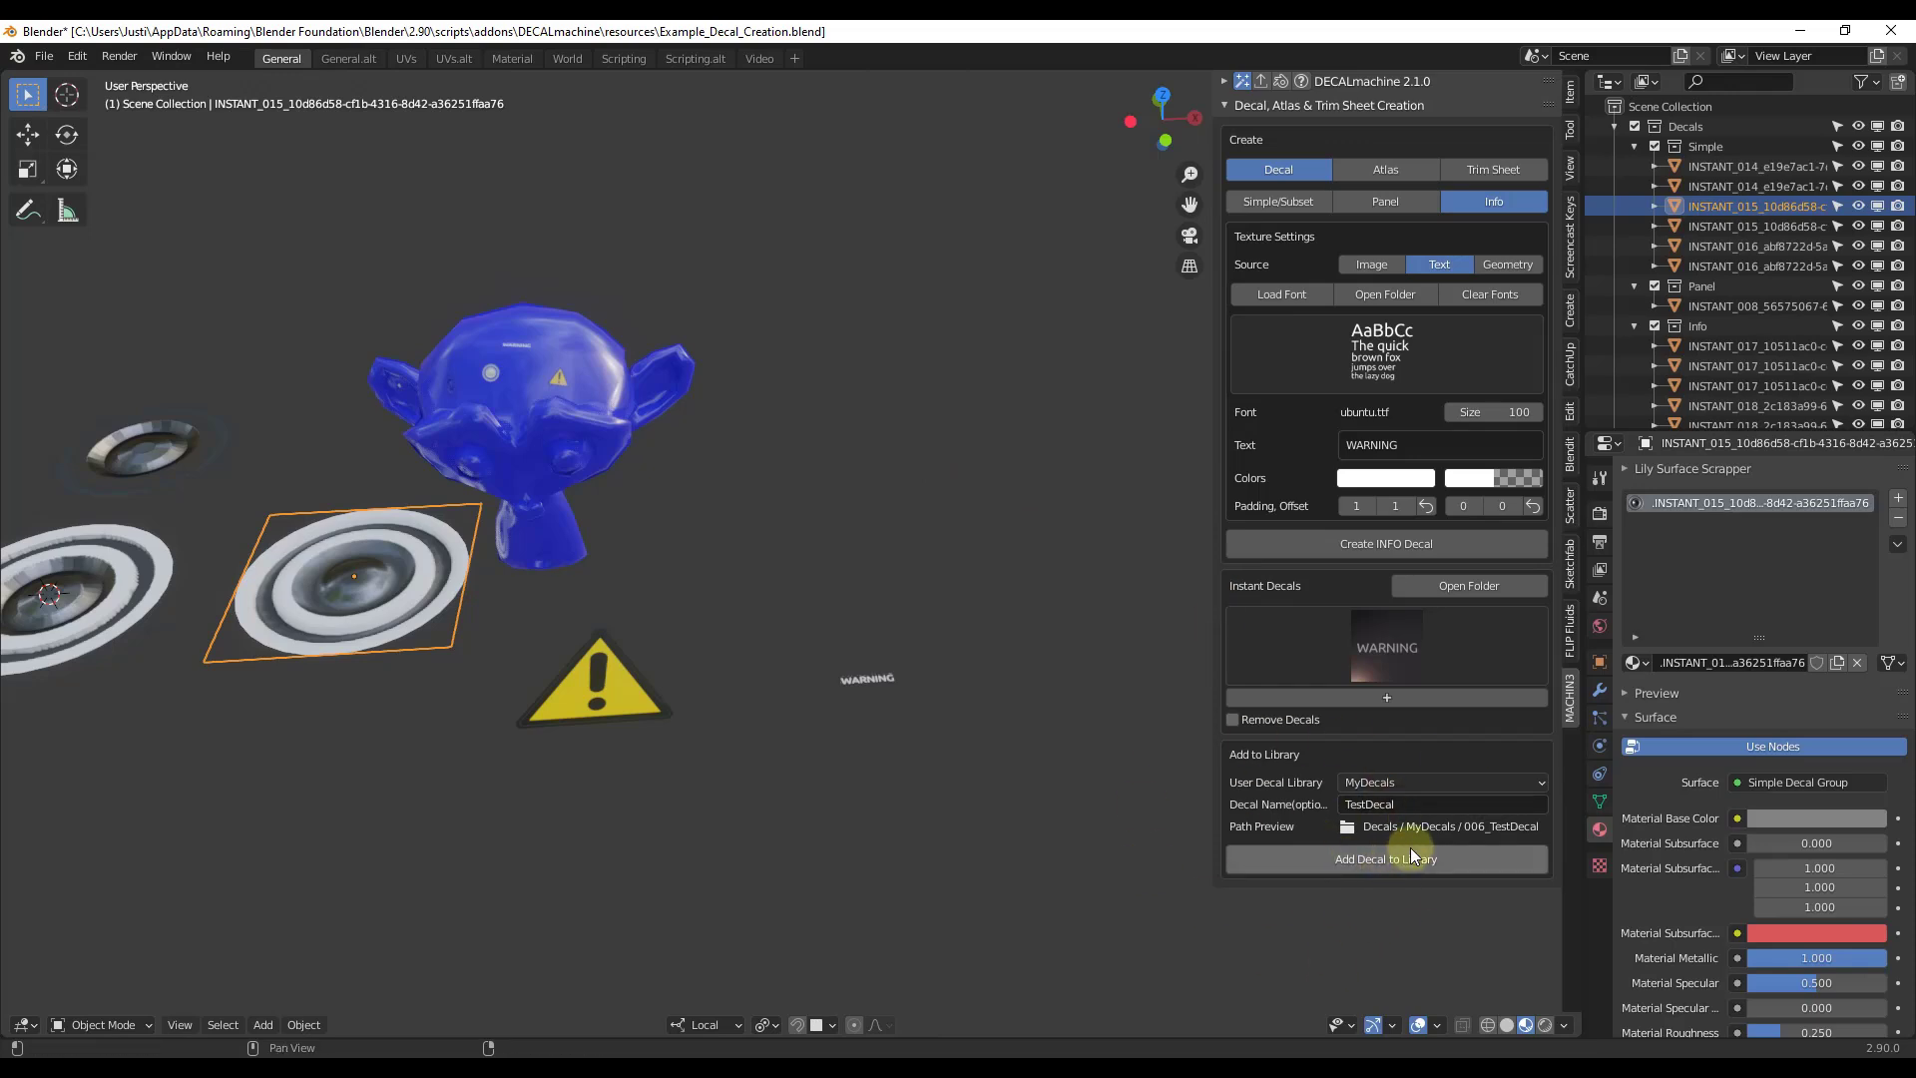
- Add a mesh plane and move it about 9 m along its local X axis, onto the empty ground beyond the WARNING text decal
middle_drag(960, 895, 660, 654)
scroll(497, 677, down, 3)
scroll(506, 680, up, 5)
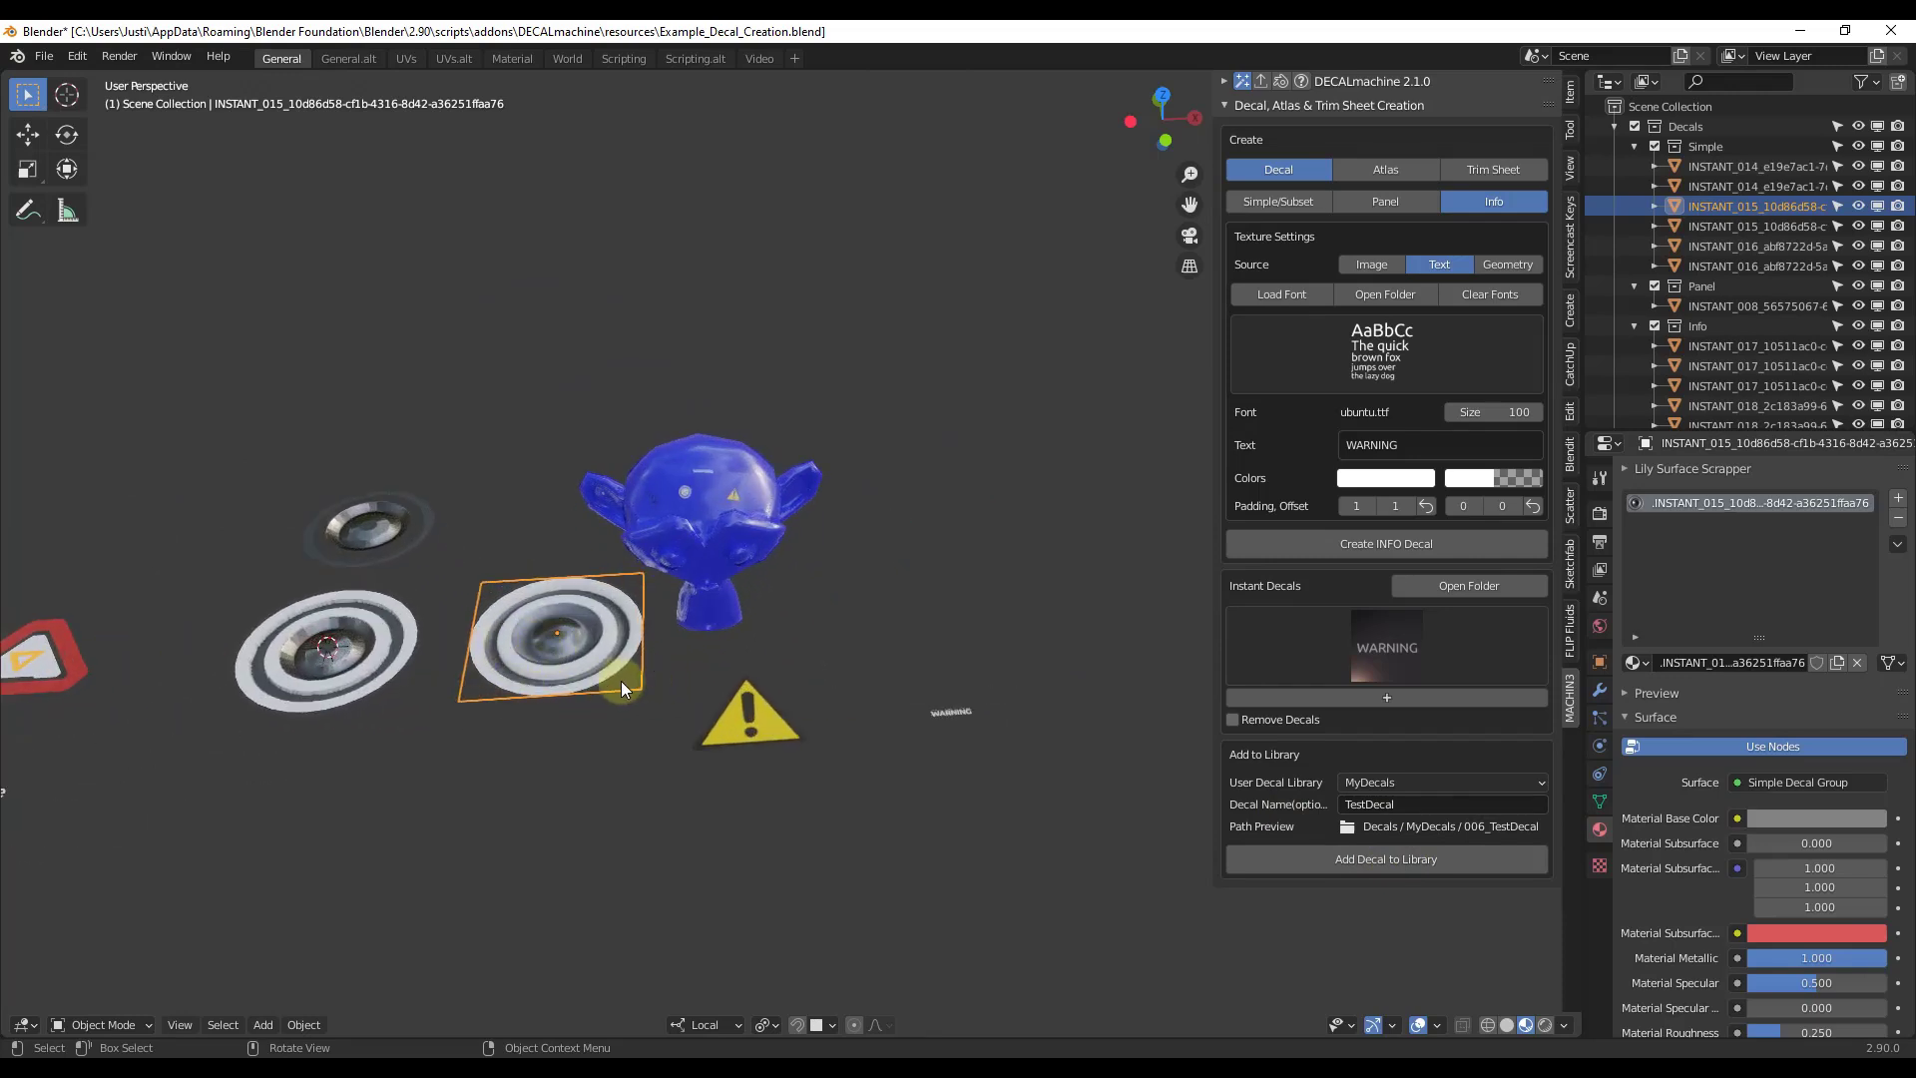
key(shift+a)
mouse_move(618, 637)
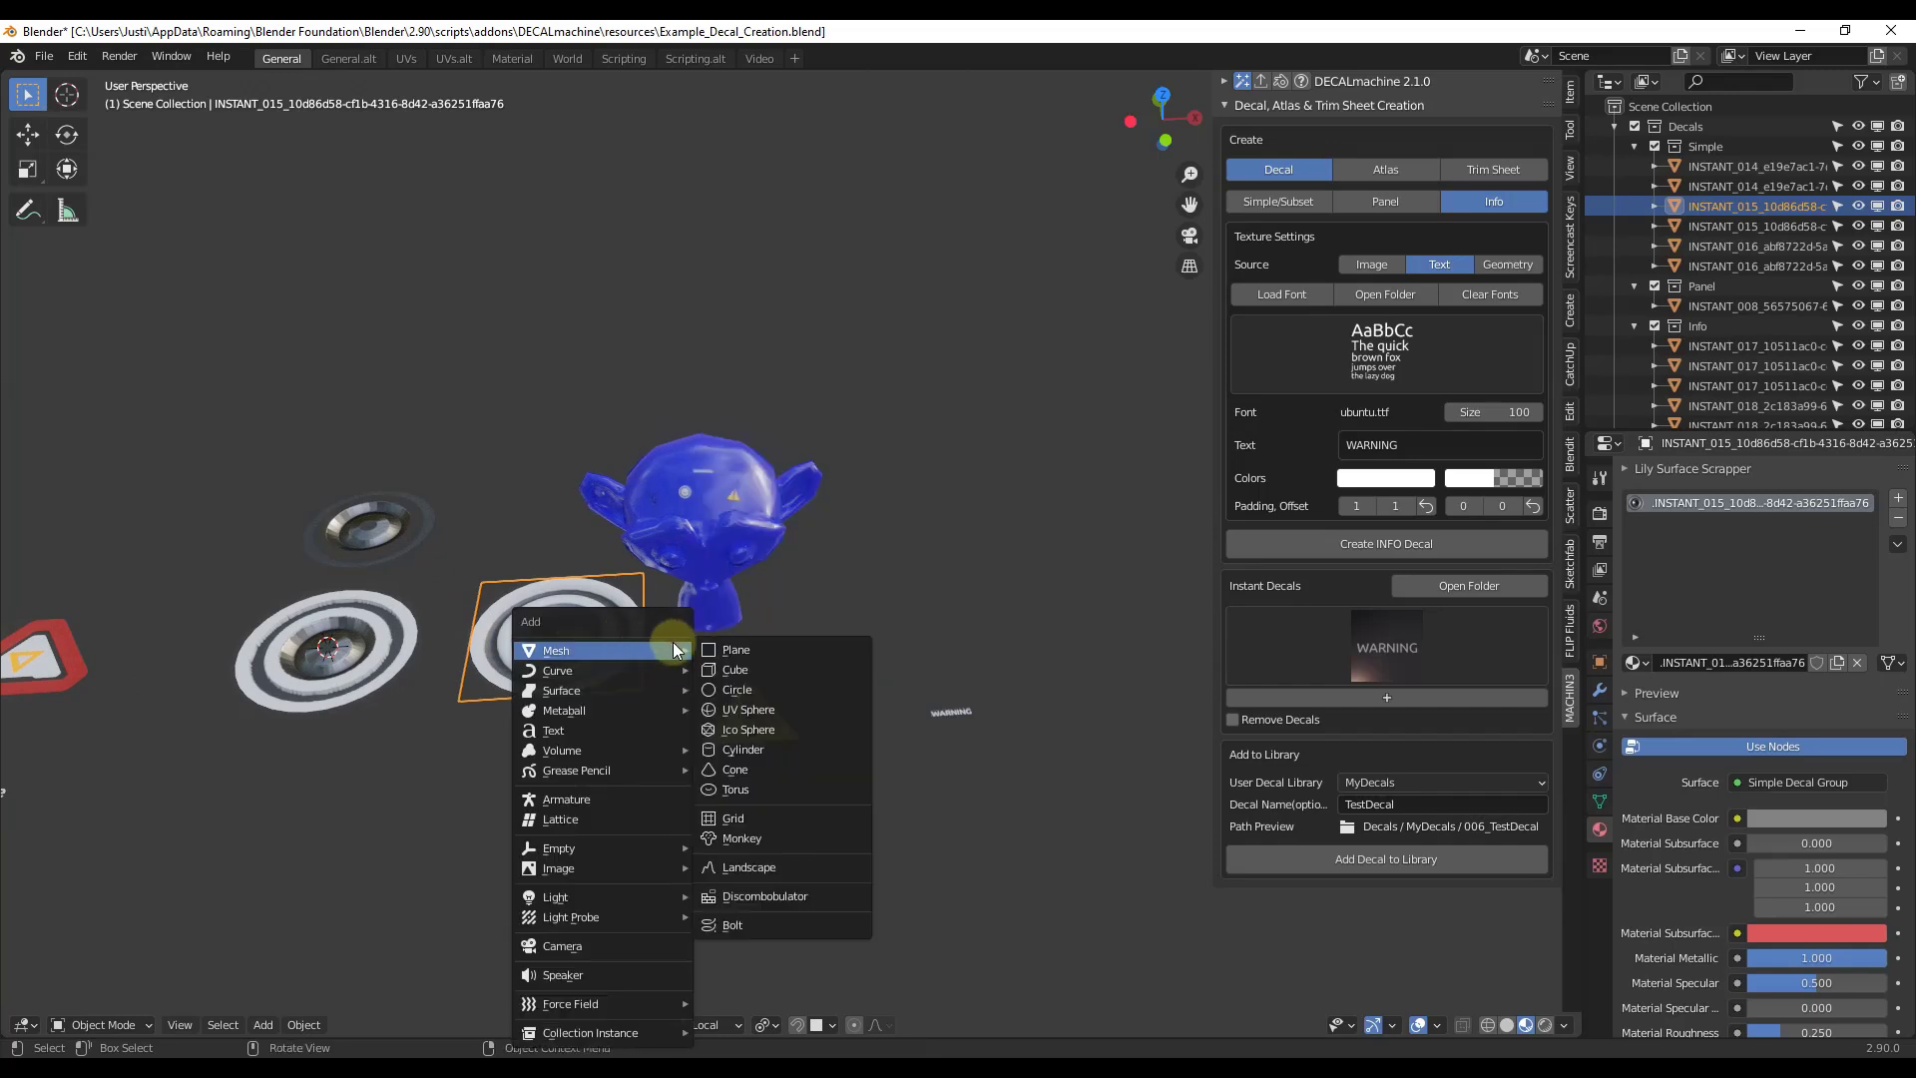
click(745, 649)
key(g)
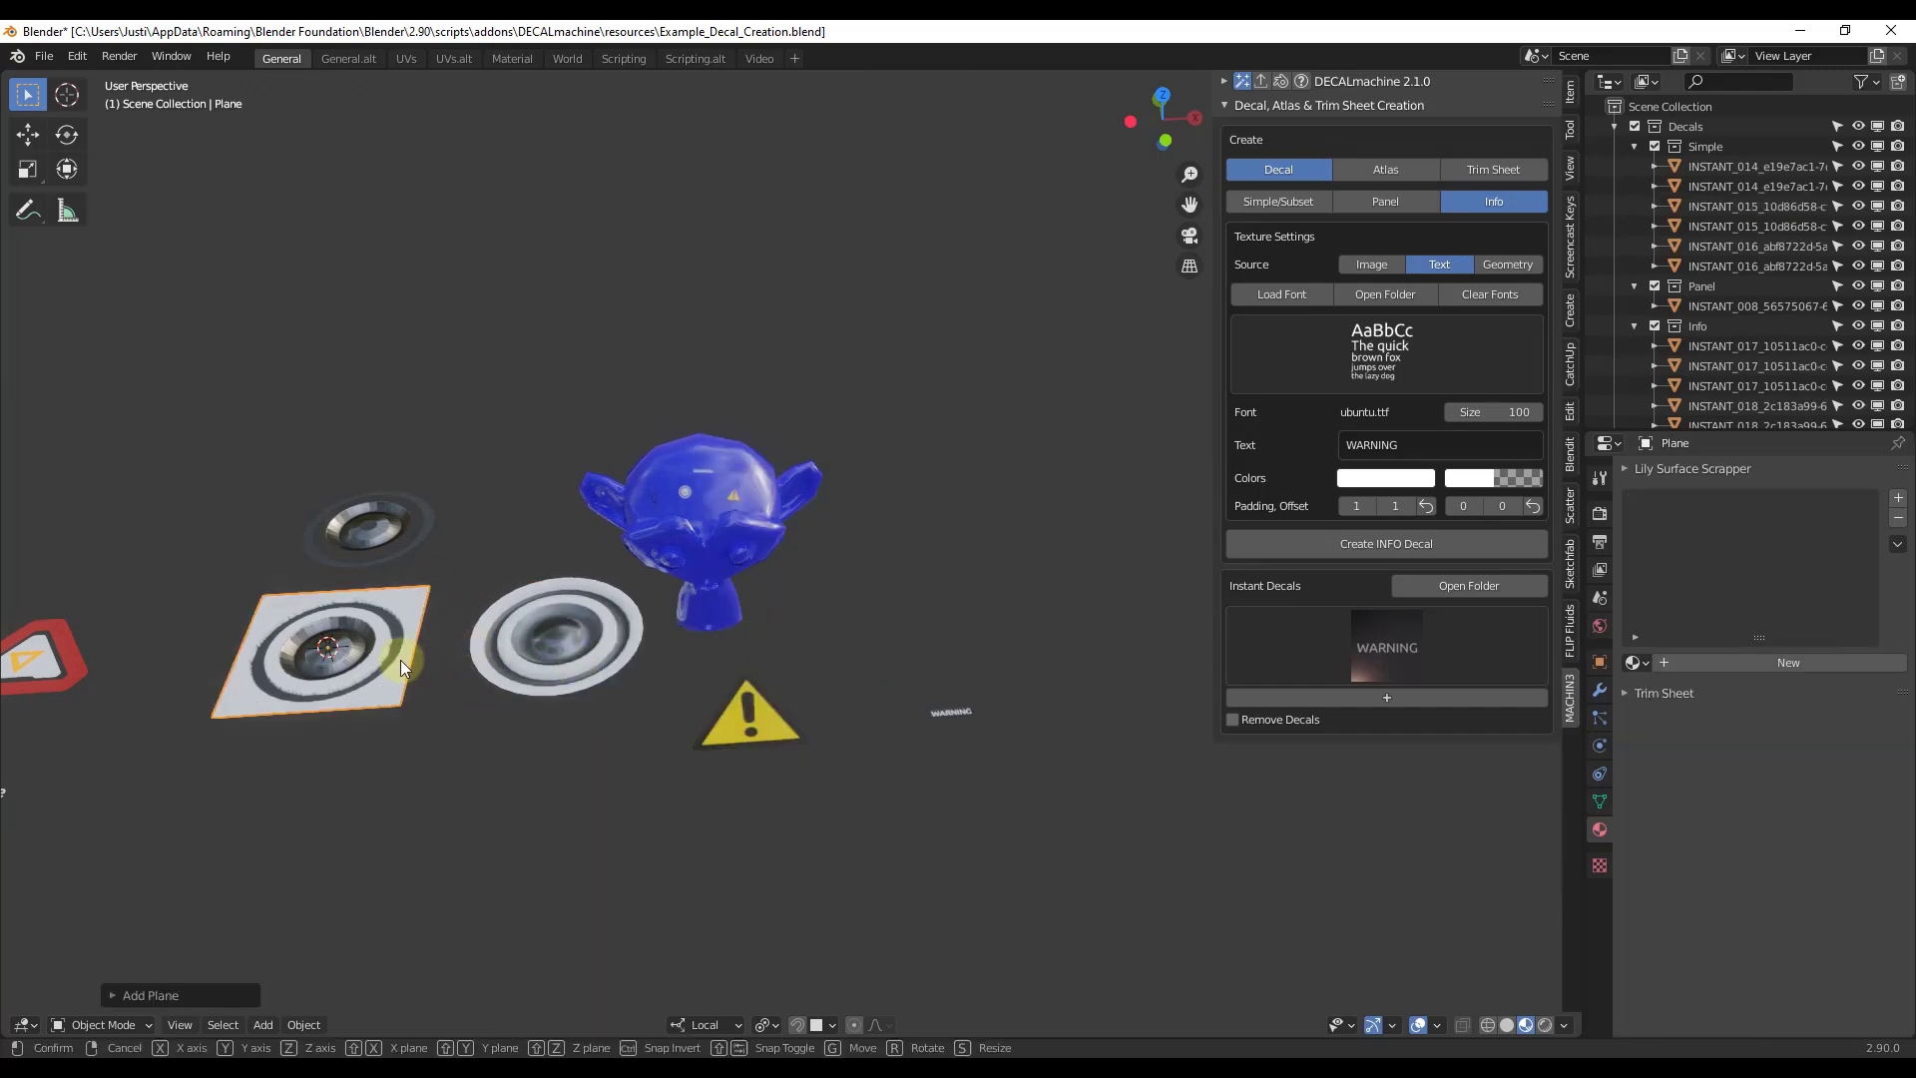
key(x)
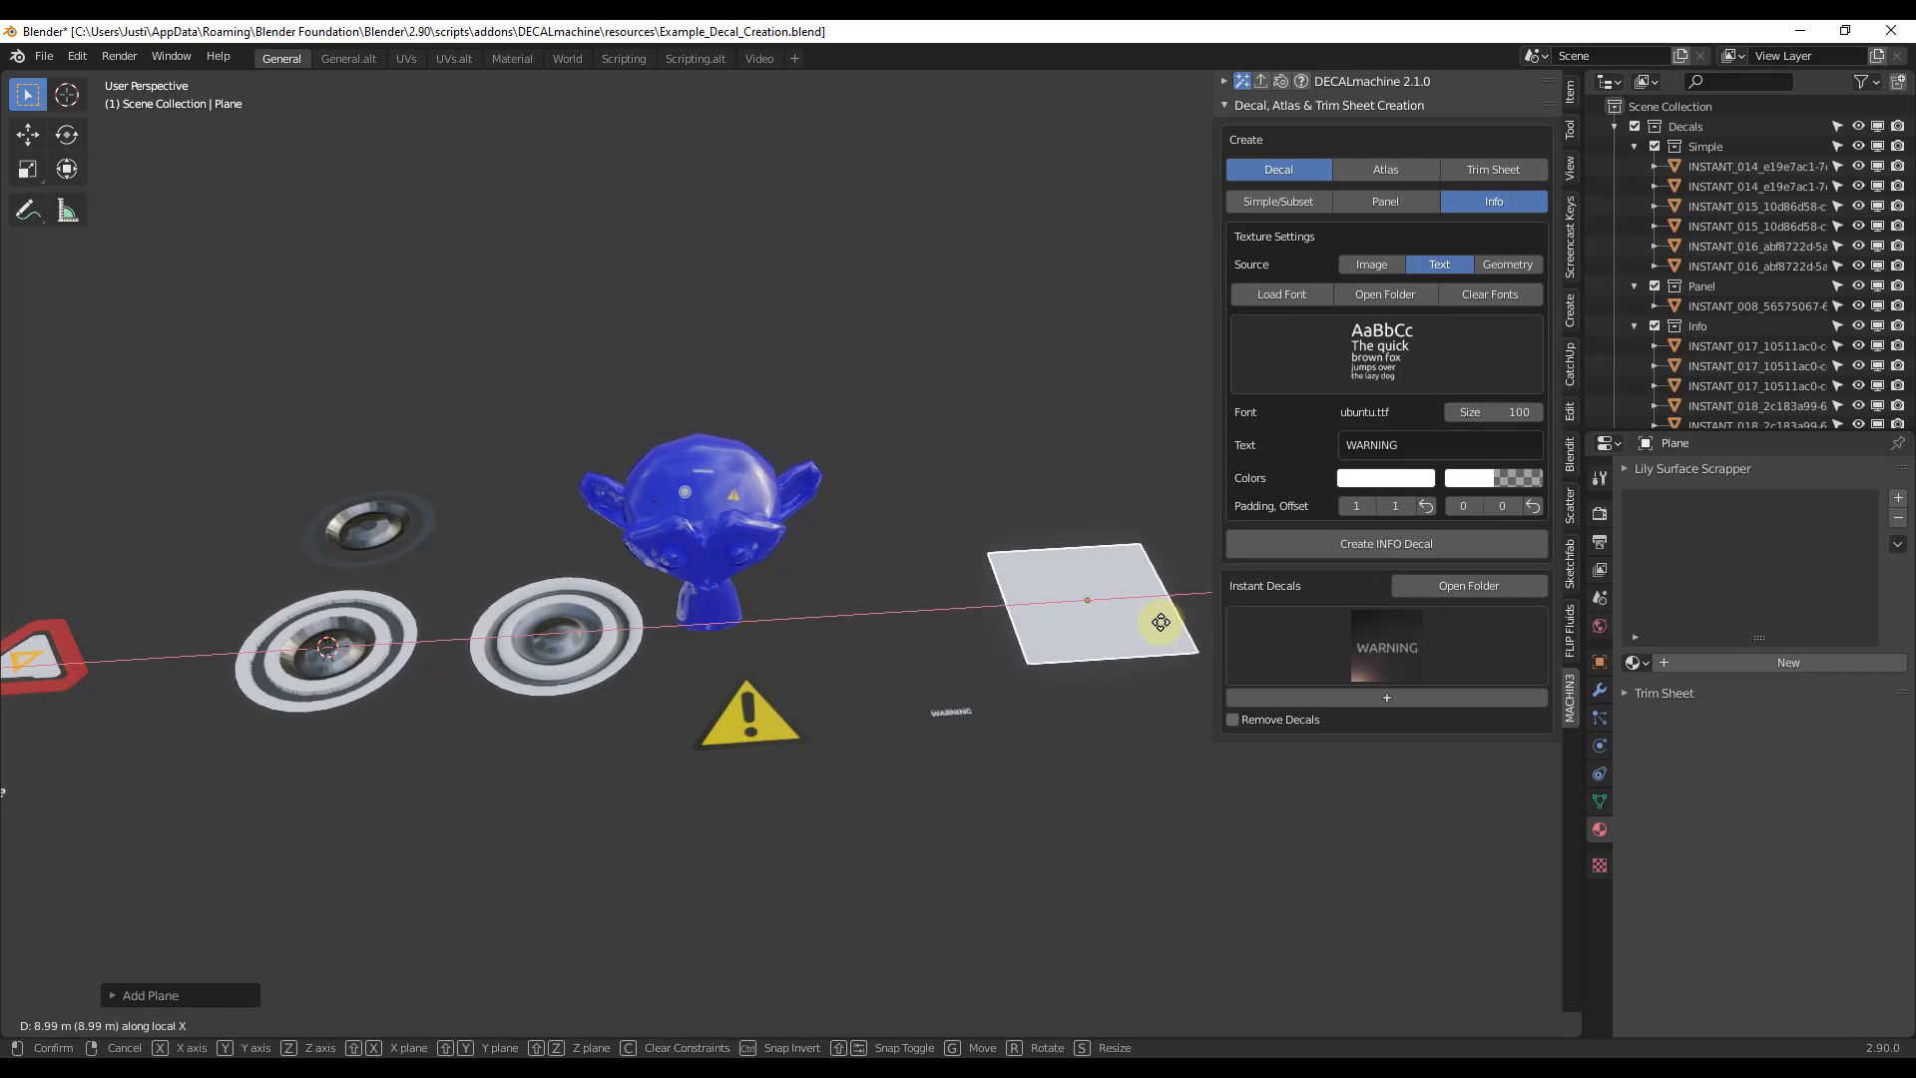
click(1152, 621)
key(KP_Decimal)
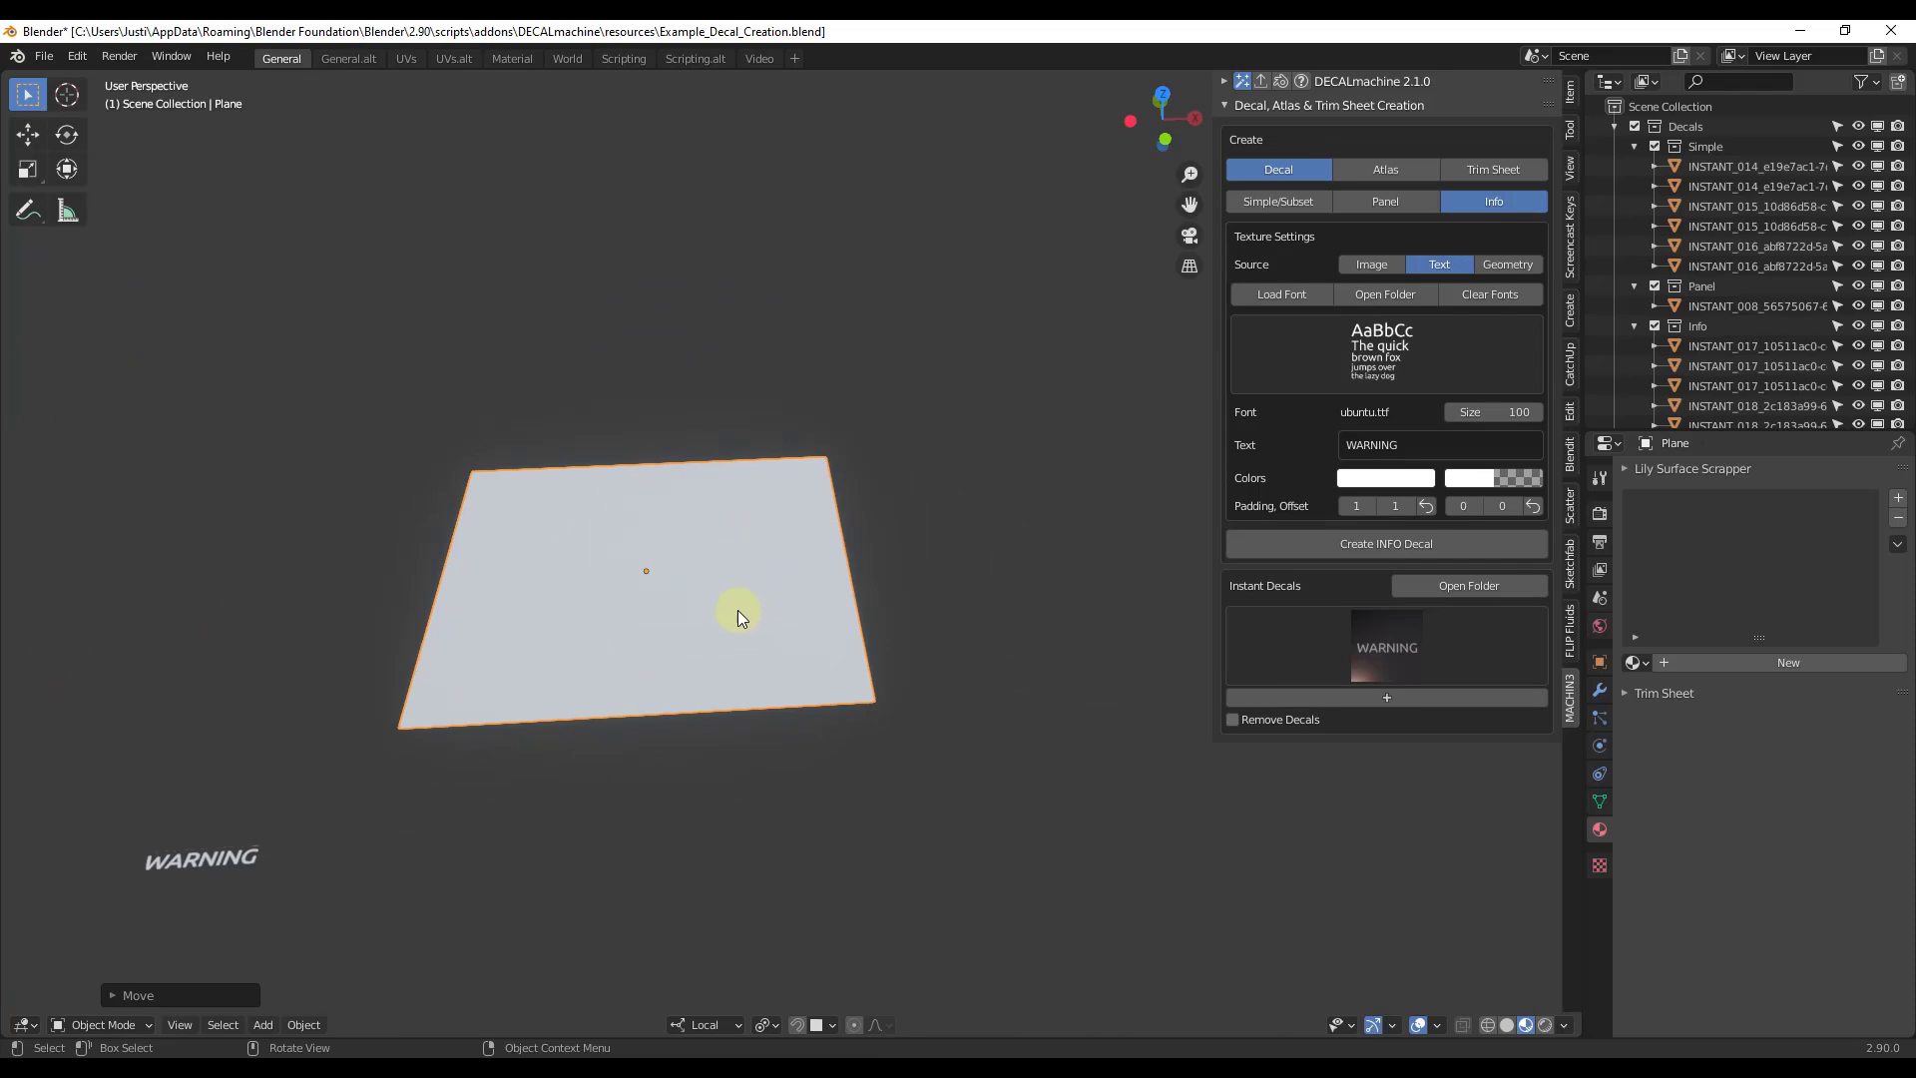
- Form a recess in the plane by insetting its face about 0.25, extruding it downward and scaling the floor to about 0.70
key(Tab)
key(i)
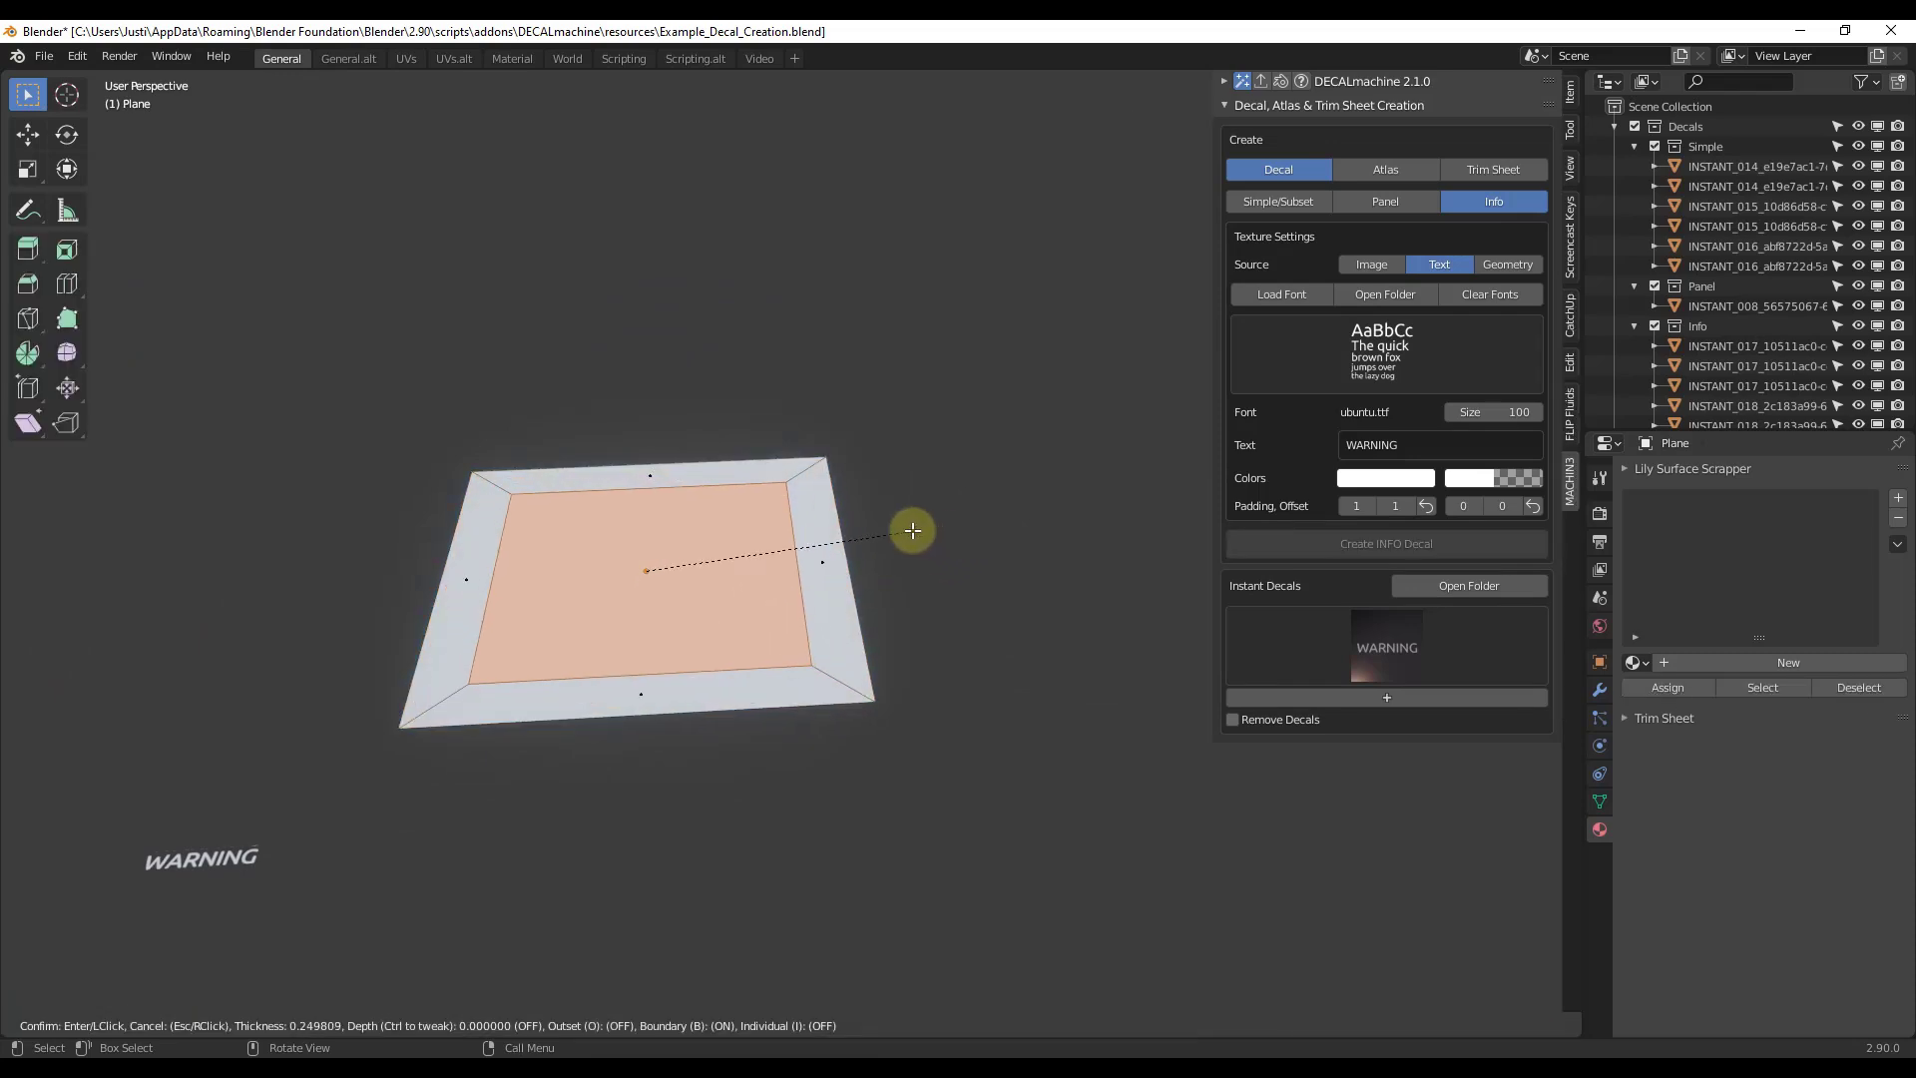
click(911, 531)
key(s)
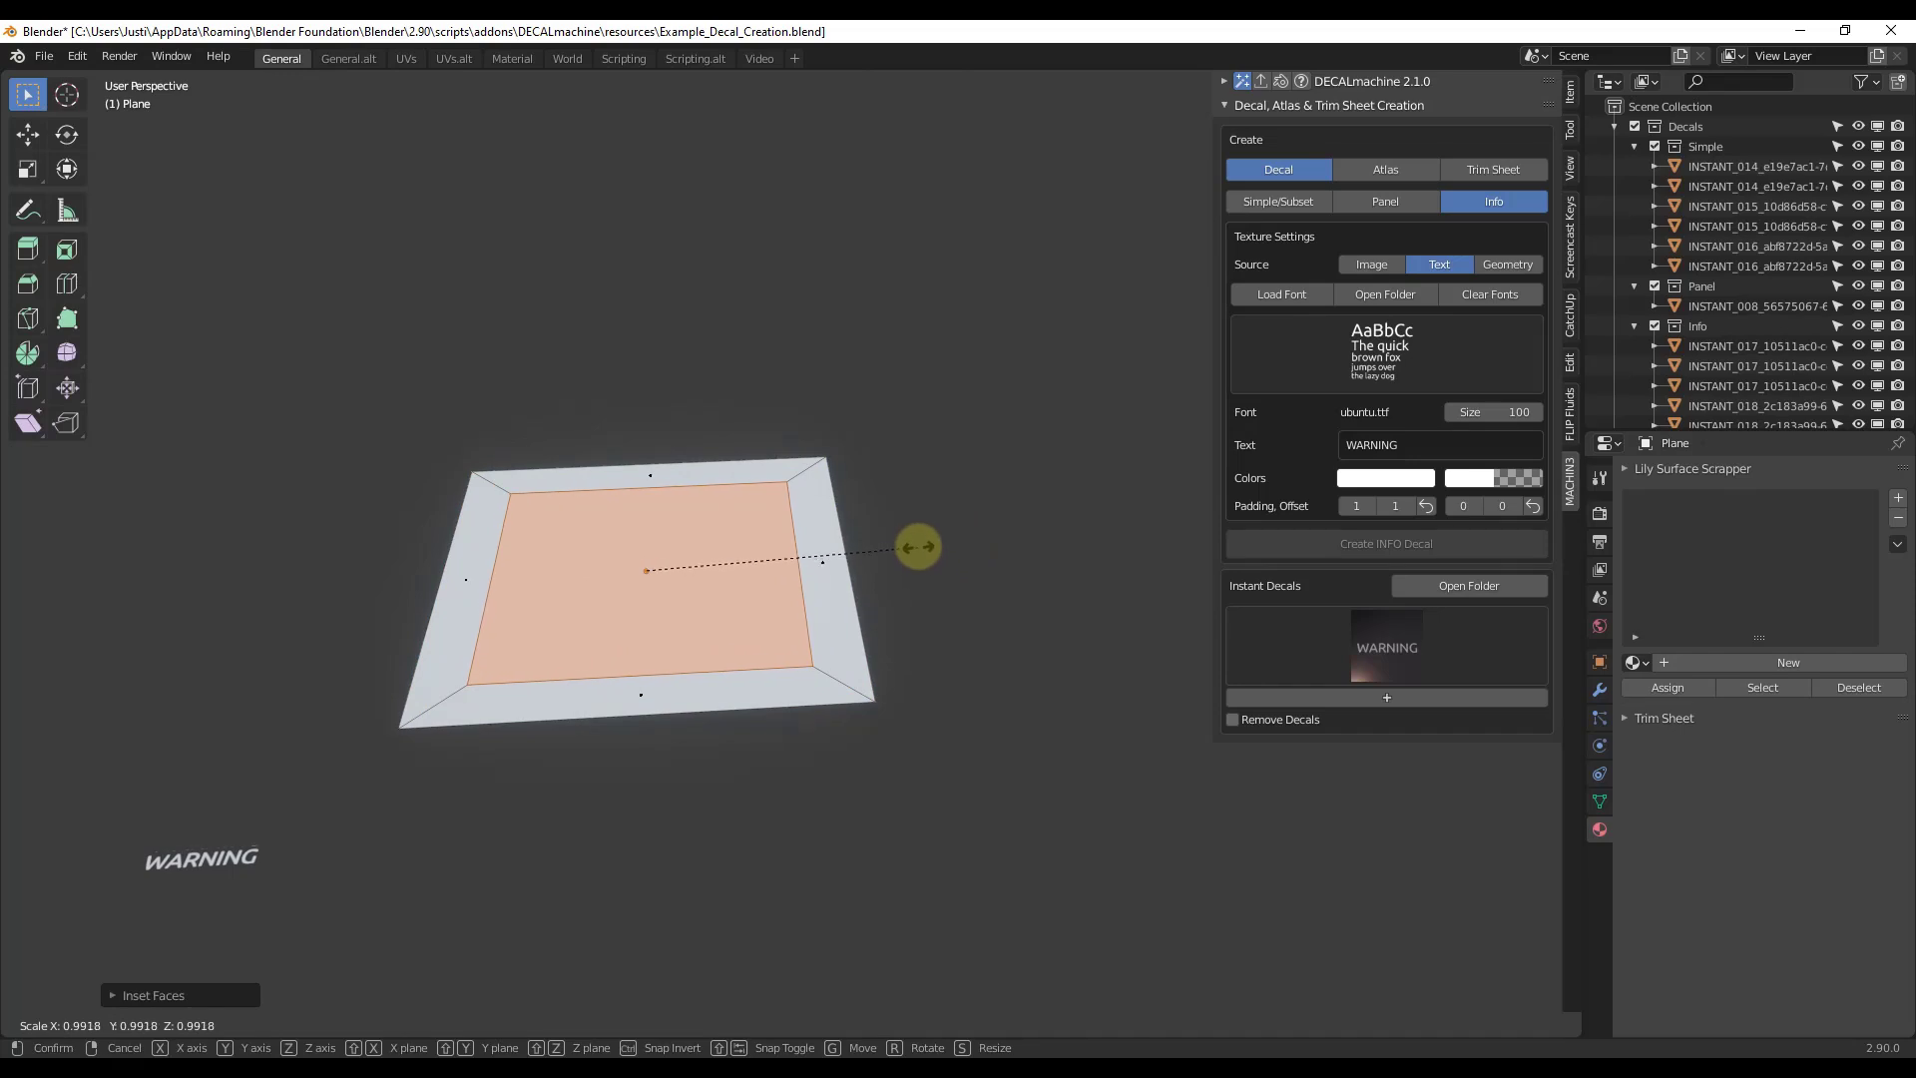
right_click(921, 555)
key(e)
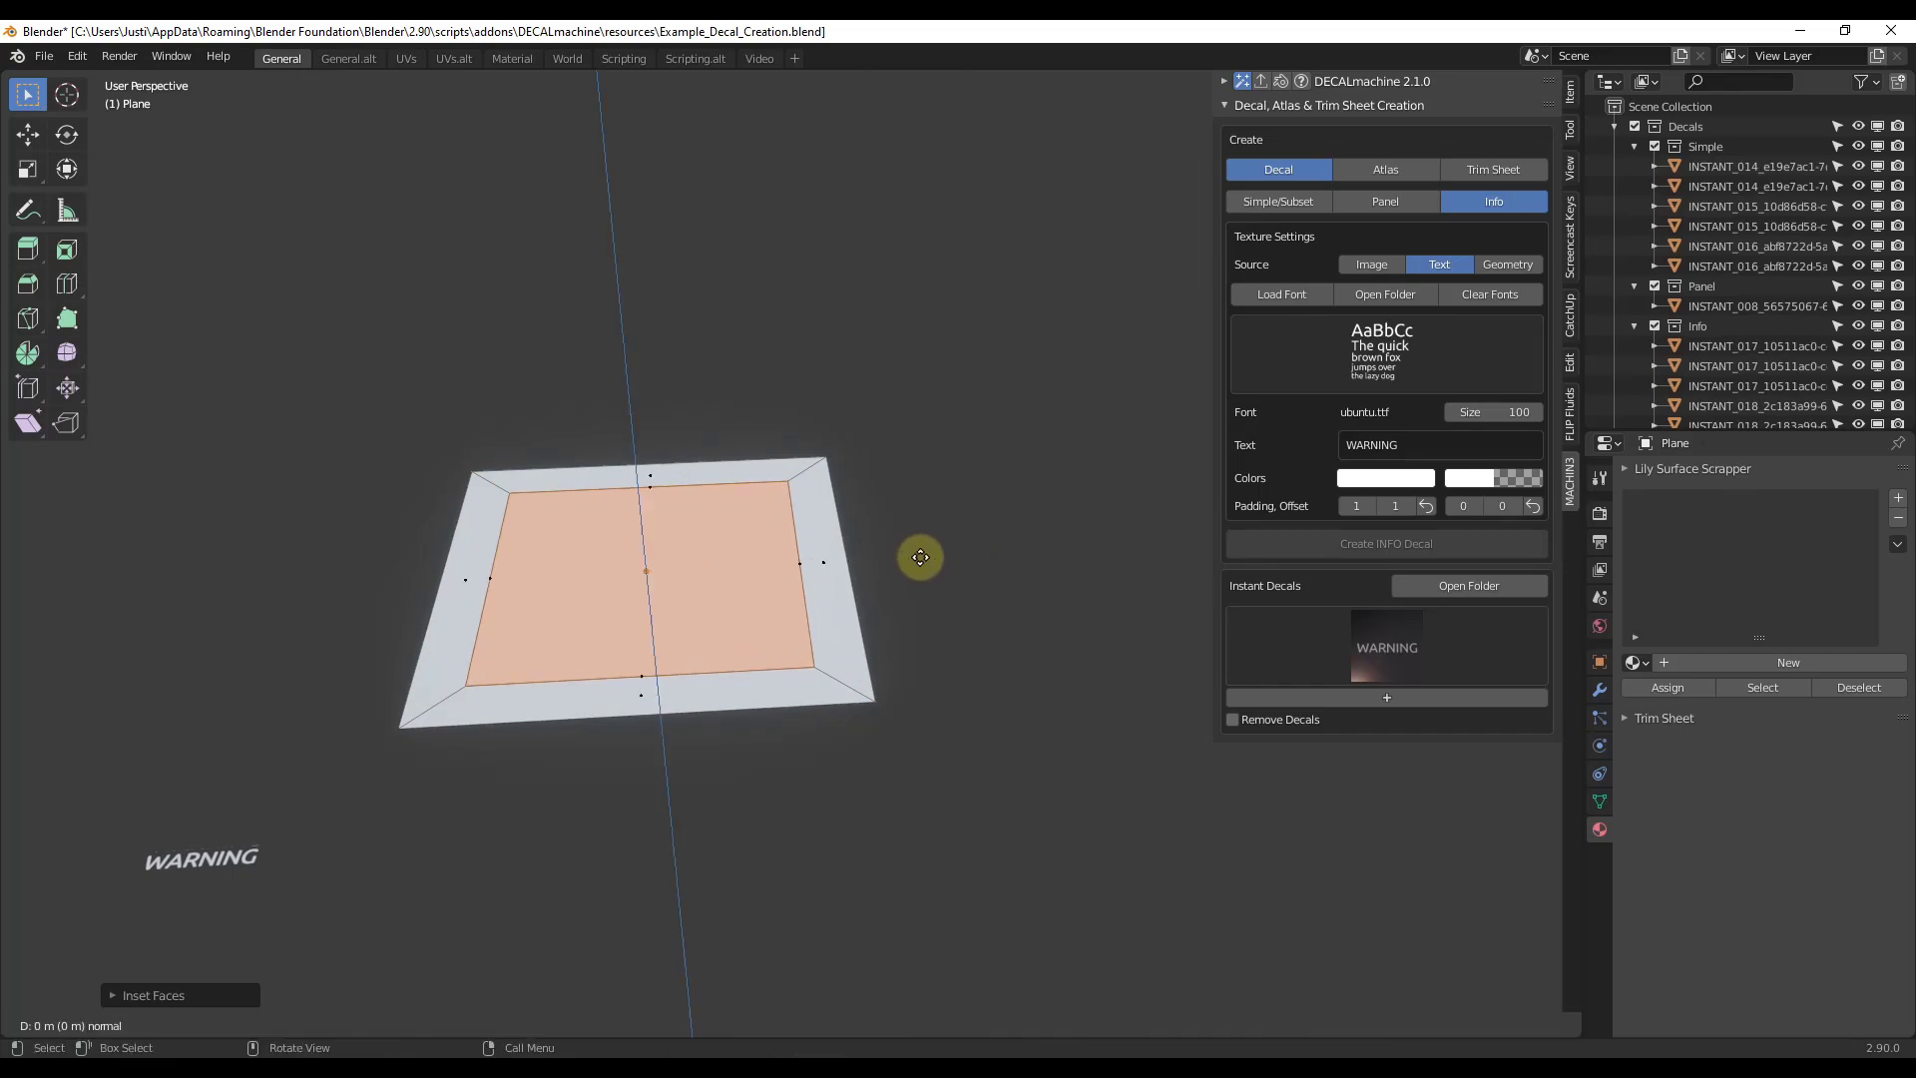
click(928, 599)
key(s)
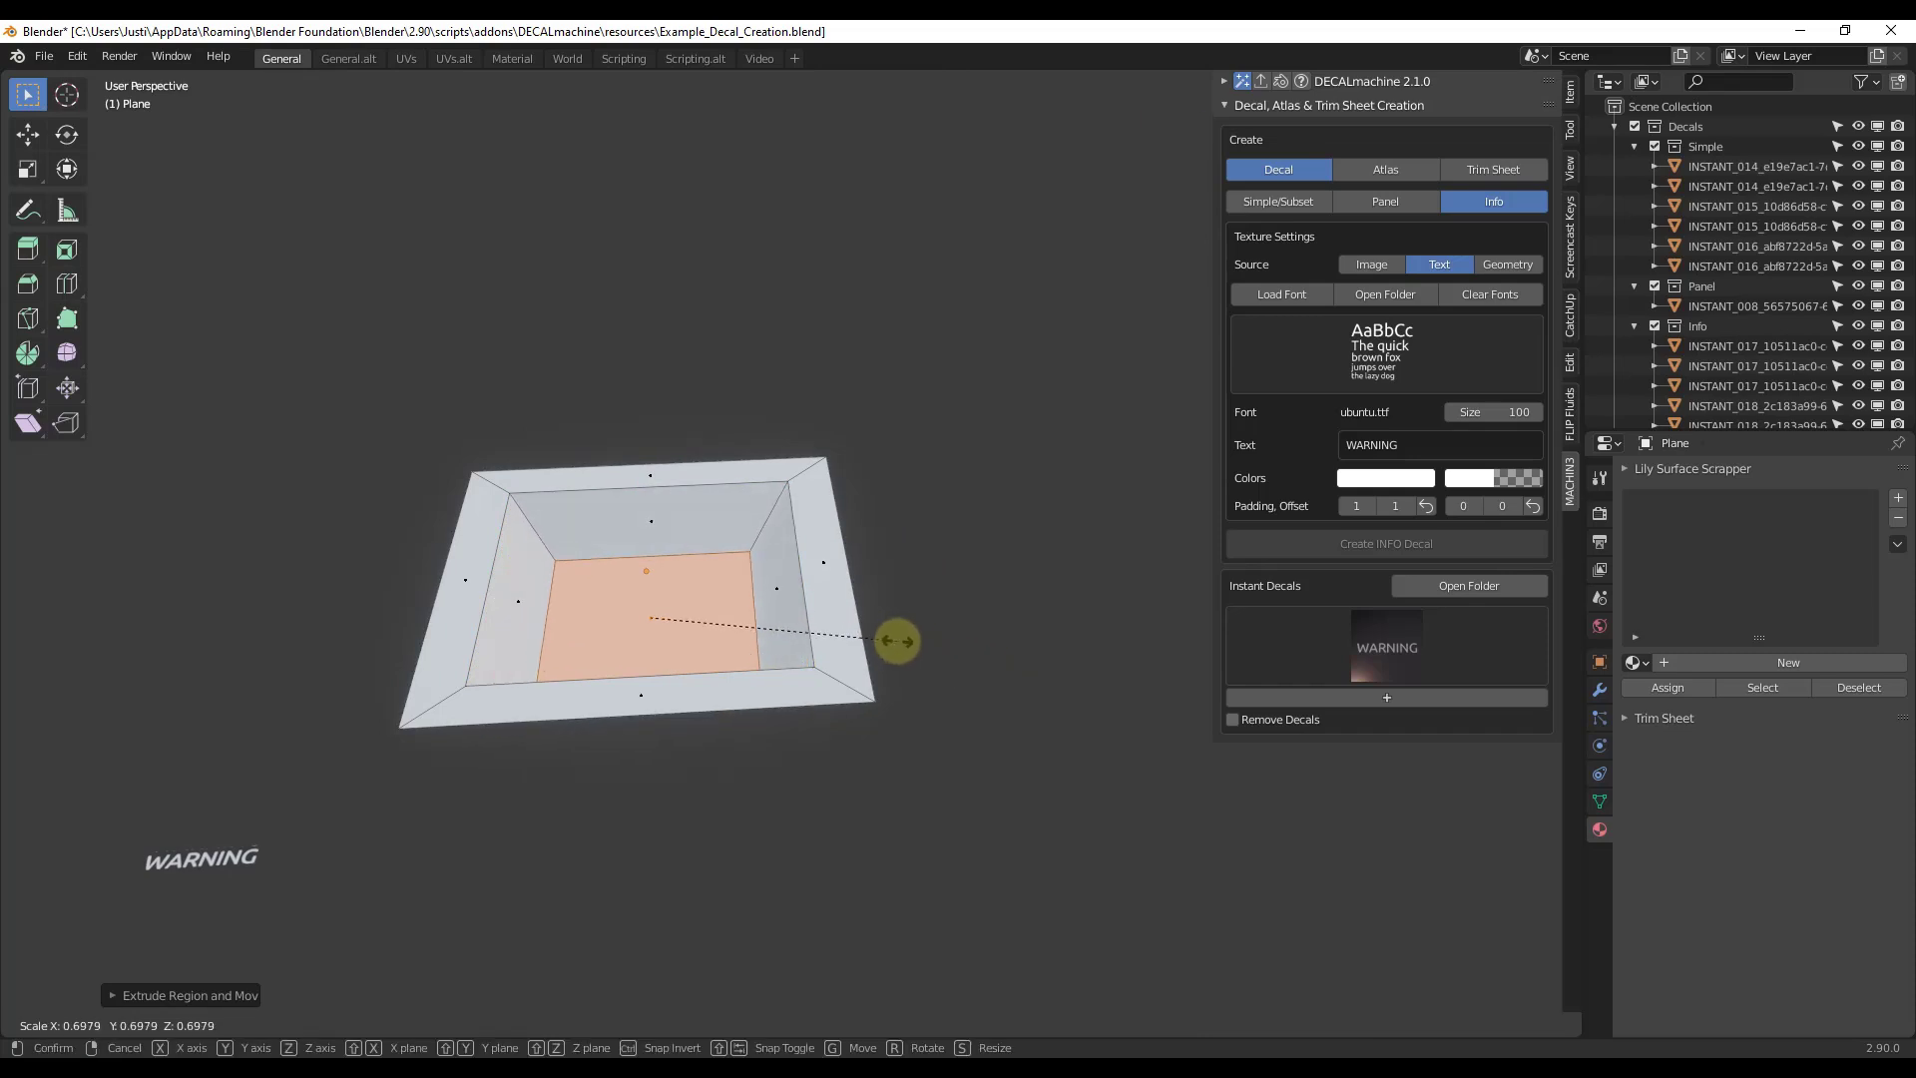
click(891, 640)
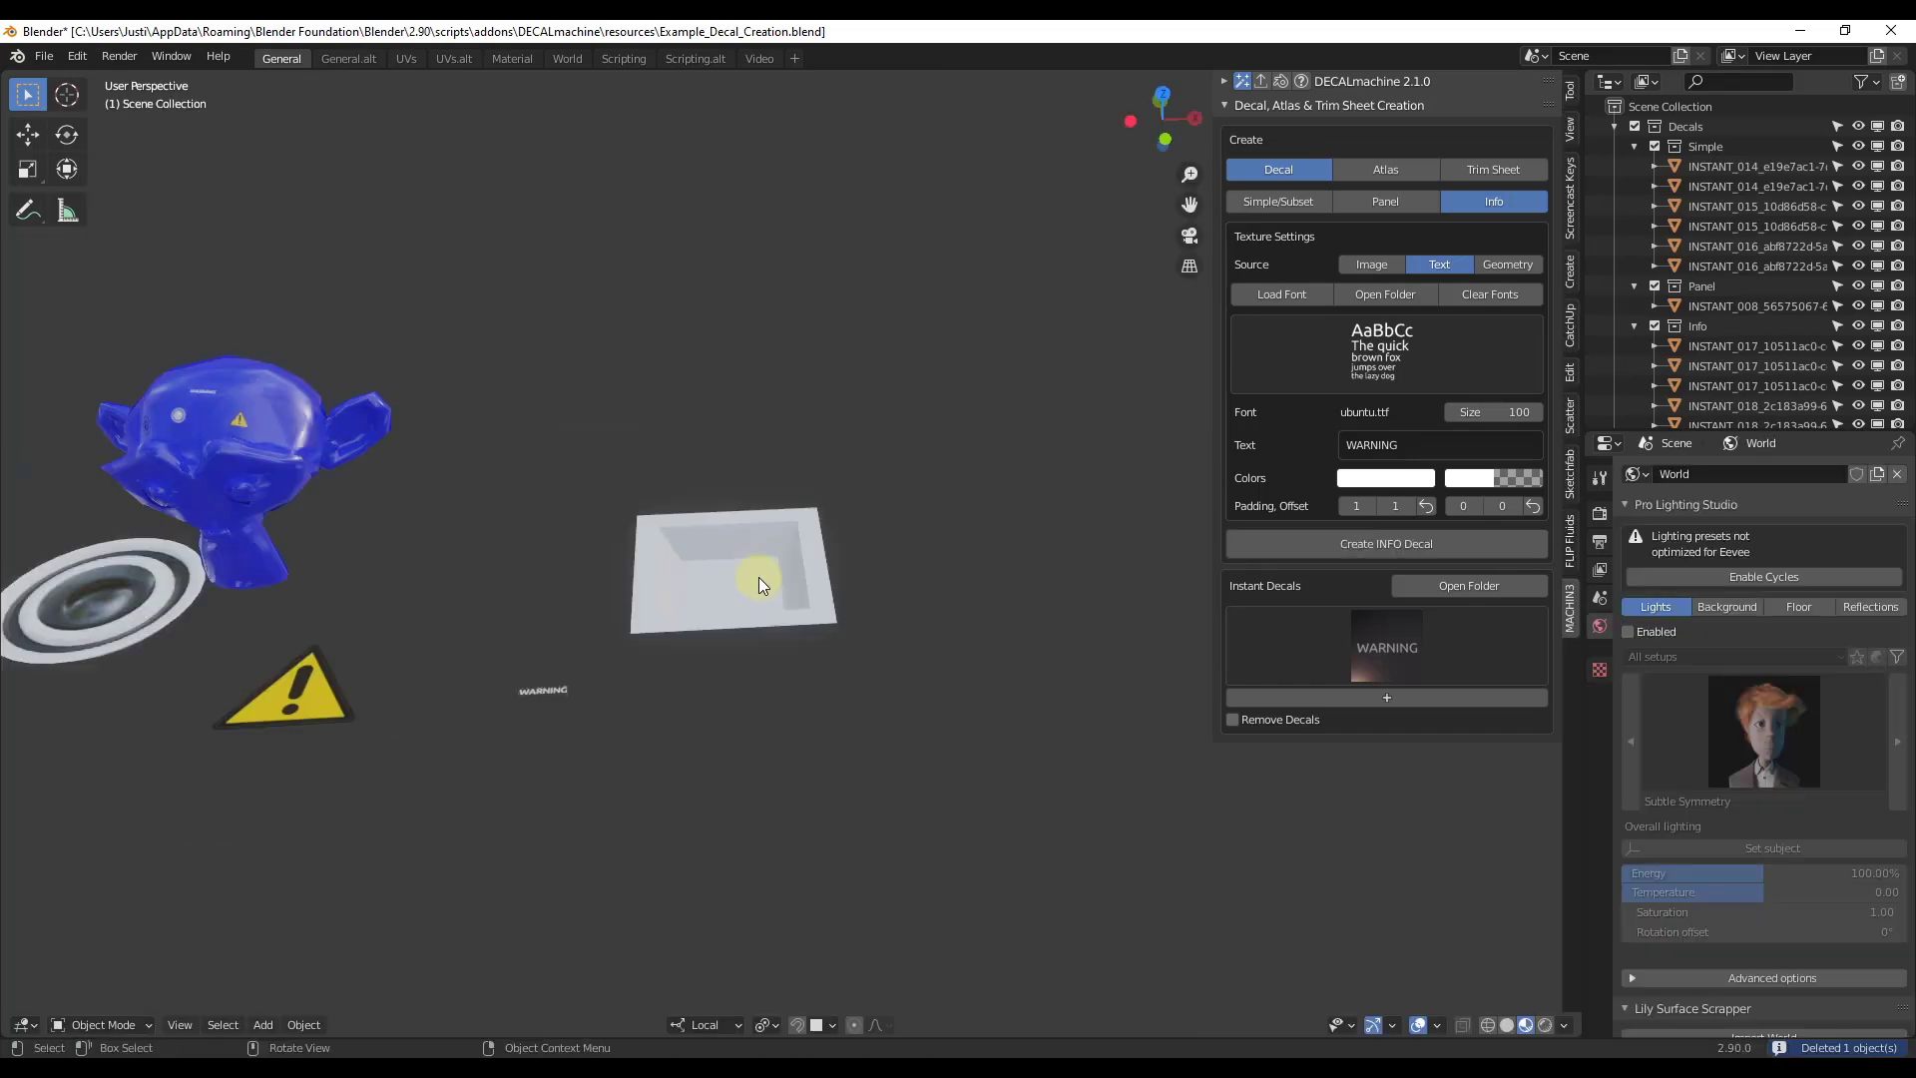
- Add a second mesh plane and move it horizontally about 8.9 m, locking its local Z, so it covers the recessed plane
scroll(758, 577, up, 3)
key(shift+a)
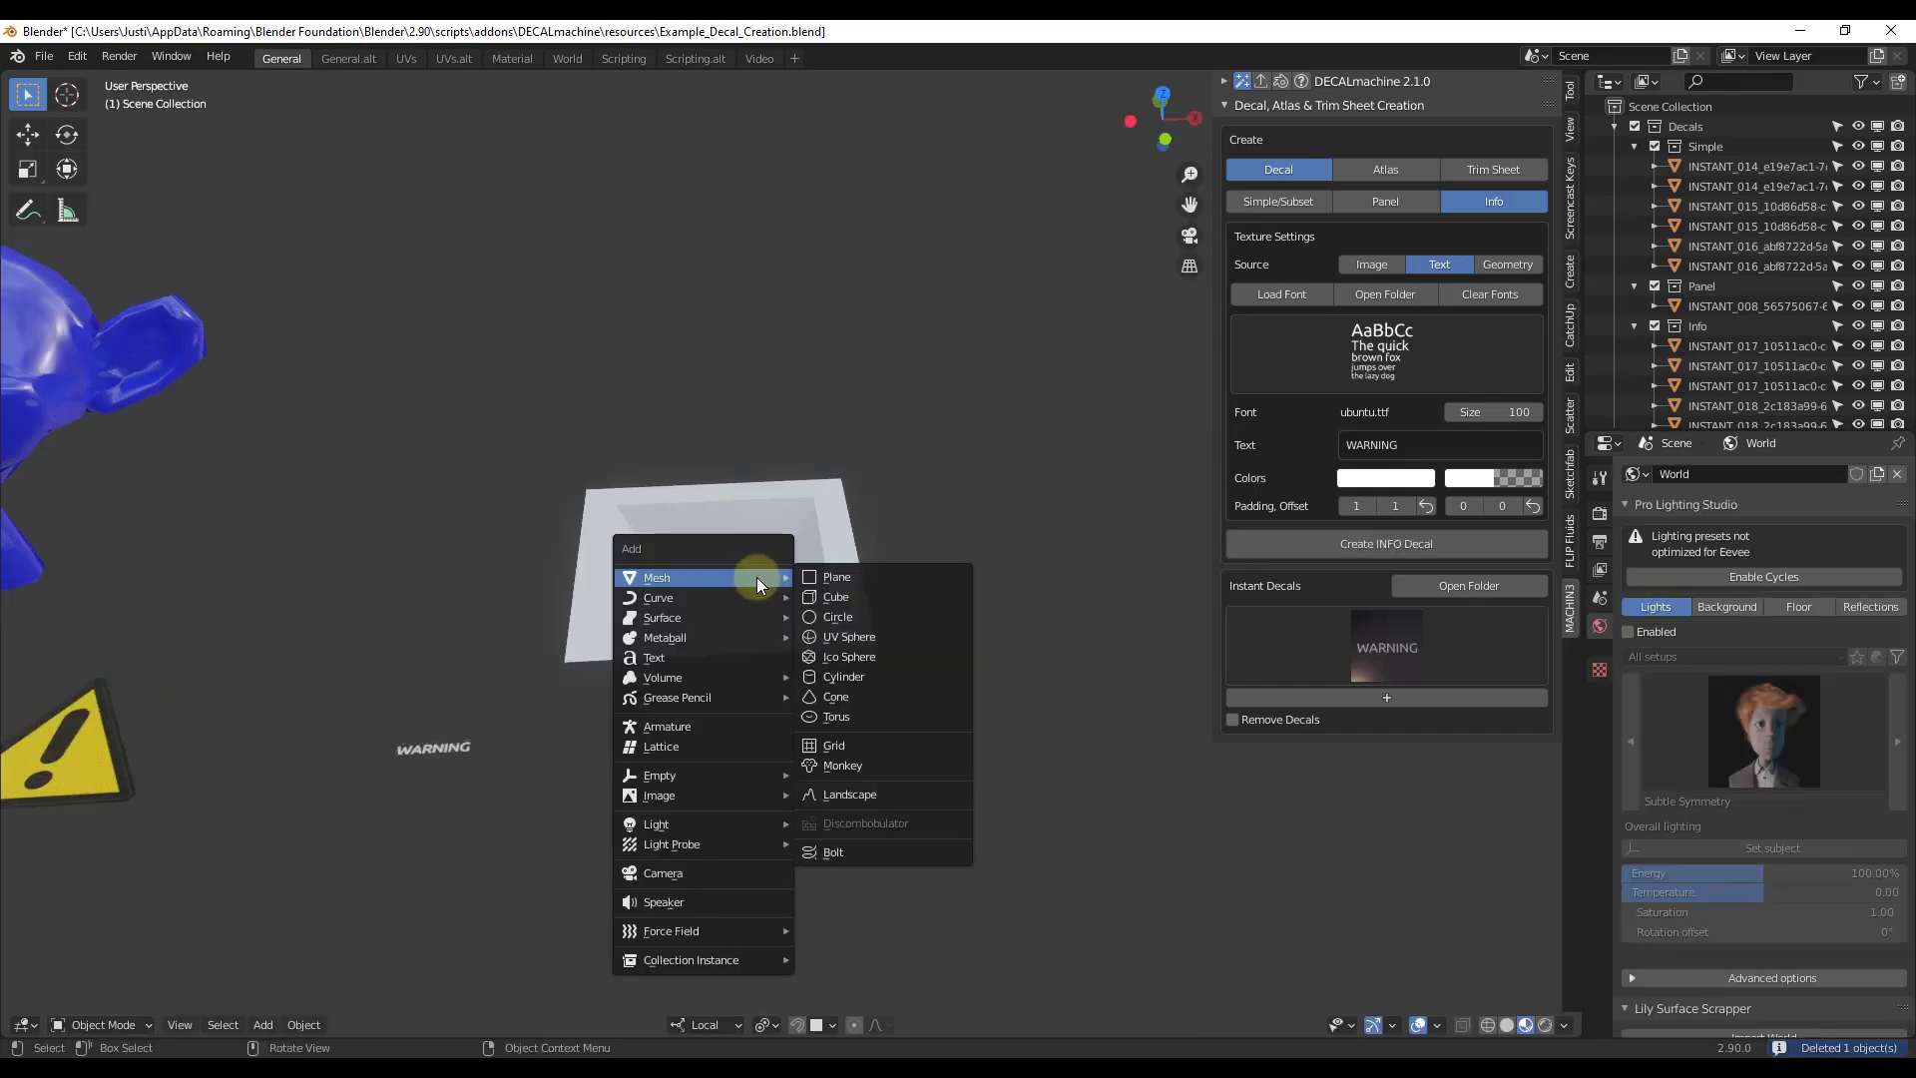
click(842, 577)
scroll(829, 559, down, 5)
scroll(830, 559, down, 2)
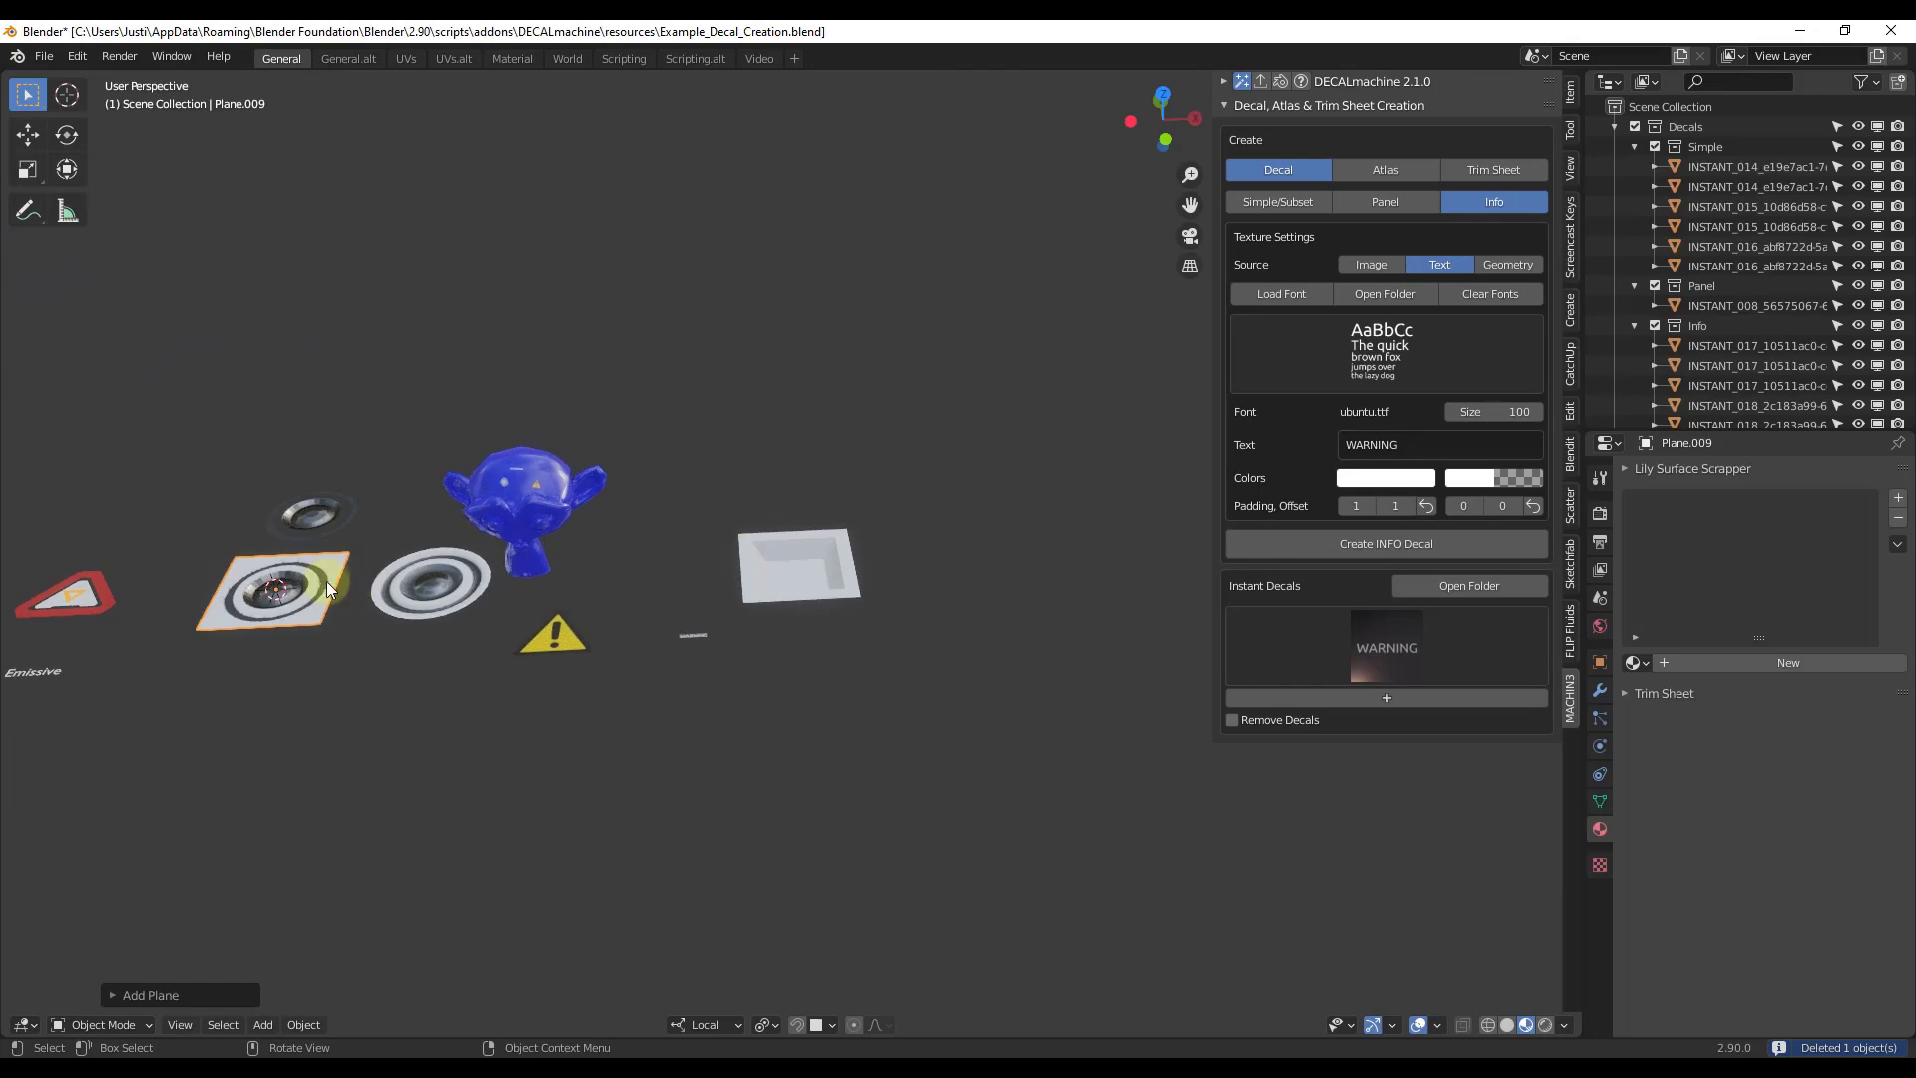
key(g)
key(shift+z)
key(shift+z)
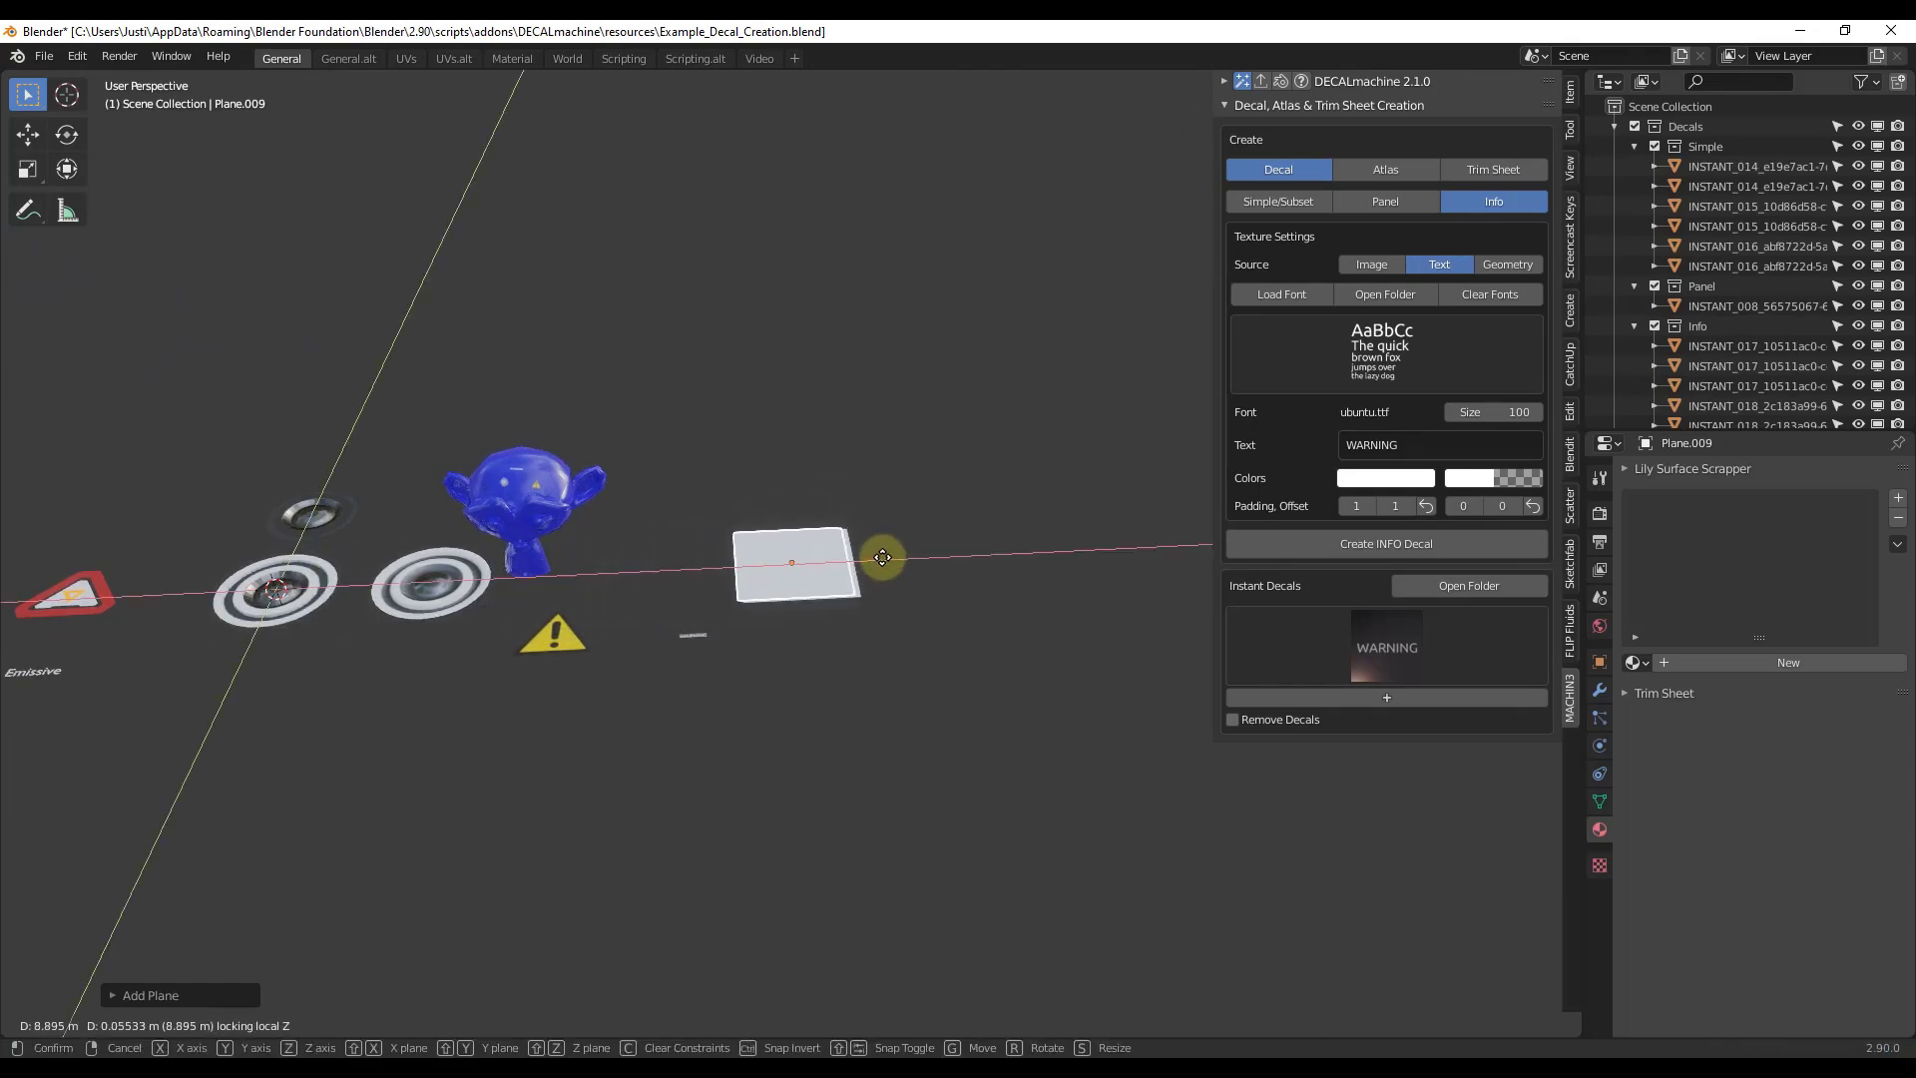
click(886, 556)
scroll(864, 567, up, 6)
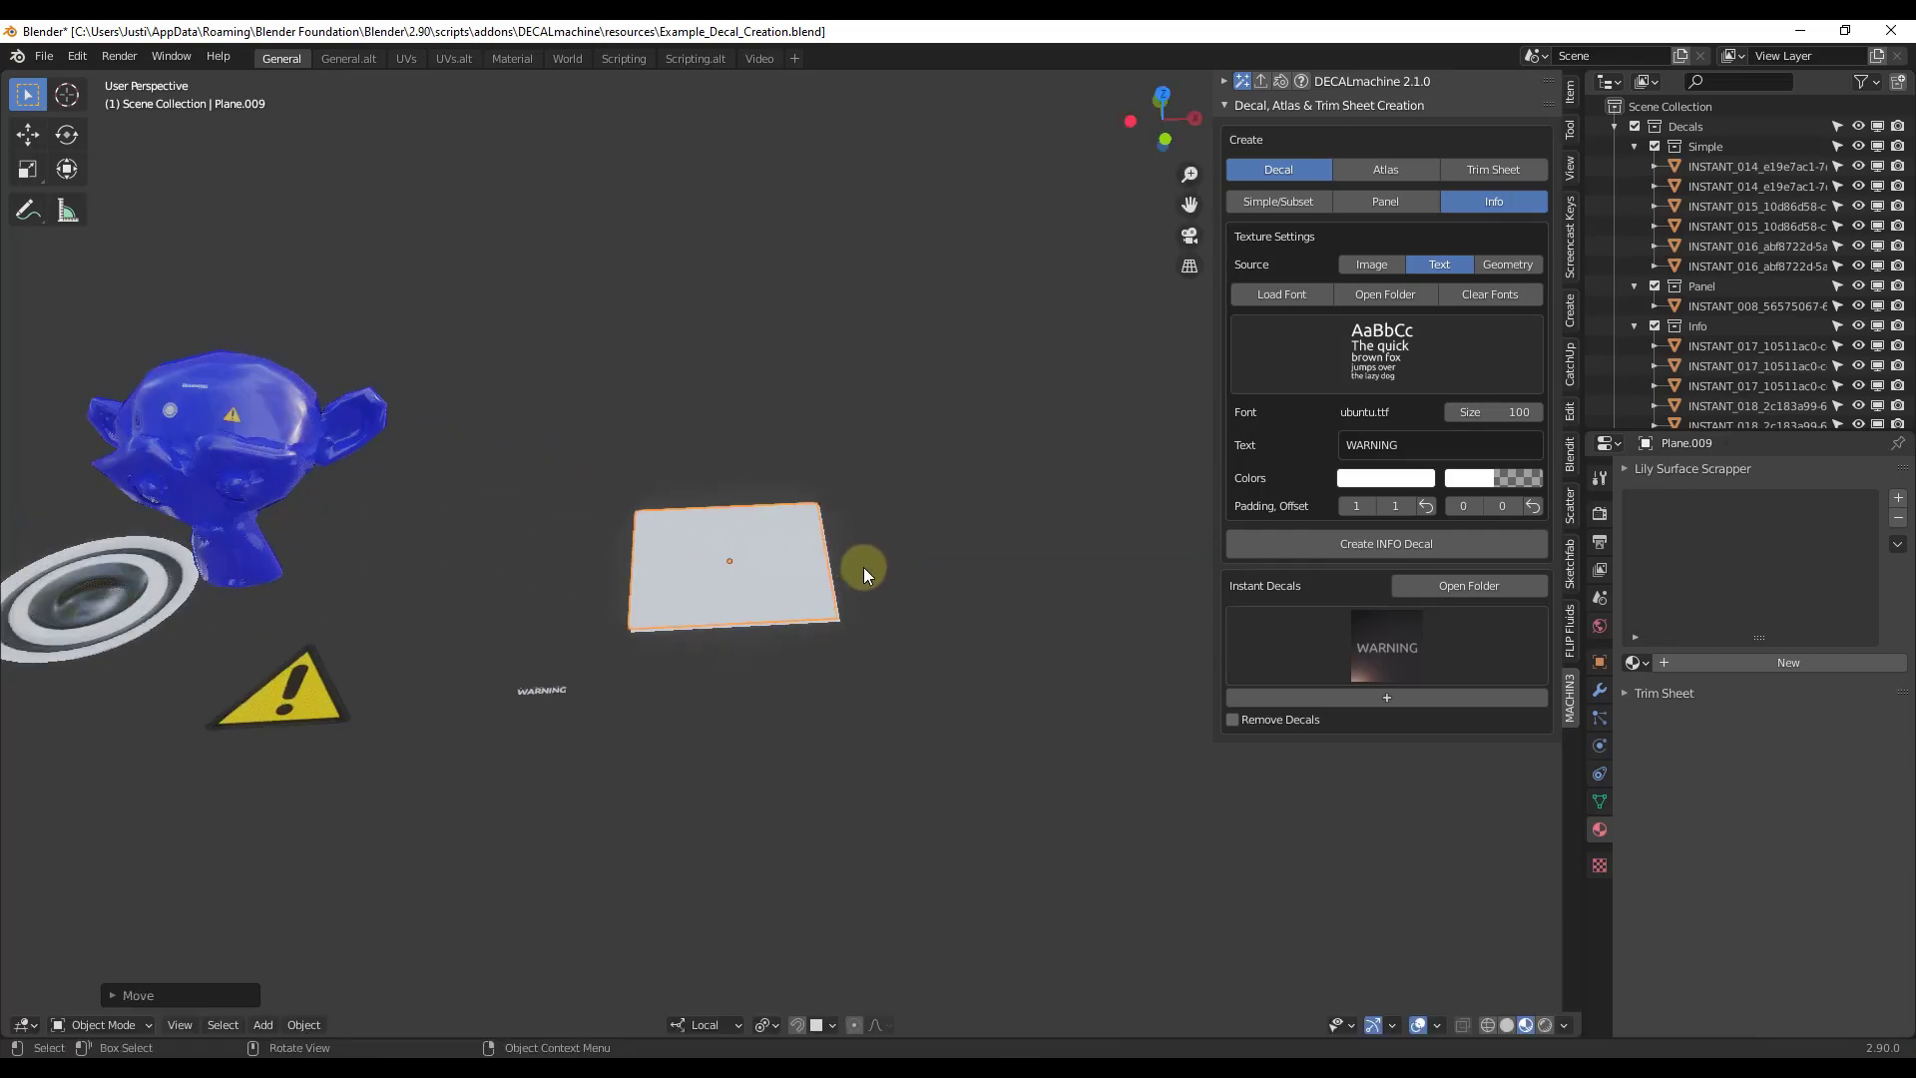
- Shrink the second plane to fit inside the recess and lower it about 0.31 m along its local Z axis
key(s)
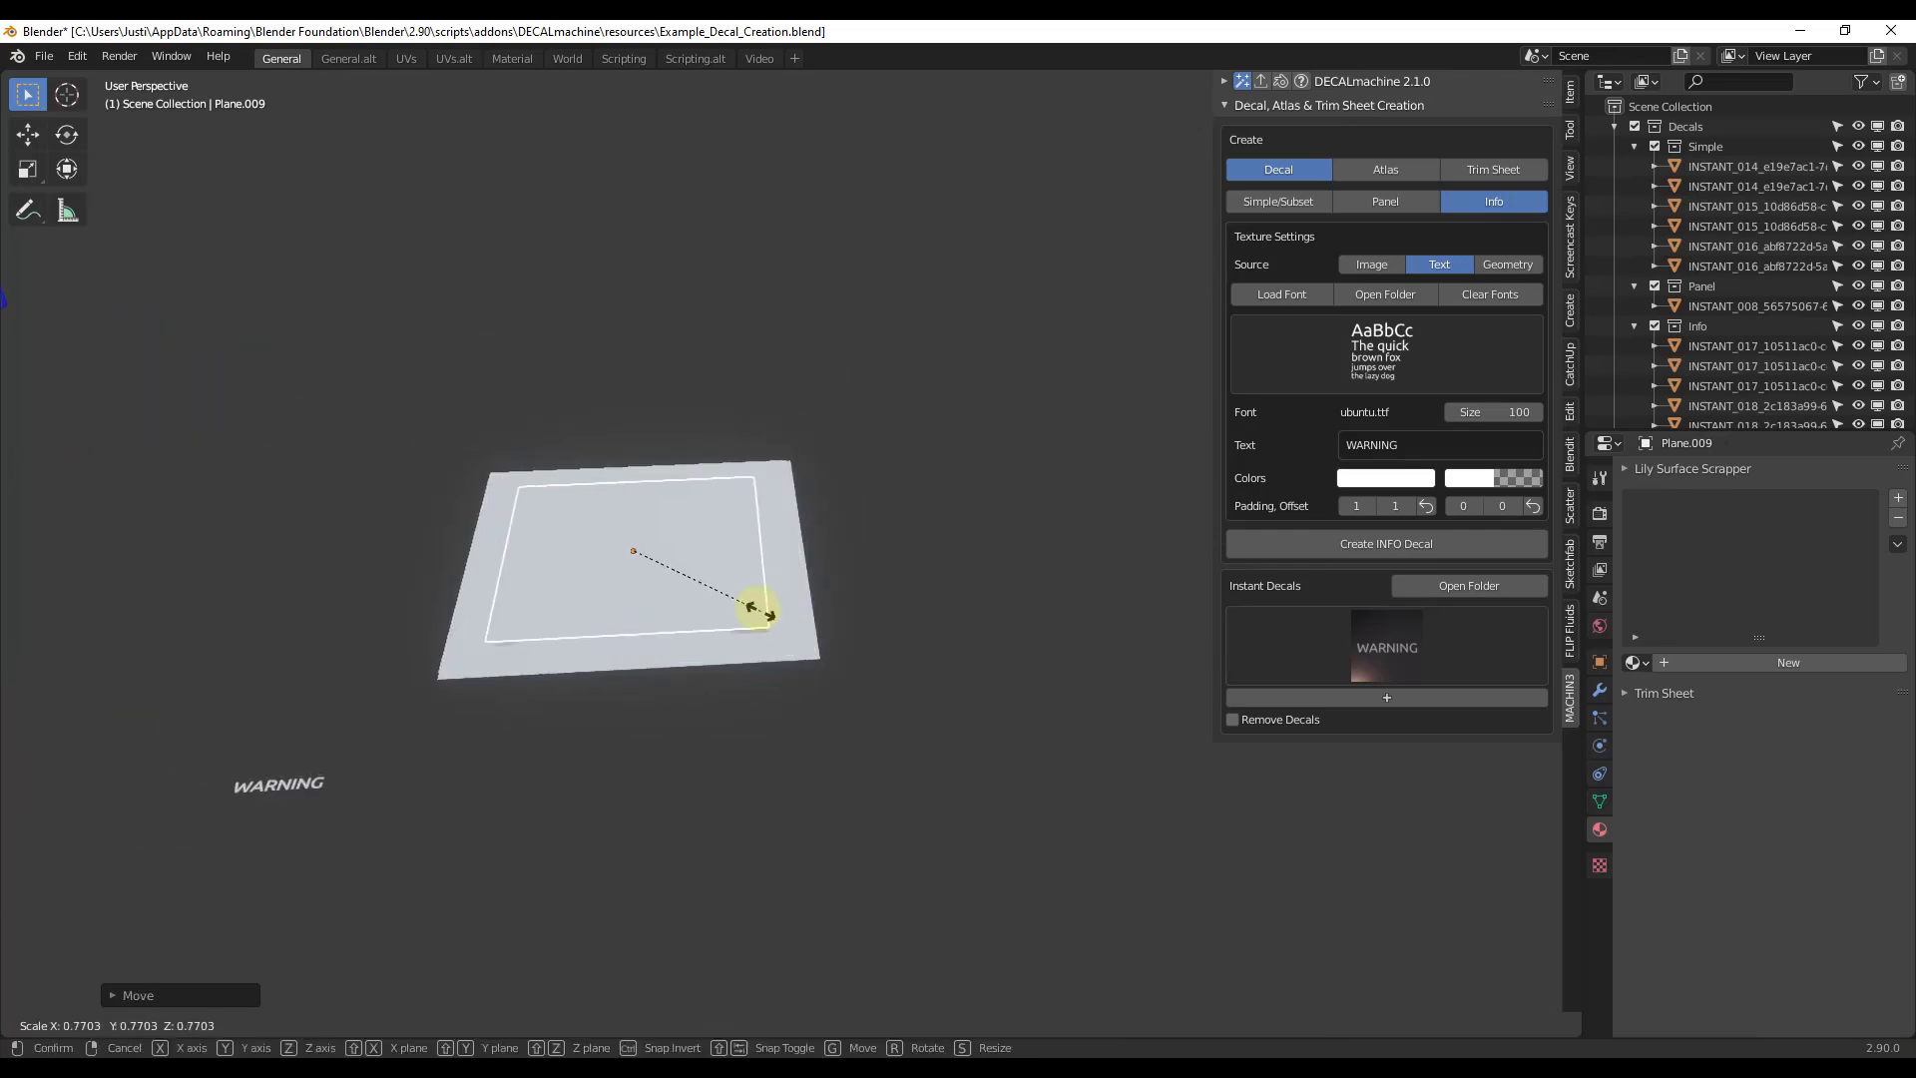
click(663, 545)
key(g)
key(z)
key(z)
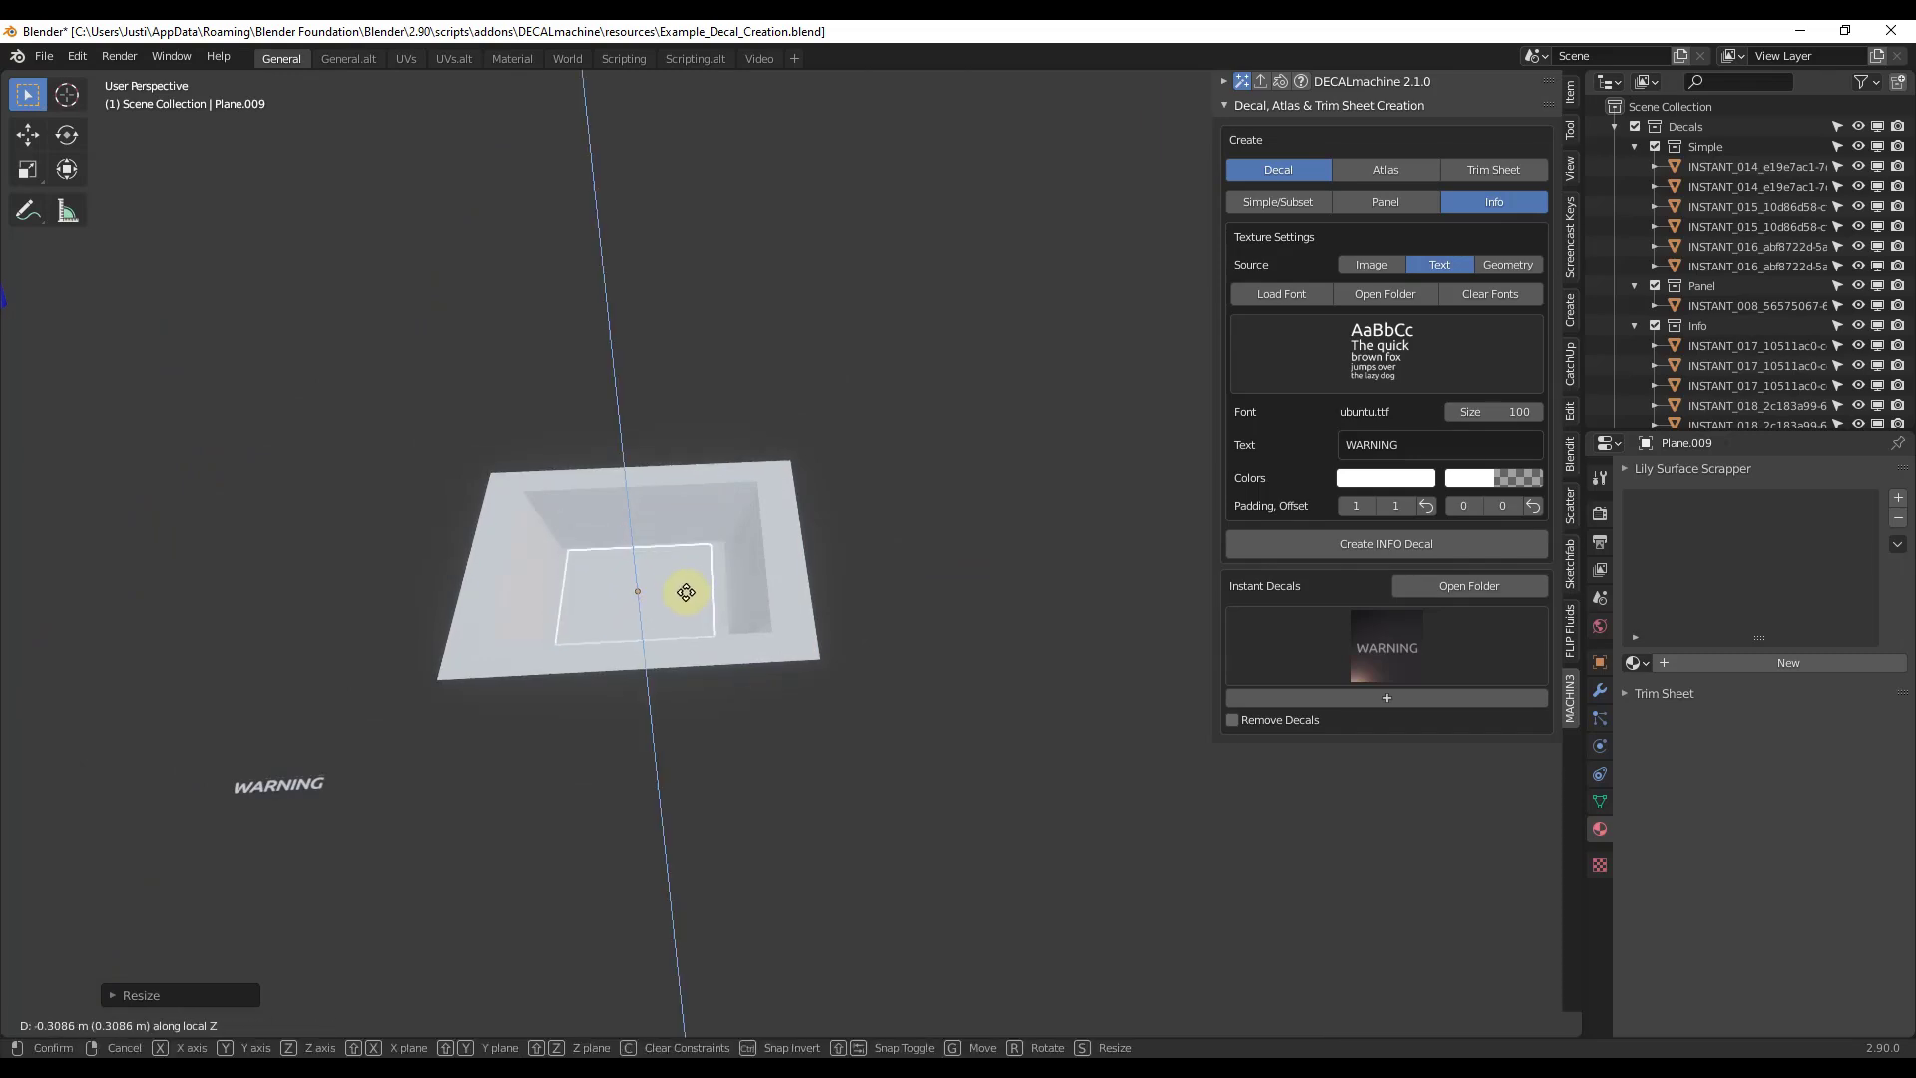
click(663, 589)
- Extrude the small plane's face upward into a block and nudge the block's position inside the recess
key(Tab)
click(663, 576)
key(e)
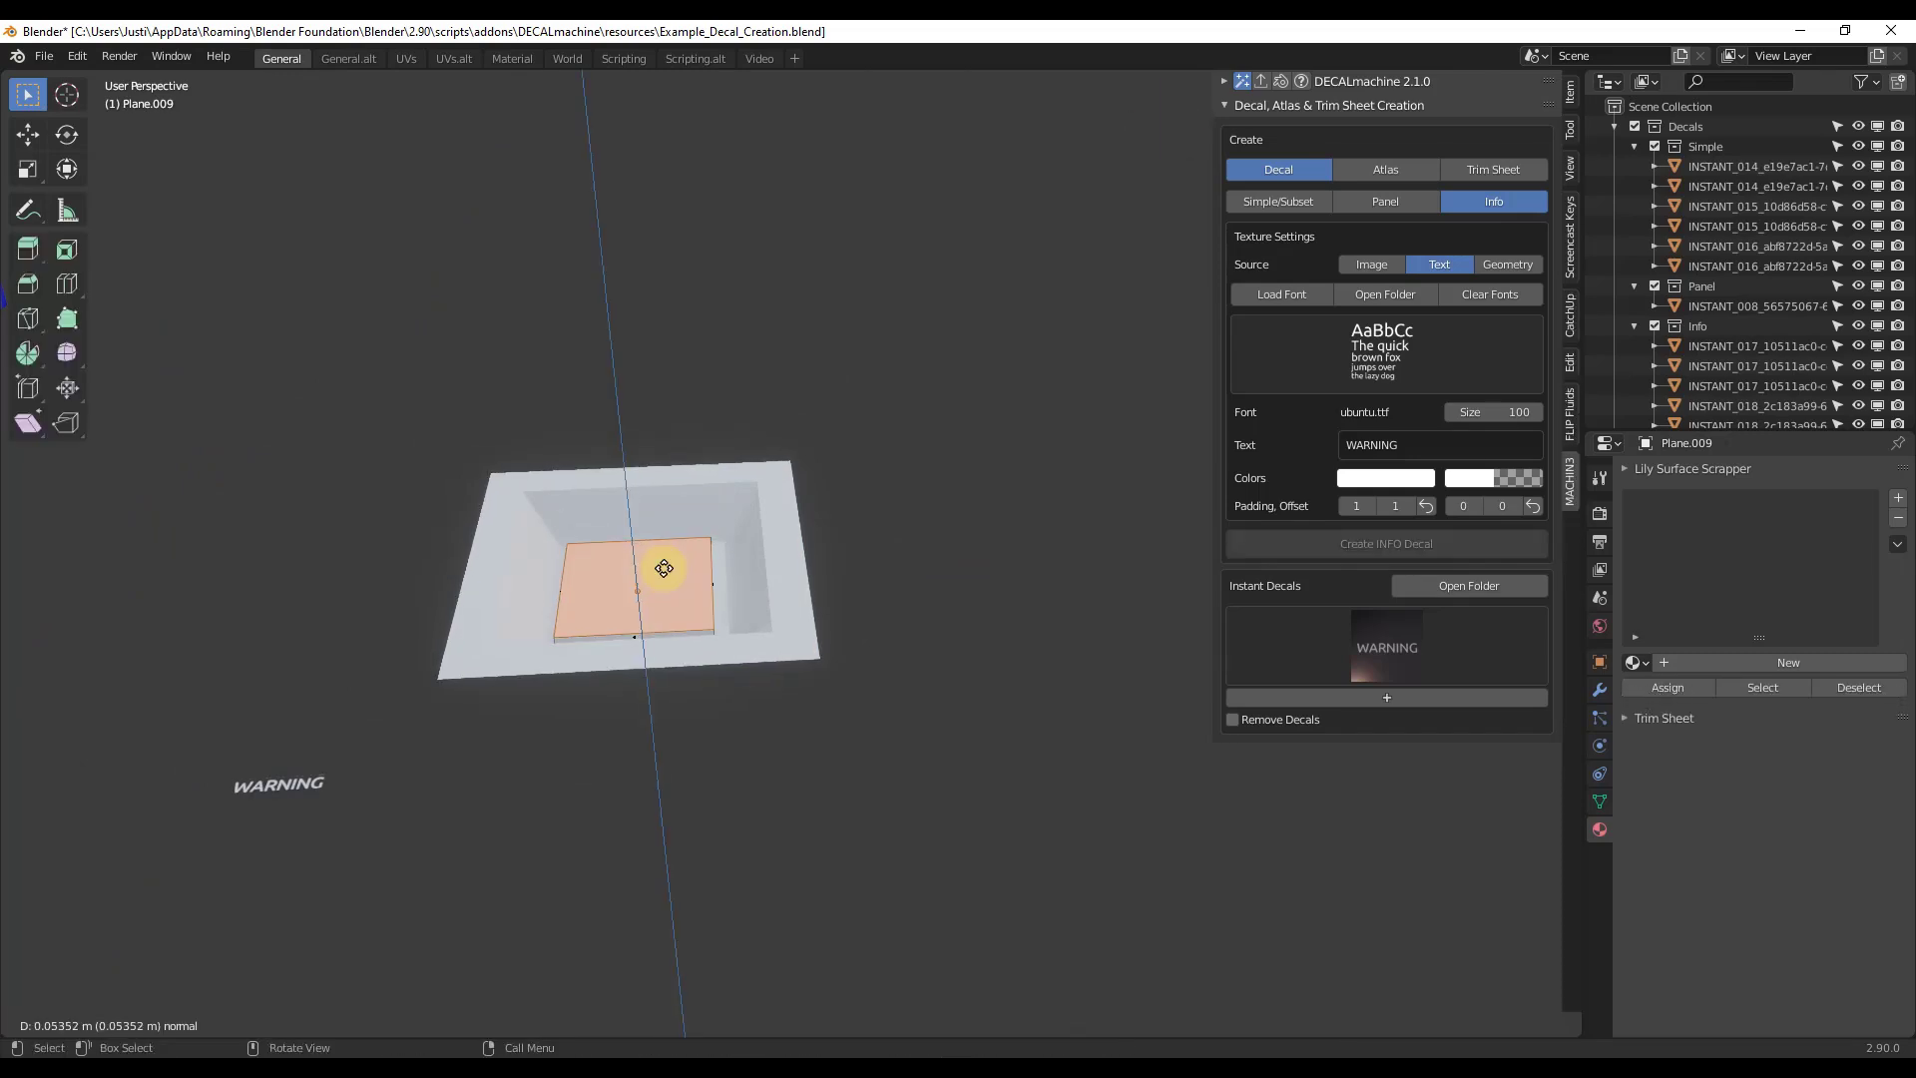
click(673, 538)
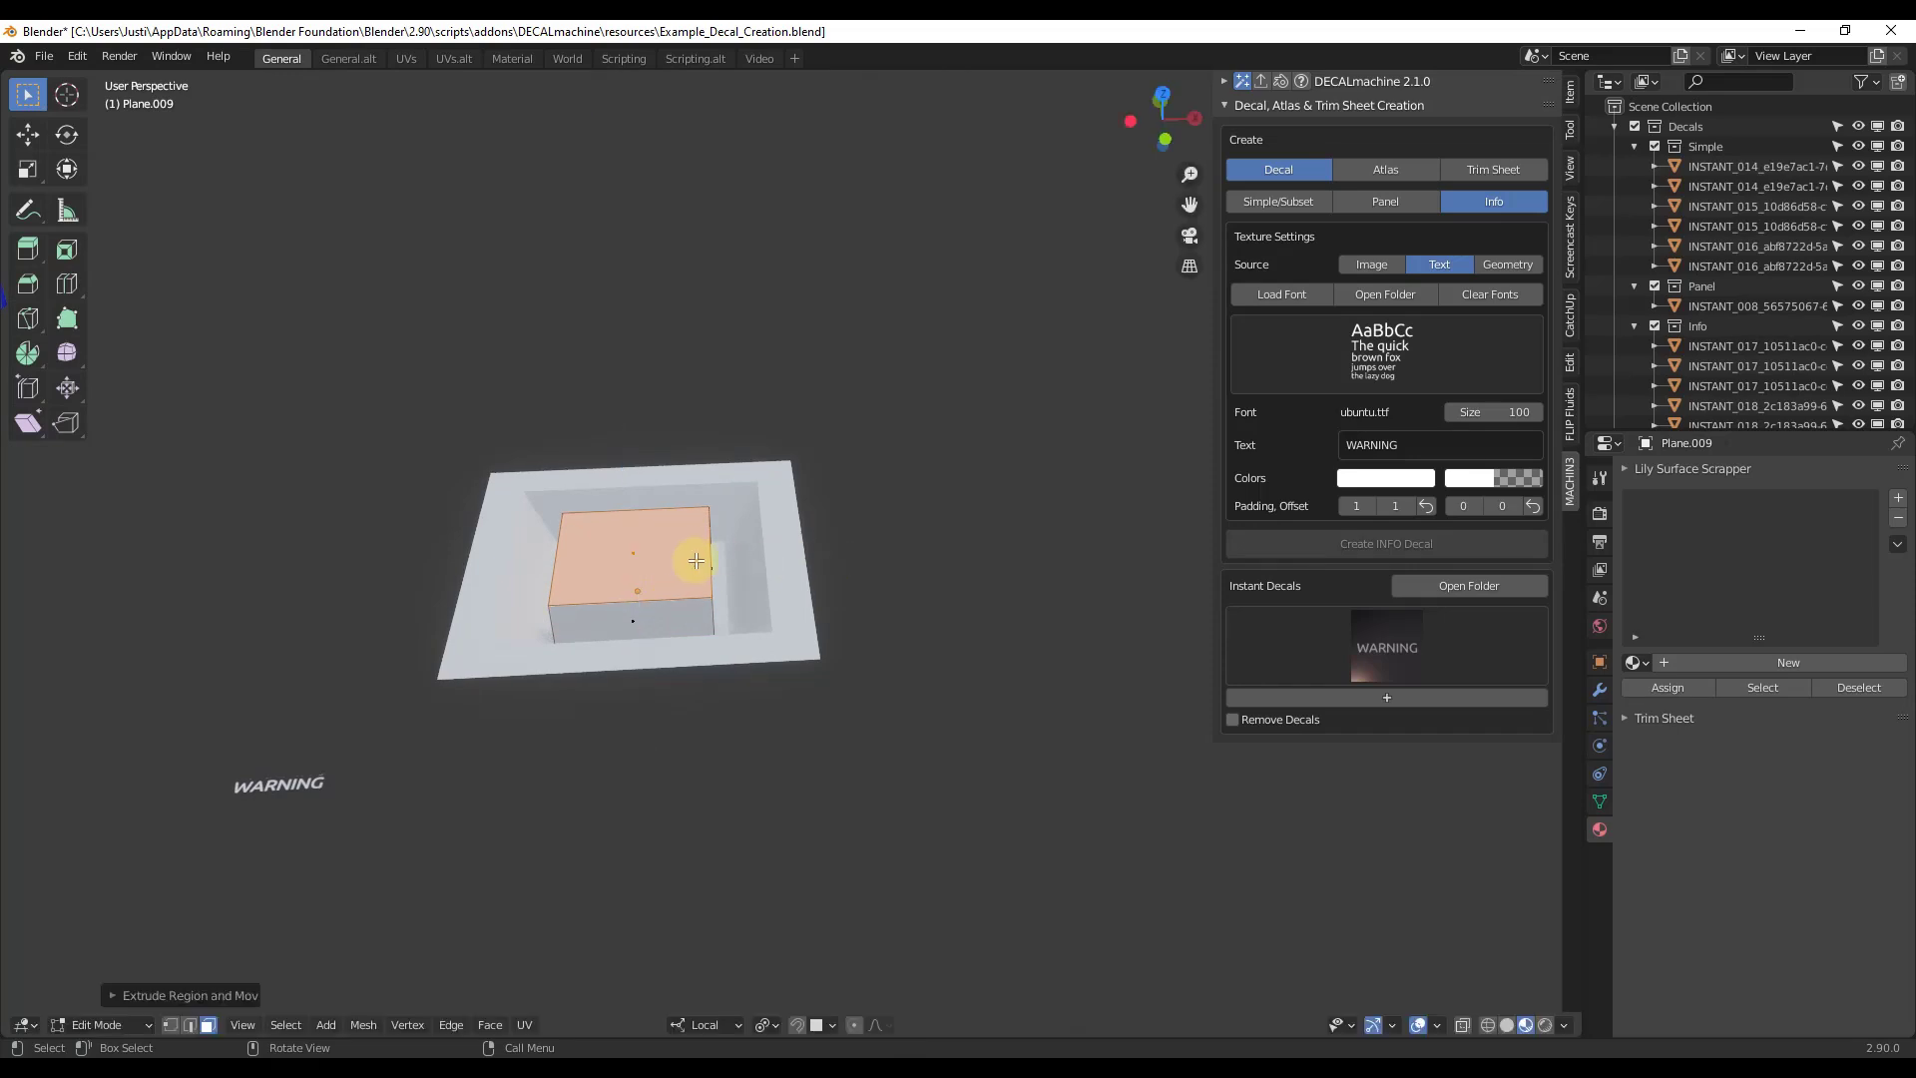
key(Tab)
key(g)
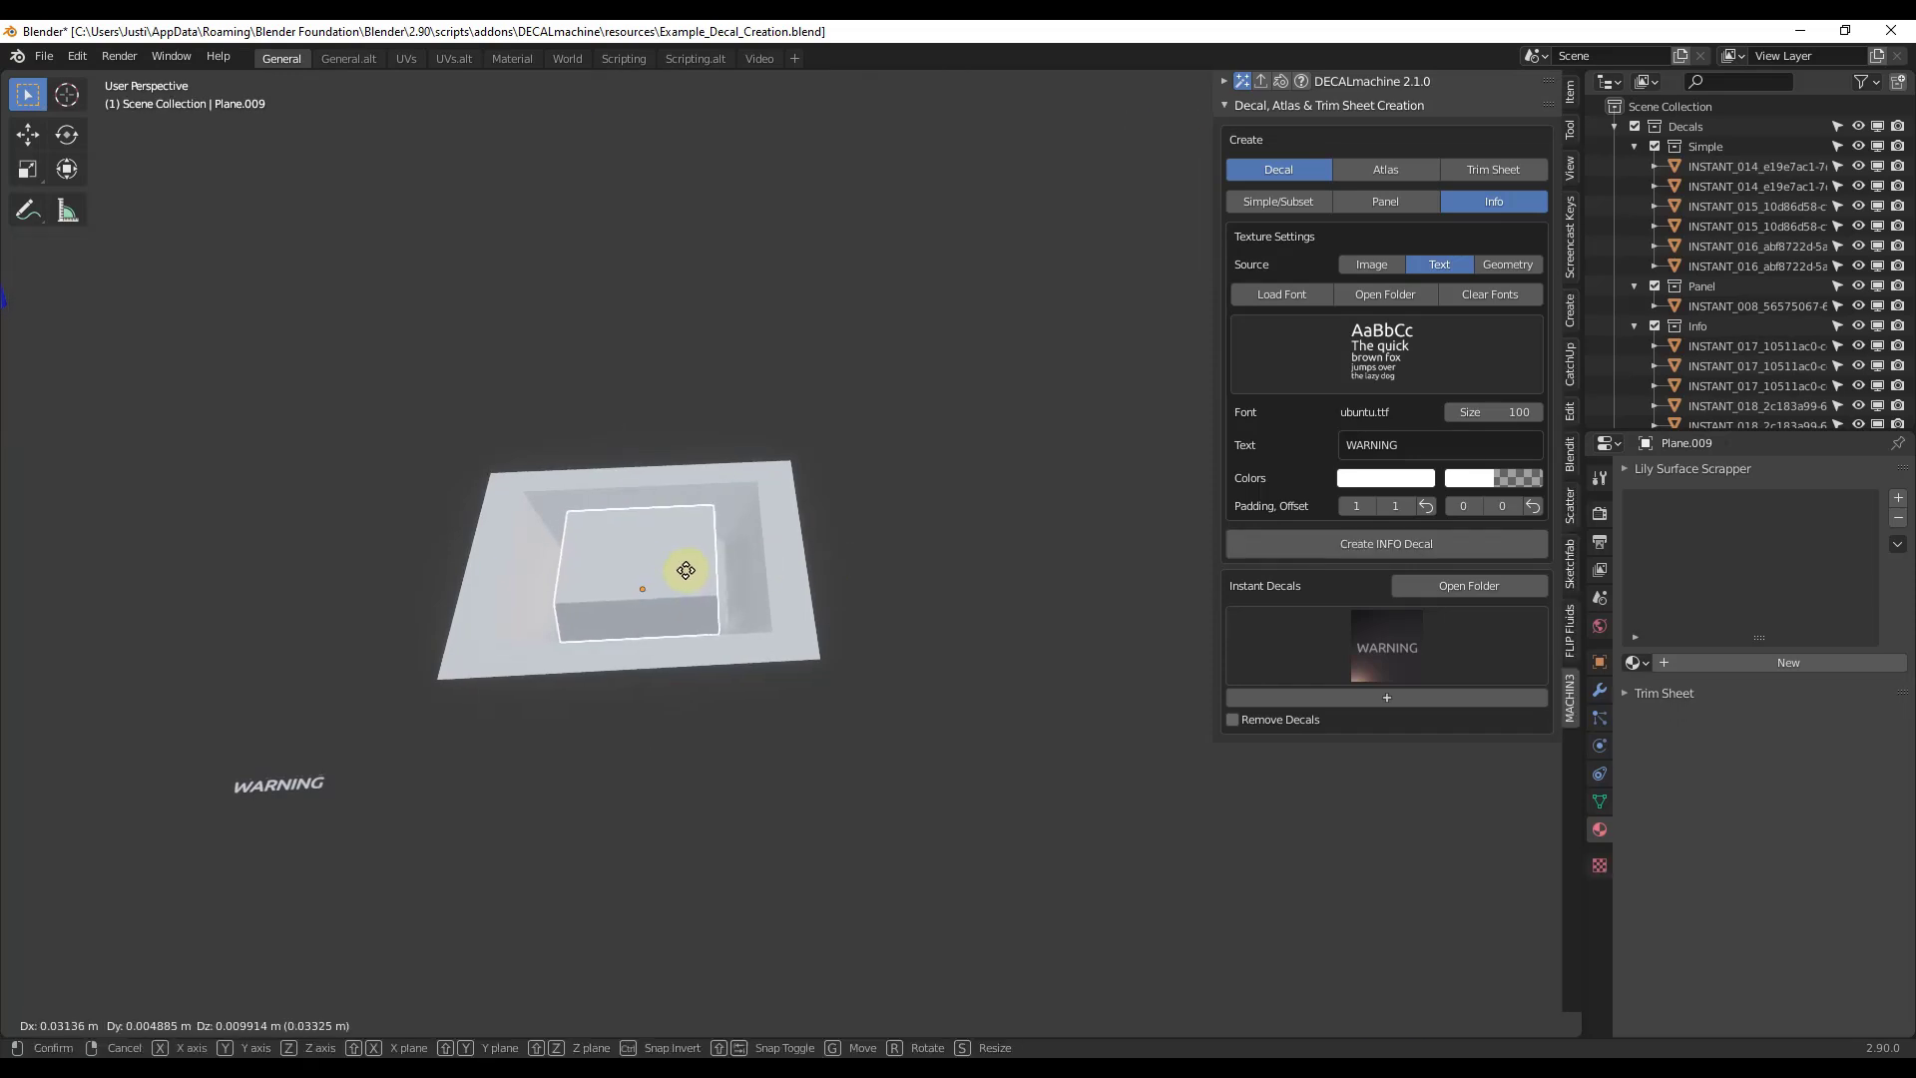
click(758, 587)
click(862, 547)
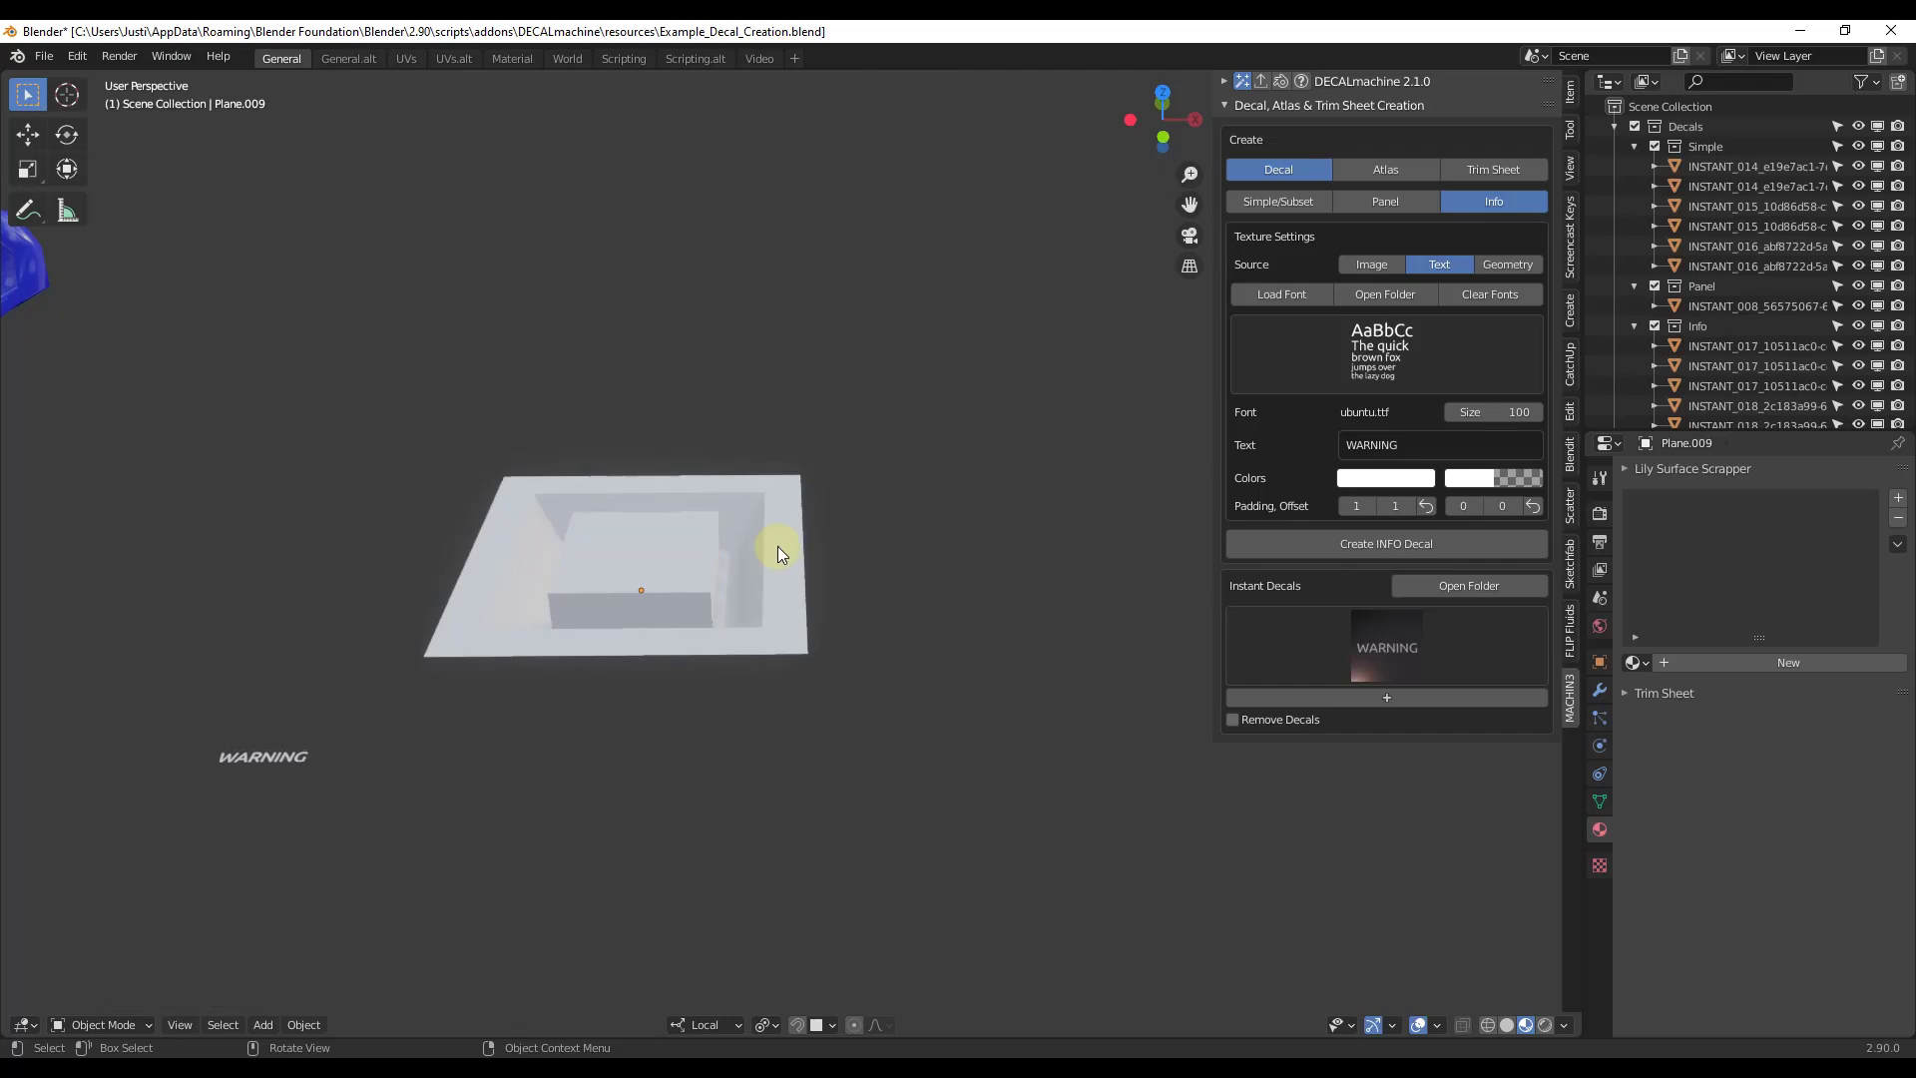
- Select the inner block and add the recessed plane to the selection as the active object
scroll(633, 557, up, 4)
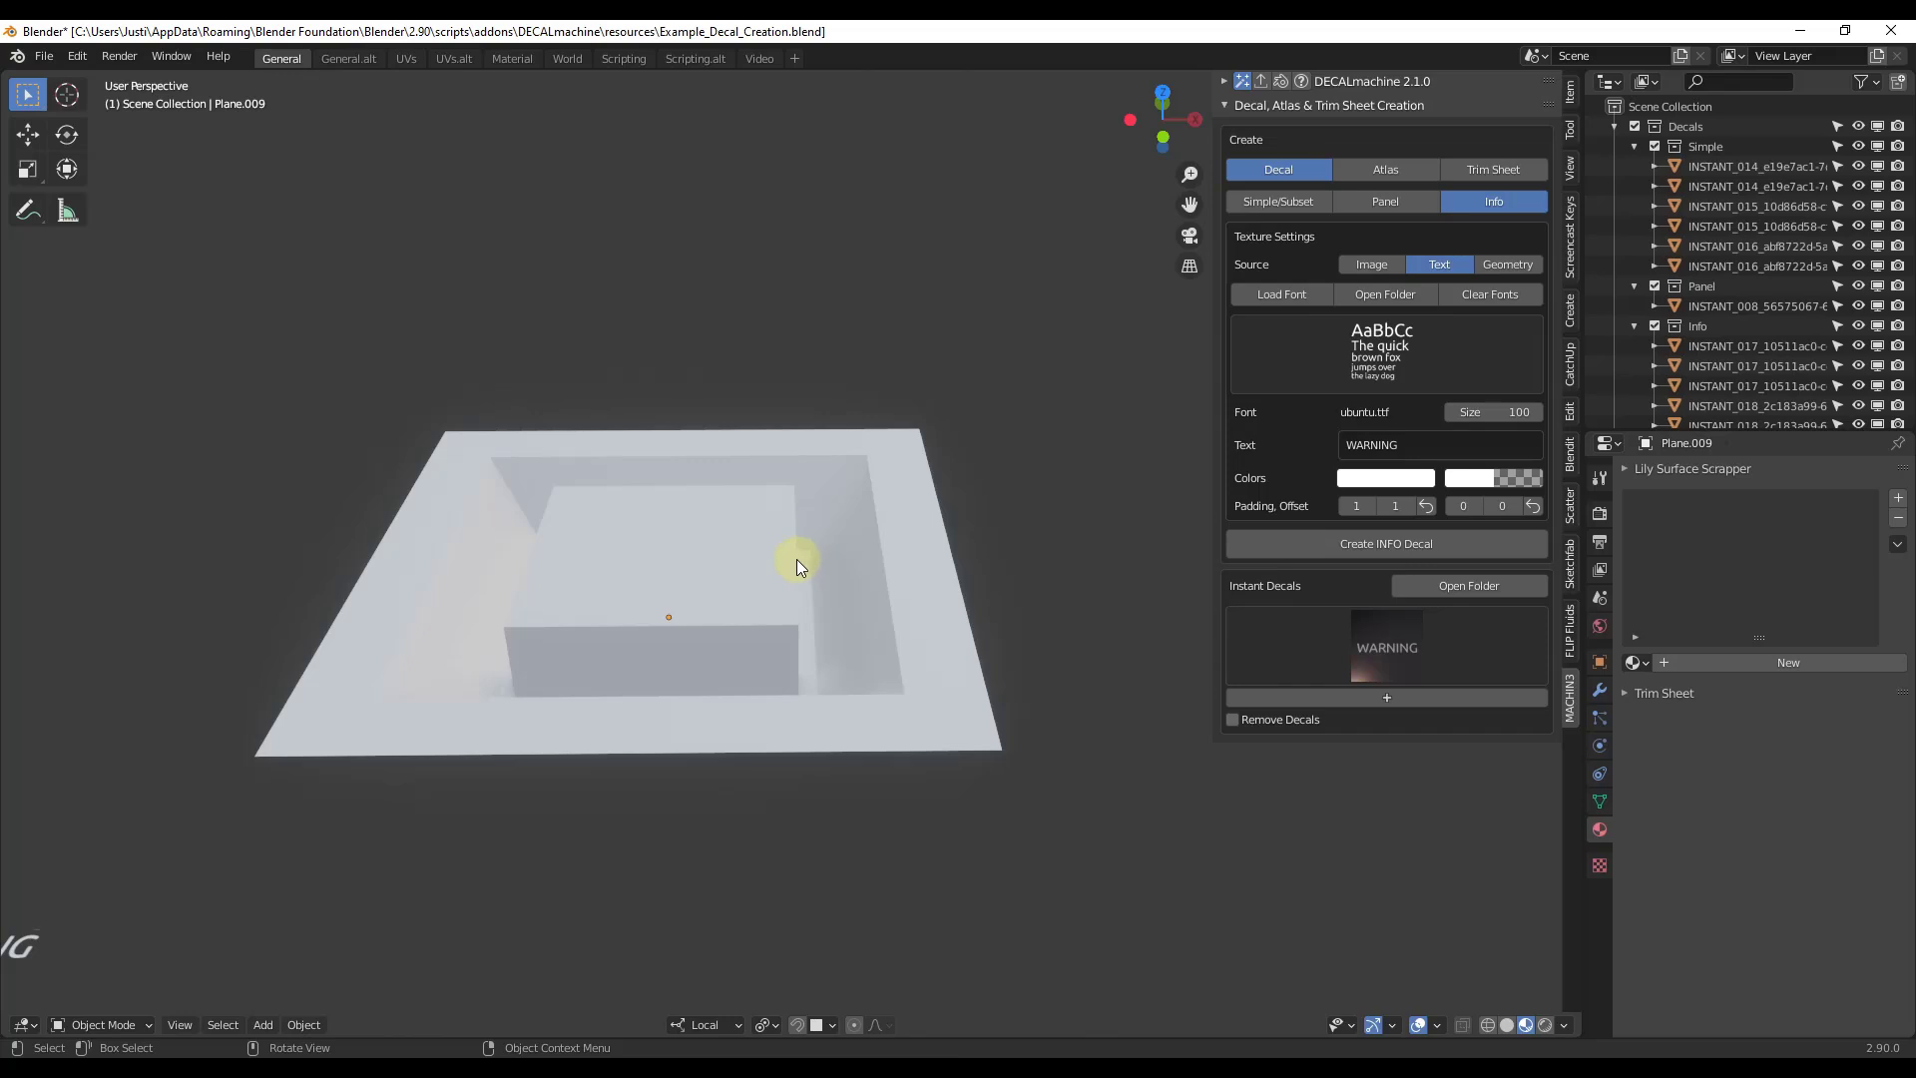
click(739, 563)
click(912, 608)
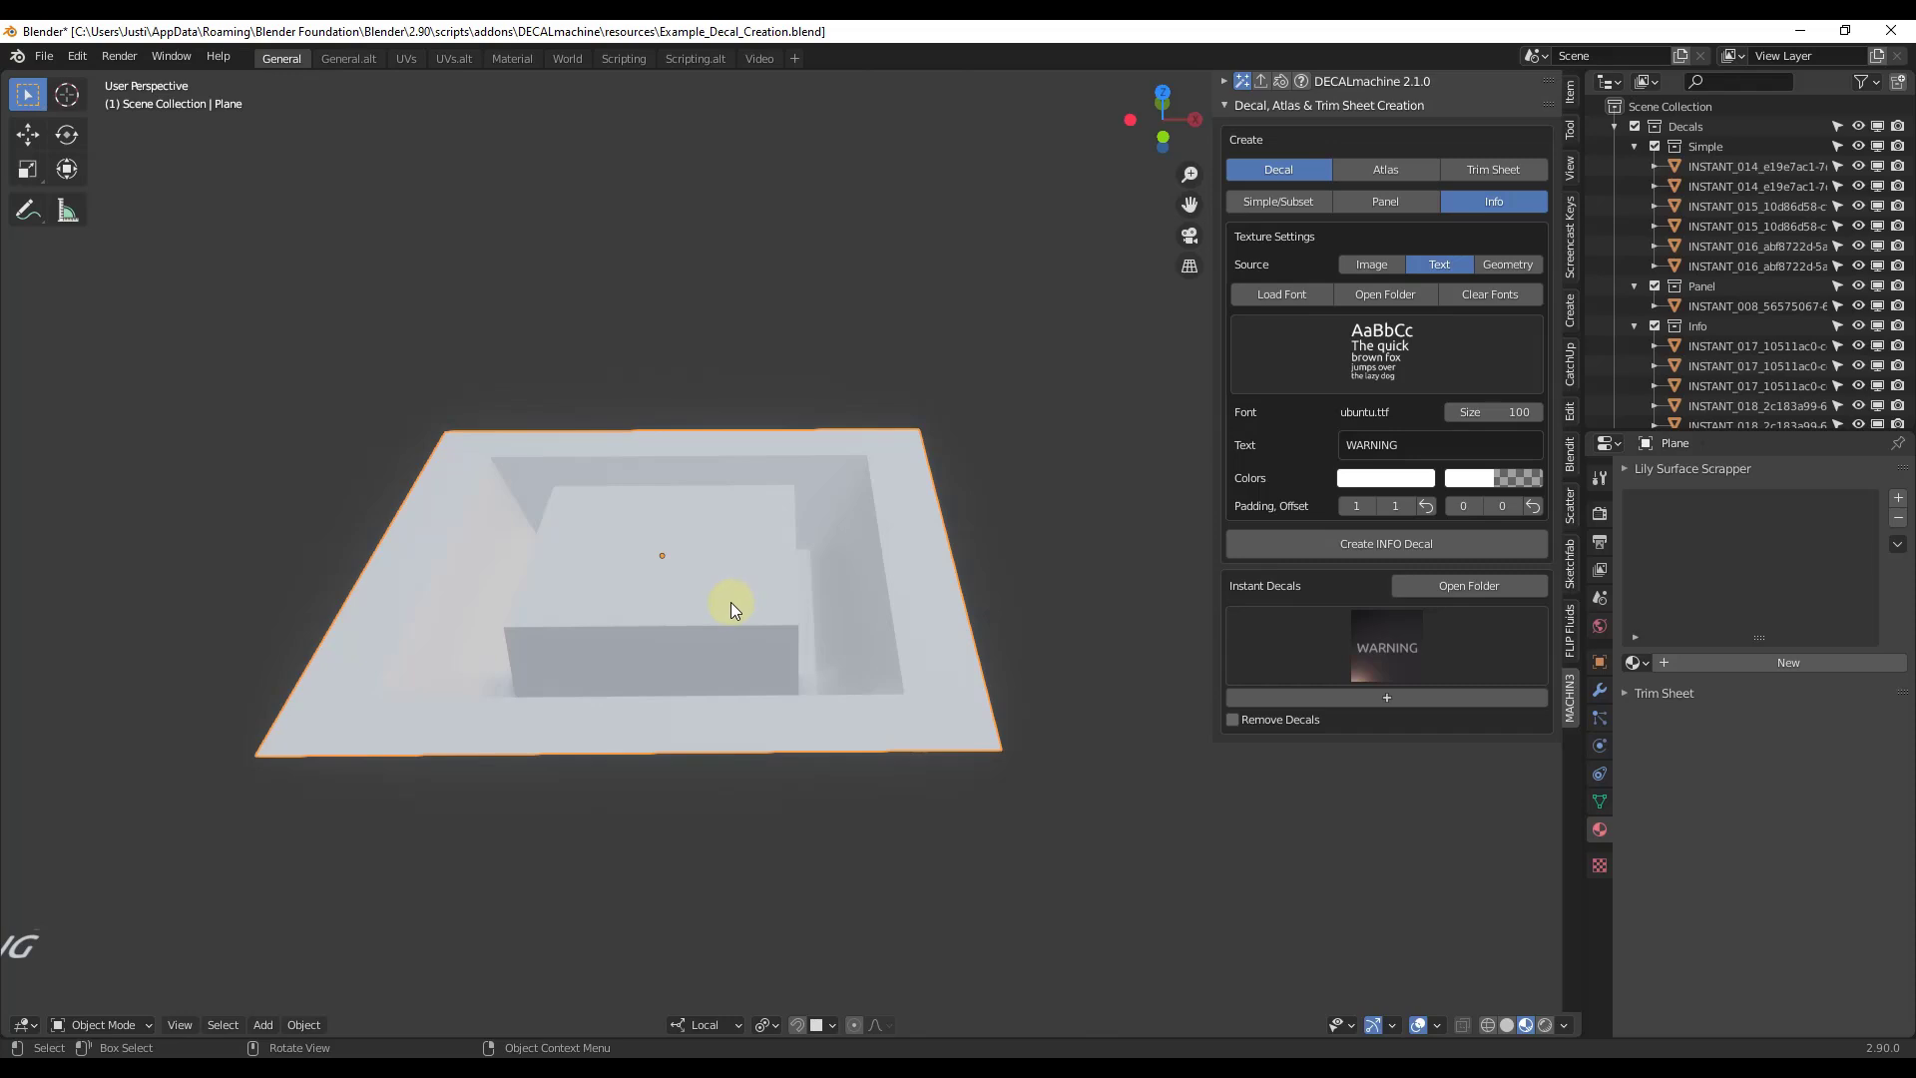
click(727, 571)
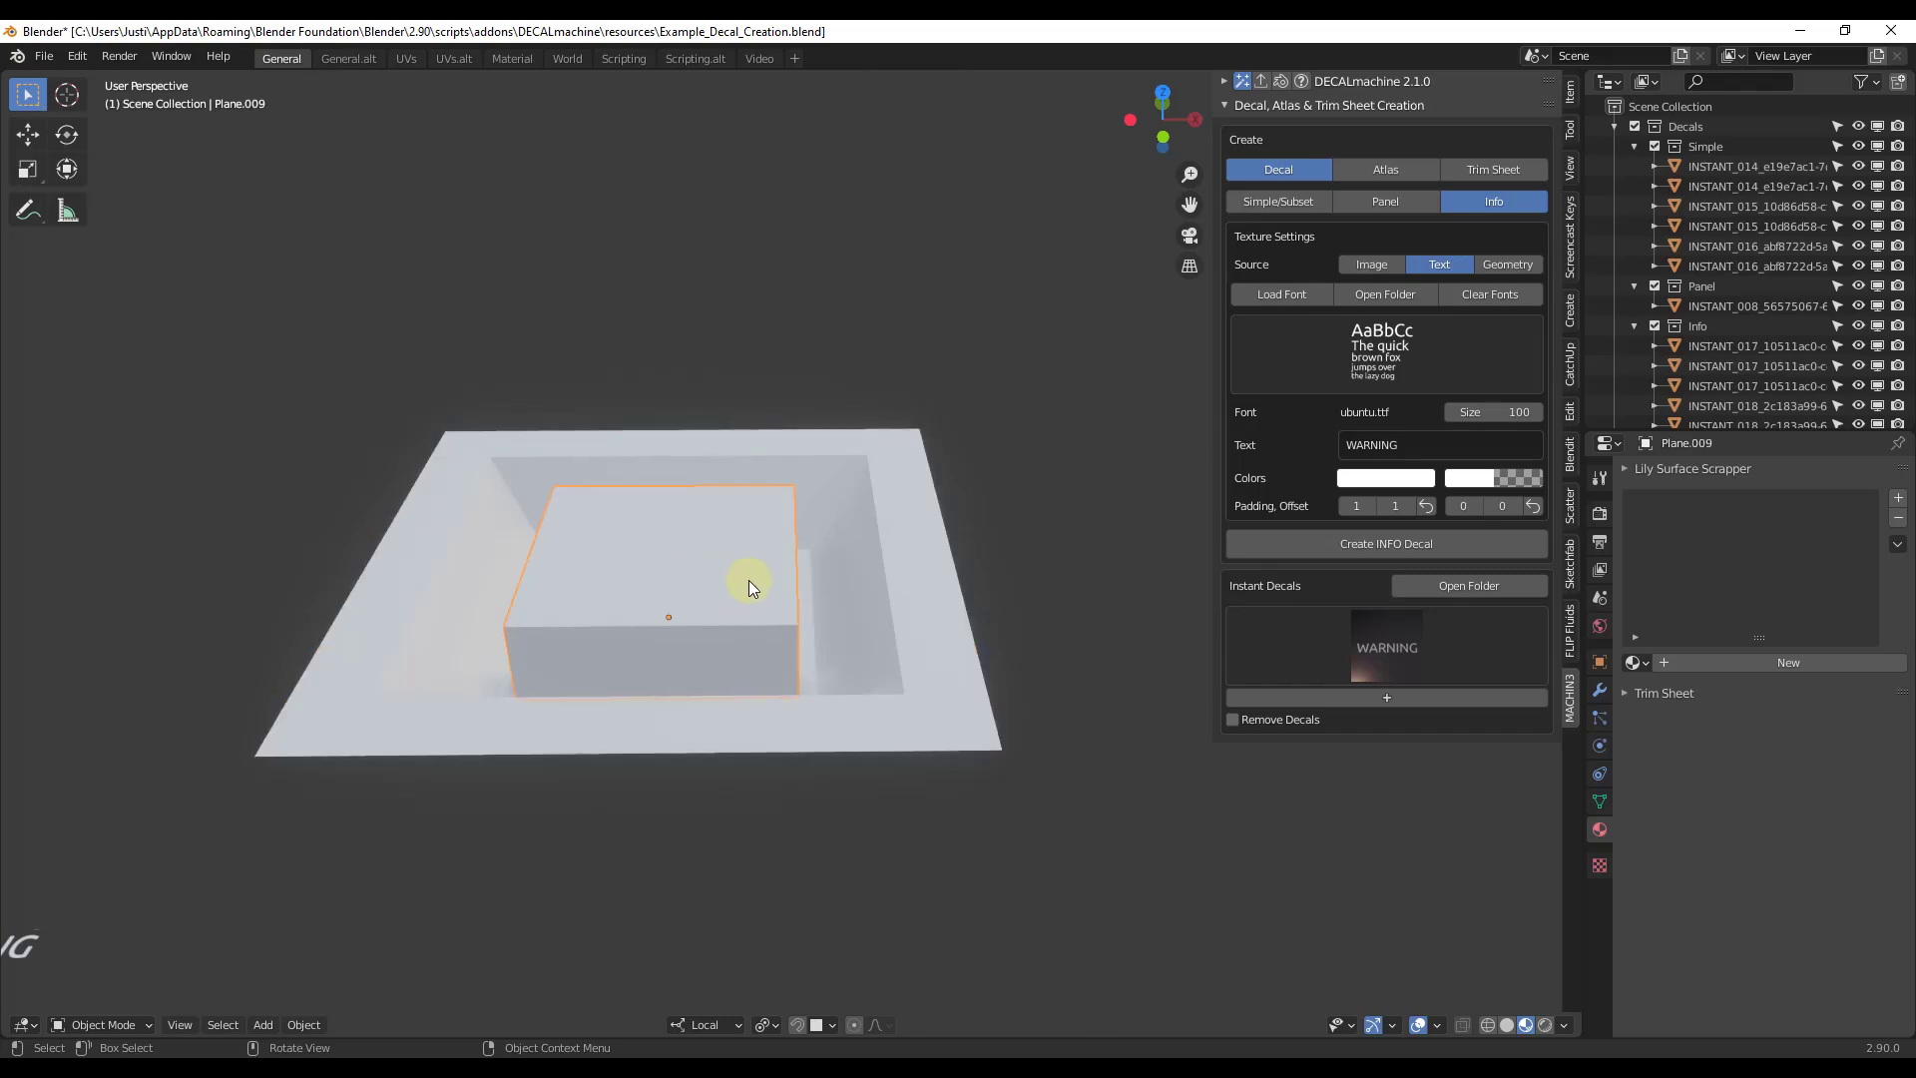
shift+click(926, 644)
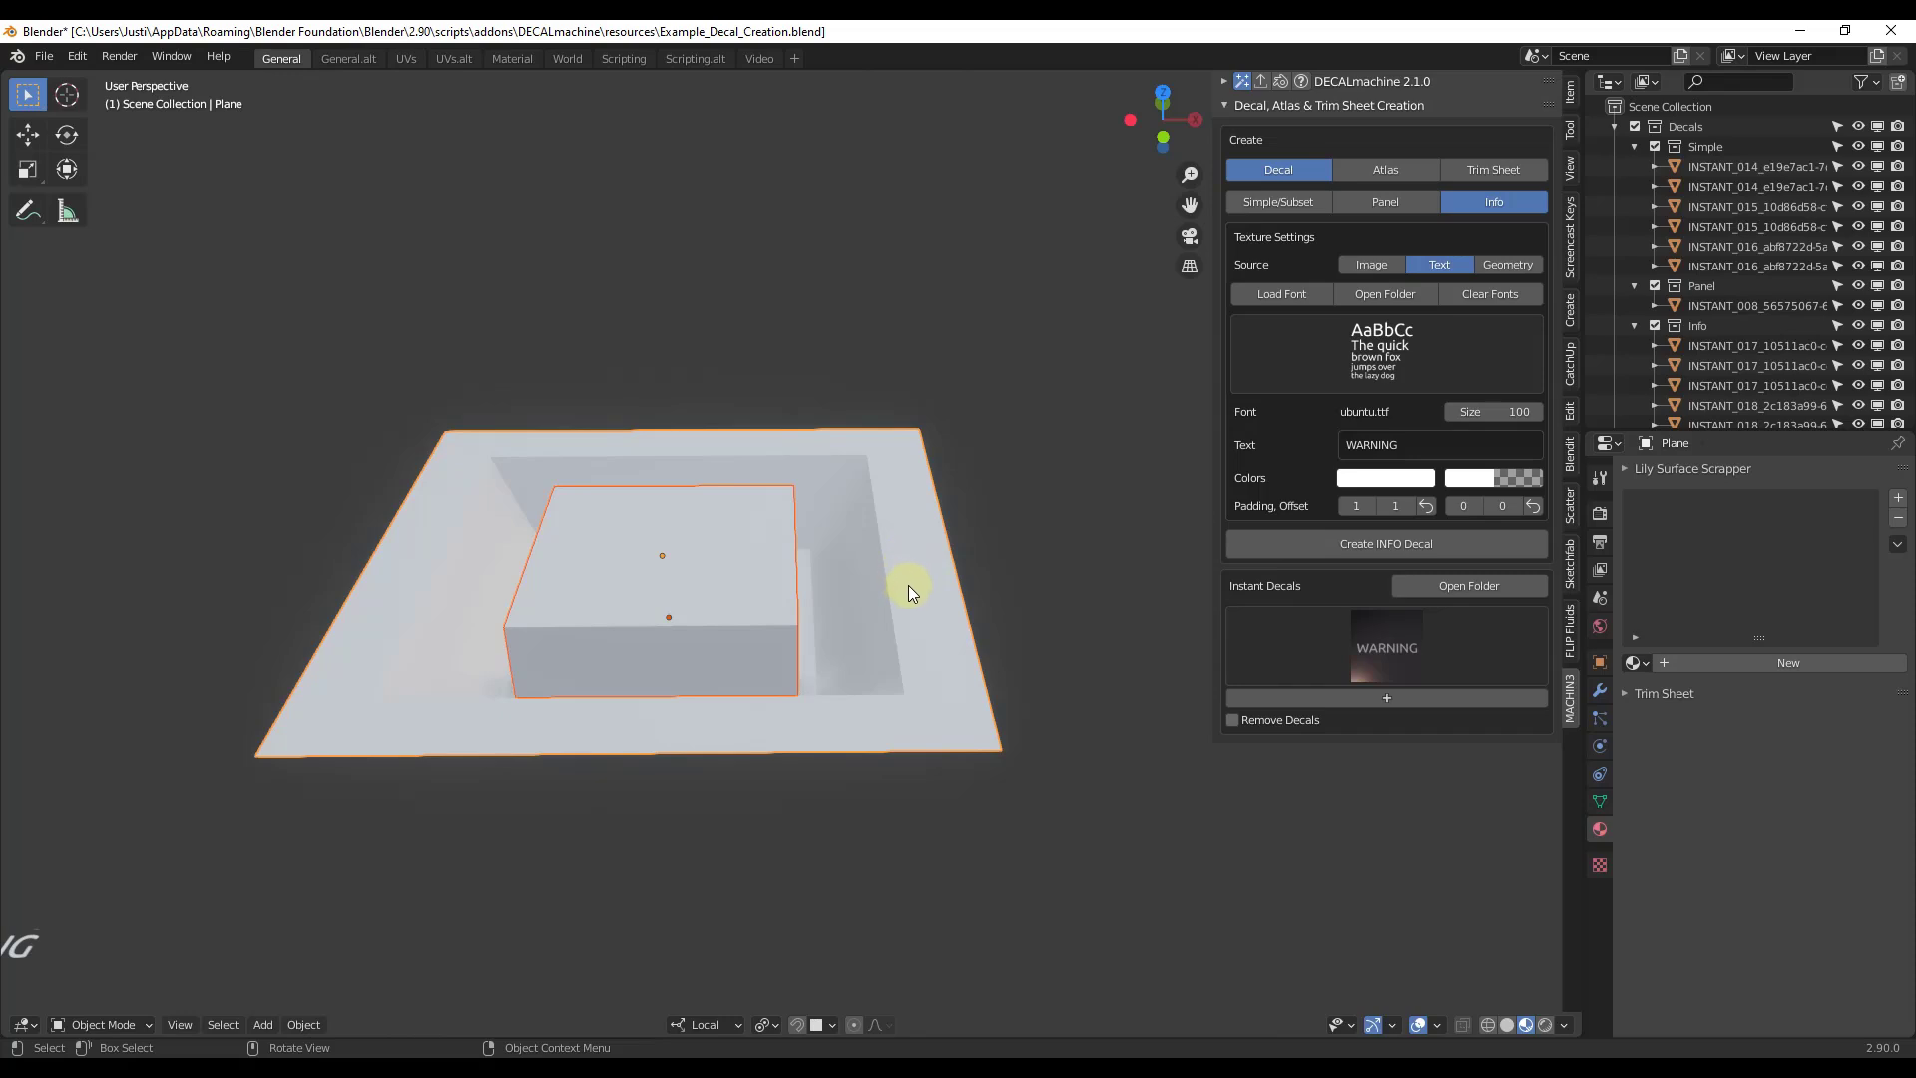
middle_drag(934, 697, 906, 613)
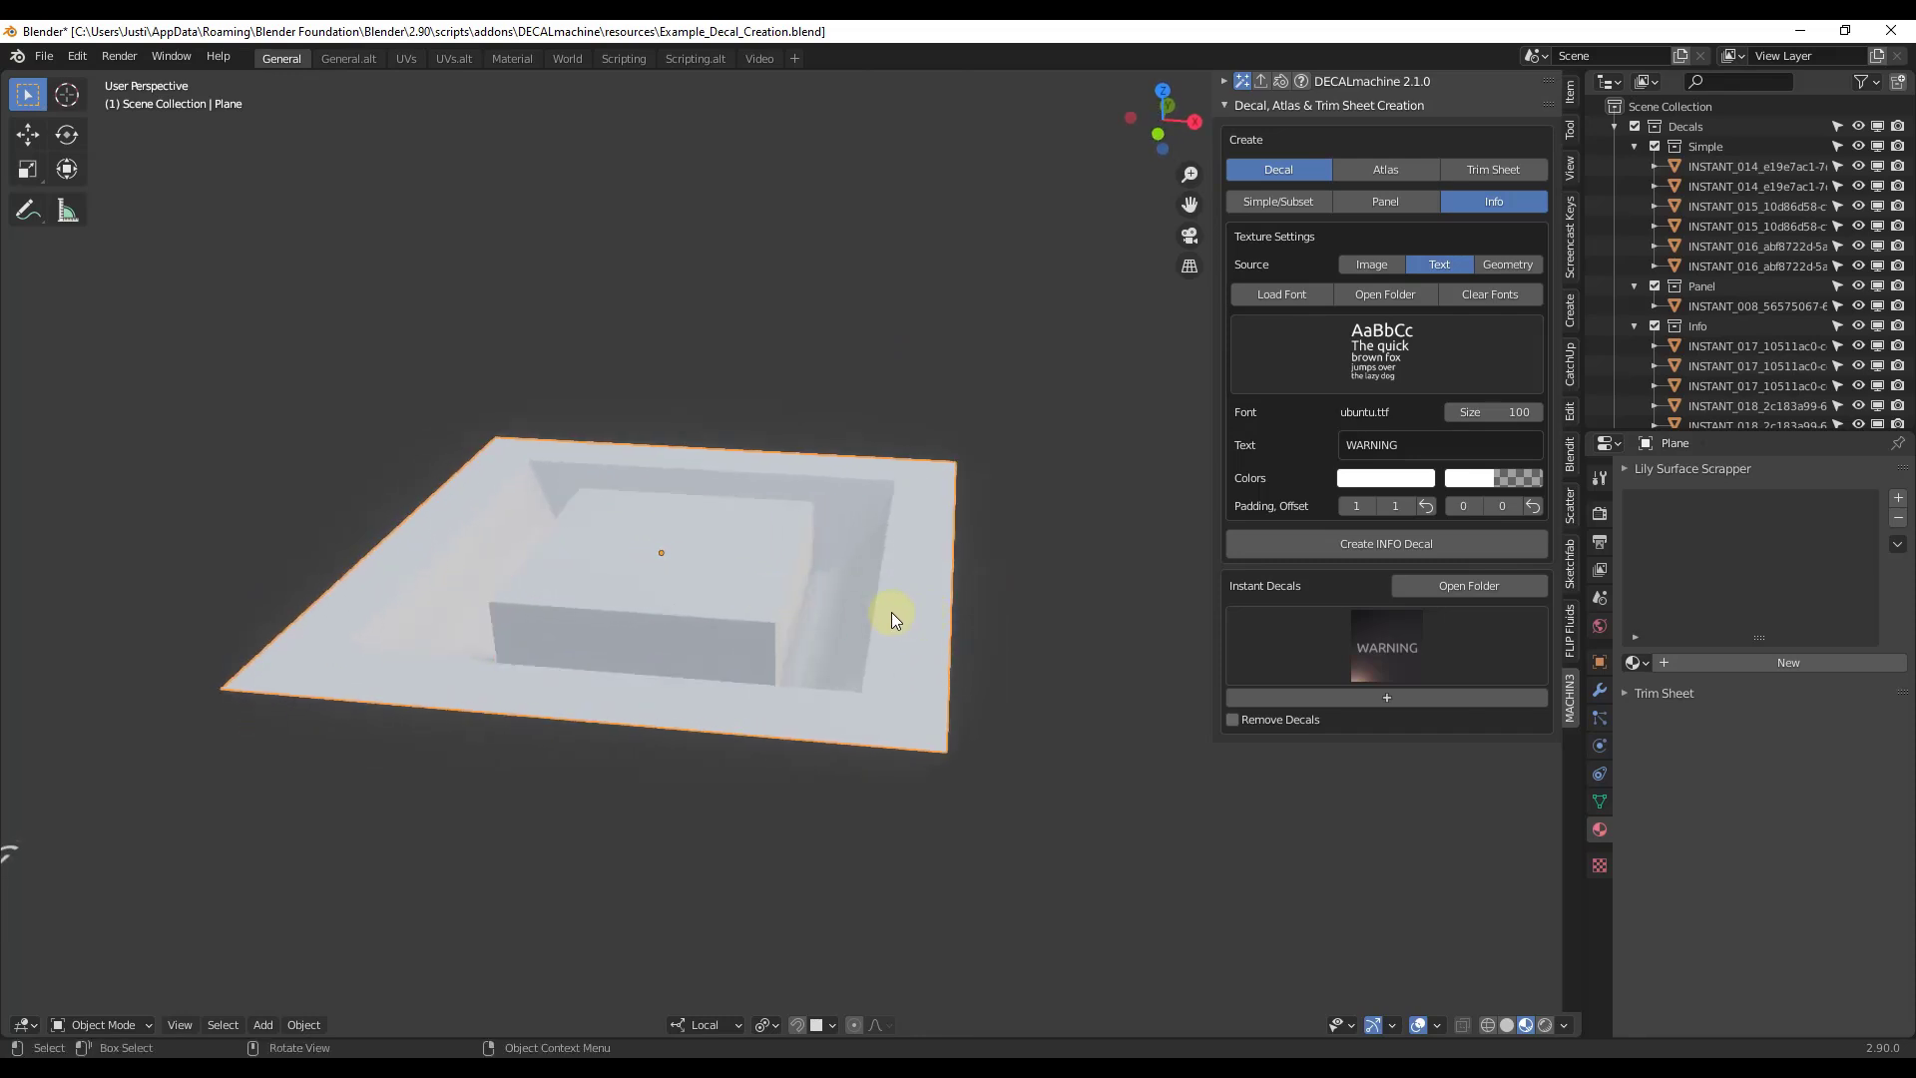
click(721, 584)
click(889, 639)
click(720, 596)
shift+click(914, 633)
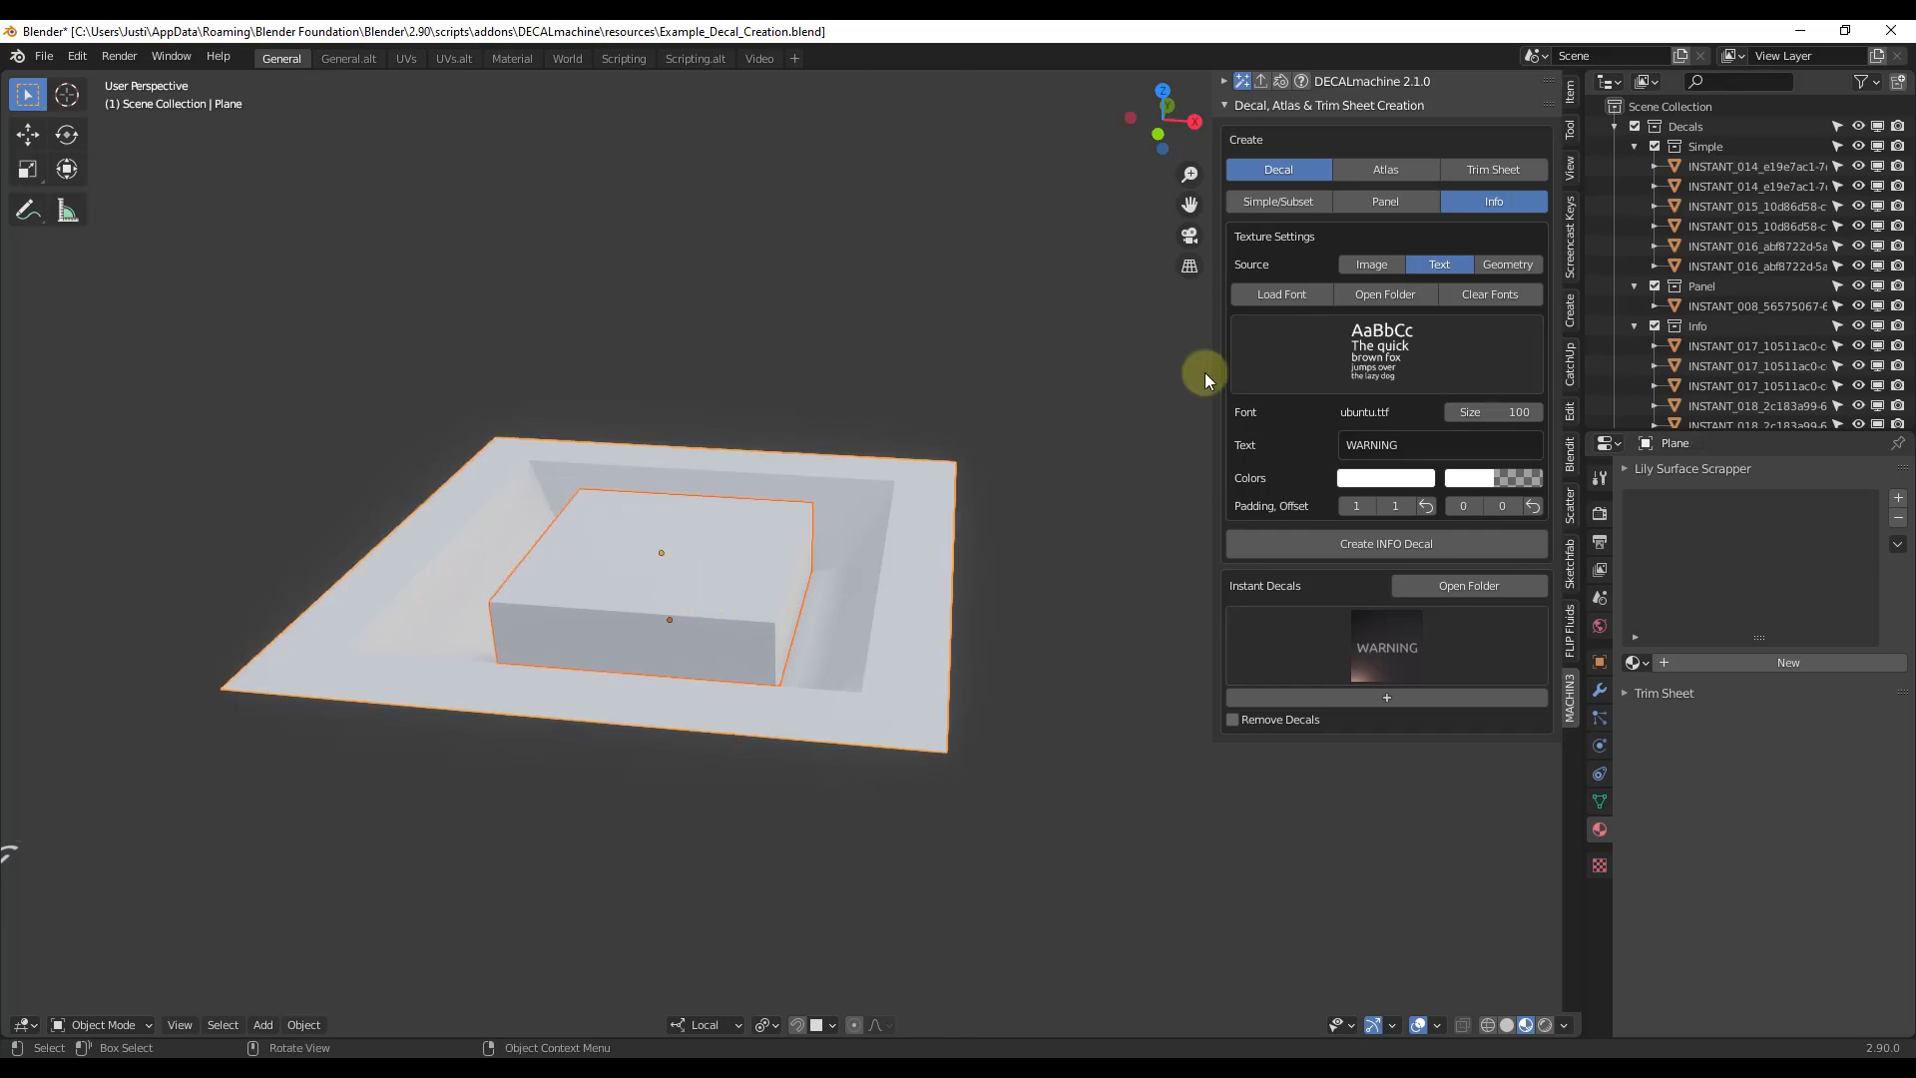
- Create a subset decal from the inner block and recessed plane, and insert an instance of it from the instant decals
click(1266, 201)
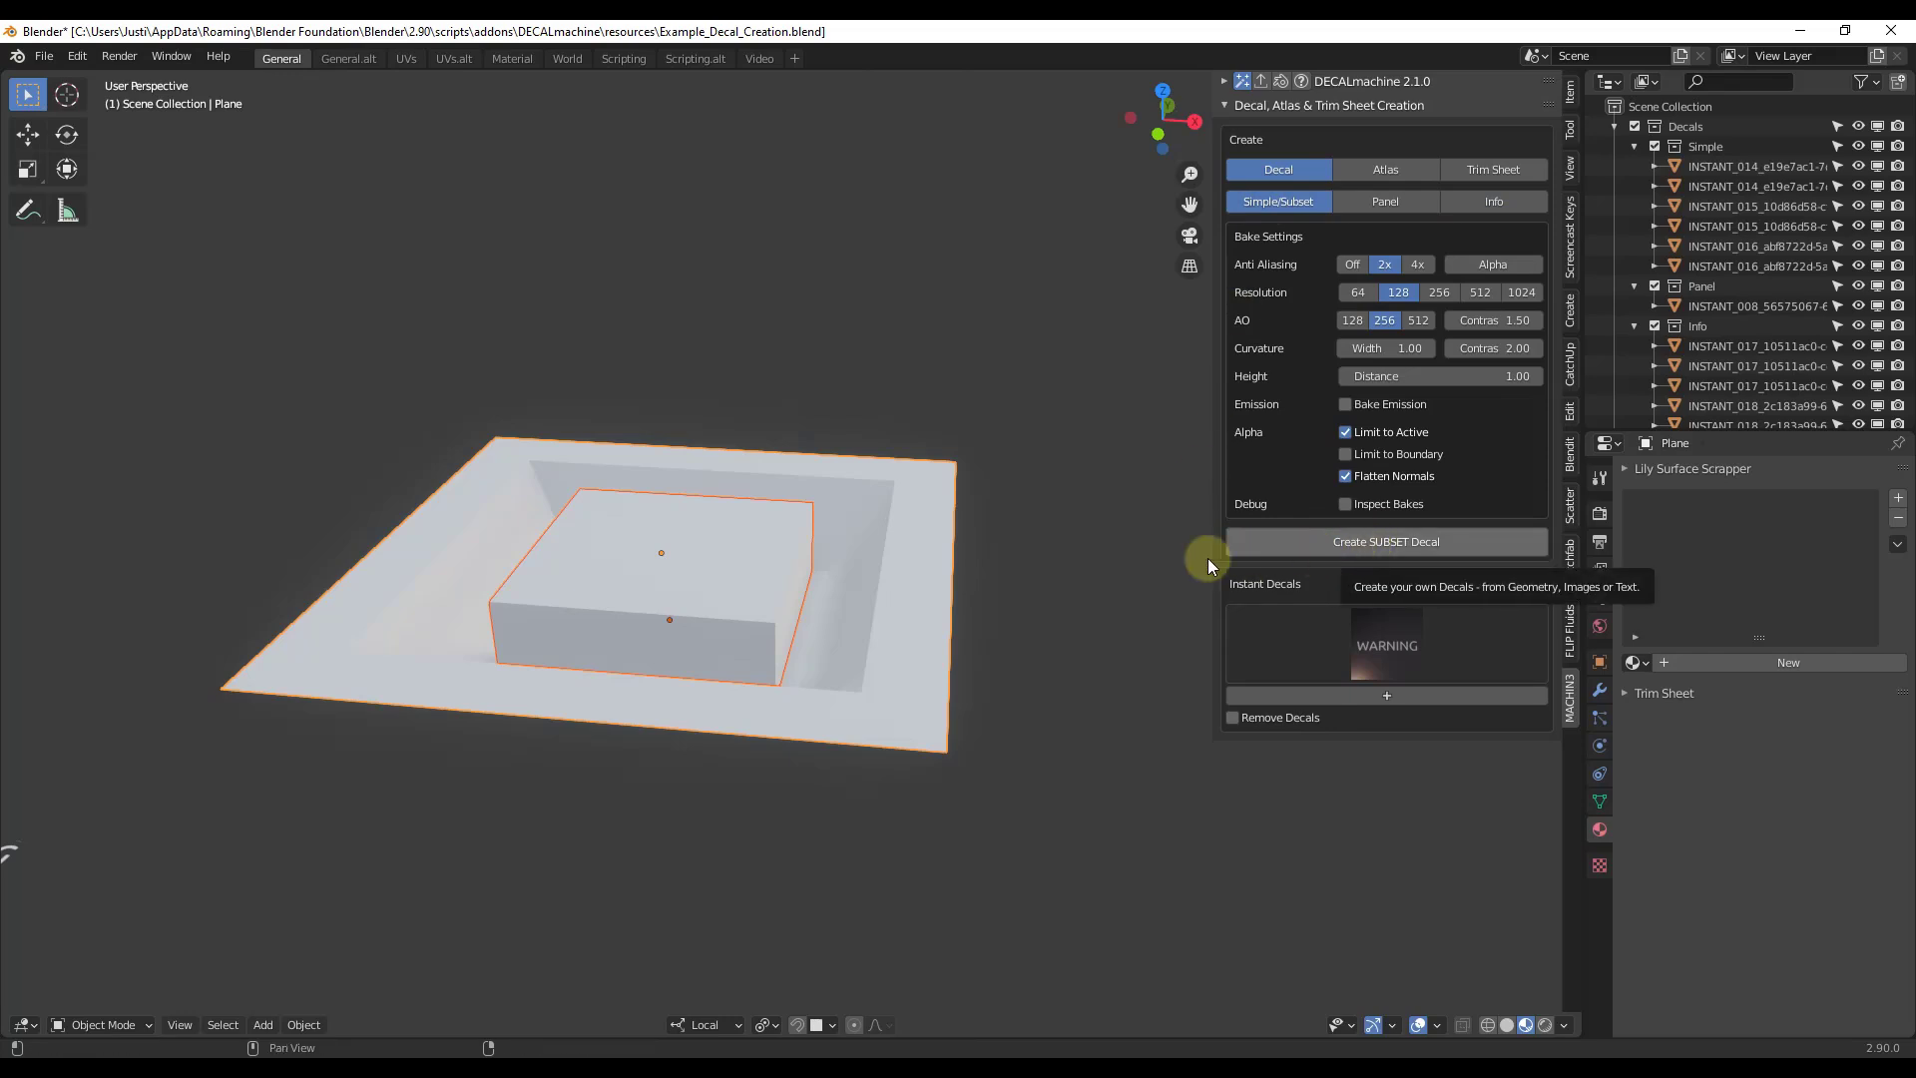
click(1393, 545)
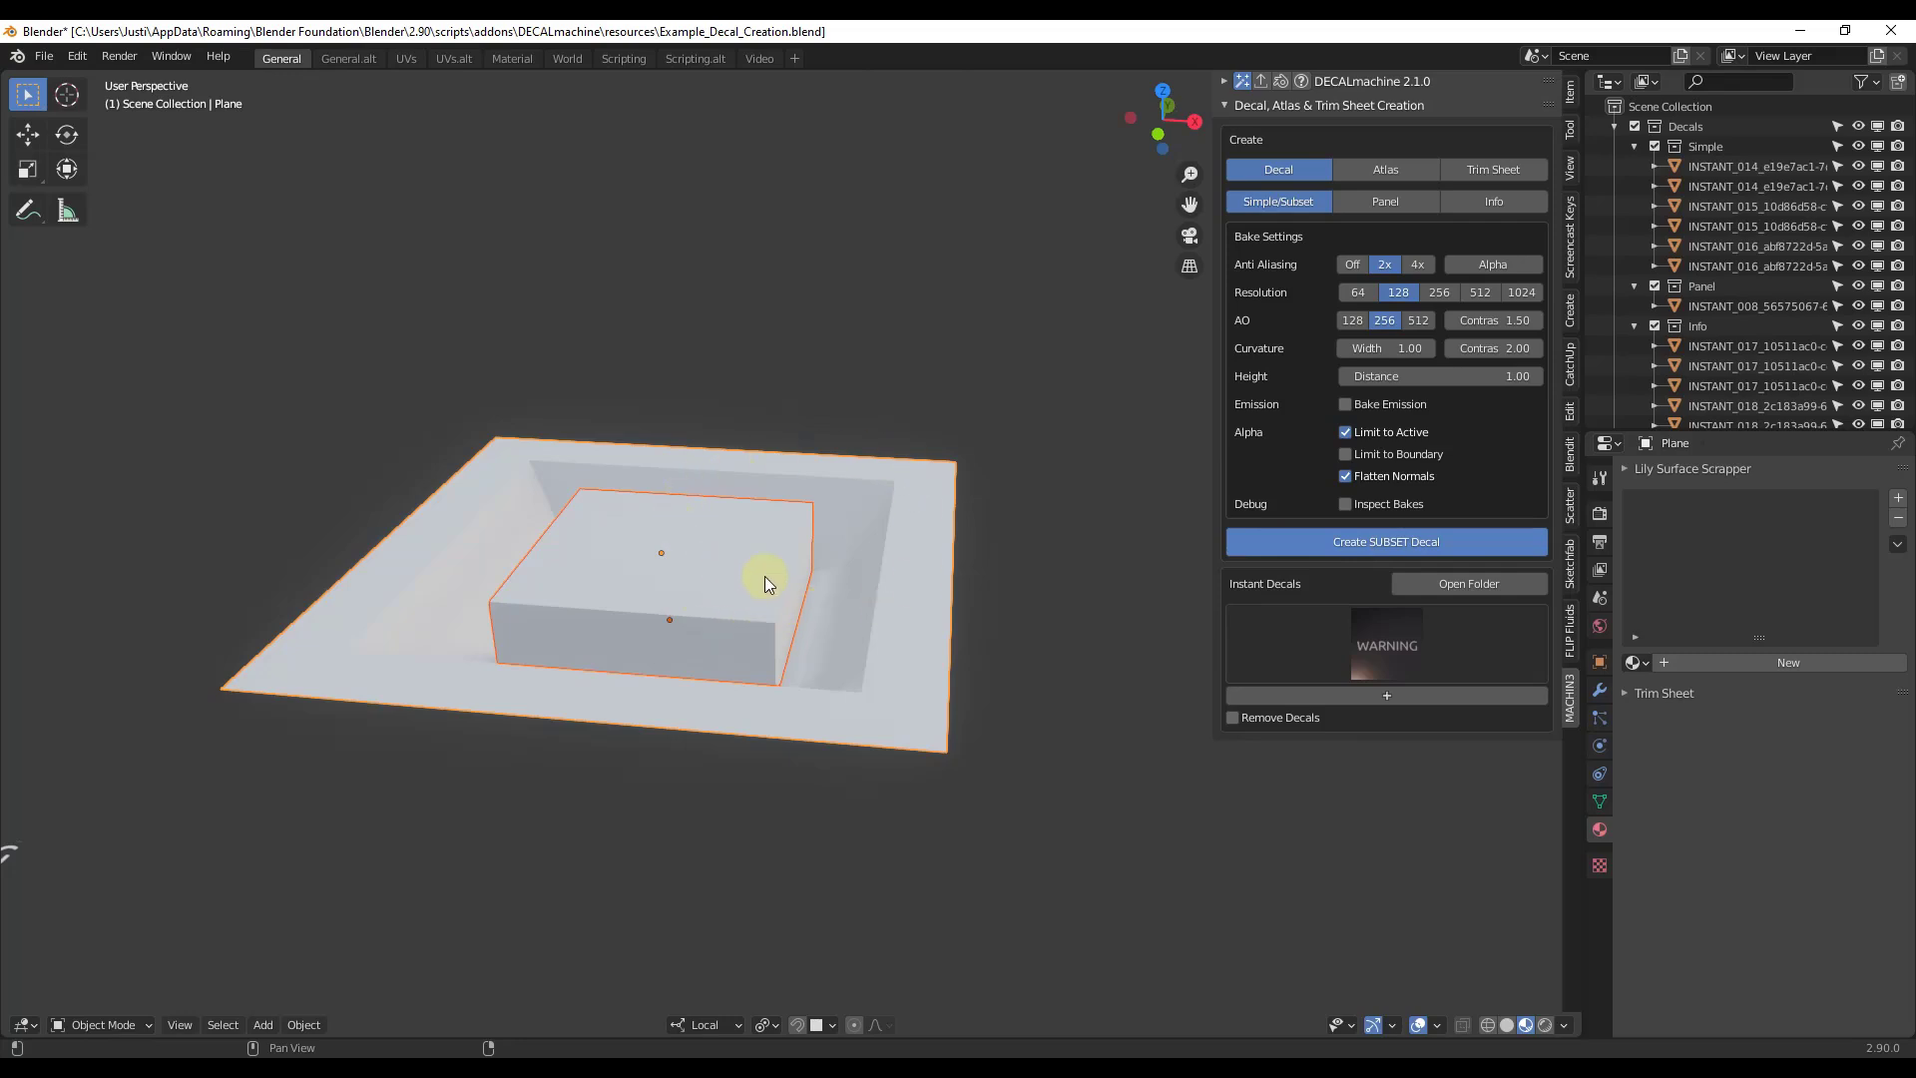
click(1387, 649)
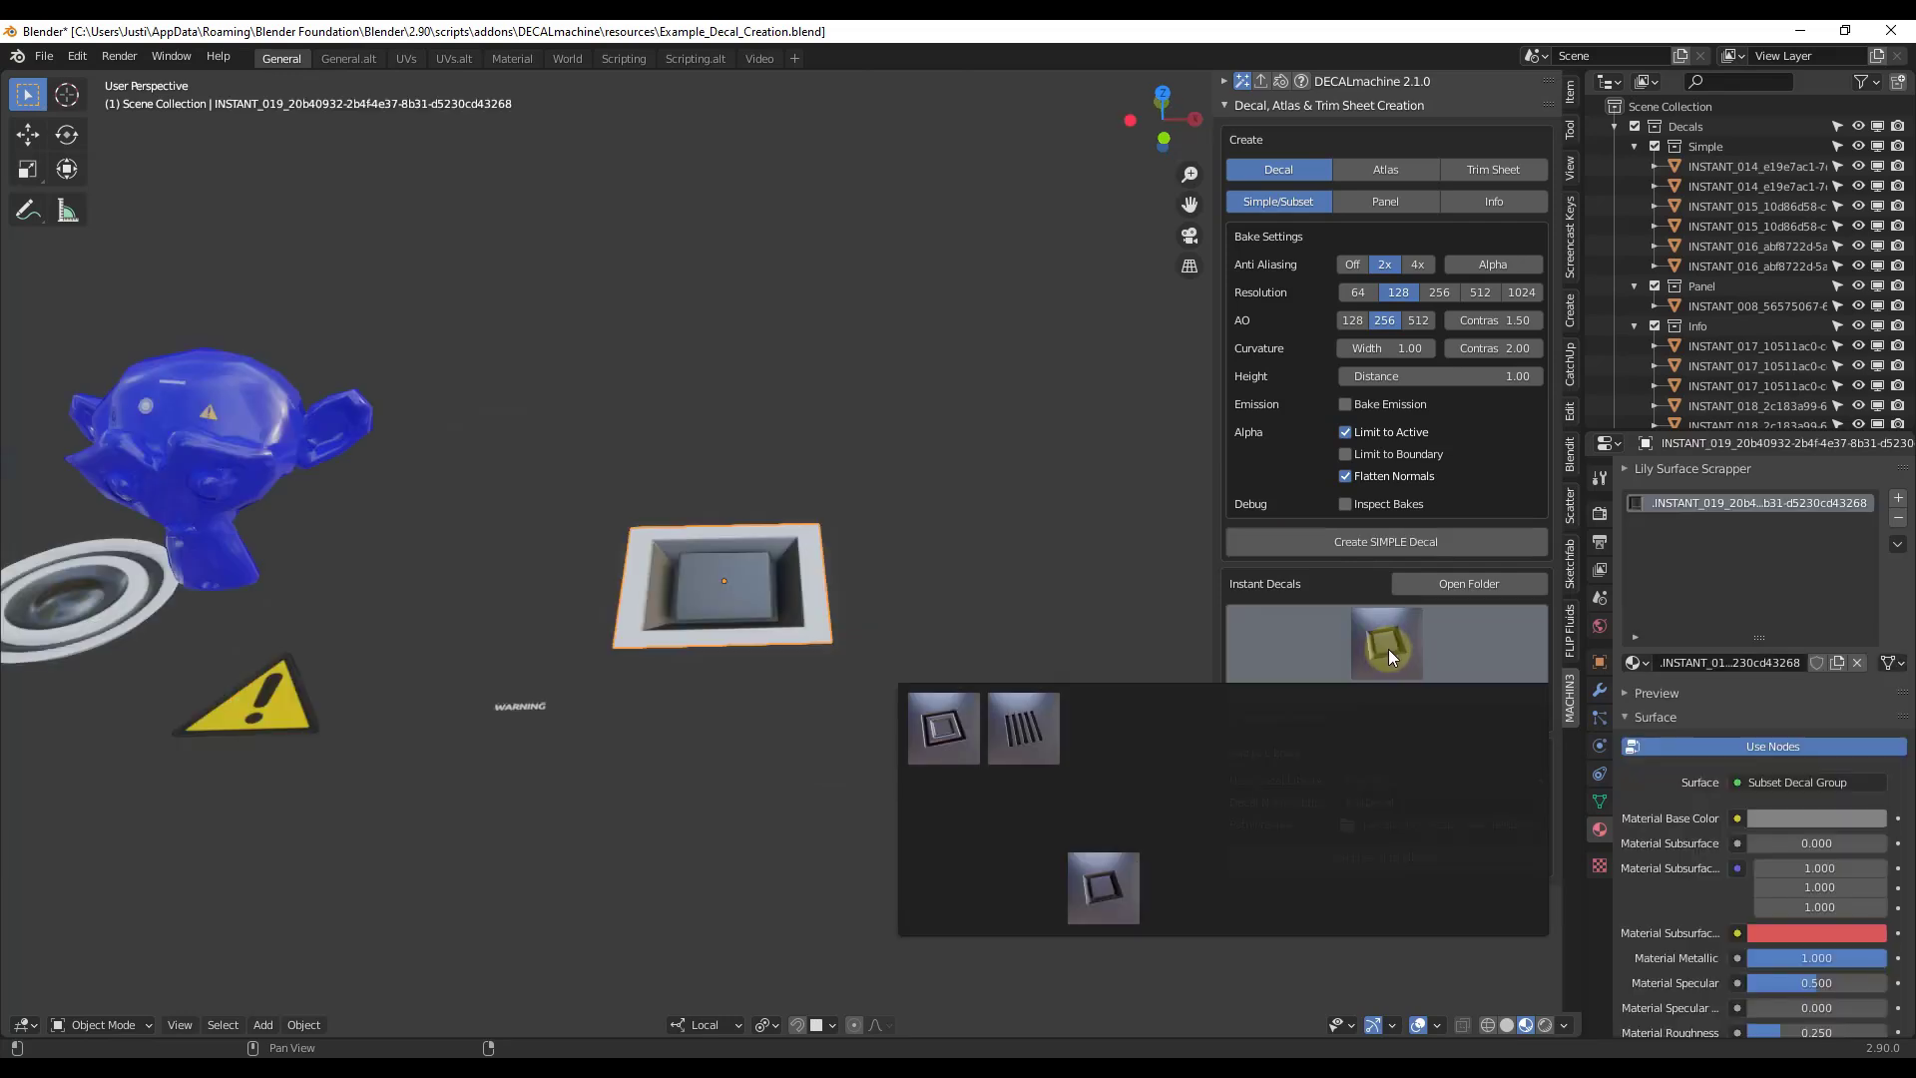
click(1102, 882)
- Move the new subset decal onto the monkey's forehead beside the warning sign, scale it down and adjust its position
middle_drag(399, 572, 470, 589)
key(g)
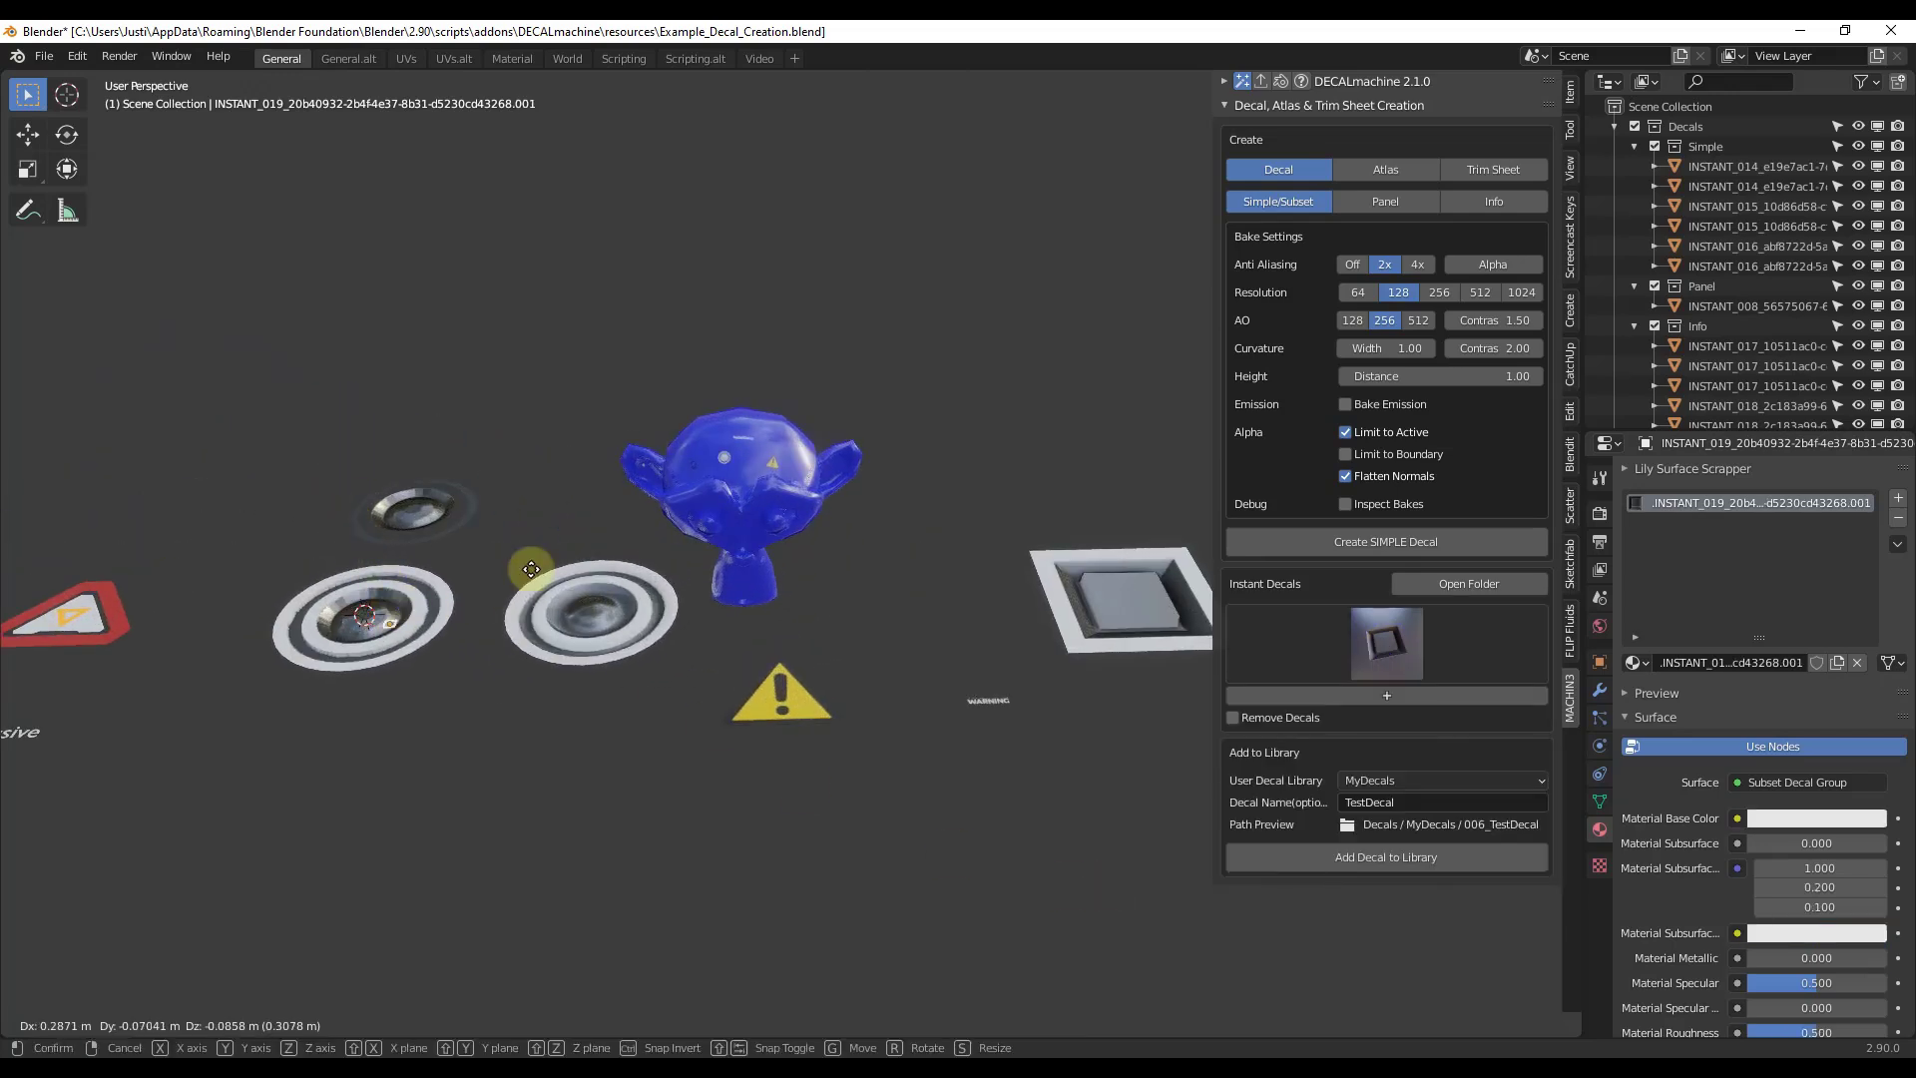
click(792, 429)
scroll(793, 423, up, 8)
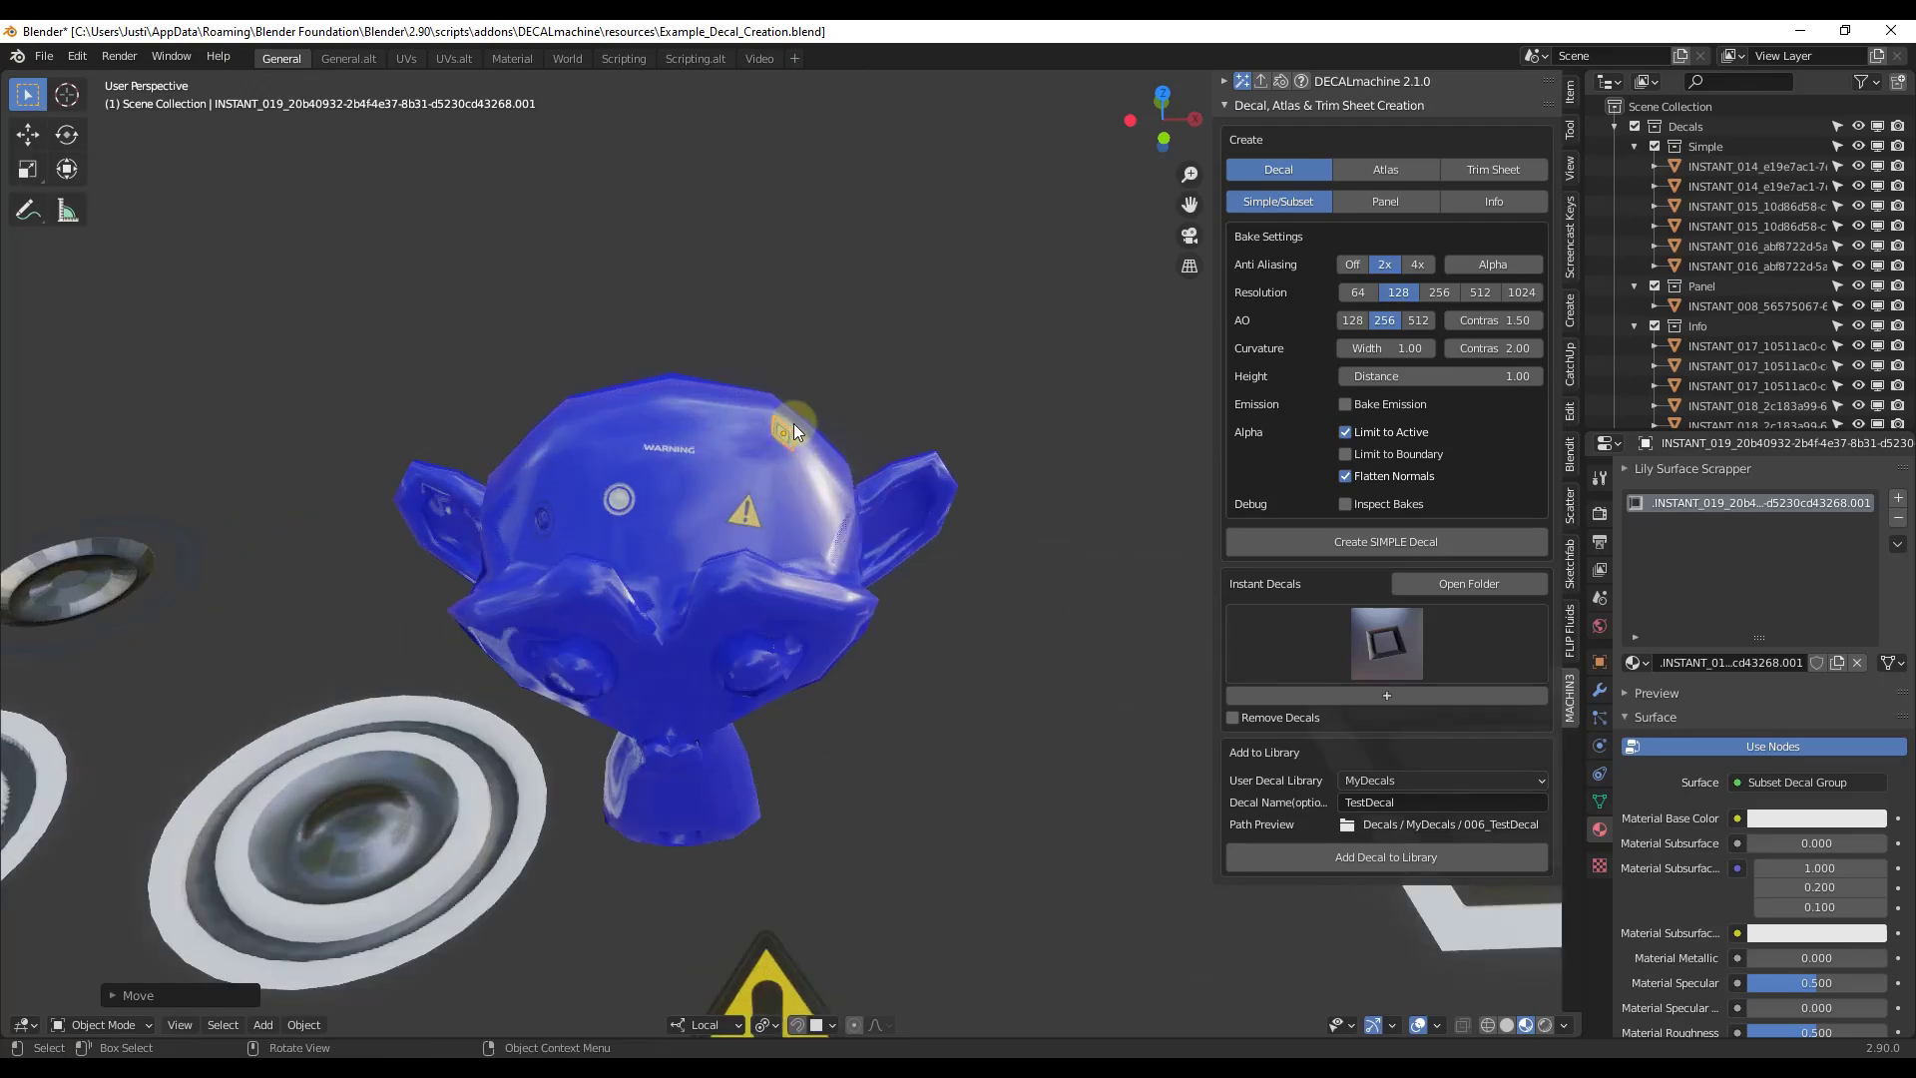
key(s)
click(836, 505)
middle_drag(836, 504, 770, 473)
middle_drag(832, 535, 859, 557)
key(g)
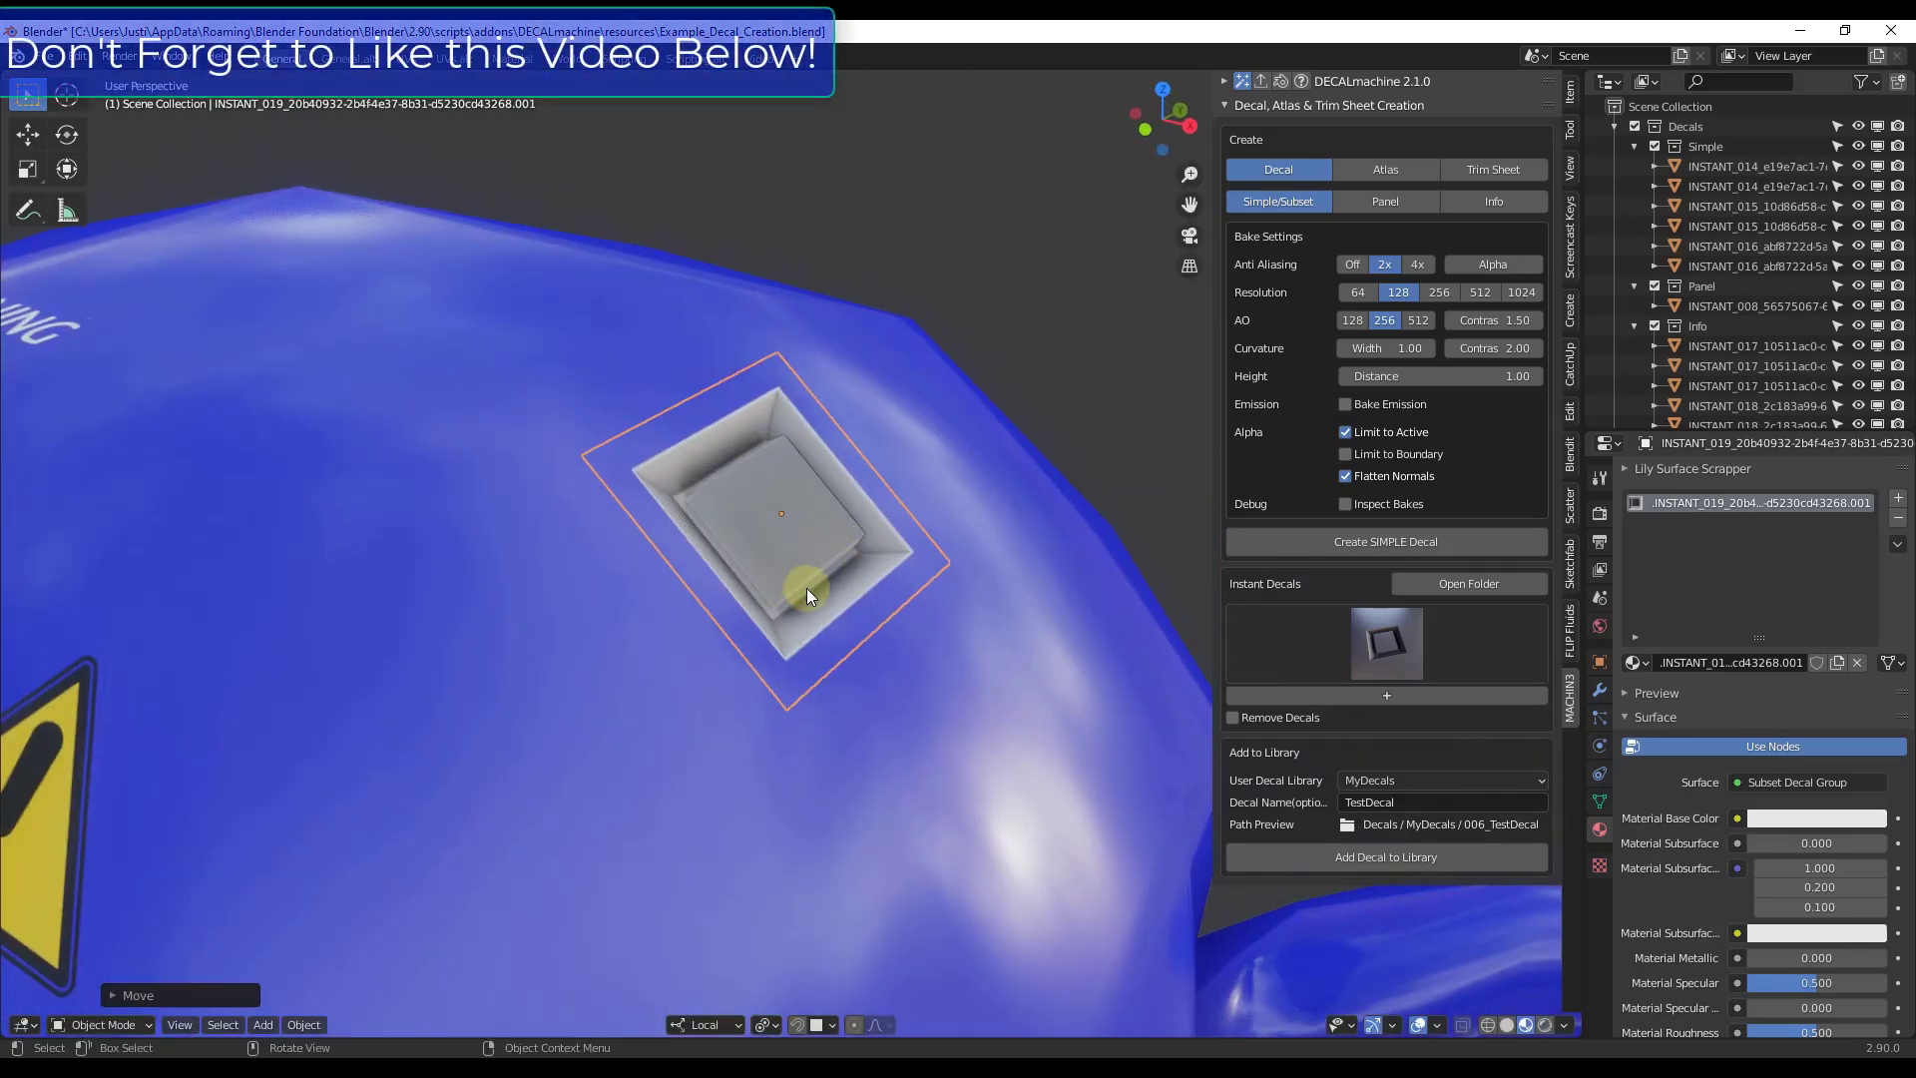
click(810, 567)
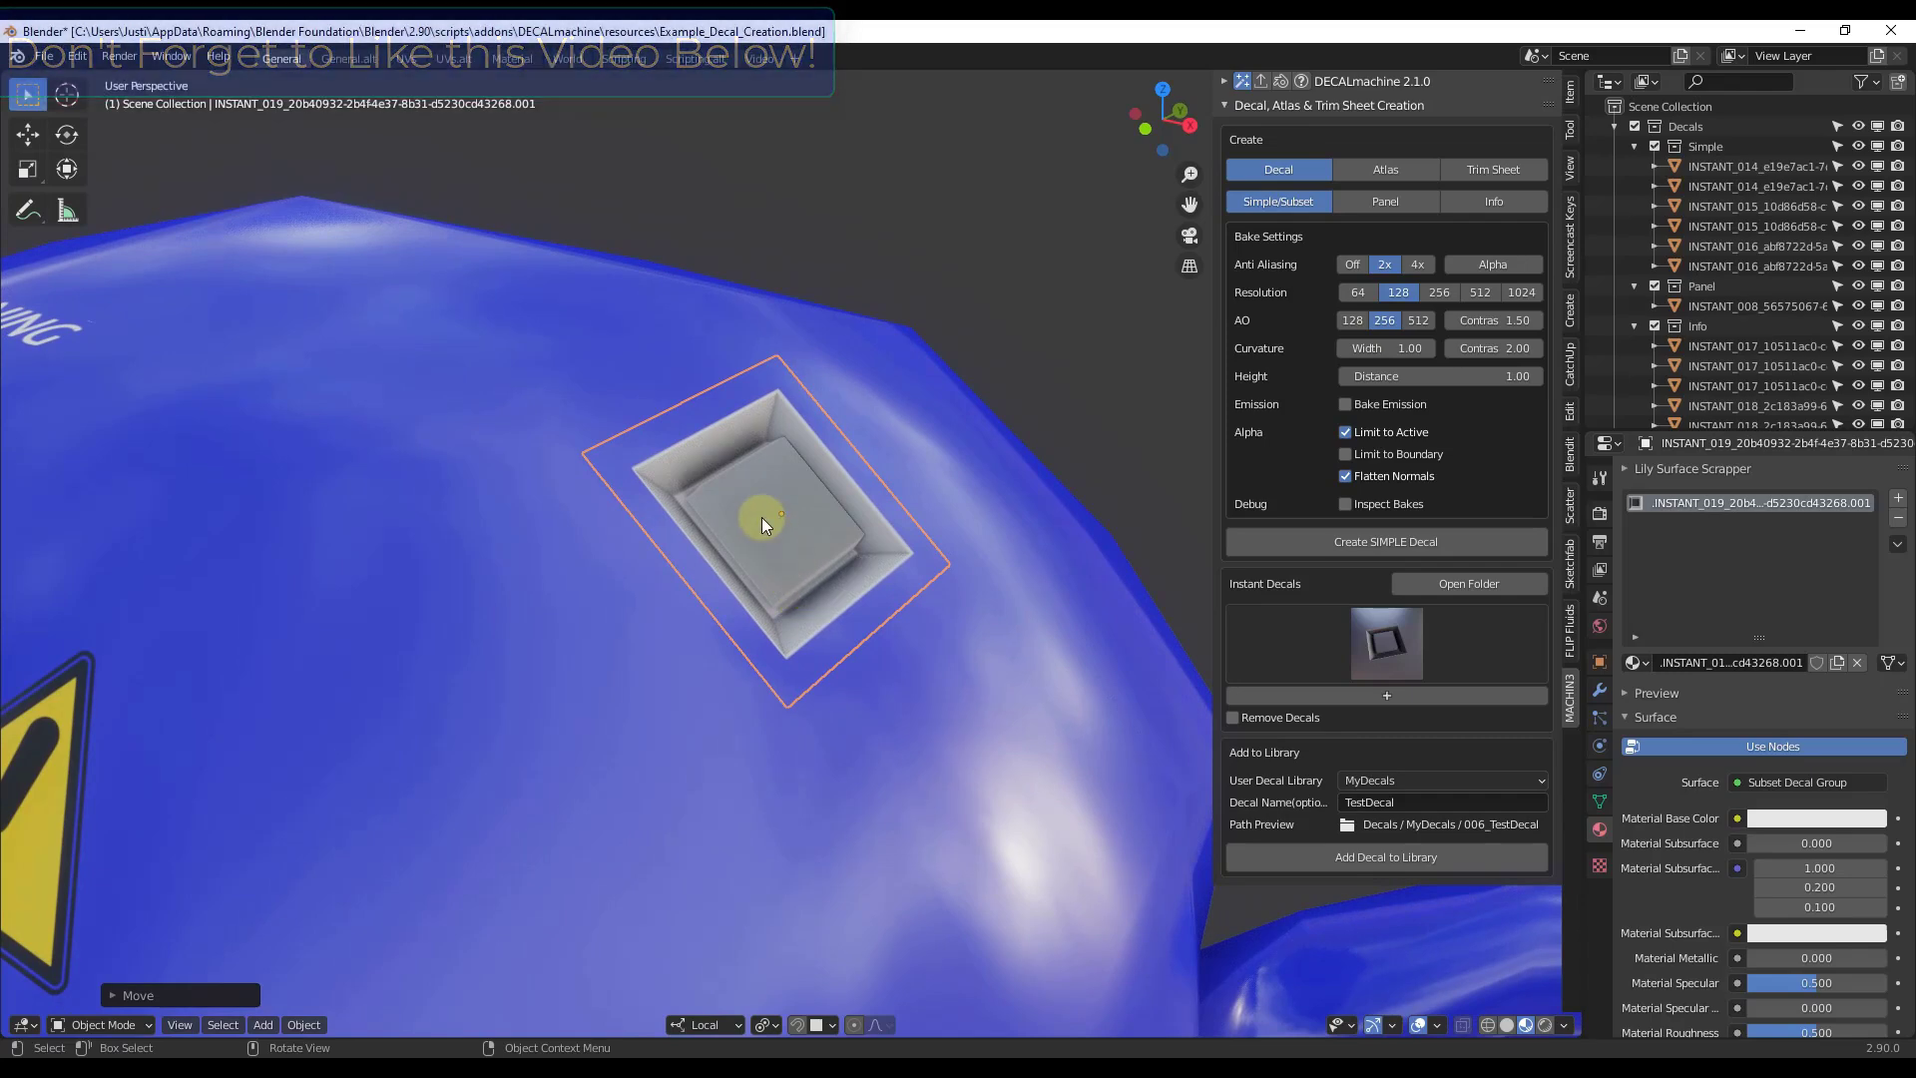
- Match the decal's materials, using Material.001 for the main material and emit.yellow for the subset
key(d)
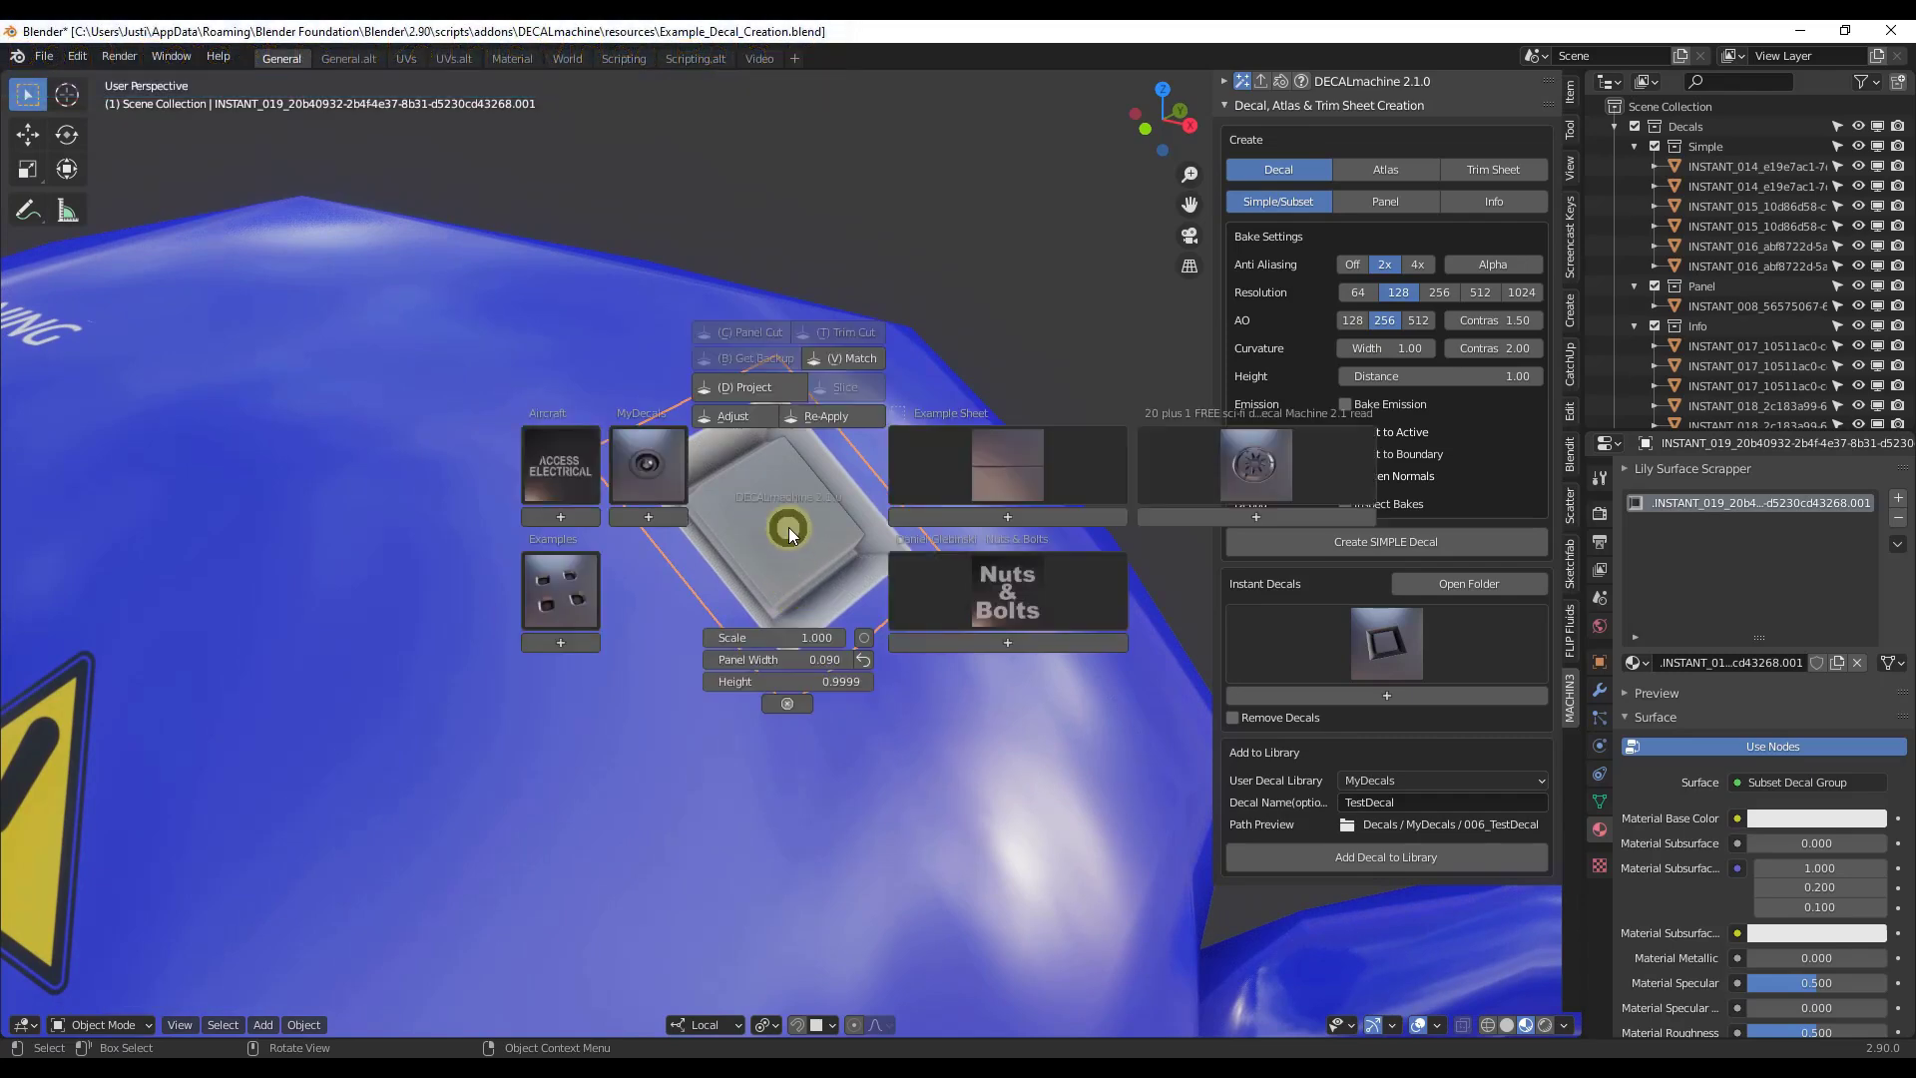
click(850, 357)
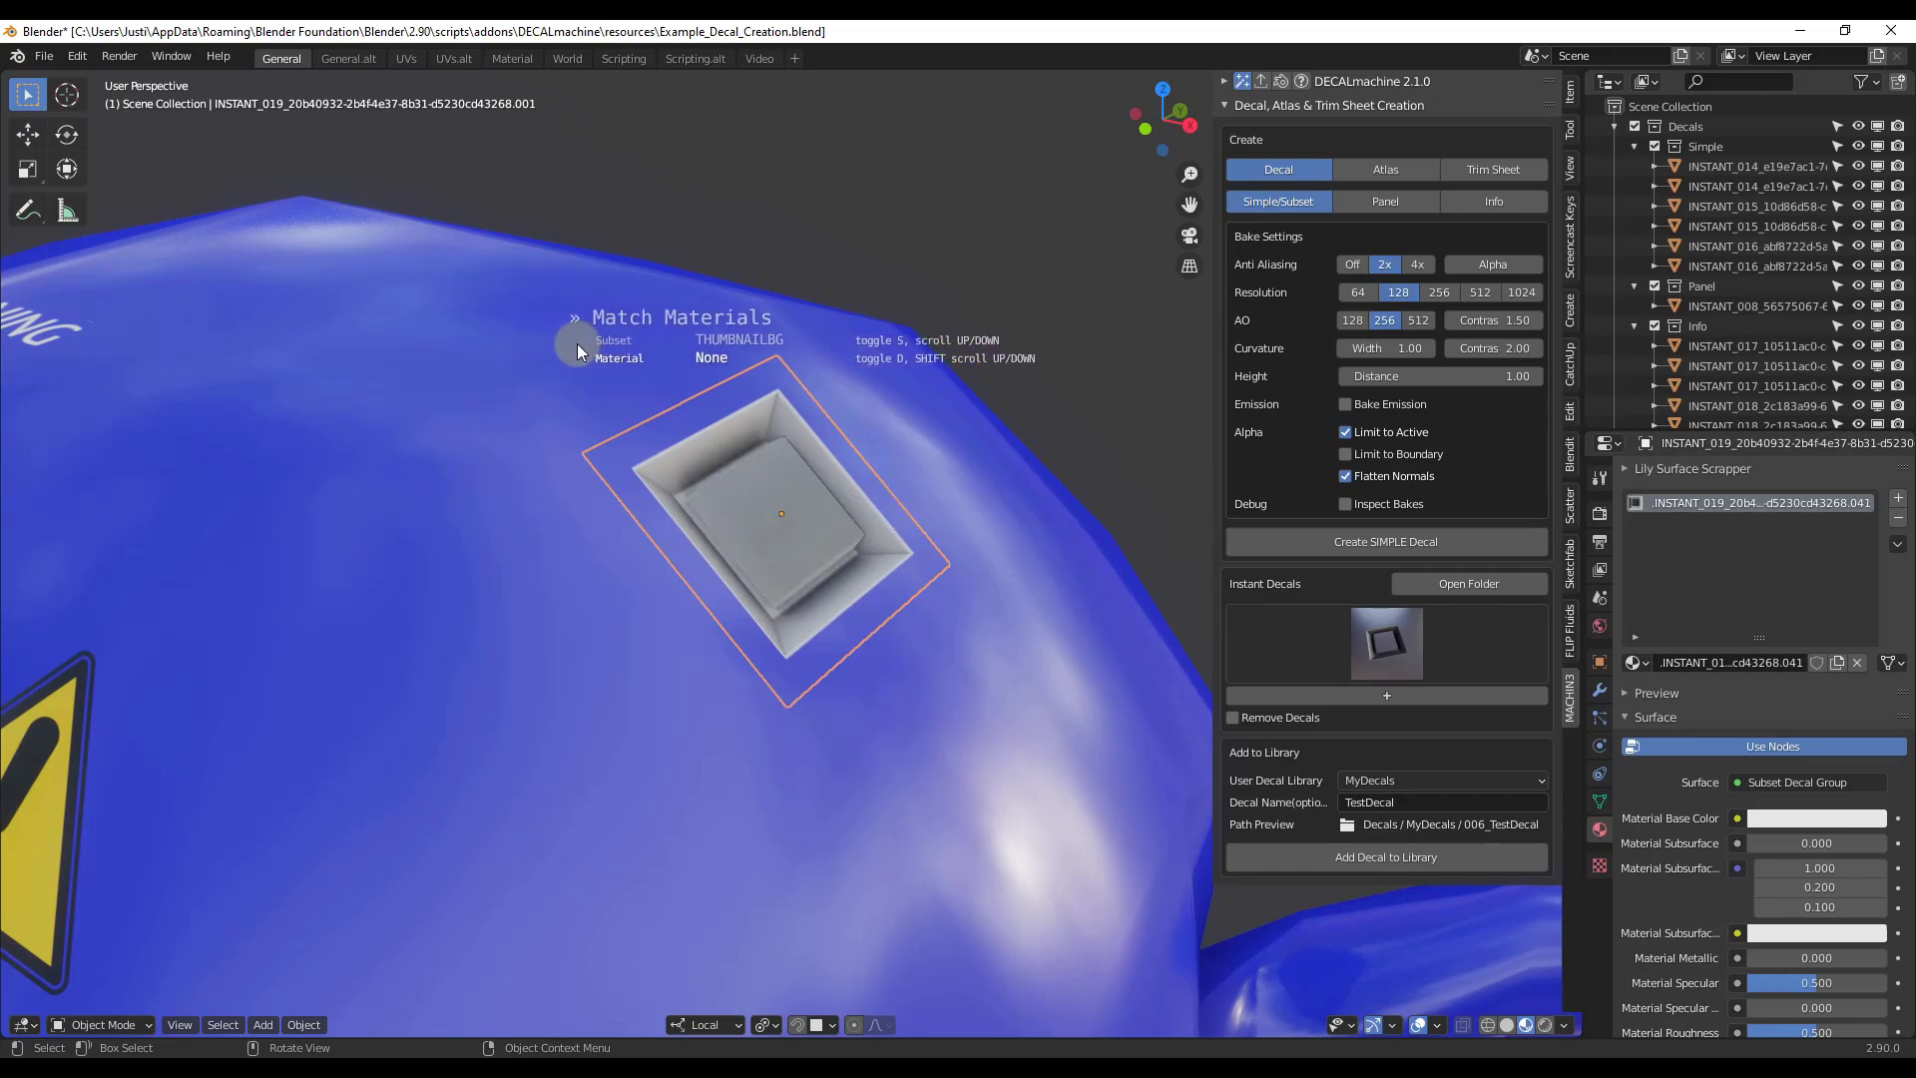
key(d)
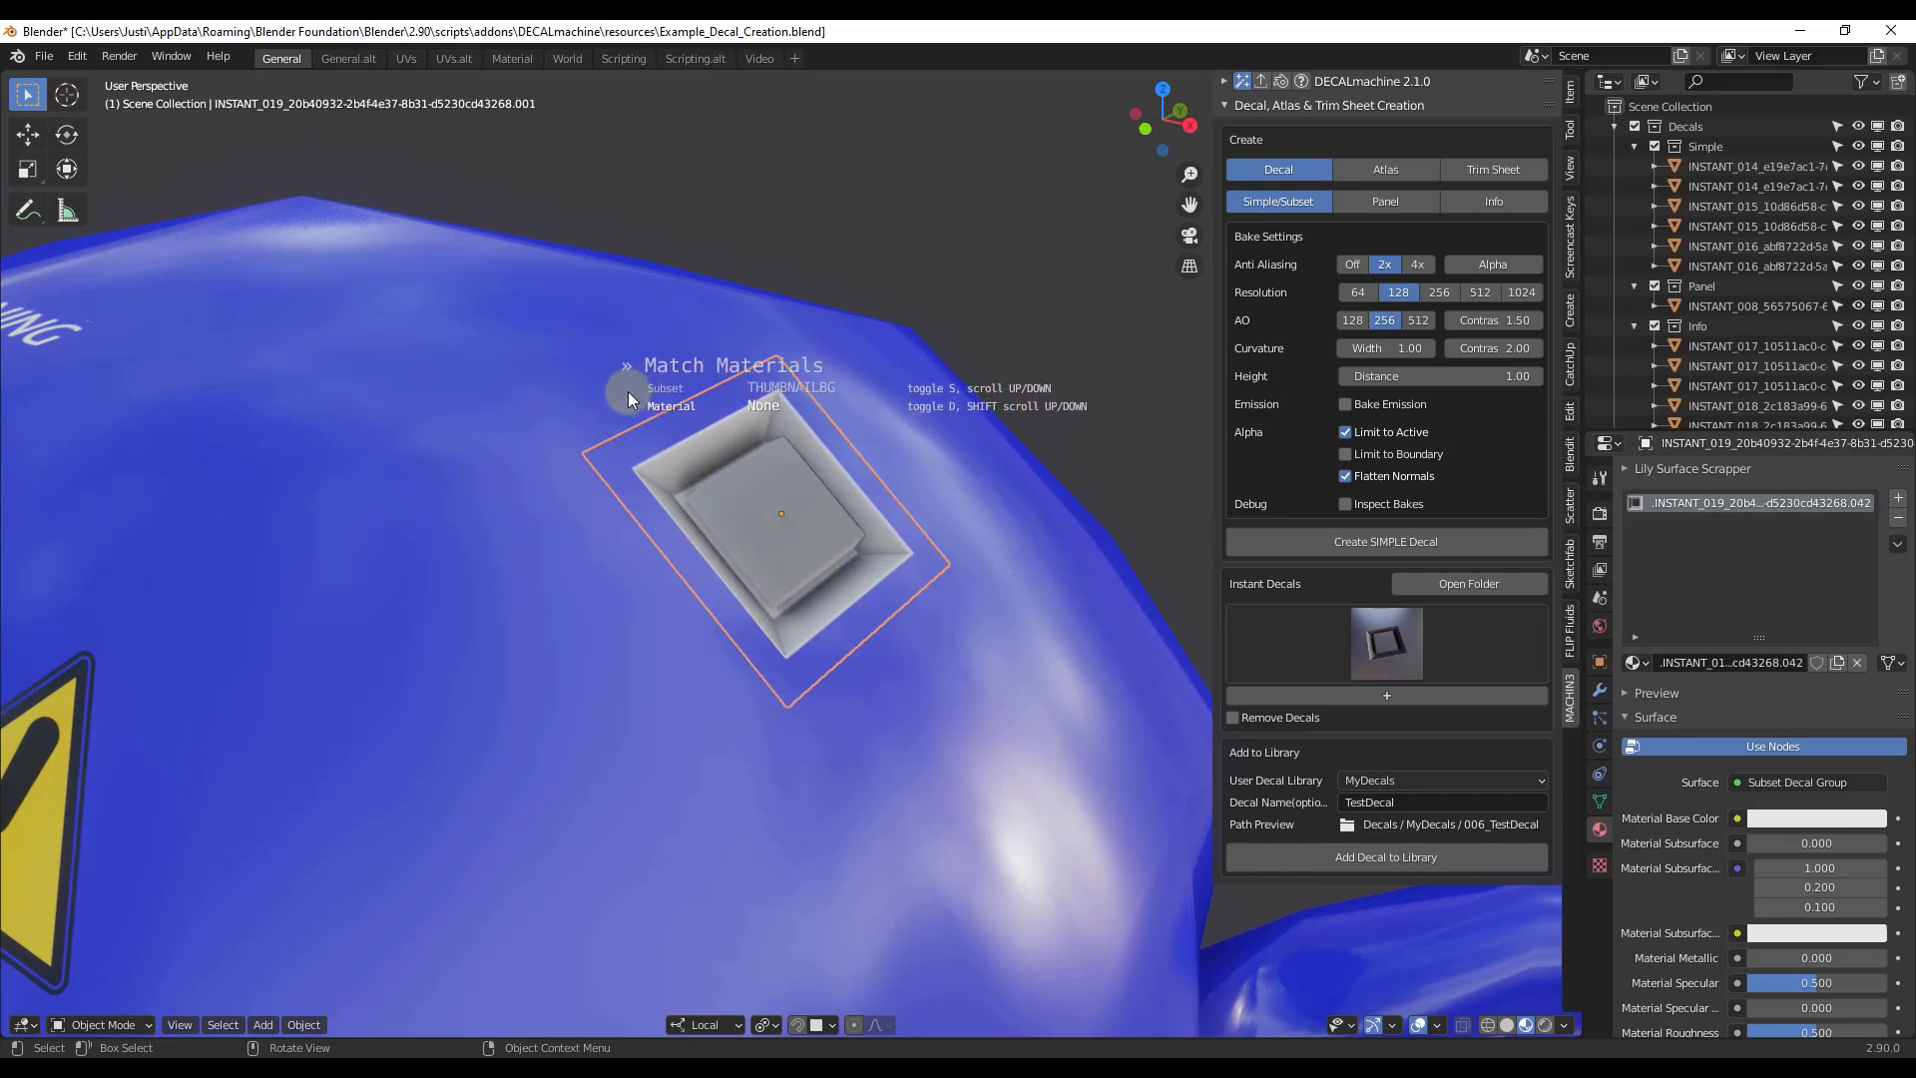
shift+scroll(631, 410, down, 3)
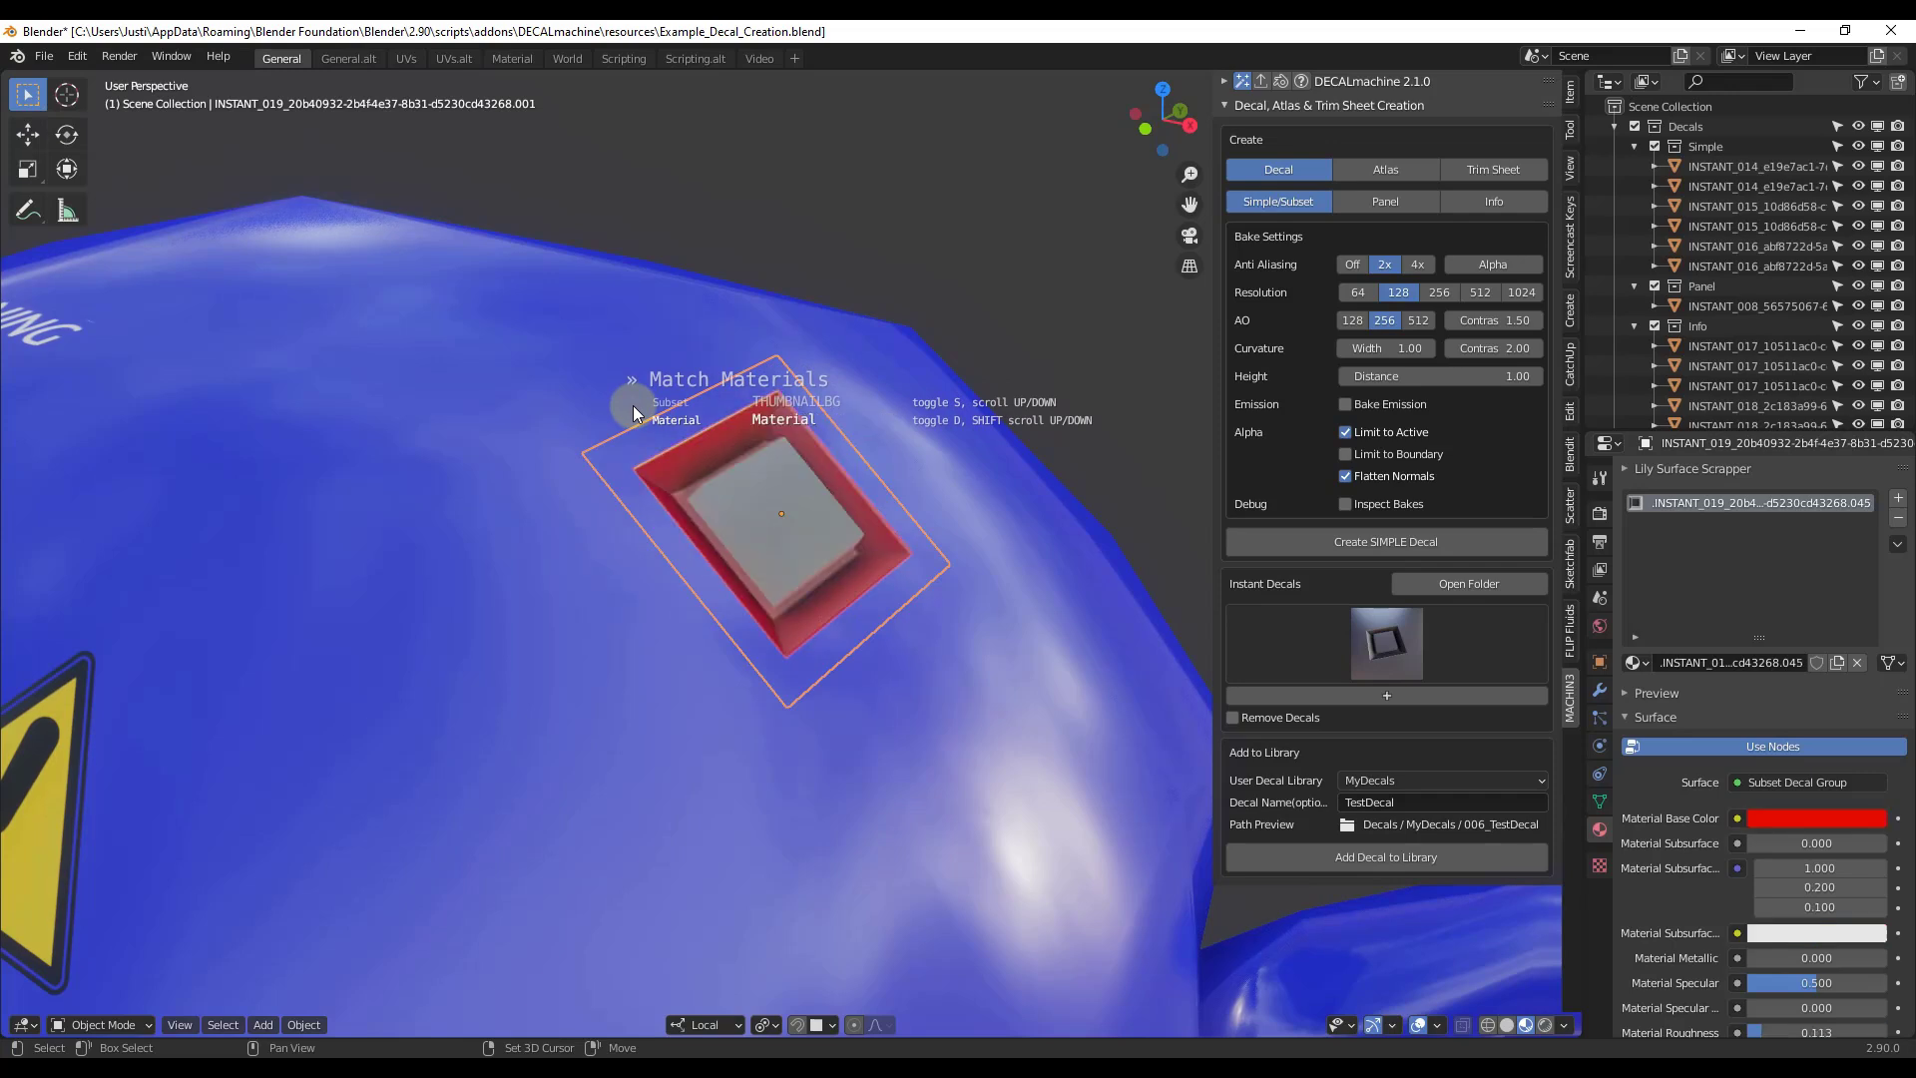
shift+scroll(632, 405, down, 1)
key(s)
scroll(761, 518, down, 3)
scroll(781, 513, down, 1)
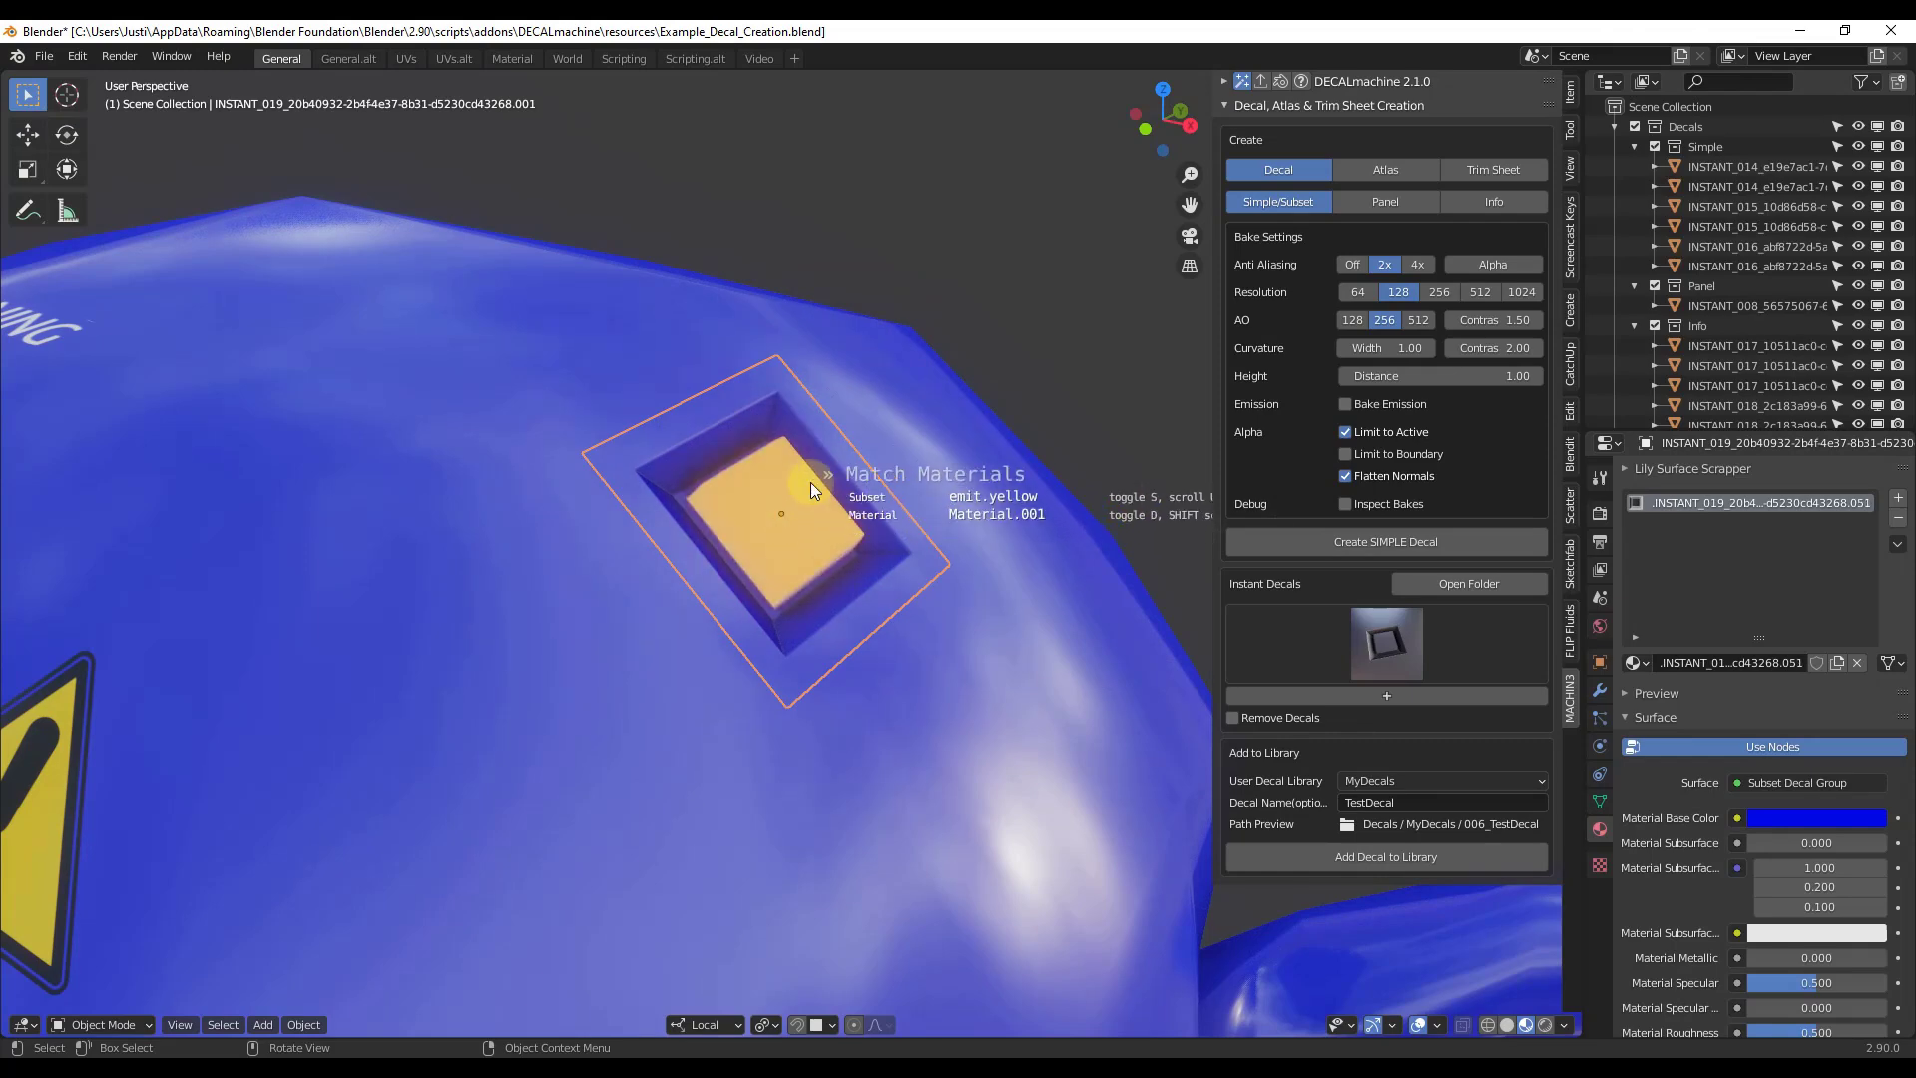
- Switch the decal's subset material to emit.red and finish the material matching
middle_drag(890, 583, 792, 498)
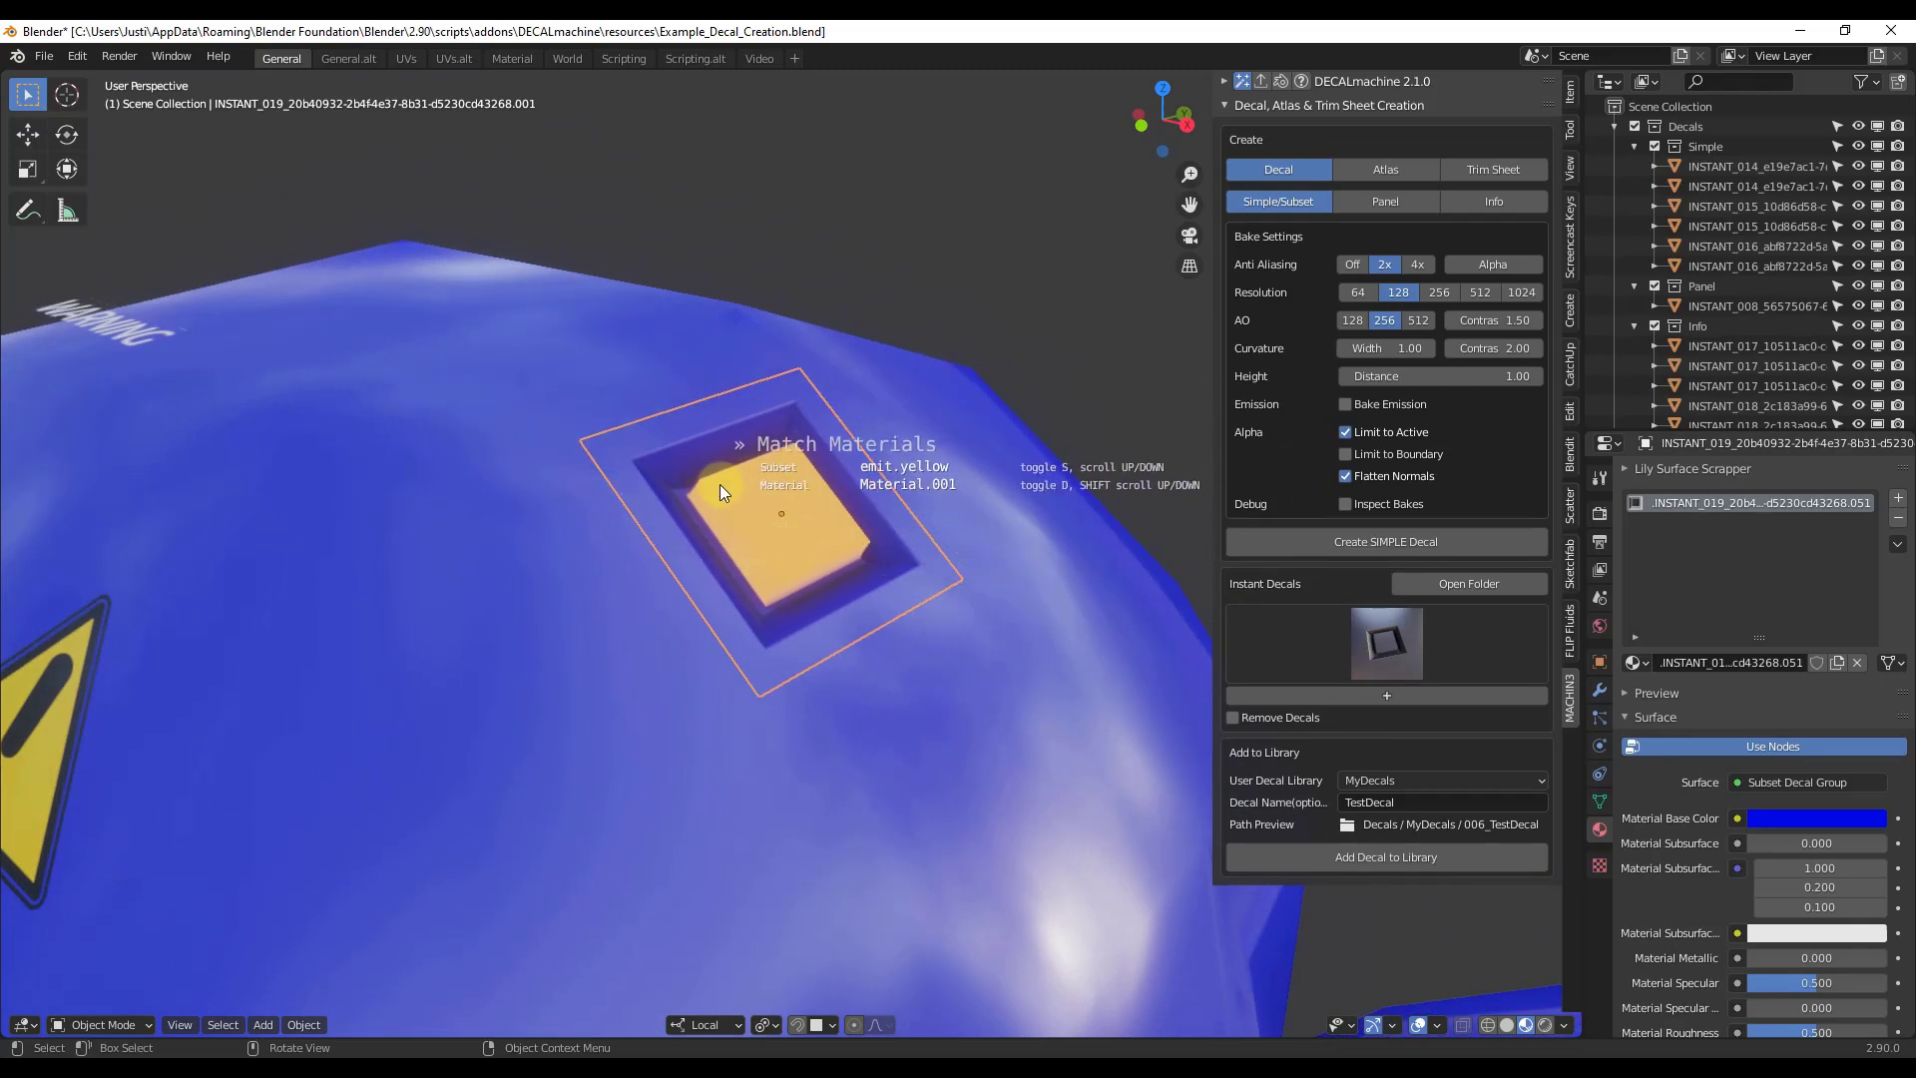
scroll(788, 568, down, 1)
scroll(788, 568, up, 1)
scroll(788, 560, down, 1)
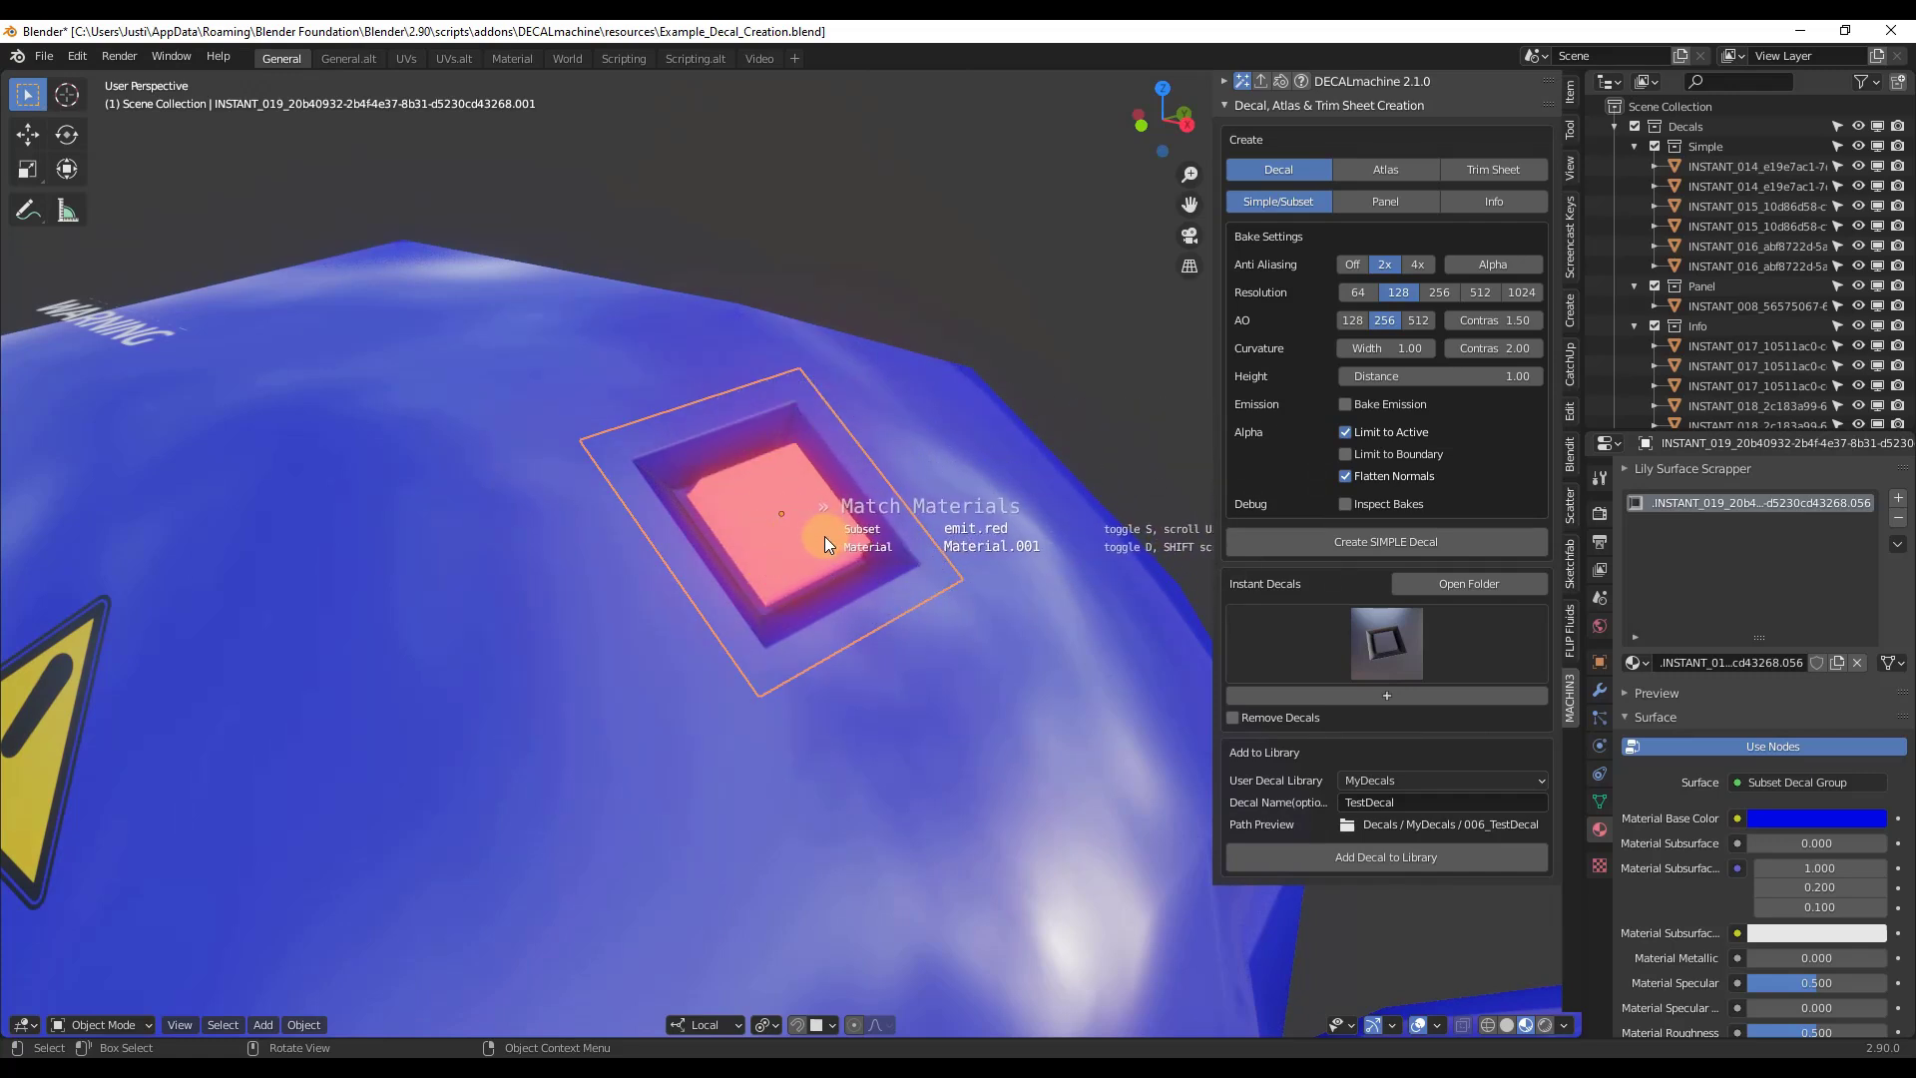
click(842, 596)
middle_drag(842, 596, 860, 492)
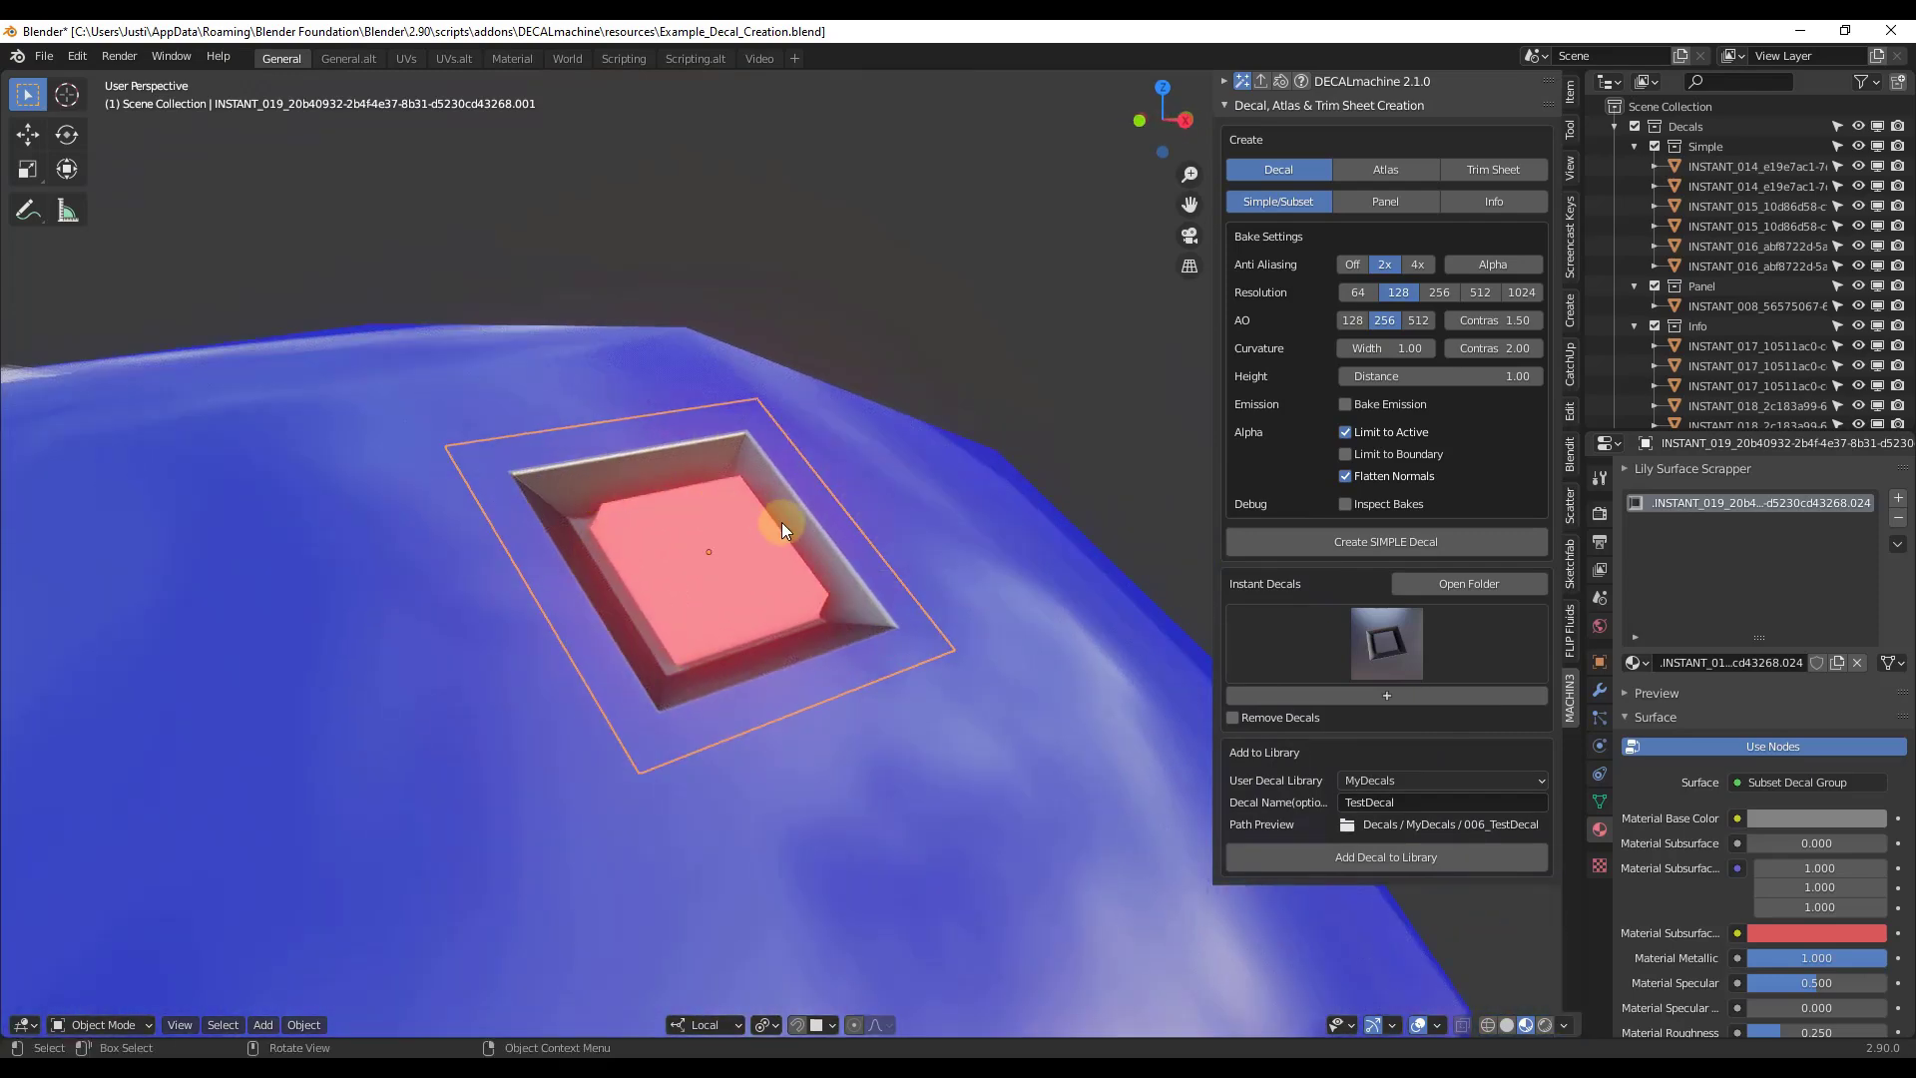
- Examine the decal on the monkey head and check which user decal libraries are available for saving it
scroll(769, 517, down, 3)
middle_drag(920, 560, 774, 545)
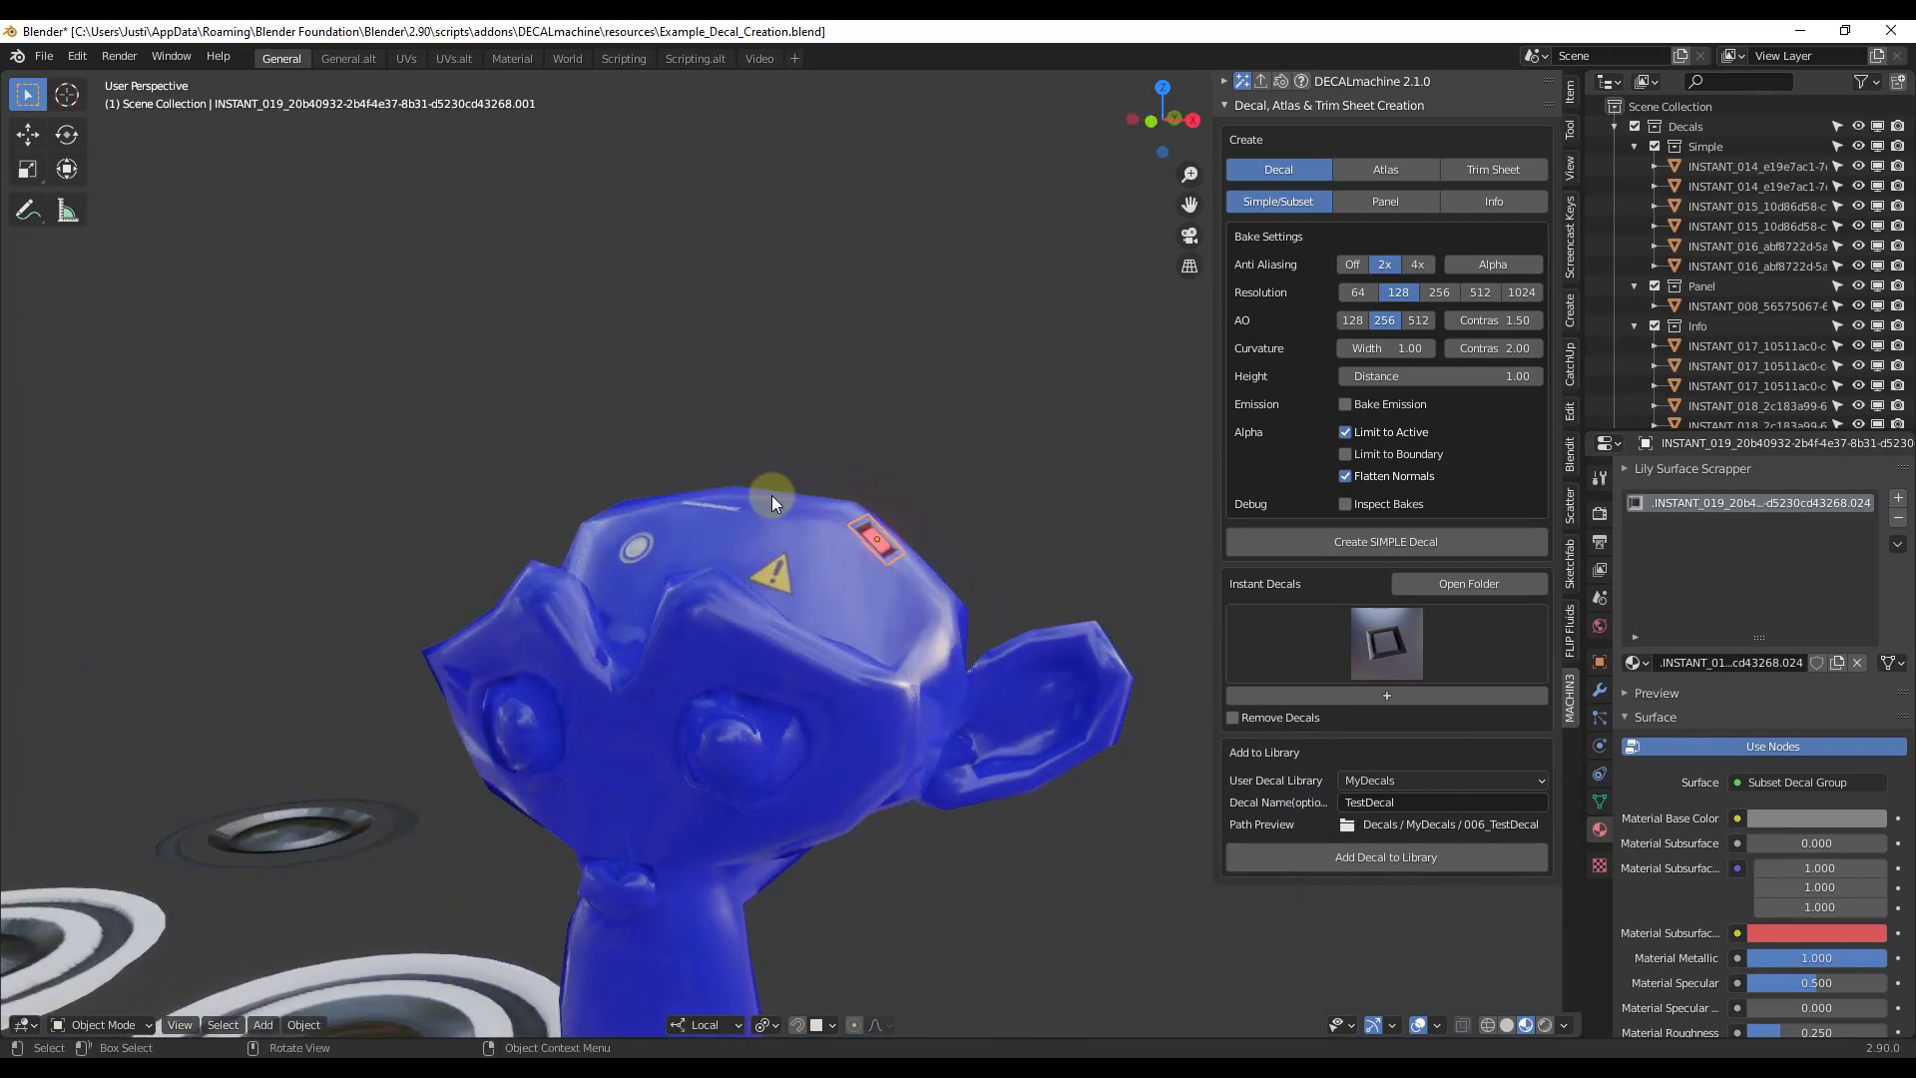
scroll(942, 535, up, 3)
middle_drag(868, 555, 837, 650)
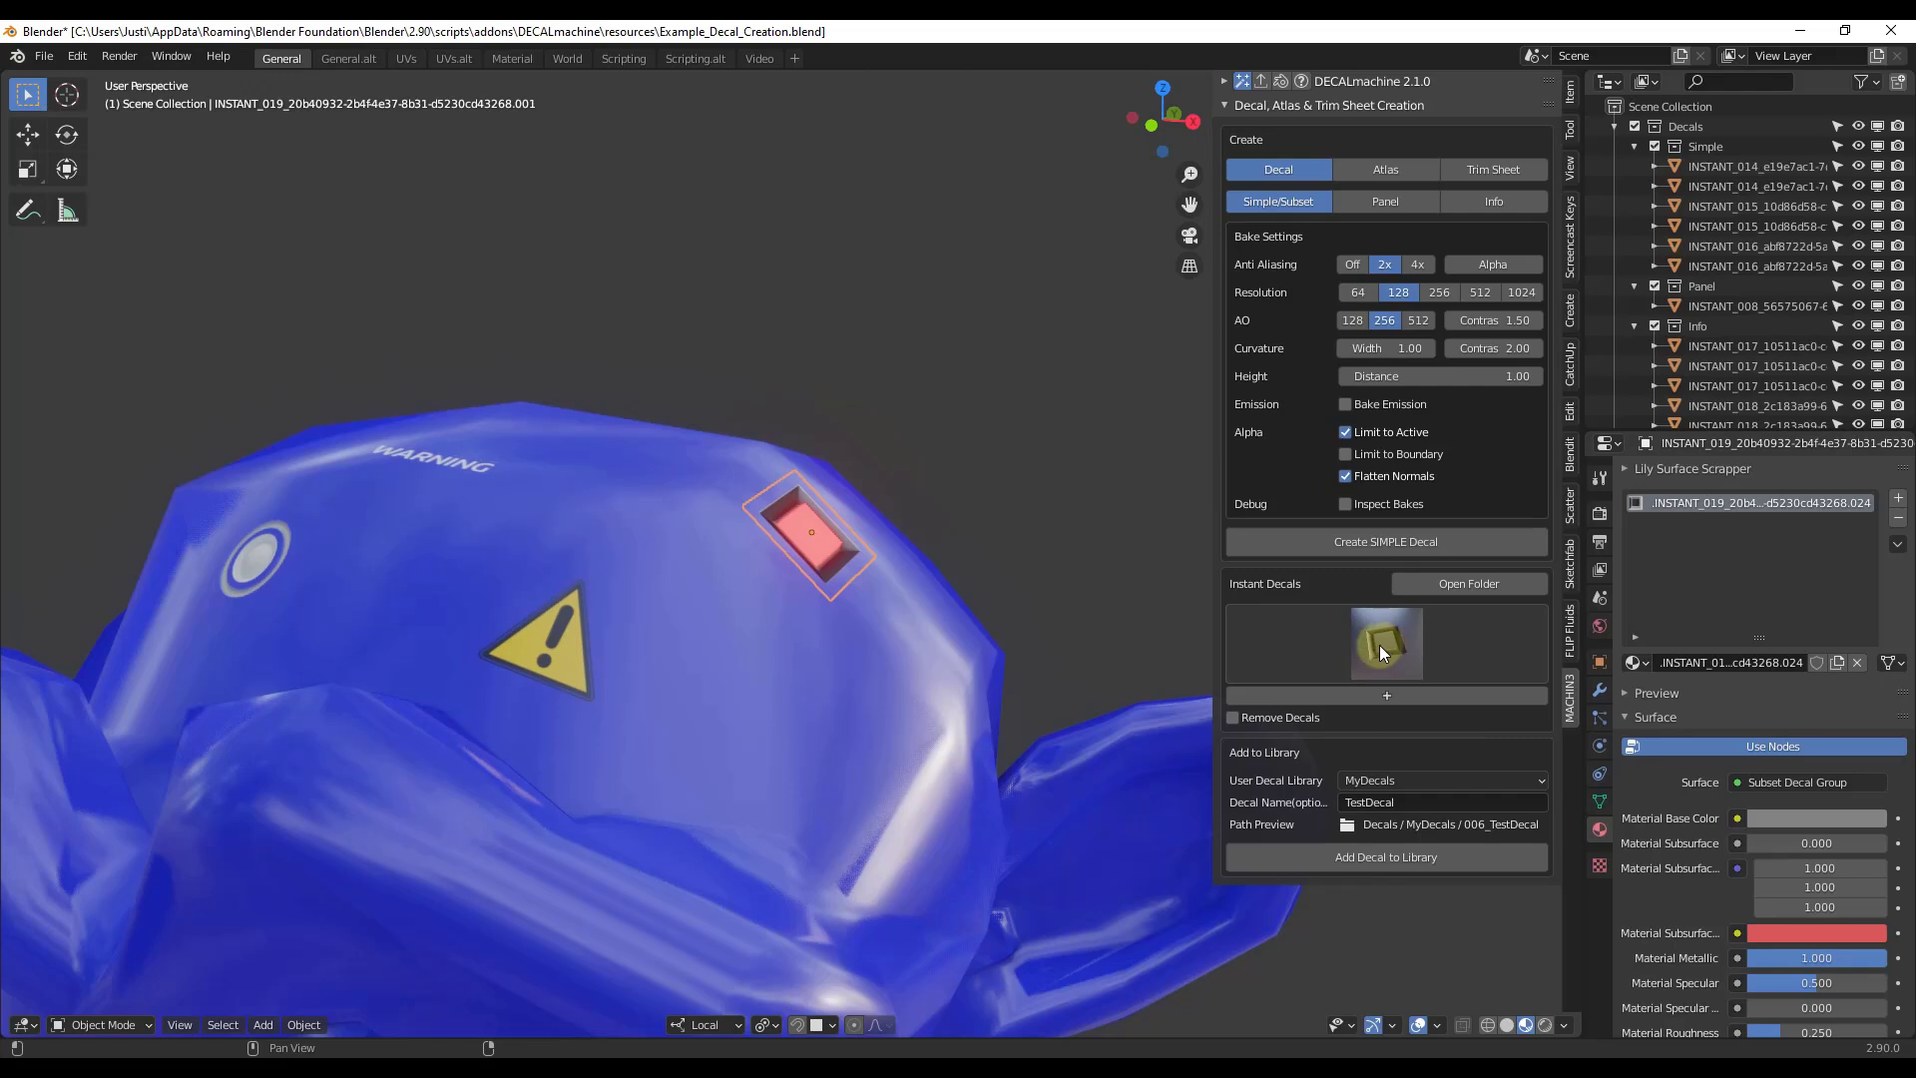
click(1403, 781)
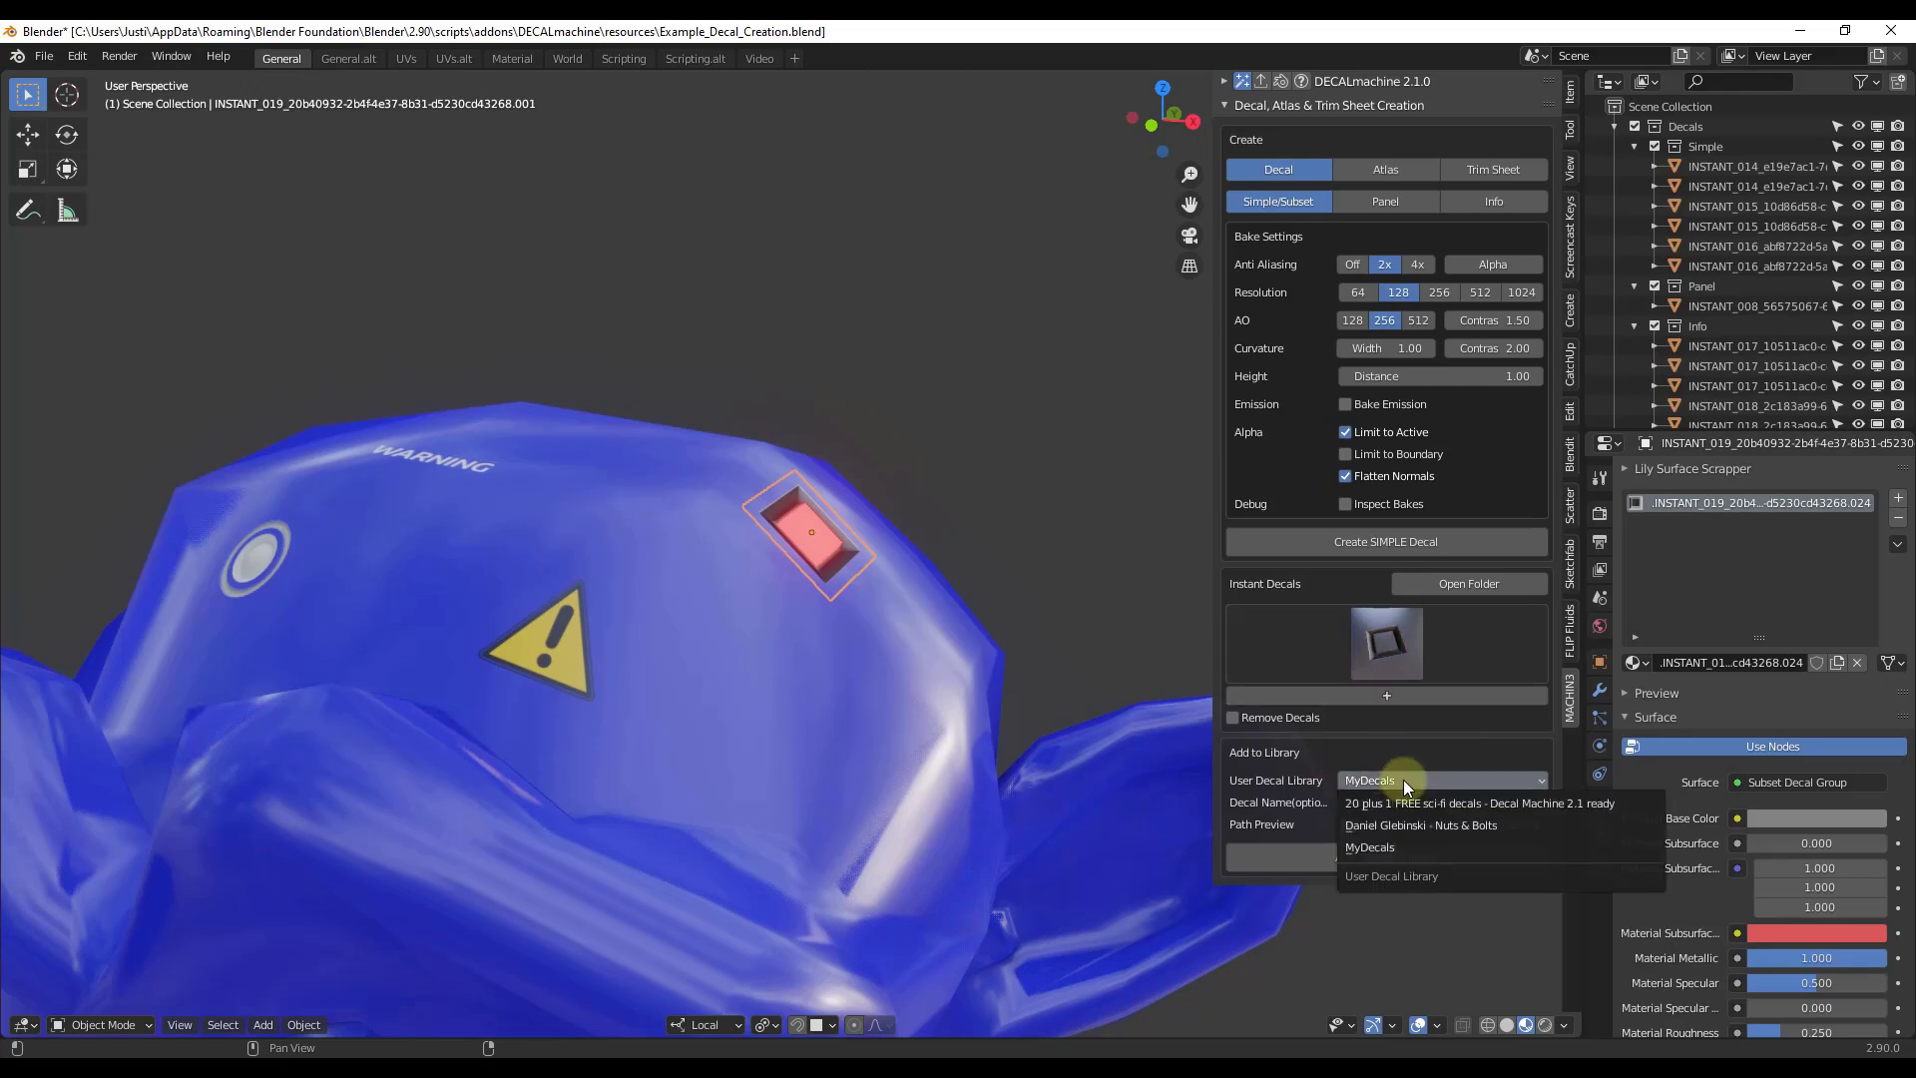
click(1399, 848)
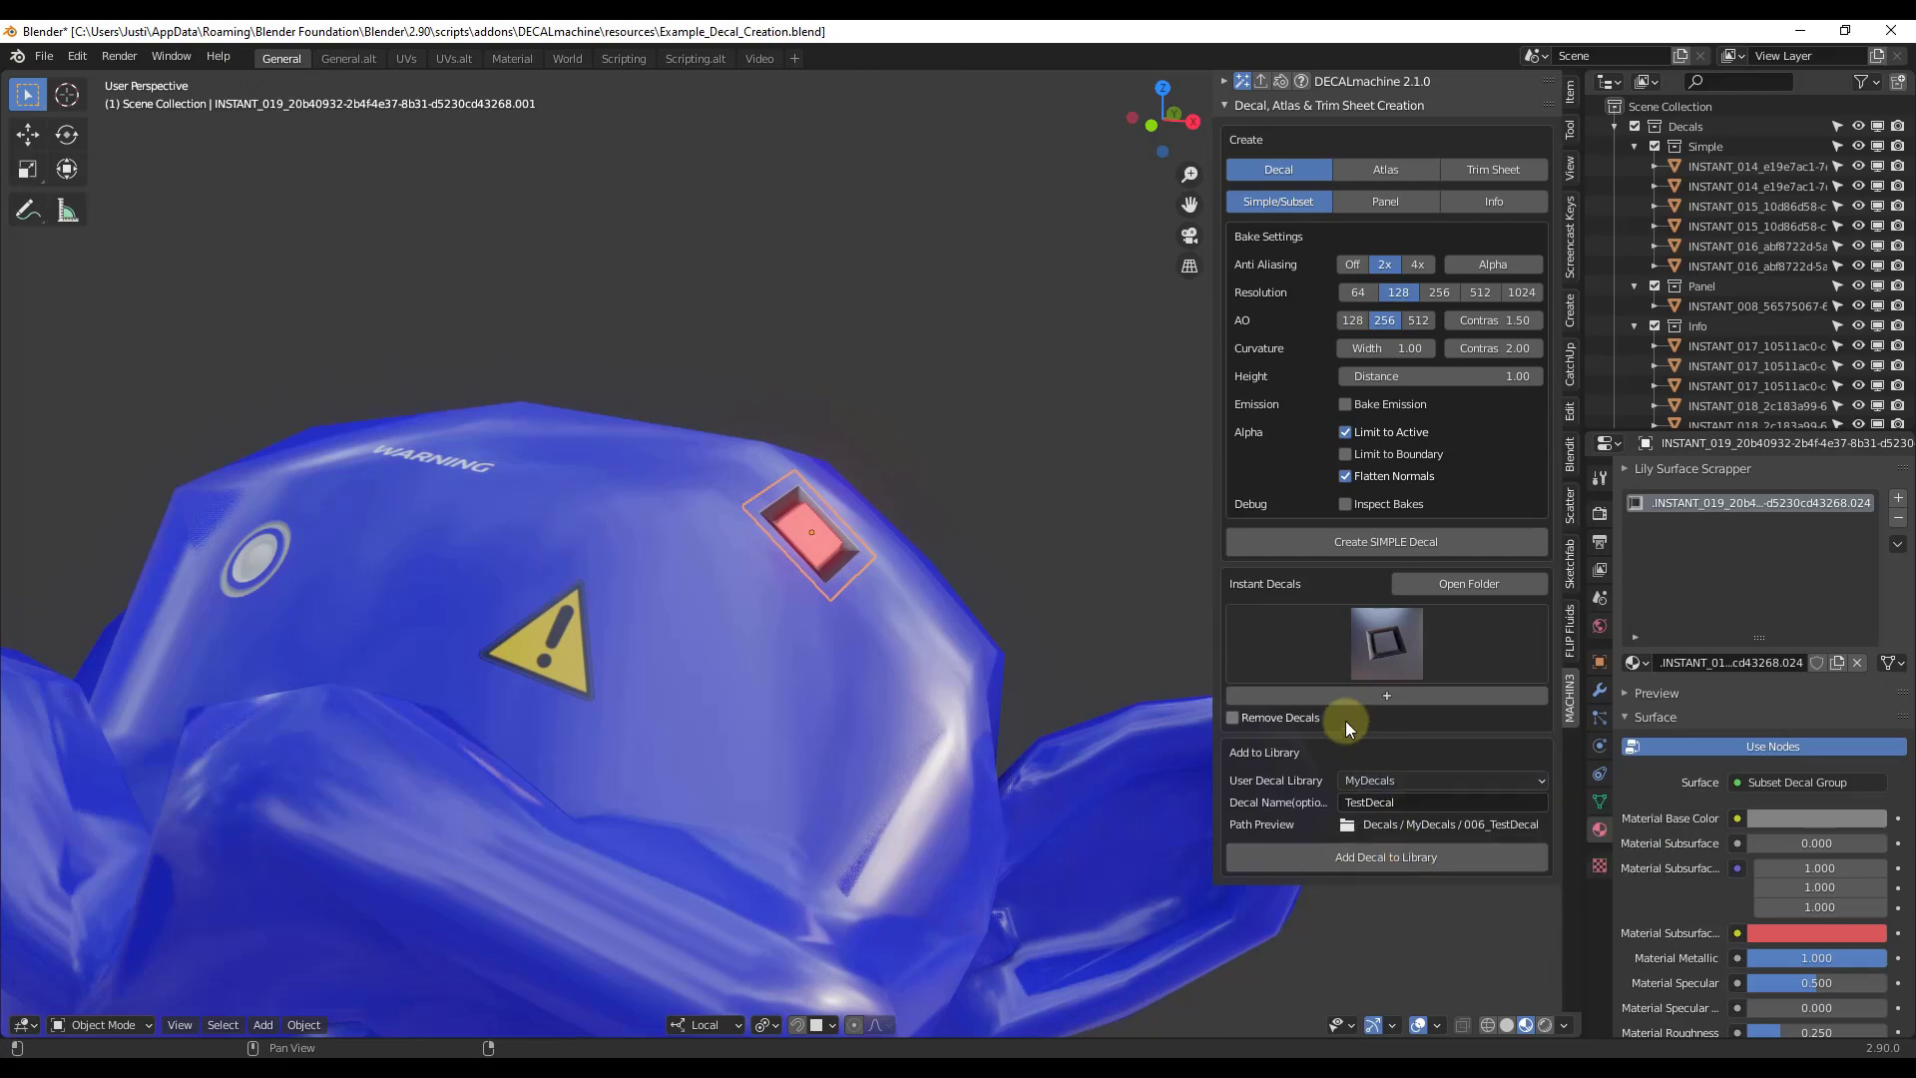
- Show the DECALmachine add-on's preferences in an enlarged Preferences window, filtering the add-ons by "dec"
click(77, 56)
click(150, 341)
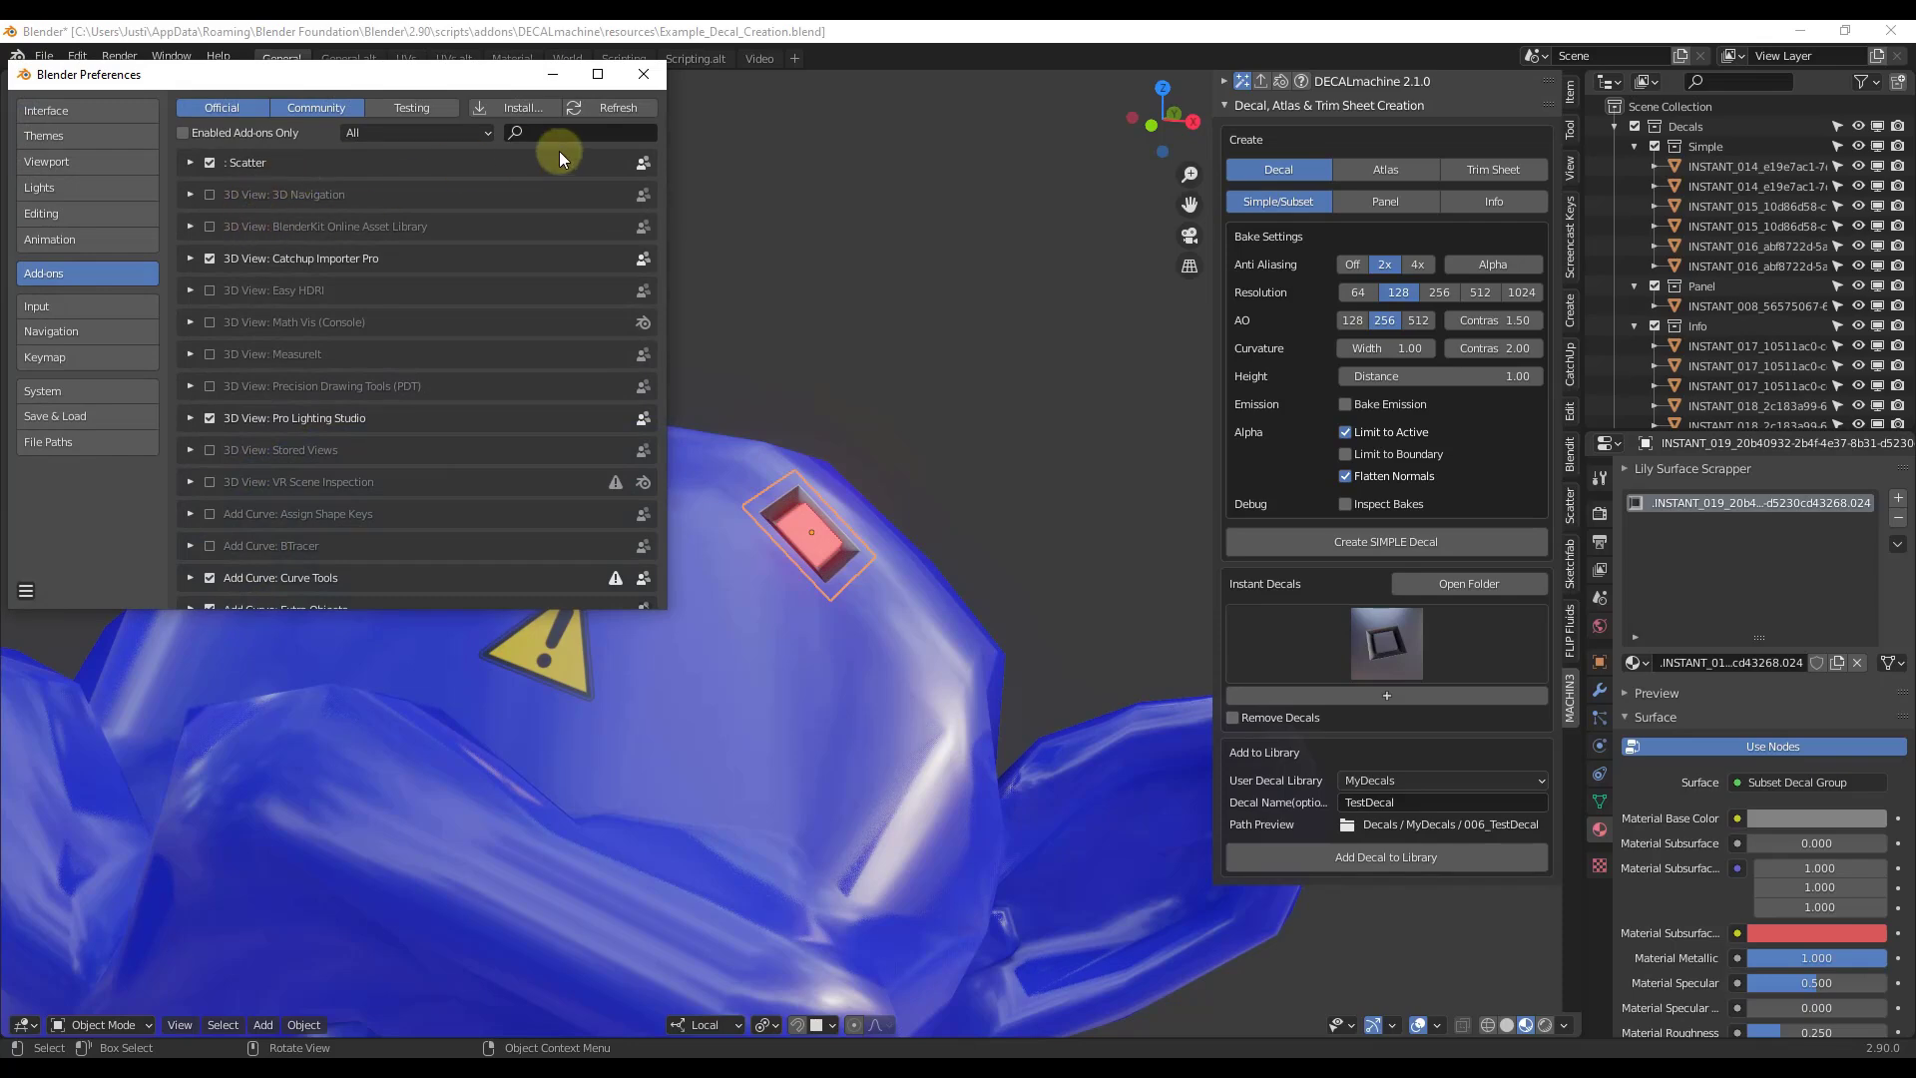
click(554, 136)
text(c)
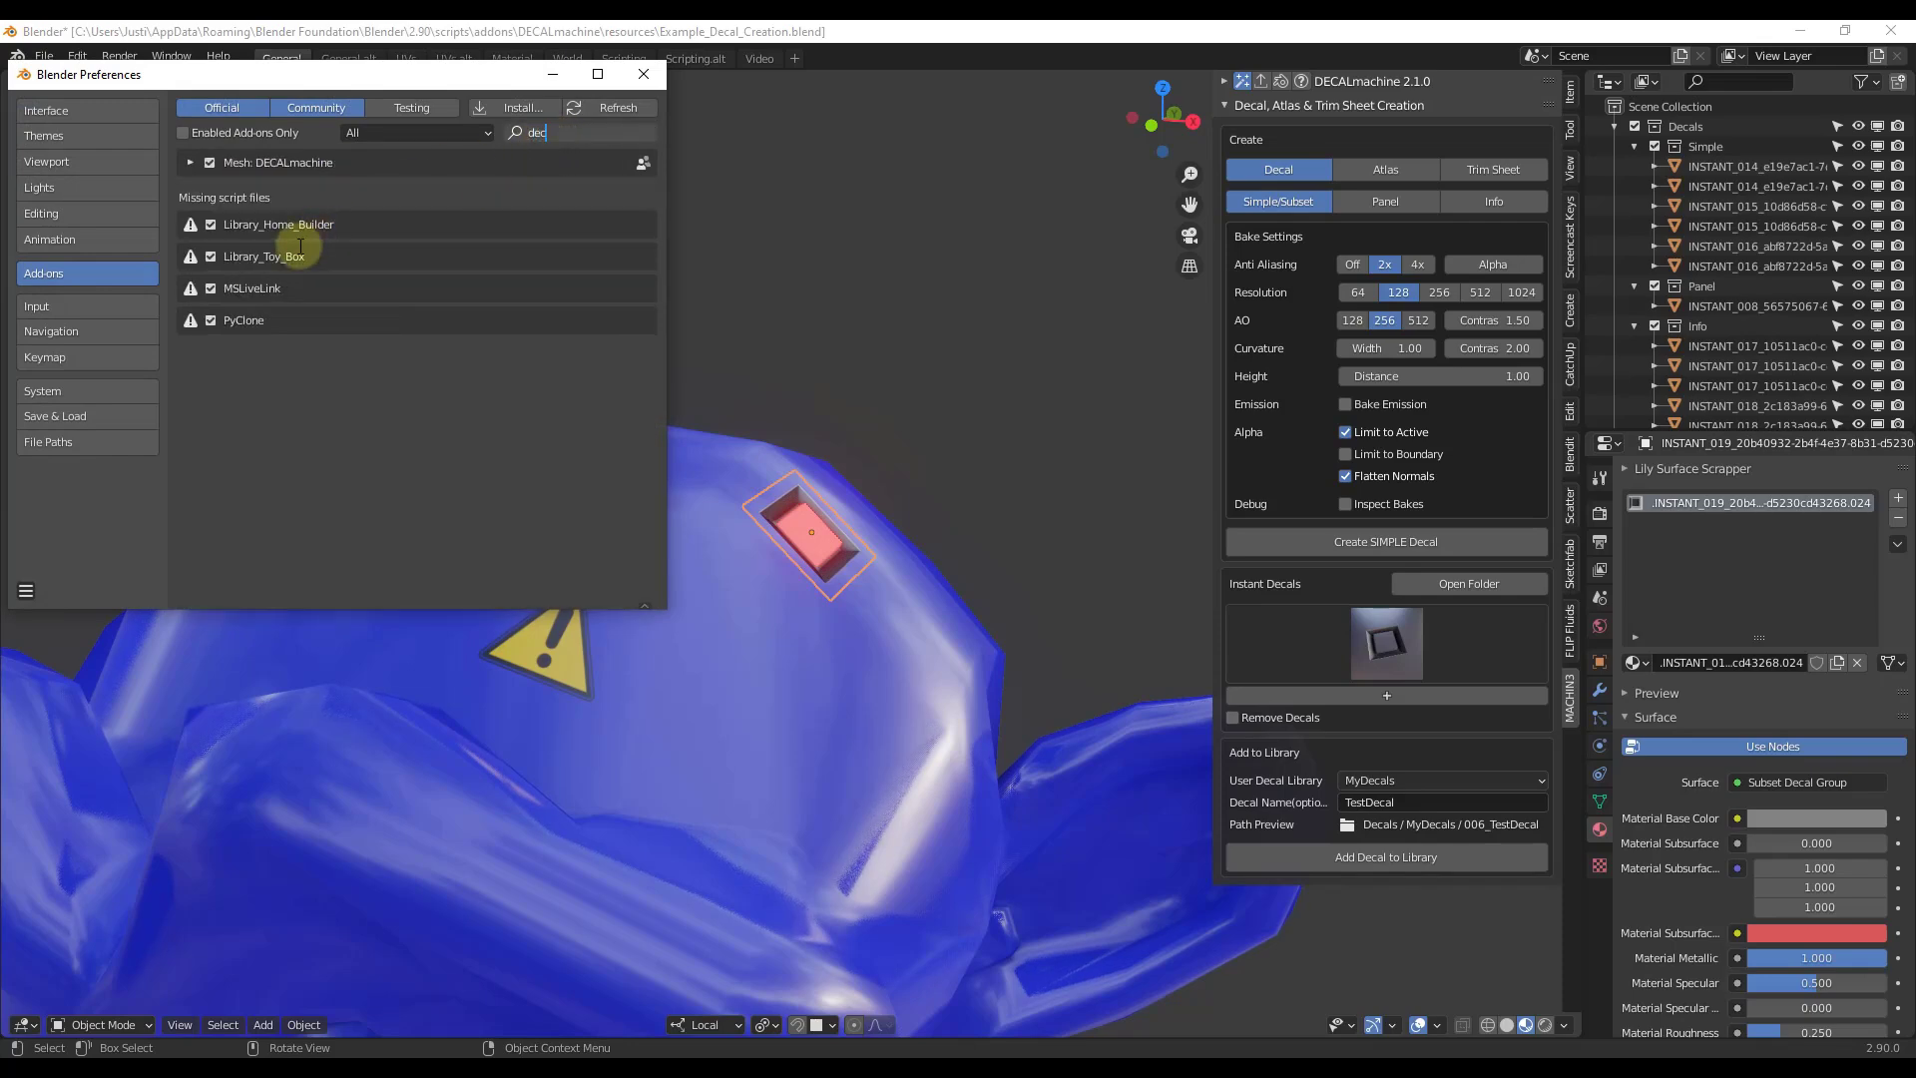
click(190, 164)
scroll(393, 482, down, 3)
drag(725, 646, 1107, 868)
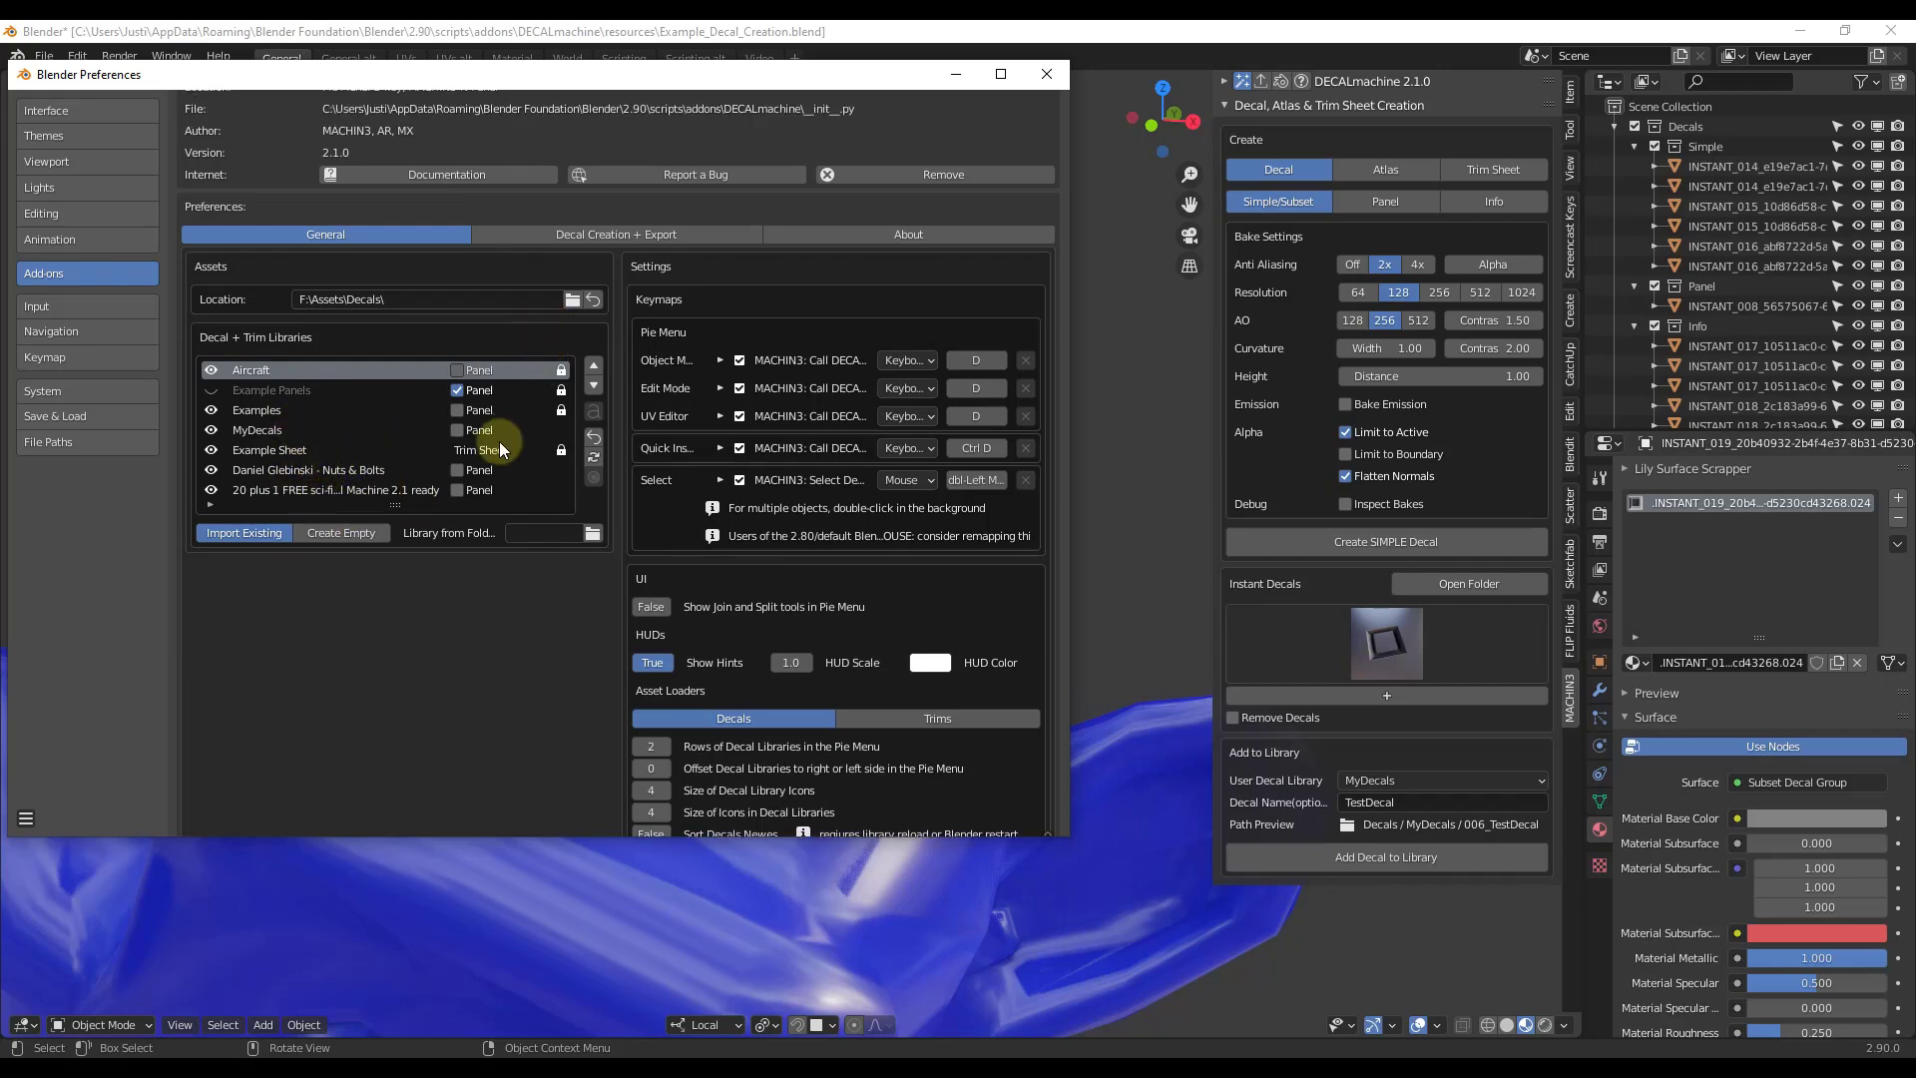
- Create an empty decal library named CustomDecals and close the preferences
click(338, 532)
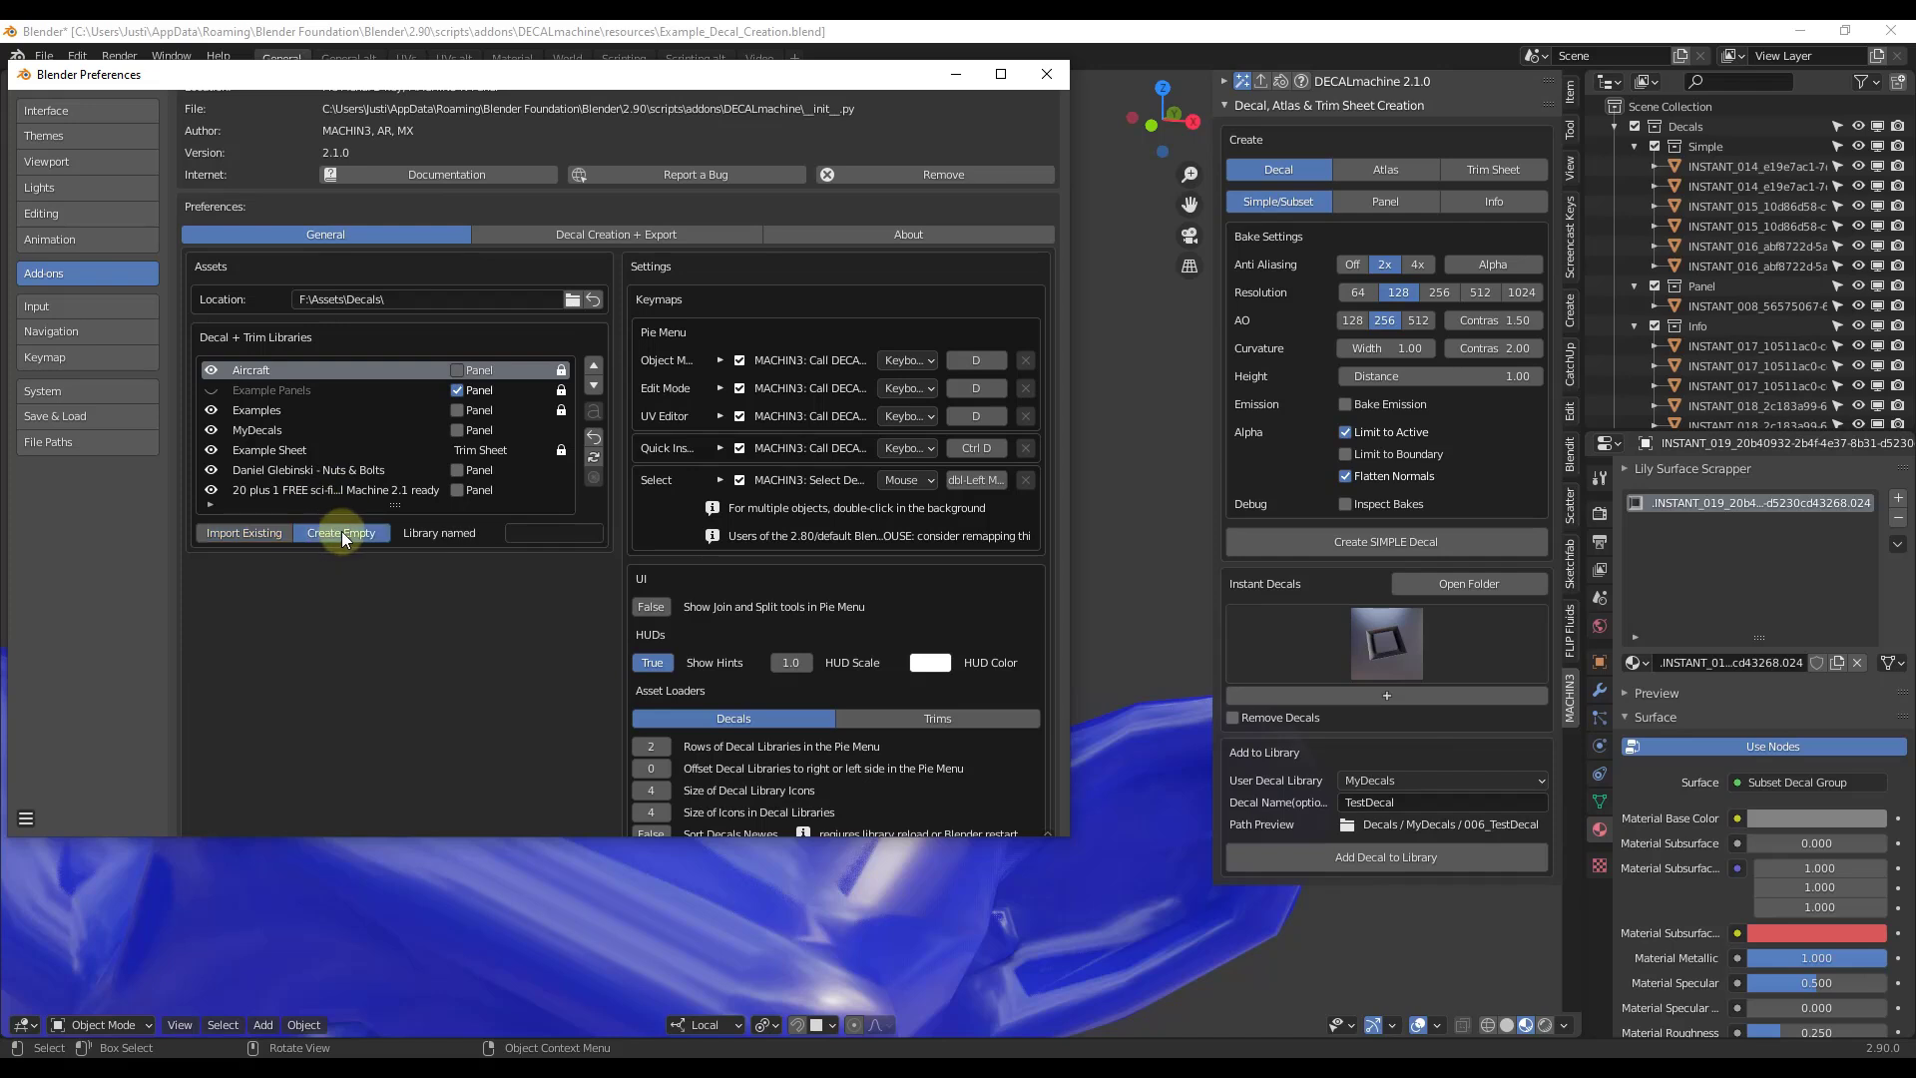
click(533, 533)
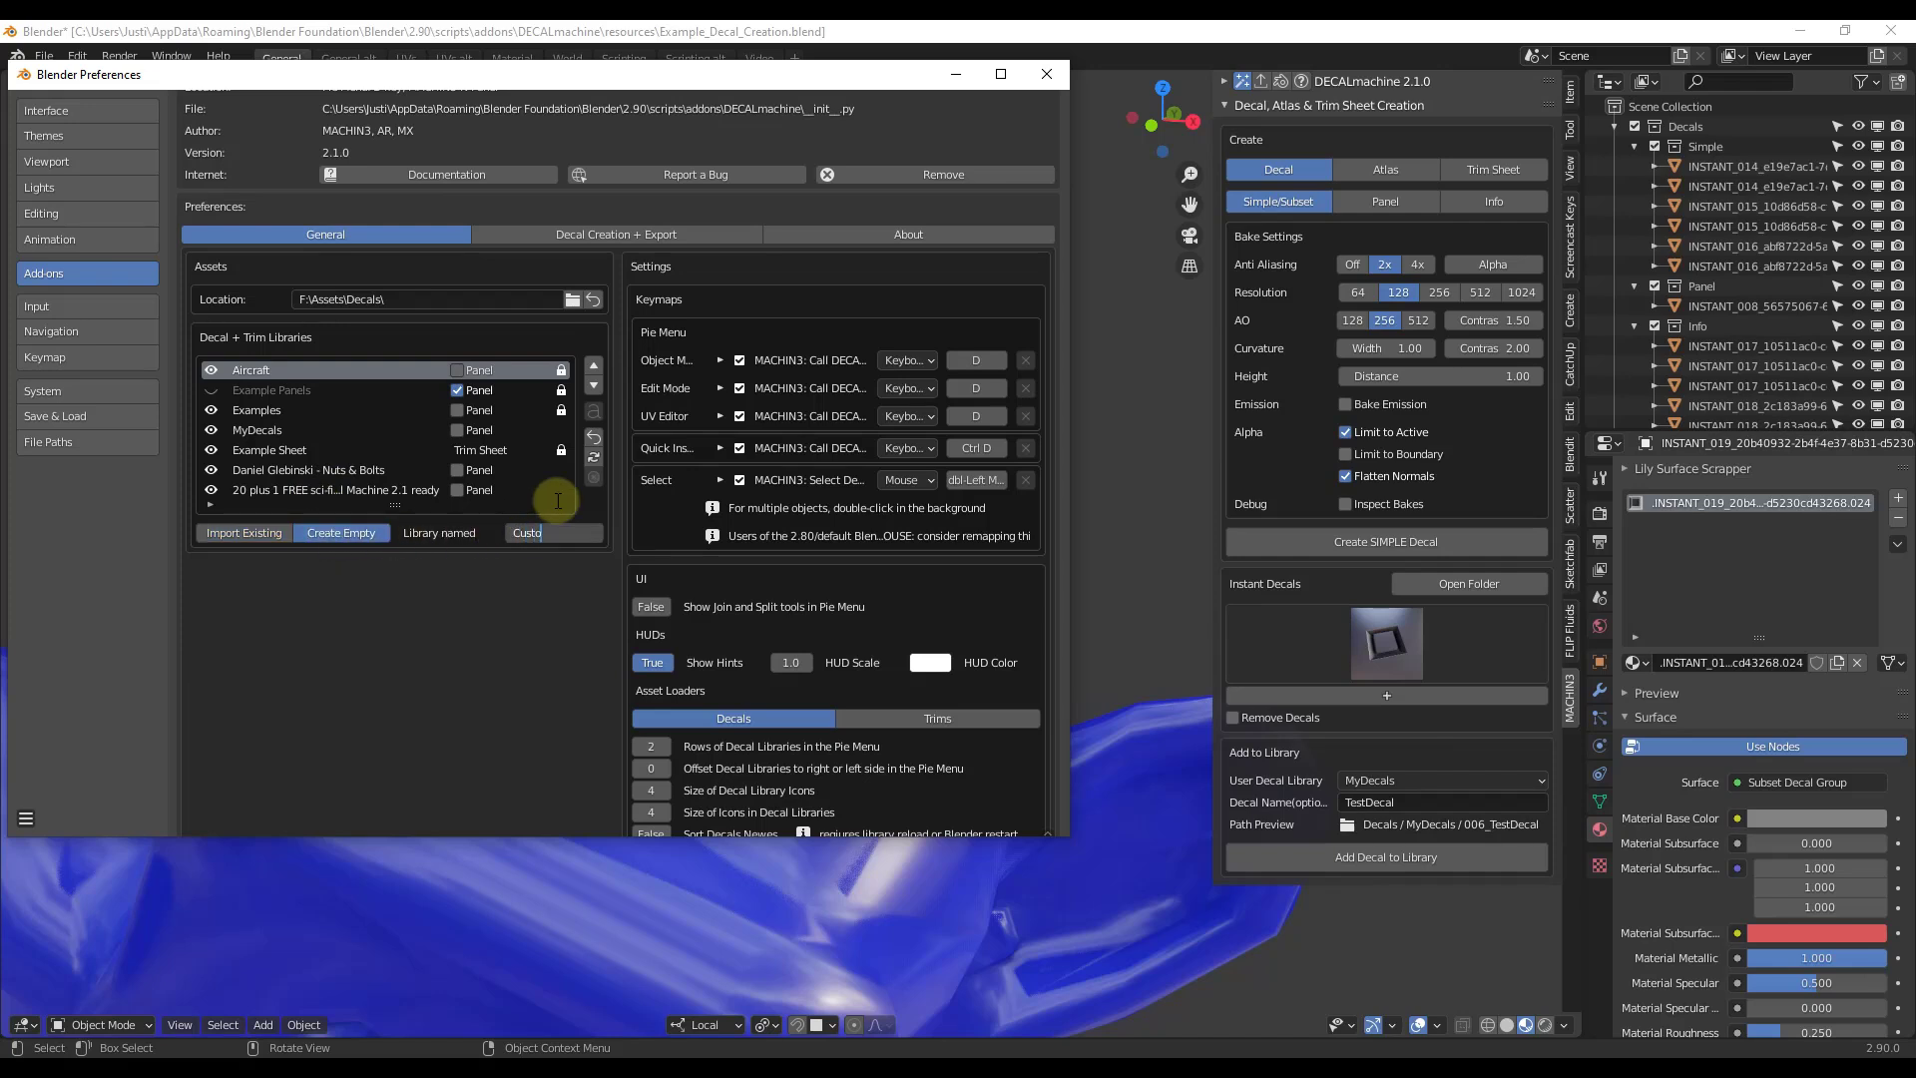
text(CustomDecals)
key(Return)
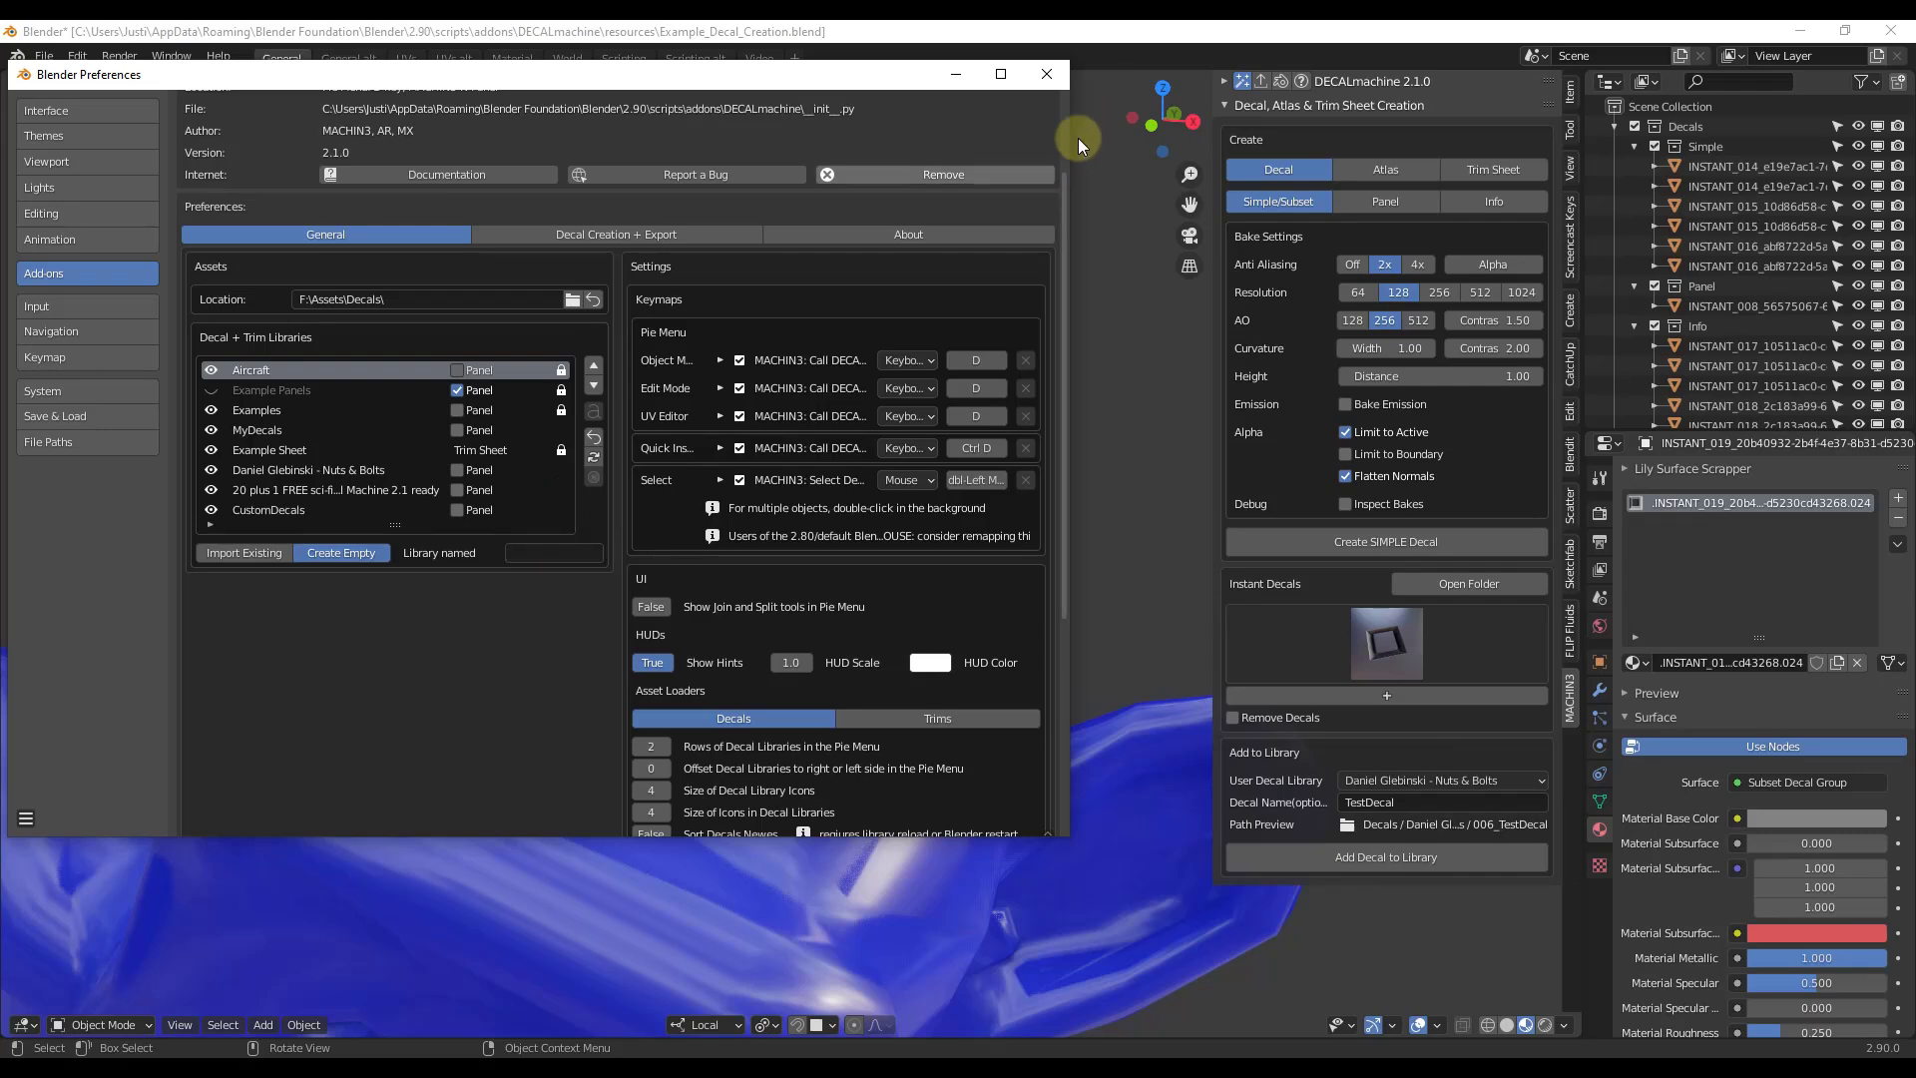
click(1047, 74)
- Add the subset decal to the CustomDecals library under the name SubsetExample and check that library's contents
click(1410, 788)
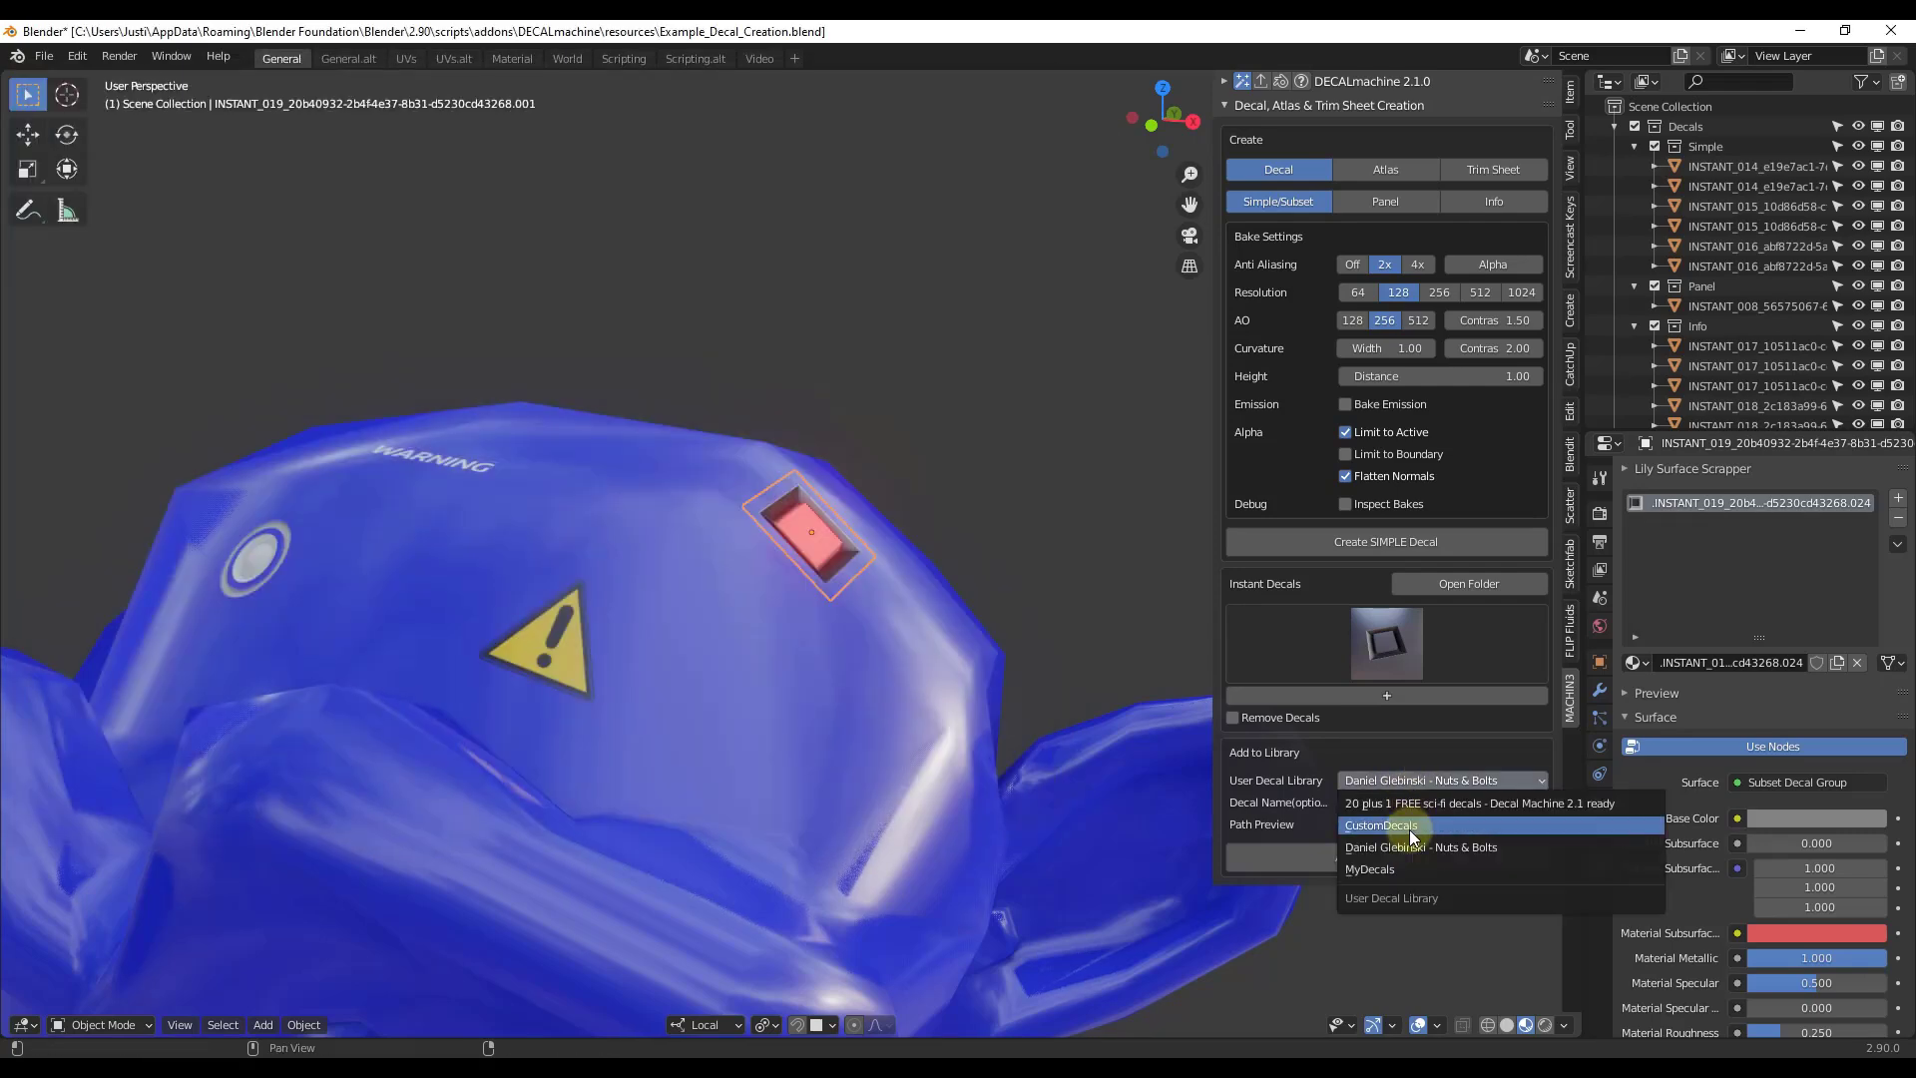
click(1407, 826)
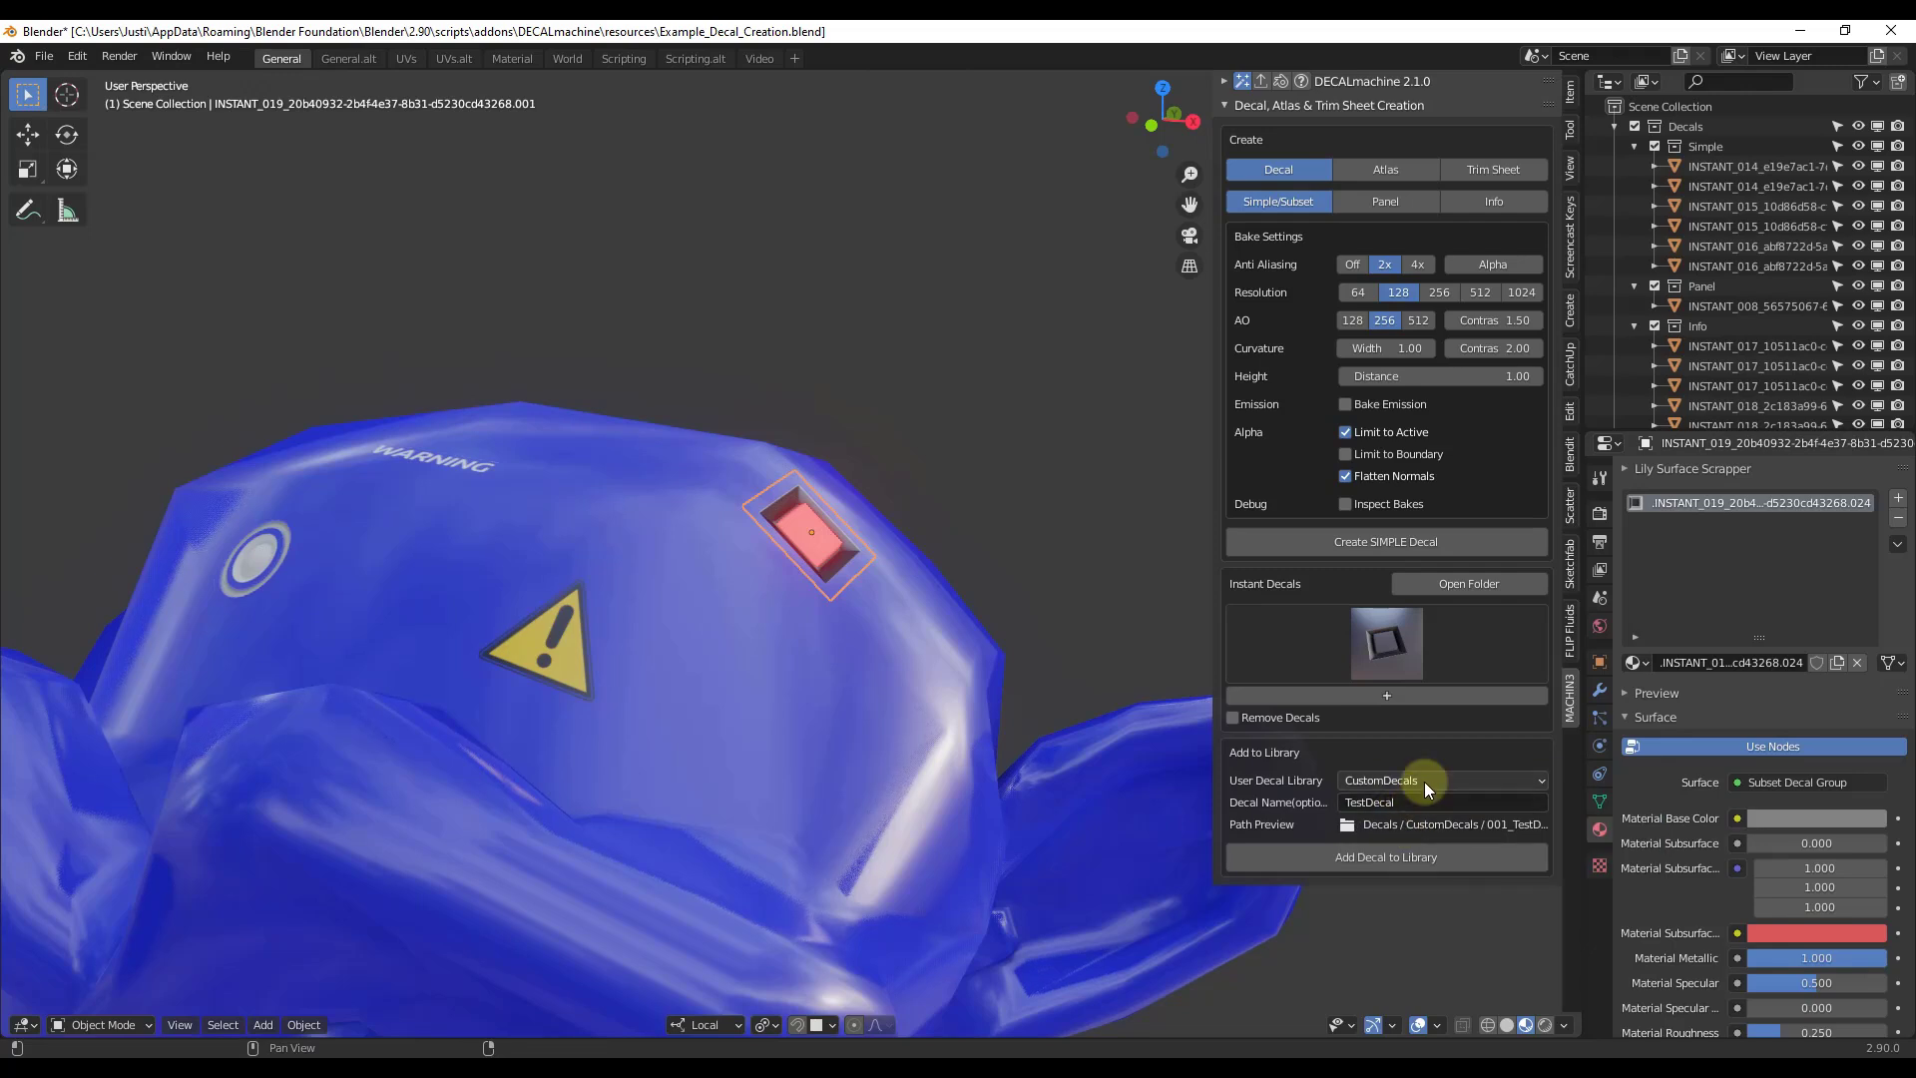
click(1417, 801)
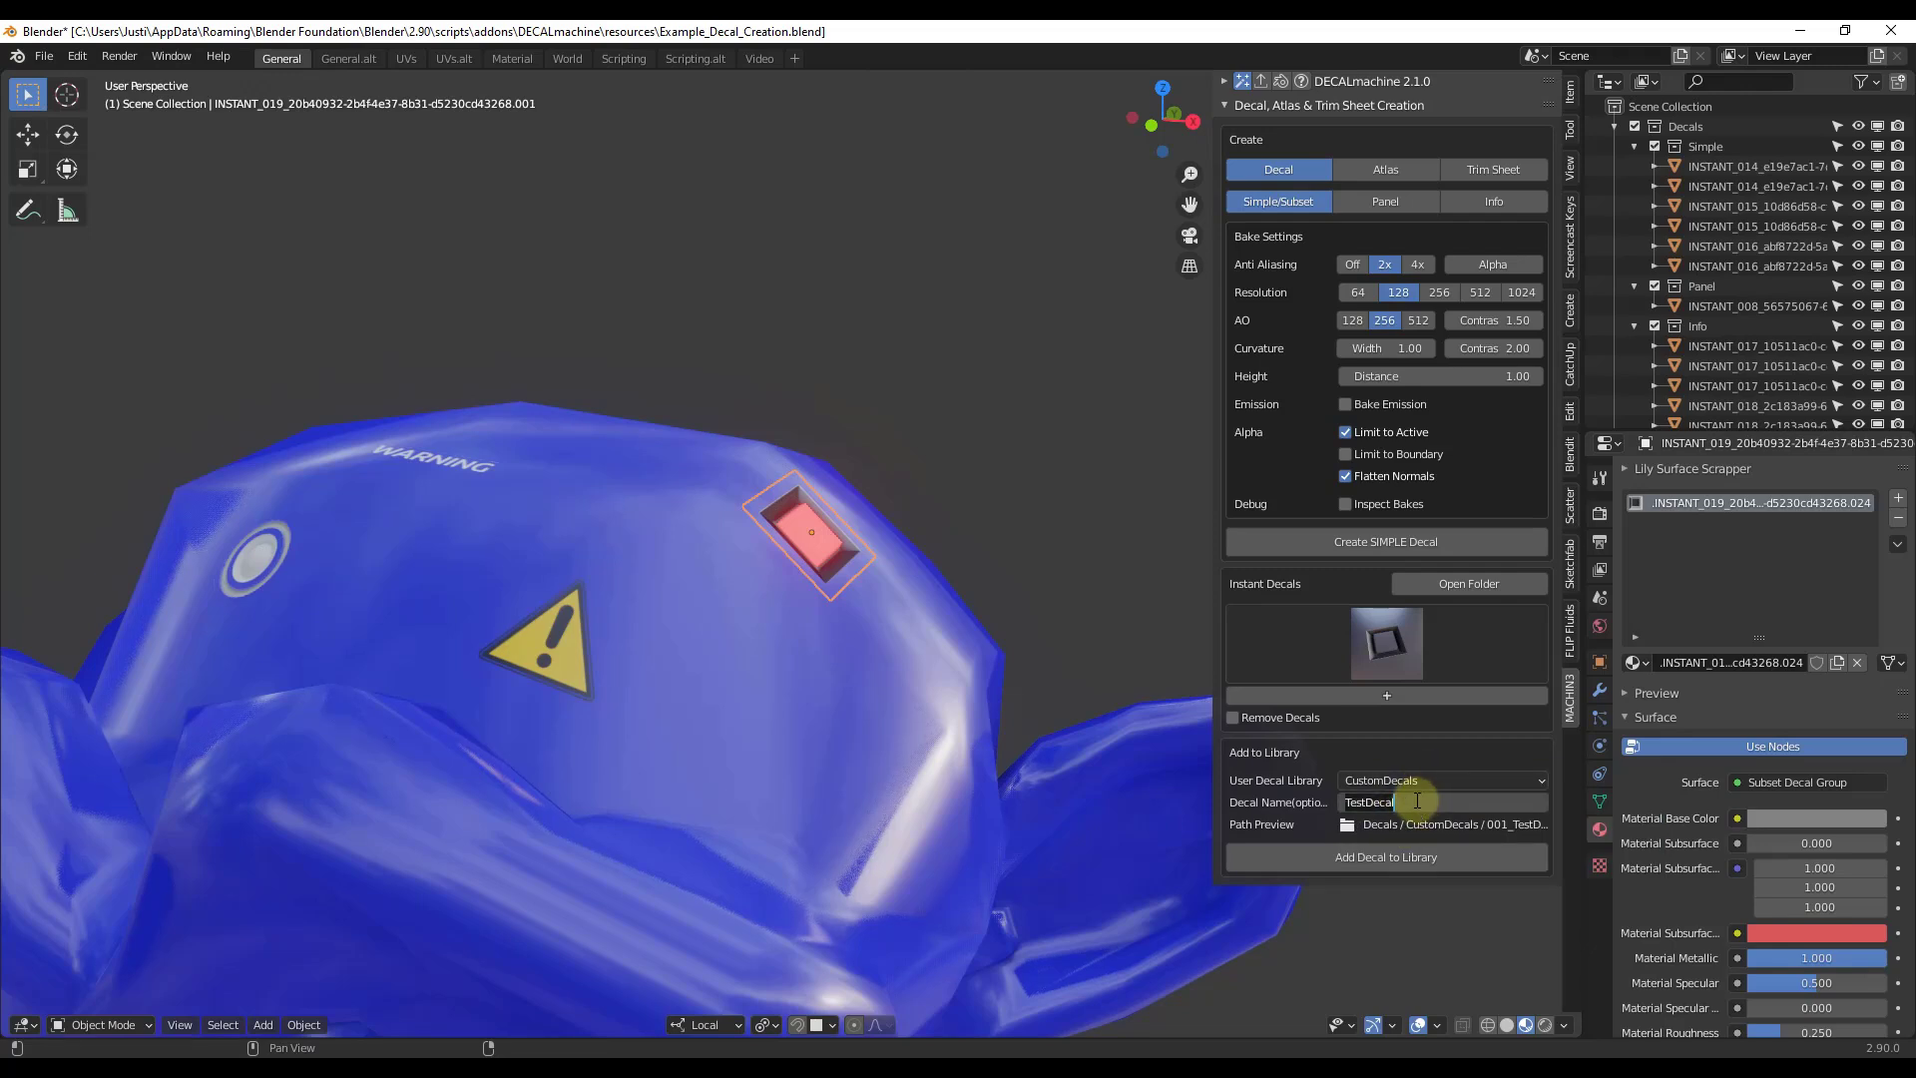
text(SubsetExample)
key(Return)
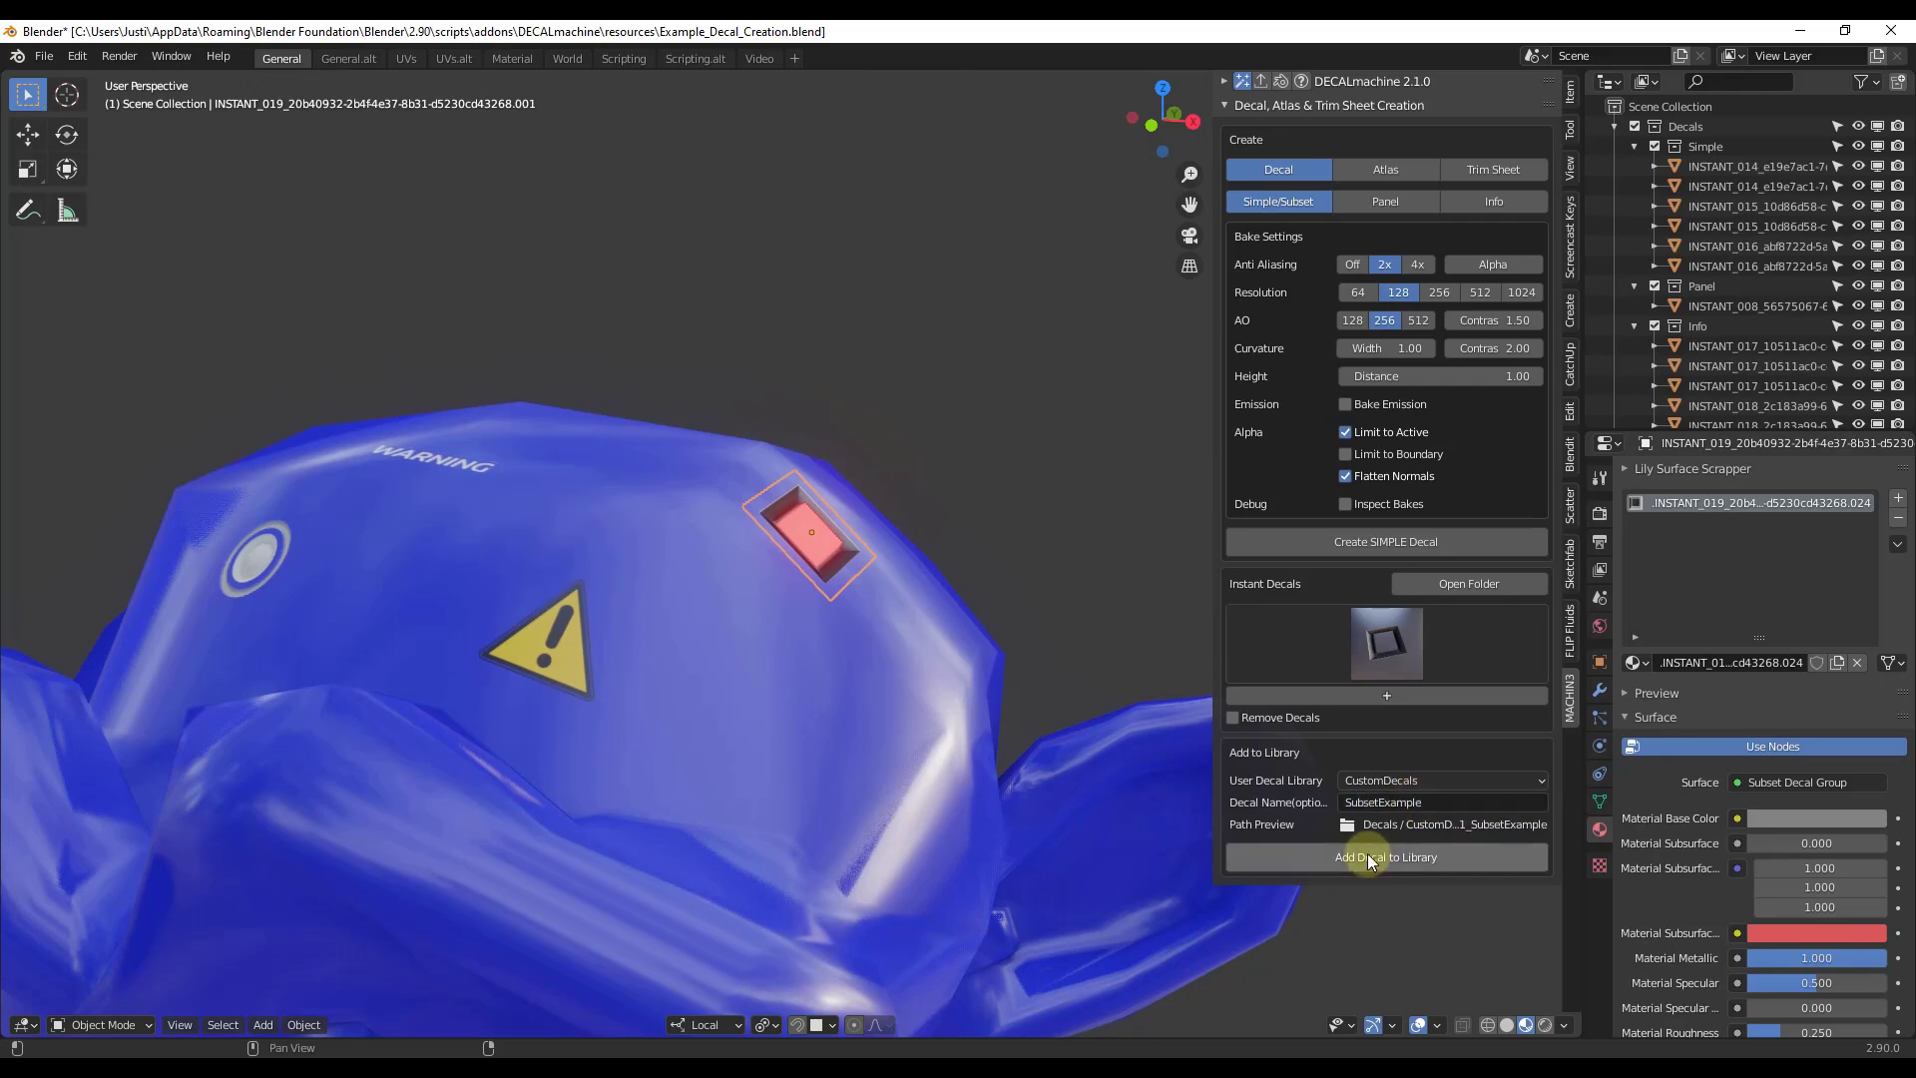
click(1365, 856)
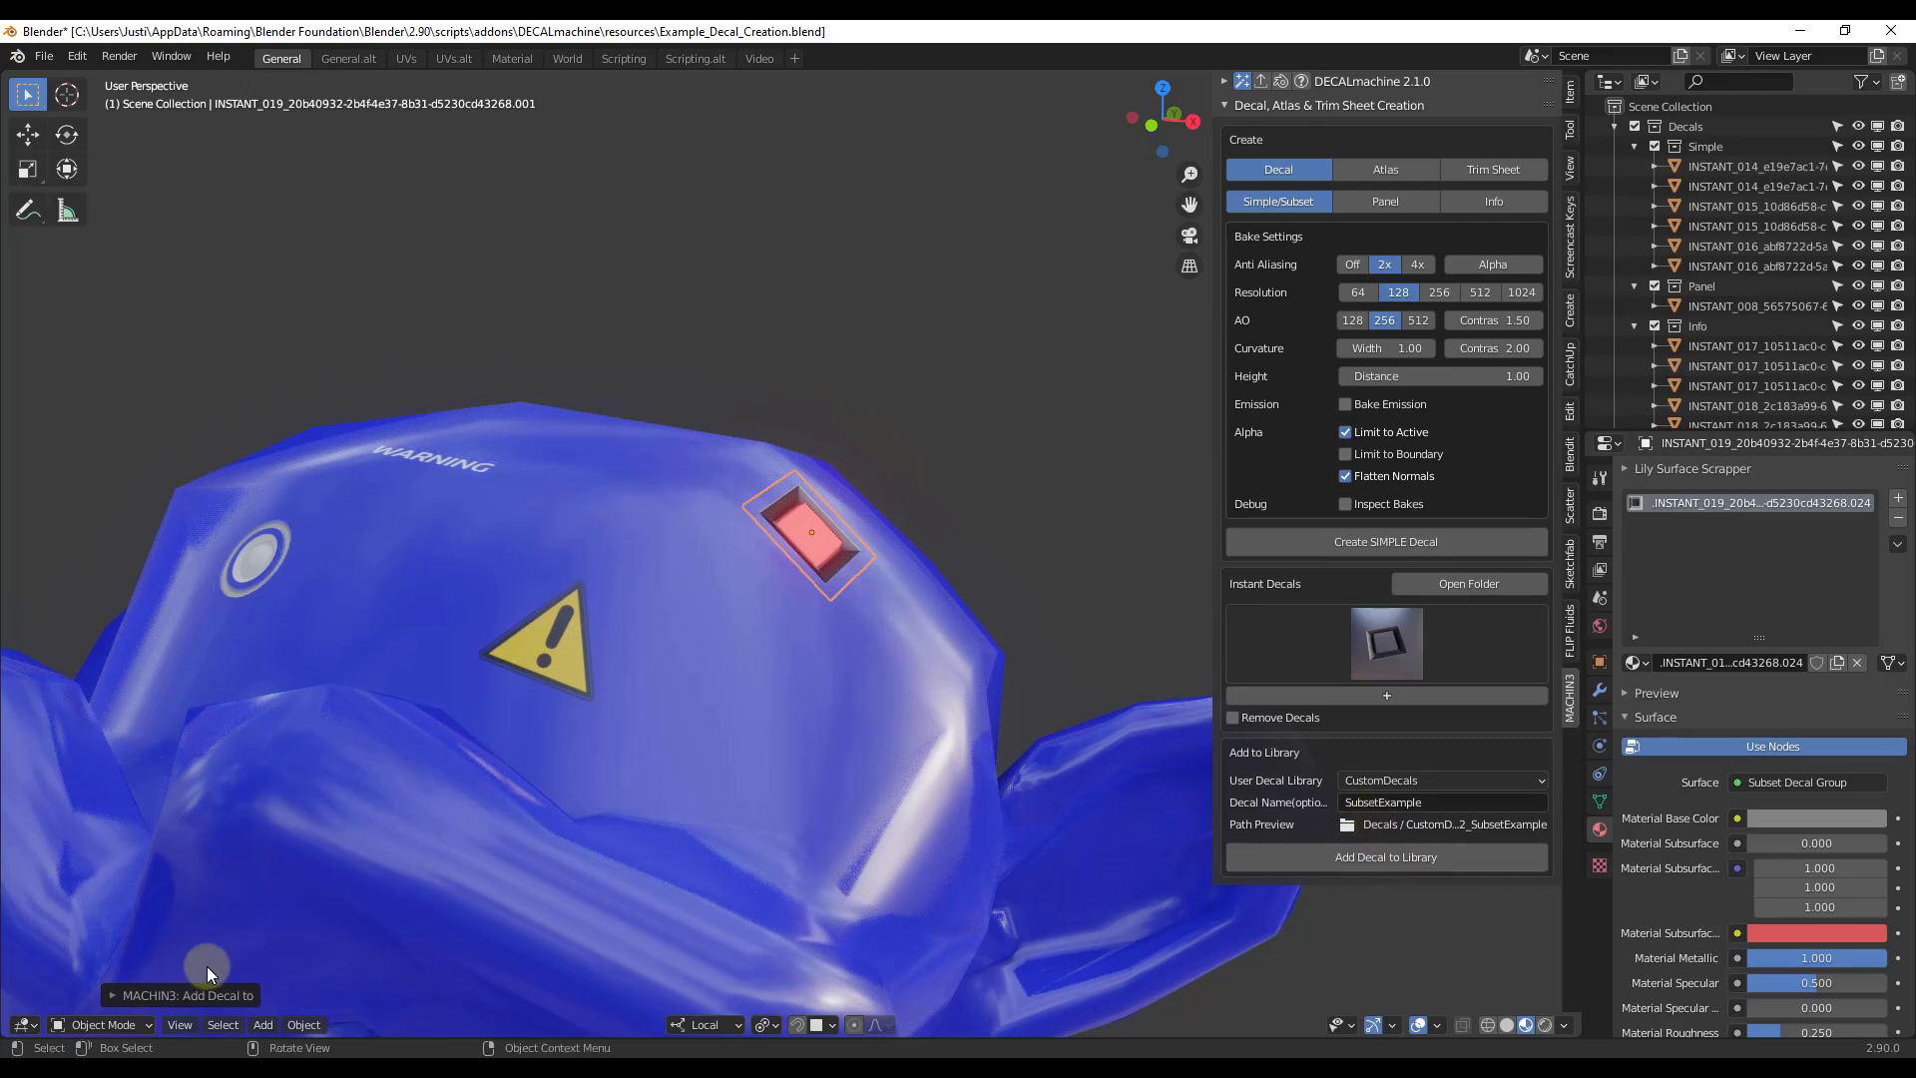
key(d)
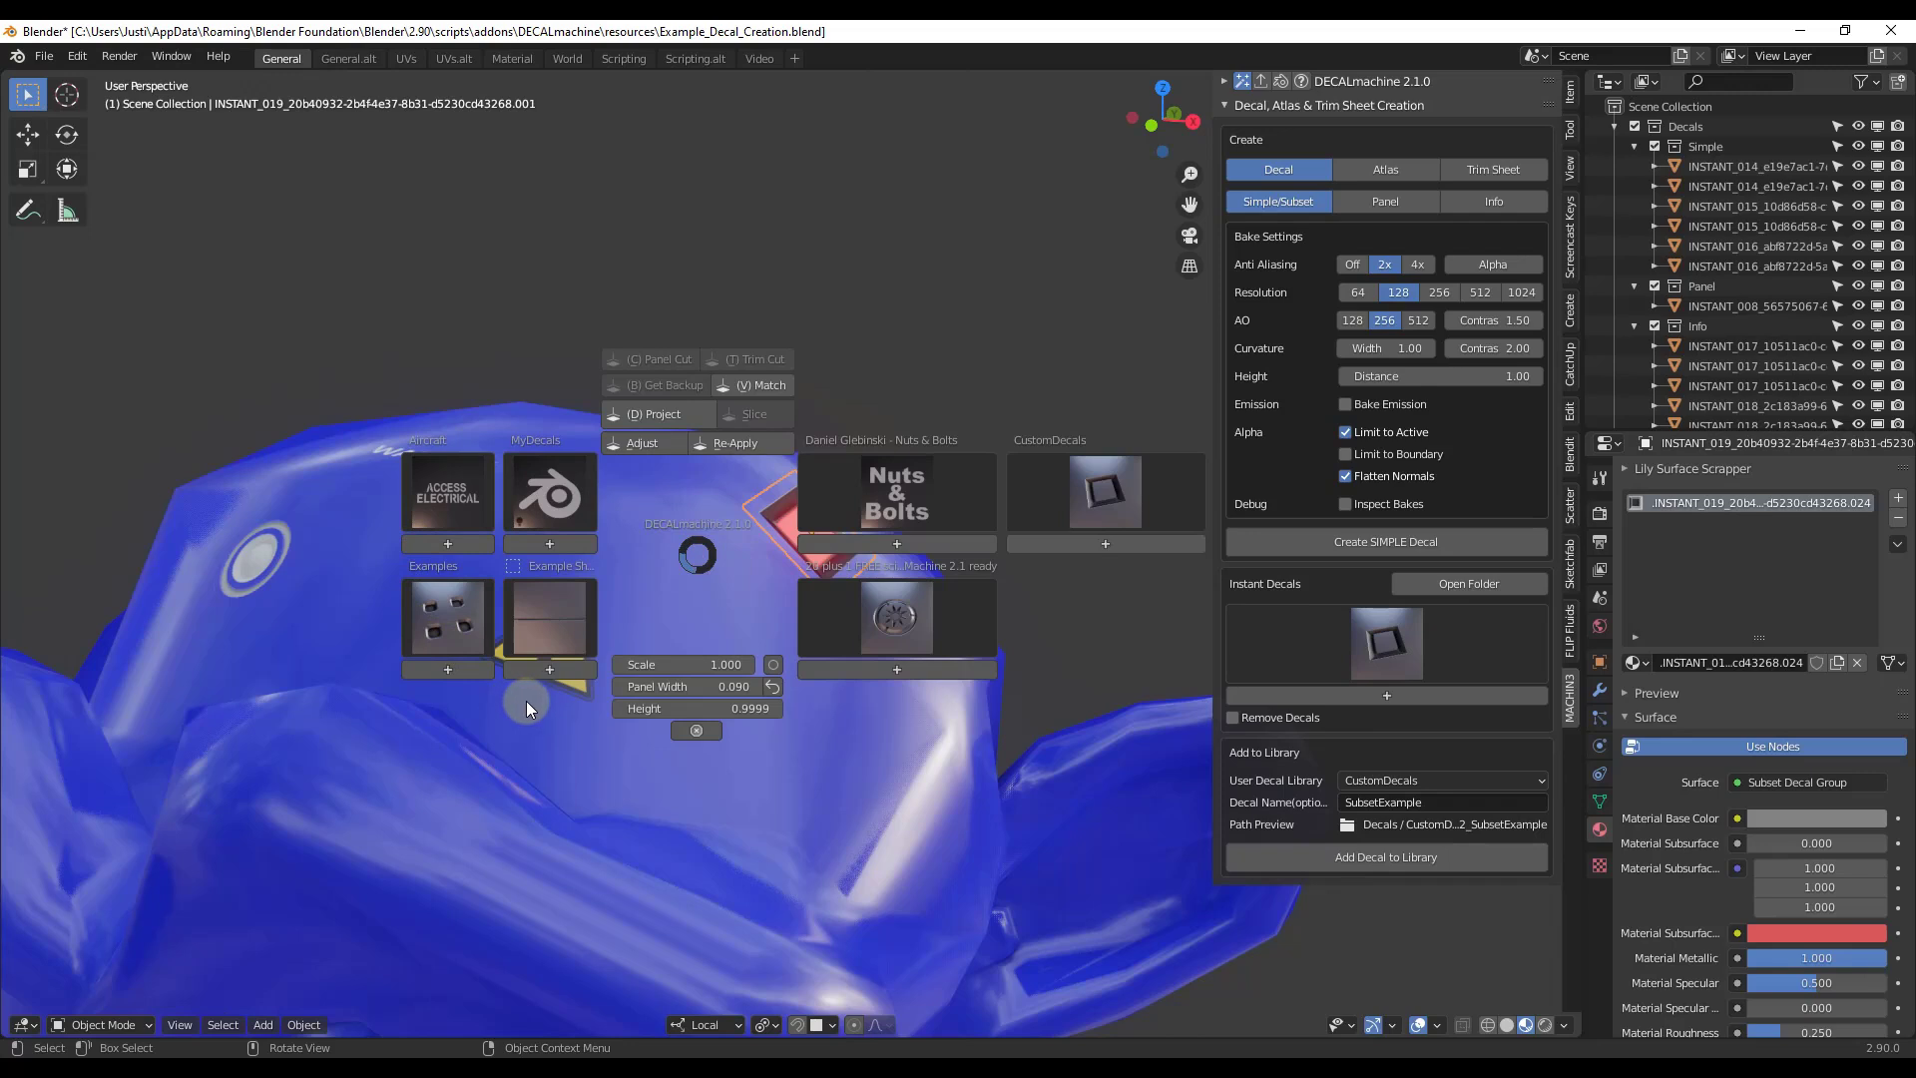
click(1083, 487)
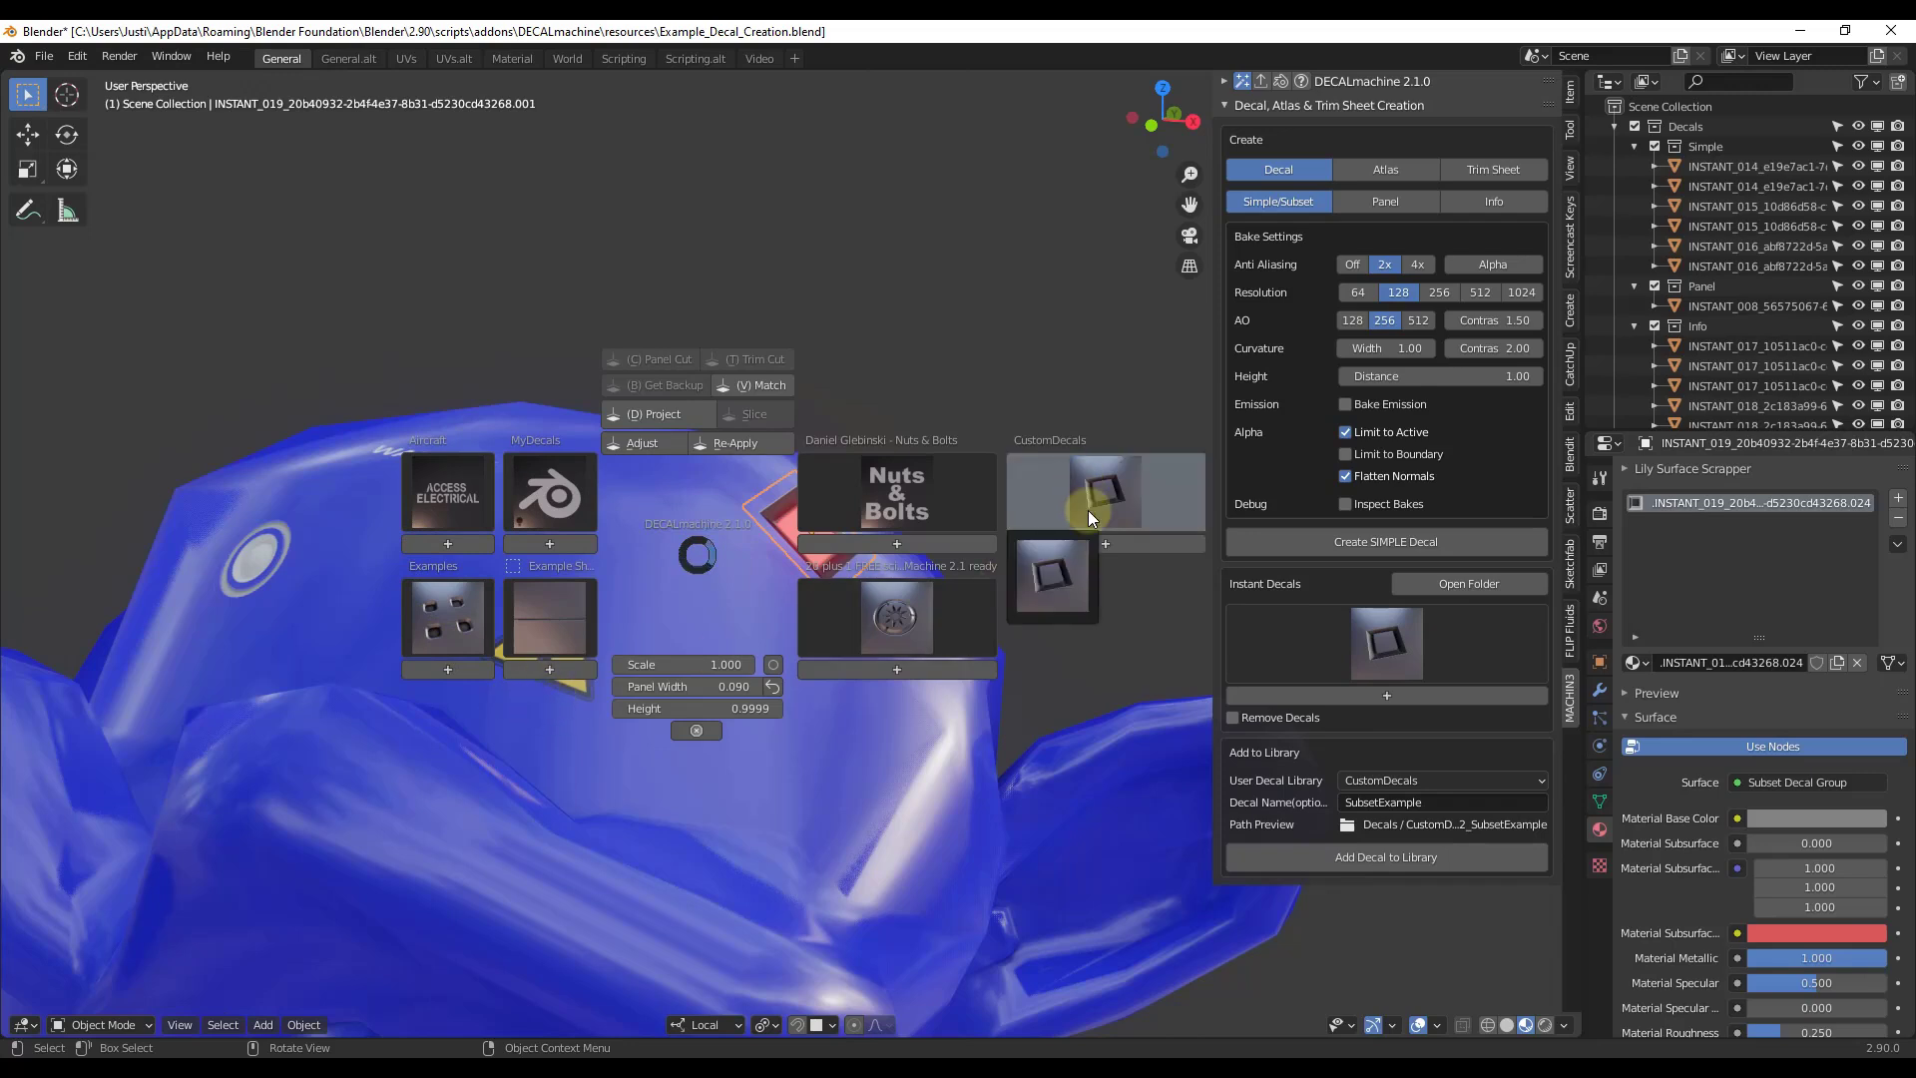
- Add the yellow warning triangle instant decal to the CustomDecals library under the name Warning and check that library's contents
click(1397, 643)
click(1397, 643)
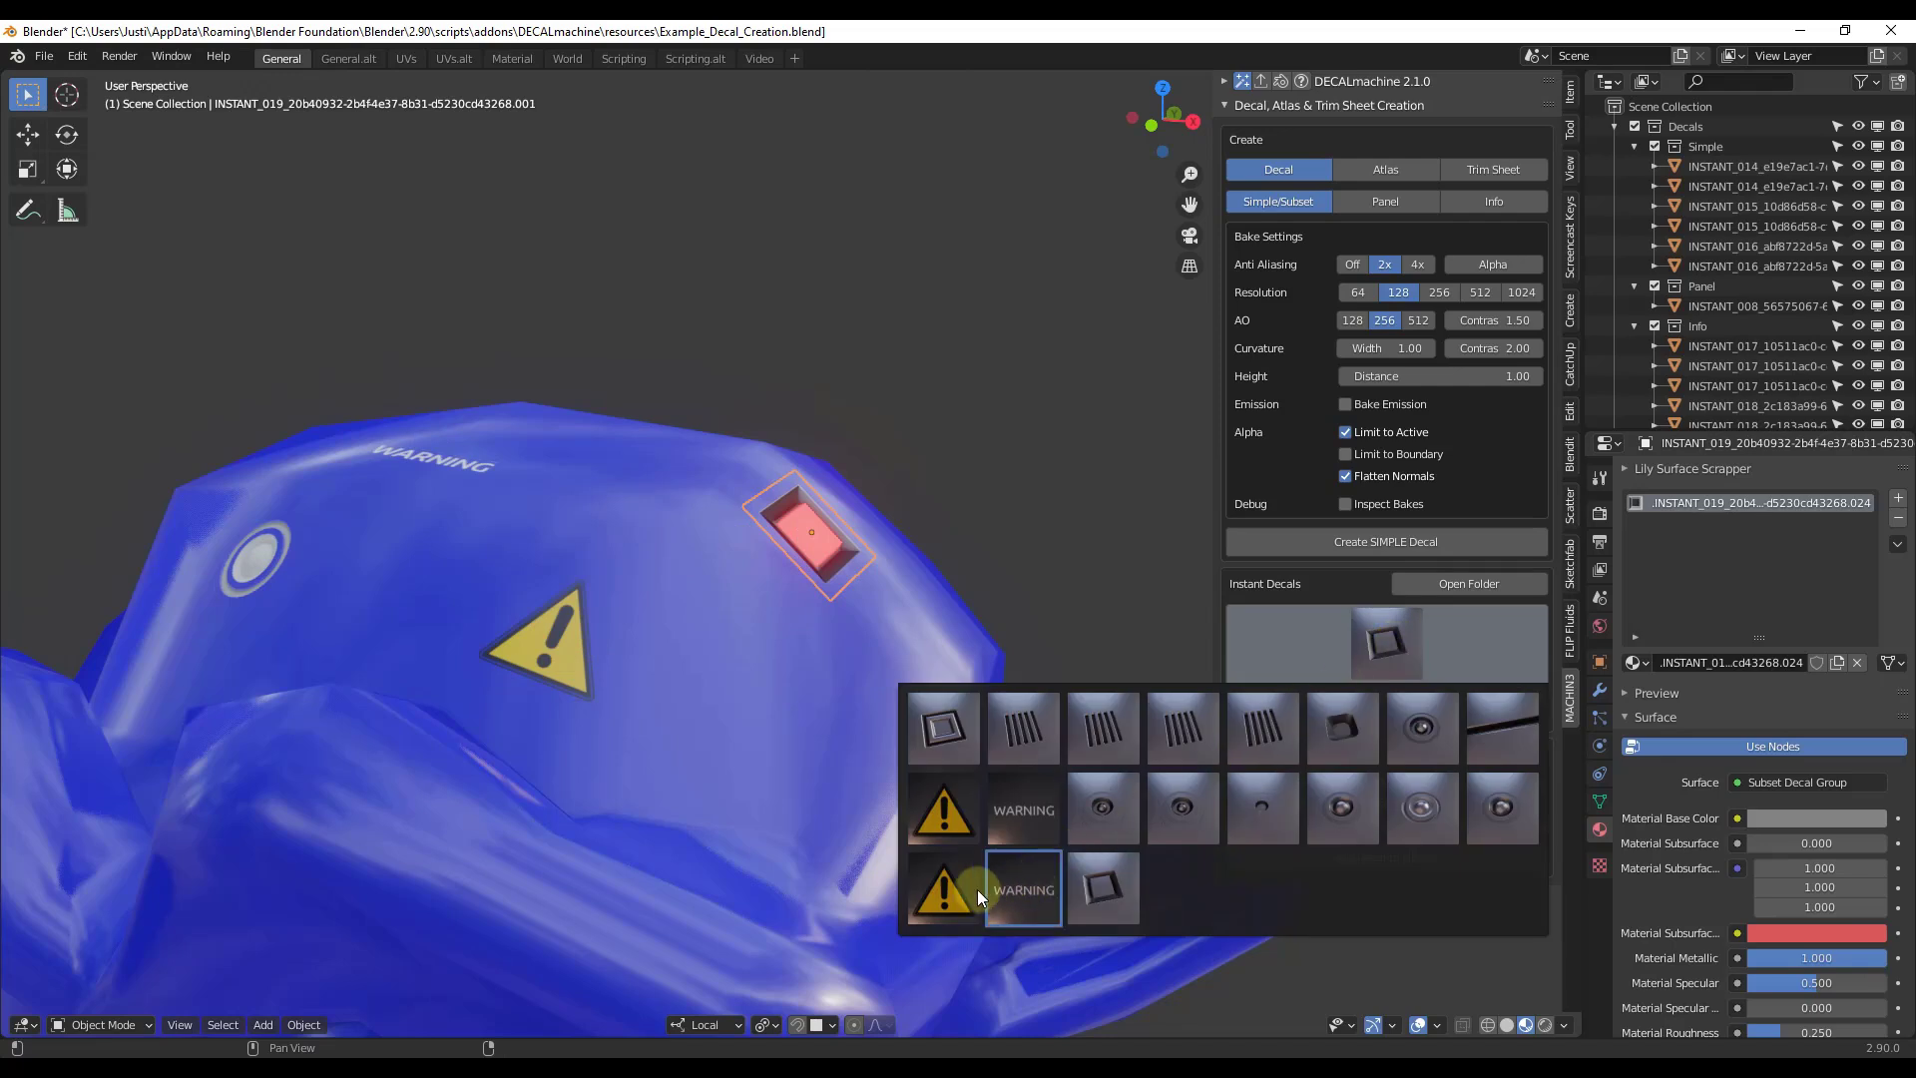
click(948, 894)
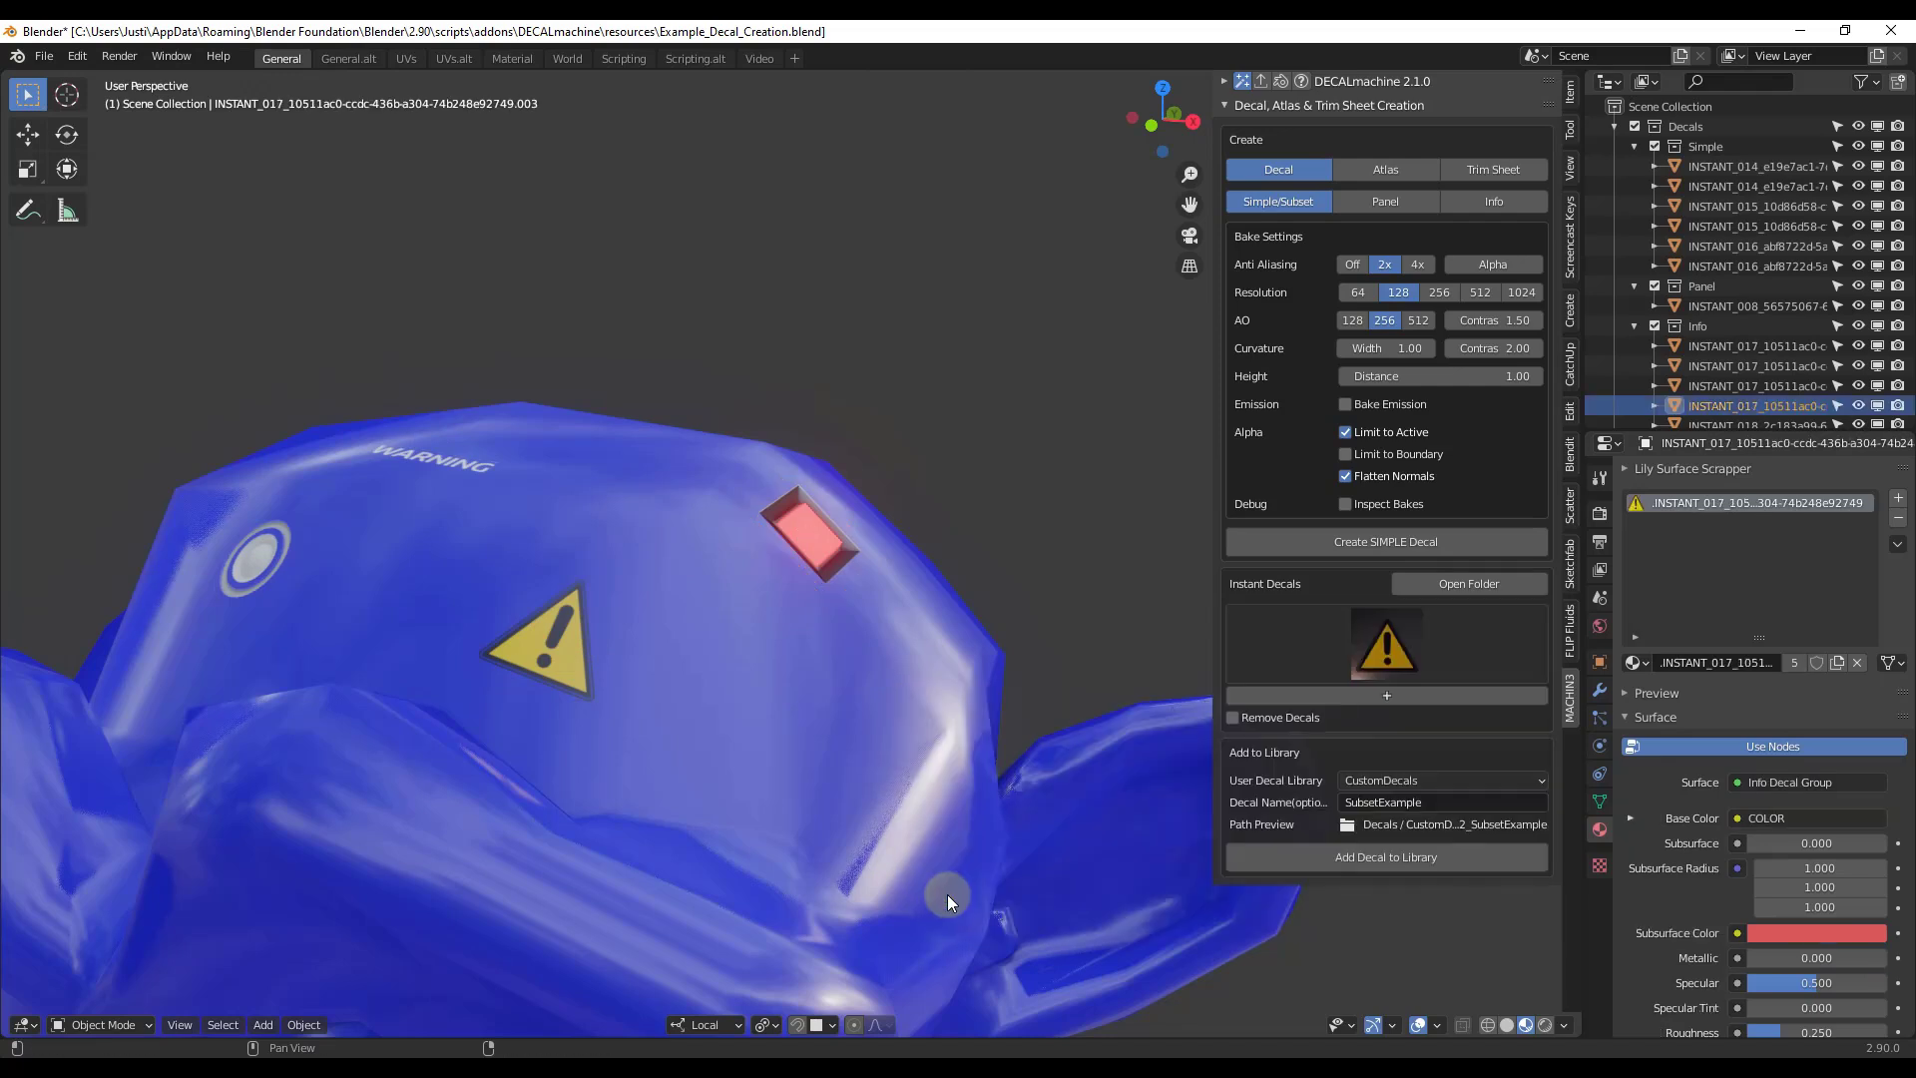
click(1417, 802)
text(Warning)
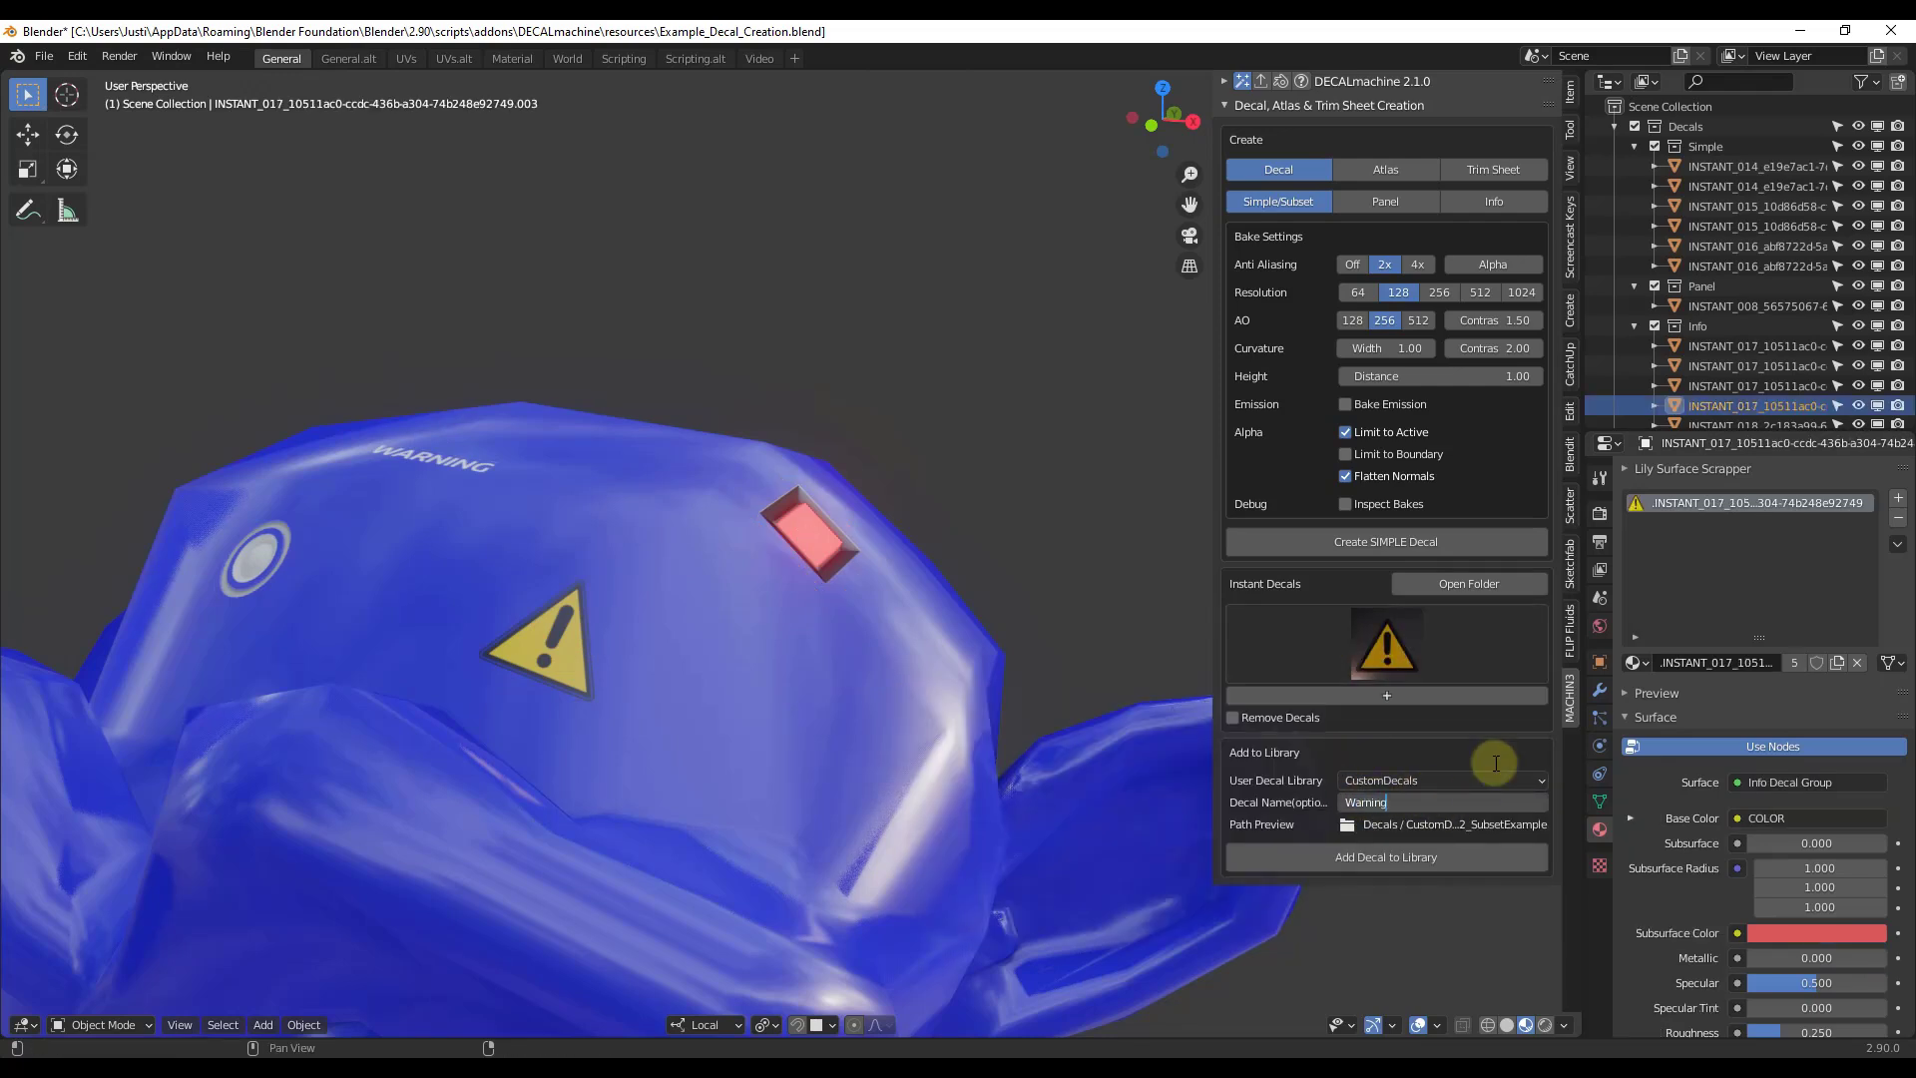
key(Return)
click(1391, 856)
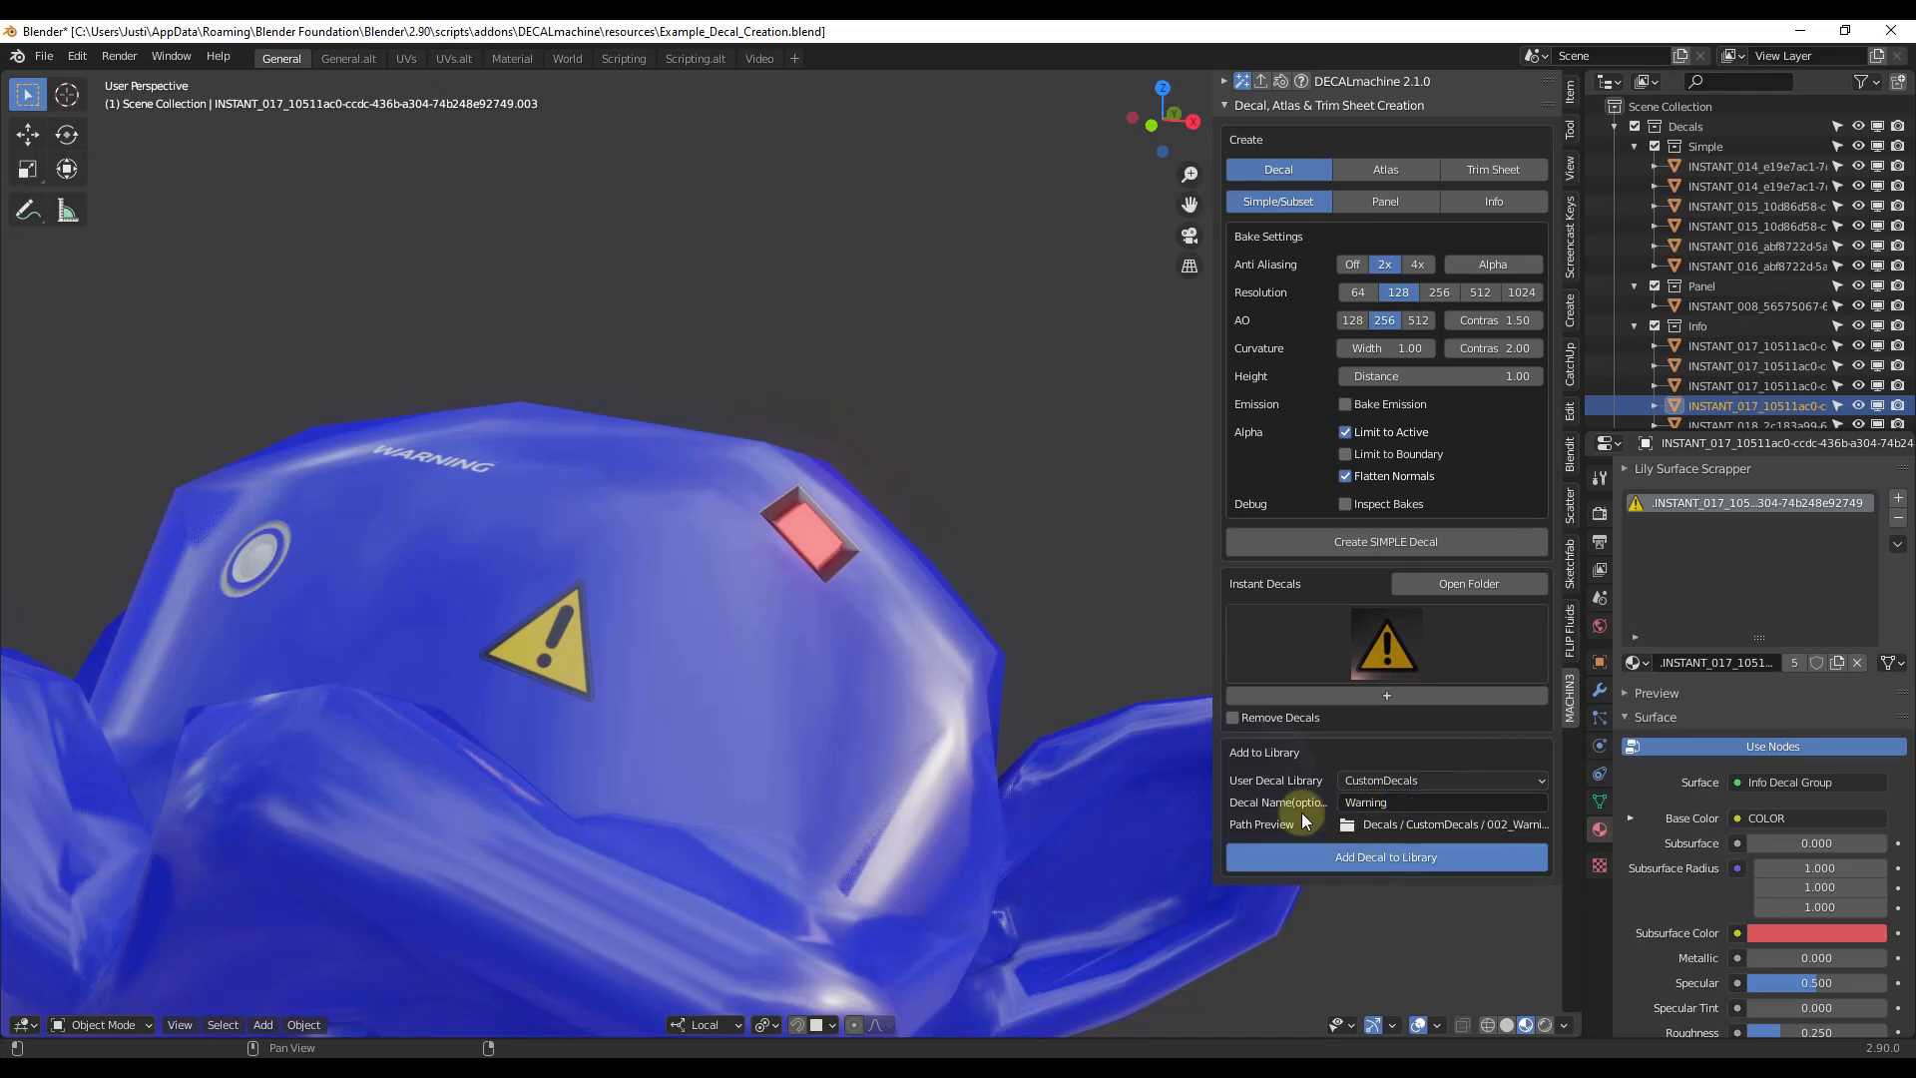
key(d)
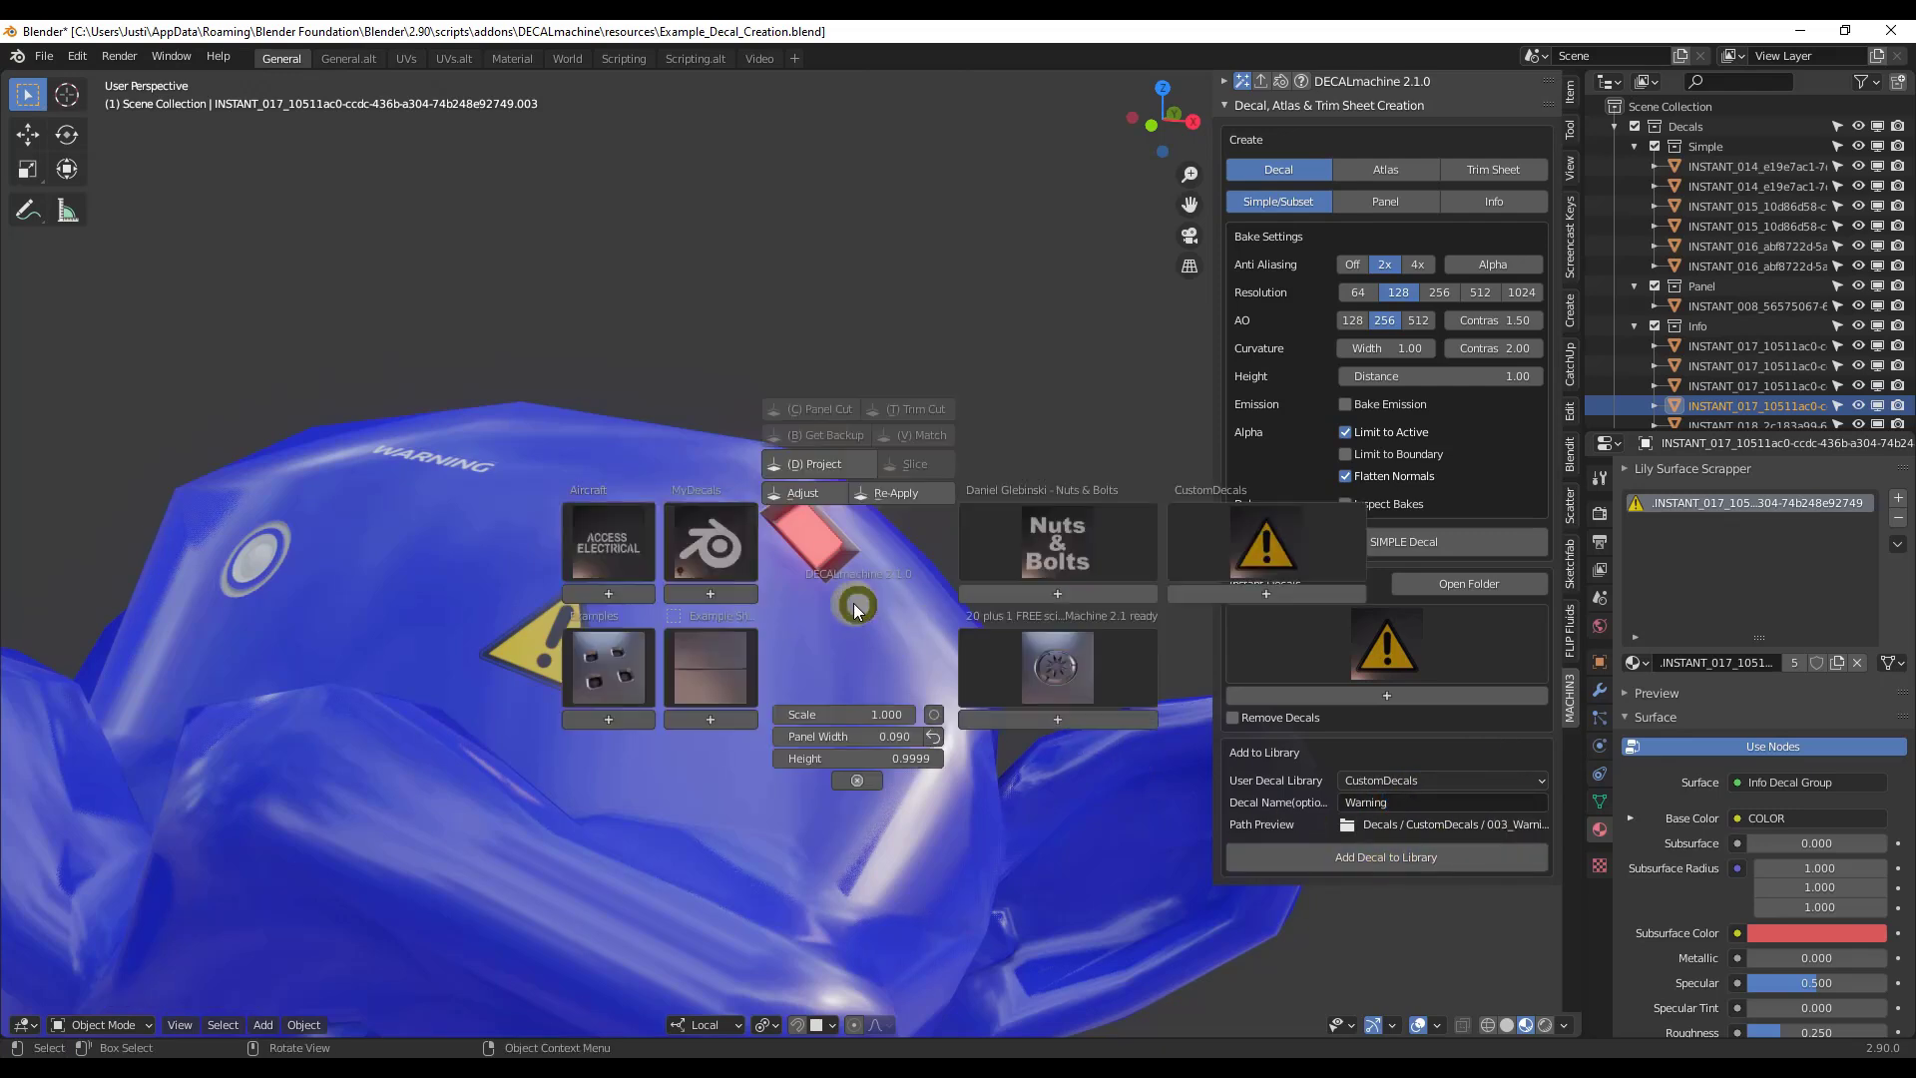
click(1223, 542)
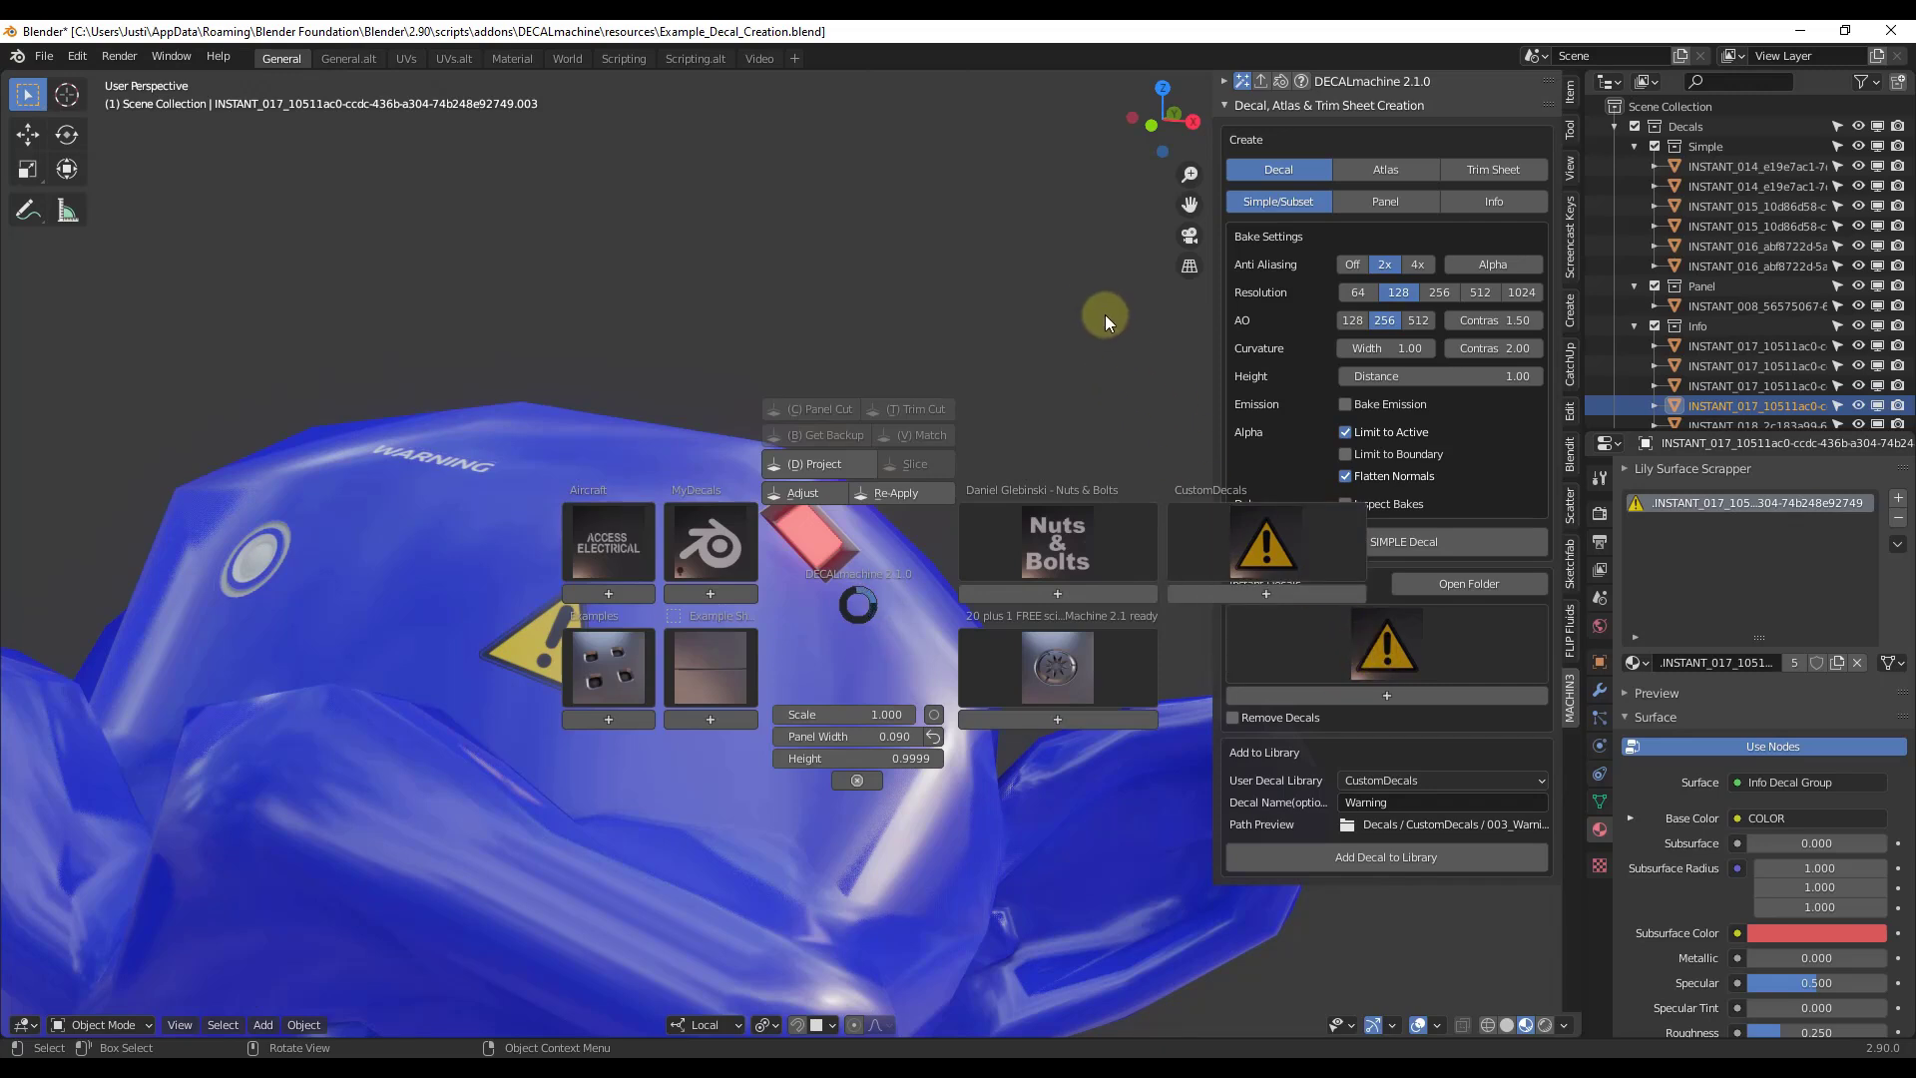
key(Escape)
- Choose the last round instant decal in the second row and add it to the CustomDecals library under the name TestDecal
click(1399, 656)
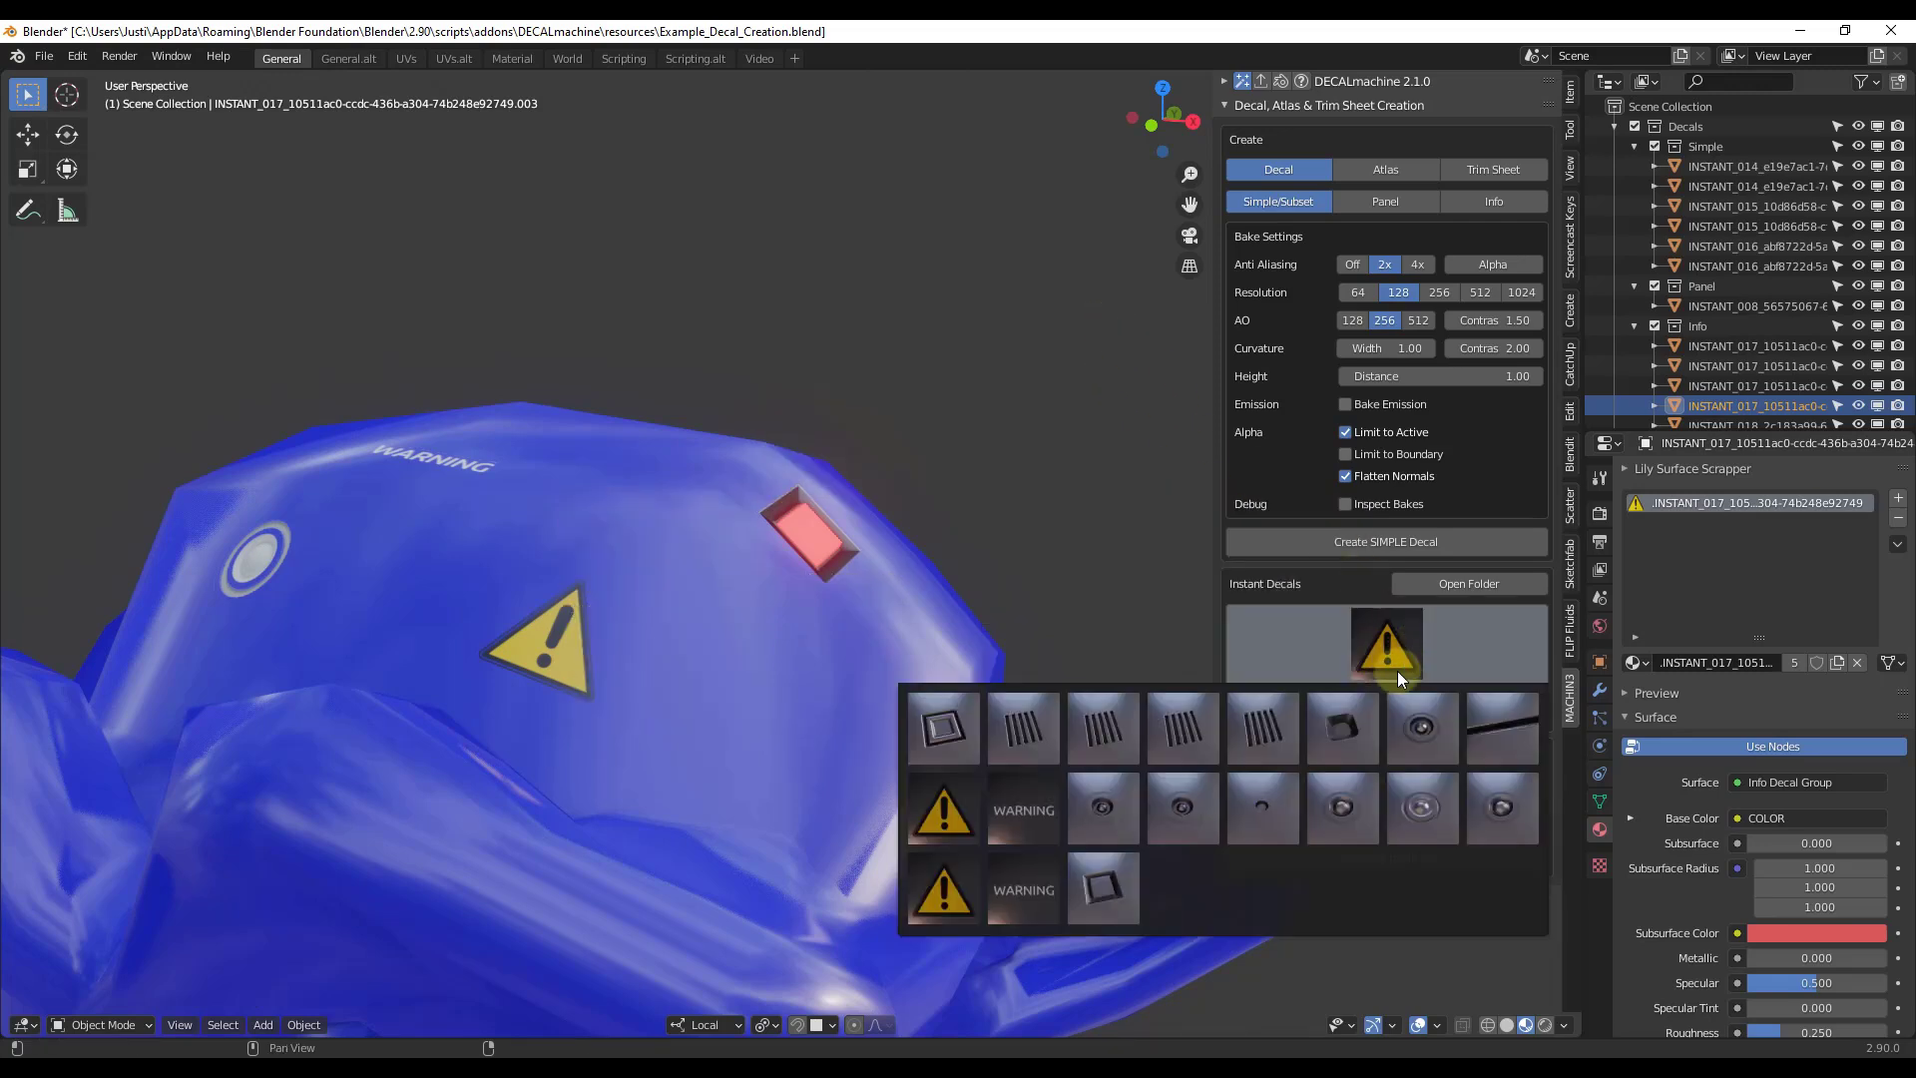
click(1486, 812)
click(1409, 802)
text(TestDecal)
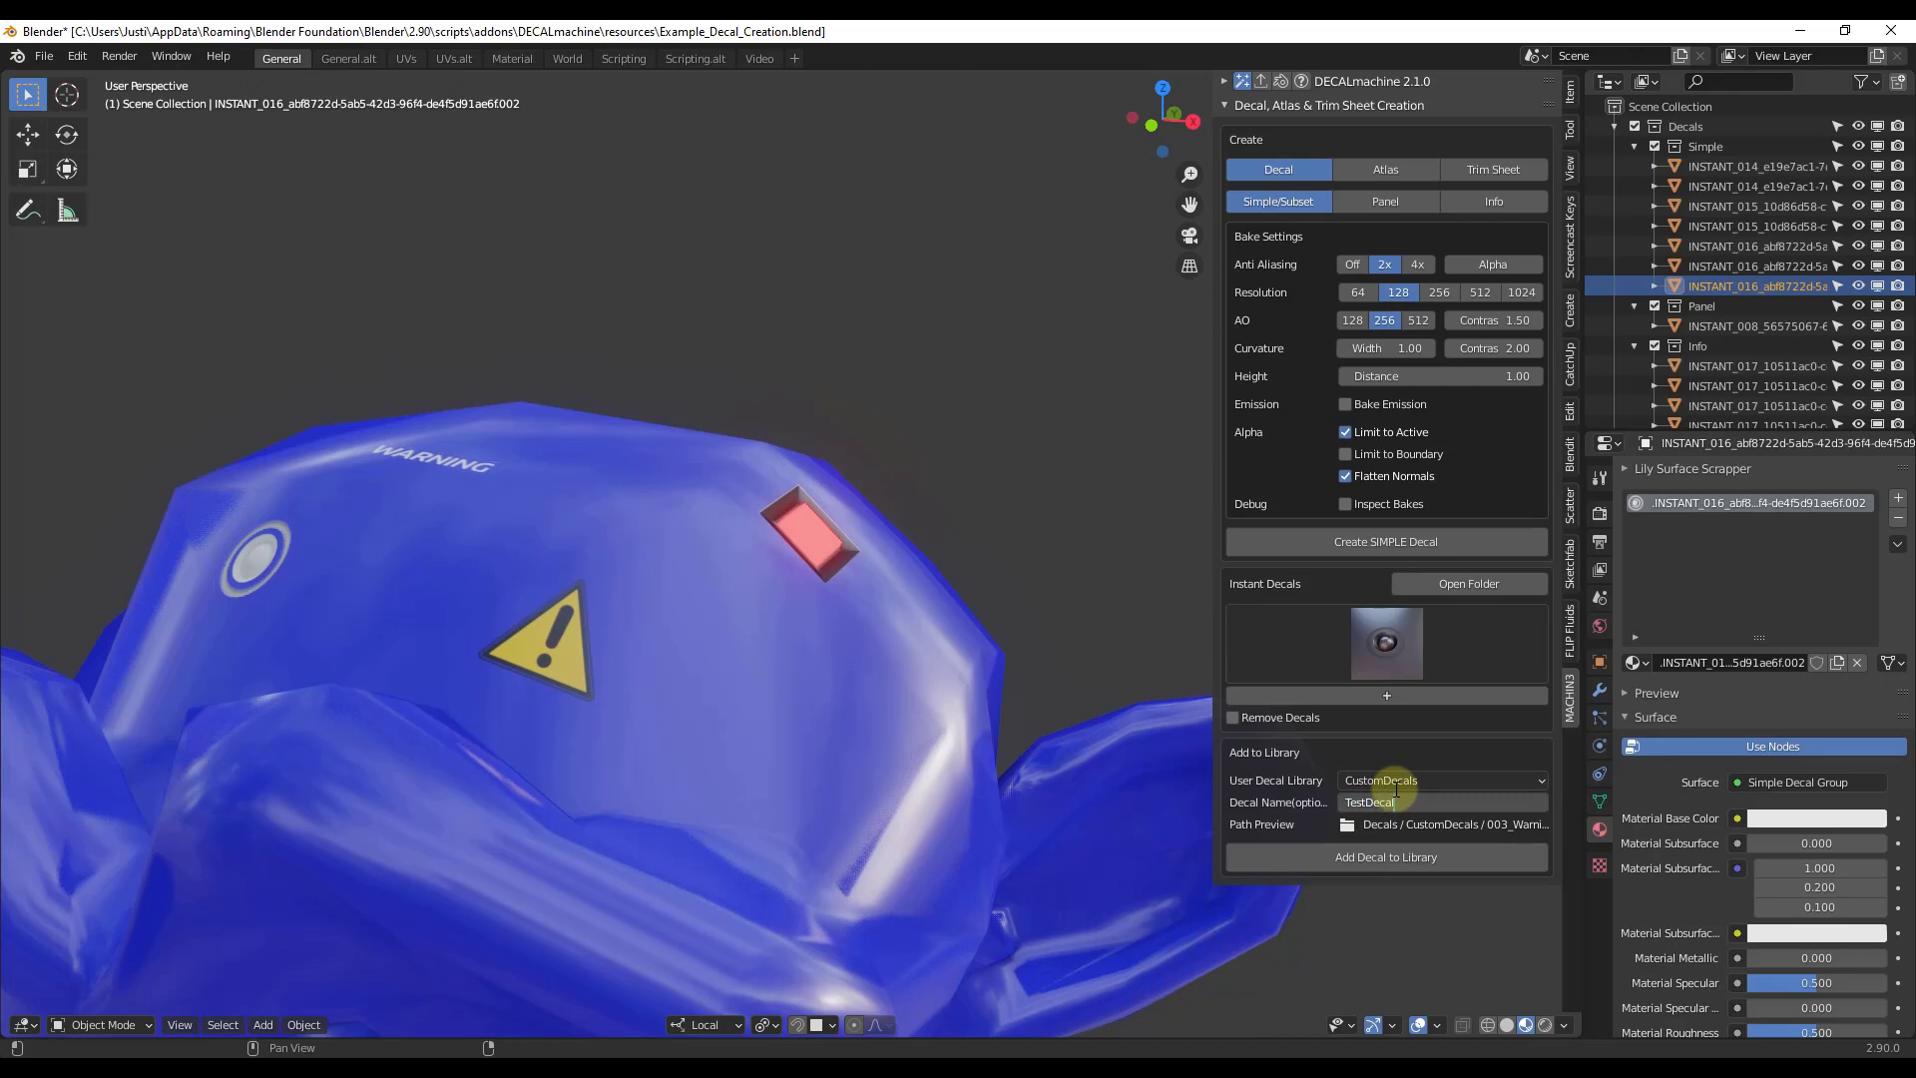
click(1353, 864)
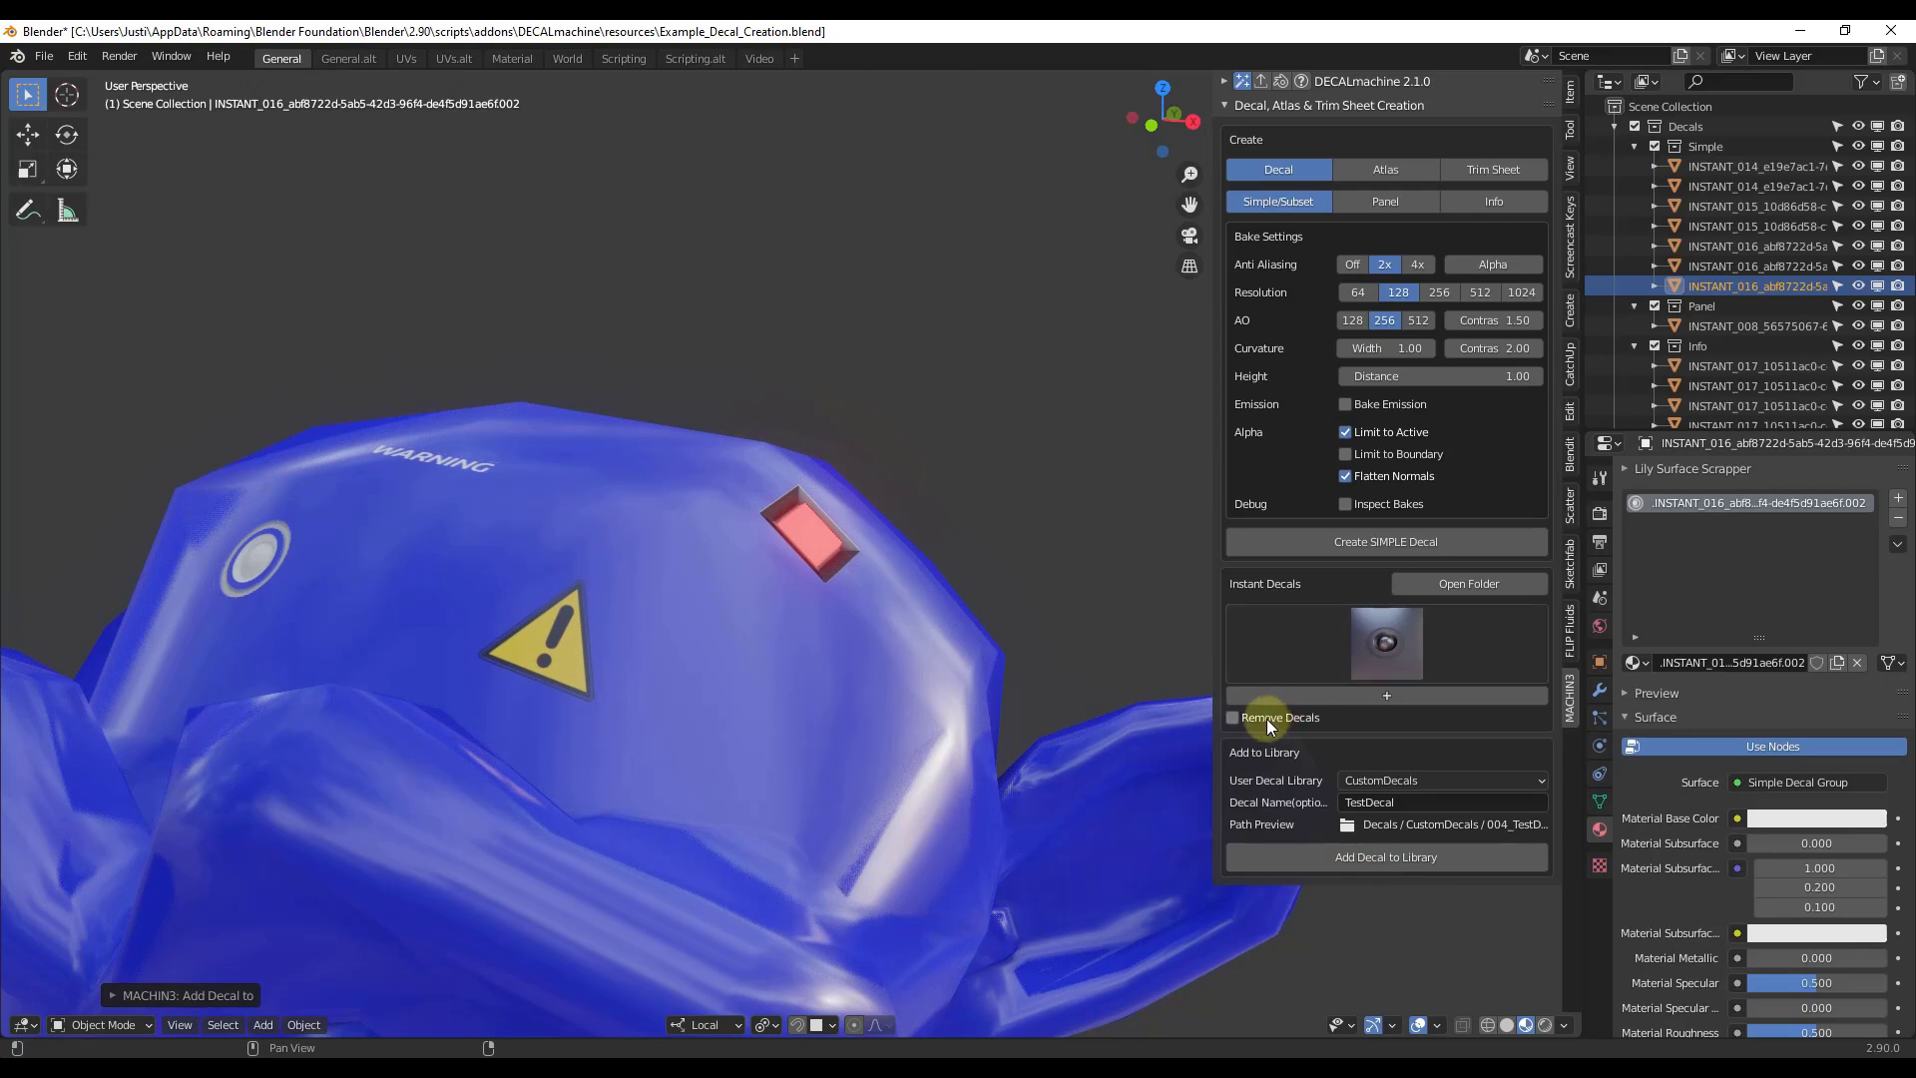
- Review the instant decals, enable Remove Decals and delete the already saved or unneeded instant decals one at a time
click(1369, 646)
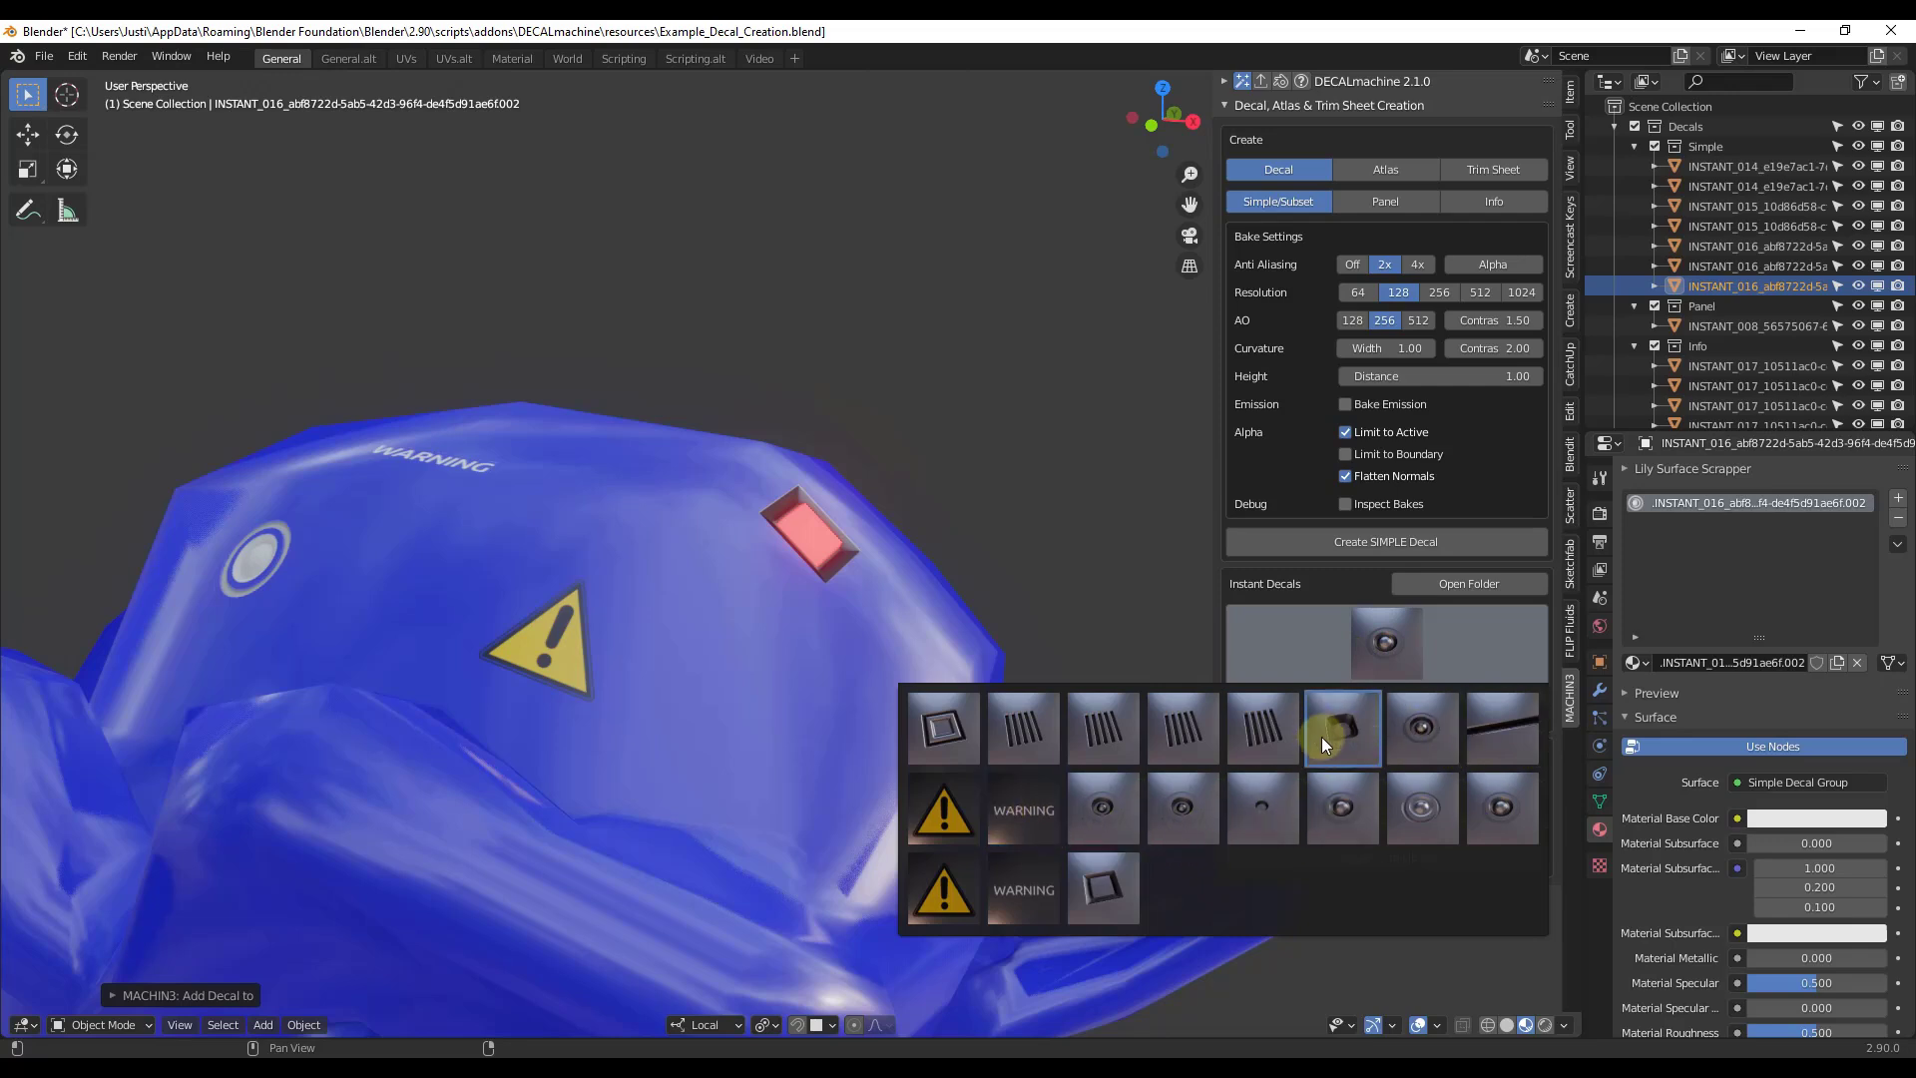
click(1333, 634)
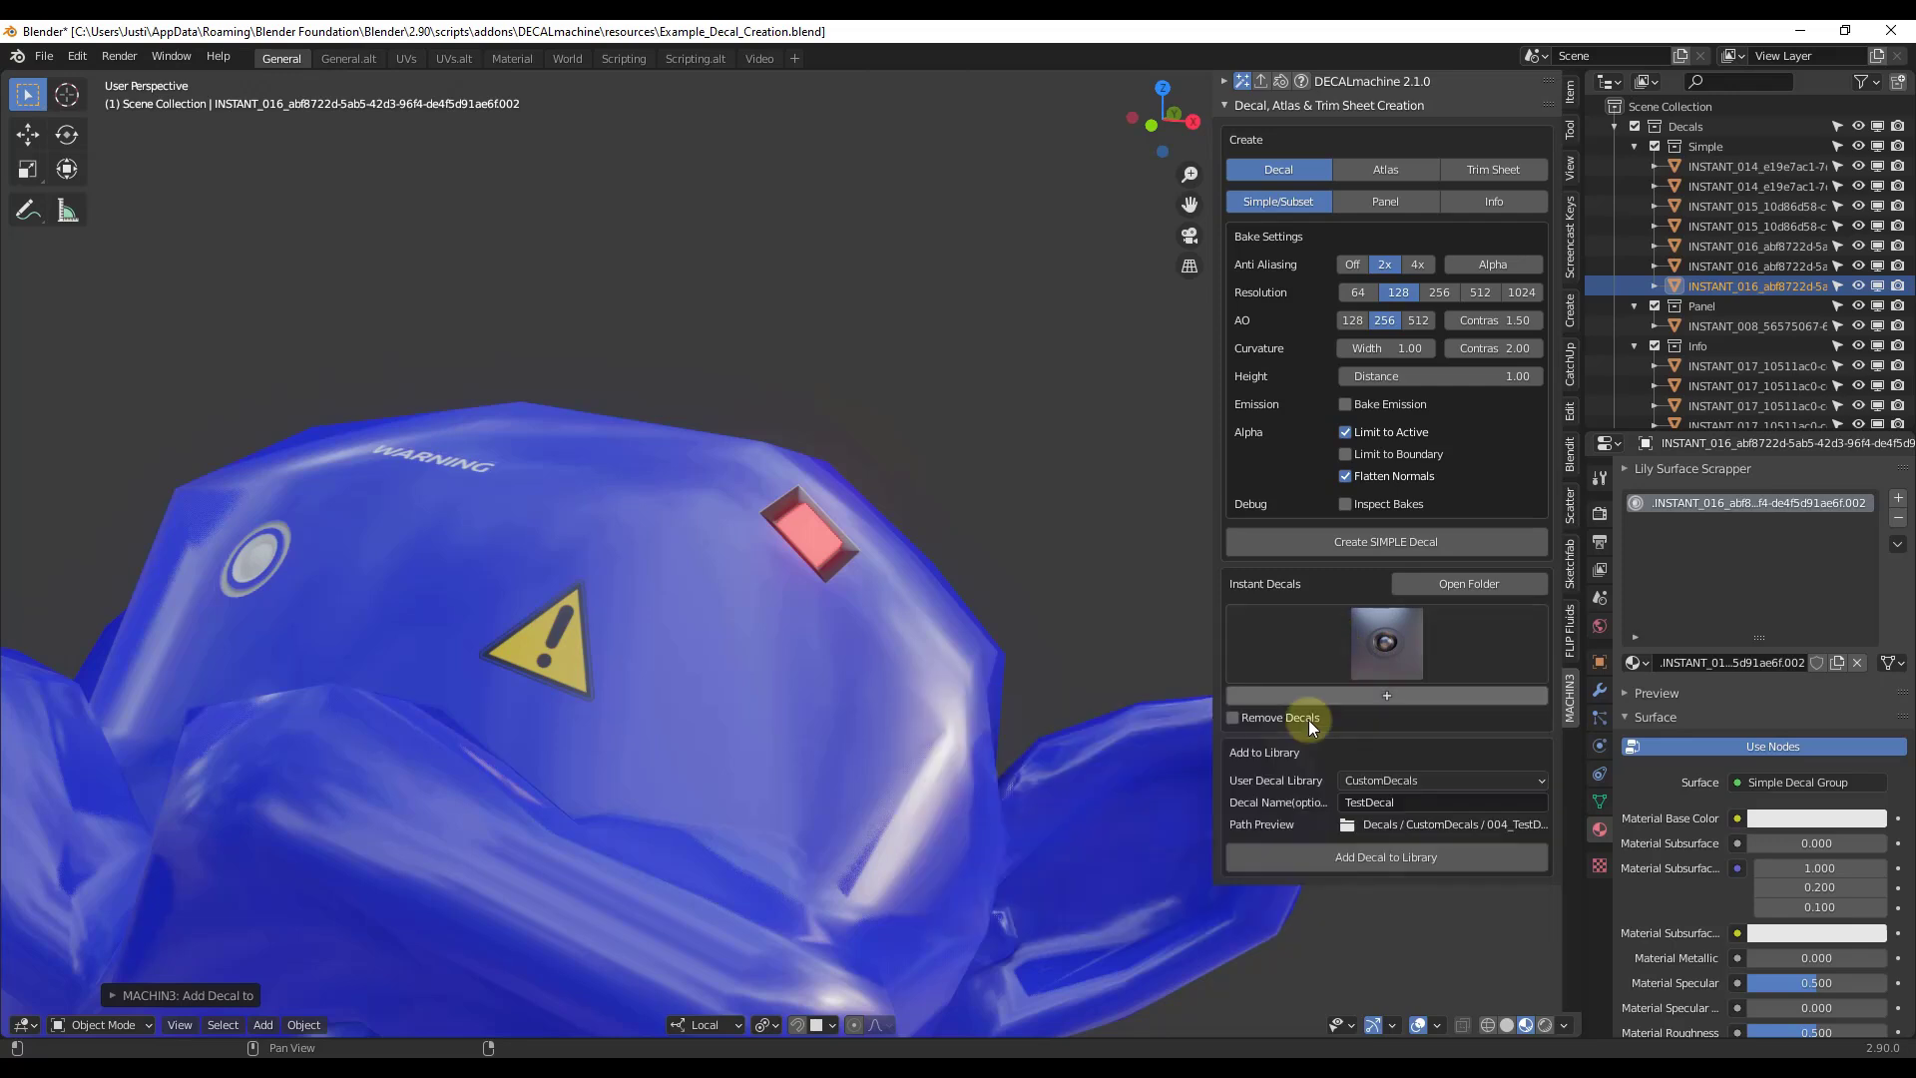
click(1260, 717)
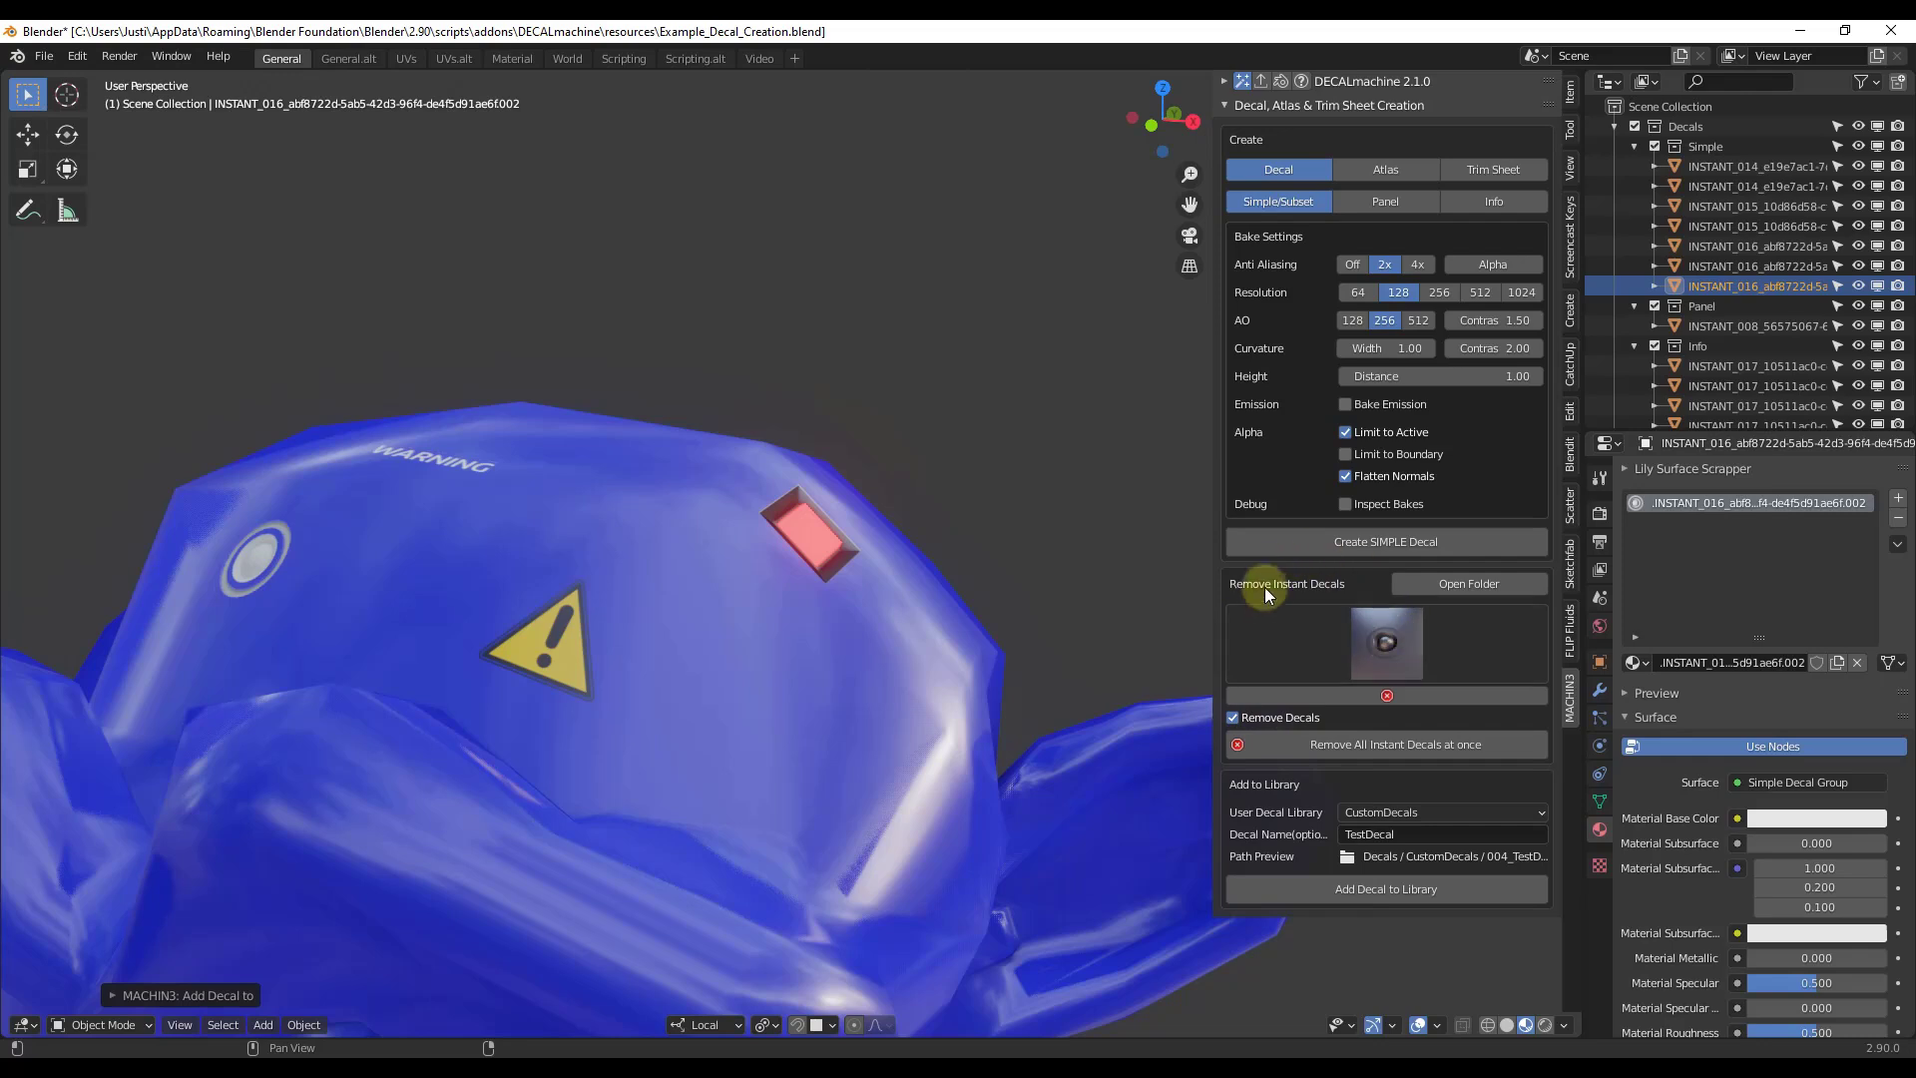
click(1386, 695)
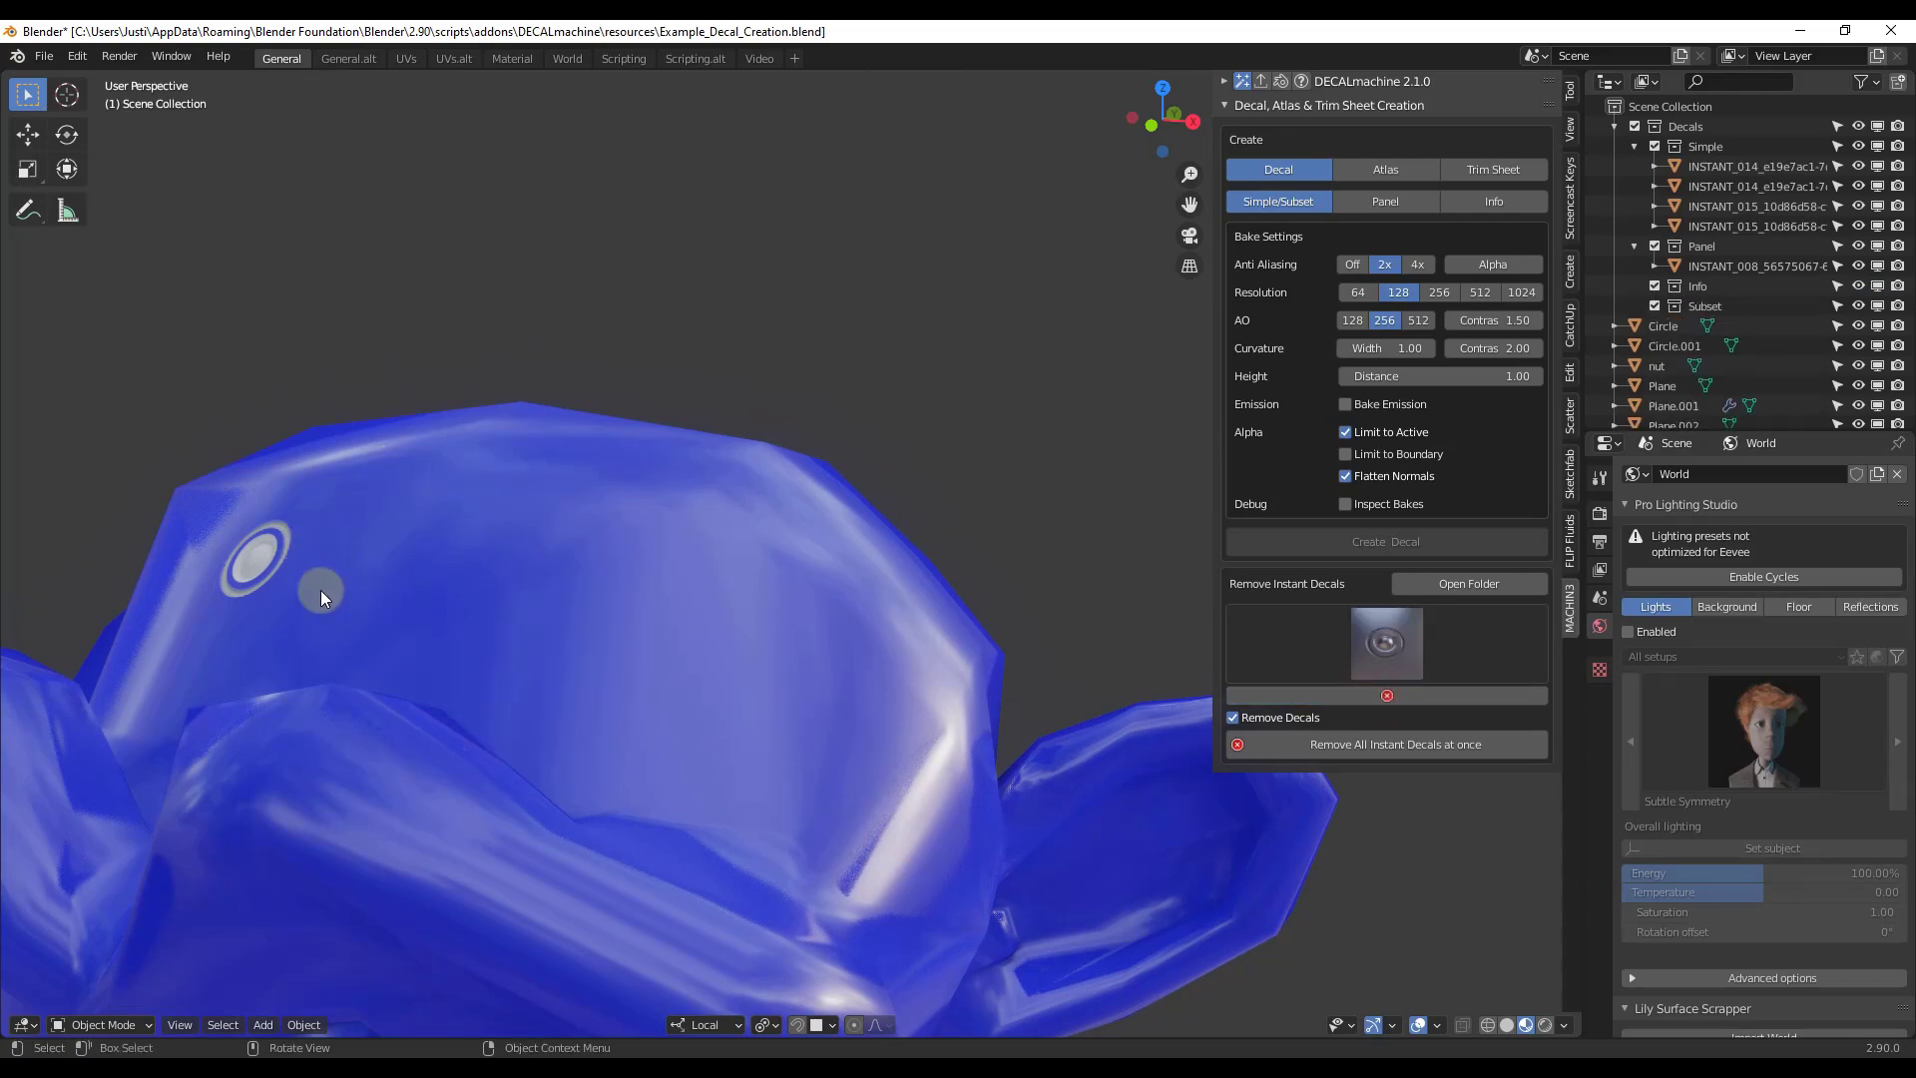
click(1387, 695)
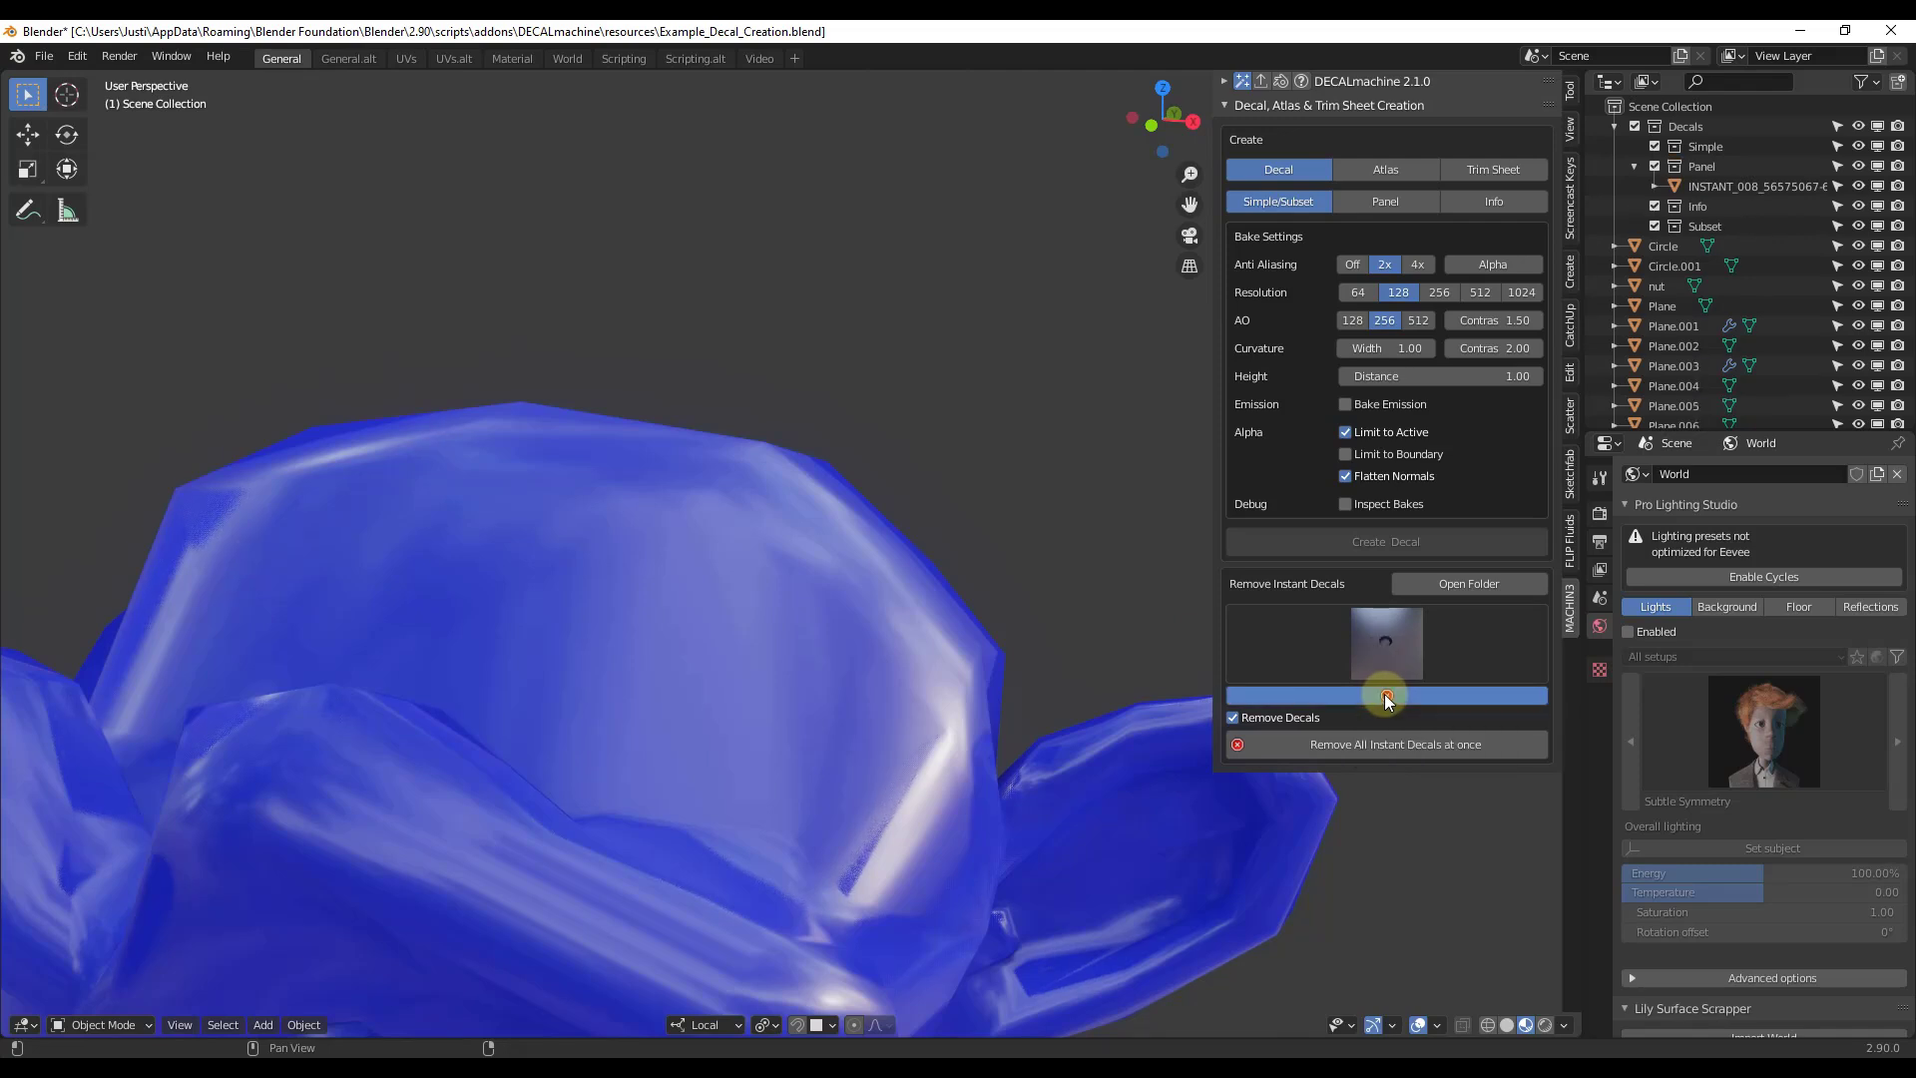
click(1385, 693)
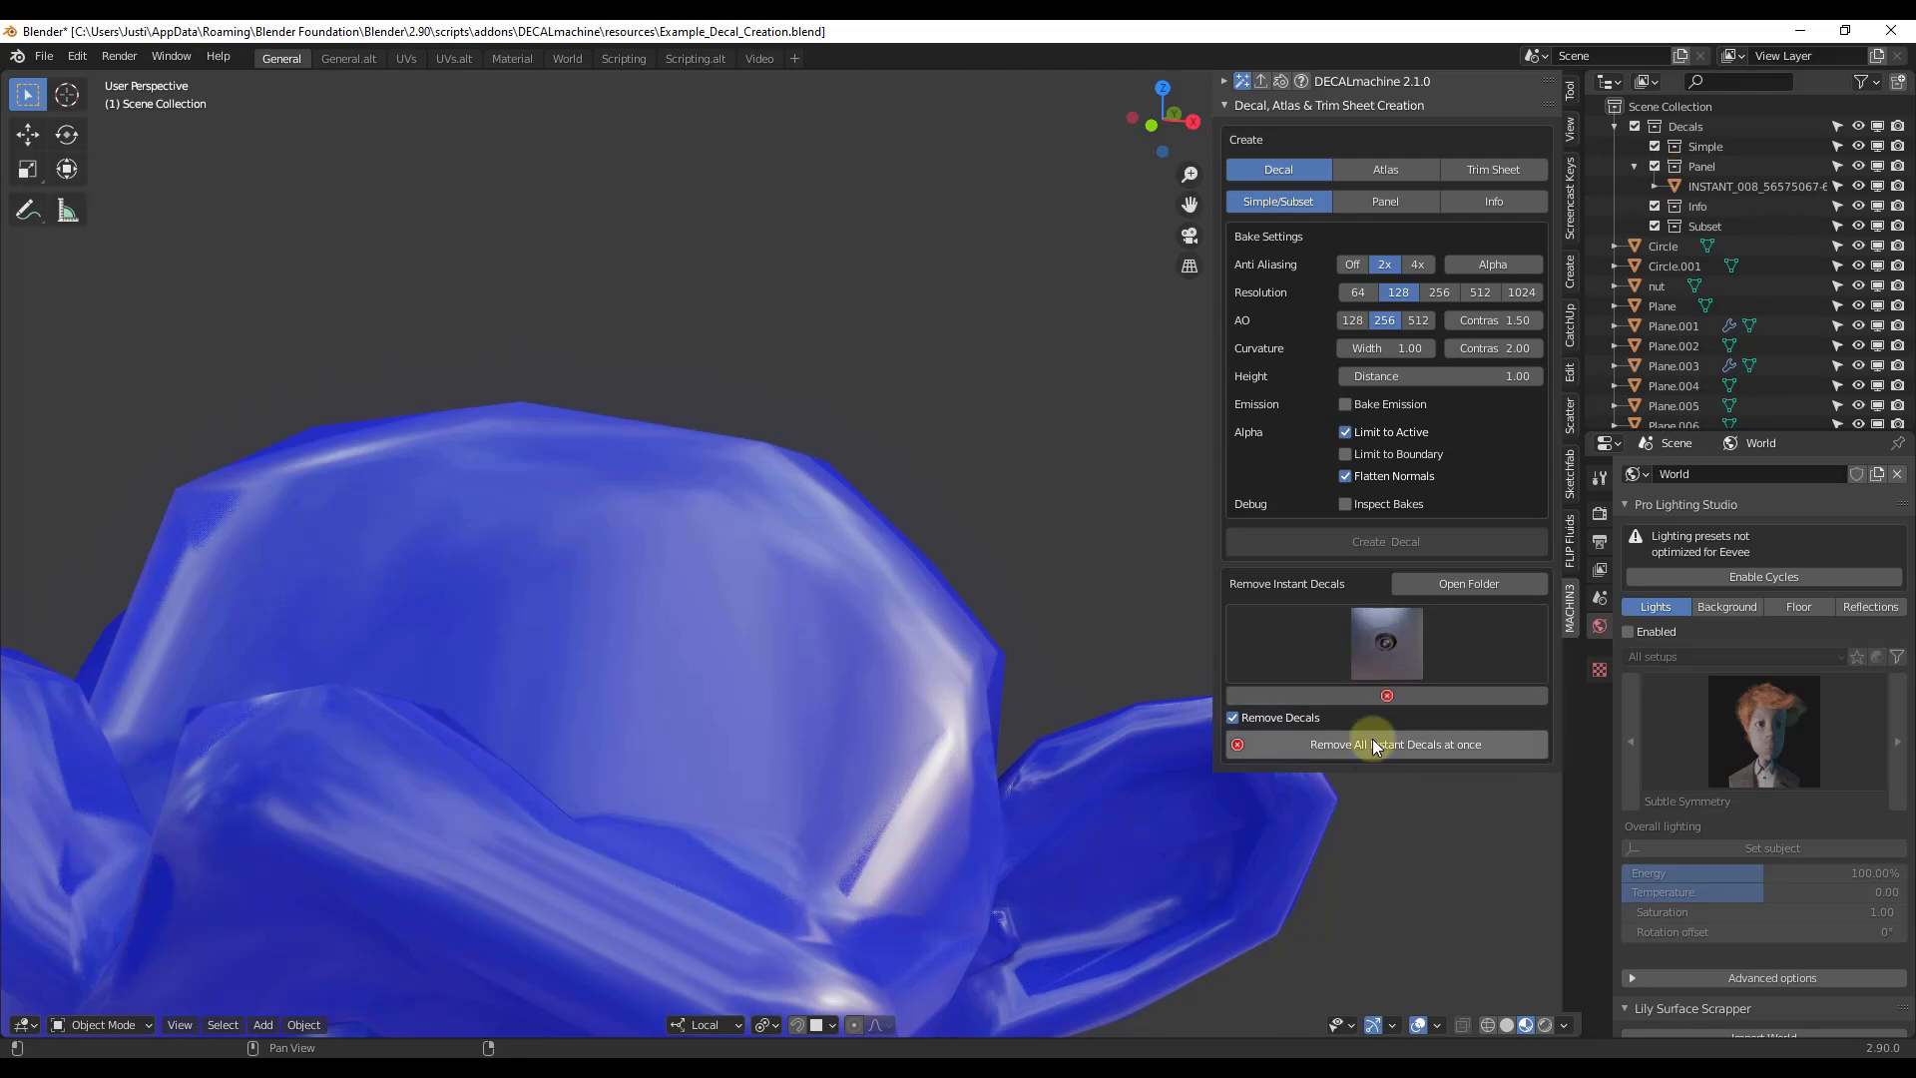
- Choose the WARNING text decal among the remaining instant decals and remove it
click(1377, 628)
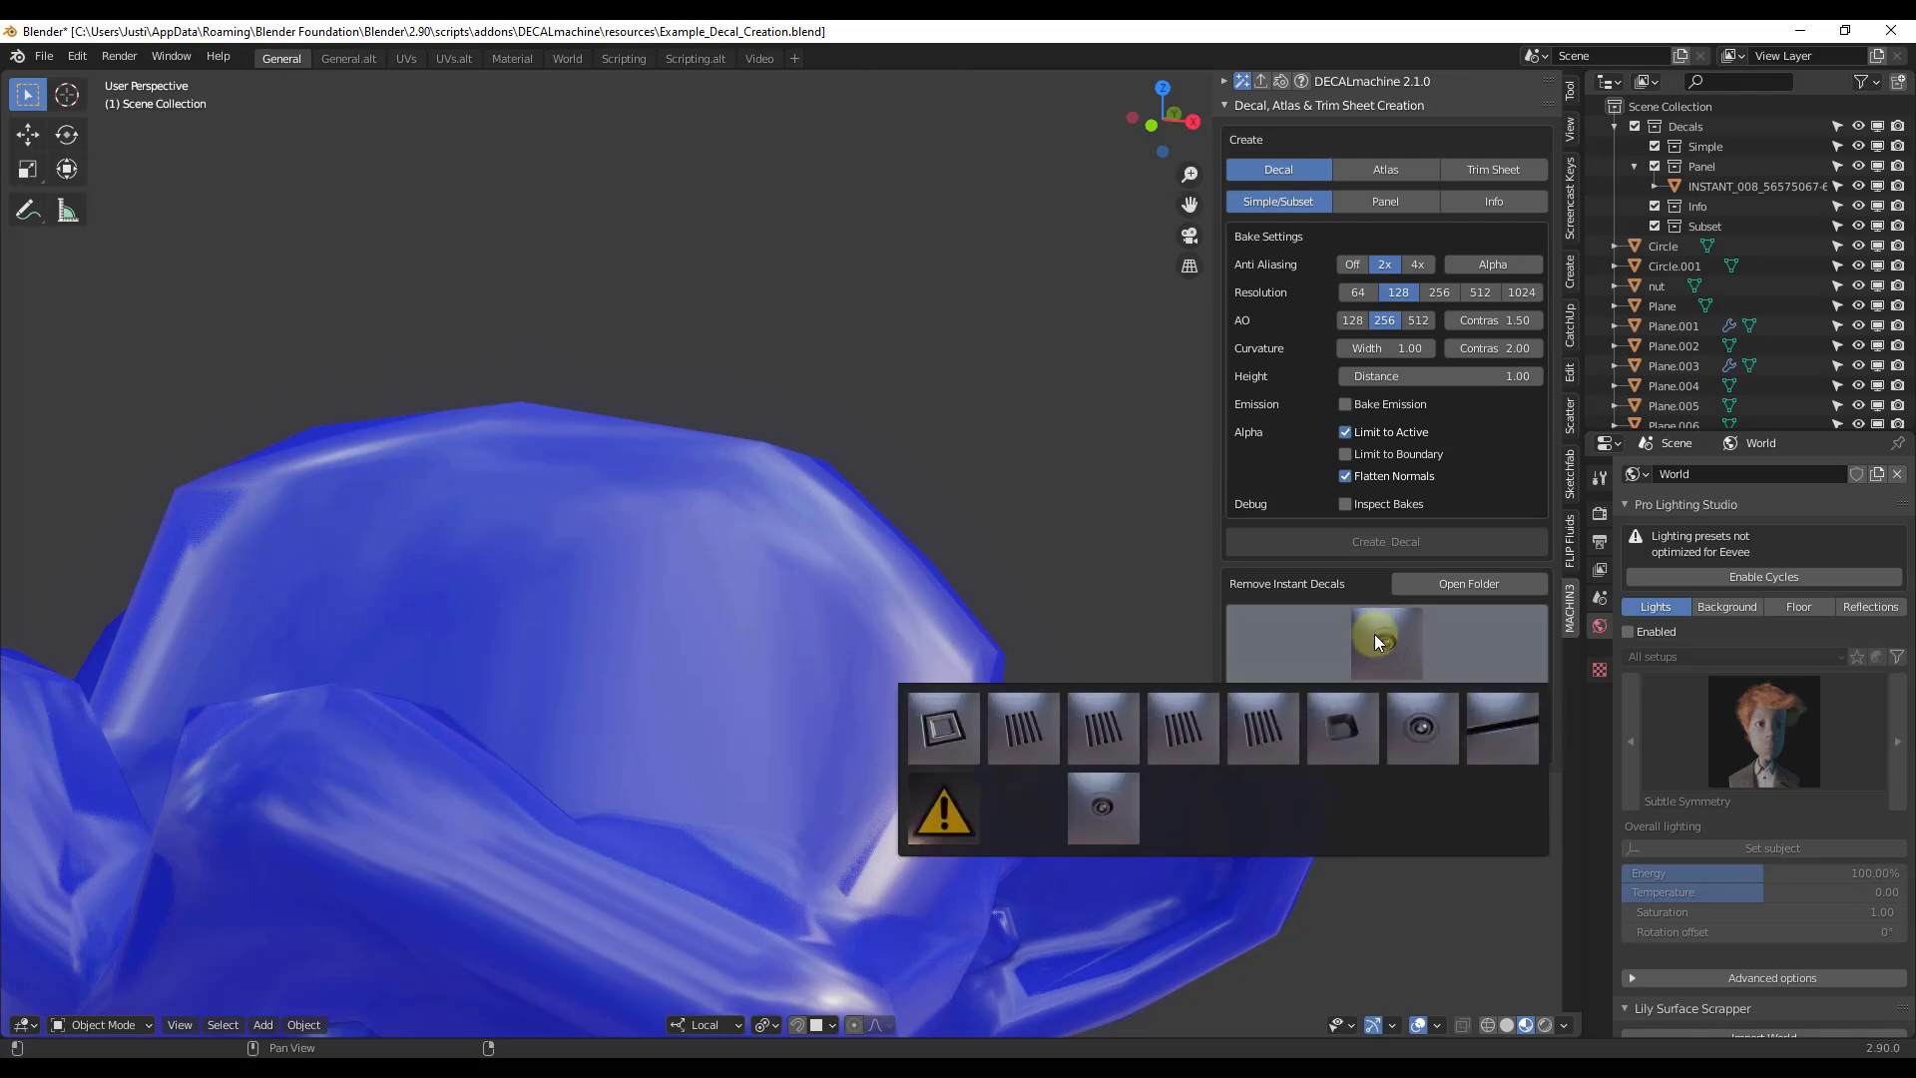
click(1013, 808)
click(1387, 692)
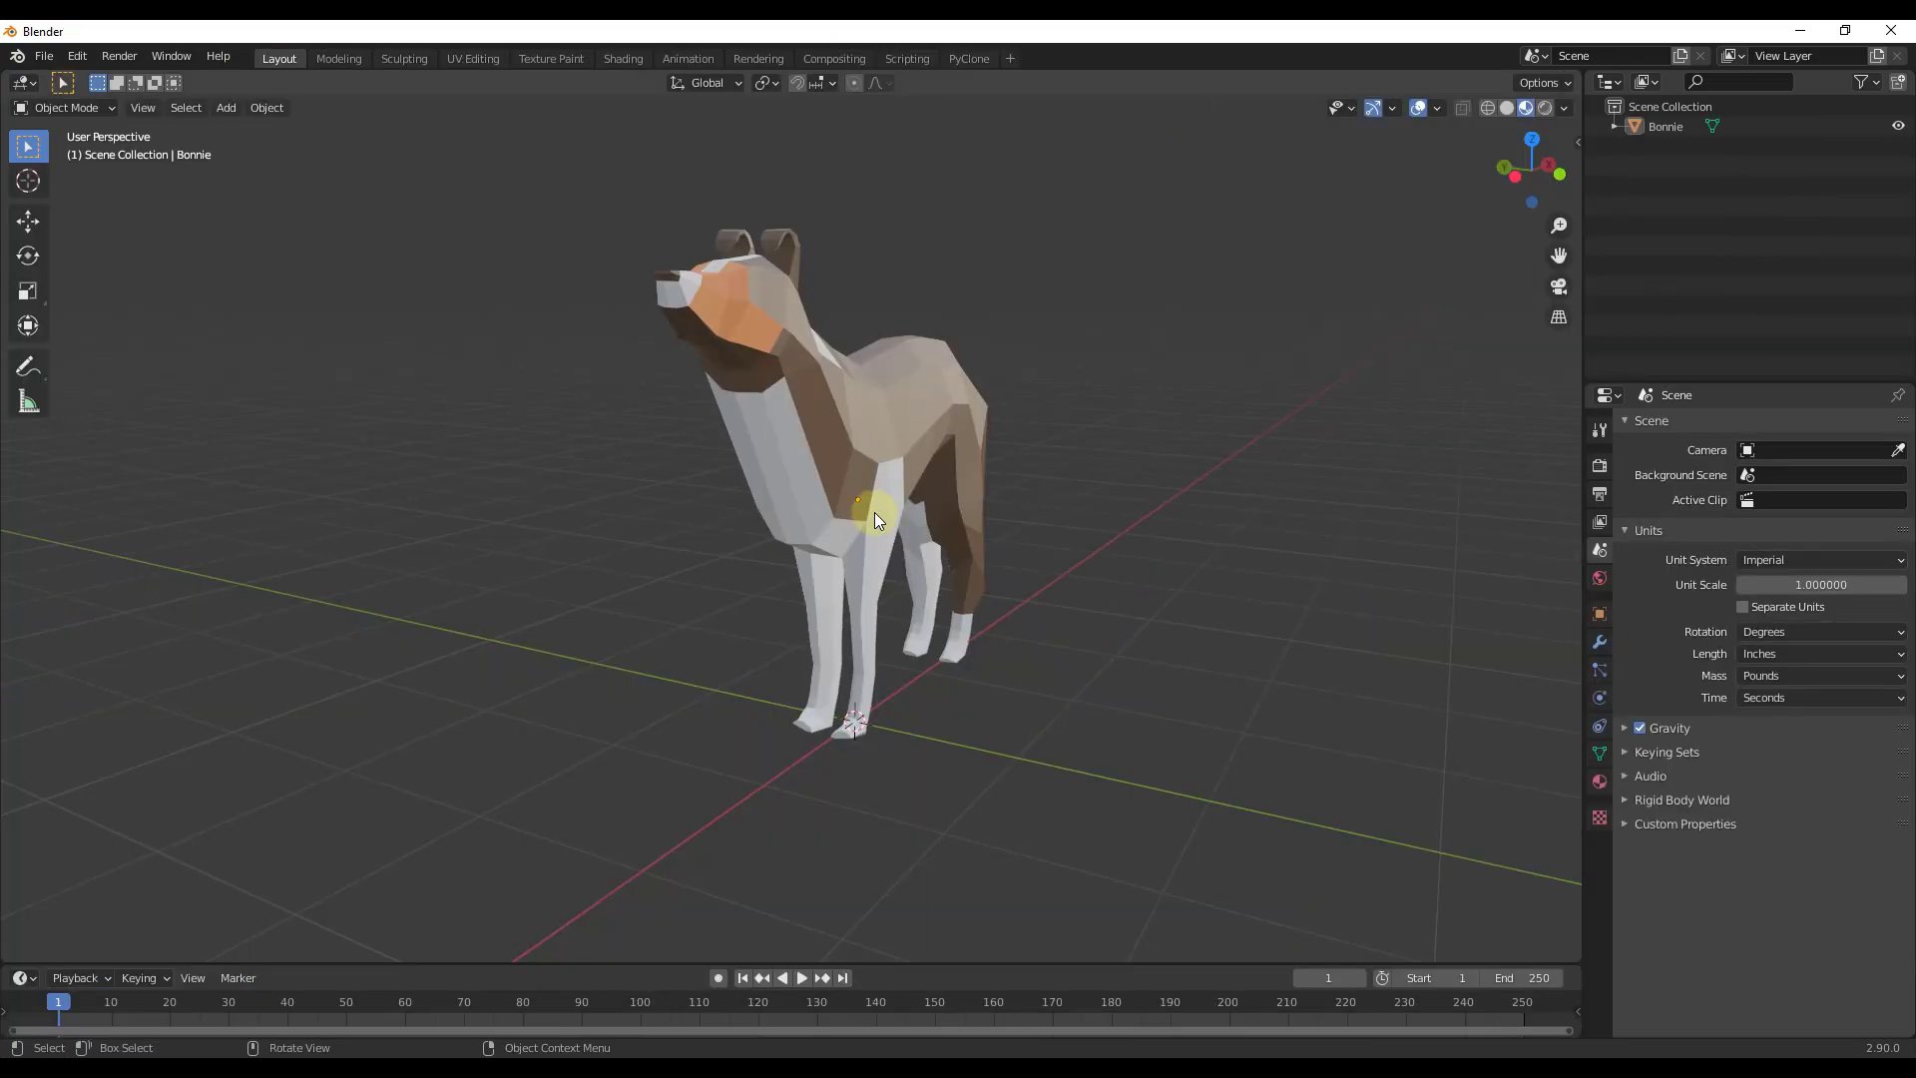
- In the scene with the low-poly dog, insert the Warning decal from CustomDecals at the dog's hindquarters and scale it to about 0.206
middle_drag(872, 505, 954, 404)
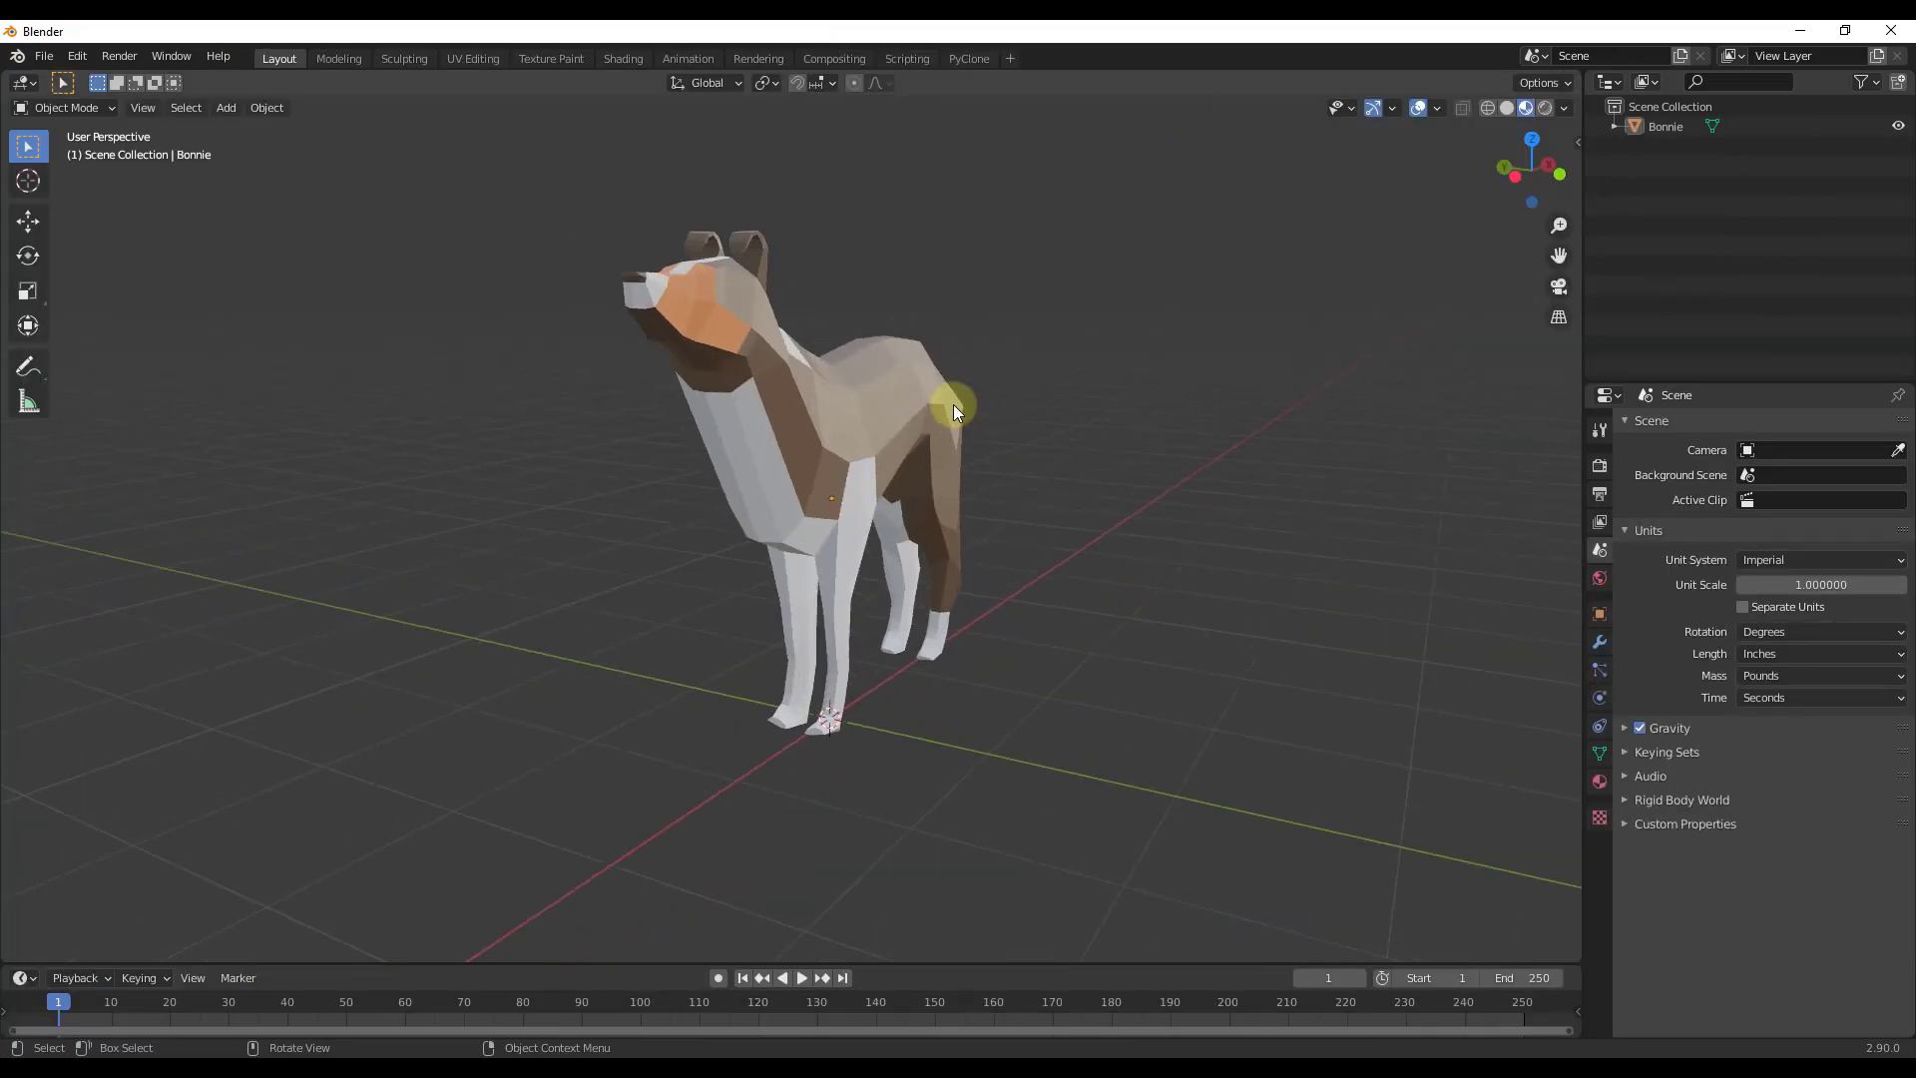
key(d)
click(1369, 320)
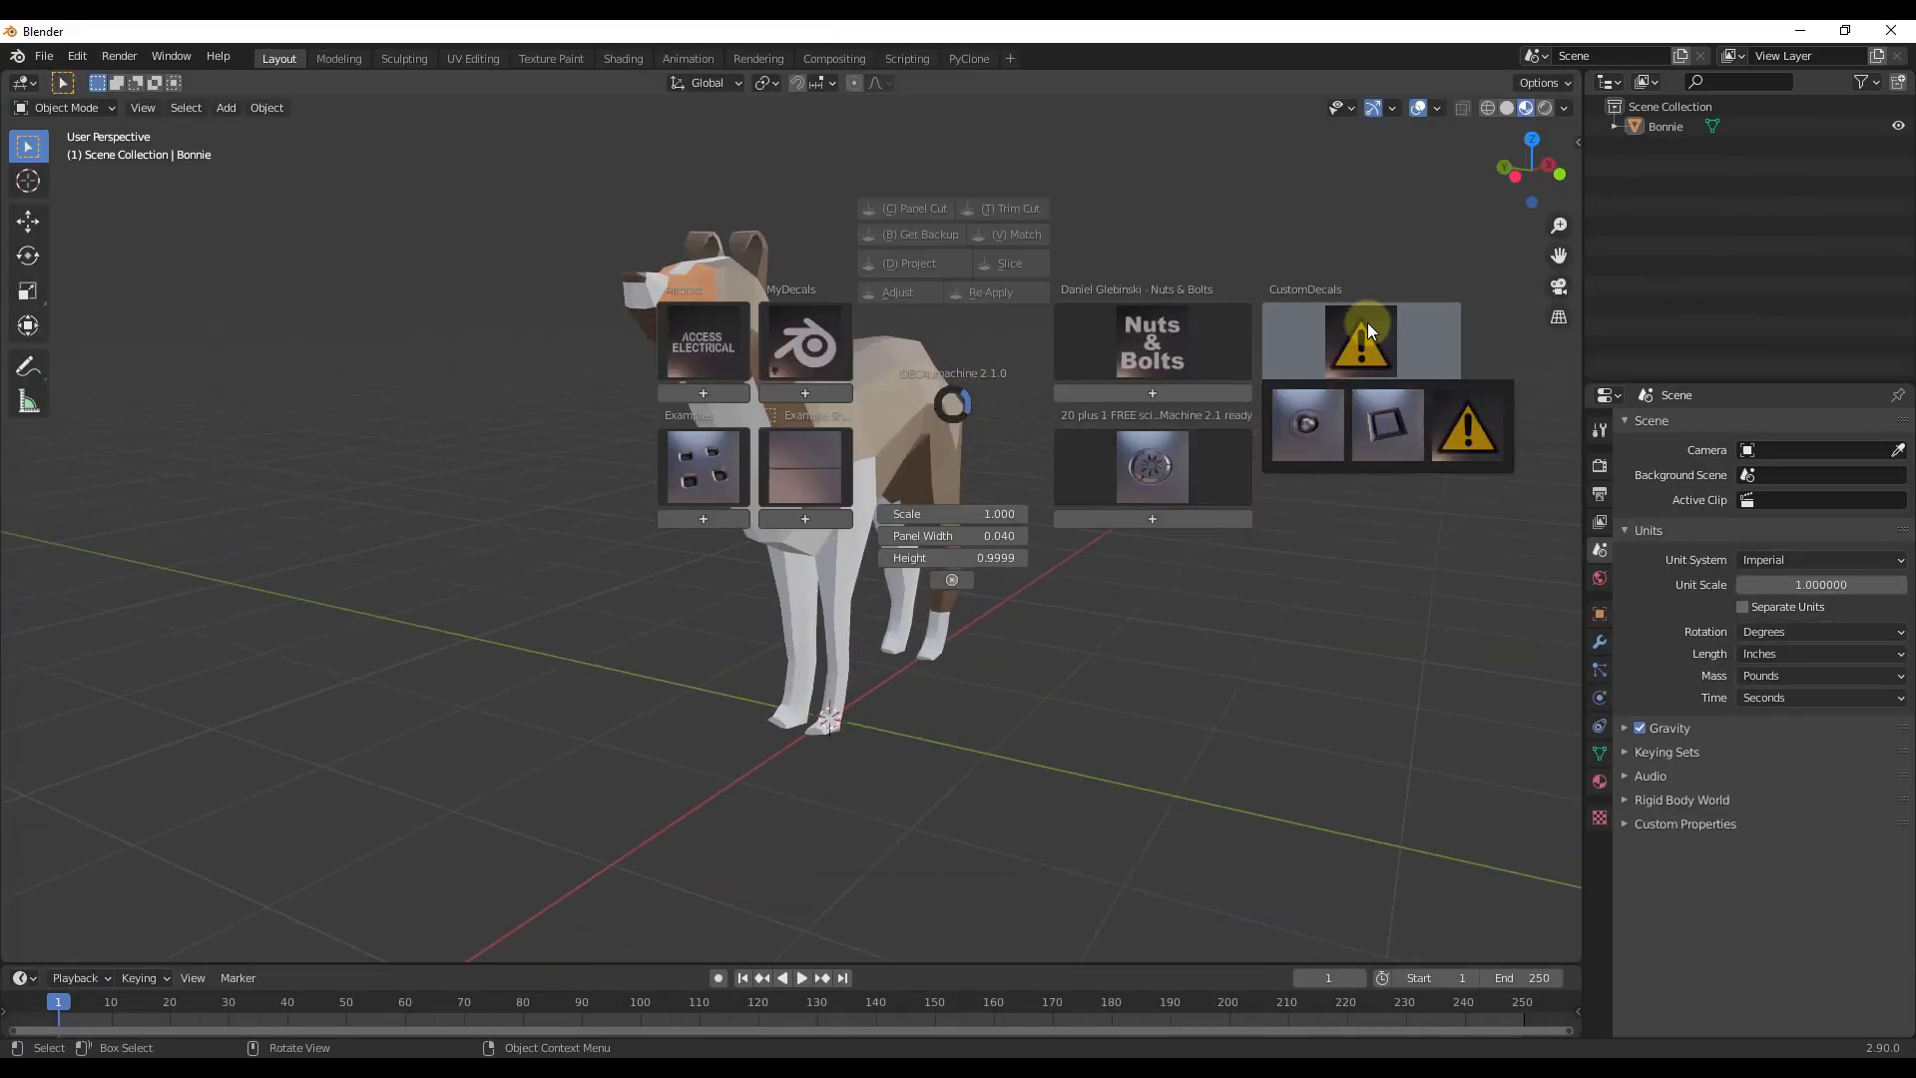
click(1465, 435)
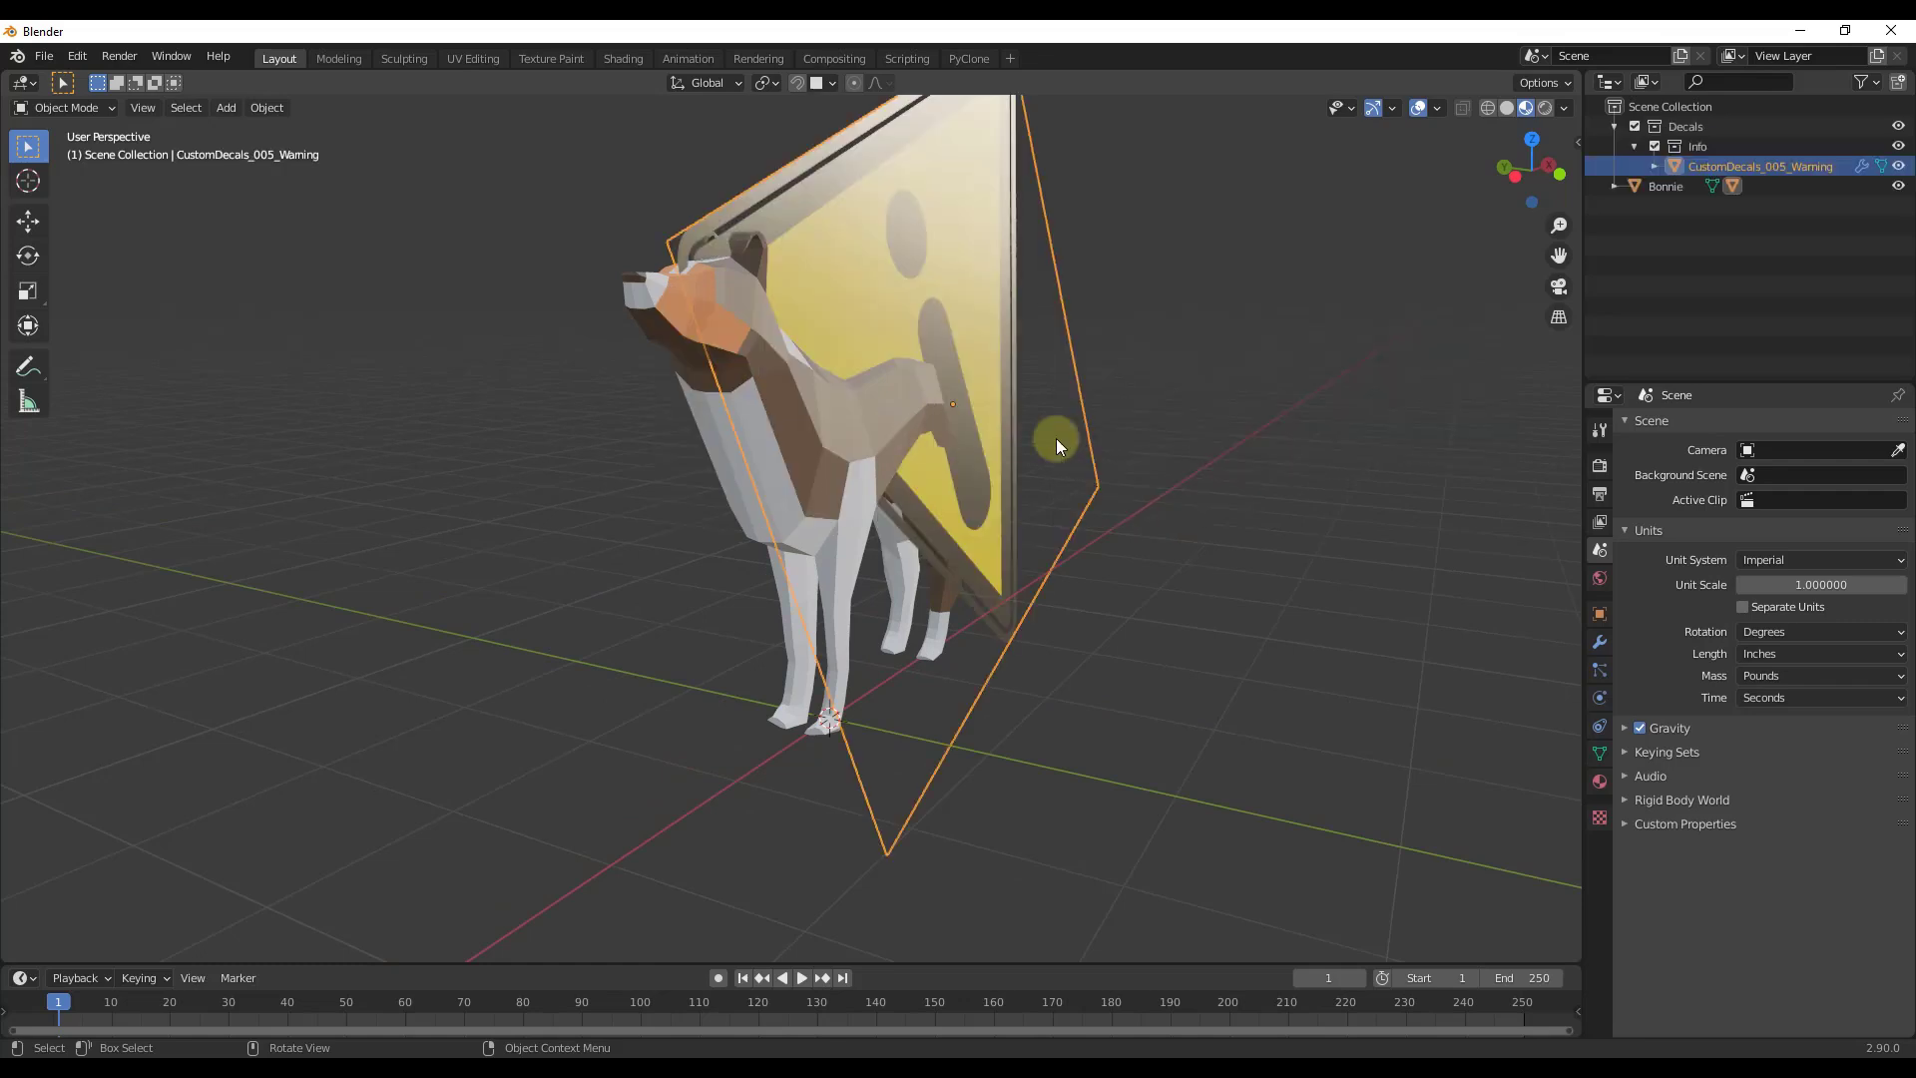
key(s)
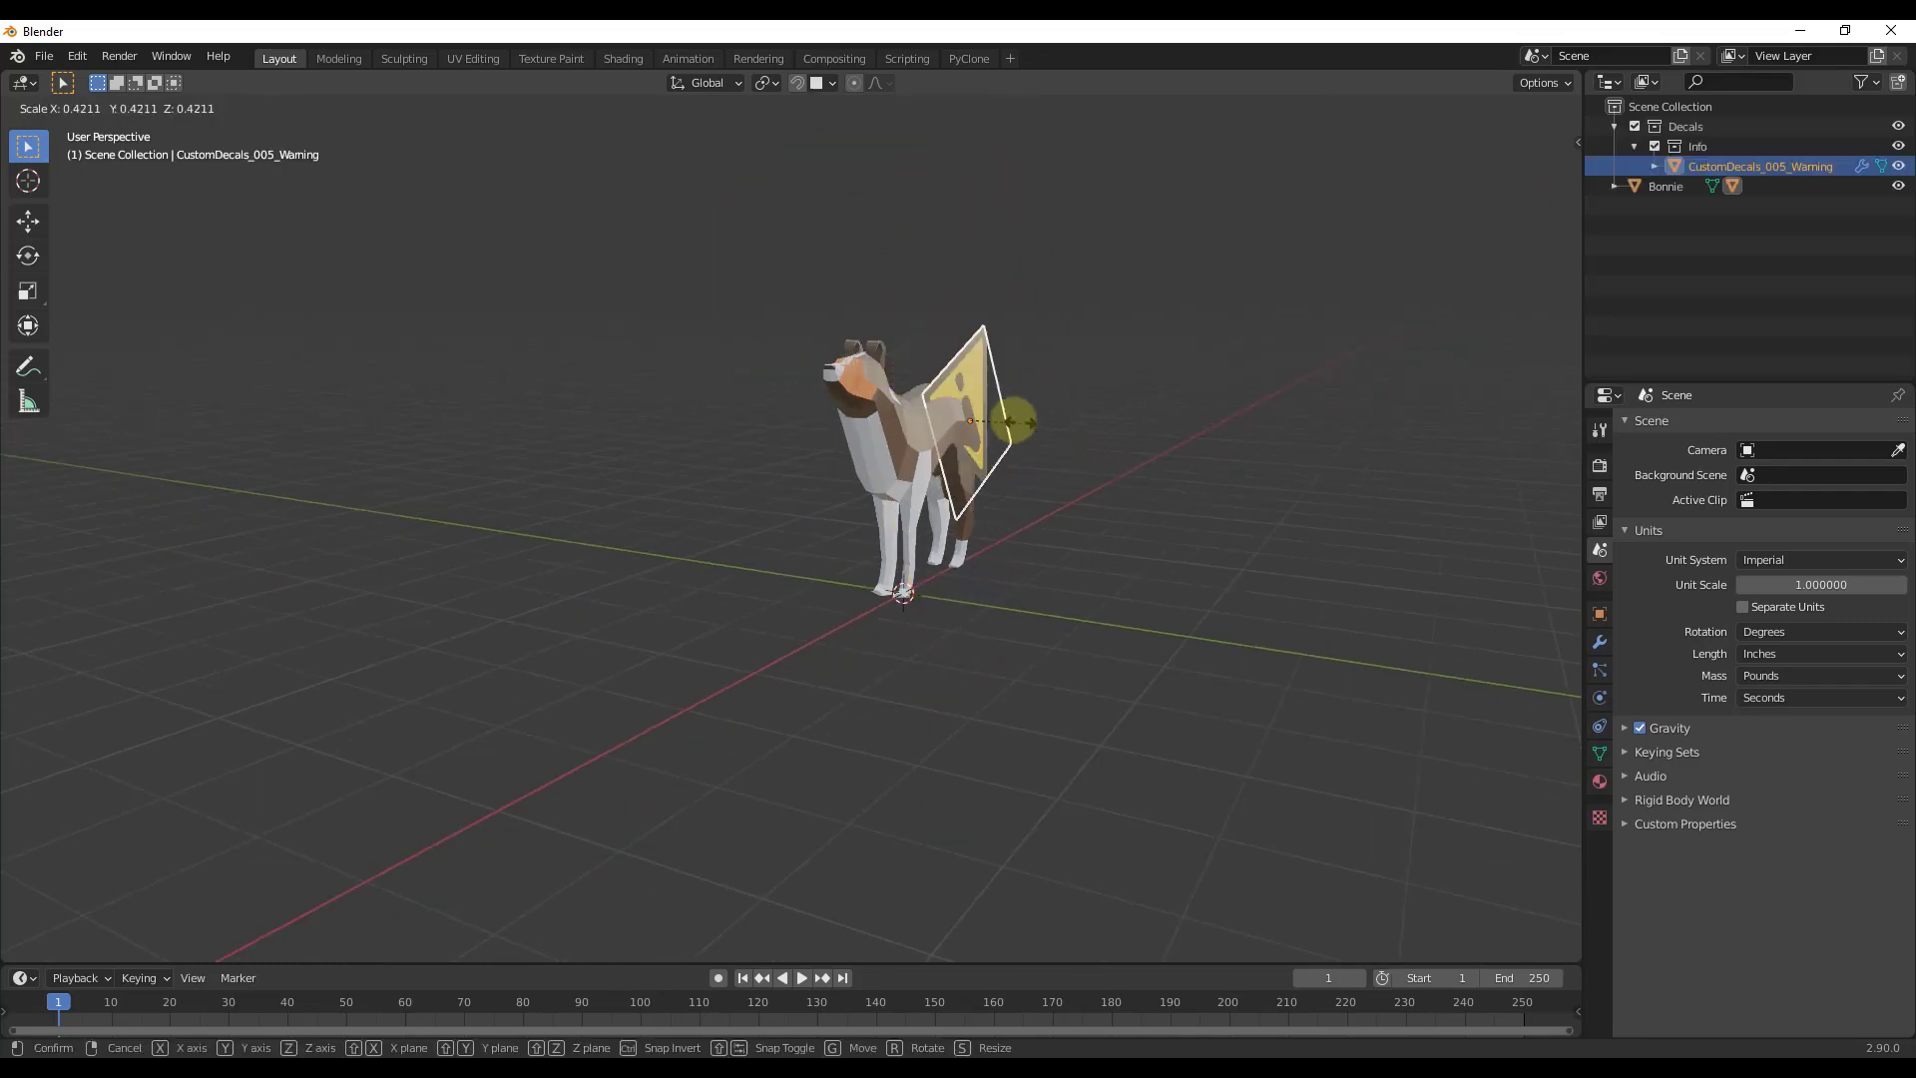
click(993, 415)
- Move the Warning decal onto the surface of the dog's flank and scale it down further by about 0.288
key(g)
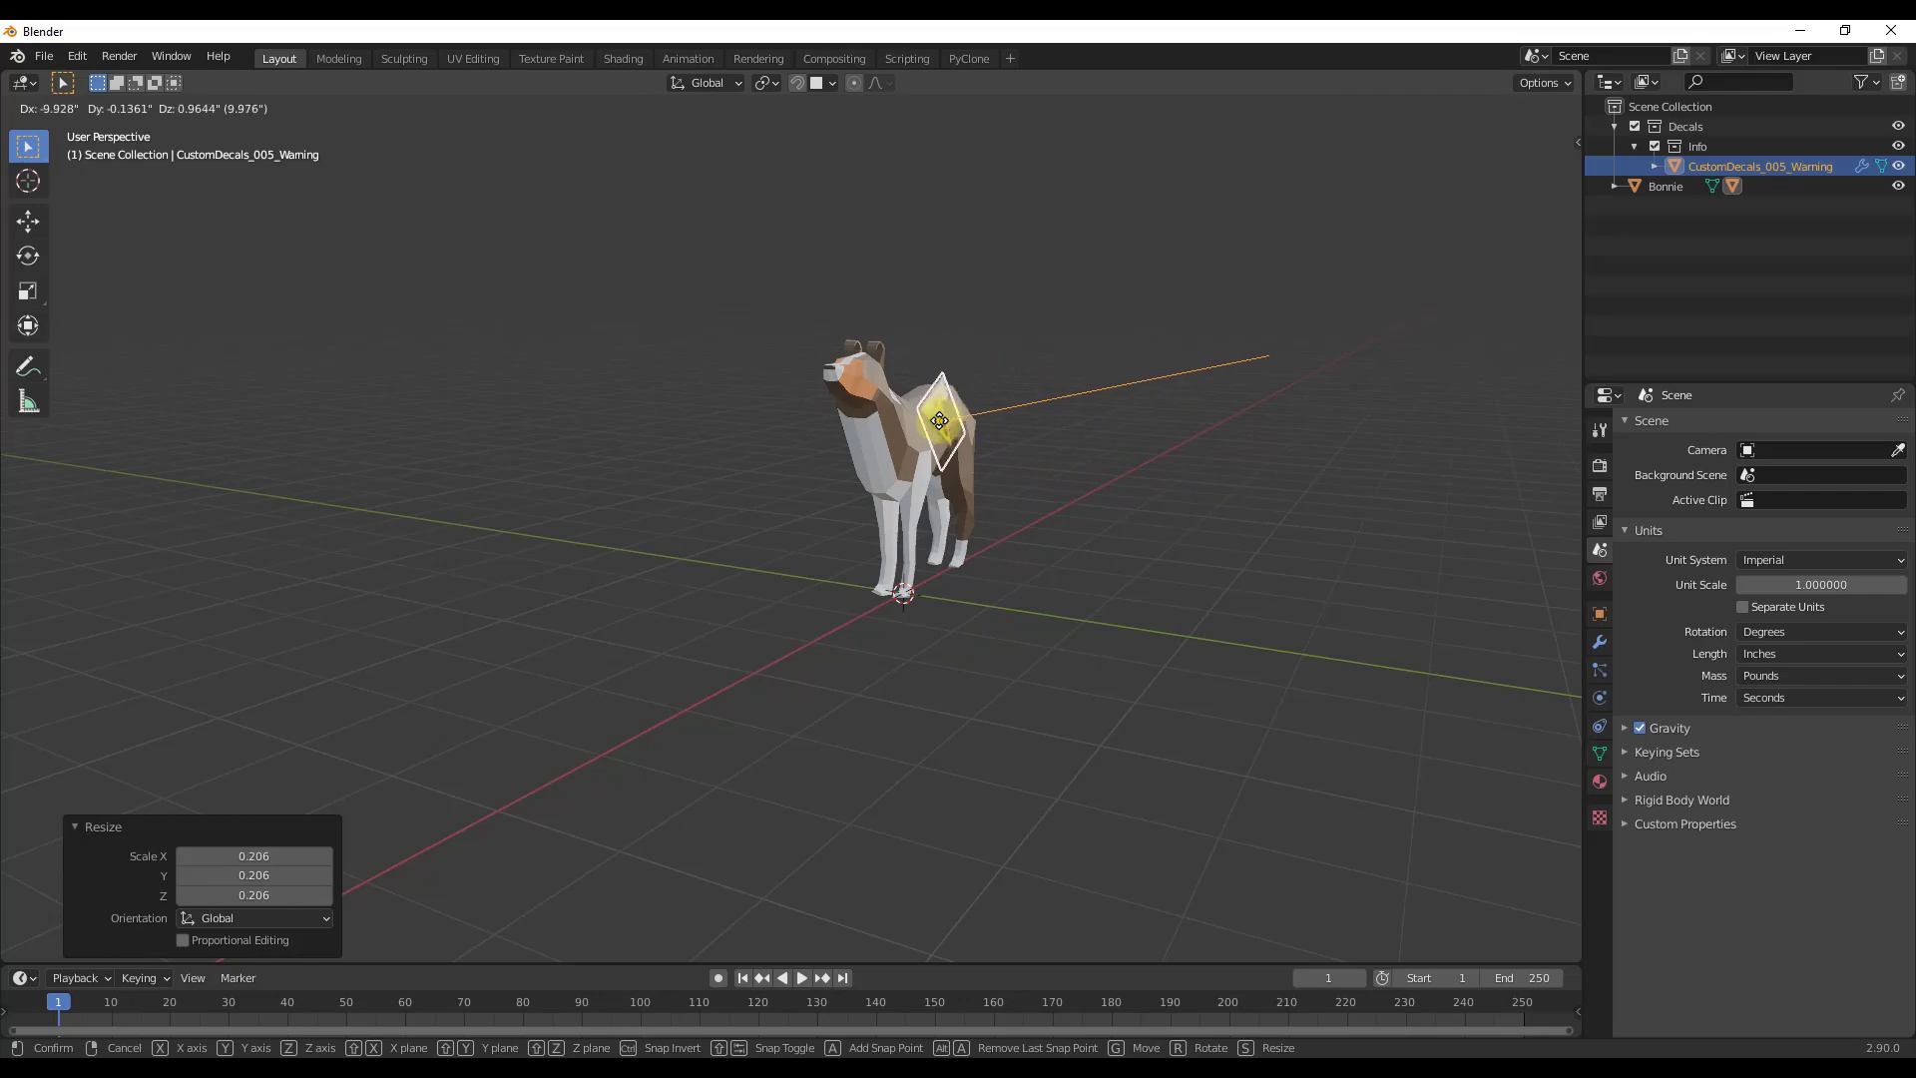
click(938, 422)
key(s)
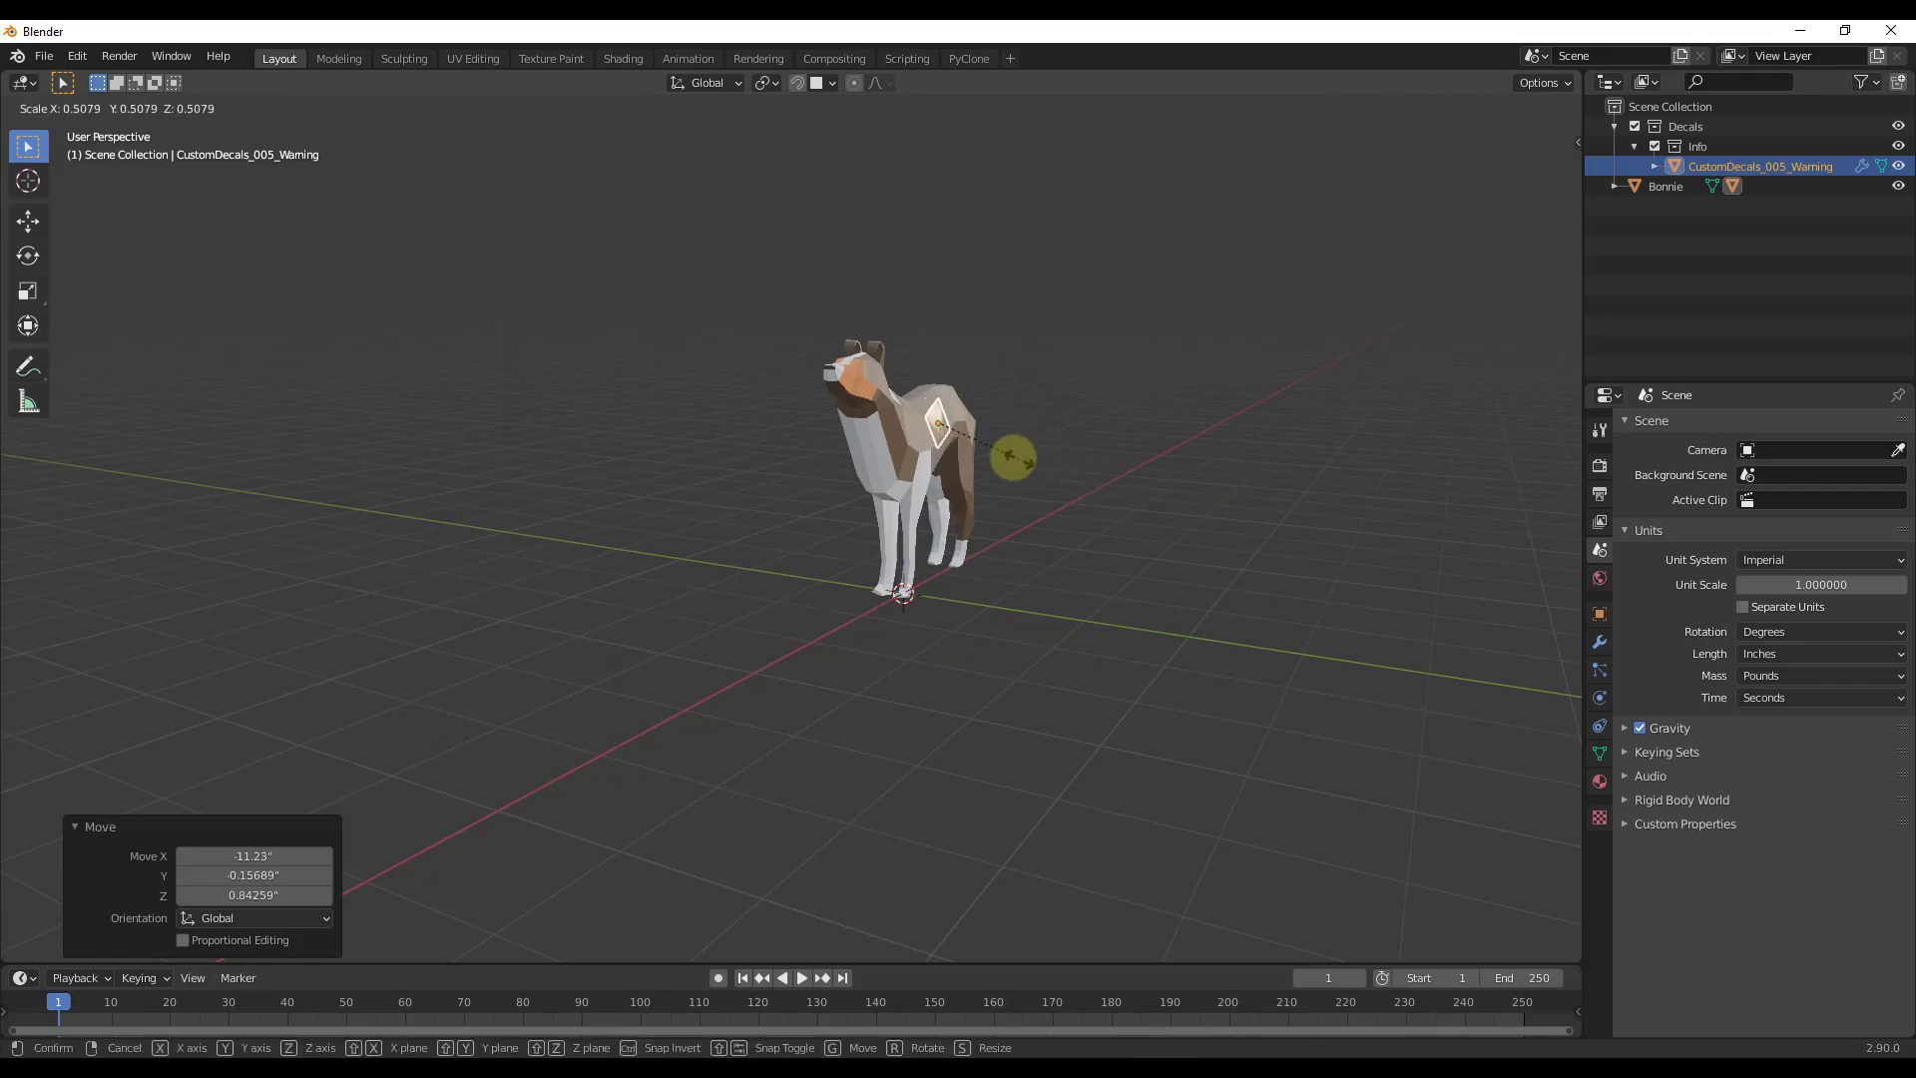
click(955, 428)
- Examine the Warning and TestDecal decals up close on the dog's flank
scroll(943, 419, up, 8)
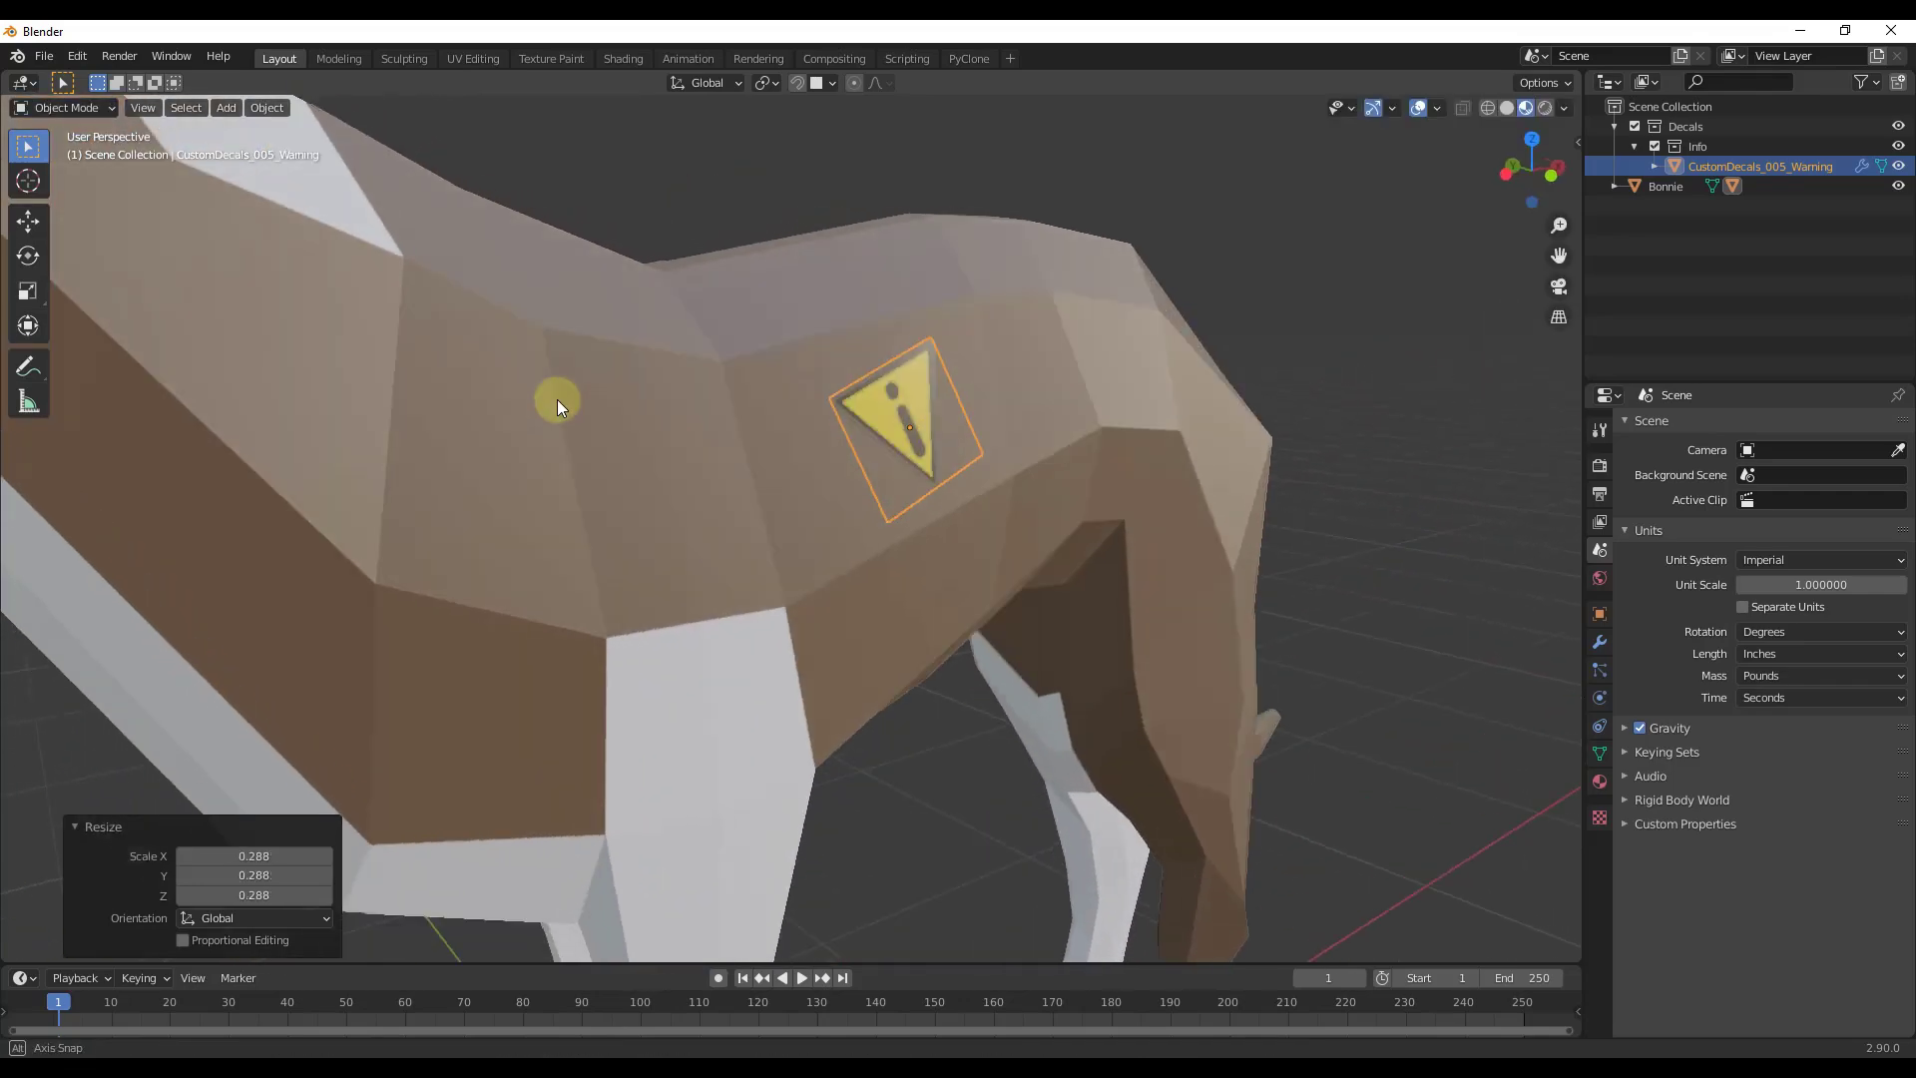
middle_drag(558, 406, 748, 445)
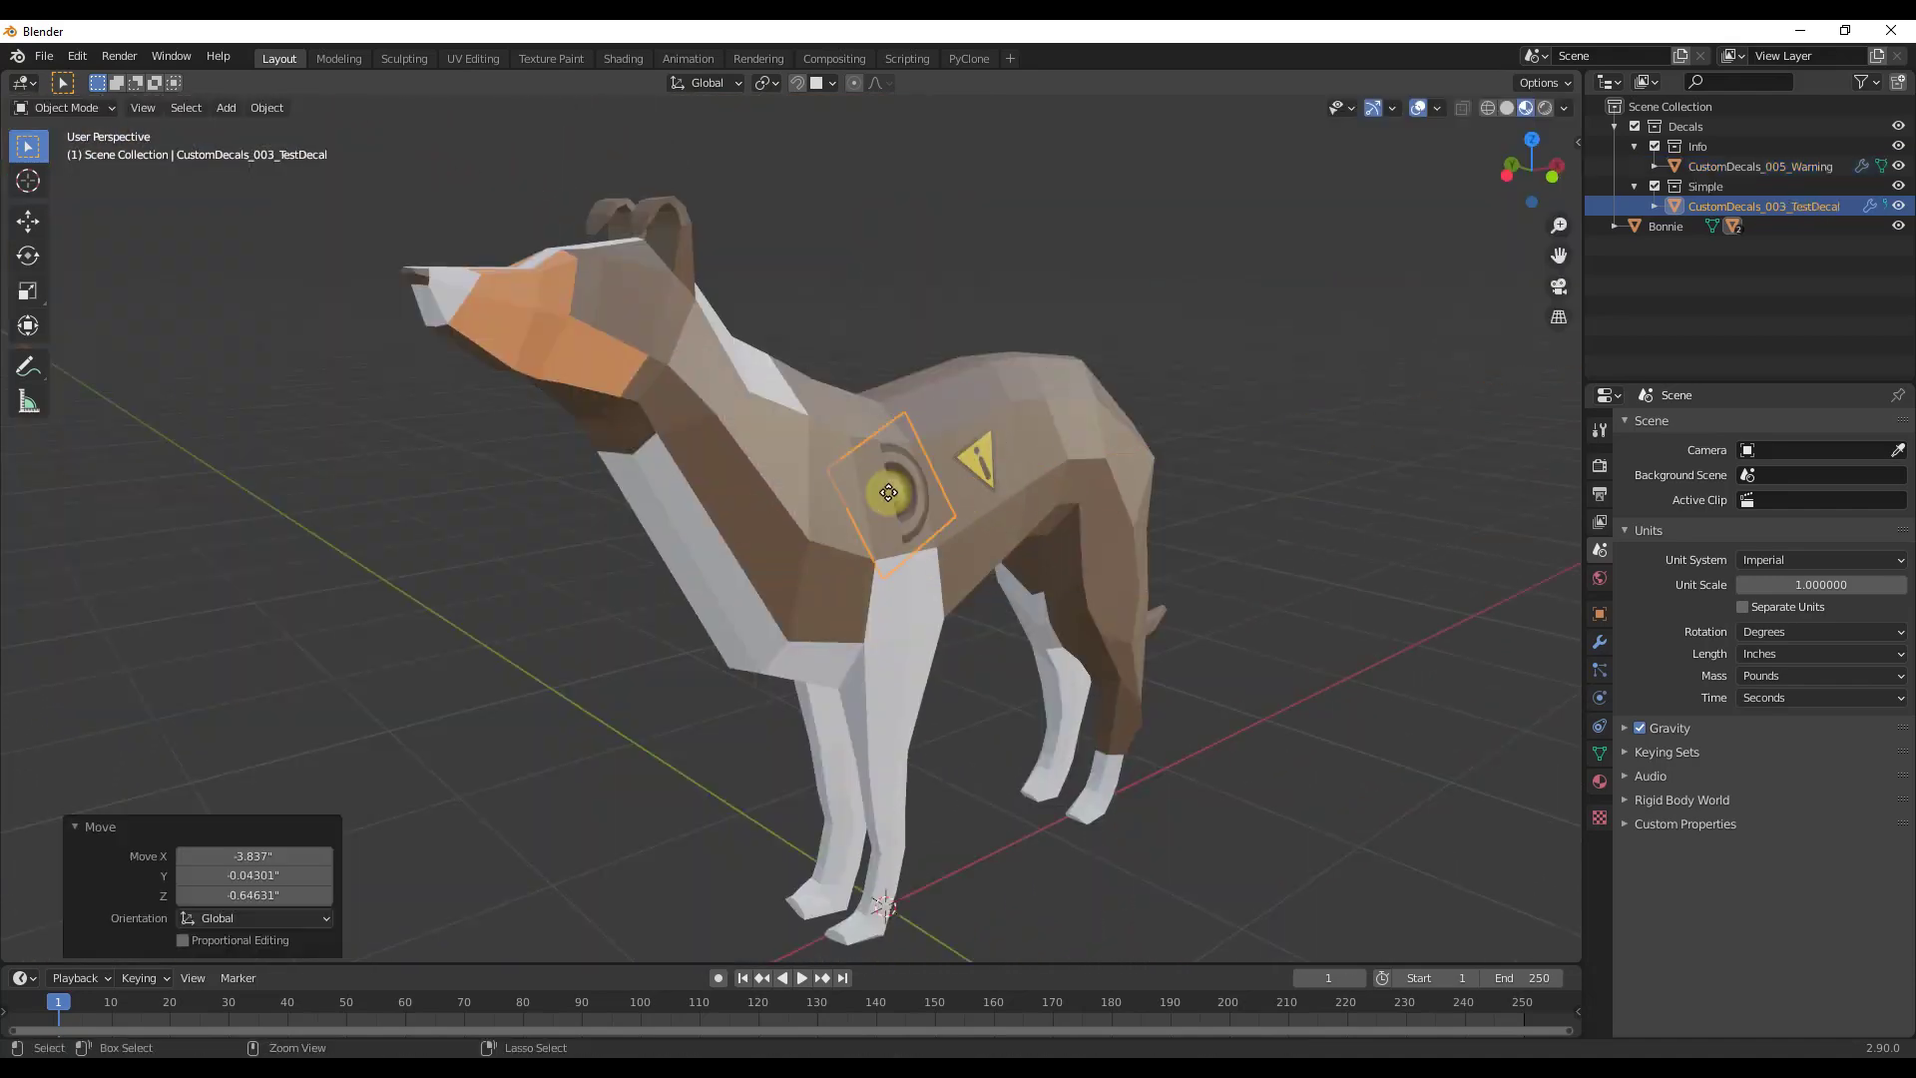
scroll(898, 504, up, 5)
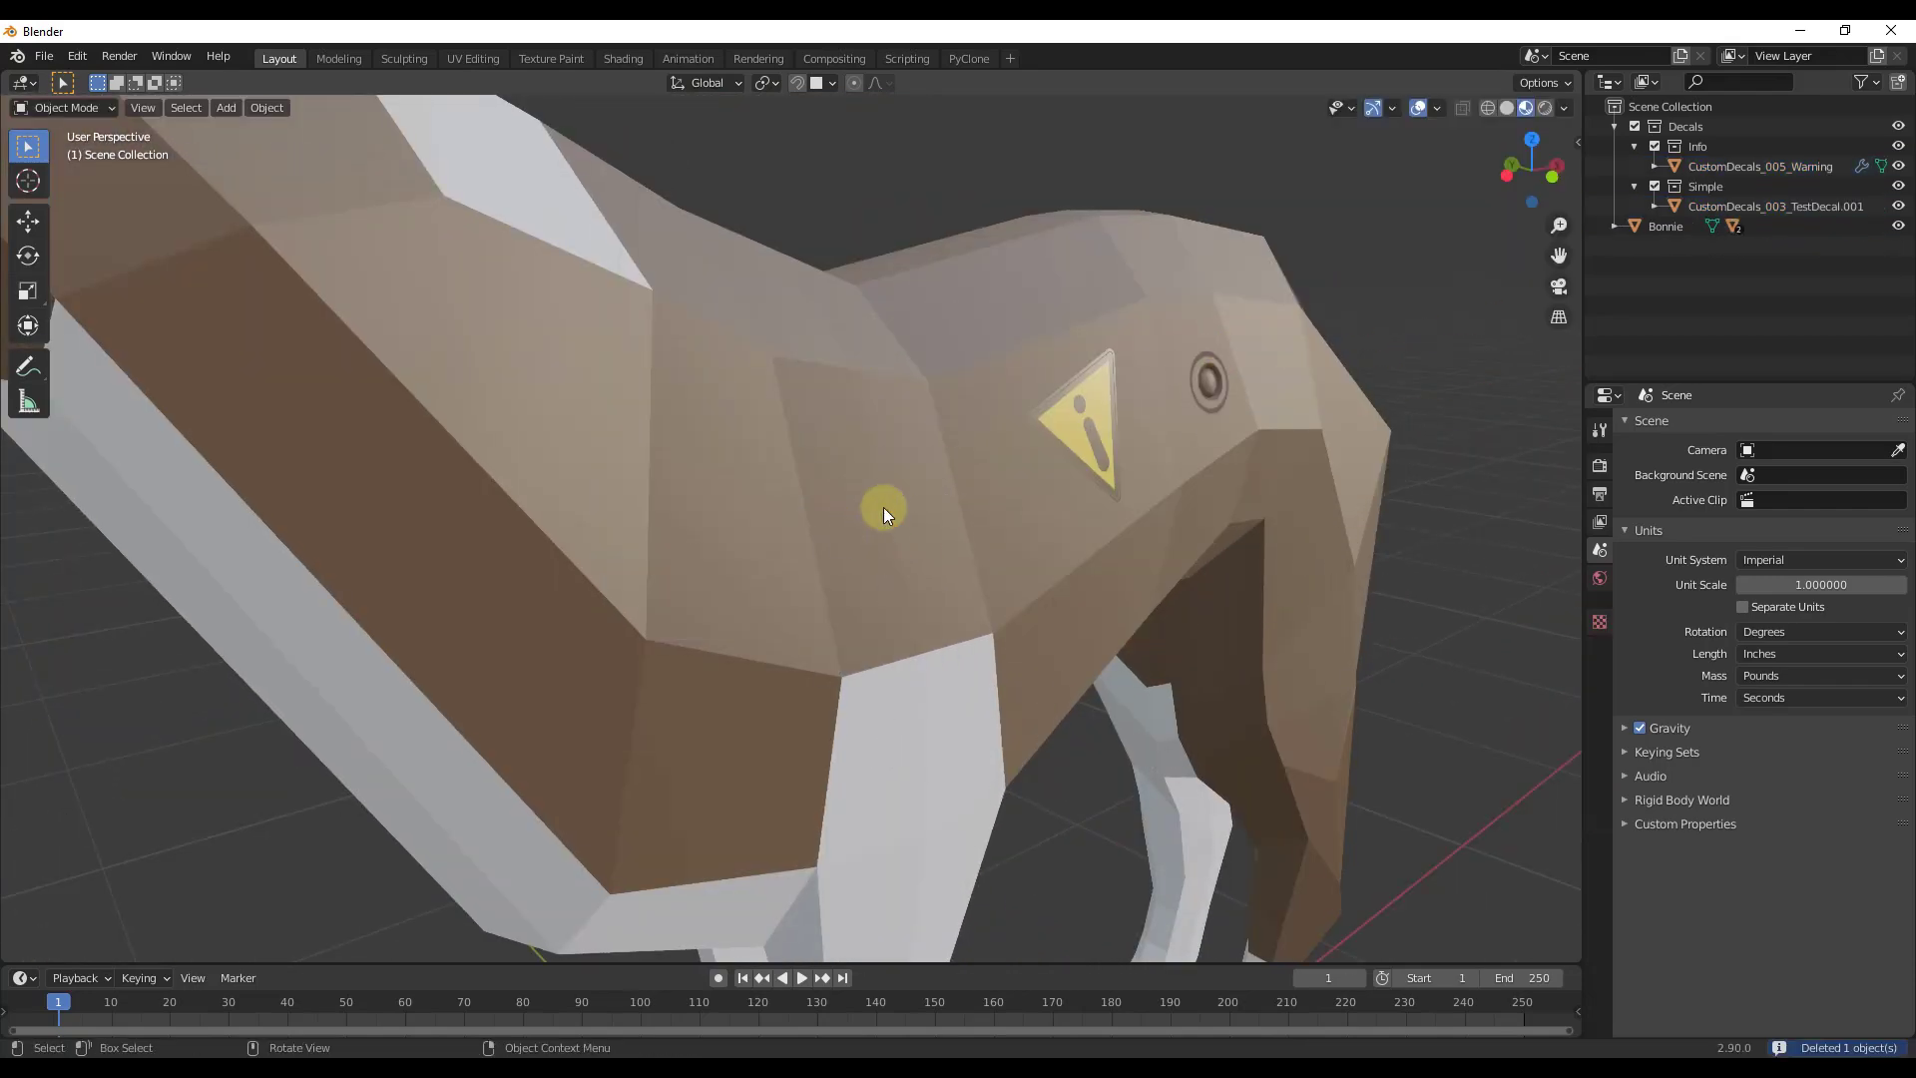
scroll(883, 507, up, 6)
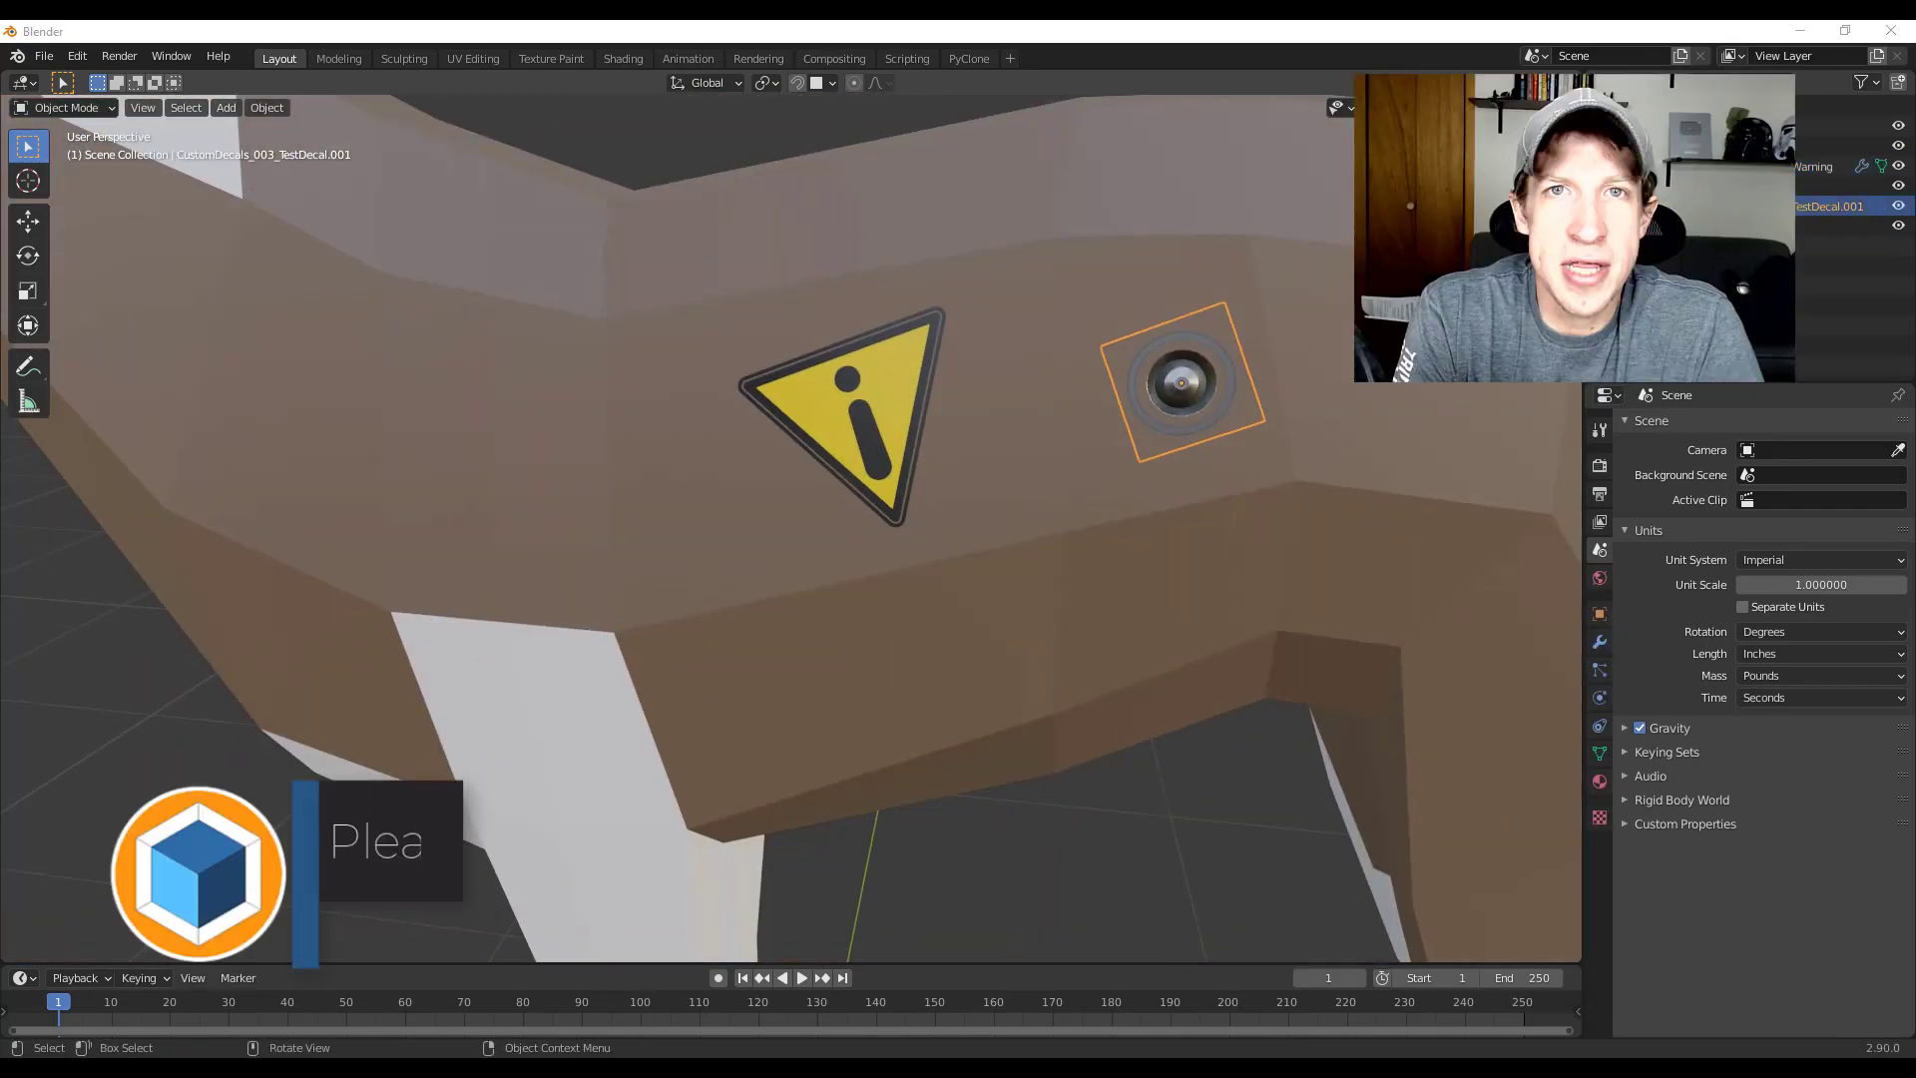